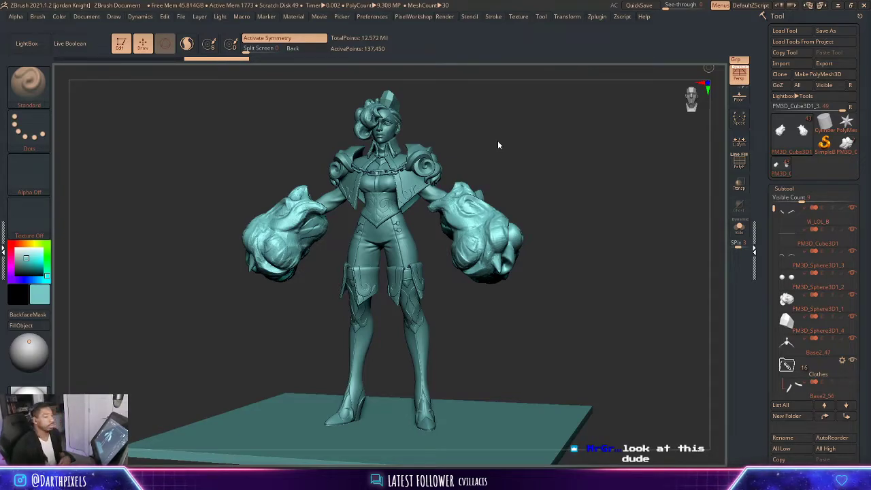
- Change the current colour from teal to a neutral light grey for the character model
{"action": "left_click_drag", "start_coordinate": [578, 164], "coordinate": [561, 167]}
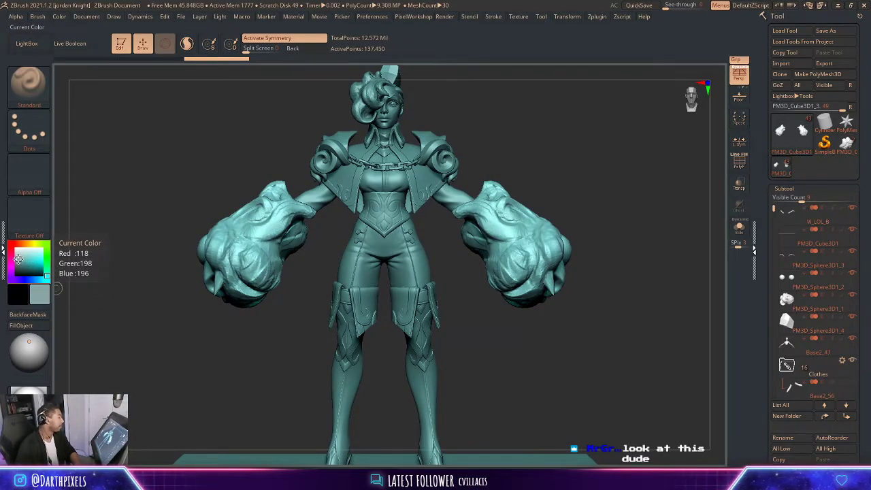
{"action": "left_click_drag", "start_coordinate": [19, 259], "coordinate": [16, 259]}
{"action": "left_click_drag", "start_coordinate": [148, 191], "coordinate": [159, 214]}
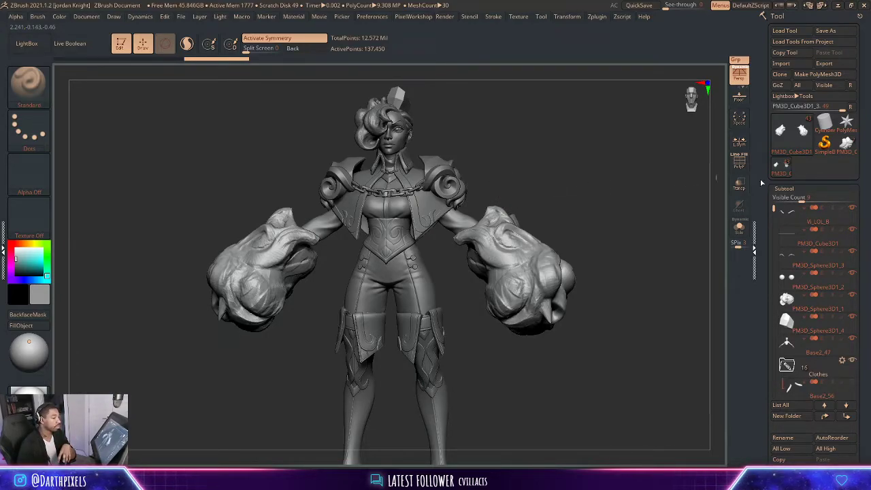
- Open the separate shoulder armour tool PM3D_Cube3D1_31 and examine its pieces and wireframe from the front and back
{"action": "mouse_move", "coordinate": [847, 152]}
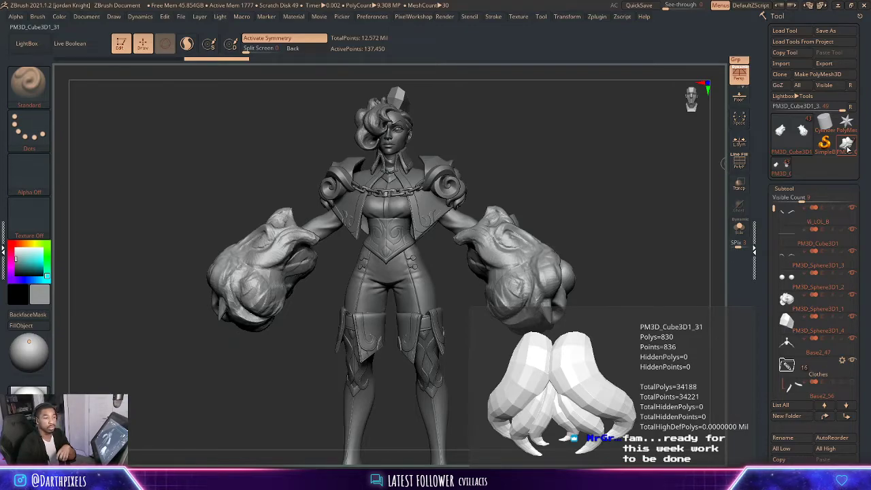
{"action": "left_click", "coordinate": [847, 148]}
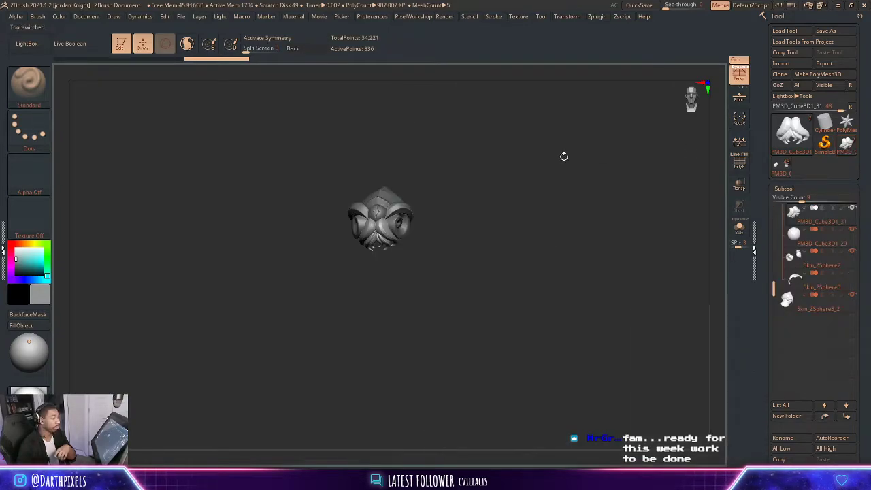
{"action": "mouse_move", "coordinate": [564, 156]}
{"action": "left_mouse_down"}
{"action": "mouse_move", "coordinate": [417, 171]}
{"action": "mouse_move", "coordinate": [468, 168]}
{"action": "mouse_move", "coordinate": [518, 207]}
{"action": "mouse_move", "coordinate": [512, 195]}
{"action": "left_mouse_up"}
{"action": "key", "text": "shift+f"}
{"action": "key", "text": "shift+f"}
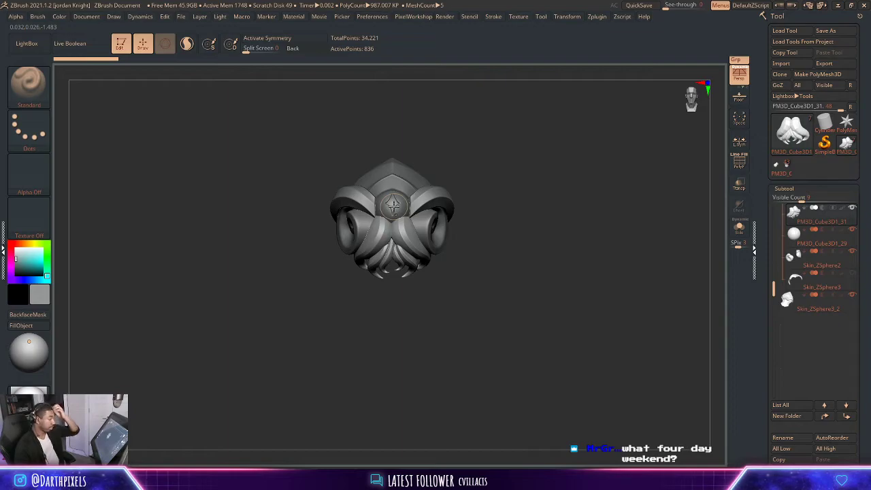
{"action": "mouse_move", "coordinate": [468, 197]}
{"action": "left_mouse_down"}
{"action": "mouse_move", "coordinate": [533, 179]}
{"action": "mouse_move", "coordinate": [538, 204]}
{"action": "mouse_move", "coordinate": [553, 196]}
{"action": "mouse_move", "coordinate": [521, 190]}
{"action": "mouse_move", "coordinate": [550, 216]}
{"action": "mouse_move", "coordinate": [528, 178]}
{"action": "mouse_move", "coordinate": [390, 186]}
{"action": "mouse_move", "coordinate": [514, 196]}
{"action": "mouse_move", "coordinate": [470, 213]}
{"action": "left_mouse_up"}
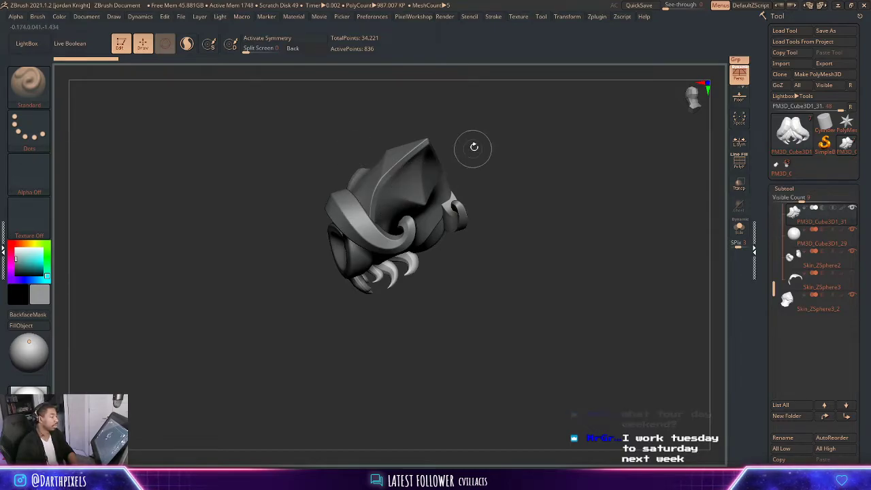
{"action": "left_click_drag", "start_coordinate": [469, 145], "coordinate": [431, 262], "text": "alt"}
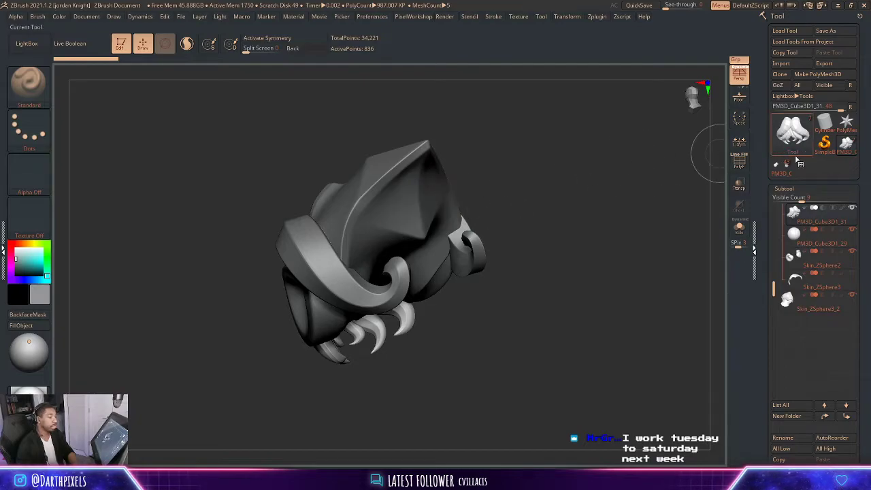
- Return to the full character tool and make the merged shoulder armour the active subtool
{"action": "left_click", "coordinate": [783, 175]}
{"action": "left_click_drag", "start_coordinate": [263, 246], "coordinate": [237, 245]}
{"action": "left_click", "coordinate": [354, 106], "text": "alt"}
{"action": "left_click_drag", "start_coordinate": [173, 180], "coordinate": [152, 168]}
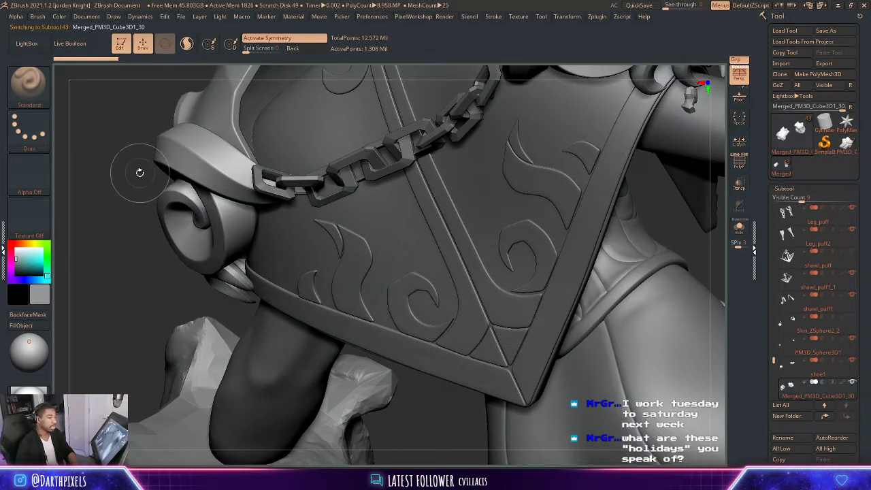
- Examine the full character's proportions and the shoulder armour's fit from the front and at an angle
{"action": "left_click_drag", "start_coordinate": [132, 175], "coordinate": [420, 181], "text": "alt"}
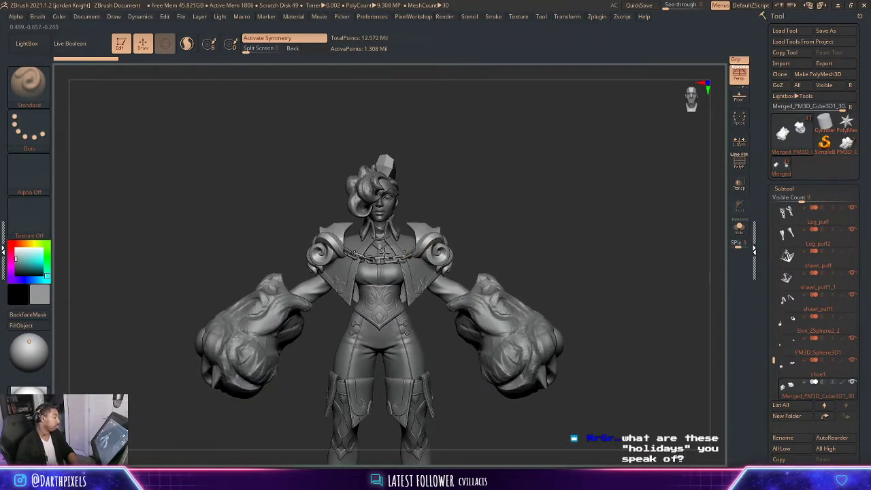
{"action": "left_click_drag", "start_coordinate": [492, 245], "coordinate": [534, 173], "text": "alt"}
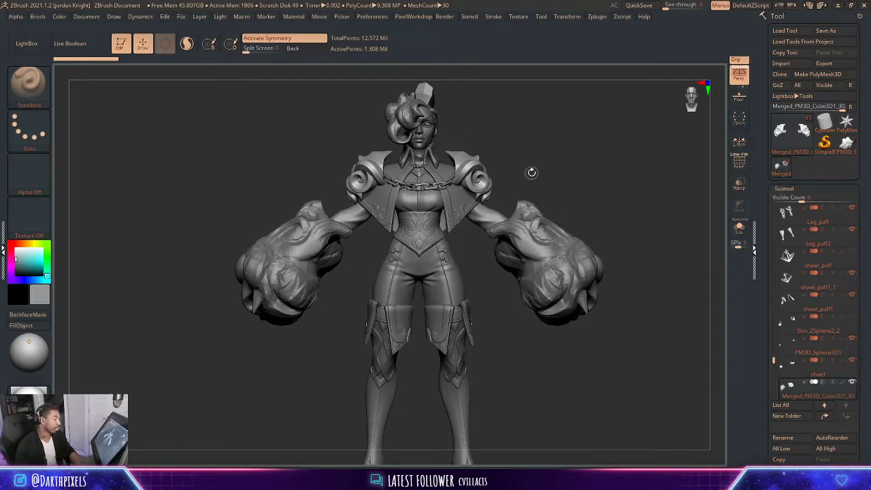
{"action": "left_click_drag", "start_coordinate": [543, 182], "coordinate": [528, 141]}
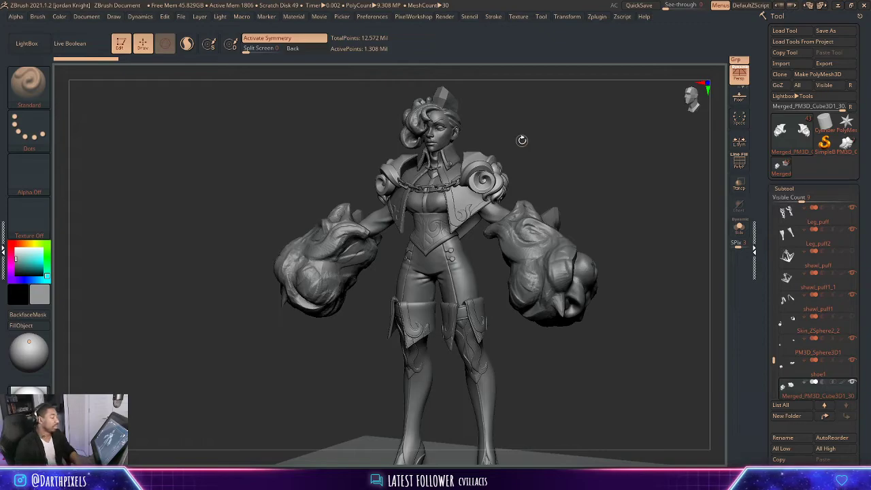
{"action": "mouse_move", "coordinate": [527, 154]}
{"action": "left_mouse_down", "text": "shift"}
{"action": "mouse_move", "coordinate": [552, 143]}
{"action": "mouse_move", "coordinate": [578, 181]}
{"action": "left_mouse_up", "text": "shift"}
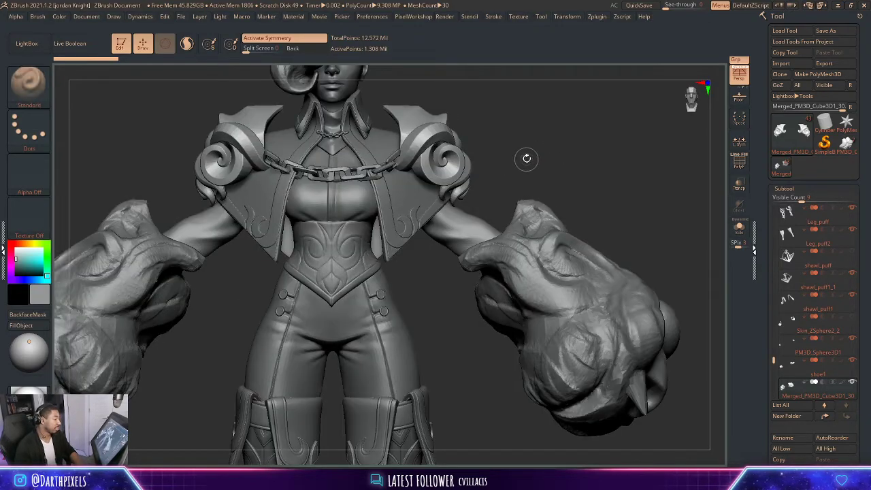
{"action": "key", "text": "space"}
{"action": "left_click_drag", "start_coordinate": [527, 157], "coordinate": [609, 216], "text": "alt"}
{"action": "key", "text": "space"}
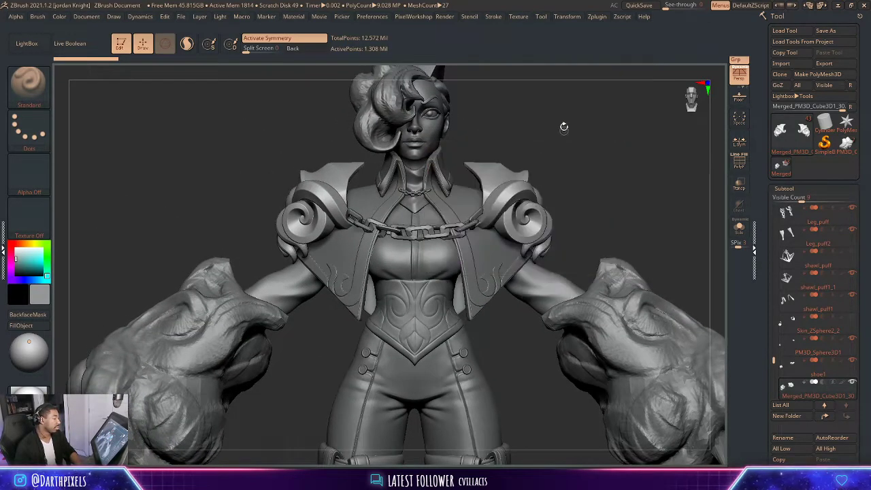
{"action": "left_click_drag", "start_coordinate": [564, 128], "coordinate": [614, 125]}
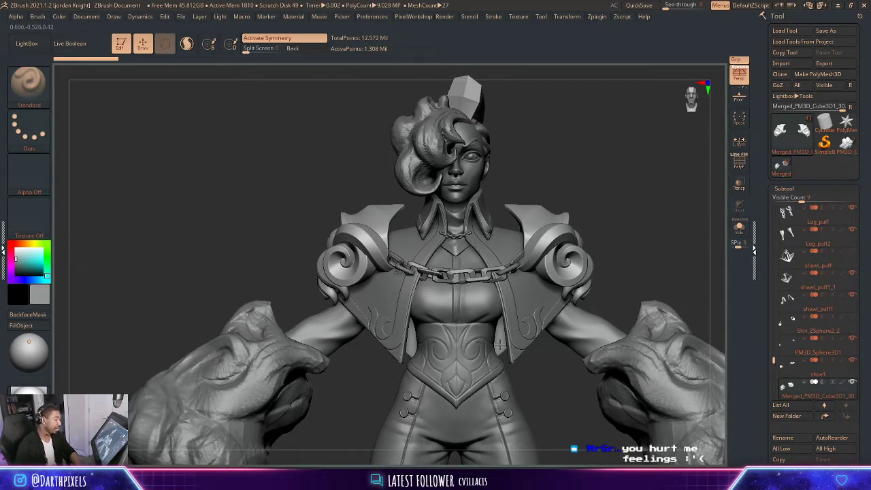
- Choose the Move Topological brush and make the ornamented corset the active subtool
{"action": "key", "text": "b"}
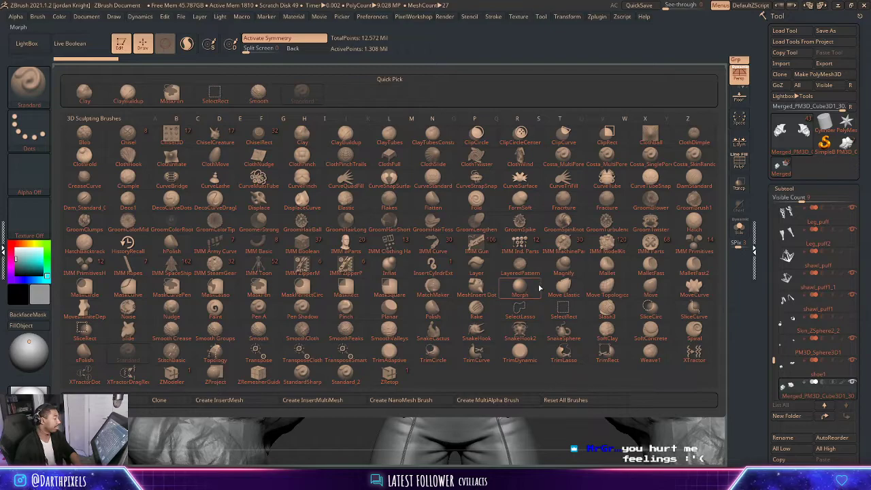
{"action": "left_click", "coordinate": [606, 294]}
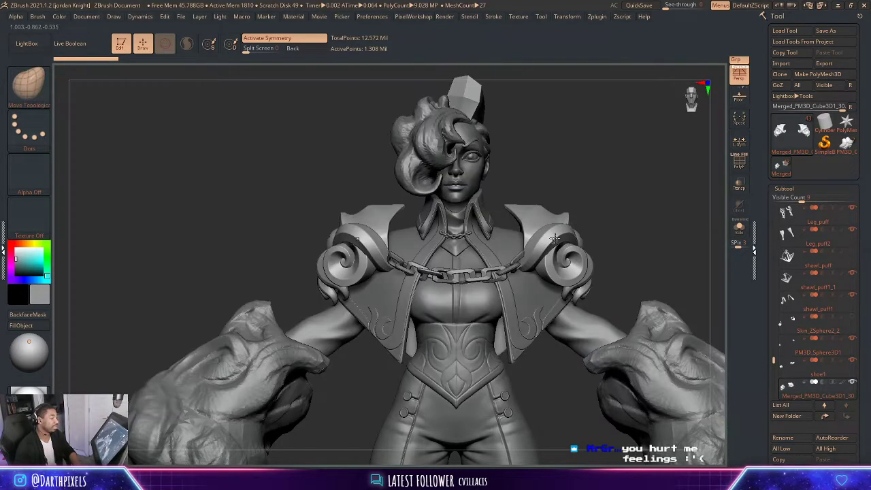
{"action": "left_click", "coordinate": [455, 361], "text": "alt"}
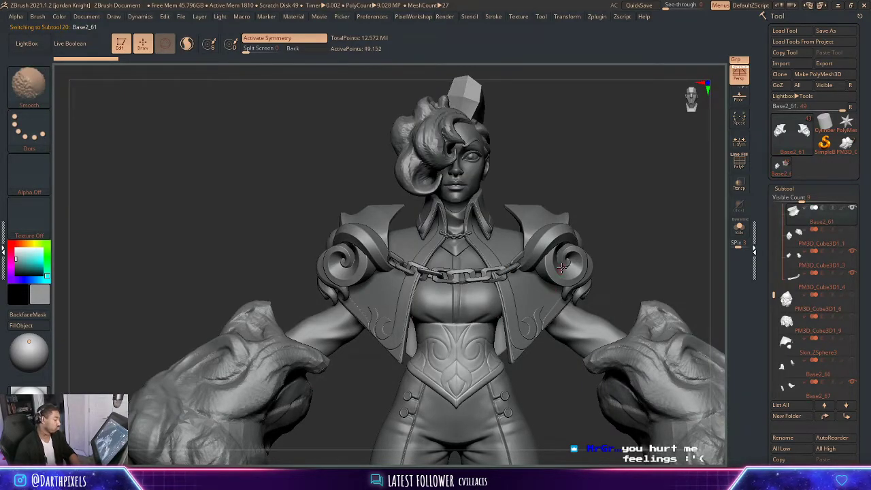
- Lower the corset's subdivision level to see its base shape and raise it back to the detailed level
{"action": "key", "text": "shift+d"}
{"action": "key", "text": "shift+d"}
{"action": "right_click", "coordinate": [529, 138]}
{"action": "right_click_drag", "start_coordinate": [585, 133], "coordinate": [604, 53], "text": "alt"}
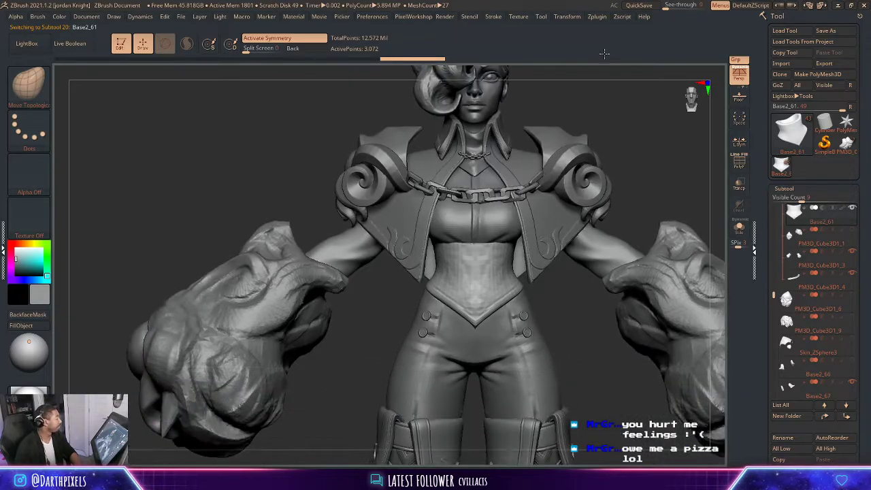
{"action": "key", "text": "space"}
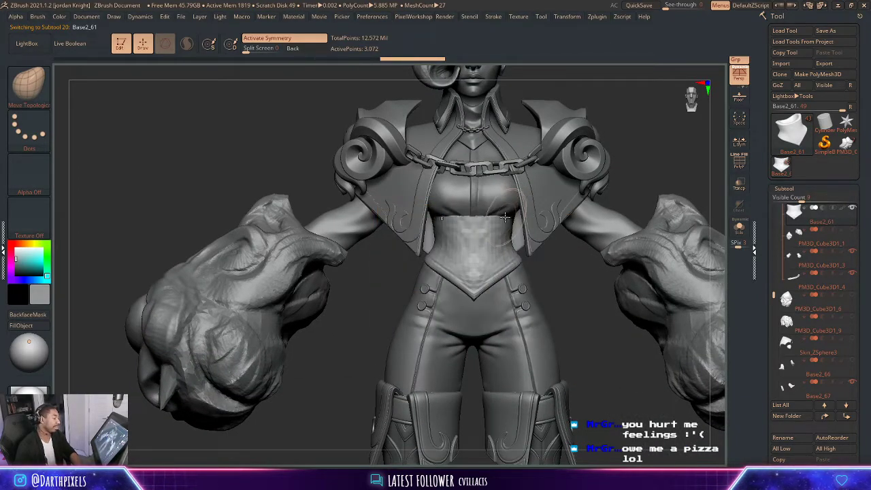
{"action": "right_click_drag", "start_coordinate": [565, 279], "coordinate": [514, 223], "text": "ctrl"}
{"action": "right_click_drag", "start_coordinate": [636, 140], "coordinate": [620, 147]}
{"action": "key", "text": "d"}
{"action": "key", "text": "d"}
{"action": "key", "text": "d"}
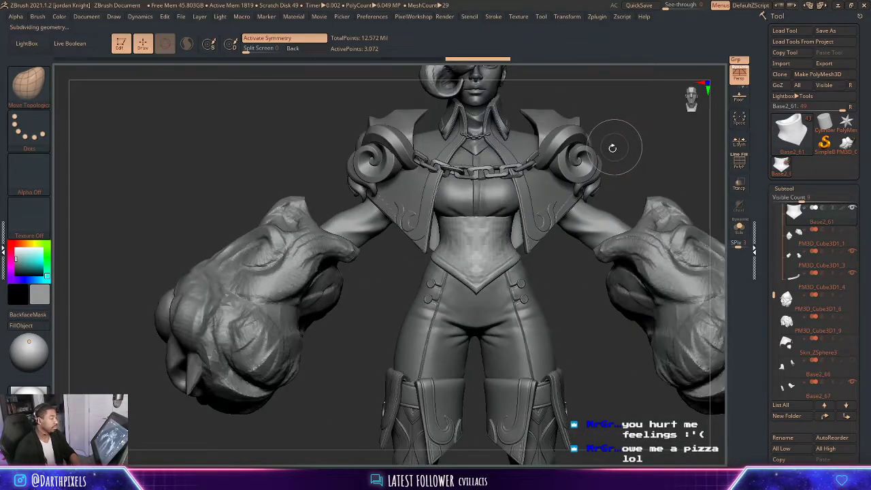
{"action": "key", "text": "ctrl+d"}
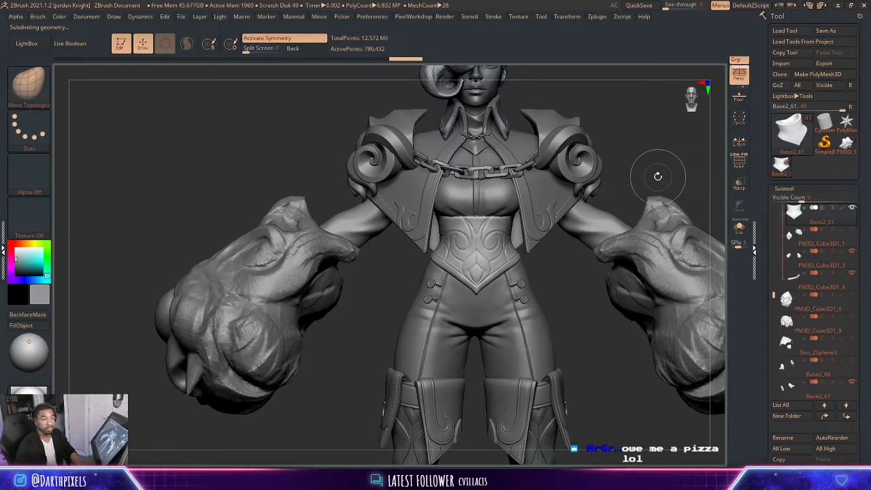
- Select the merged shoulder armour subtool Merged_PM3D_Cube3D1_30 and delete it from the character
{"action": "left_click", "coordinate": [563, 145], "text": "alt"}
{"action": "right_click_drag", "start_coordinate": [646, 164], "coordinate": [587, 188], "text": "alt"}
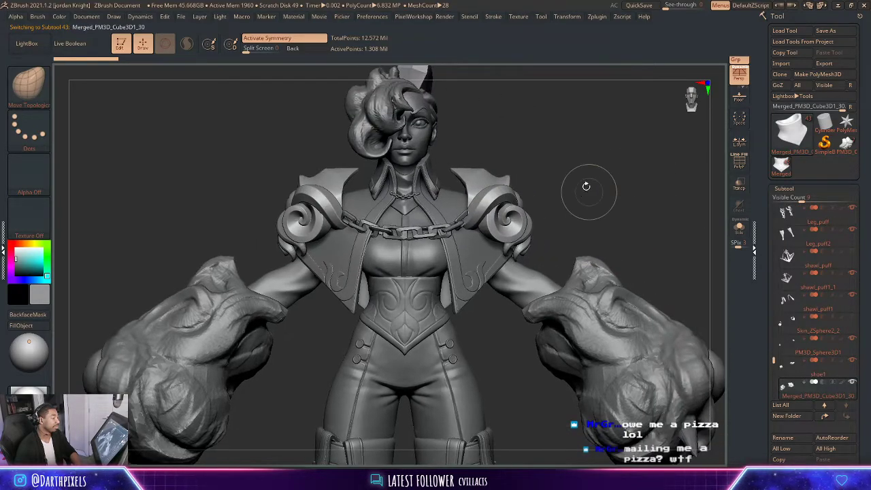
{"action": "left_click_drag", "start_coordinate": [586, 185], "coordinate": [569, 143]}
{"action": "left_click_drag", "start_coordinate": [578, 164], "coordinate": [615, 185]}
{"action": "left_click_drag", "start_coordinate": [600, 185], "coordinate": [616, 243], "text": "alt"}
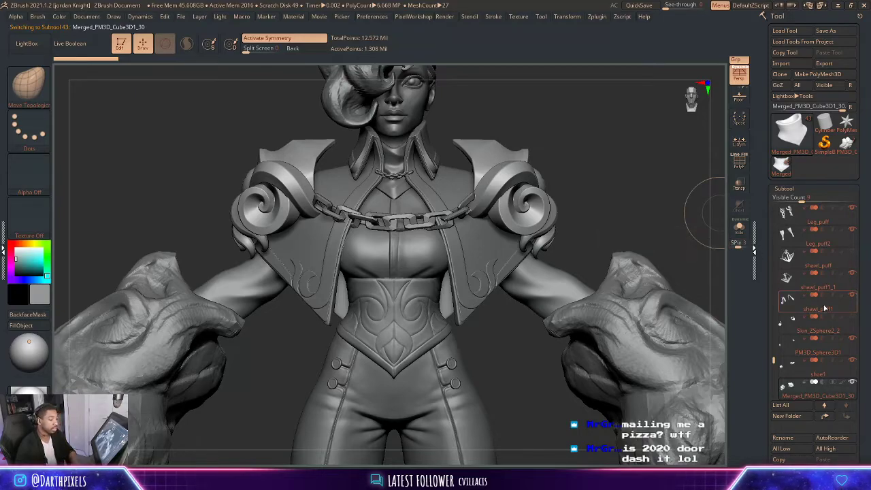
{"action": "mouse_move", "coordinate": [824, 316]}
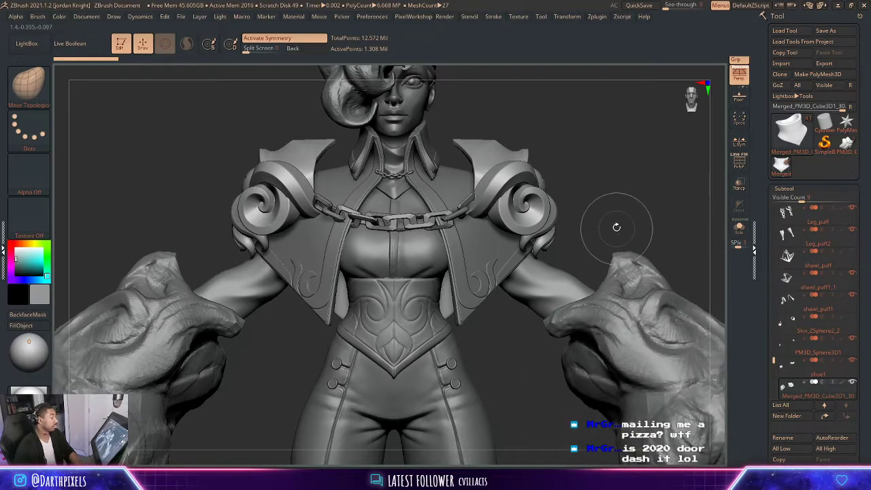
{"action": "left_click_drag", "start_coordinate": [773, 361], "coordinate": [774, 372]}
{"action": "mouse_move", "coordinate": [791, 334]}
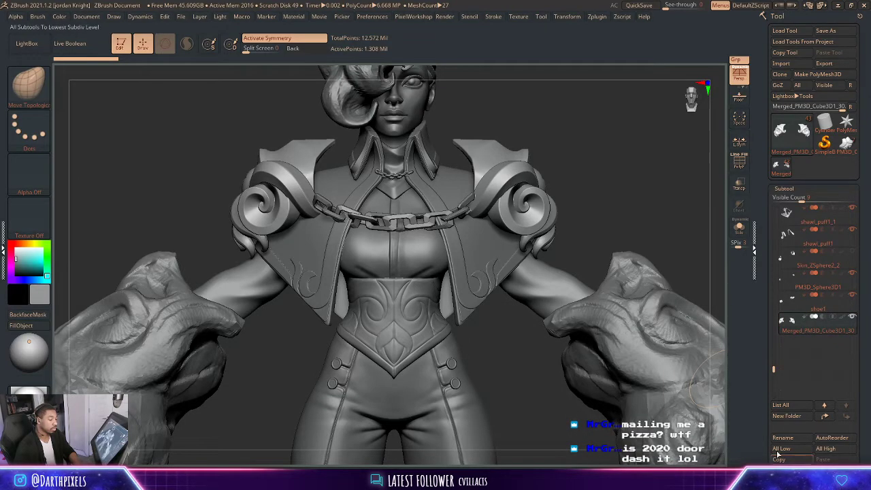
{"action": "left_click_drag", "start_coordinate": [777, 454], "coordinate": [783, 356]}
{"action": "left_click", "coordinate": [787, 313]}
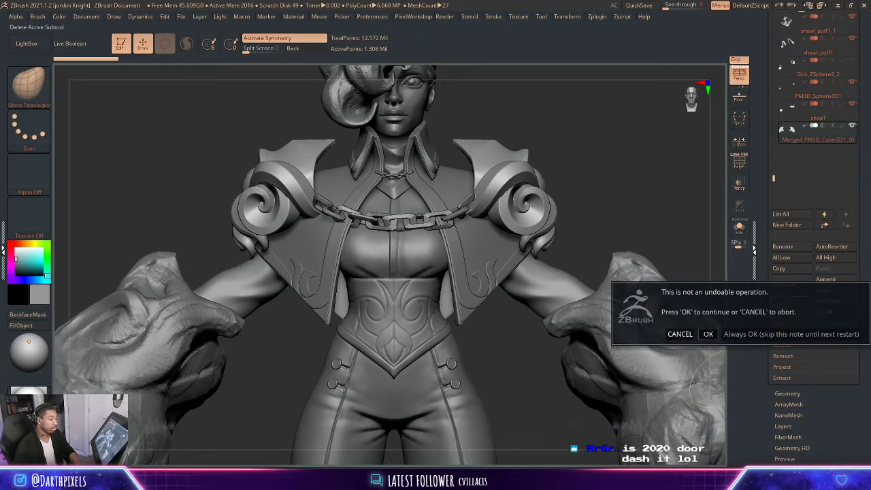
{"action": "left_click", "coordinate": [707, 333]}
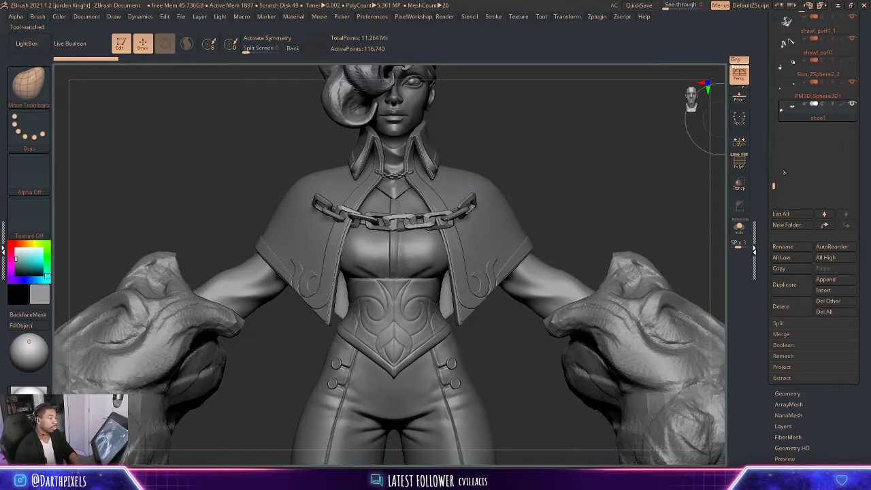
- Switch to the tool holding the separate, unmerged shoulder armour pieces
{"action": "scroll", "coordinate": [783, 172], "scroll_direction": "up", "scroll_amount": 5}
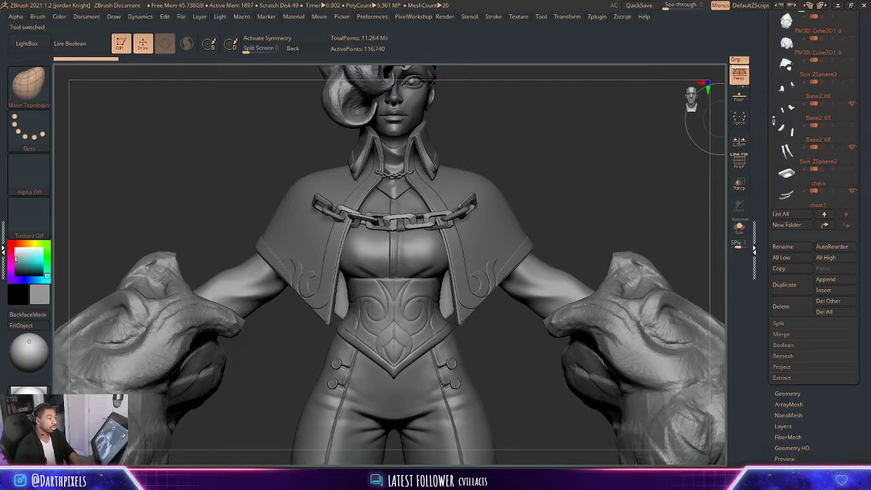
{"action": "left_click_drag", "start_coordinate": [772, 121], "coordinate": [776, 8]}
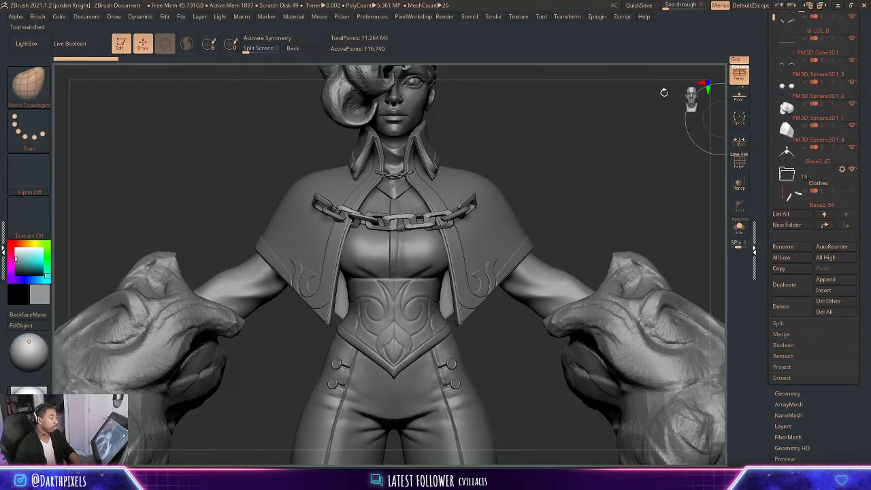
{"action": "left_click_drag", "start_coordinate": [610, 133], "coordinate": [566, 123]}
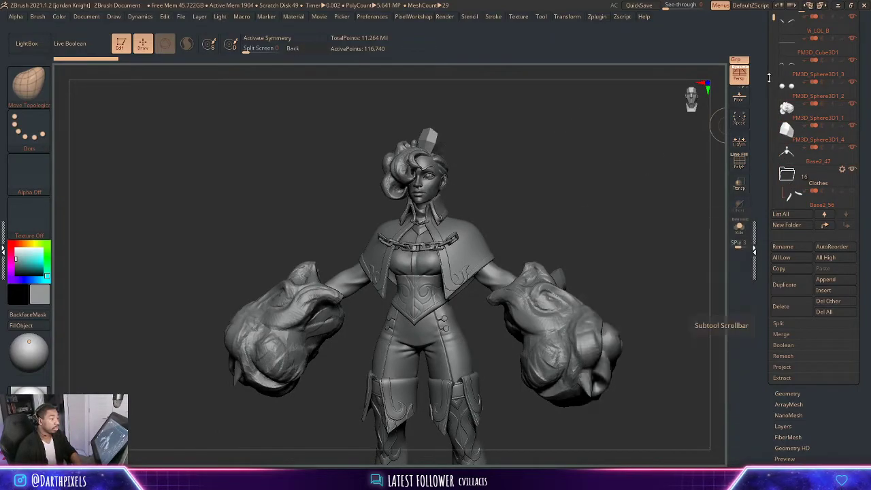
{"action": "left_click_drag", "start_coordinate": [768, 136], "coordinate": [768, 282]}
{"action": "left_click", "coordinate": [815, 108]}
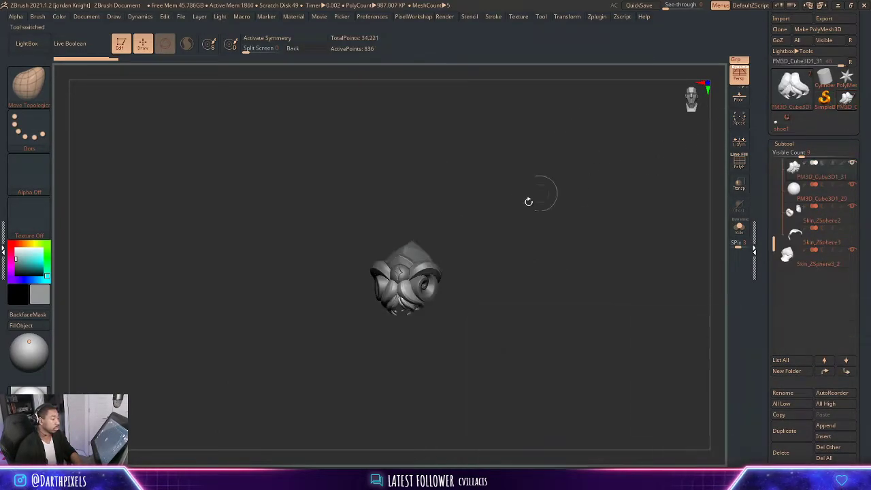
{"action": "mouse_move", "coordinate": [528, 197]}
{"action": "left_mouse_down"}
{"action": "mouse_move", "coordinate": [486, 189]}
{"action": "mouse_move", "coordinate": [528, 231]}
{"action": "mouse_move", "coordinate": [628, 204]}
{"action": "left_mouse_up"}
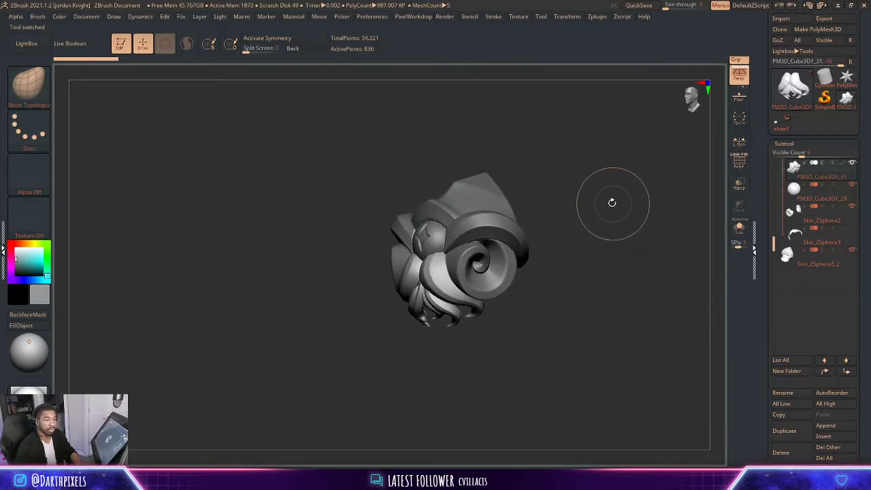
- Make the curved band above the spiral, PM3D_Cube3D1_30, the active subtool with its polyframe shown
{"action": "key", "text": "shift+f"}
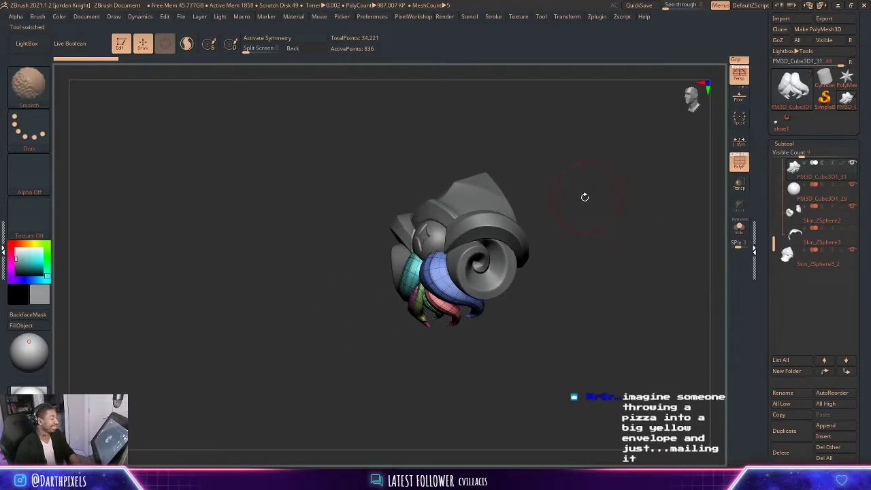
{"action": "key", "text": "shift+f"}
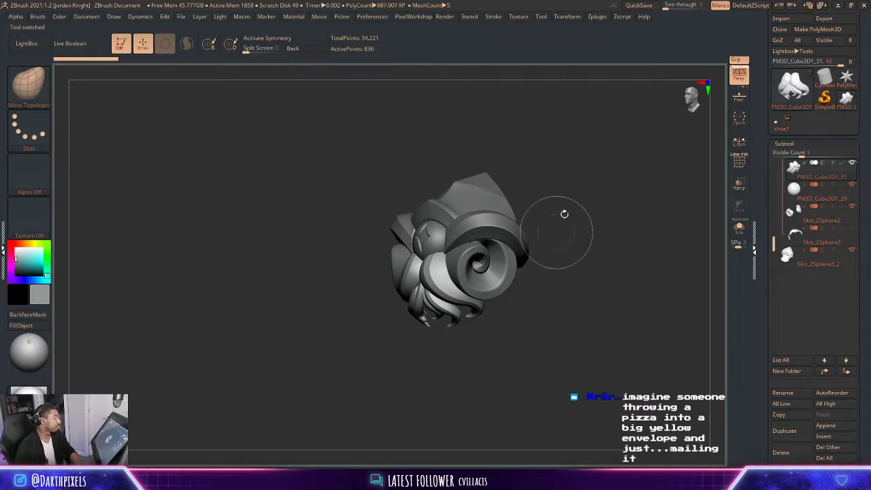
{"action": "left_click_drag", "start_coordinate": [564, 214], "coordinate": [517, 234], "text": "alt"}
{"action": "left_click", "coordinate": [475, 211], "text": "alt"}
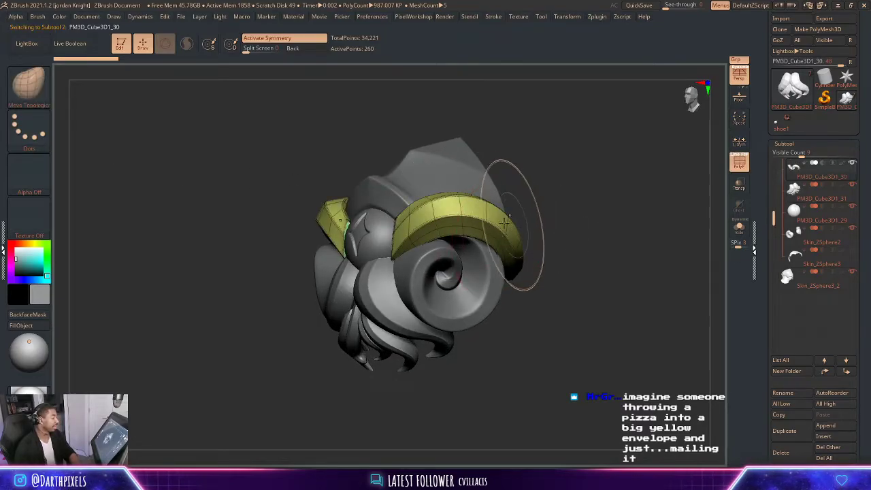
- Inspect the curved band's base mesh, hide its polyframe, and reactivate Dynamic Subdiv on it
{"action": "right_click", "coordinate": [529, 204]}
{"action": "mouse_move", "coordinate": [533, 206]}
{"action": "right_mouse_down"}
{"action": "mouse_move", "coordinate": [527, 181]}
{"action": "mouse_move", "coordinate": [513, 178]}
{"action": "right_mouse_up"}
{"action": "right_click", "coordinate": [511, 179]}
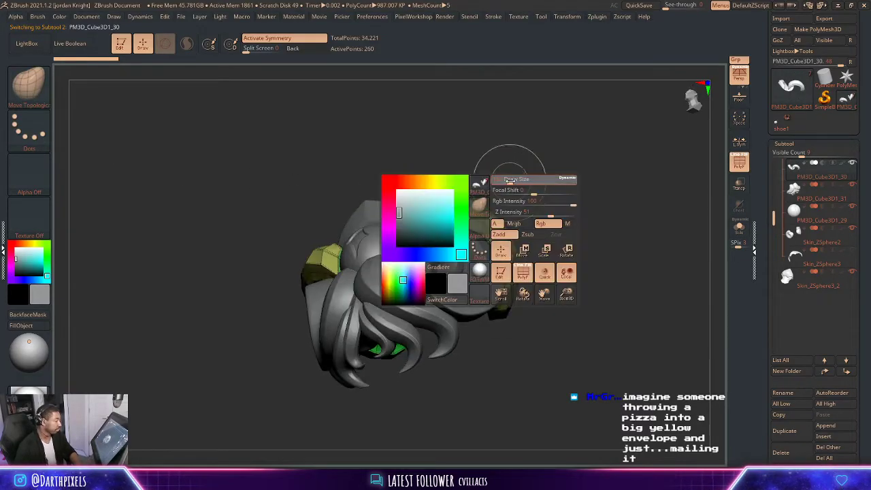
{"action": "mouse_move", "coordinate": [482, 238]}
{"action": "left_mouse_down"}
{"action": "mouse_move", "coordinate": [472, 244]}
{"action": "mouse_move", "coordinate": [447, 226]}
{"action": "left_mouse_up"}
{"action": "right_click", "coordinate": [482, 234]}
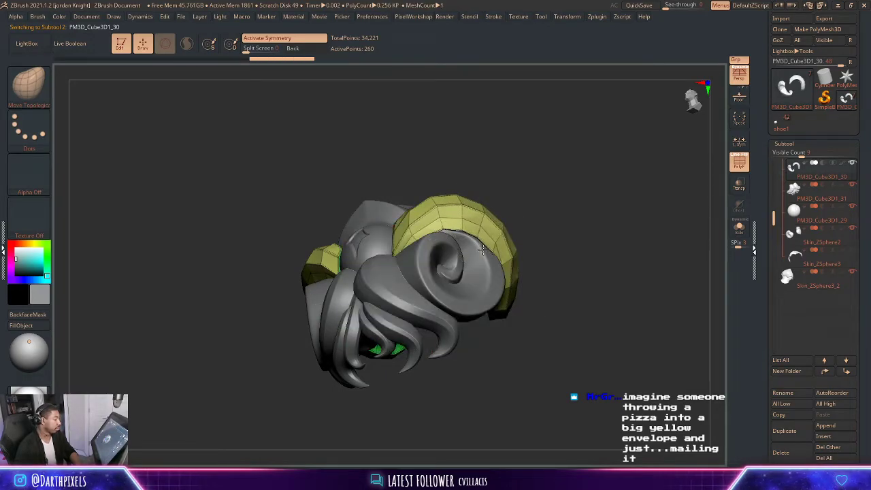
{"action": "left_click_drag", "start_coordinate": [528, 200], "coordinate": [535, 249]}
{"action": "key", "text": "d"}
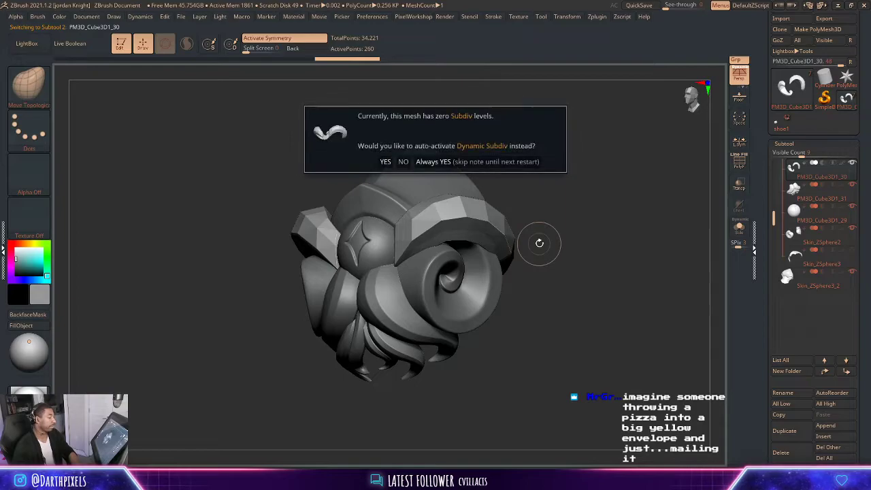
{"action": "left_click", "coordinate": [385, 161]}
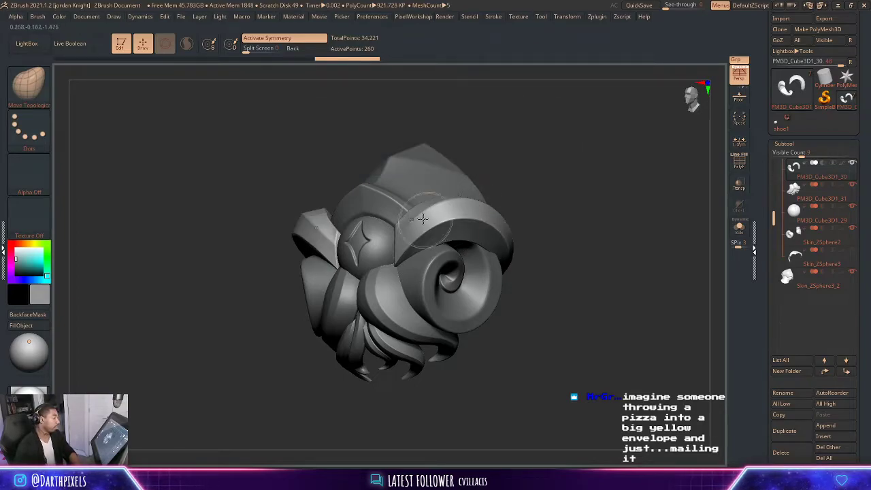
- Make the flowing strands piece PM3D_Cube3D1_31 the active subtool and open its Dynamic Subdiv settings
{"action": "left_click_drag", "start_coordinate": [778, 144], "coordinate": [778, 143]}
{"action": "left_click", "coordinate": [781, 142]}
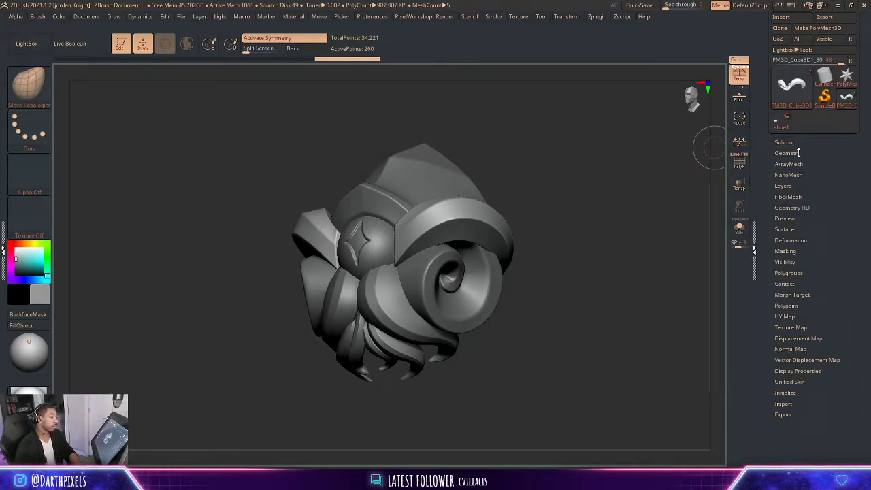
{"action": "left_click", "coordinate": [787, 153]}
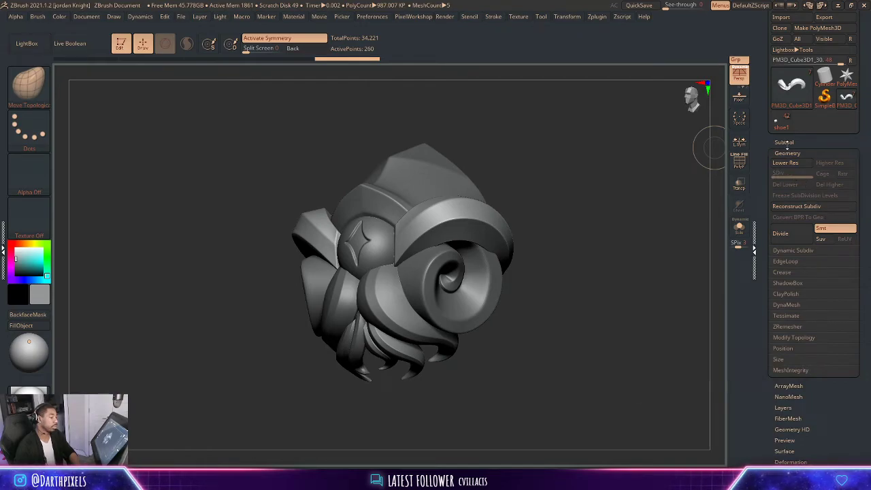
{"action": "left_click", "coordinate": [385, 280], "text": "alt"}
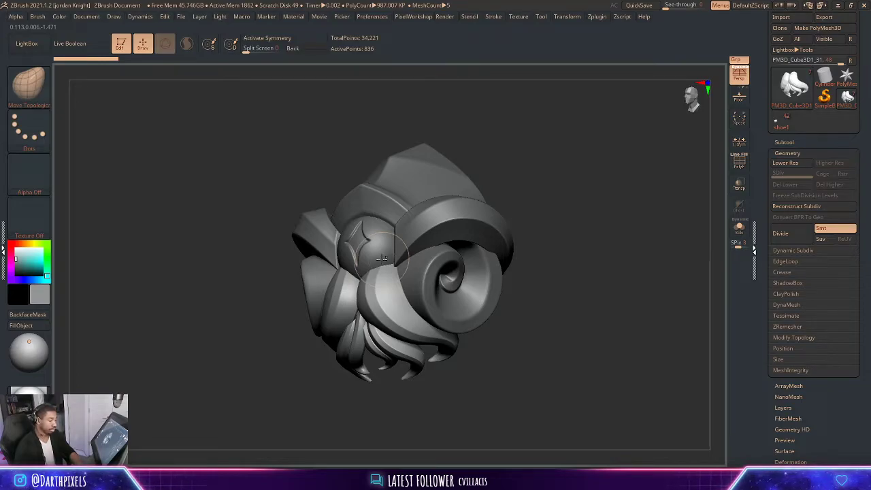
{"action": "key", "text": "space"}
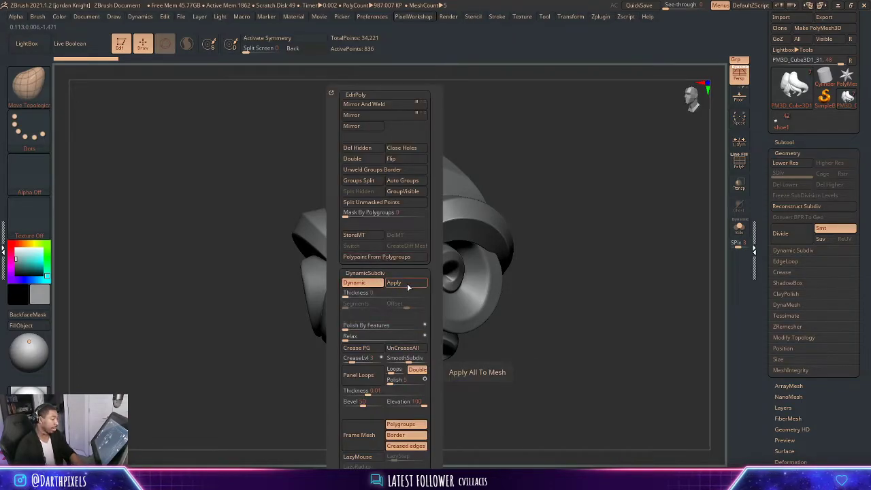
{"action": "left_click", "coordinate": [792, 250]}
{"action": "left_click_drag", "start_coordinate": [548, 190], "coordinate": [554, 191]}
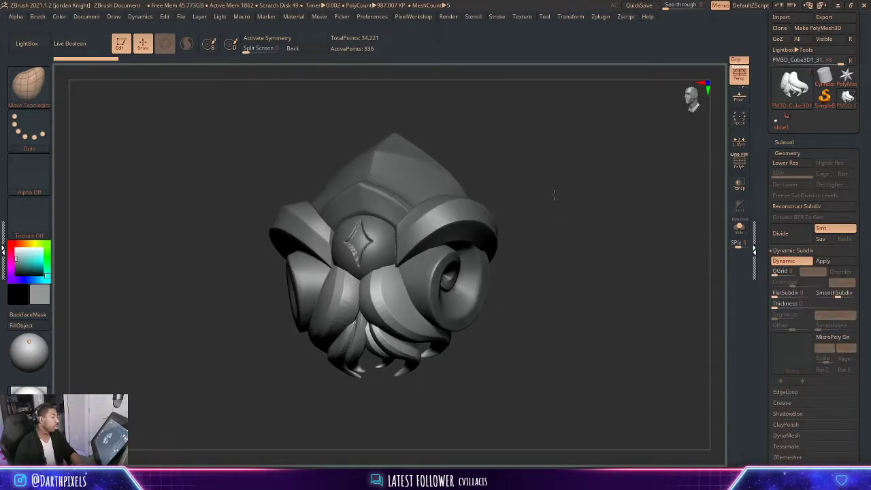
- Divide the central star-marked sphere, PM3D_Cube3D1_29, once more to subdivision level 5
{"action": "left_click", "coordinate": [362, 261], "text": "alt"}
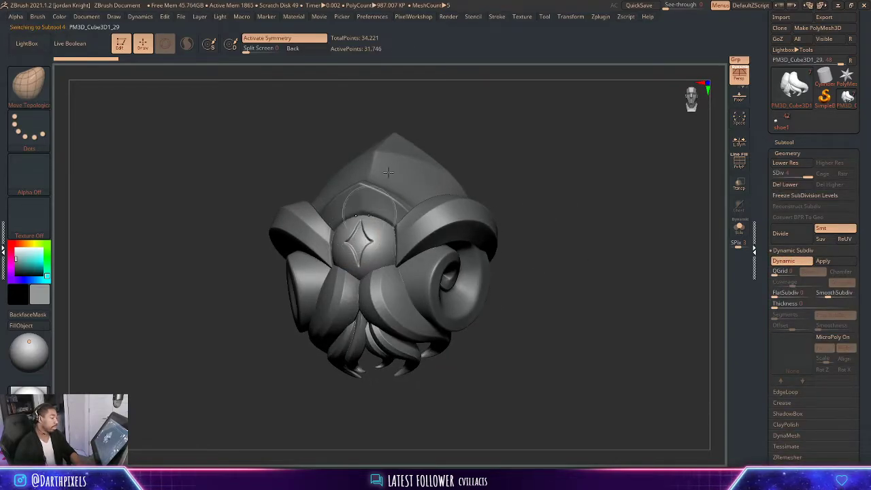
{"action": "left_click", "coordinate": [789, 236]}
{"action": "mouse_move", "coordinate": [537, 225]}
{"action": "left_mouse_down"}
{"action": "mouse_move", "coordinate": [529, 200]}
{"action": "mouse_move", "coordinate": [475, 197]}
{"action": "left_mouse_up"}
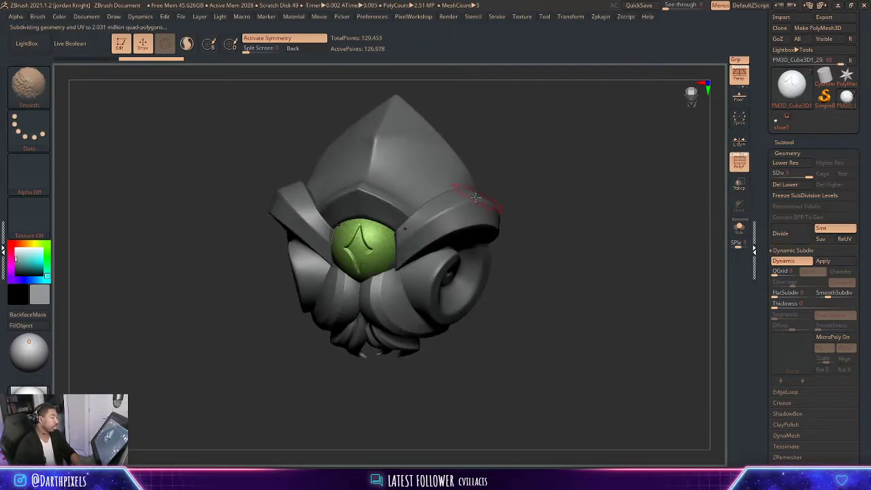
- Apply Dynamic Subdiv to the large pointed plate Skin_ZSphere3_2, converting it to real subdivision levels
{"action": "left_click", "coordinate": [415, 162], "text": "alt"}
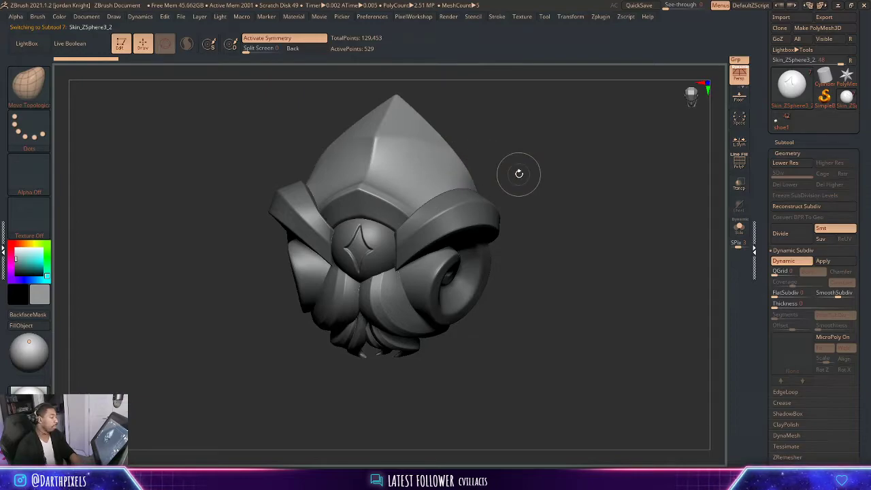
{"action": "key", "text": "space"}
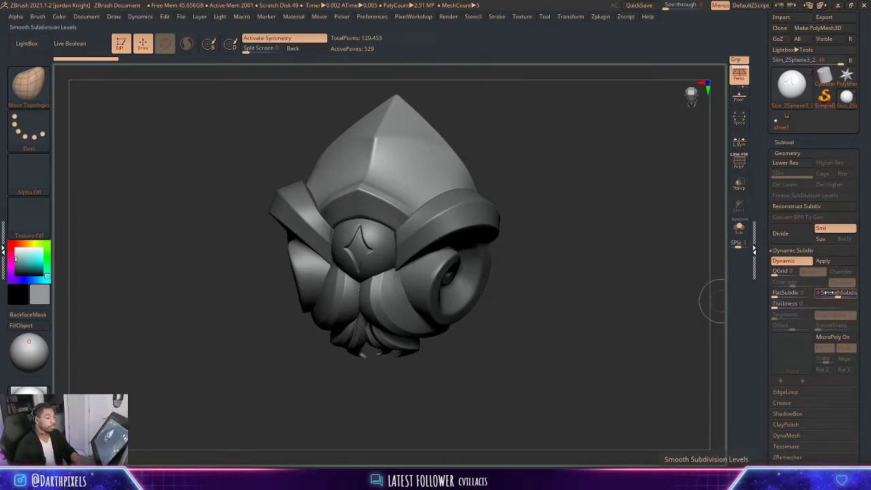
{"action": "left_click", "coordinate": [827, 266]}
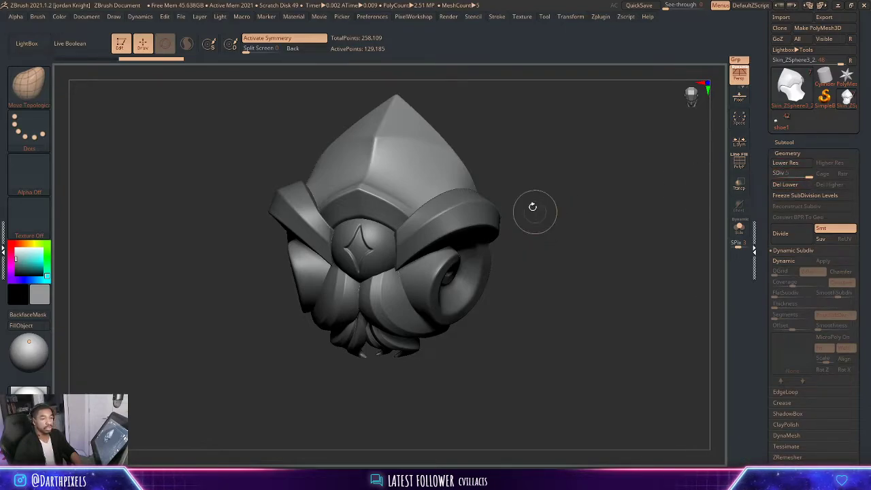
{"action": "key", "text": "shift"}
- Apply Dynamic Subdiv to the curved band PM3D_Cube3D1_30 as real subdivision levels
{"action": "left_click", "coordinate": [461, 228], "text": "alt"}
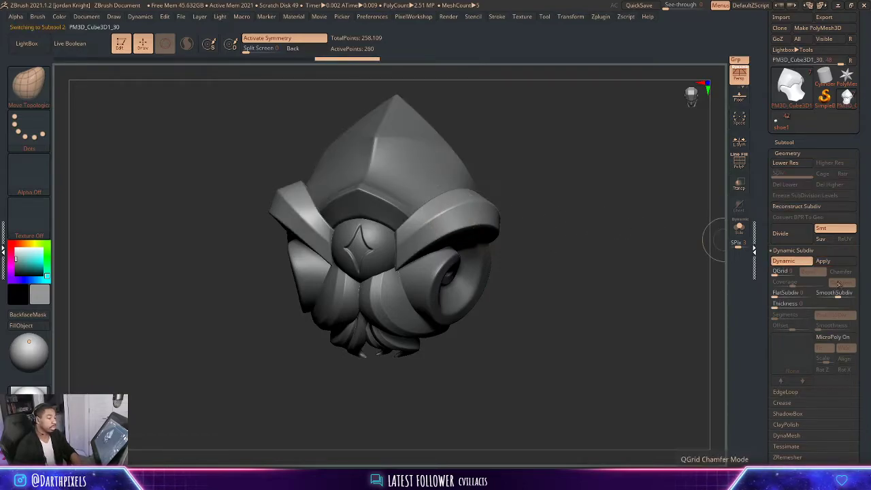
{"action": "left_click", "coordinate": [823, 261]}
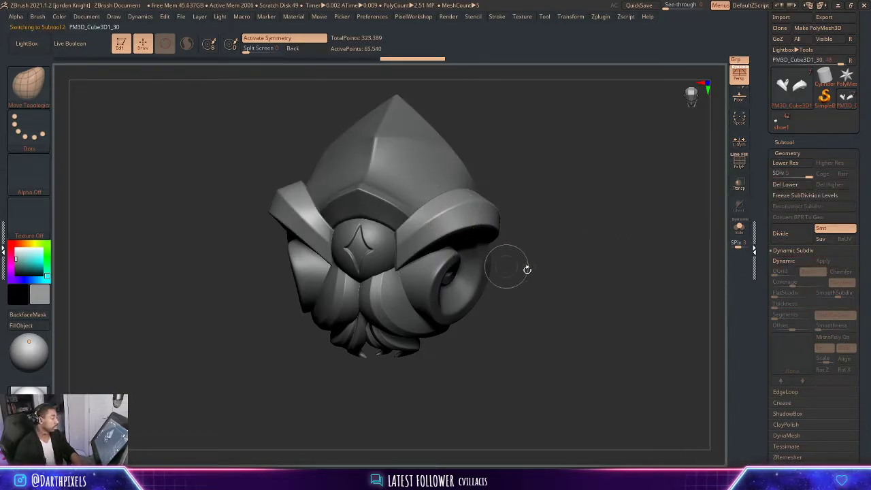
{"action": "left_click_drag", "start_coordinate": [501, 266], "coordinate": [537, 239]}
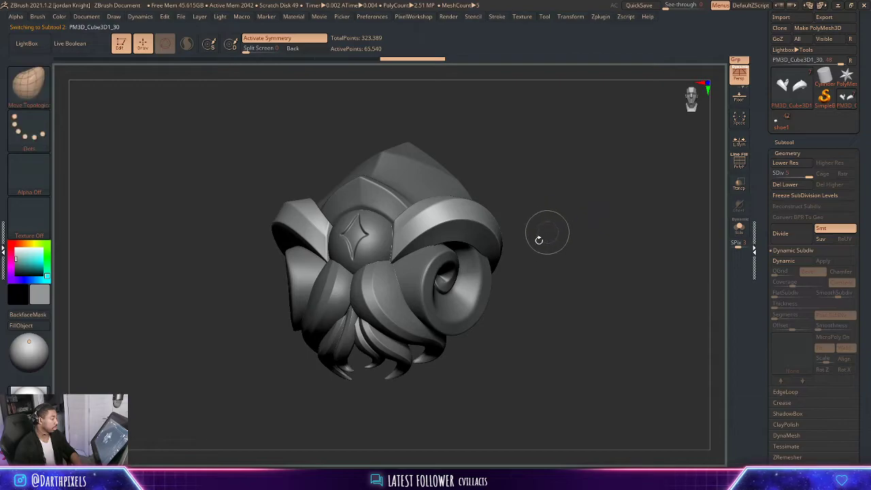
- Apply Dynamic Subdiv to the spiral piece Skin_ZSphere2, undo it for comparison, and apply it again
{"action": "left_click", "coordinate": [478, 276], "text": "alt"}
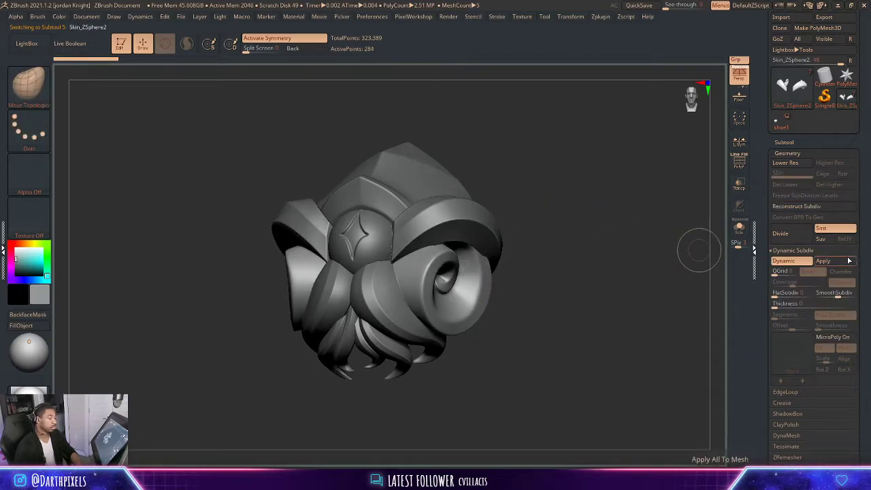
{"action": "left_click", "coordinate": [848, 262]}
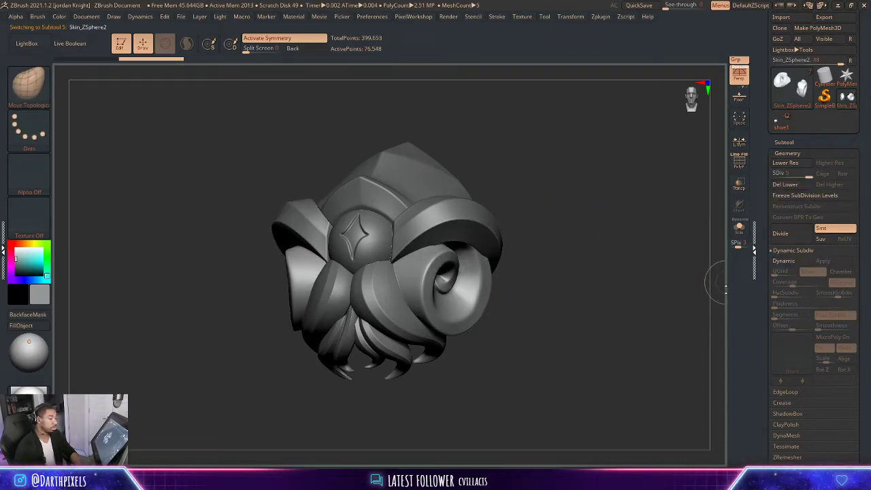
{"action": "key", "text": "ctrl+z"}
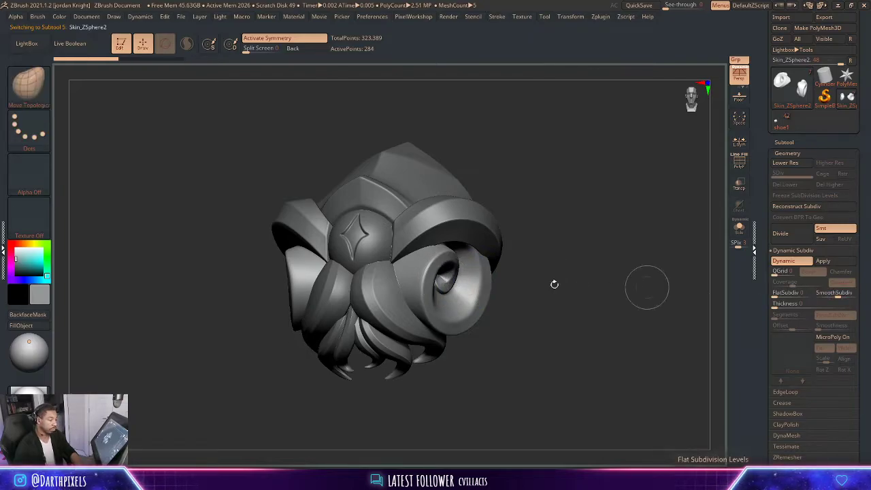
{"action": "left_click", "coordinate": [844, 264]}
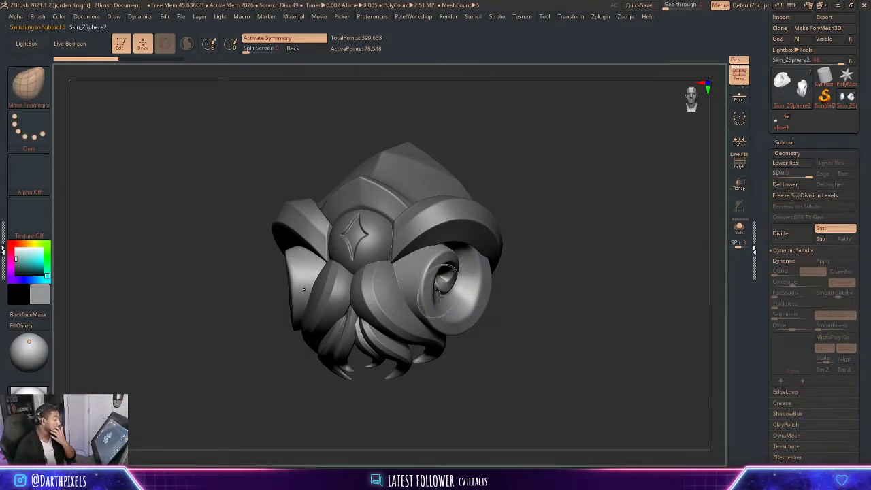
- Apply Dynamic Subdiv to the flowing strands piece PM3D_Cube3D1_31 as real subdivision levels
{"action": "left_click", "coordinate": [385, 306], "text": "alt"}
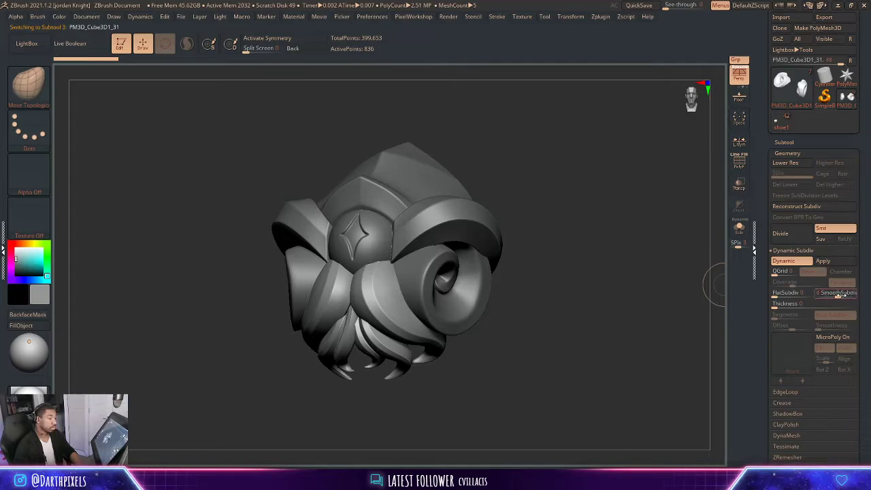
{"action": "left_click", "coordinate": [823, 261]}
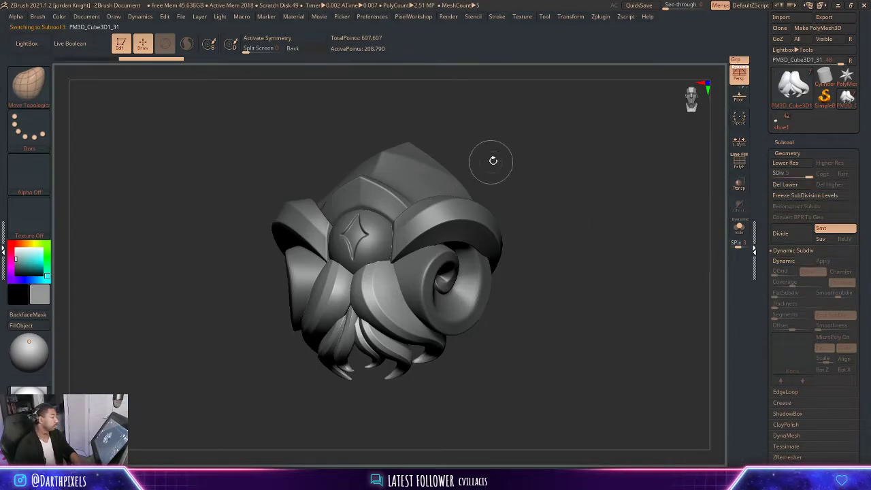
{"action": "left_click_drag", "start_coordinate": [493, 160], "coordinate": [373, 241]}
- Make the central sphere PM3D_Cube3D1_29 the active subtool and turn off its Dynamic Subdiv
{"action": "left_click", "coordinate": [374, 241], "text": "alt"}
{"action": "key", "text": "d"}
{"action": "key", "text": "x"}
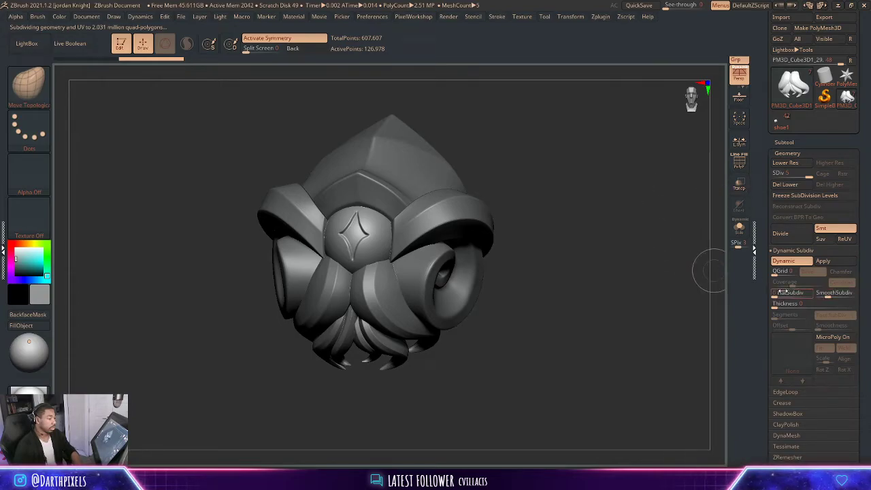
{"action": "left_click", "coordinate": [791, 263]}
{"action": "left_click_drag", "start_coordinate": [560, 194], "coordinate": [569, 172]}
{"action": "mouse_move", "coordinate": [643, 186]}
{"action": "left_mouse_down"}
{"action": "mouse_move", "coordinate": [618, 166]}
{"action": "mouse_move", "coordinate": [515, 136]}
{"action": "mouse_move", "coordinate": [595, 139]}
{"action": "mouse_move", "coordinate": [666, 194]}
{"action": "mouse_move", "coordinate": [651, 325]}
{"action": "mouse_move", "coordinate": [580, 314]}
{"action": "mouse_move", "coordinate": [576, 256]}
{"action": "mouse_move", "coordinate": [605, 285]}
{"action": "left_mouse_up"}
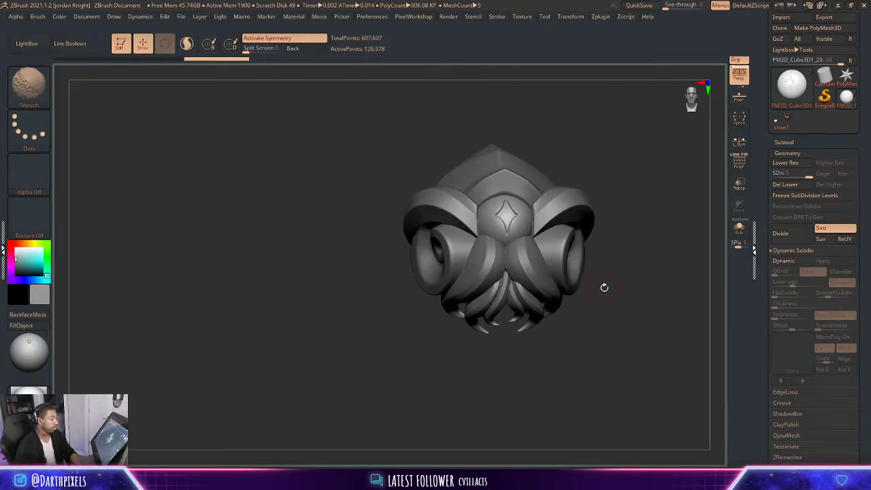
- Examine the subdivided shoulder armour from several angles, briefly showing the central sphere's polyframe
{"action": "left_click", "coordinate": [784, 142]}
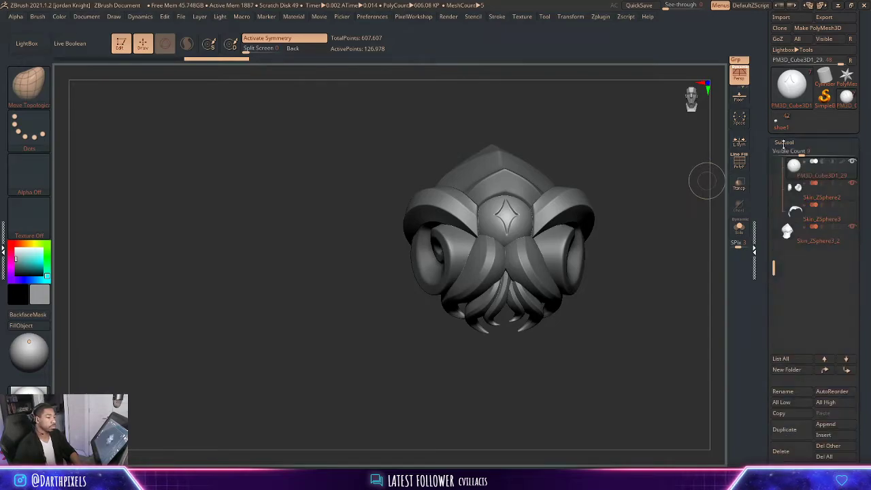
{"action": "mouse_move", "coordinate": [633, 197]}
{"action": "left_mouse_down"}
{"action": "mouse_move", "coordinate": [649, 196]}
{"action": "mouse_move", "coordinate": [635, 214]}
{"action": "left_mouse_up"}
{"action": "key", "text": "shift+f"}
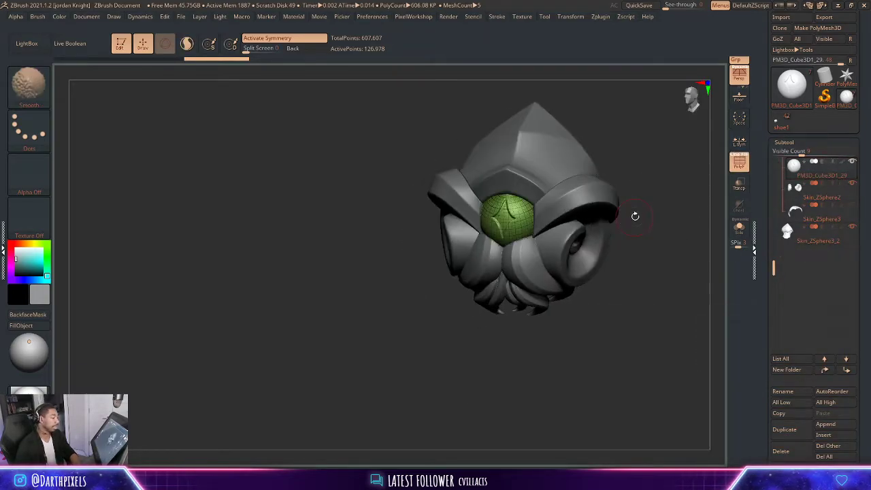
{"action": "left_click_drag", "start_coordinate": [640, 152], "coordinate": [544, 210]}
{"action": "left_click_drag", "start_coordinate": [617, 203], "coordinate": [521, 210]}
{"action": "left_click_drag", "start_coordinate": [570, 198], "coordinate": [613, 208]}
{"action": "key", "text": "f"}
{"action": "mouse_move", "coordinate": [628, 261]}
{"action": "left_mouse_down"}
{"action": "mouse_move", "coordinate": [622, 272]}
{"action": "mouse_move", "coordinate": [612, 257]}
{"action": "left_mouse_up"}
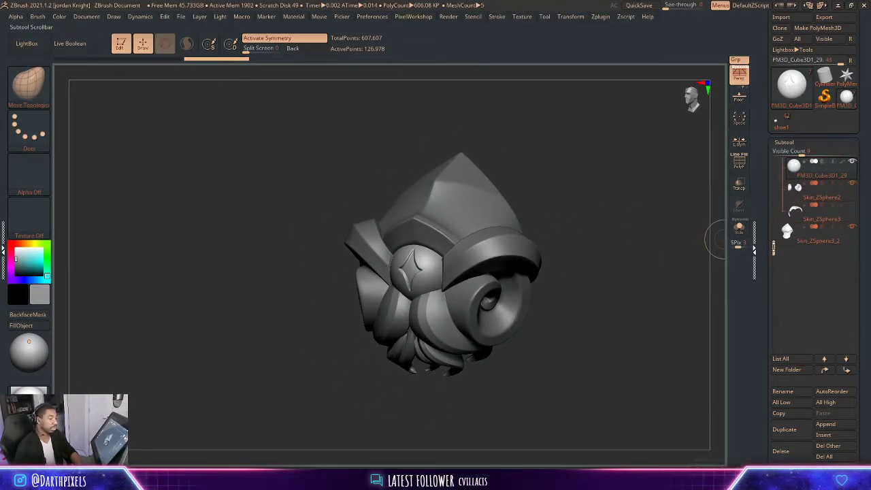
- Select the curved band subtool PM3D_Cube3D1_30 in the ShoulderPiece folder
{"action": "left_click_drag", "start_coordinate": [772, 249], "coordinate": [776, 155]}
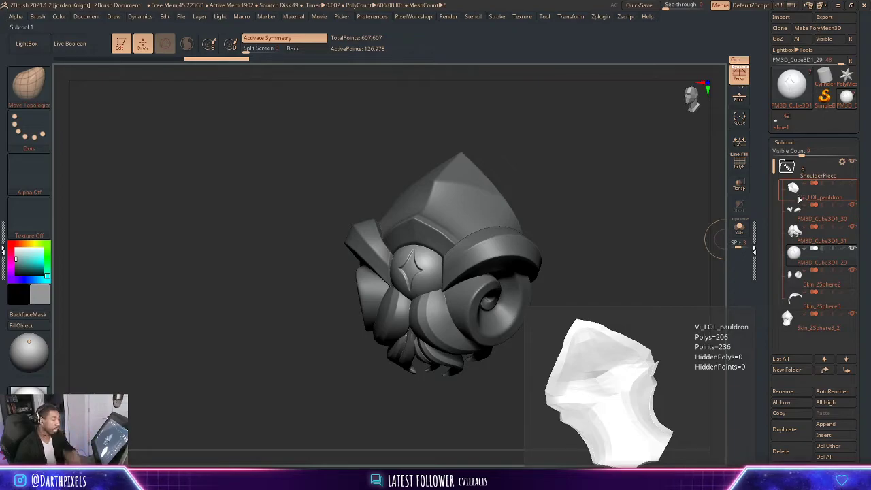
{"action": "left_click", "coordinate": [803, 219]}
{"action": "left_click_drag", "start_coordinate": [655, 220], "coordinate": [722, 329]}
{"action": "scroll", "coordinate": [763, 420], "scroll_direction": "down", "scroll_amount": 5}
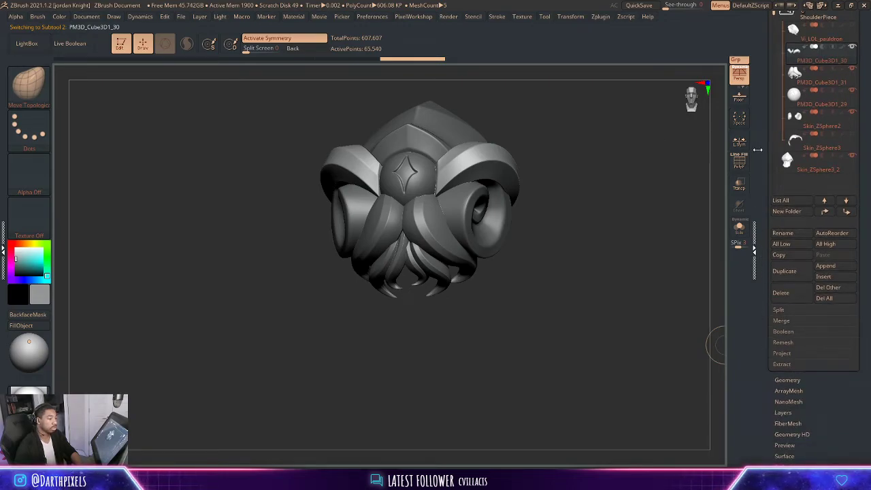
- Review the curved band's subtool and geometry settings and examine the shoulder armour from its spiral side
{"action": "scroll", "coordinate": [756, 149], "scroll_direction": "up", "scroll_amount": 6}
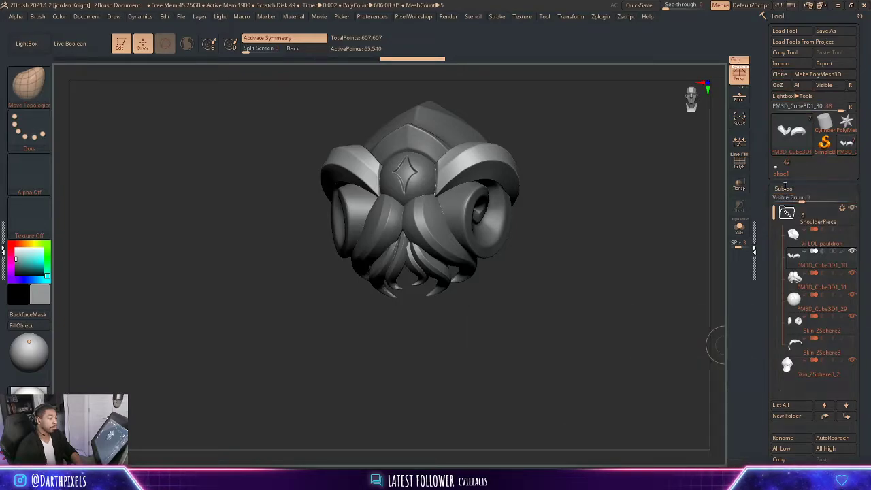
{"action": "left_click", "coordinate": [794, 190]}
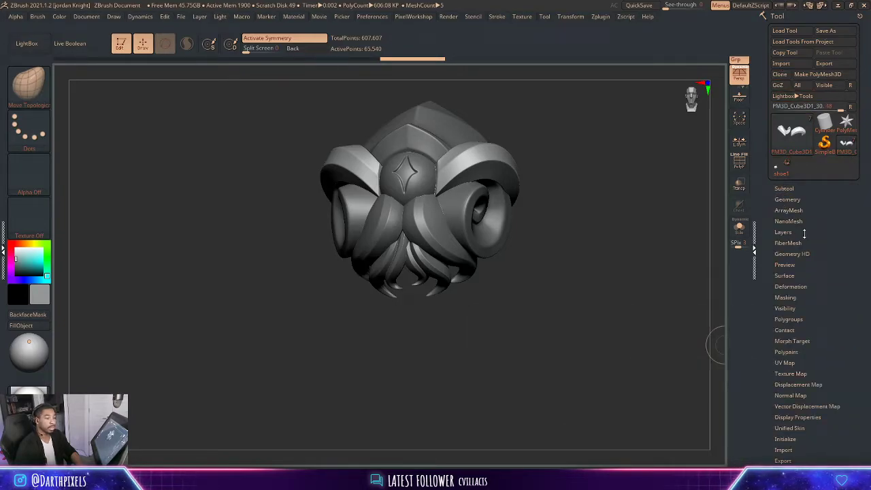
{"action": "left_click", "coordinate": [789, 200]}
{"action": "left_click", "coordinate": [789, 189]}
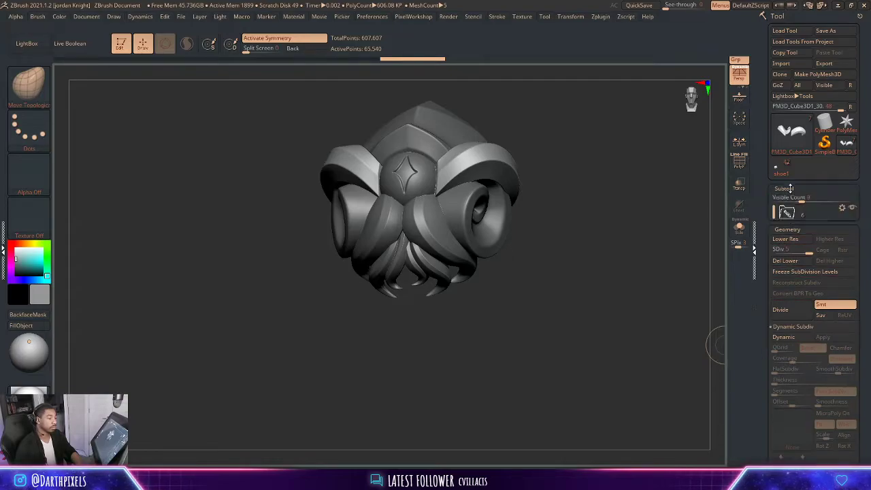
{"action": "left_click_drag", "start_coordinate": [765, 328], "coordinate": [770, 261]}
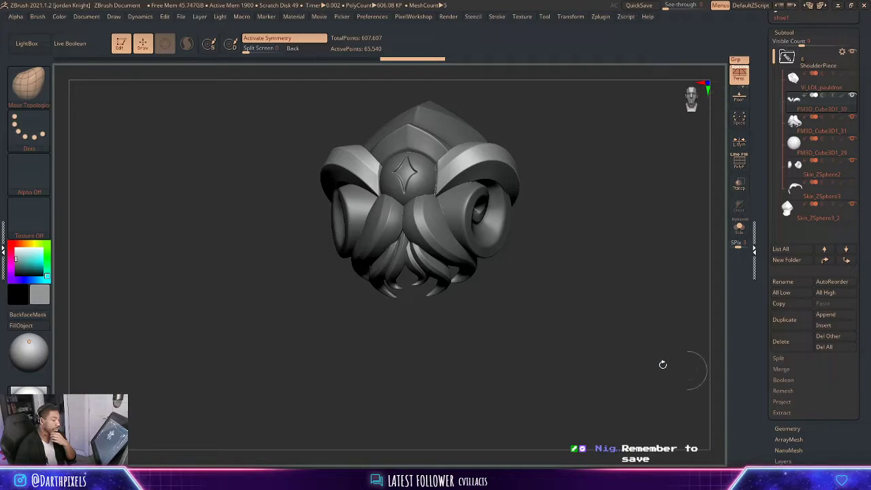
{"action": "mouse_move", "coordinate": [662, 364]}
{"action": "left_mouse_down"}
{"action": "mouse_move", "coordinate": [544, 306]}
{"action": "mouse_move", "coordinate": [467, 249]}
{"action": "left_mouse_up"}
{"action": "left_click_drag", "start_coordinate": [557, 239], "coordinate": [564, 252]}
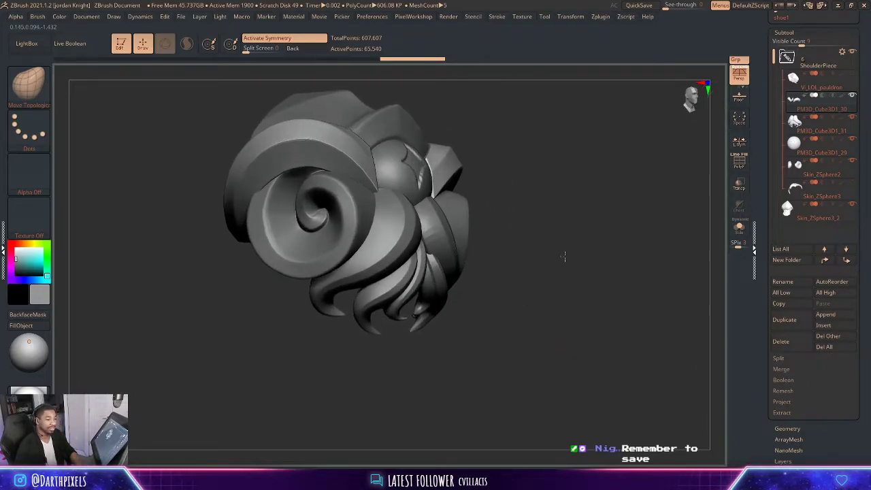
- Make the curling strands subtool PM3D_Cube3D1_31 active, show its polyframe, and mask everything except the narrow light-green strand
{"action": "left_click", "coordinate": [420, 269], "text": "alt"}
{"action": "key", "text": "shift+f"}
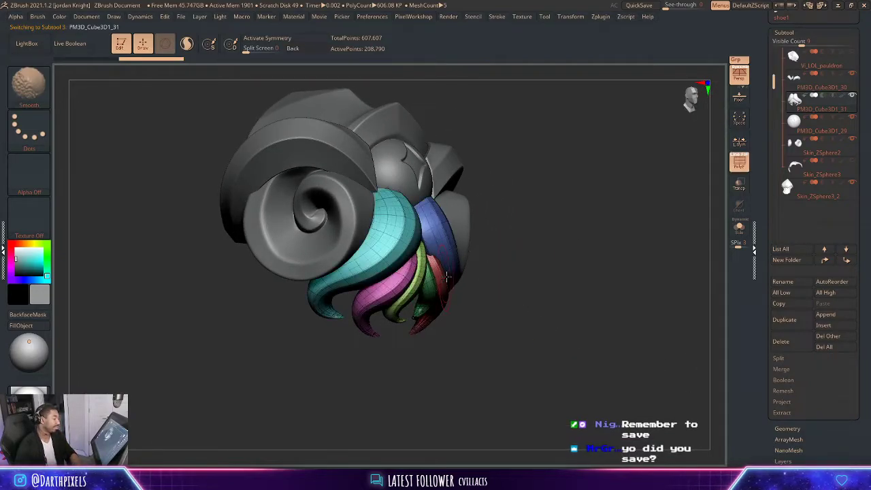
{"action": "key", "text": "w"}
{"action": "left_click", "coordinate": [418, 288], "text": "ctrl"}
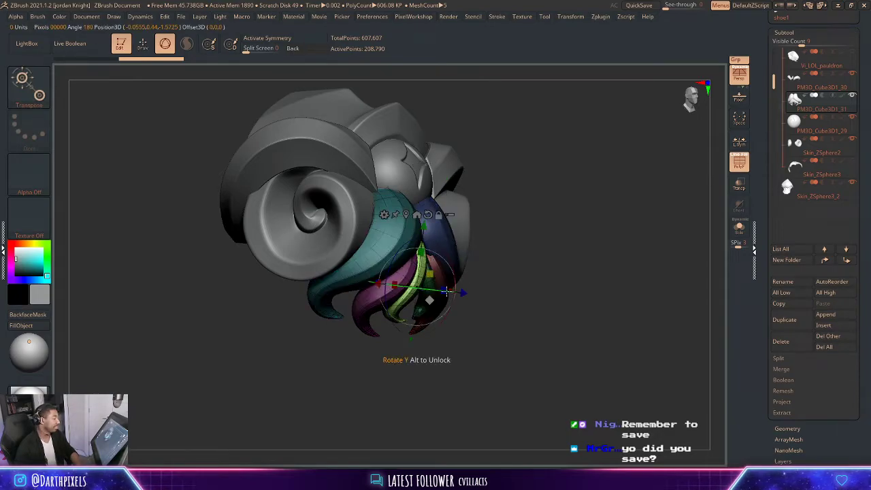
{"action": "key", "text": "q"}
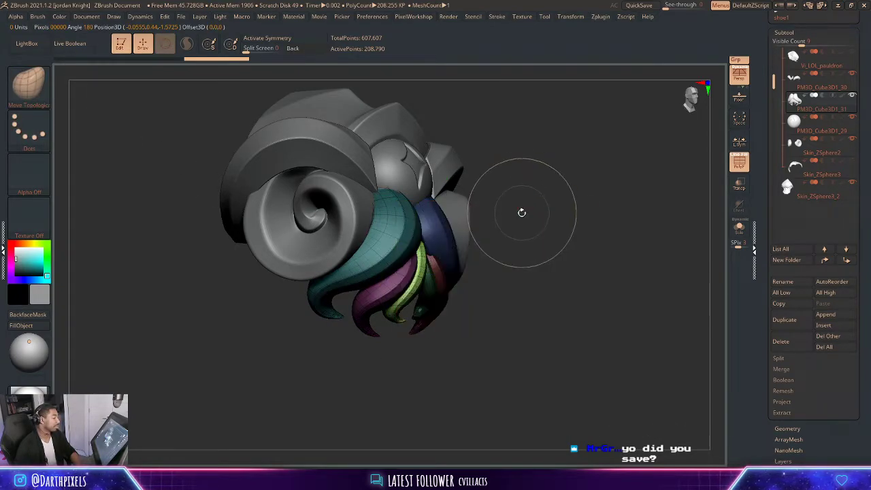
- Examine the strands and spirals from both sides and the front, and reselect the Move Topological brush
{"action": "left_click_drag", "start_coordinate": [521, 208], "coordinate": [441, 261]}
{"action": "key", "text": "space"}
{"action": "left_click", "coordinate": [463, 255]}
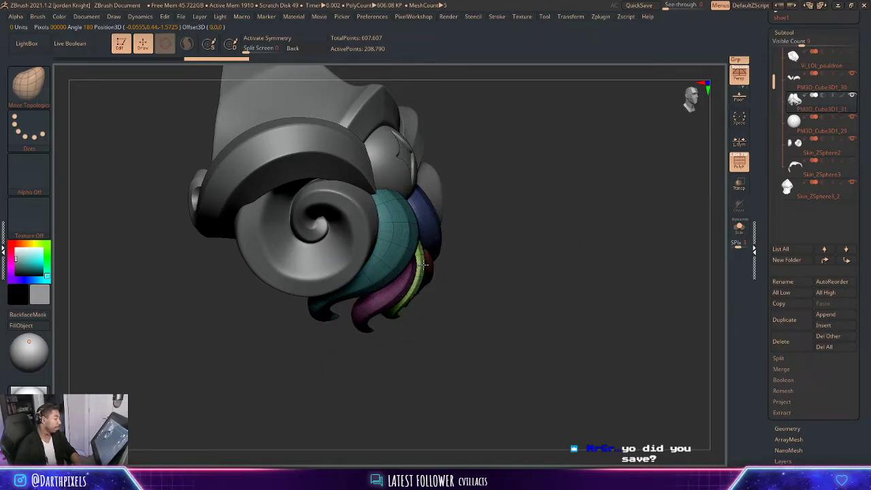
{"action": "mouse_move", "coordinate": [560, 237]}
{"action": "left_mouse_down", "text": "shift"}
{"action": "mouse_move", "coordinate": [577, 296]}
{"action": "mouse_move", "coordinate": [425, 245]}
{"action": "left_mouse_up", "text": "shift"}
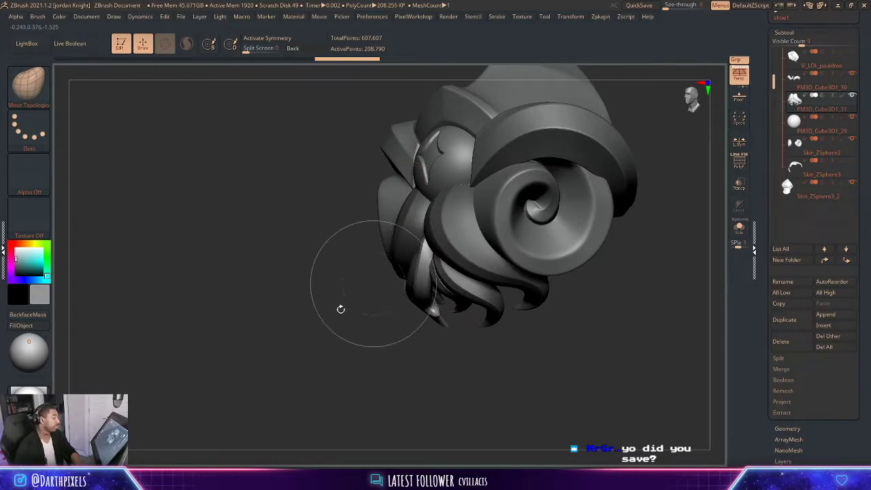
{"action": "left_click_drag", "start_coordinate": [340, 307], "coordinate": [529, 338], "text": "shift"}
{"action": "key", "text": "shift+f"}
{"action": "key", "text": "shift+f"}
{"action": "key", "text": "b"}
{"action": "key", "text": "m"}
{"action": "key", "text": "t"}
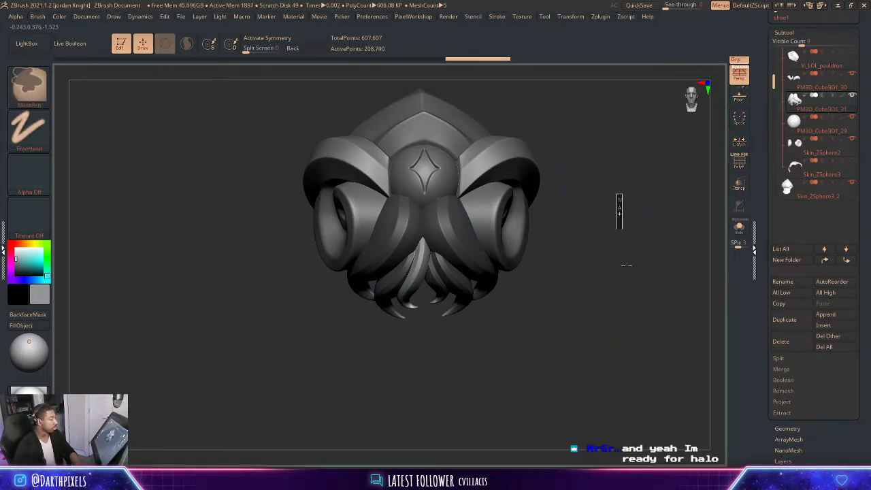
{"action": "left_click_drag", "start_coordinate": [579, 283], "coordinate": [496, 292]}
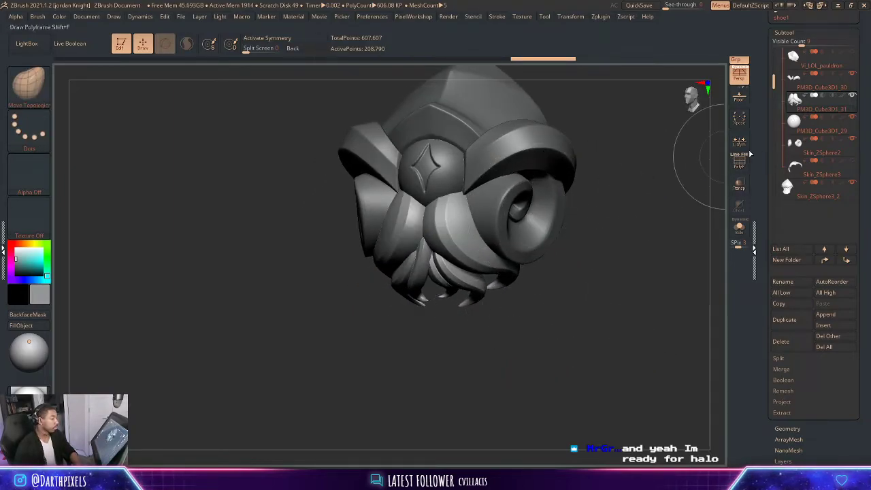
- Merge the visible armour subtools into a new tool with MergeVisible and switch to the merged tool
{"action": "left_click", "coordinate": [783, 34]}
{"action": "left_click", "coordinate": [783, 43]}
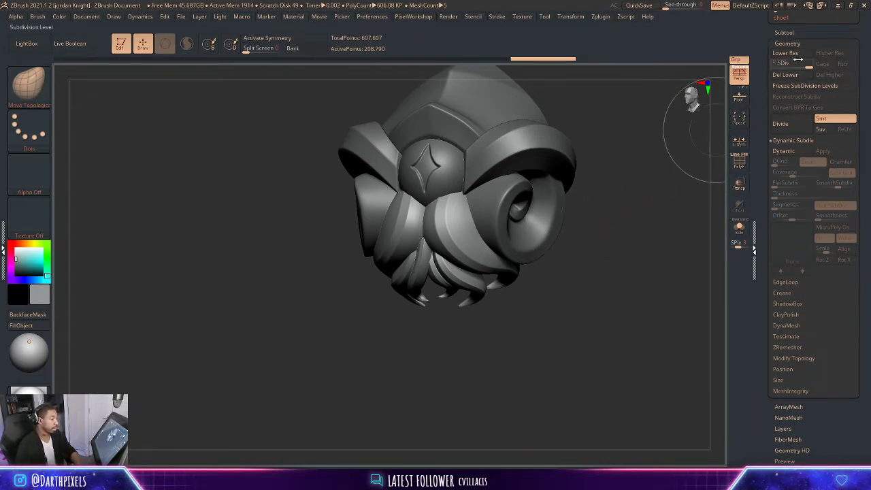
{"action": "scroll", "coordinate": [767, 34], "scroll_direction": "up", "scroll_amount": 3}
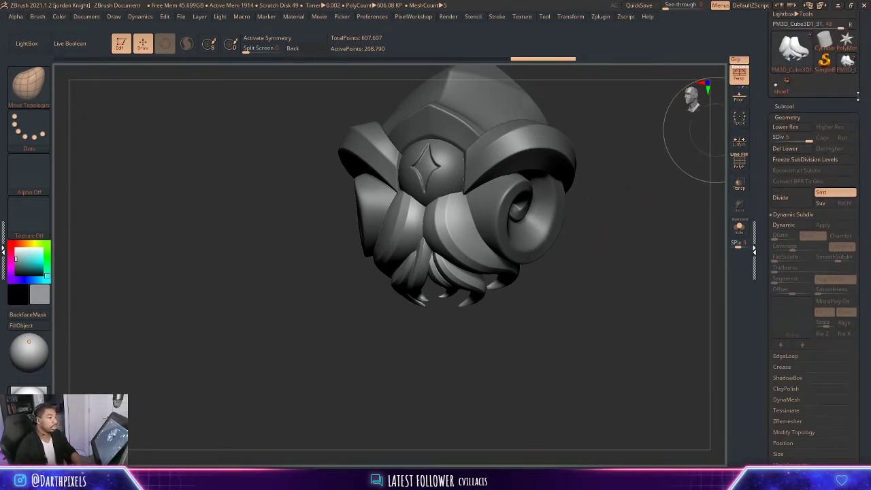
{"action": "left_click", "coordinate": [784, 106]}
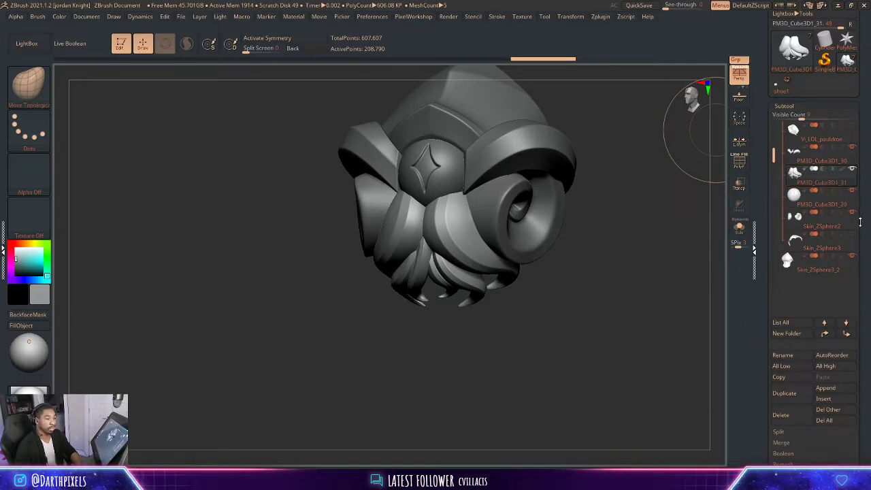
{"action": "left_click_drag", "start_coordinate": [759, 396], "coordinate": [760, 359]}
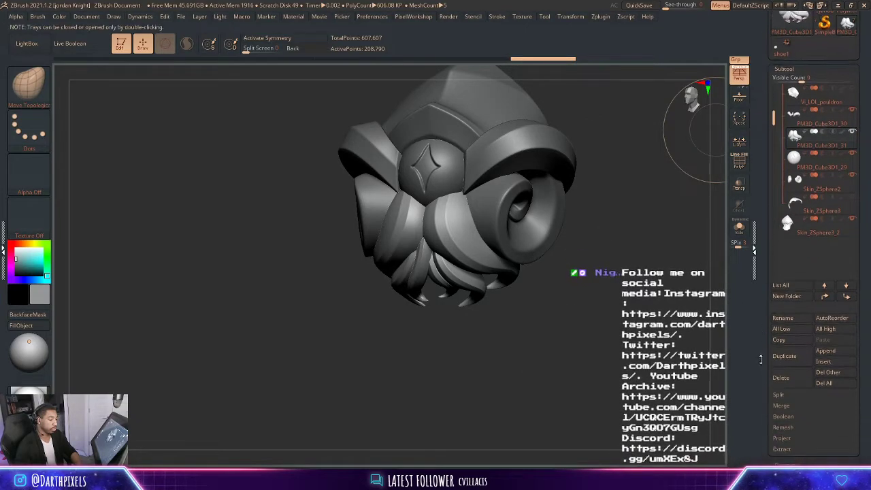
{"action": "scroll", "coordinate": [760, 359], "scroll_direction": "down", "scroll_amount": 1}
{"action": "left_click", "coordinate": [790, 394]}
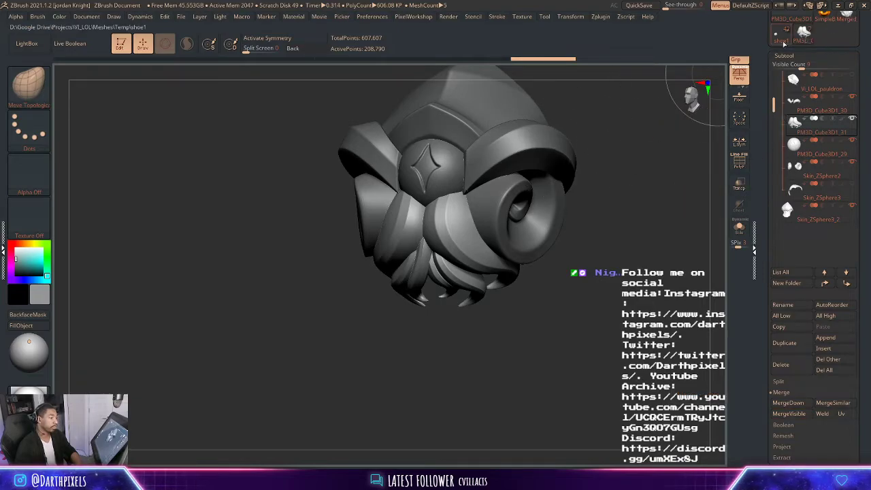
{"action": "left_click_drag", "start_coordinate": [763, 32], "coordinate": [763, 61]}
{"action": "left_click", "coordinate": [846, 40]}
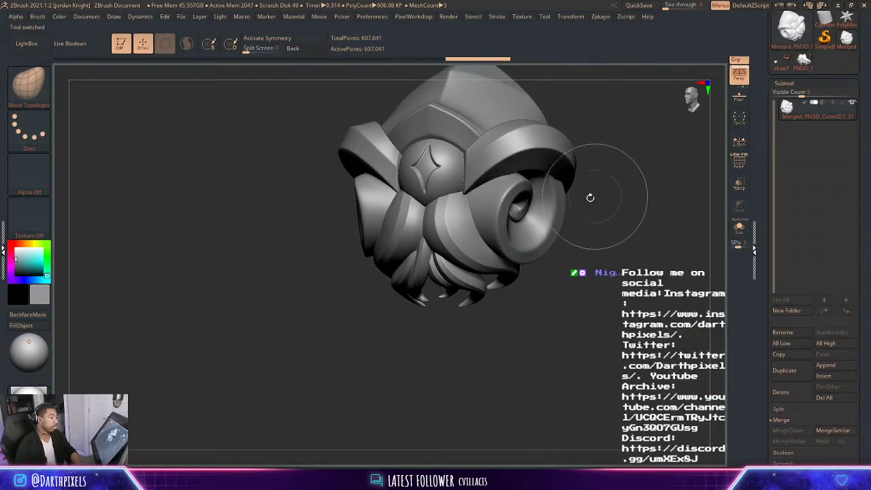
- Inspect the merged armour at its lowest subdivision level with the polyframe shown
{"action": "left_click_drag", "start_coordinate": [614, 259], "coordinate": [577, 311]}
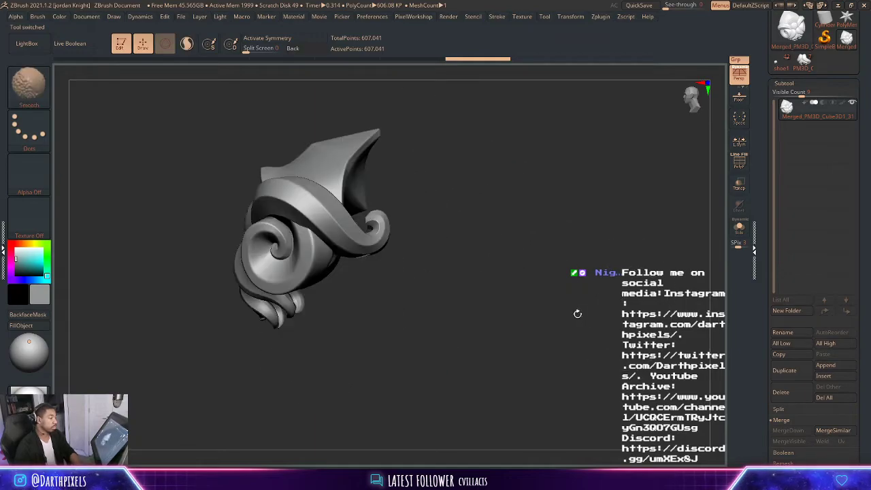
{"action": "left_click_drag", "start_coordinate": [540, 266], "coordinate": [547, 289]}
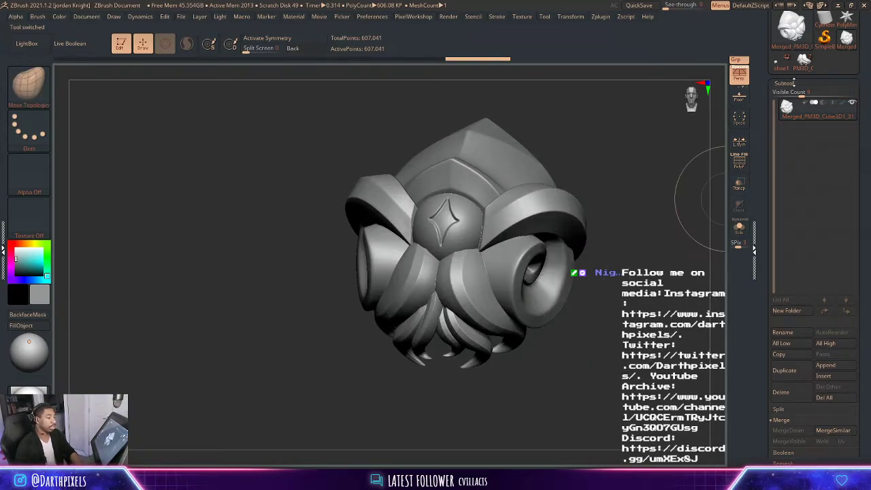
{"action": "left_click", "coordinate": [784, 82]}
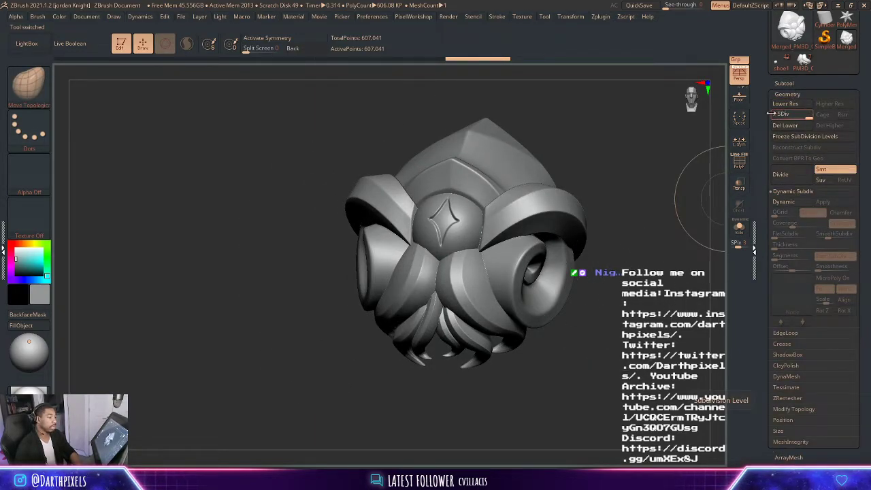
{"action": "left_click_drag", "start_coordinate": [799, 113], "coordinate": [775, 114]}
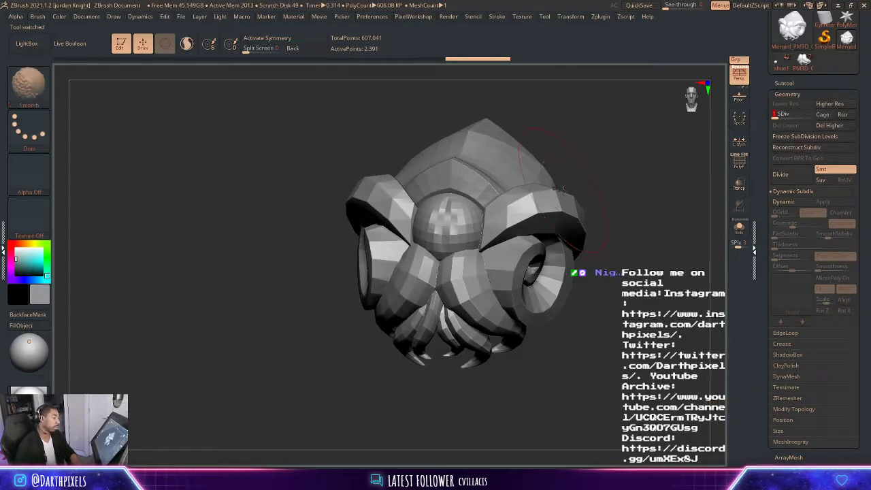
{"action": "key", "text": "shift+f"}
- Raise the merged armour back to subdivision level 5, hide the polyframe, and check the smoothed surface up close
{"action": "key", "text": "d"}
{"action": "key", "text": "d"}
{"action": "key", "text": "d"}
{"action": "key", "text": "d"}
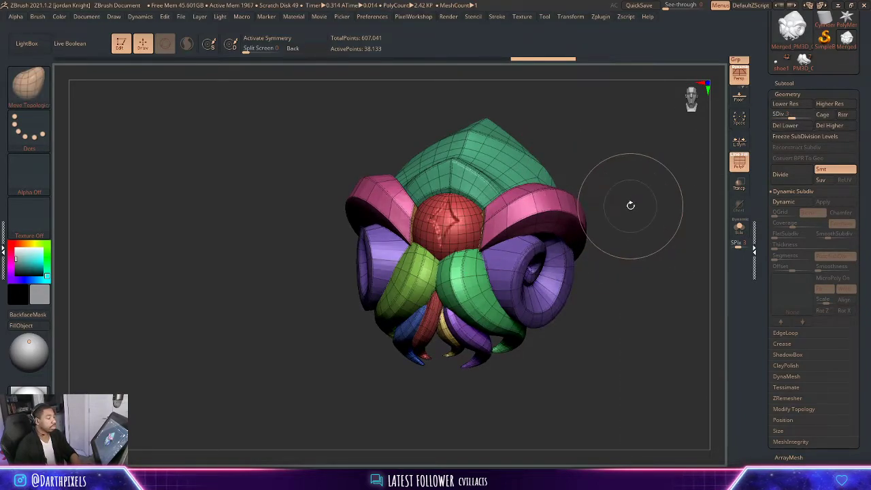
{"action": "key", "text": "shift+f"}
{"action": "left_click_drag", "start_coordinate": [636, 202], "coordinate": [583, 220]}
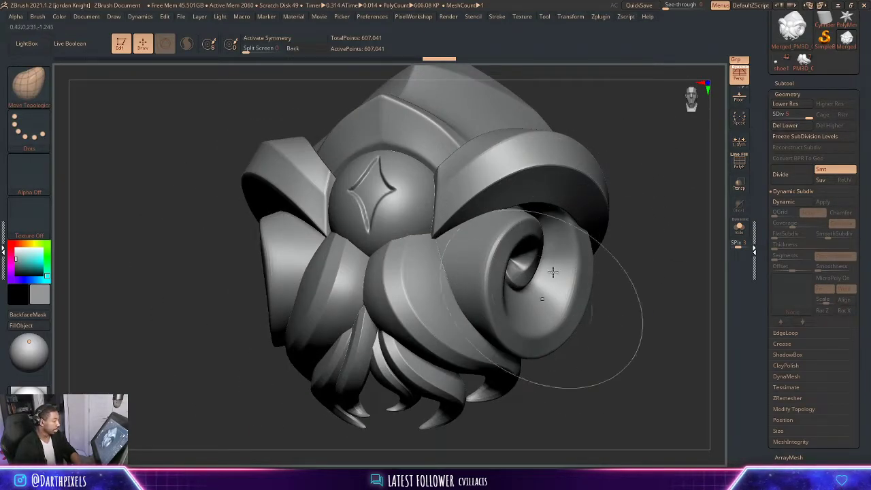
- Return to the original multi-subtool tool and make the spiral subtool Skin_ZSphere2 active
{"action": "left_click", "coordinate": [802, 68]}
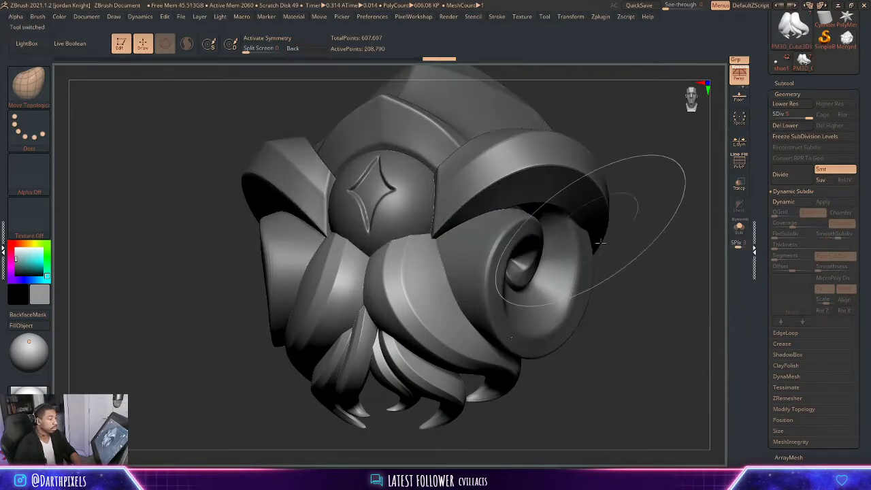
{"action": "left_click", "coordinate": [782, 83]}
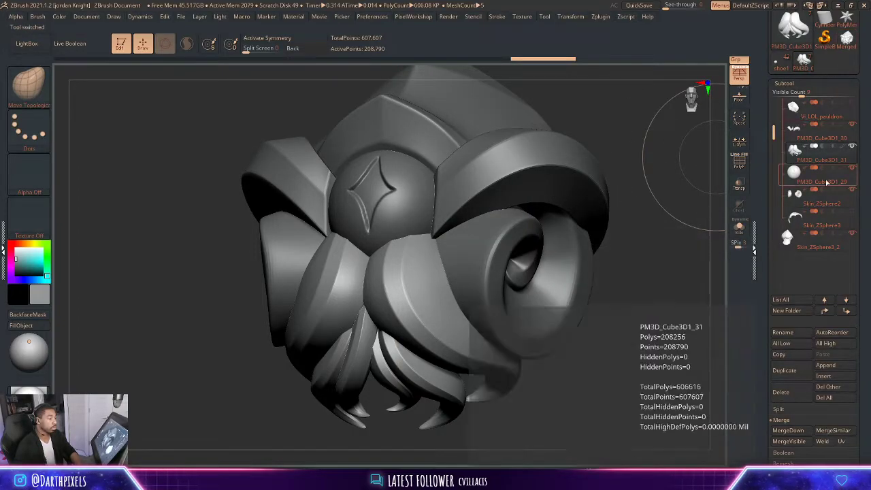
{"action": "mouse_move", "coordinate": [799, 219]}
{"action": "left_click", "coordinate": [797, 194]}
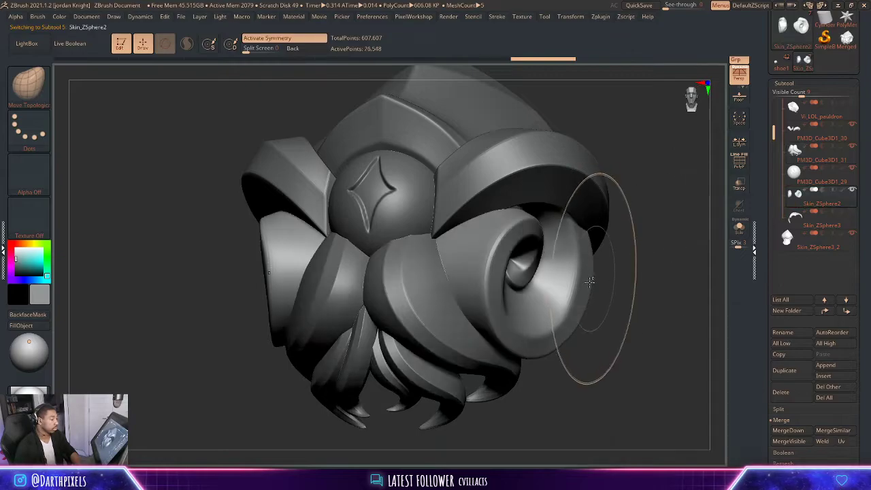
- Check the spirals' low-poly polyframe and compare their shape with Dynamic Subdiv off and on
{"action": "key", "text": "shift+f"}
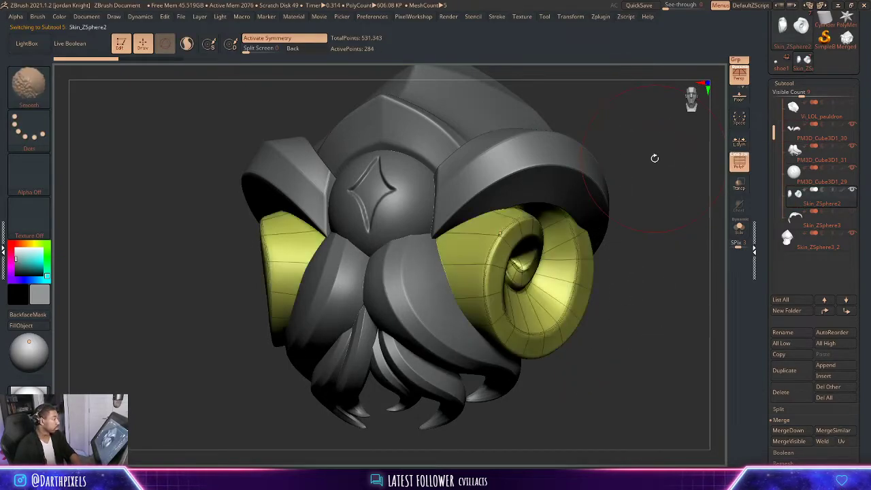
{"action": "key", "text": "shift+f"}
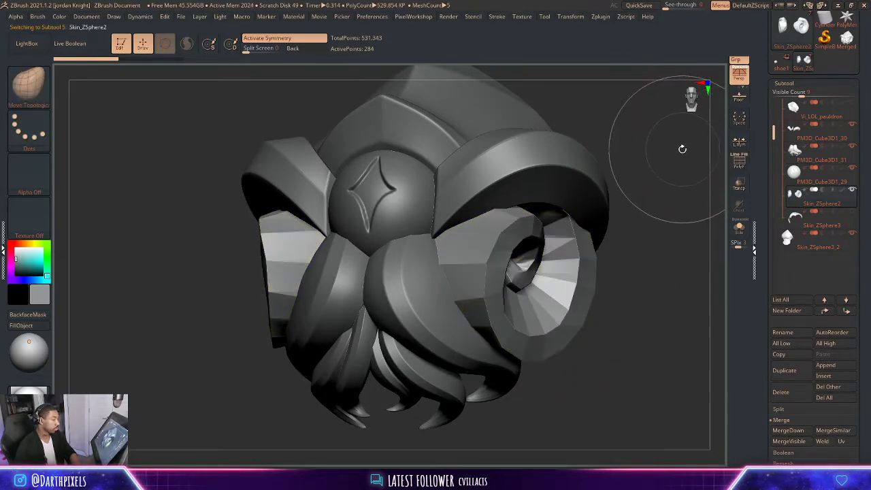
{"action": "key", "text": "space"}
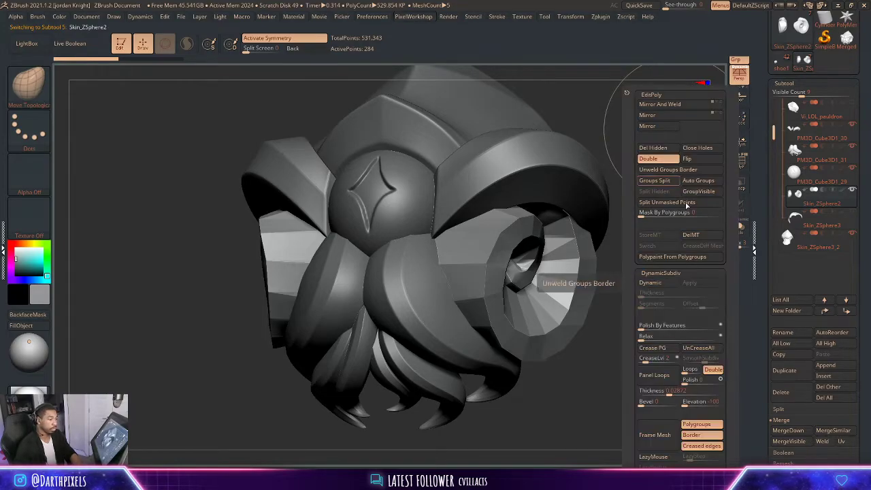
{"action": "key", "text": "d"}
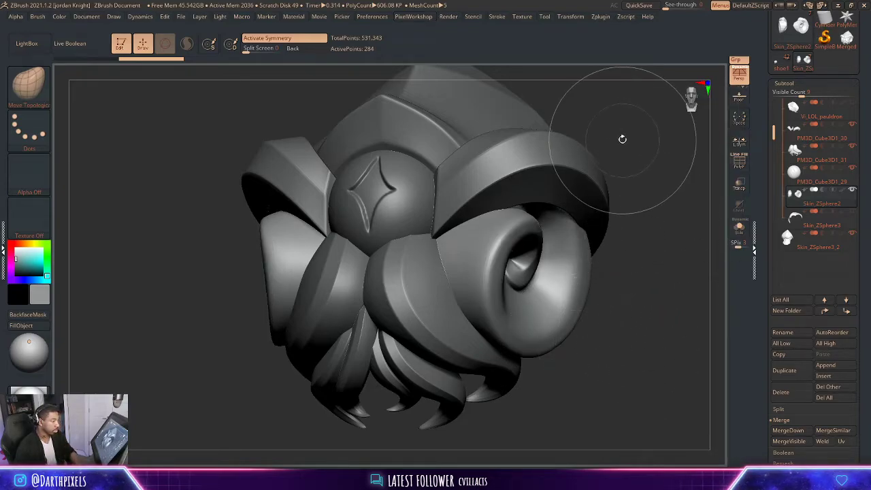
{"action": "key", "text": "space"}
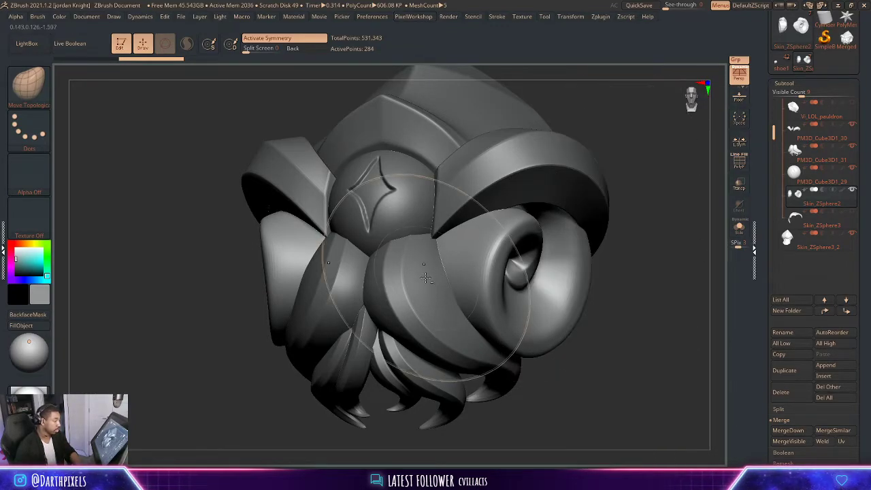
- Reselect the Skin_ZSphere2 spirals, adjust their crease level, and view the shape from the spiral side
{"action": "left_click", "coordinate": [558, 272], "text": "alt"}
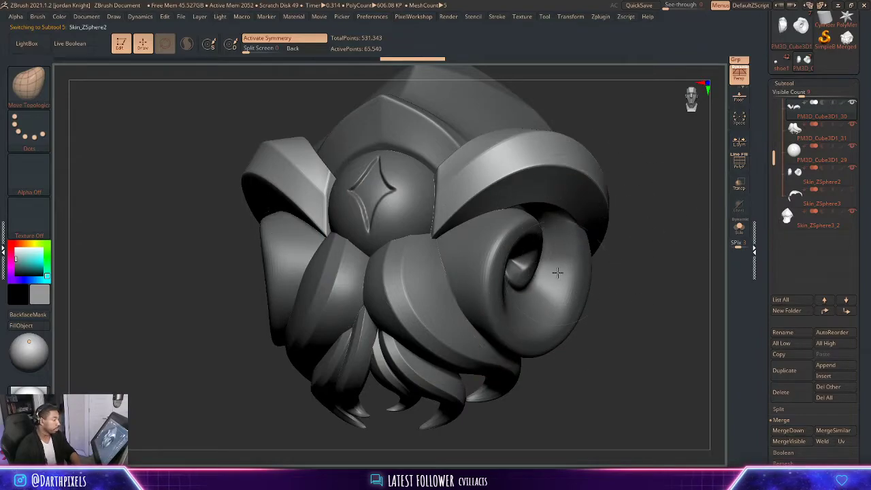
{"action": "key", "text": "g"}
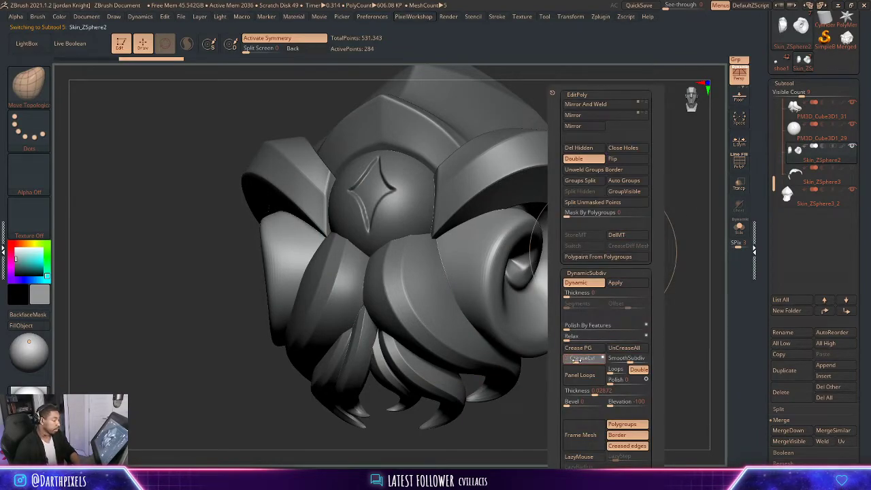
{"action": "left_click", "coordinate": [573, 360]}
{"action": "left_click_drag", "start_coordinate": [643, 329], "coordinate": [639, 269], "text": "alt"}
{"action": "mouse_move", "coordinate": [612, 267]}
{"action": "left_mouse_down"}
{"action": "mouse_move", "coordinate": [665, 281]}
{"action": "mouse_move", "coordinate": [655, 288]}
{"action": "mouse_move", "coordinate": [659, 262]}
{"action": "mouse_move", "coordinate": [674, 349]}
{"action": "mouse_move", "coordinate": [609, 351]}
{"action": "mouse_move", "coordinate": [590, 377]}
{"action": "mouse_move", "coordinate": [462, 361]}
{"action": "mouse_move", "coordinate": [592, 373]}
{"action": "left_mouse_up"}
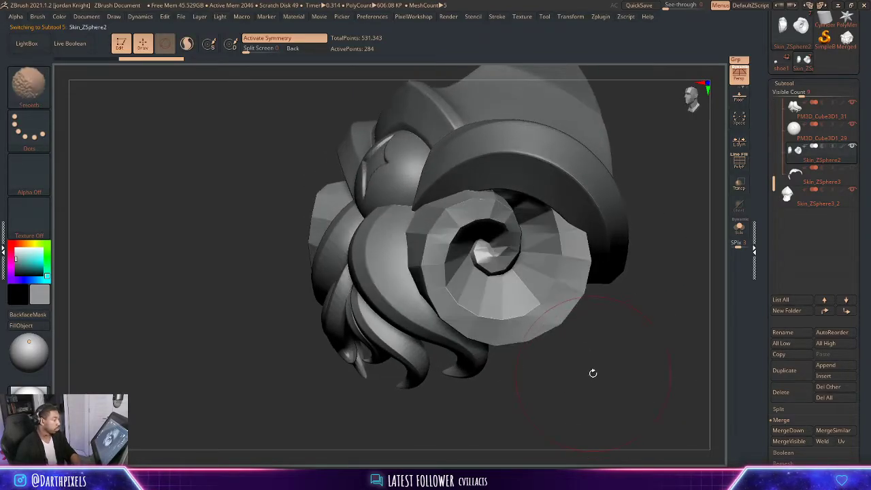
- Set Dynamic Subdiv to always auto-activate on meshes without subdivision levels, and turn it off on the spirals to inspect their low-poly form
{"action": "key", "text": "space"}
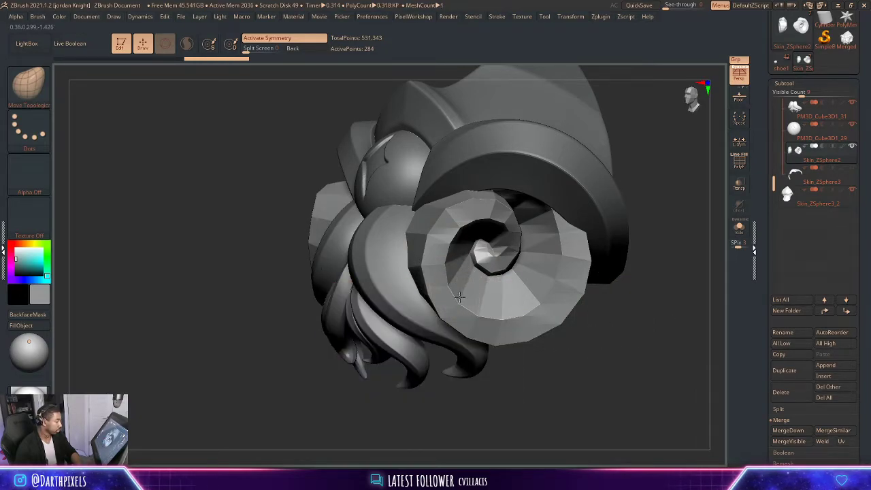
{"action": "key", "text": "d"}
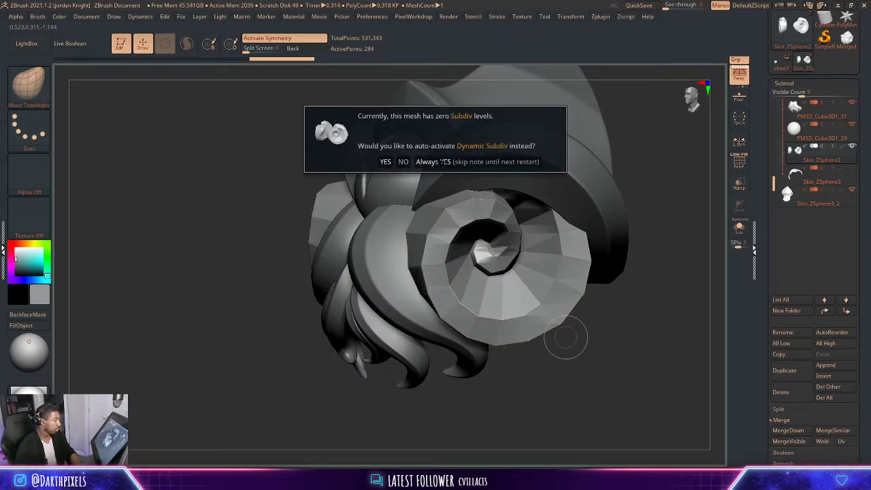
{"action": "left_click", "coordinate": [442, 162]}
{"action": "left_click_drag", "start_coordinate": [640, 344], "coordinate": [609, 350]}
{"action": "key", "text": "shift+d"}
{"action": "key", "text": "space"}
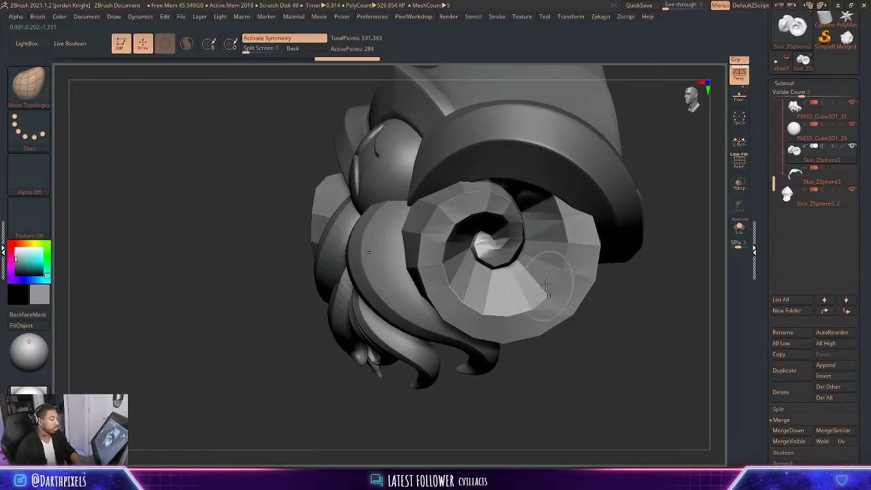
{"action": "left_click_drag", "start_coordinate": [614, 266], "coordinate": [605, 301]}
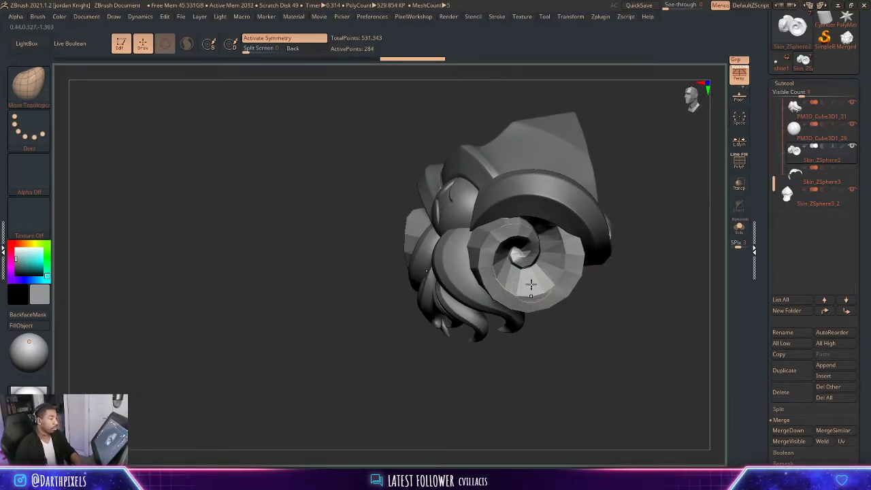
{"action": "left_click_drag", "start_coordinate": [624, 280], "coordinate": [647, 298], "text": "alt"}
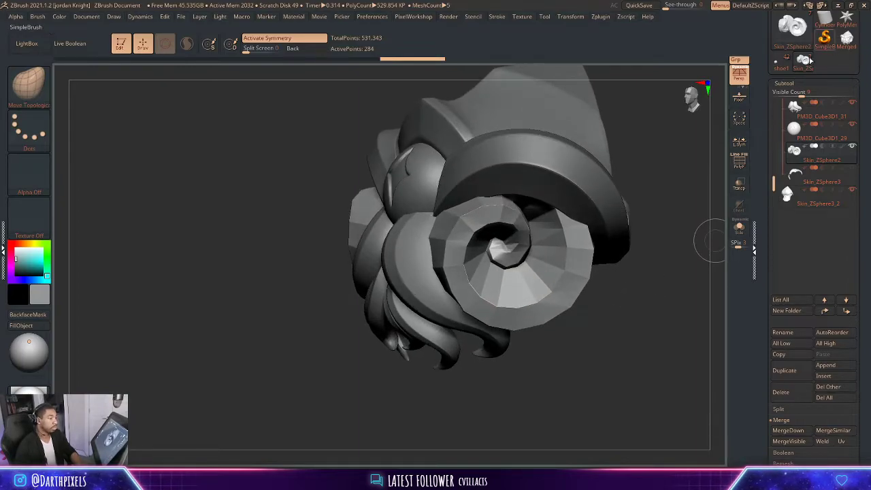
- Switch to the full character tool shoe1 and examine the whole figure with its large gauntlets
{"action": "left_click", "coordinate": [777, 70]}
{"action": "left_click_drag", "start_coordinate": [451, 132], "coordinate": [268, 170], "text": "alt"}
{"action": "left_click_drag", "start_coordinate": [470, 164], "coordinate": [400, 187], "text": "alt"}
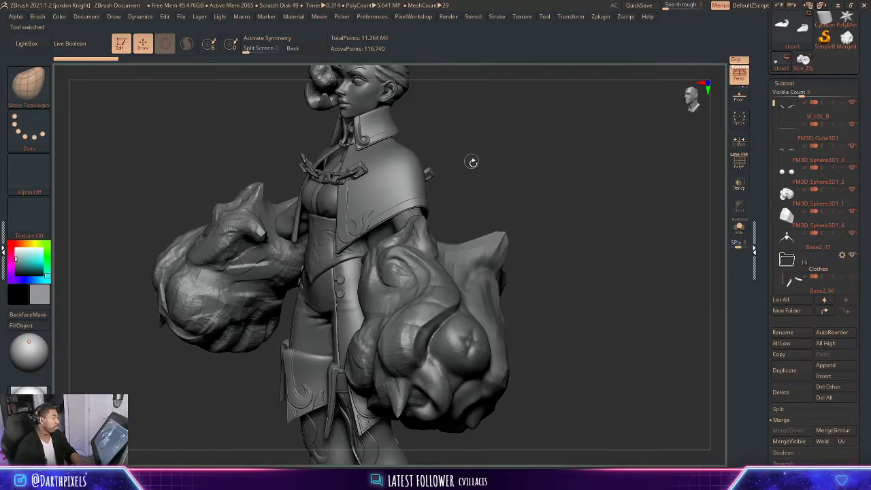
{"action": "left_click_drag", "start_coordinate": [472, 162], "coordinate": [385, 176]}
{"action": "left_click_drag", "start_coordinate": [535, 172], "coordinate": [483, 179]}
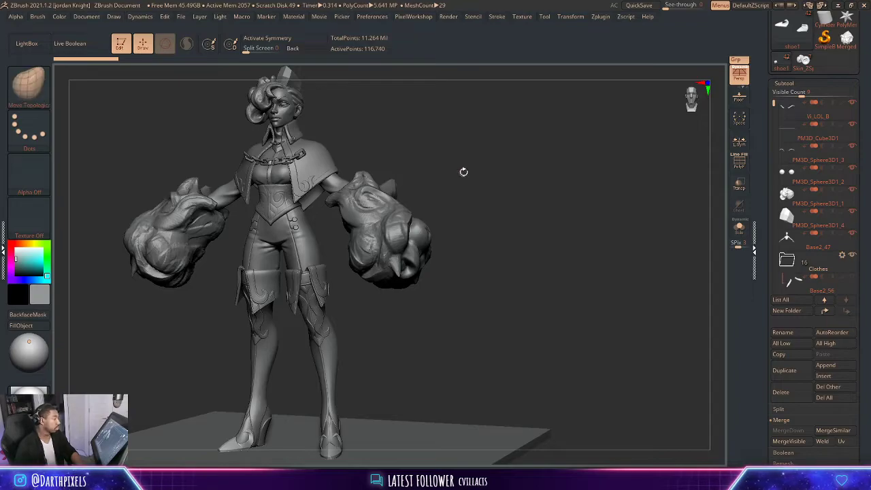
- Leave a snapshot of the character on the canvas, switch to the merged pauldron tool, and clear the canvas
{"action": "key", "text": "shift+s"}
{"action": "left_click_drag", "start_coordinate": [449, 157], "coordinate": [698, 168], "text": "alt"}
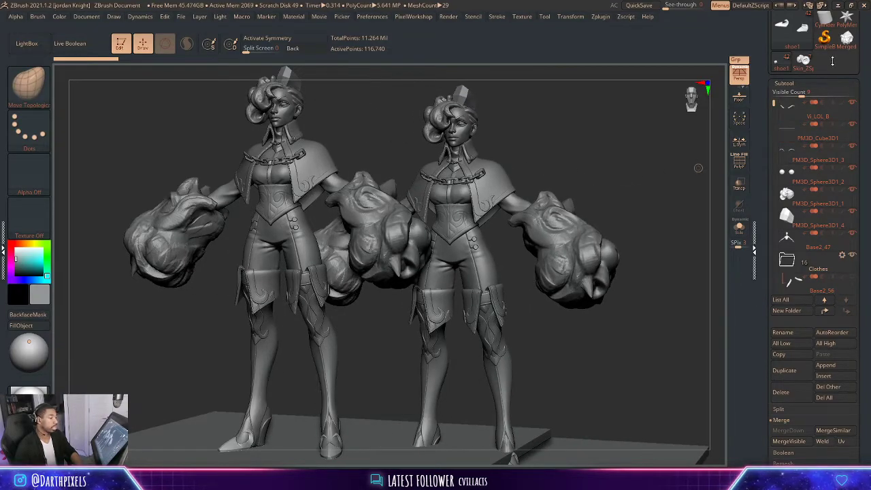
{"action": "left_click", "coordinate": [844, 42]}
{"action": "left_click_drag", "start_coordinate": [495, 200], "coordinate": [460, 192]}
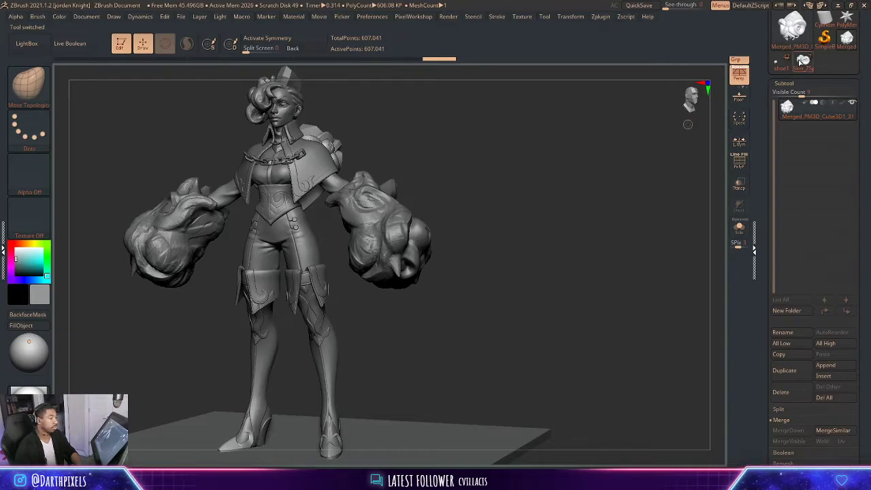
{"action": "key", "text": "ctrl+n"}
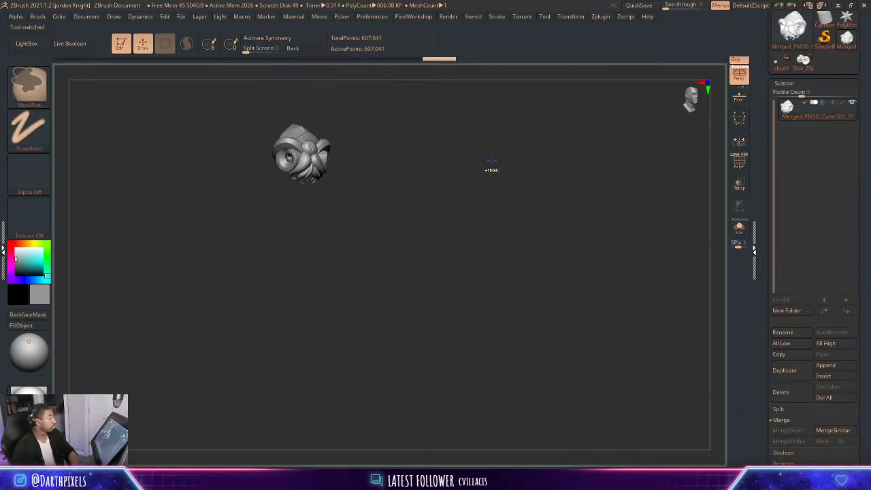
{"action": "left_click_drag", "start_coordinate": [390, 152], "coordinate": [568, 240], "text": "alt"}
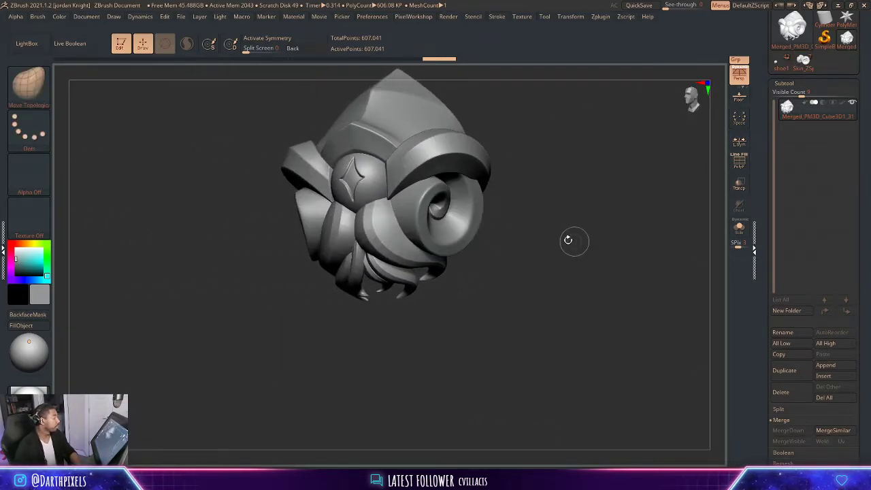
- Return to the multi-subtool pauldron tool, enable Dynamic Subdiv on the Skin_ZSphere2 spirals, and turn off their double-sided display
{"action": "left_click", "coordinate": [805, 62]}
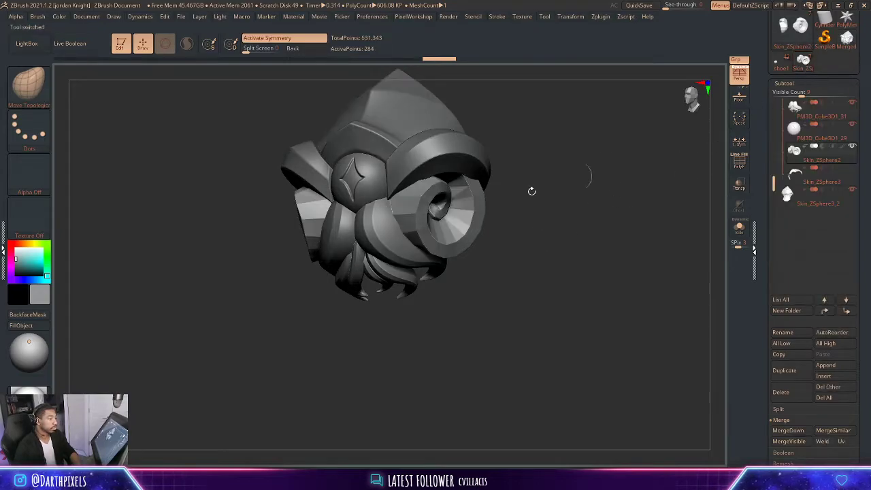
{"action": "left_click_drag", "start_coordinate": [530, 190], "coordinate": [546, 205], "text": "alt"}
{"action": "key", "text": "2"}
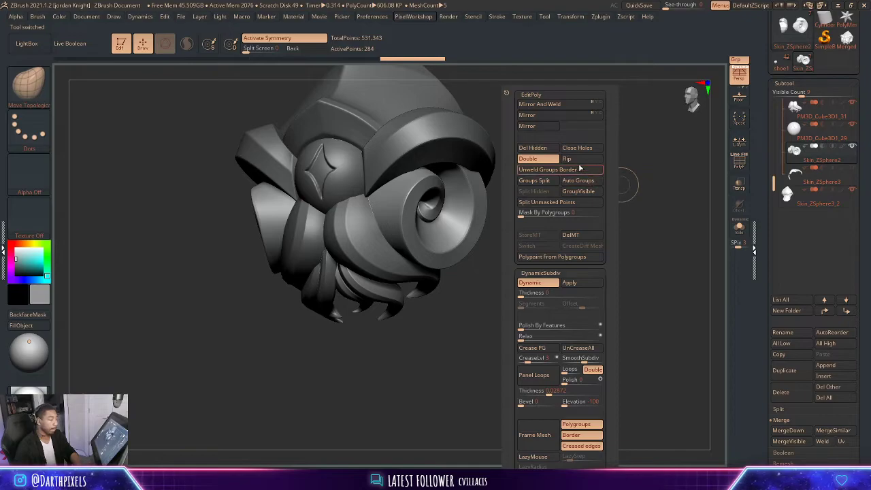
{"action": "left_click", "coordinate": [542, 162]}
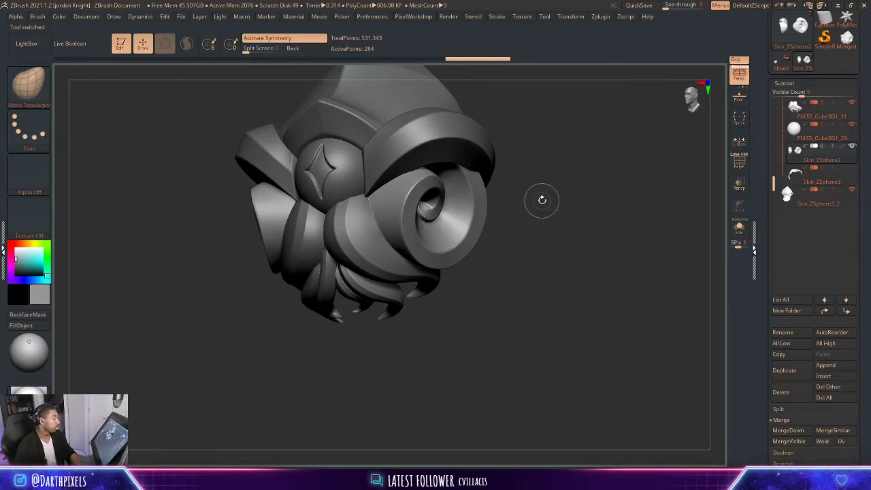
- Apply Dynamic Subdiv on the spirals to convert it into real subdivision levels
{"action": "key", "text": "space"}
{"action": "key", "text": "space"}
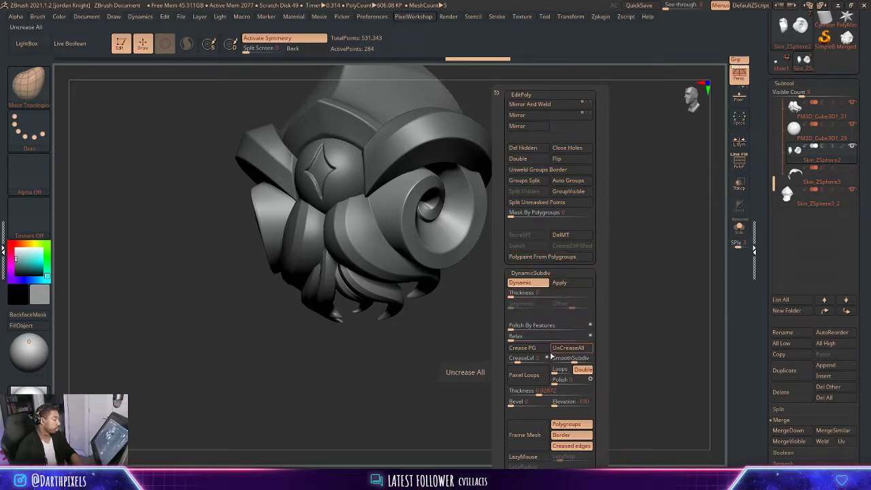
{"action": "left_click", "coordinate": [569, 286]}
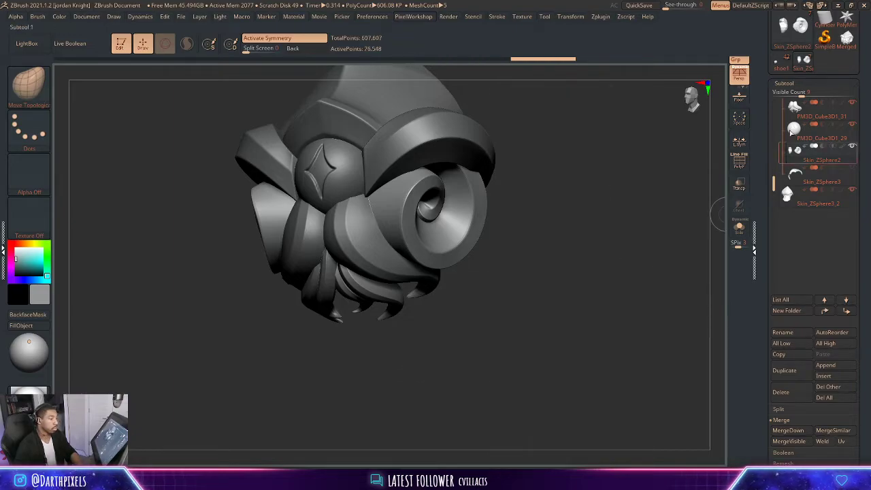
- Delete the outdated merged pauldron tool Merged_PM3D_Cube3D1_31 and return to the multi-subtool pauldron
{"action": "left_click", "coordinate": [846, 39]}
{"action": "left_click", "coordinate": [793, 393]}
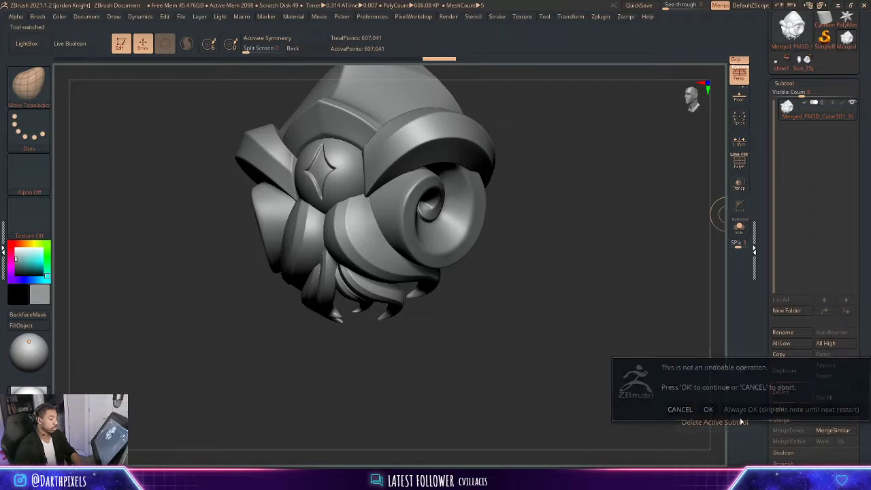
{"action": "left_click", "coordinate": [707, 410]}
{"action": "left_click", "coordinate": [782, 63]}
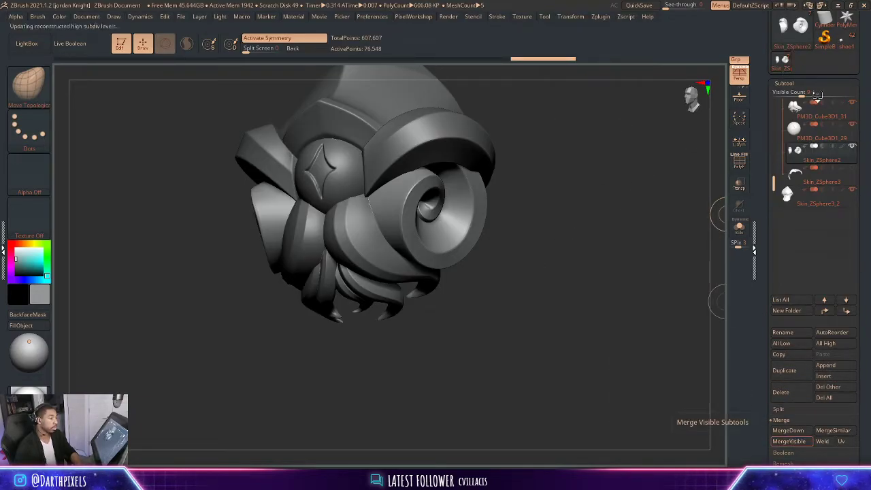
- Merge all visible pauldron subtools into a new tool and view the merged mesh from the front
{"action": "left_click", "coordinate": [789, 441]}
{"action": "left_click", "coordinate": [781, 62]}
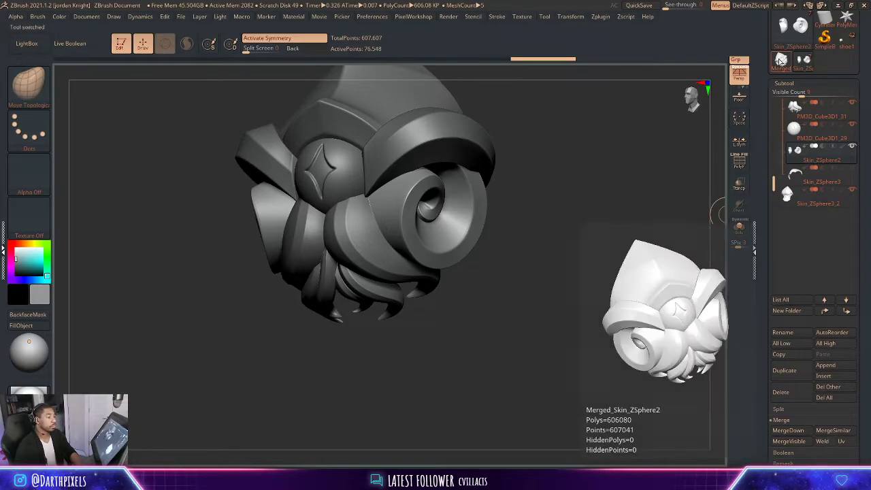
{"action": "left_click_drag", "start_coordinate": [620, 207], "coordinate": [656, 260]}
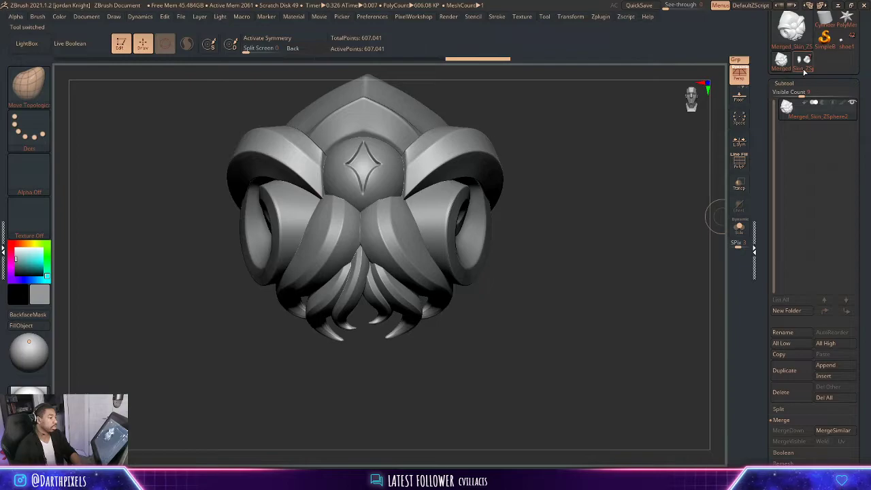
- Switch to the full character tool and append the merged pauldron Merged_Skin_ZSphere2 as a subtool
{"action": "left_click", "coordinate": [804, 66]}
{"action": "left_click", "coordinate": [840, 45]}
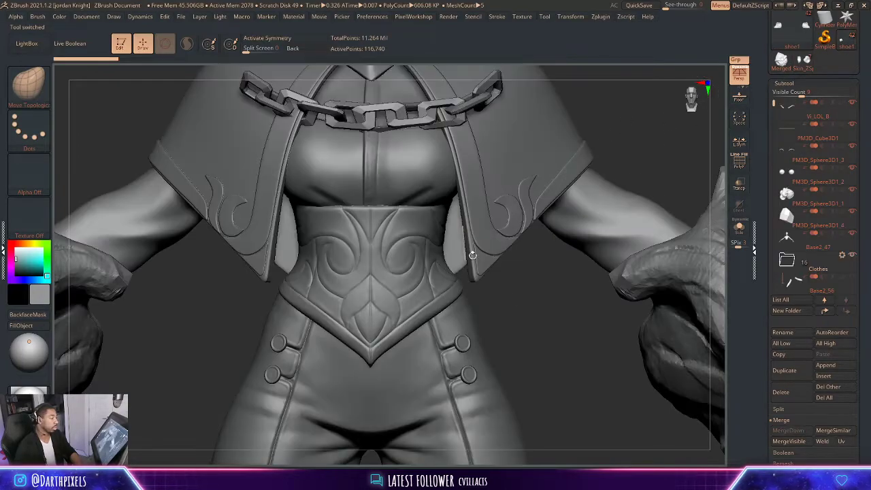
{"action": "left_click_drag", "start_coordinate": [506, 278], "coordinate": [537, 133], "text": "alt"}
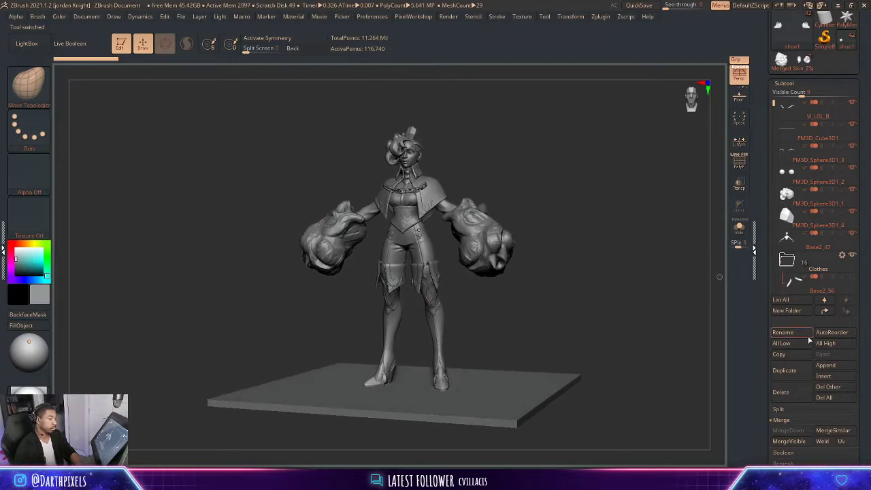
{"action": "left_click", "coordinate": [834, 366]}
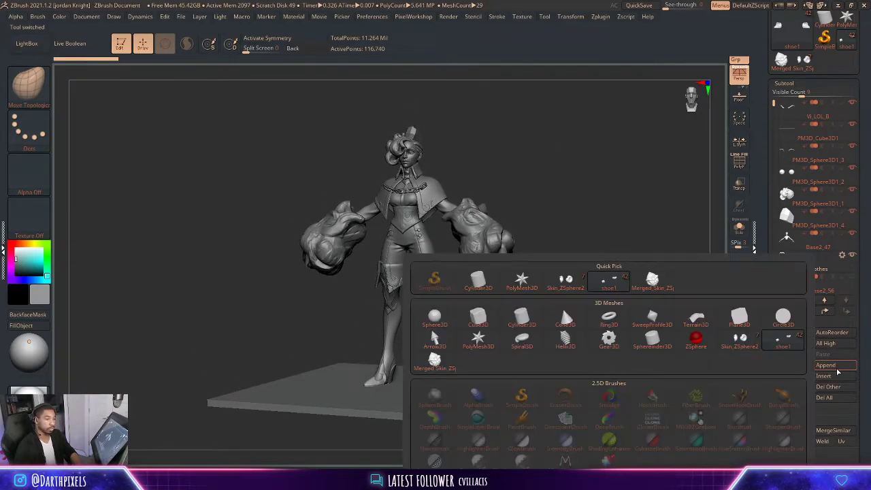
{"action": "left_click", "coordinate": [440, 362]}
{"action": "left_click_drag", "start_coordinate": [552, 253], "coordinate": [569, 249], "text": "shift"}
{"action": "left_click_drag", "start_coordinate": [560, 172], "coordinate": [541, 235], "text": "alt"}
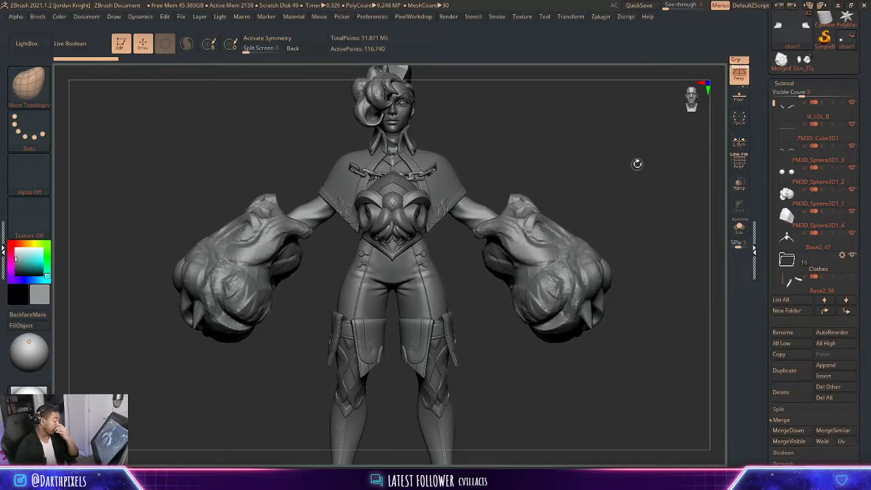
- Return to the multi-subtool pauldron tool and save it over the existing Vi_LOL_pauldron file in the Vi_LOL folder
{"action": "left_click", "coordinate": [808, 64]}
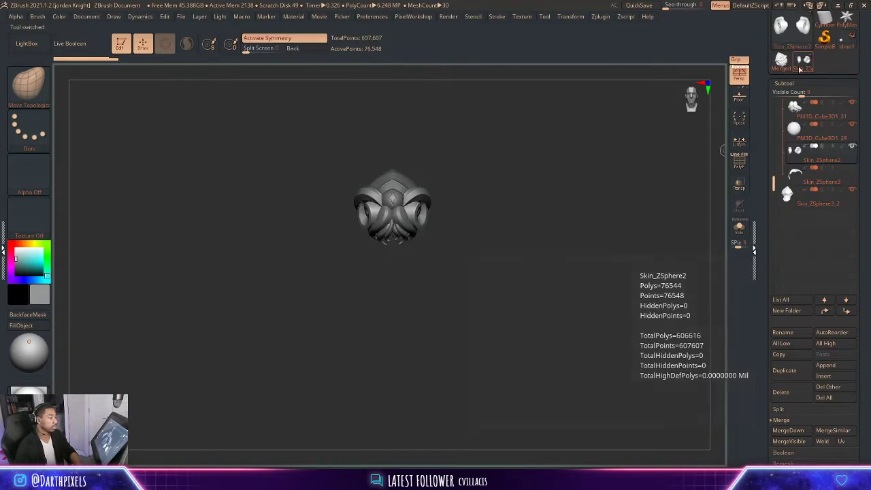
{"action": "left_click_drag", "start_coordinate": [512, 232], "coordinate": [413, 259]}
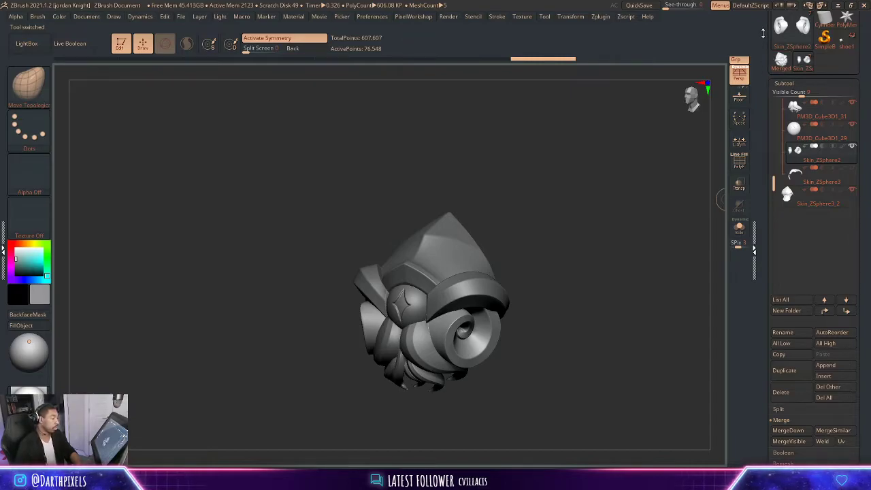
{"action": "left_click_drag", "start_coordinate": [763, 32], "coordinate": [771, 96]}
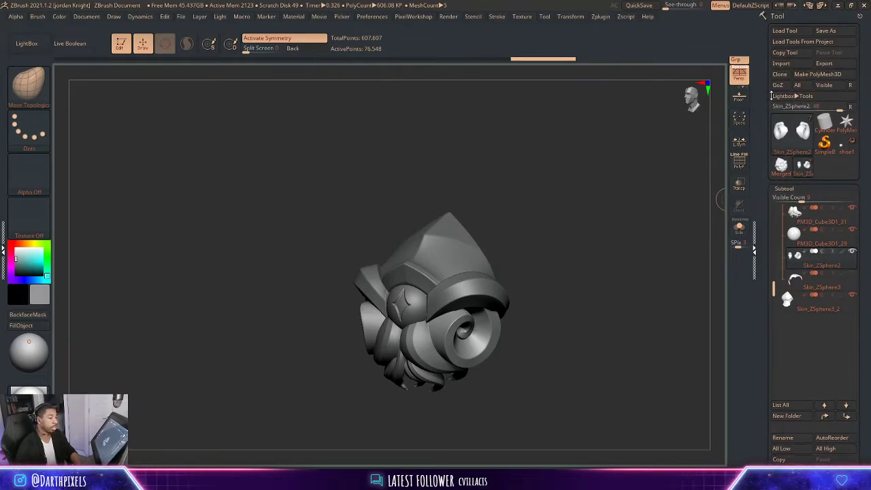
{"action": "left_click_drag", "start_coordinate": [603, 150], "coordinate": [645, 155], "text": "alt"}
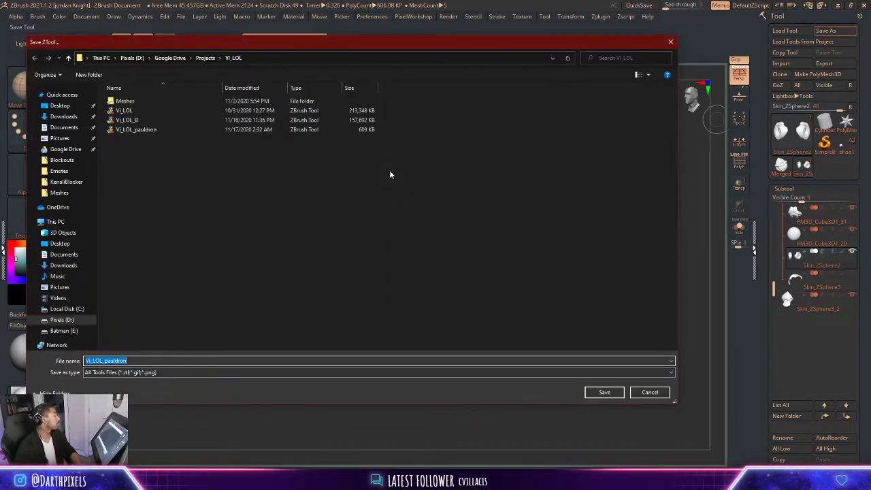
{"action": "left_click", "coordinate": [198, 130]}
{"action": "left_click", "coordinate": [602, 391]}
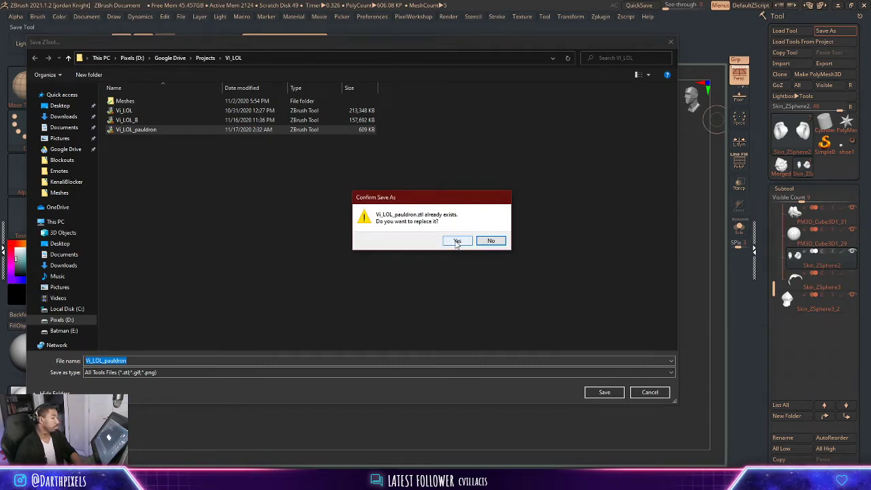
{"action": "left_click", "coordinate": [457, 242]}
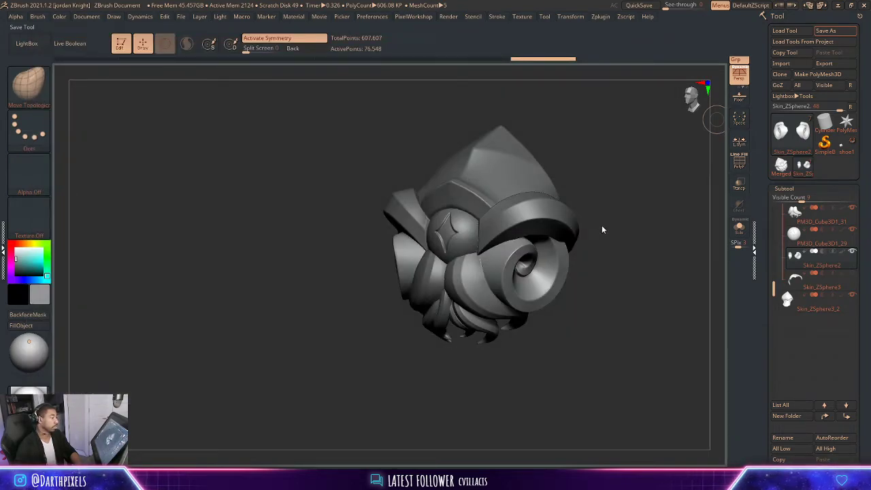
- Turn on the polyframe for the spirals and look through the sculpting brush library
{"action": "mouse_move", "coordinate": [602, 230]}
{"action": "left_mouse_down", "text": "shift"}
{"action": "mouse_move", "coordinate": [582, 218]}
{"action": "mouse_move", "coordinate": [585, 194]}
{"action": "mouse_move", "coordinate": [604, 177]}
{"action": "mouse_move", "coordinate": [638, 198]}
{"action": "mouse_move", "coordinate": [609, 196]}
{"action": "left_mouse_up", "text": "shift"}
{"action": "key", "text": "shift+f"}
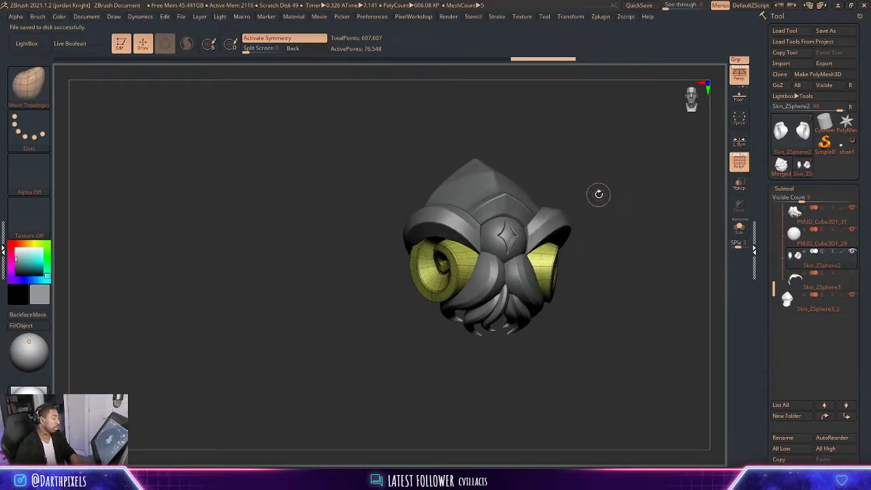
{"action": "left_click_drag", "start_coordinate": [599, 194], "coordinate": [592, 184]}
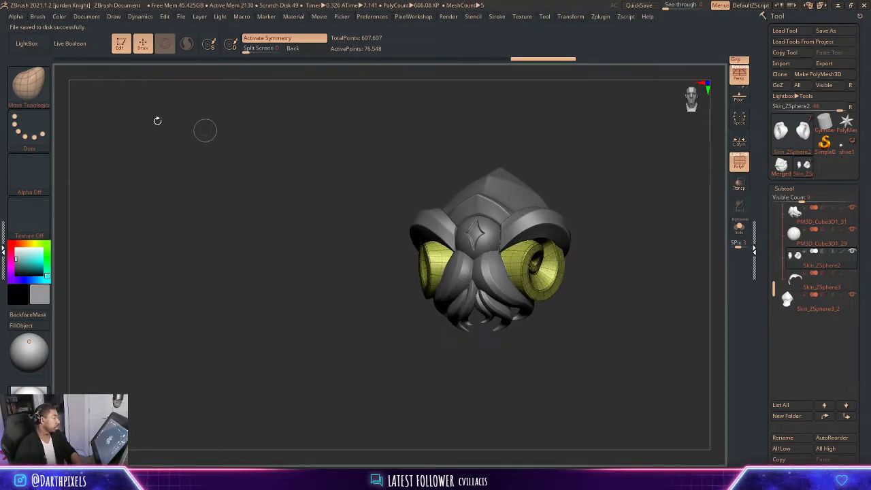
{"action": "left_click", "coordinate": [29, 83]}
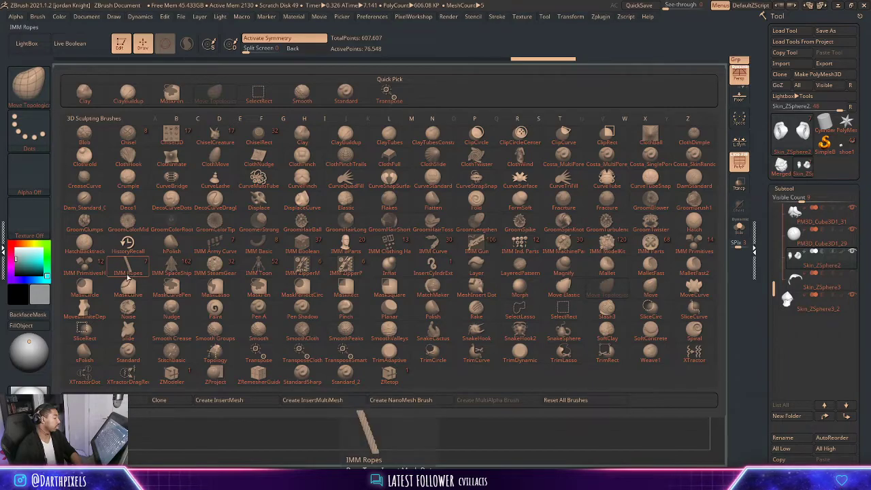
{"action": "left_click", "coordinate": [84, 269]}
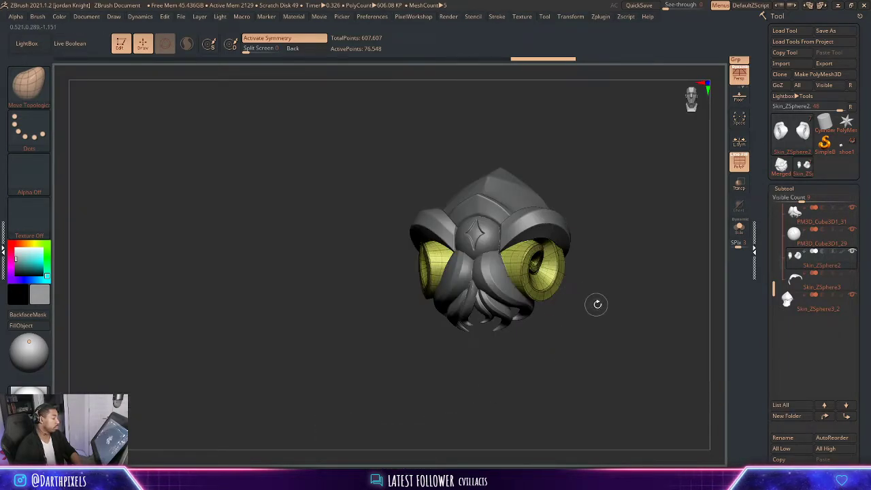
- Examine the pauldron's spirals, curved bands and pointed top from the side, at an angle and from the front
{"action": "left_click_drag", "start_coordinate": [597, 304], "coordinate": [564, 354]}
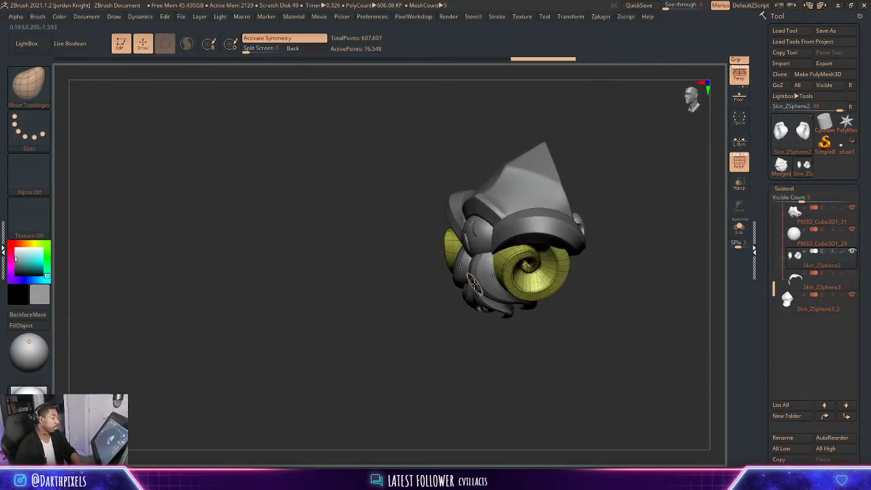
{"action": "left_click_drag", "start_coordinate": [474, 284], "coordinate": [612, 340]}
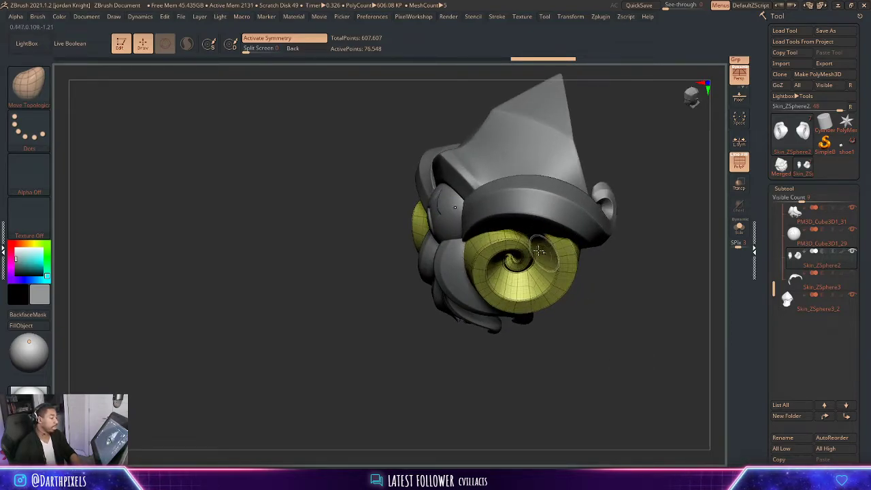
{"action": "mouse_move", "coordinate": [603, 286]}
{"action": "left_mouse_down", "text": "shift"}
{"action": "mouse_move", "coordinate": [655, 262]}
{"action": "mouse_move", "coordinate": [643, 278]}
{"action": "mouse_move", "coordinate": [504, 215]}
{"action": "left_mouse_up", "text": "shift"}
{"action": "key", "text": "d"}
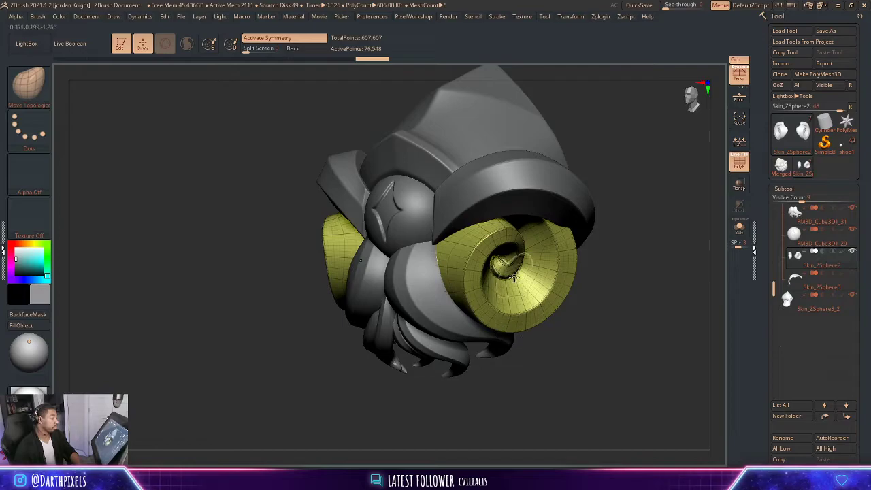
{"action": "left_click_drag", "start_coordinate": [605, 238], "coordinate": [614, 220]}
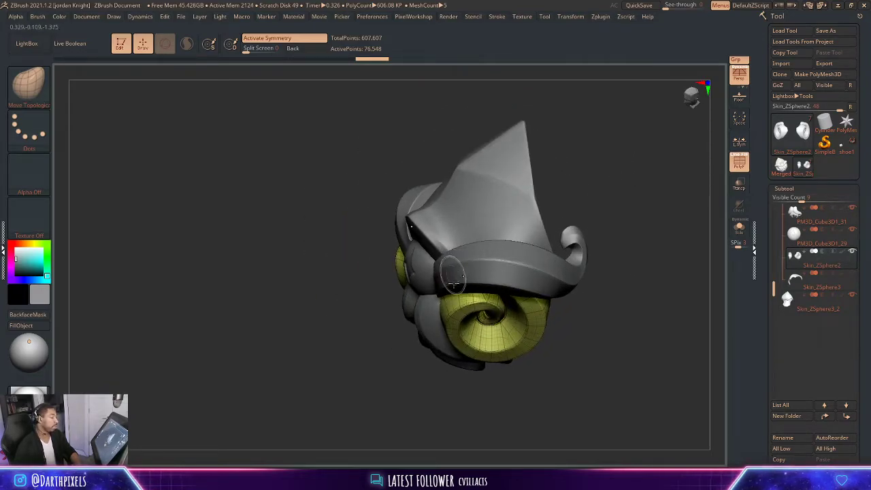
{"action": "left_click_drag", "start_coordinate": [657, 243], "coordinate": [582, 231]}
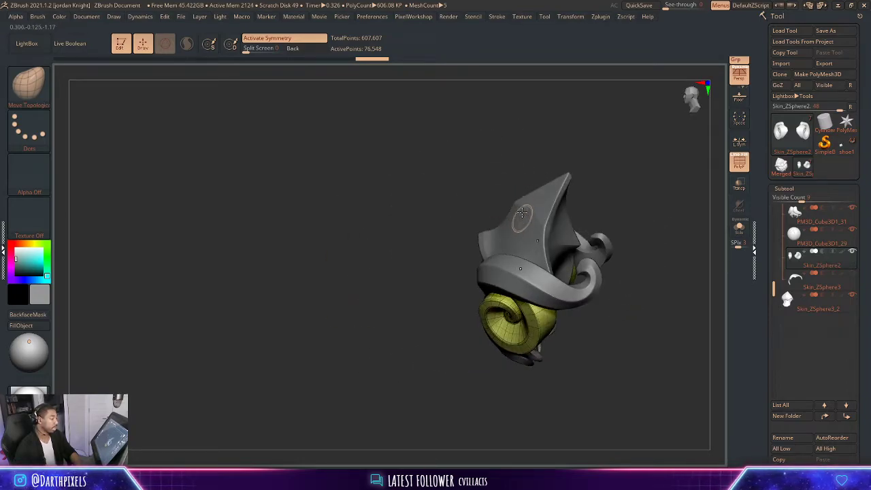
{"action": "left_click_drag", "start_coordinate": [476, 163], "coordinate": [615, 205]}
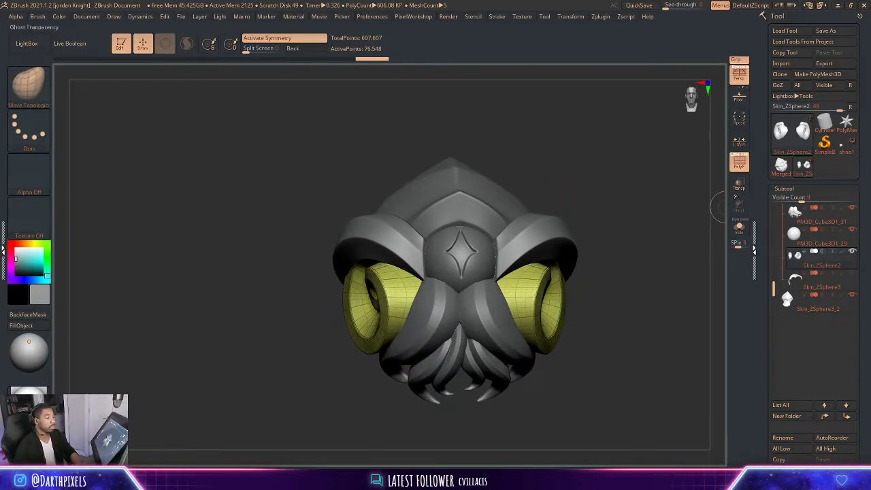
- Check the merged pauldron tool, return to the full character tool and turn off the polyframe display
{"action": "left_click", "coordinate": [781, 164]}
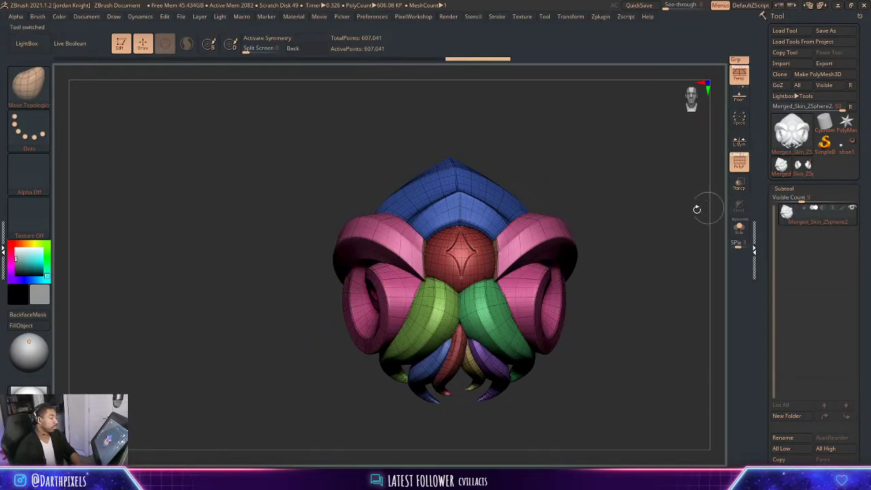
{"action": "key", "text": "shift+f"}
{"action": "key", "text": "shift+f"}
{"action": "left_click", "coordinate": [846, 151]}
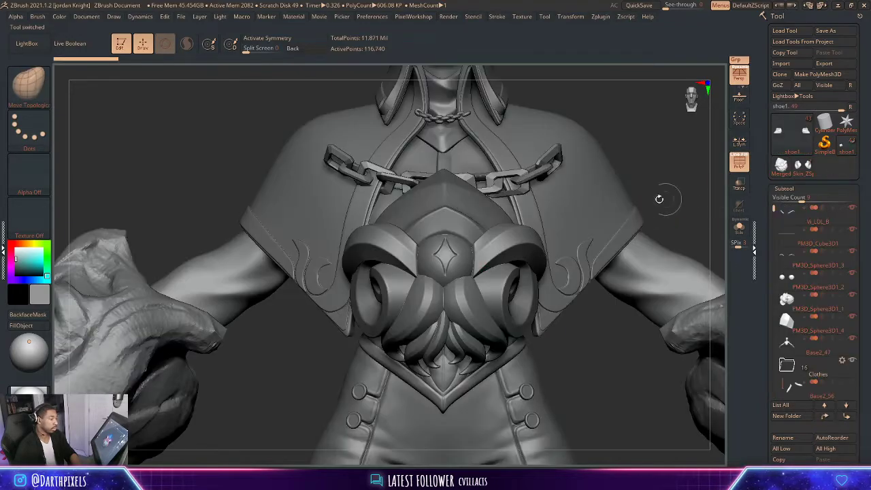
{"action": "key", "text": "shift+f"}
{"action": "key", "text": "f"}
{"action": "mouse_move", "coordinate": [595, 152]}
{"action": "left_mouse_down"}
{"action": "mouse_move", "coordinate": [579, 133]}
{"action": "mouse_move", "coordinate": [631, 173]}
{"action": "left_mouse_up"}
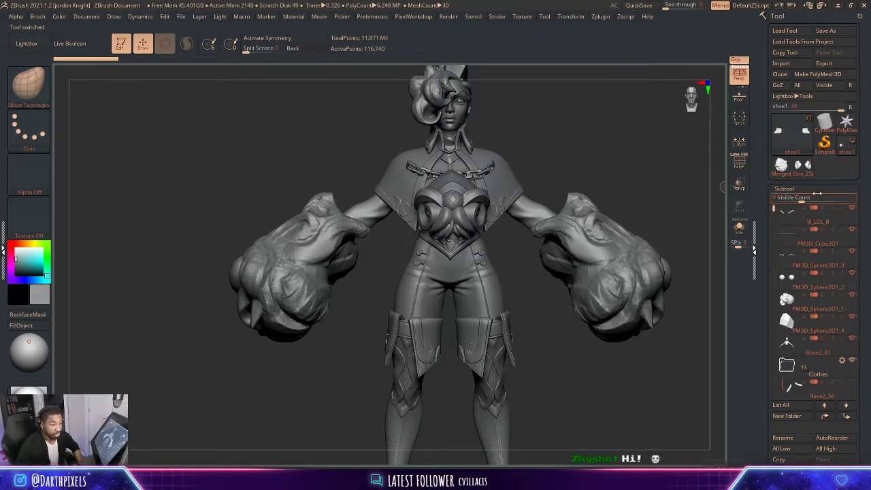
- Select the merged pauldron on the character's chest, duplicate it and hide the original Merged_Skin_ZSphere3
{"action": "mouse_move", "coordinate": [801, 215]}
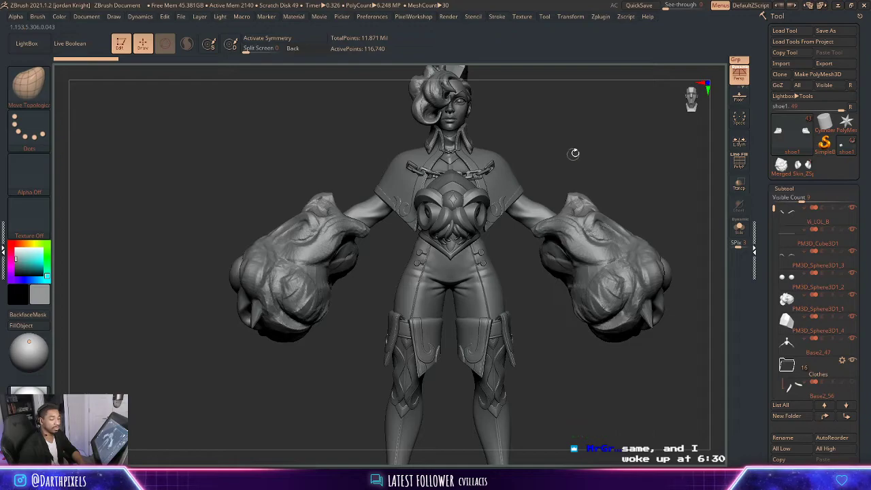
{"action": "mouse_move", "coordinate": [566, 154]}
{"action": "left_mouse_down"}
{"action": "mouse_move", "coordinate": [575, 155]}
{"action": "mouse_move", "coordinate": [551, 113]}
{"action": "mouse_move", "coordinate": [565, 177]}
{"action": "left_mouse_up"}
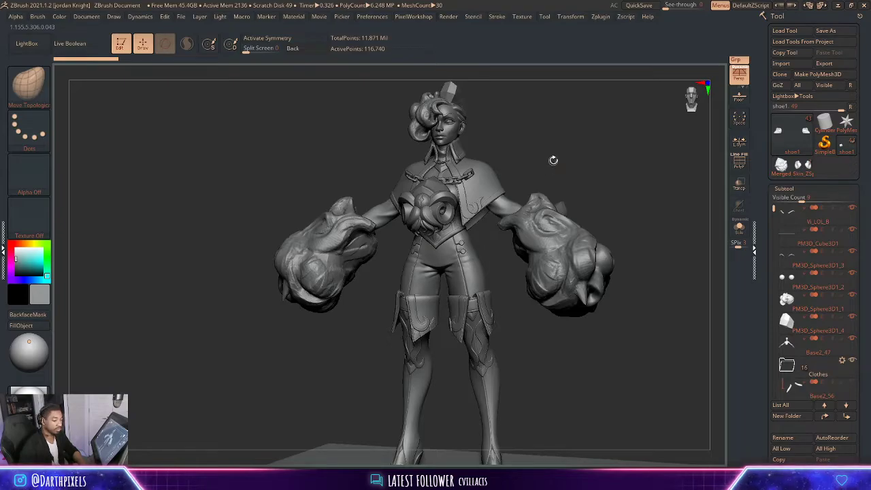
{"action": "left_click_drag", "start_coordinate": [553, 160], "coordinate": [560, 173], "text": "alt"}
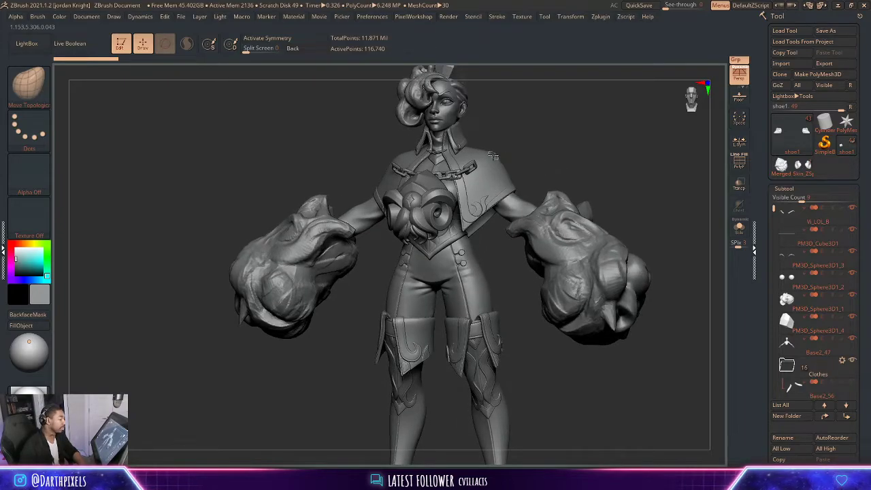
{"action": "left_click_drag", "start_coordinate": [511, 155], "coordinate": [547, 149]}
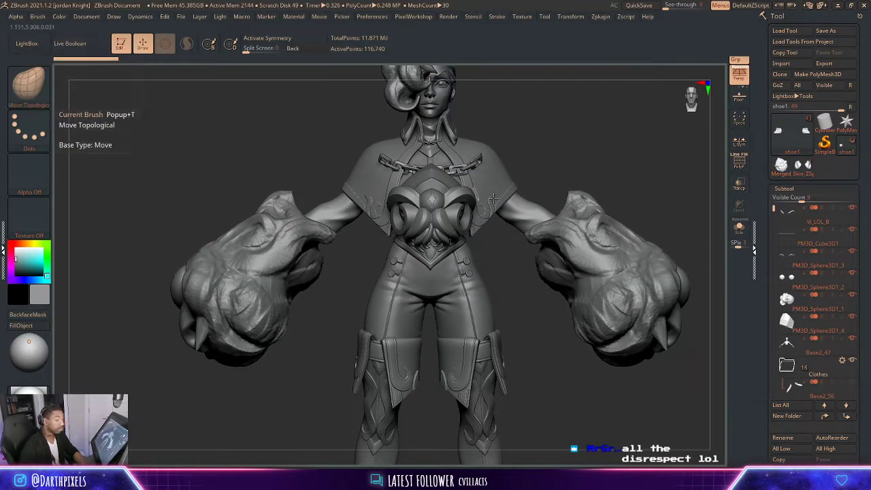
{"action": "left_click_drag", "start_coordinate": [558, 151], "coordinate": [541, 136]}
{"action": "key", "text": "w"}
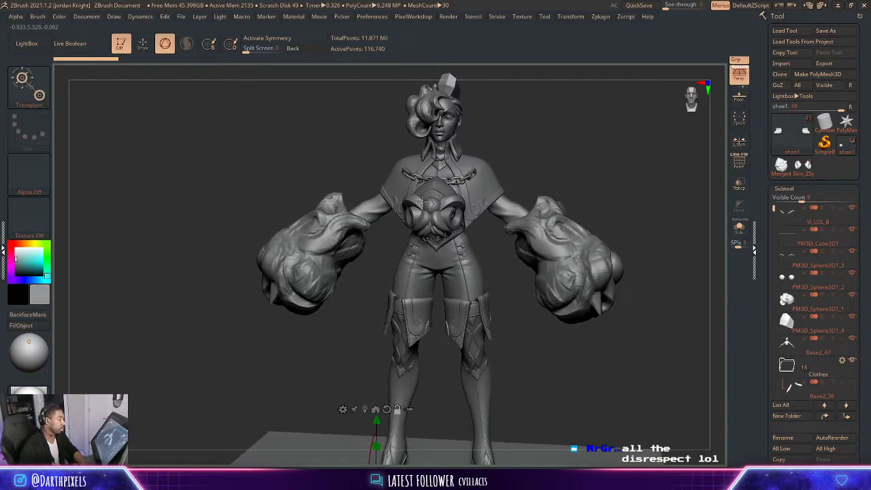
{"action": "left_click", "coordinate": [448, 201], "text": "alt"}
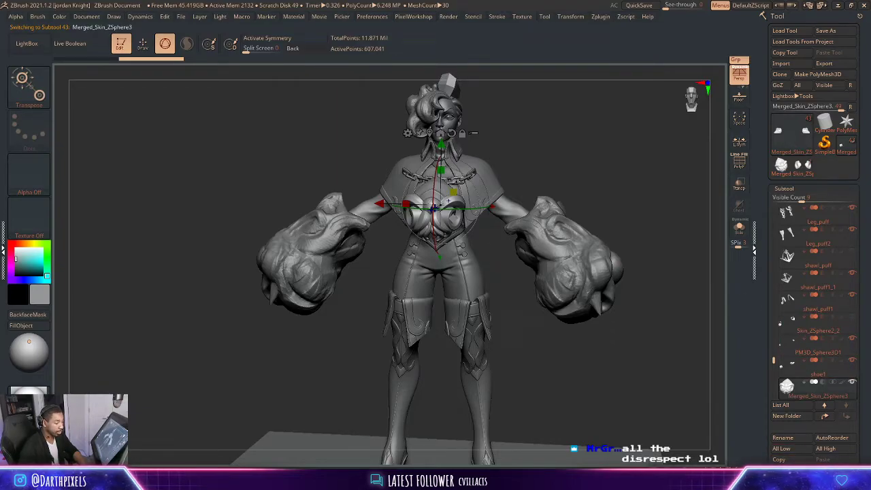
{"action": "left_click", "coordinate": [789, 470]}
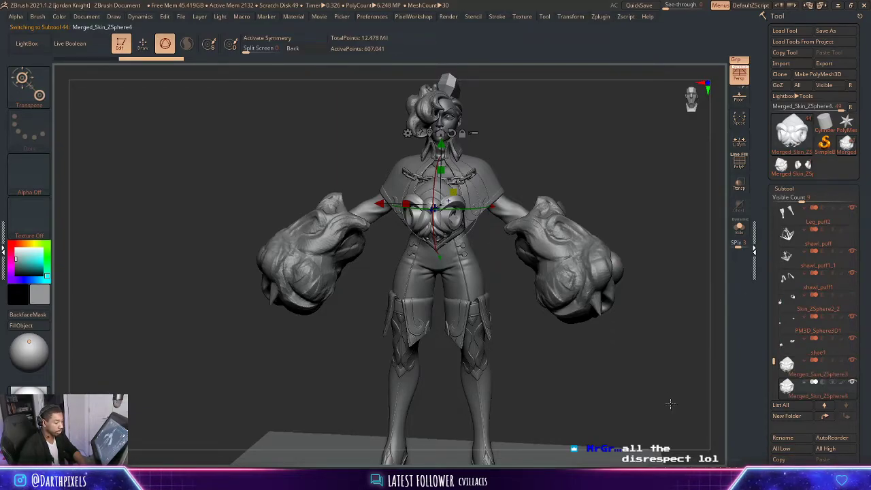
{"action": "left_click", "coordinate": [853, 362]}
- Rotate the duplicate pauldron about 85 degrees to face sideways and move it onto the character's left shoulder
{"action": "left_click_drag", "start_coordinate": [555, 159], "coordinate": [549, 161], "text": "shift"}
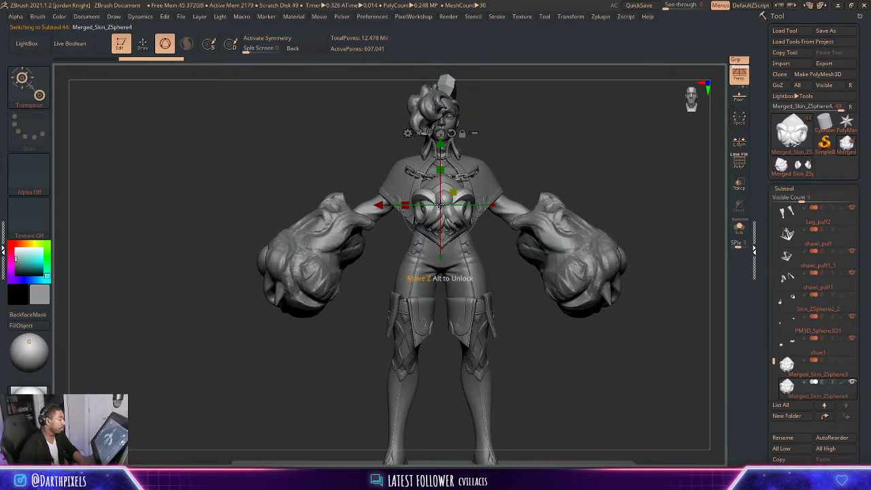
{"action": "left_click_drag", "start_coordinate": [440, 204], "coordinate": [510, 205]}
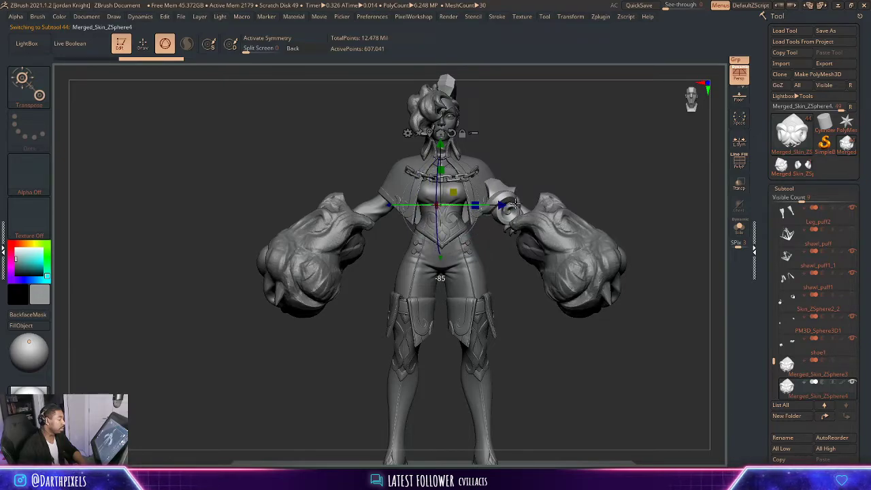
{"action": "left_click_drag", "start_coordinate": [455, 219], "coordinate": [513, 191], "text": "alt"}
{"action": "left_click_drag", "start_coordinate": [598, 181], "coordinate": [550, 180]}
{"action": "left_click_drag", "start_coordinate": [506, 198], "coordinate": [521, 193]}
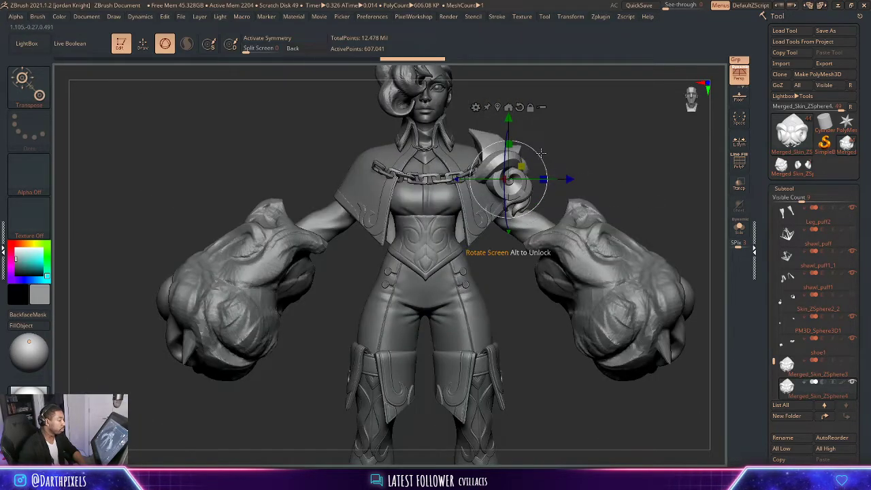
- Tilt the pauldron to follow the shoulder's slope and refine its placement against the arm from the side and above
{"action": "mouse_move", "coordinate": [535, 147]}
{"action": "left_mouse_down"}
{"action": "mouse_move", "coordinate": [526, 183]}
{"action": "mouse_move", "coordinate": [517, 176]}
{"action": "left_mouse_up"}
{"action": "left_click_drag", "start_coordinate": [632, 176], "coordinate": [602, 180]}
{"action": "key", "text": "q"}
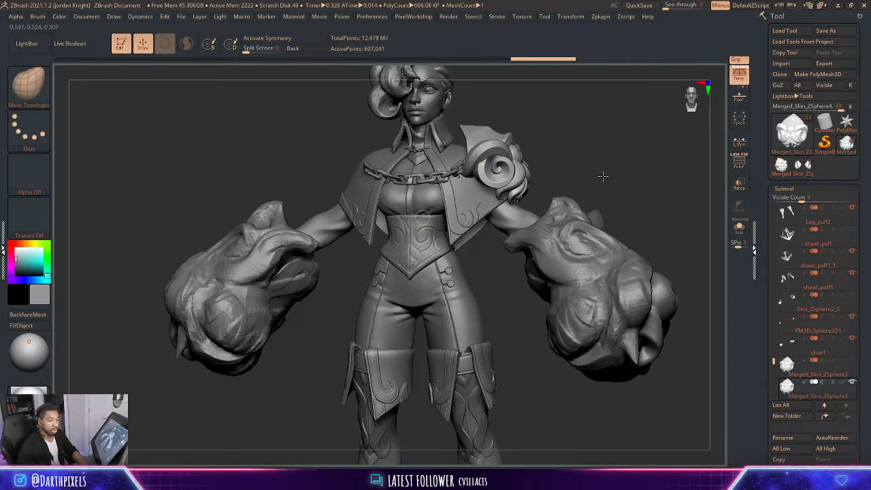
{"action": "mouse_move", "coordinate": [569, 162]}
{"action": "left_mouse_down"}
{"action": "mouse_move", "coordinate": [538, 159]}
{"action": "mouse_move", "coordinate": [563, 156]}
{"action": "left_mouse_up"}
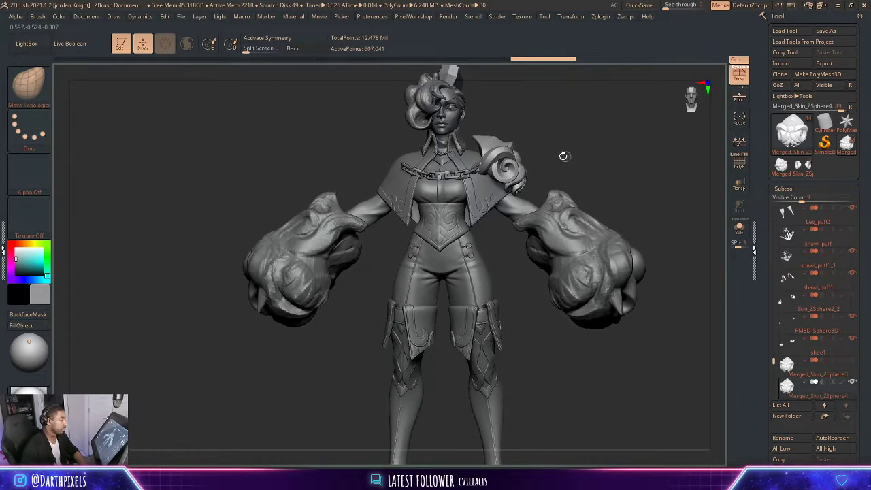
{"action": "key", "text": "r"}
{"action": "left_click_drag", "start_coordinate": [521, 180], "coordinate": [519, 181]}
{"action": "left_click_drag", "start_coordinate": [607, 180], "coordinate": [534, 172]}
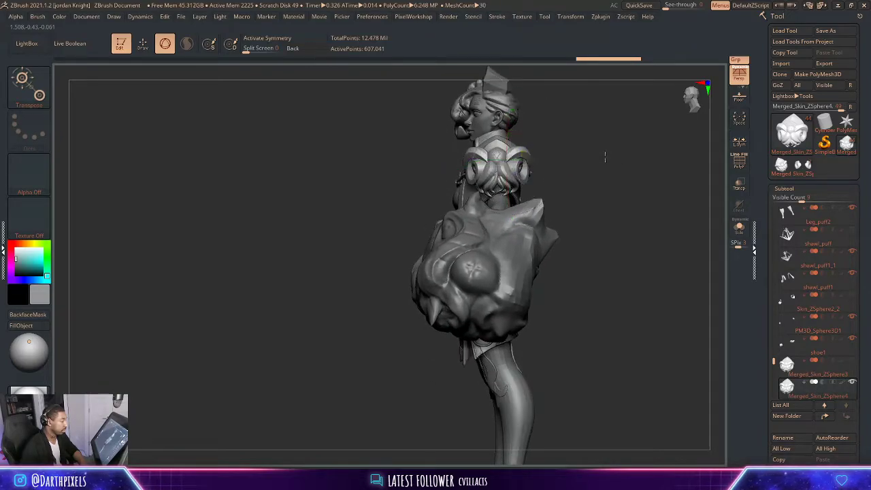
{"action": "left_click_drag", "start_coordinate": [604, 156], "coordinate": [497, 268]}
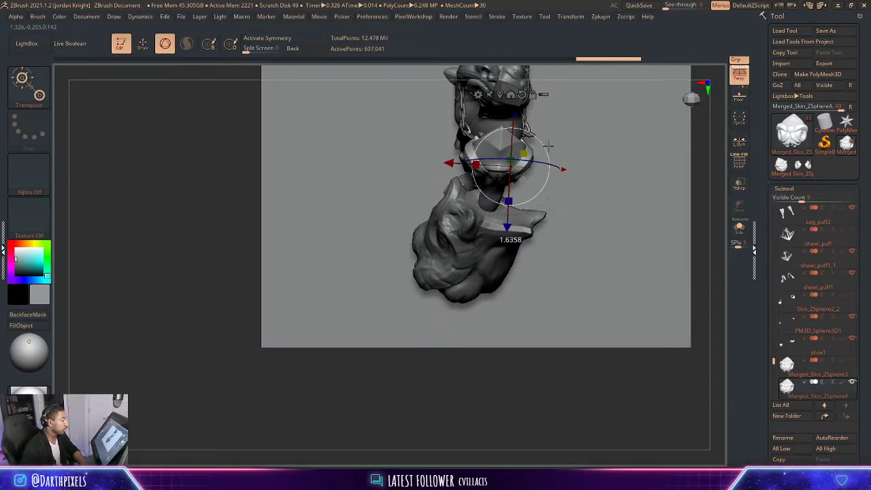
{"action": "left_click_drag", "start_coordinate": [526, 181], "coordinate": [542, 189]}
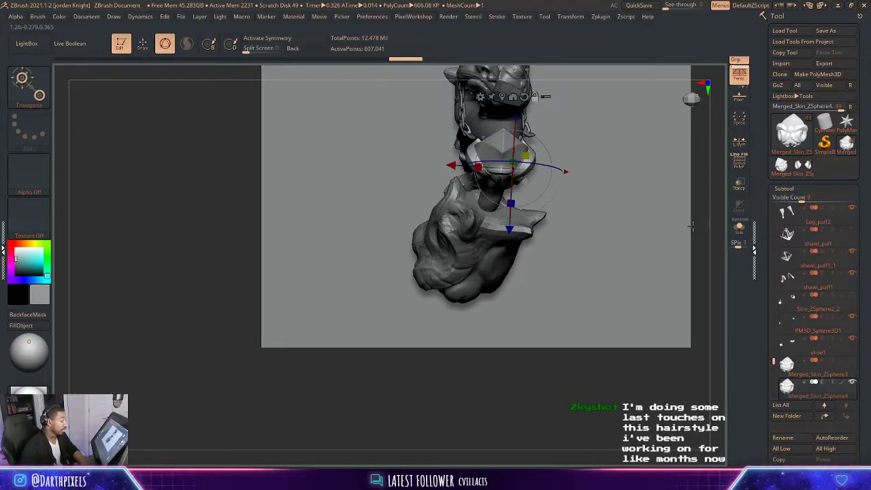
{"action": "key", "text": "q"}
- Hide the cape panels covering the shoulders and make the shoulder pauldron the active subtool again
{"action": "mouse_move", "coordinate": [691, 226]}
{"action": "left_mouse_down"}
{"action": "mouse_move", "coordinate": [660, 169]}
{"action": "mouse_move", "coordinate": [625, 167]}
{"action": "mouse_move", "coordinate": [639, 143]}
{"action": "mouse_move", "coordinate": [647, 167]}
{"action": "mouse_move", "coordinate": [587, 153]}
{"action": "mouse_move", "coordinate": [546, 108]}
{"action": "mouse_move", "coordinate": [524, 142]}
{"action": "left_mouse_up"}
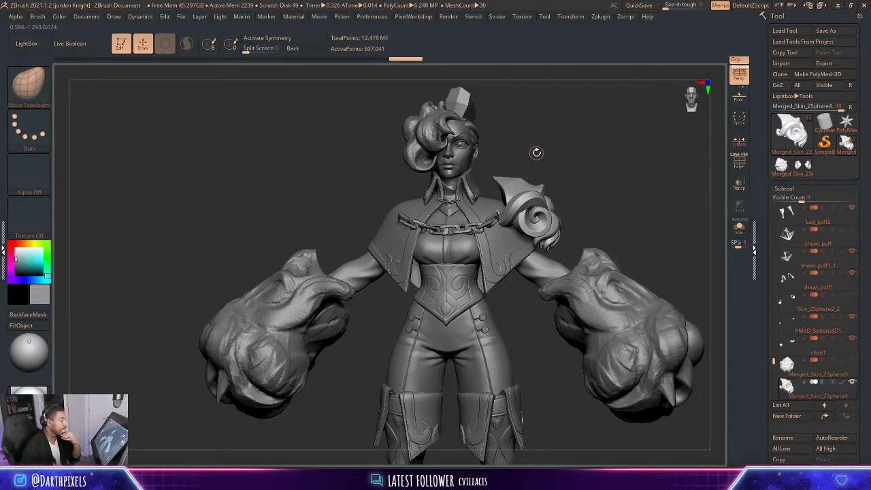
{"action": "left_click_drag", "start_coordinate": [560, 154], "coordinate": [470, 144]}
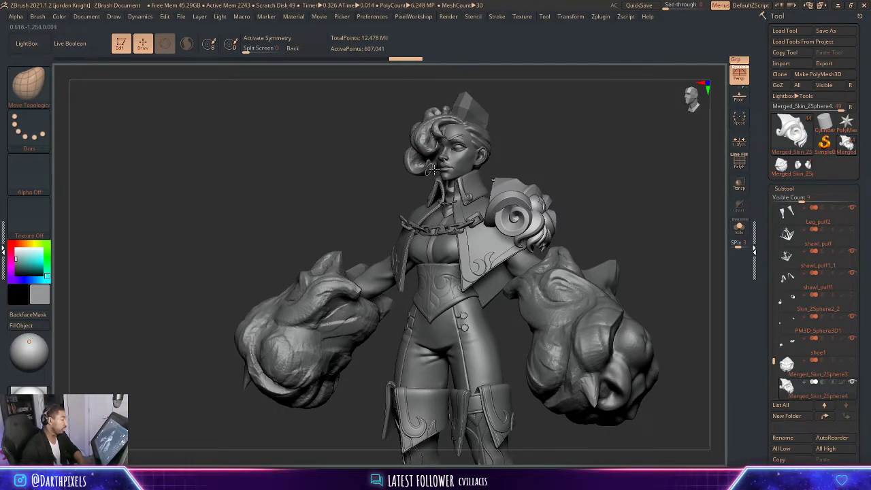
{"action": "mouse_move", "coordinate": [537, 153]}
{"action": "left_mouse_down"}
{"action": "mouse_move", "coordinate": [544, 148]}
{"action": "mouse_move", "coordinate": [476, 163]}
{"action": "mouse_move", "coordinate": [550, 161]}
{"action": "mouse_move", "coordinate": [474, 127]}
{"action": "left_mouse_up"}
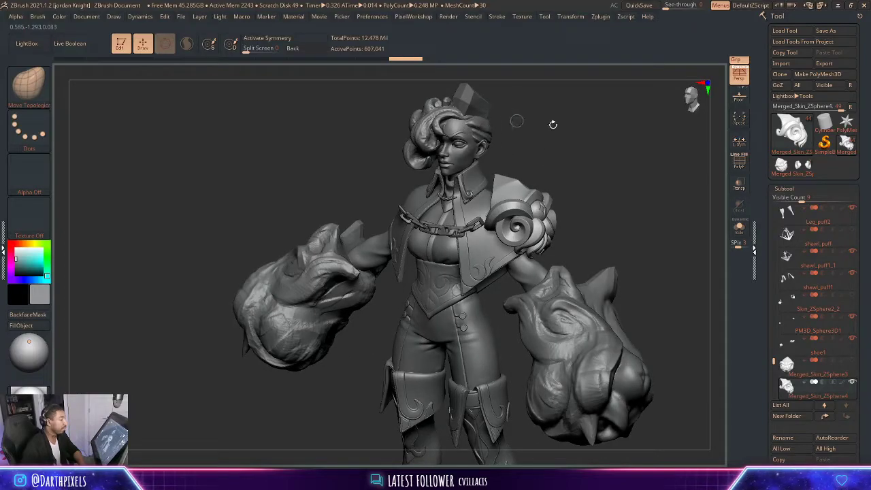
{"action": "mouse_move", "coordinate": [554, 123]}
{"action": "left_mouse_down"}
{"action": "mouse_move", "coordinate": [482, 156]}
{"action": "mouse_move", "coordinate": [549, 151]}
{"action": "left_mouse_up"}
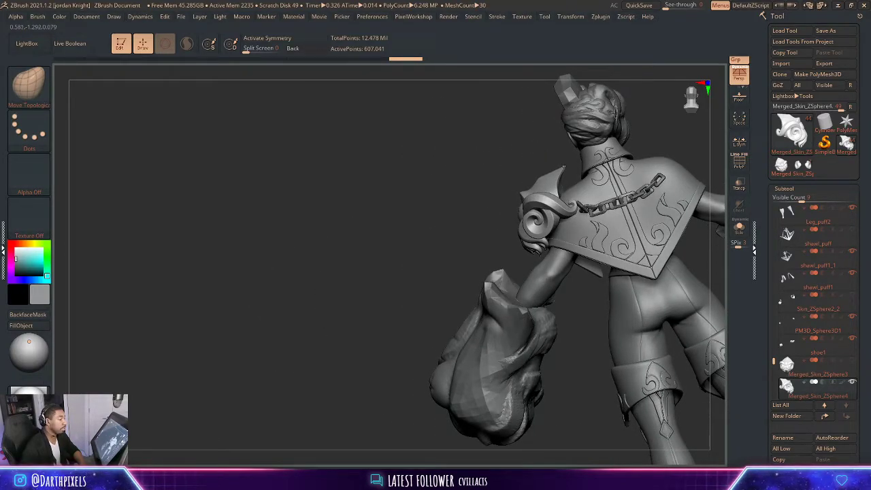
{"action": "left_click_drag", "start_coordinate": [658, 106], "coordinate": [586, 107]}
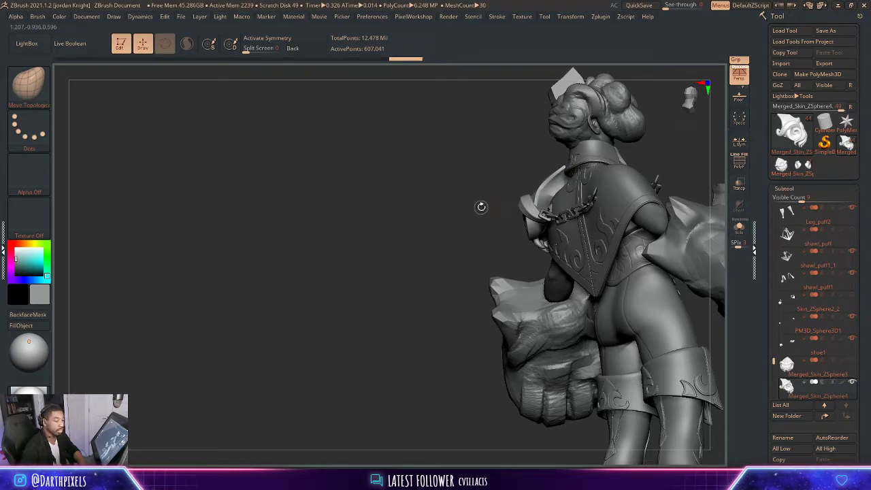
{"action": "left_click_drag", "start_coordinate": [481, 207], "coordinate": [576, 171]}
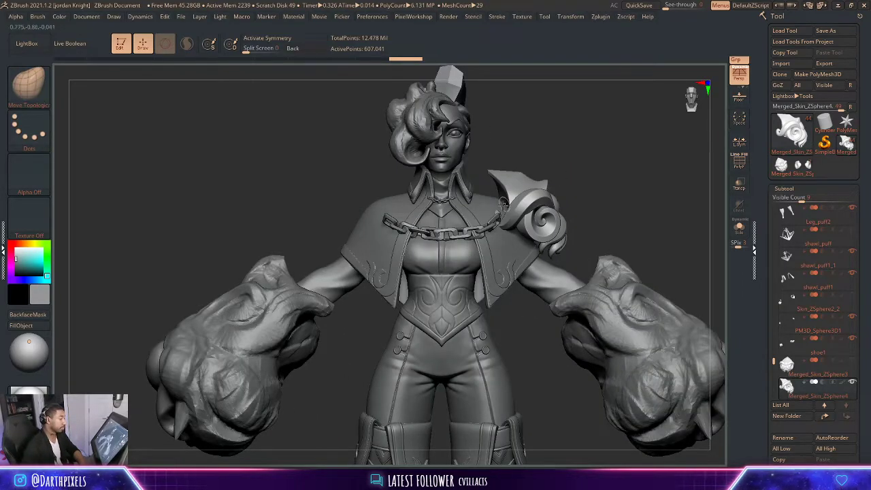
{"action": "left_click", "coordinate": [490, 204], "text": "alt"}
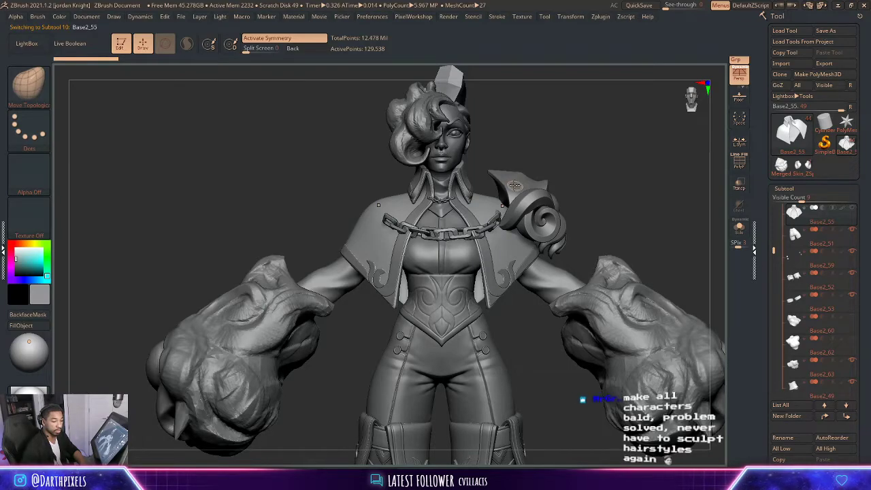
{"action": "left_click", "coordinate": [513, 185], "text": "alt"}
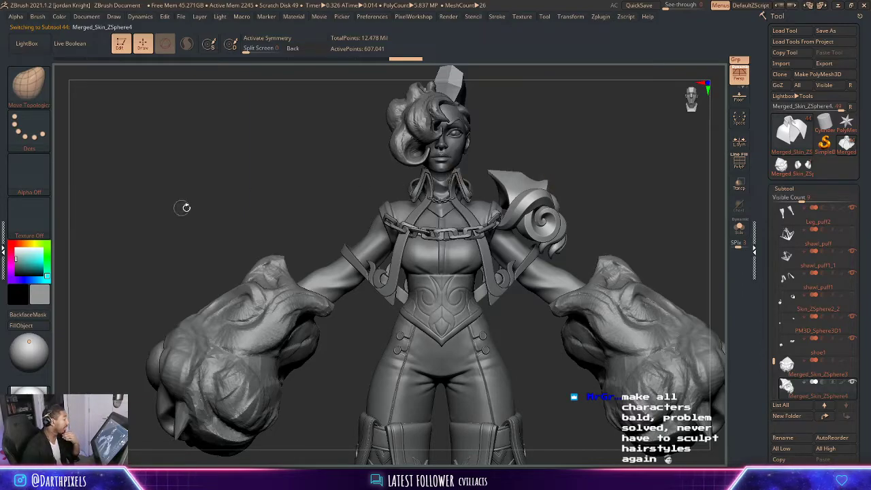
{"action": "left_click", "coordinate": [28, 83]}
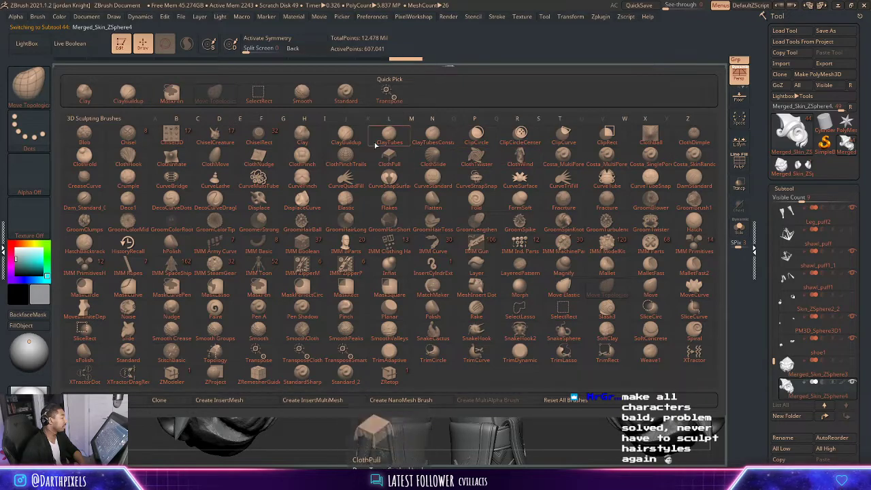
{"action": "left_click_drag", "start_coordinate": [577, 174], "coordinate": [592, 195], "text": "alt"}
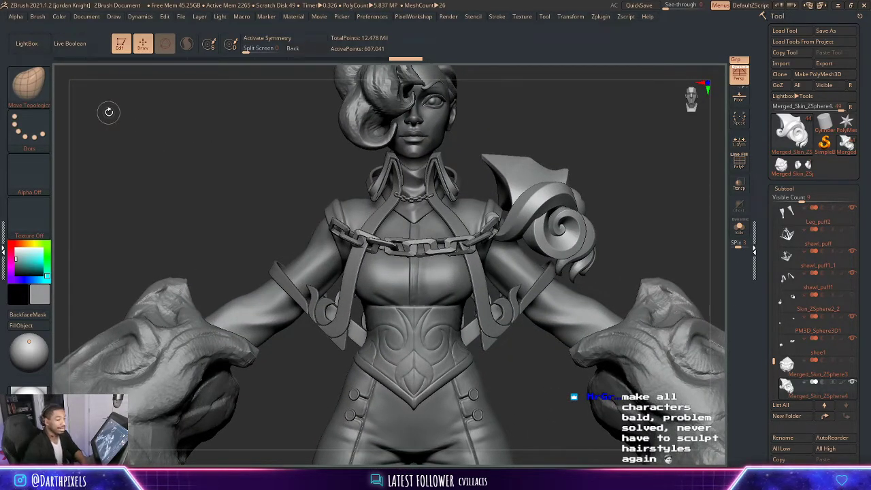
{"action": "key", "text": "b"}
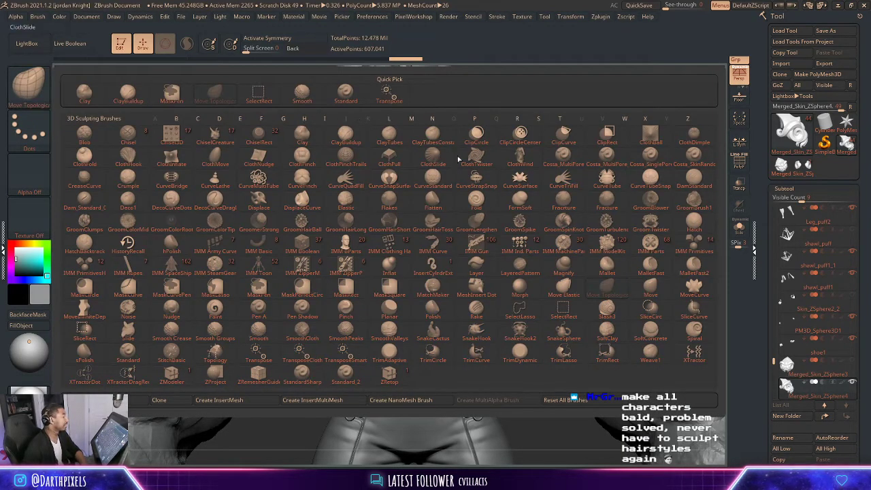
{"action": "key", "text": "Escape"}
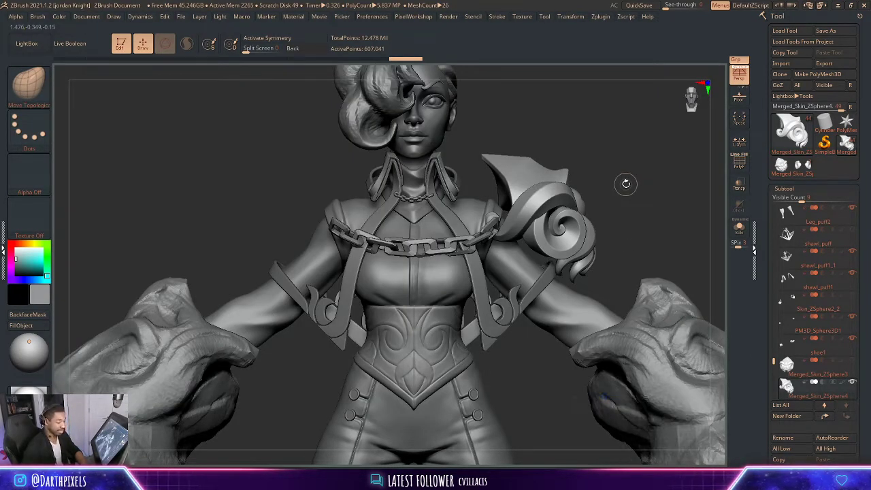
- Drop the shoulder pauldron to its lowest subdivision level and enlarge the Move Topological brush
{"action": "key", "text": "shift"}
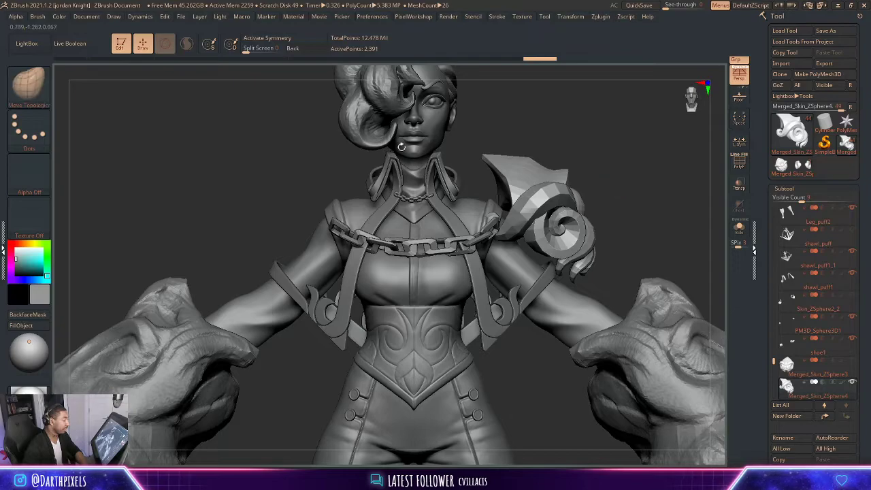
{"action": "key", "text": "space"}
{"action": "left_click_drag", "start_coordinate": [547, 108], "coordinate": [544, 111]}
{"action": "key", "text": "space"}
{"action": "key", "text": "space"}
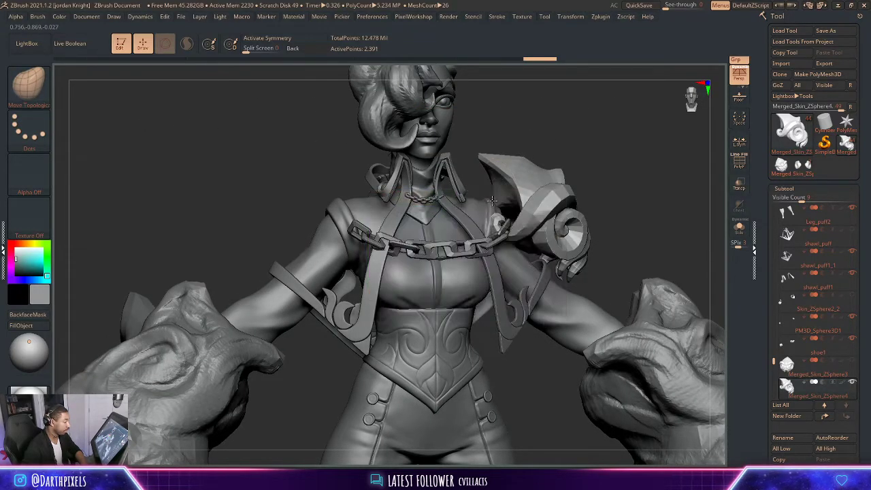
{"action": "left_click_drag", "start_coordinate": [567, 132], "coordinate": [633, 144]}
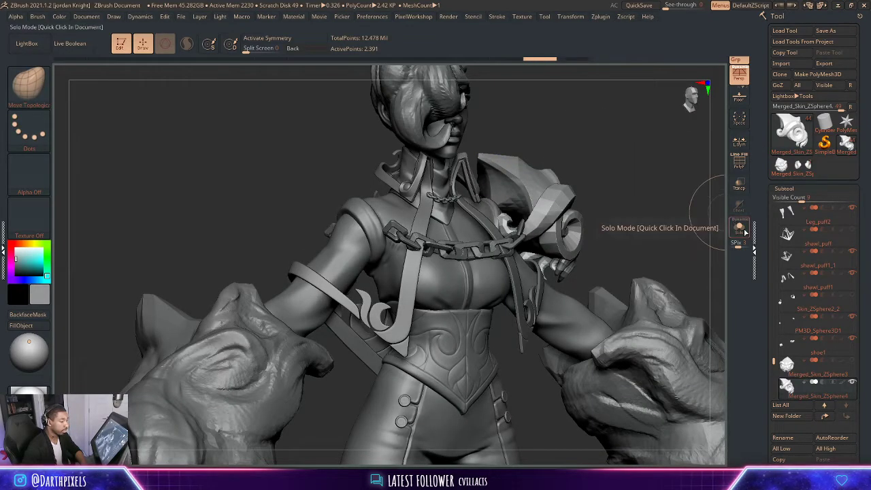
- Isolate the pauldron in Solo mode and turn on local symmetry for it
{"action": "left_click", "coordinate": [739, 230]}
{"action": "left_click_drag", "start_coordinate": [550, 143], "coordinate": [500, 173]}
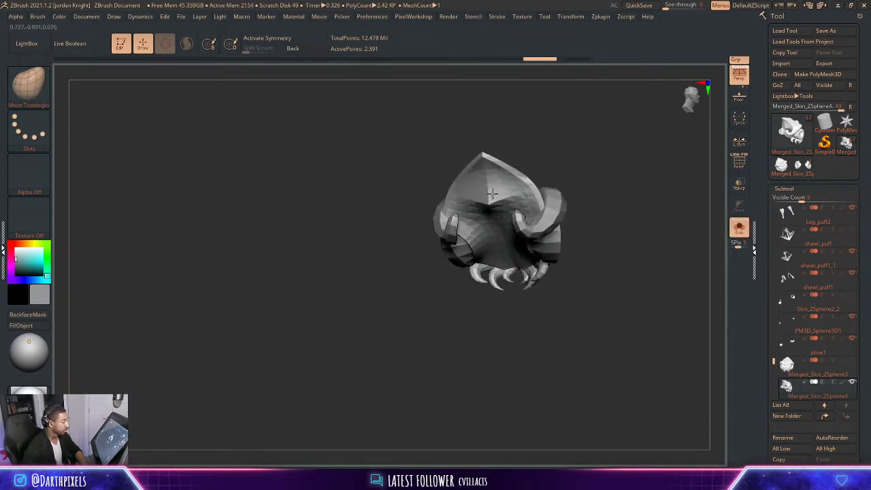
{"action": "left_click", "coordinate": [738, 141]}
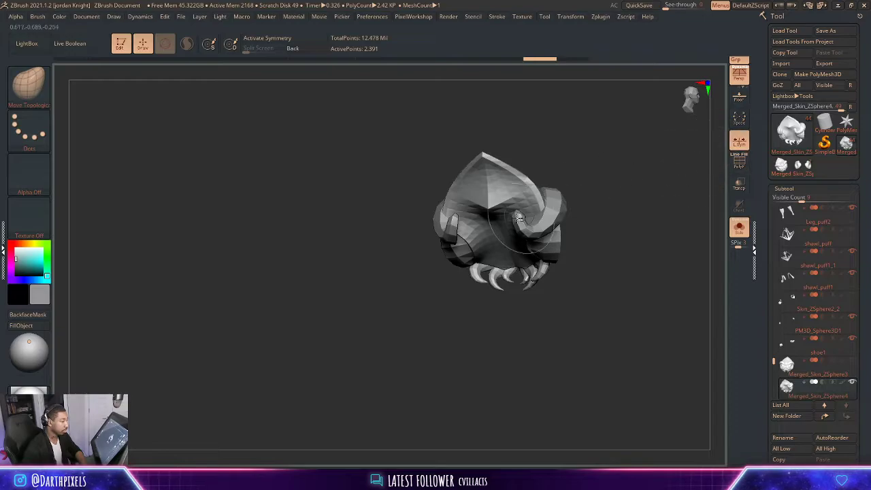
- Activate Z-axis symmetry for the isolated pauldron, and leave Solo mode to bring back the full character
{"action": "key", "text": "x"}
{"action": "key", "text": "x"}
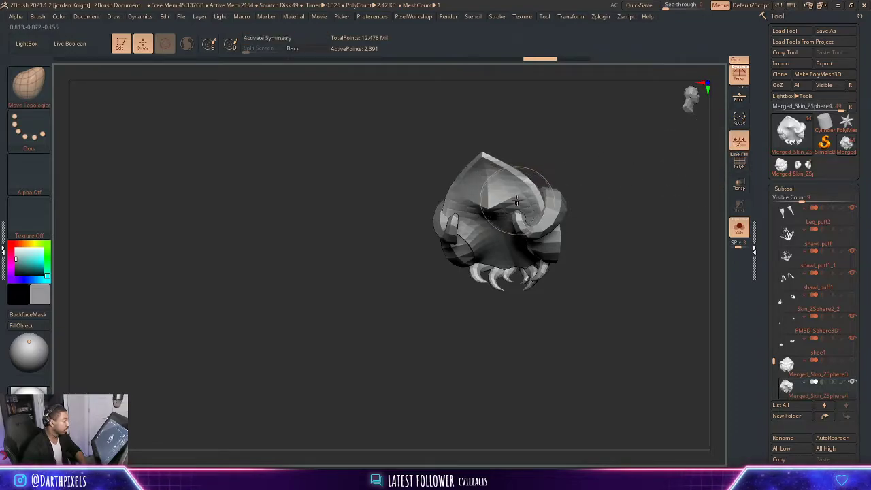
{"action": "left_click", "coordinate": [563, 21]}
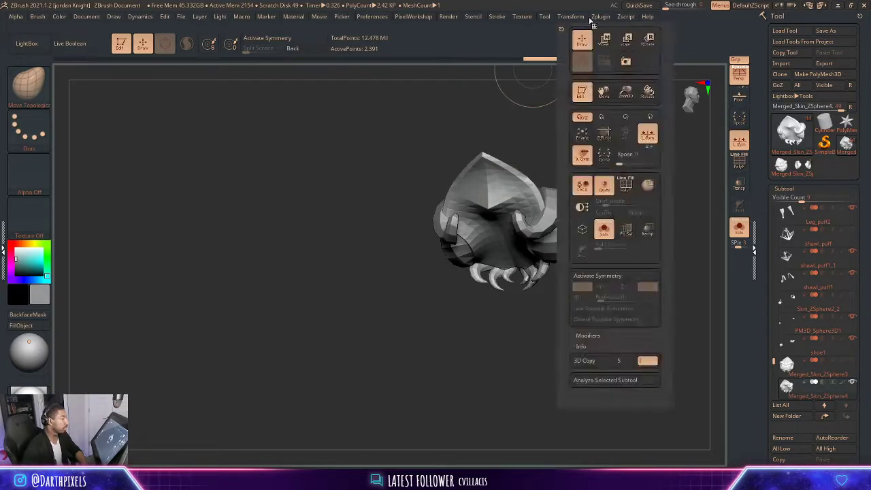
{"action": "mouse_move", "coordinate": [607, 21]}
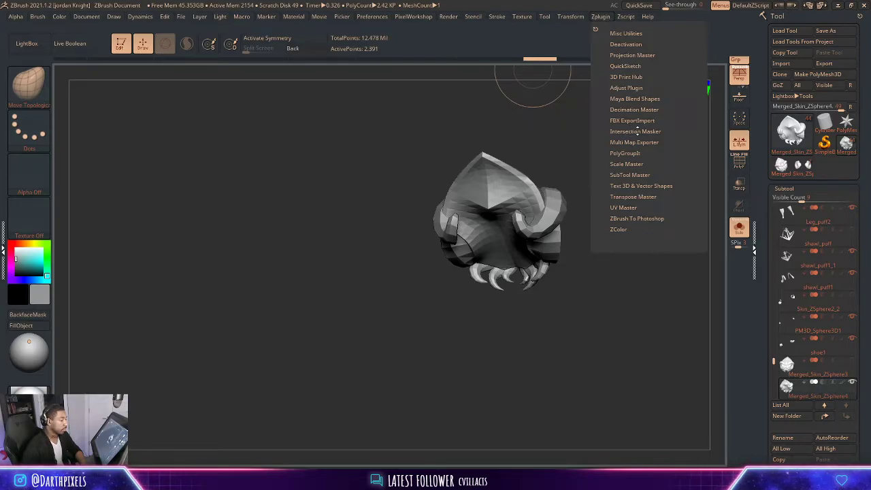
{"action": "left_click", "coordinate": [572, 19]}
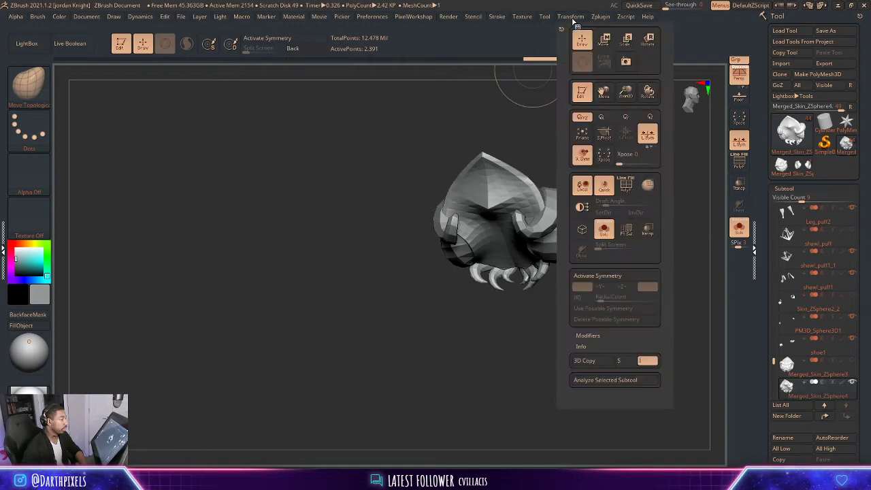
{"action": "left_click", "coordinate": [597, 275]}
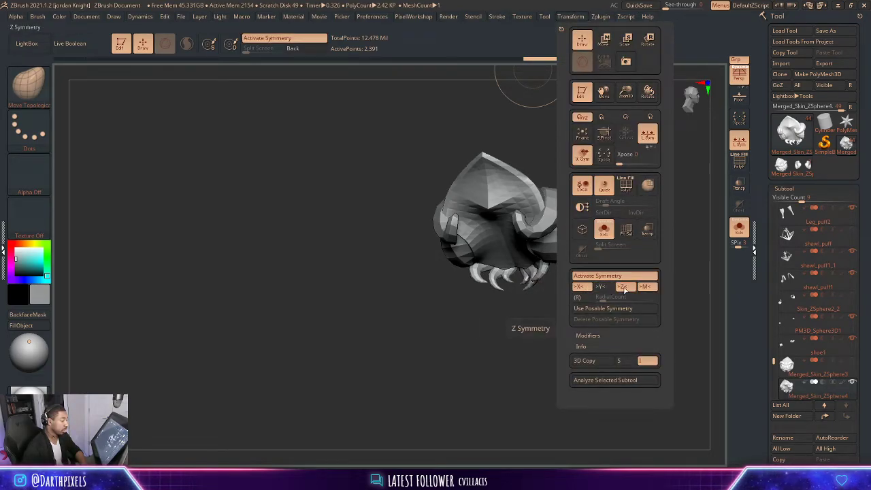
{"action": "left_click_drag", "start_coordinate": [575, 165], "coordinate": [553, 162]}
{"action": "left_click_drag", "start_coordinate": [504, 201], "coordinate": [503, 192]}
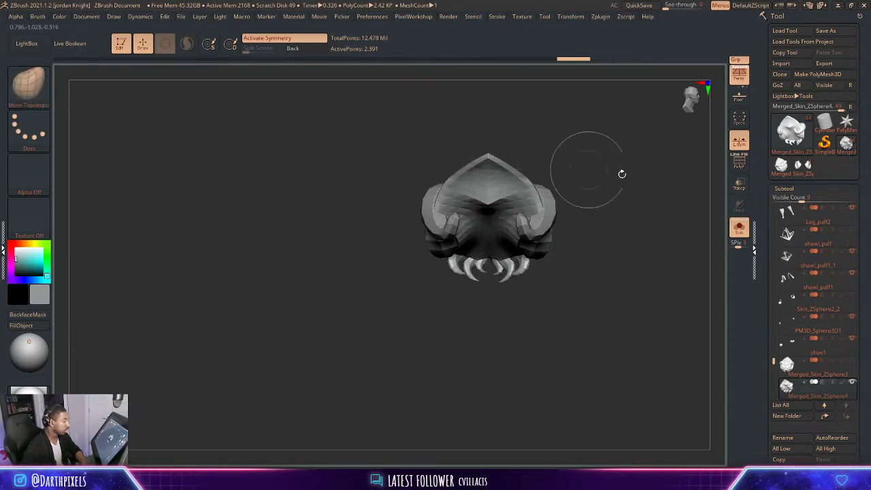
{"action": "left_click", "coordinate": [743, 232]}
- Adjust the Move Topological brush size and reshape the pauldron's inner edge where it meets the shoulder
{"action": "right_click_drag", "start_coordinate": [612, 178], "coordinate": [589, 163]}
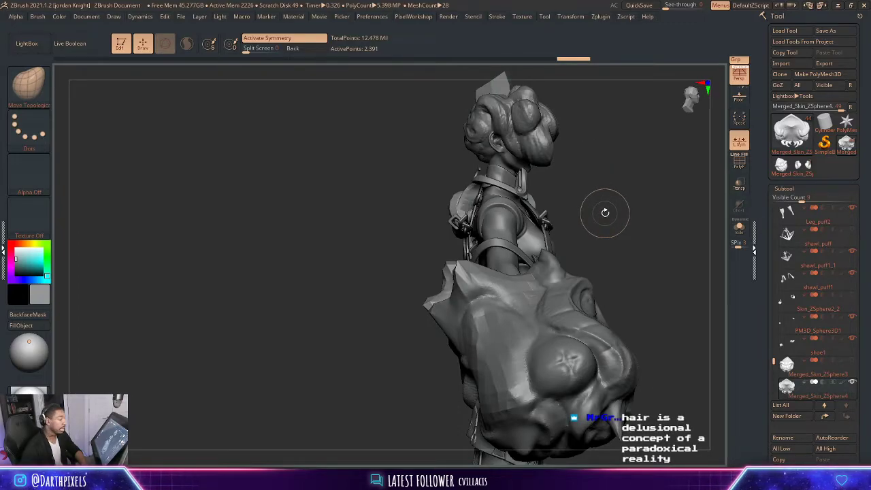
{"action": "right_click_drag", "start_coordinate": [604, 212], "coordinate": [627, 205]}
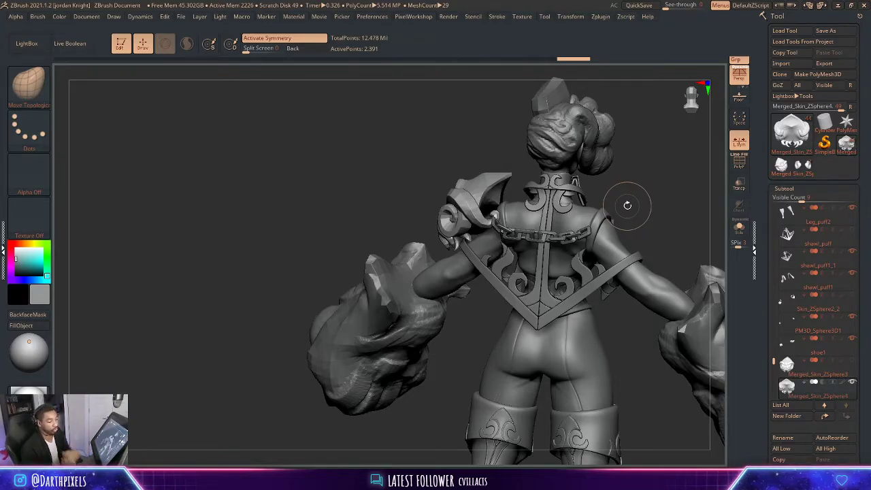
{"action": "left_click_drag", "start_coordinate": [641, 195], "coordinate": [675, 188]}
{"action": "key", "text": "space"}
{"action": "mouse_move", "coordinate": [521, 188]}
{"action": "left_mouse_down"}
{"action": "mouse_move", "coordinate": [509, 200]}
{"action": "mouse_move", "coordinate": [510, 184]}
{"action": "mouse_move", "coordinate": [449, 189]}
{"action": "mouse_move", "coordinate": [497, 197]}
{"action": "left_mouse_up"}
{"action": "key", "text": "ctrl+z"}
{"action": "key", "text": "space"}
{"action": "left_click_drag", "start_coordinate": [614, 120], "coordinate": [491, 195]}
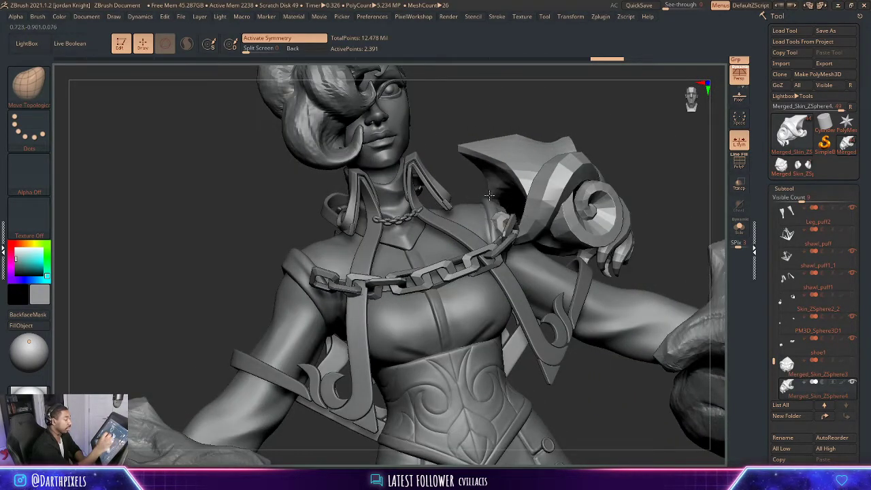
- Change the brush size and refine the underside of the pauldron's pointed flare beside the collar
{"action": "left_click_drag", "start_coordinate": [575, 163], "coordinate": [592, 137]}
{"action": "key", "text": "space"}
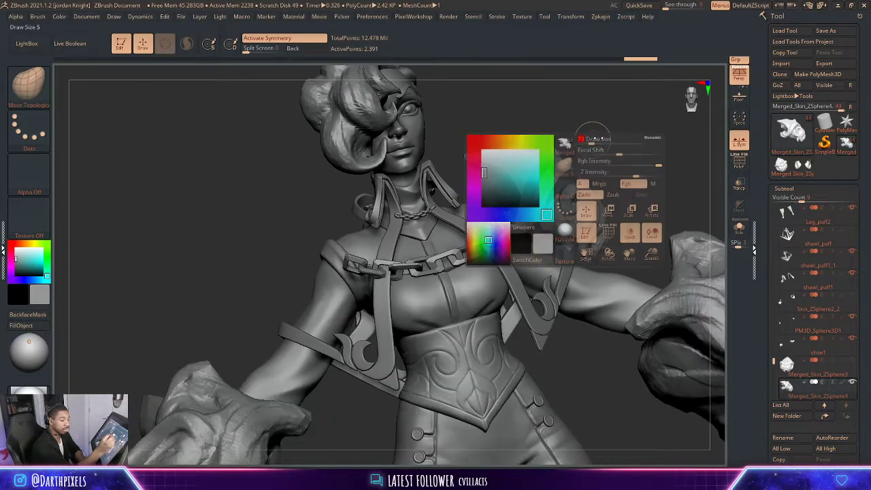
{"action": "left_click_drag", "start_coordinate": [466, 183], "coordinate": [496, 184], "text": "alt"}
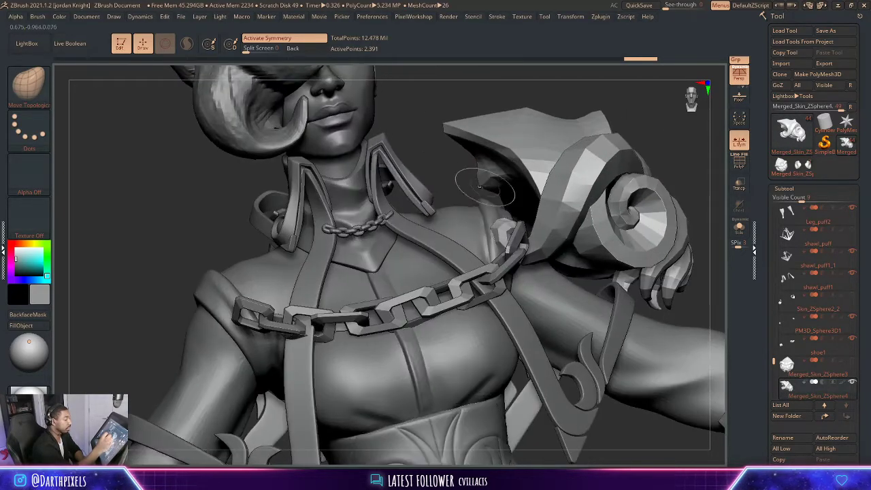
{"action": "key", "text": "space"}
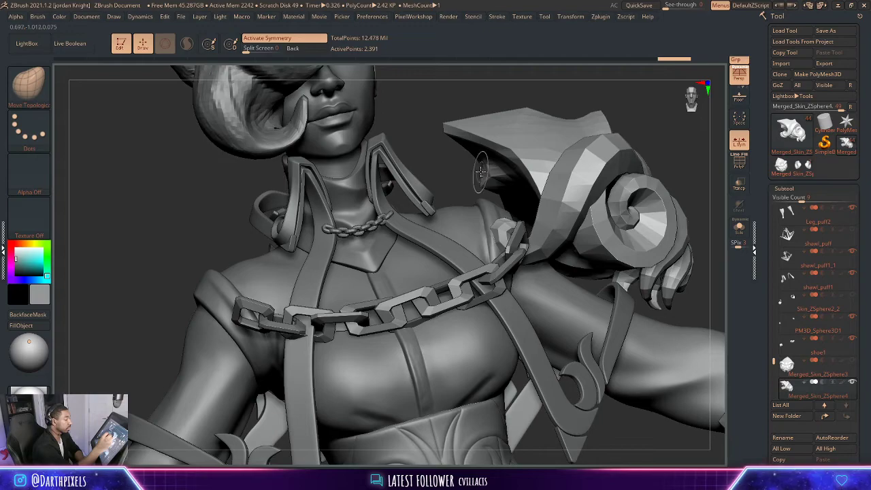
{"action": "left_click_drag", "start_coordinate": [480, 163], "coordinate": [479, 168]}
{"action": "key", "text": "space"}
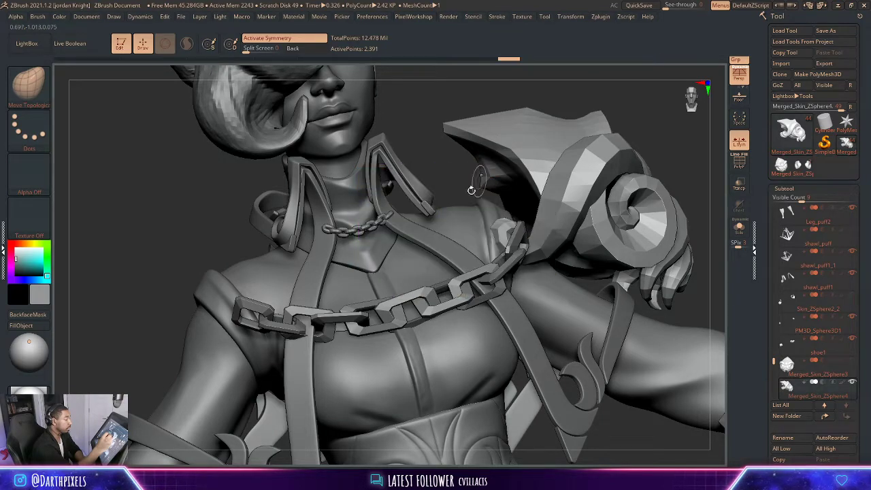
{"action": "left_click_drag", "start_coordinate": [430, 146], "coordinate": [556, 181], "text": "alt"}
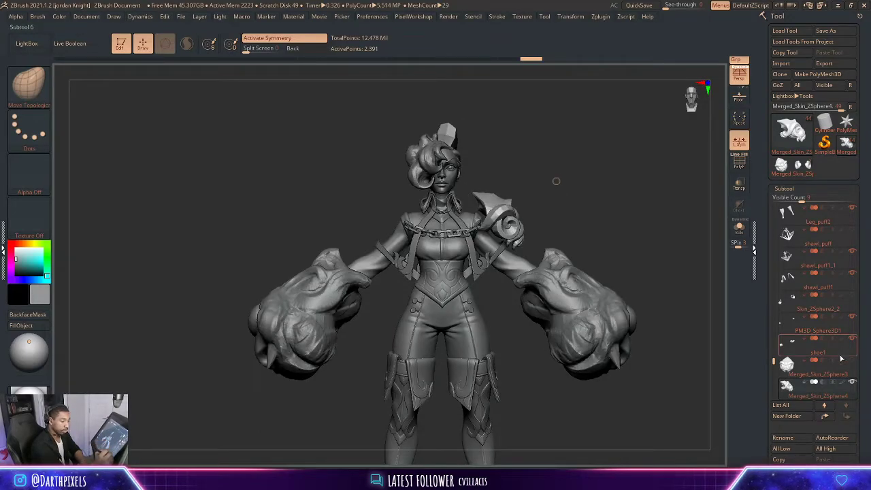
- Show the Base2_55 cape in the Clothes folder so it covers the shoulders again
{"action": "left_click_drag", "start_coordinate": [772, 360], "coordinate": [774, 232]}
{"action": "left_click_drag", "start_coordinate": [775, 224], "coordinate": [775, 232]}
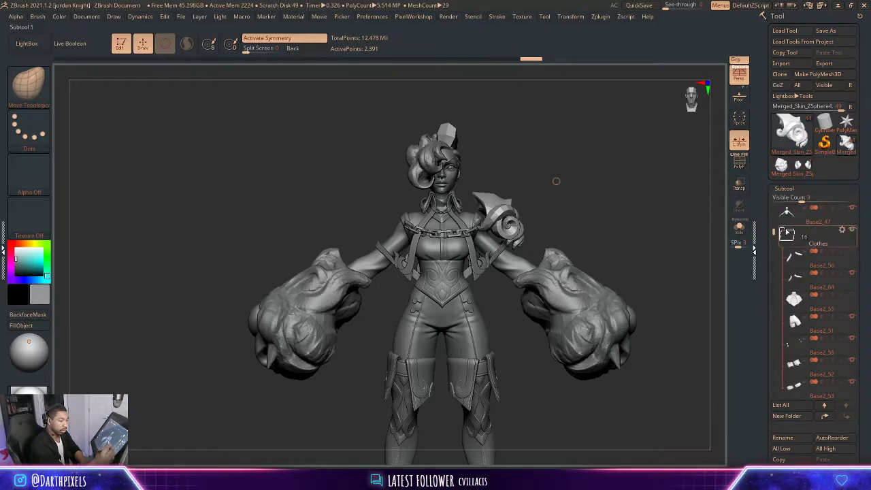
{"action": "left_click", "coordinate": [852, 294]}
- Enlarge the Move Topological brush and adjust the pauldron's inner side against the cape
{"action": "mouse_move", "coordinate": [655, 266]}
{"action": "left_mouse_down", "text": "alt"}
{"action": "mouse_move", "coordinate": [606, 175]}
{"action": "mouse_move", "coordinate": [600, 184]}
{"action": "left_mouse_up", "text": "alt"}
{"action": "key", "text": "space"}
{"action": "left_click_drag", "start_coordinate": [534, 211], "coordinate": [527, 210]}
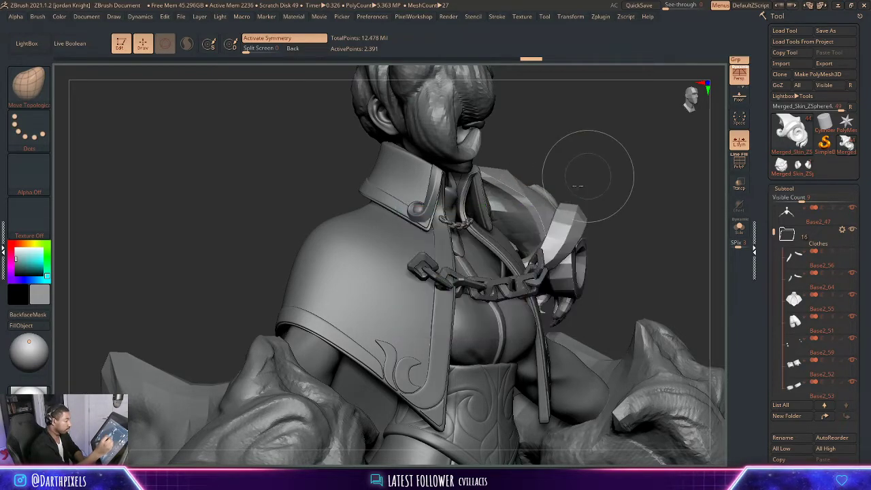
{"action": "left_click_drag", "start_coordinate": [591, 173], "coordinate": [523, 210]}
{"action": "key", "text": "space"}
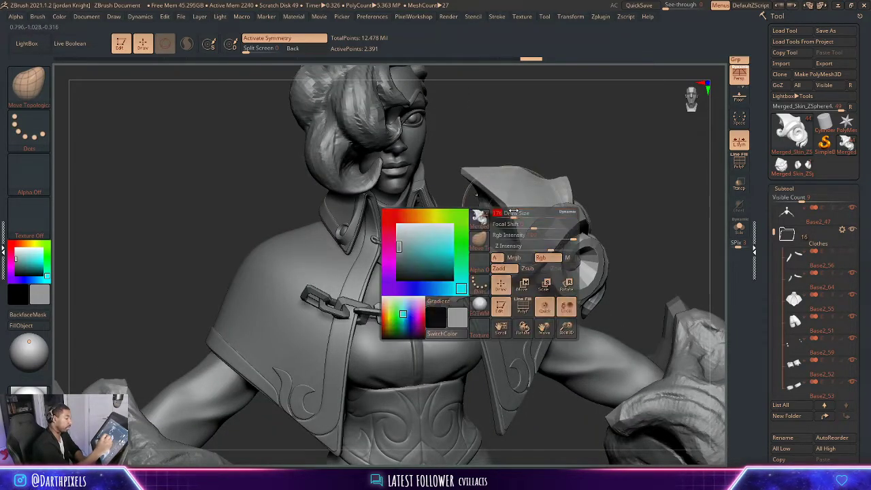
{"action": "left_click_drag", "start_coordinate": [574, 144], "coordinate": [630, 153]}
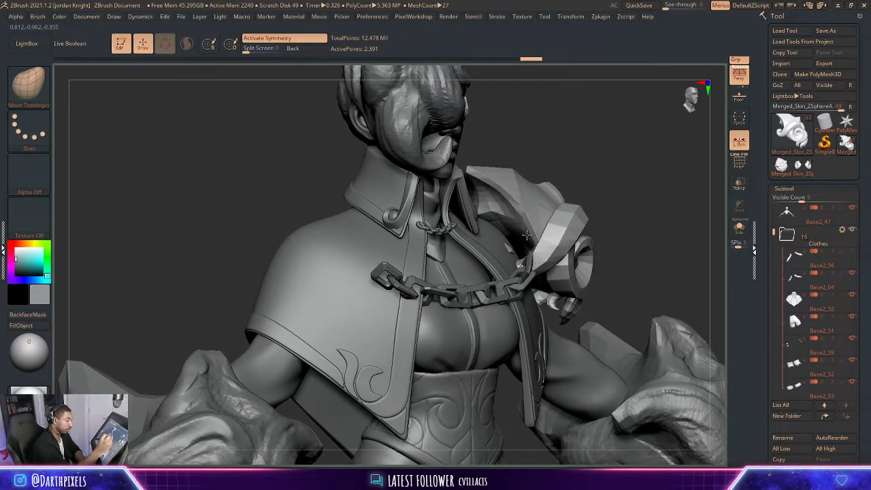
{"action": "left_click_drag", "start_coordinate": [620, 194], "coordinate": [631, 183]}
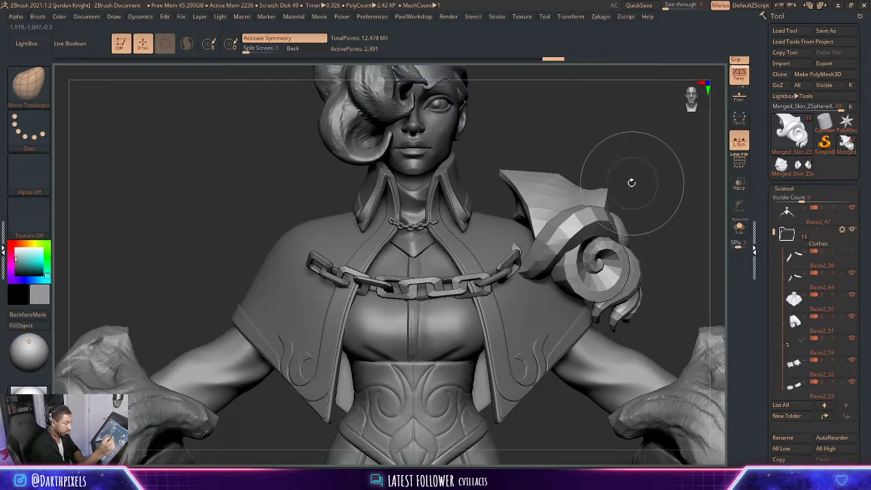
- Resize the brush and reshape the pauldron's upper plate over the cape from the front
{"action": "key", "text": "space"}
{"action": "key", "text": "space"}
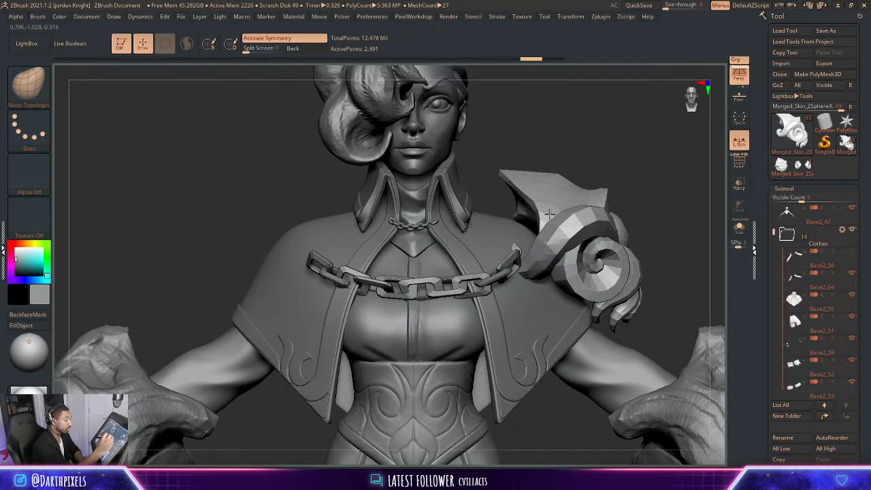
{"action": "mouse_move", "coordinate": [624, 187]}
{"action": "left_mouse_down"}
{"action": "mouse_move", "coordinate": [627, 171]}
{"action": "mouse_move", "coordinate": [592, 163]}
{"action": "mouse_move", "coordinate": [600, 194]}
{"action": "mouse_move", "coordinate": [619, 153]}
{"action": "mouse_move", "coordinate": [575, 163]}
{"action": "mouse_move", "coordinate": [585, 192]}
{"action": "mouse_move", "coordinate": [593, 181]}
{"action": "mouse_move", "coordinate": [532, 204]}
{"action": "left_mouse_up"}
{"action": "key", "text": "d"}
{"action": "key", "text": "shift+d"}
{"action": "right_click", "coordinate": [532, 204]}
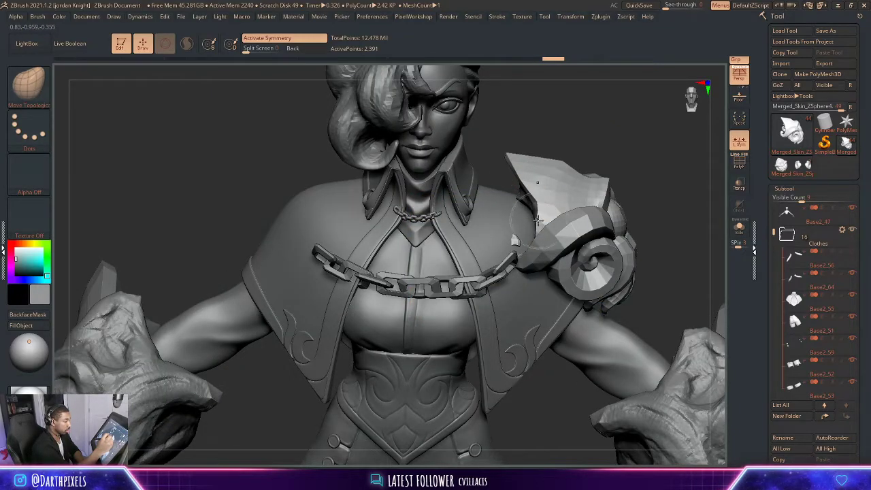
{"action": "key", "text": "space"}
{"action": "mouse_move", "coordinate": [609, 136]}
{"action": "left_mouse_down"}
{"action": "mouse_move", "coordinate": [632, 140]}
{"action": "mouse_move", "coordinate": [599, 162]}
{"action": "mouse_move", "coordinate": [592, 152]}
{"action": "mouse_move", "coordinate": [660, 192]}
{"action": "mouse_move", "coordinate": [646, 197]}
{"action": "mouse_move", "coordinate": [654, 203]}
{"action": "mouse_move", "coordinate": [599, 193]}
{"action": "left_mouse_up"}
- Compare the pauldron's silhouette at higher and lower subdivision levels against the whole character
{"action": "key", "text": "f"}
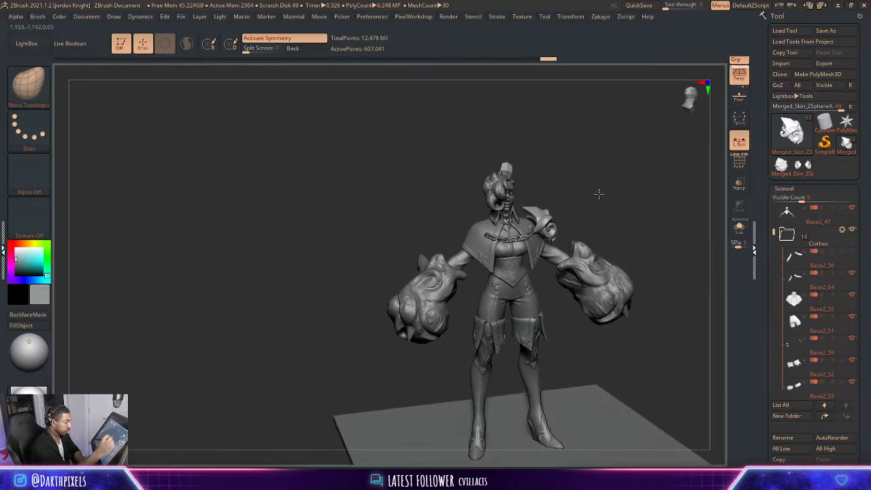
{"action": "mouse_move", "coordinate": [599, 193]}
{"action": "right_mouse_down", "text": "ctrl"}
{"action": "mouse_move", "coordinate": [655, 241]}
{"action": "mouse_move", "coordinate": [630, 234]}
{"action": "right_mouse_up", "text": "ctrl"}
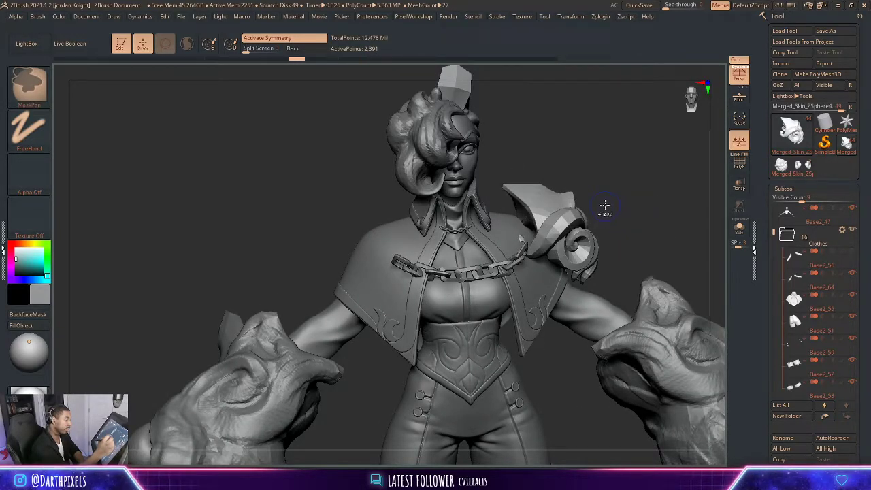
{"action": "mouse_move", "coordinate": [592, 179]}
{"action": "left_mouse_down"}
{"action": "mouse_move", "coordinate": [578, 162]}
{"action": "mouse_move", "coordinate": [602, 185]}
{"action": "mouse_move", "coordinate": [573, 200]}
{"action": "left_mouse_up"}
{"action": "key", "text": "d"}
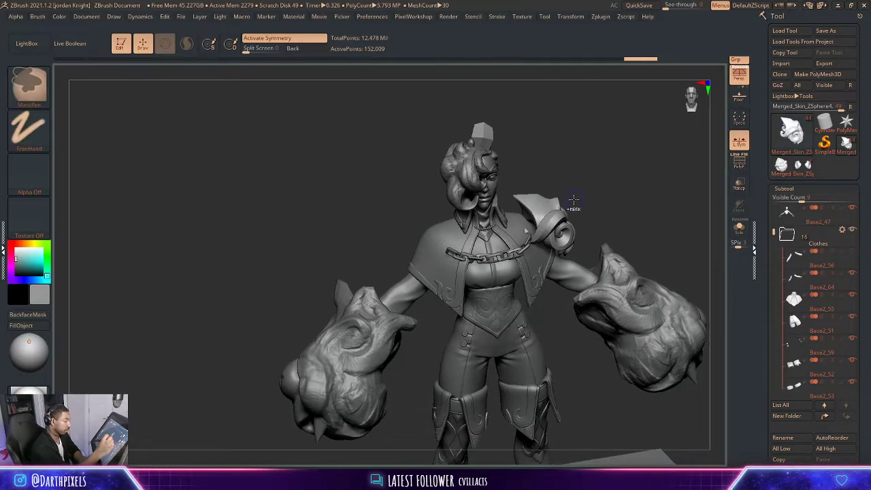
{"action": "key", "text": "ctrl+z"}
{"action": "key", "text": "ctrl+z"}
{"action": "key", "text": "ctrl+z"}
{"action": "key", "text": "d"}
{"action": "key", "text": "d"}
{"action": "key", "text": "d"}
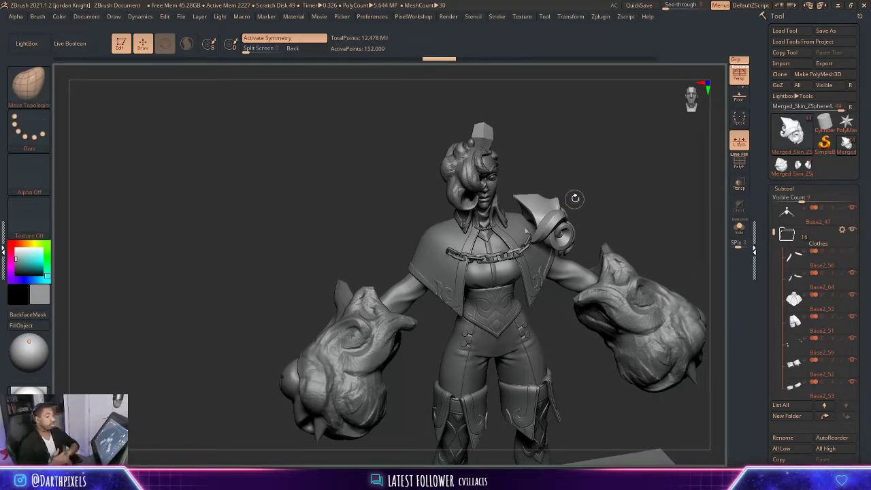
{"action": "key", "text": "shift+d"}
{"action": "key", "text": "shift+d"}
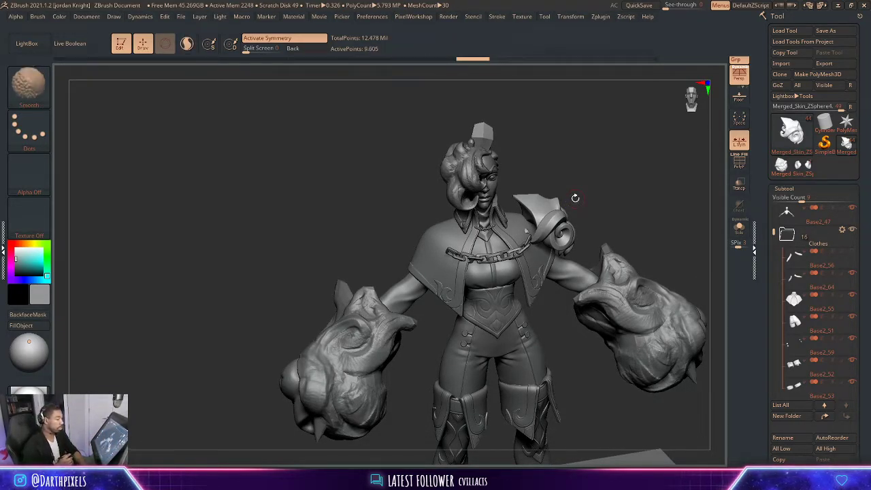
- Adjust the brush size and reshape the pauldron's side edges symmetrically from above at the lowest subdivision level
{"action": "left_click_drag", "start_coordinate": [590, 187], "coordinate": [645, 225]}
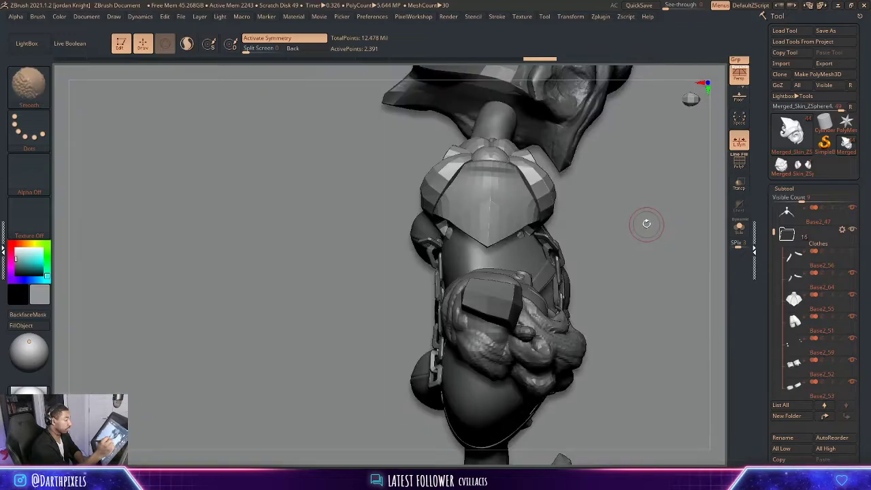
{"action": "key", "text": "space"}
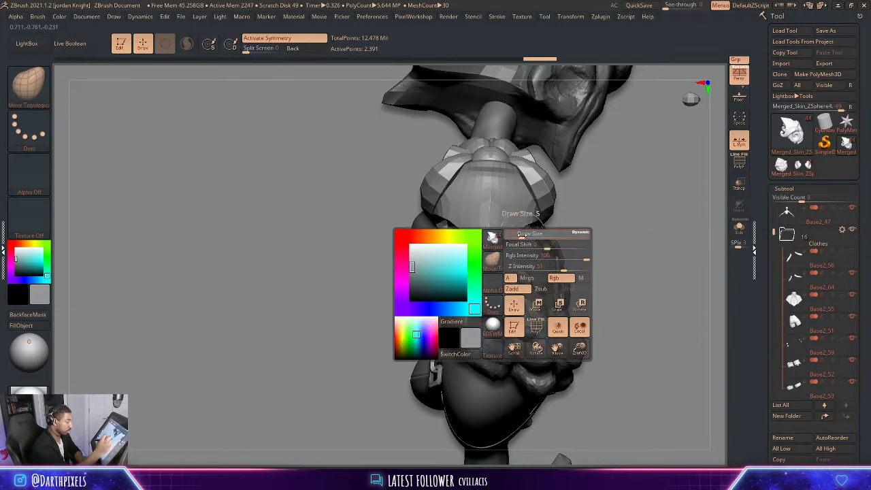
{"action": "key", "text": "space"}
{"action": "left_click_drag", "start_coordinate": [526, 236], "coordinate": [534, 240]}
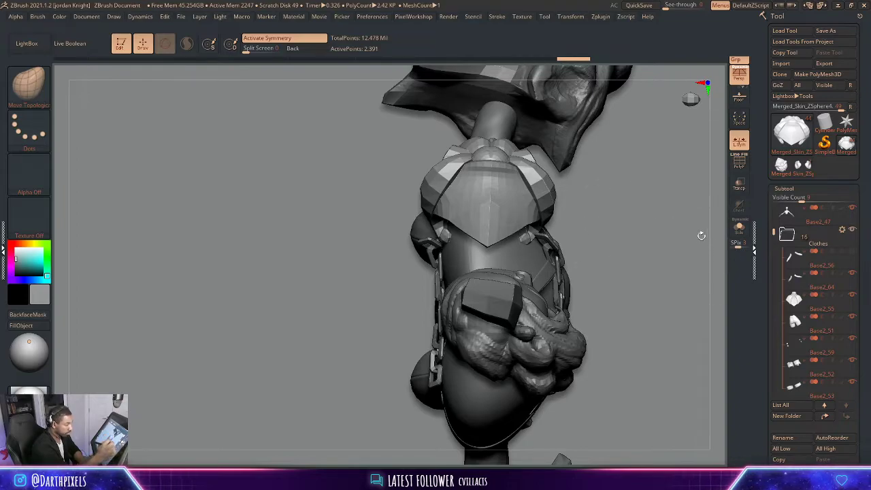
{"action": "mouse_move", "coordinate": [701, 236]}
{"action": "left_mouse_down"}
{"action": "mouse_move", "coordinate": [696, 268]}
{"action": "mouse_move", "coordinate": [696, 198]}
{"action": "mouse_move", "coordinate": [649, 200]}
{"action": "mouse_move", "coordinate": [698, 246]}
{"action": "left_mouse_up"}
- Move the whole pauldron slightly inward and down so it sits closer to the shoulder
{"action": "mouse_move", "coordinate": [634, 194]}
{"action": "left_mouse_down"}
{"action": "mouse_move", "coordinate": [565, 201]}
{"action": "mouse_move", "coordinate": [649, 195]}
{"action": "mouse_move", "coordinate": [606, 198]}
{"action": "left_mouse_up"}
{"action": "key", "text": "w"}
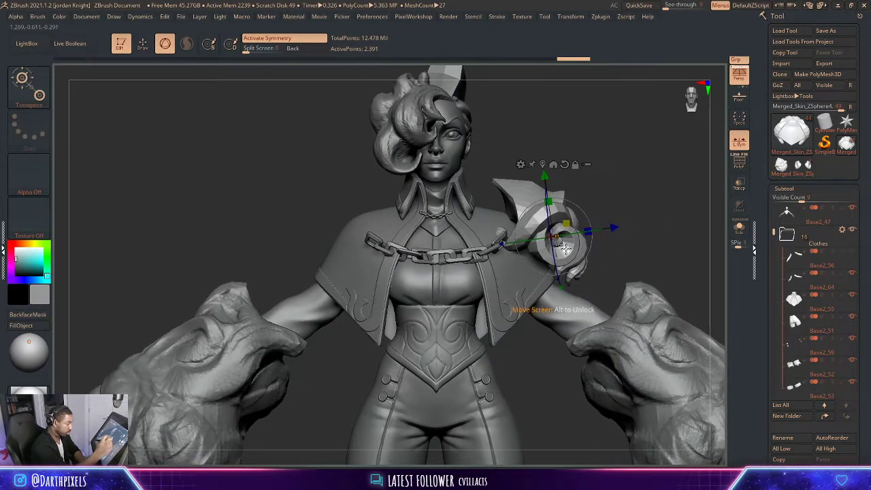
{"action": "left_click_drag", "start_coordinate": [564, 248], "coordinate": [562, 250]}
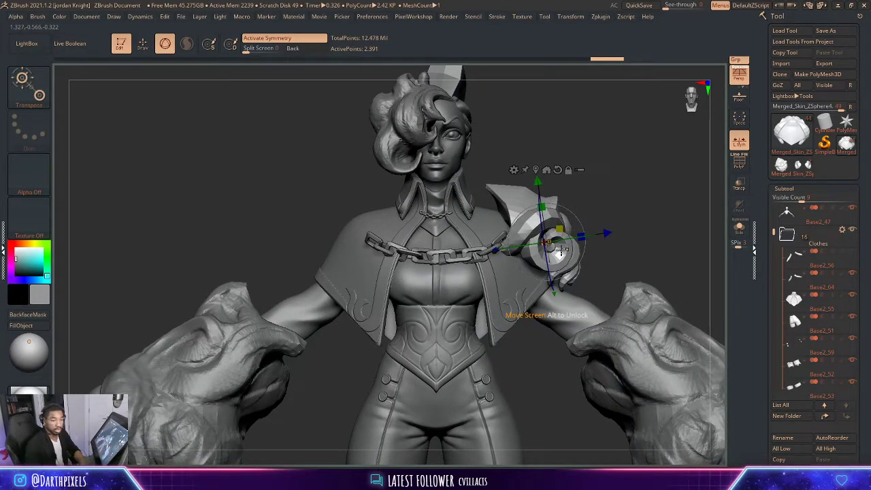
{"action": "left_click", "coordinate": [821, 289]}
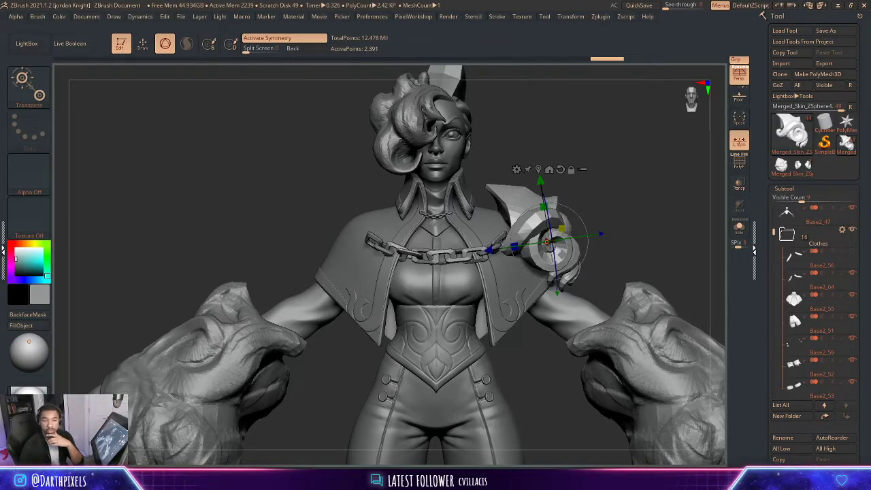
- Return to the Move Topological brush, enlarge it and pull the pauldron's pointed upper flare into shape beside the collar
{"action": "mouse_move", "coordinate": [618, 176]}
{"action": "left_mouse_down"}
{"action": "mouse_move", "coordinate": [626, 179]}
{"action": "mouse_move", "coordinate": [600, 189]}
{"action": "mouse_move", "coordinate": [617, 190]}
{"action": "mouse_move", "coordinate": [589, 176]}
{"action": "mouse_move", "coordinate": [548, 189]}
{"action": "left_mouse_up"}
{"action": "key", "text": "q"}
{"action": "key", "text": "w"}
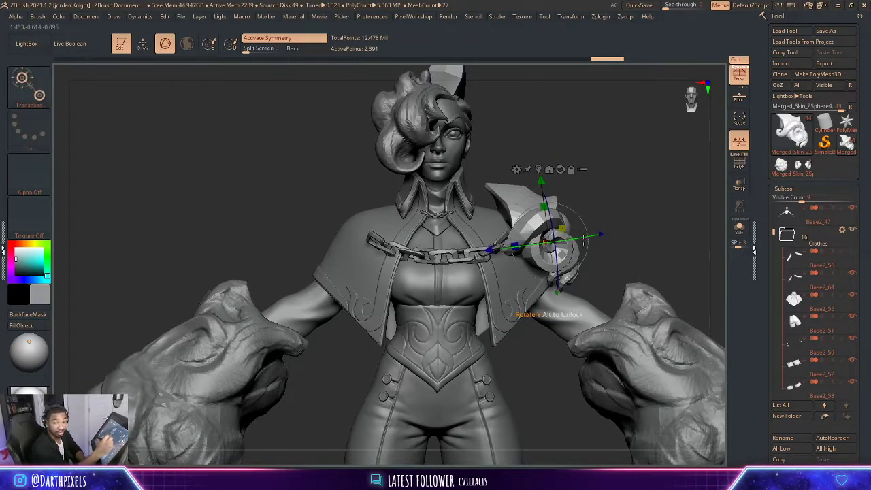
{"action": "key", "text": "q"}
{"action": "key", "text": "space"}
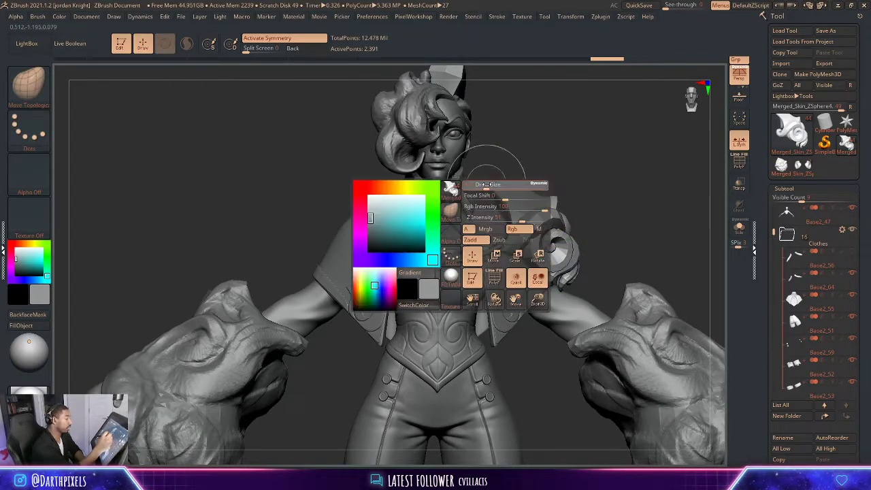
{"action": "left_click_drag", "start_coordinate": [498, 189], "coordinate": [508, 189]}
{"action": "mouse_move", "coordinate": [569, 157]}
{"action": "left_mouse_down"}
{"action": "mouse_move", "coordinate": [541, 166]}
{"action": "mouse_move", "coordinate": [558, 156]}
{"action": "mouse_move", "coordinate": [554, 169]}
{"action": "left_mouse_up"}
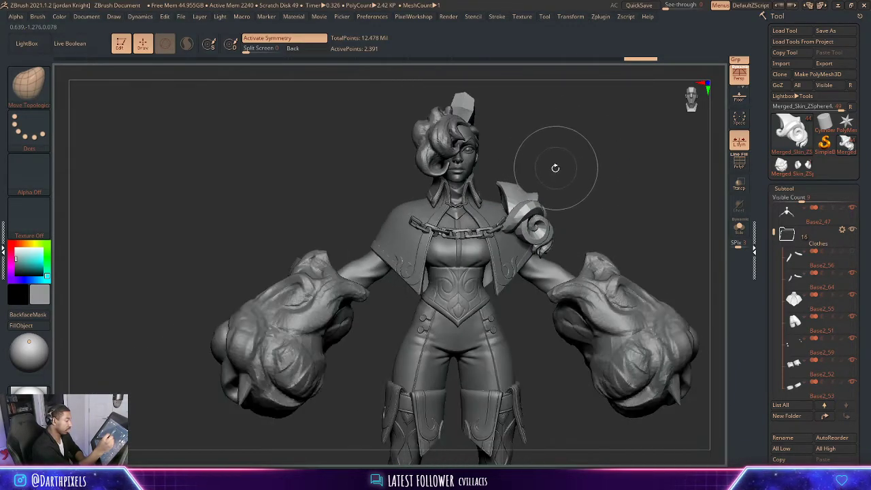
- Try to nudge the whole pauldron with the transform gizmo, and undo the last two changes
{"action": "key", "text": "w"}
{"action": "left_click_drag", "start_coordinate": [599, 190], "coordinate": [593, 172]}
{"action": "left_click_drag", "start_coordinate": [544, 235], "coordinate": [543, 227]}
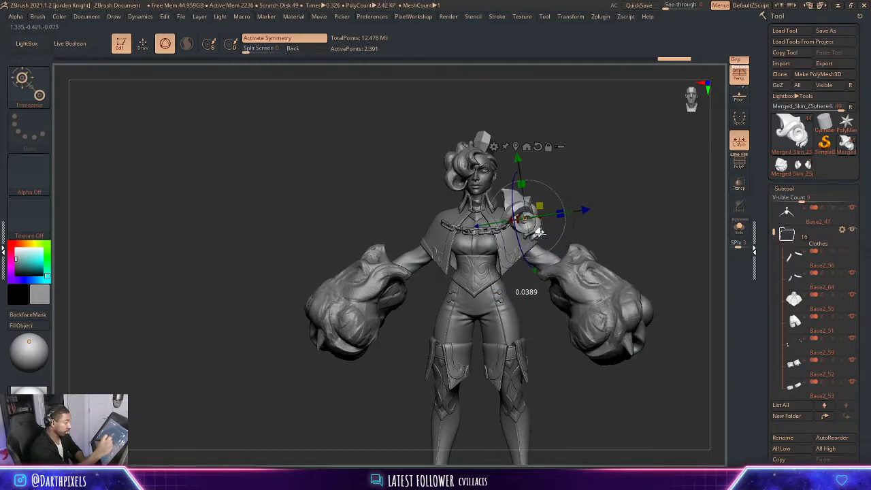
{"action": "left_click_drag", "start_coordinate": [537, 231], "coordinate": [538, 231]}
{"action": "mouse_move", "coordinate": [607, 226]}
{"action": "left_mouse_down"}
{"action": "mouse_move", "coordinate": [521, 213]}
{"action": "mouse_move", "coordinate": [615, 227]}
{"action": "left_mouse_up"}
{"action": "key", "text": "ctrl+z"}
{"action": "key", "text": "ctrl+z"}
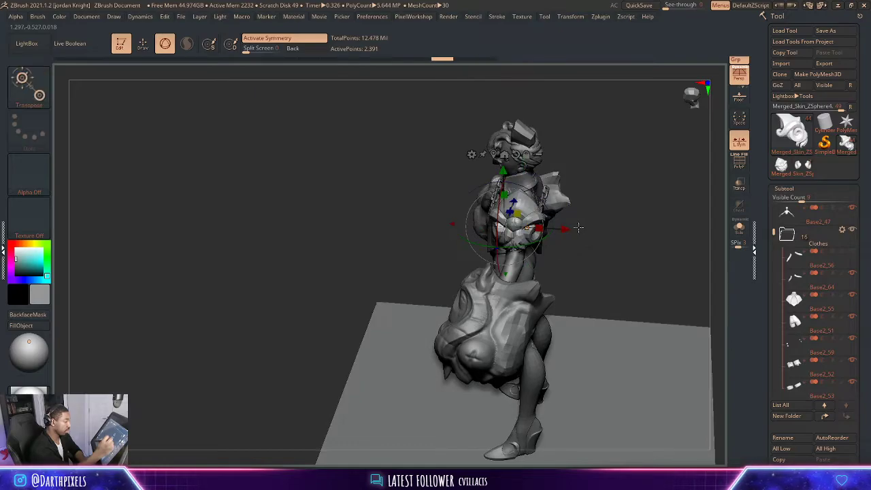
- Turn symmetry off, realign the gizmo on the pauldron and check its placement on the left shoulder from the front
{"action": "left_click_drag", "start_coordinate": [615, 165], "coordinate": [662, 270], "text": "alt"}
{"action": "left_click", "coordinate": [531, 217], "text": "alt"}
{"action": "left_click_drag", "start_coordinate": [652, 213], "coordinate": [568, 212]}
{"action": "left_click_drag", "start_coordinate": [434, 283], "coordinate": [495, 274]}
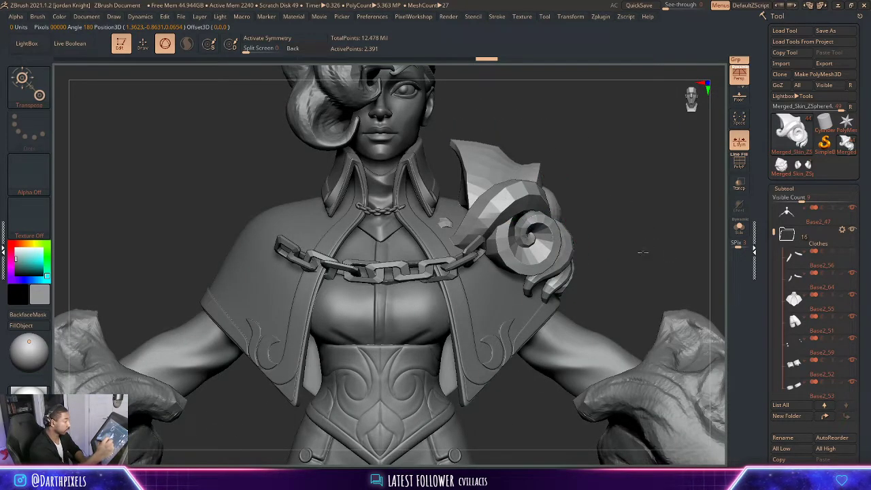
{"action": "left_click_drag", "start_coordinate": [642, 252], "coordinate": [583, 182], "text": "alt"}
- Scale the whole pauldron down slightly to about 0.98 of its size
{"action": "key", "text": "q"}
{"action": "key", "text": "space"}
{"action": "left_click_drag", "start_coordinate": [550, 151], "coordinate": [559, 149]}
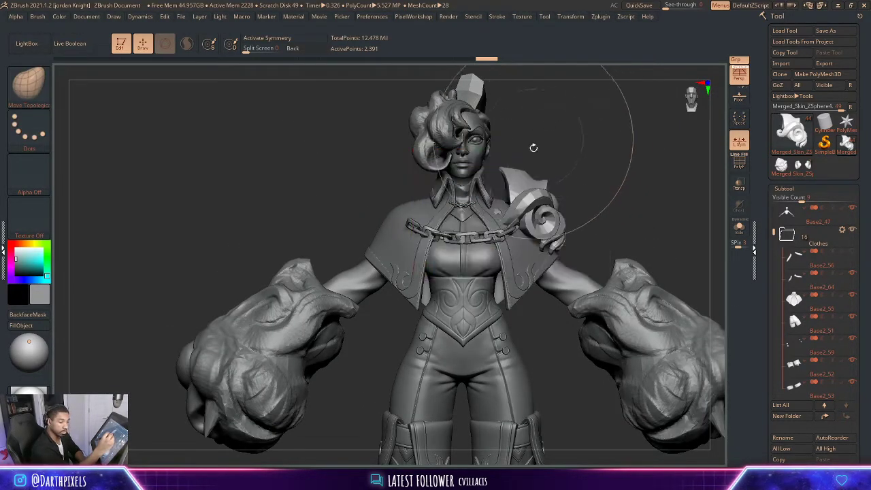
{"action": "key", "text": "r"}
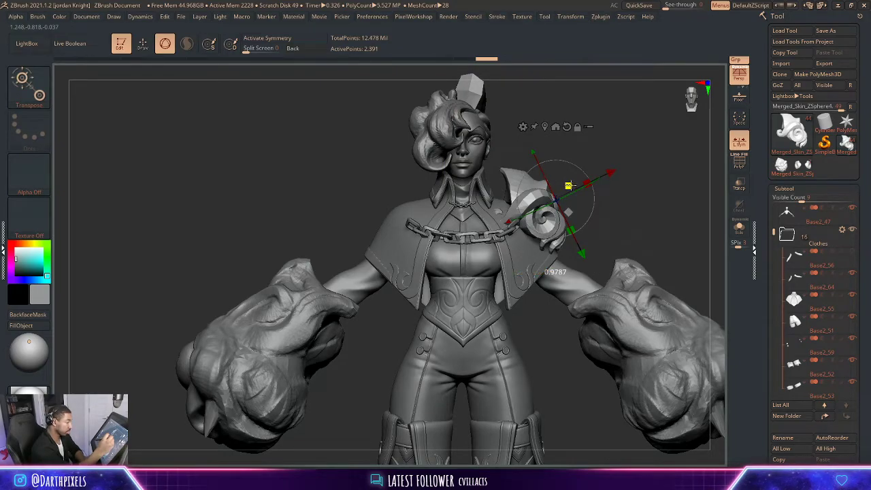
{"action": "left_click_drag", "start_coordinate": [568, 186], "coordinate": [569, 187]}
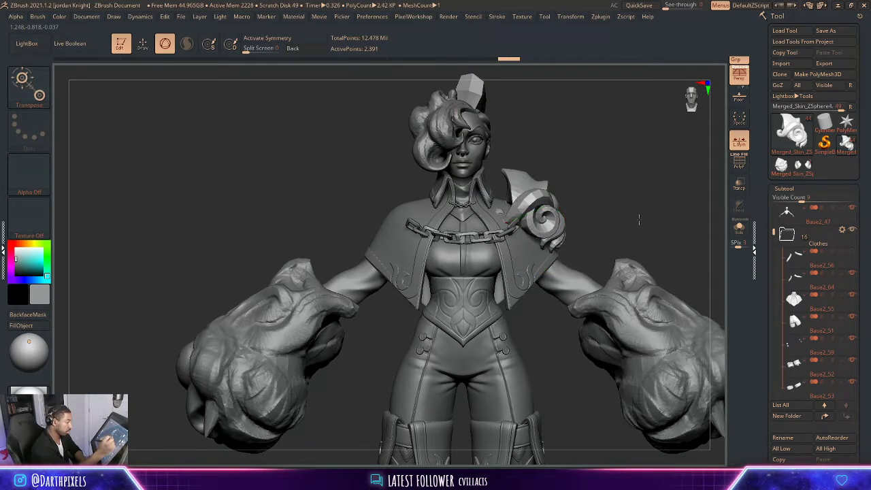
- Return to the Move Topological brush, adjust its size and nudge the band above the pauldron's front spiral with symmetry off
{"action": "mouse_move", "coordinate": [637, 218]}
{"action": "left_mouse_down"}
{"action": "mouse_move", "coordinate": [612, 190]}
{"action": "mouse_move", "coordinate": [624, 197]}
{"action": "mouse_move", "coordinate": [605, 201]}
{"action": "mouse_move", "coordinate": [651, 189]}
{"action": "mouse_move", "coordinate": [622, 210]}
{"action": "left_mouse_up"}
{"action": "key", "text": "q"}
{"action": "mouse_move", "coordinate": [639, 218]}
{"action": "left_mouse_down", "text": "alt"}
{"action": "mouse_move", "coordinate": [684, 279]}
{"action": "mouse_move", "coordinate": [735, 153]}
{"action": "left_mouse_up", "text": "alt"}
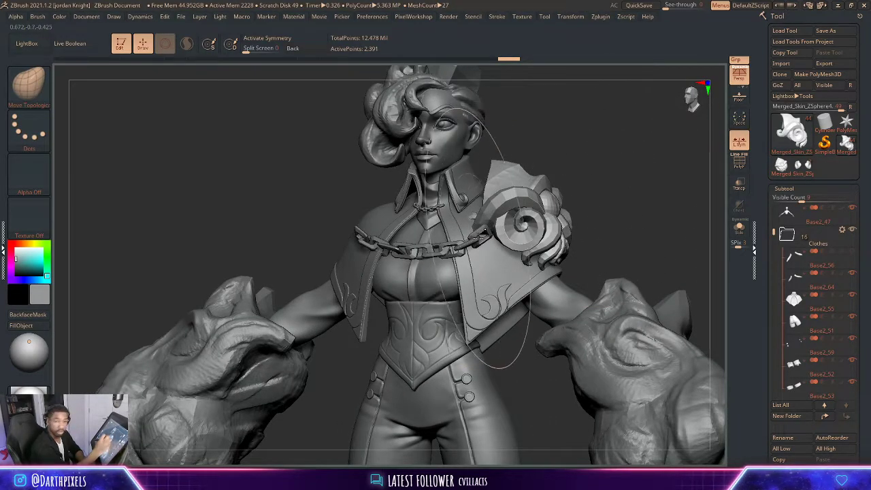
{"action": "key", "text": "space"}
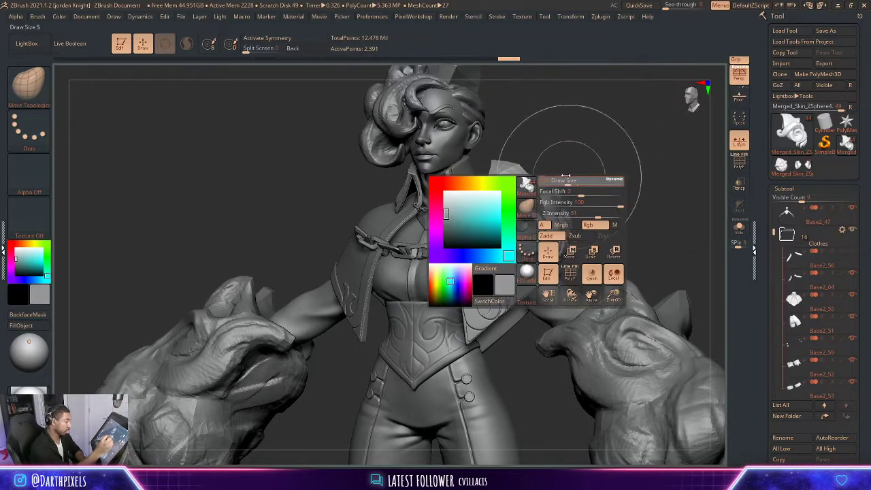
{"action": "mouse_move", "coordinate": [579, 169]}
{"action": "left_mouse_down", "text": "alt"}
{"action": "mouse_move", "coordinate": [618, 179]}
{"action": "mouse_move", "coordinate": [573, 164]}
{"action": "left_mouse_up", "text": "alt"}
{"action": "key", "text": "space"}
{"action": "key", "text": "space"}
{"action": "left_click_drag", "start_coordinate": [507, 198], "coordinate": [502, 198]}
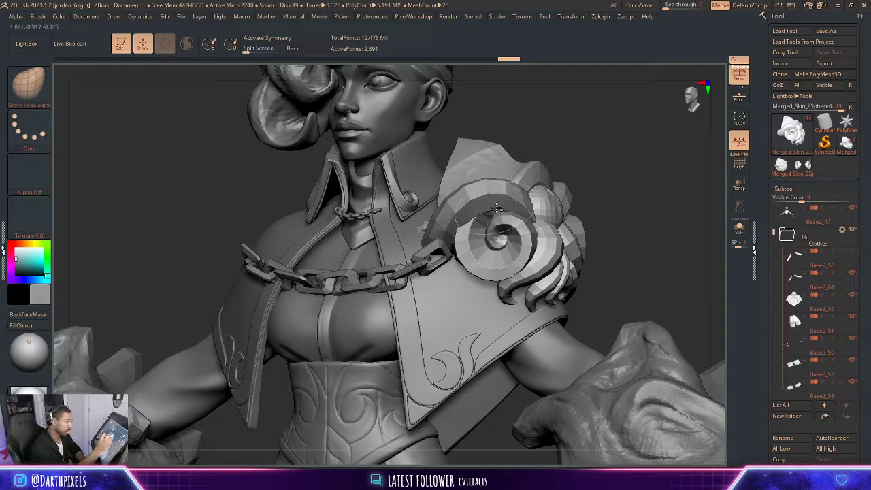
- Turn symmetry on, resize the brush and refine the curved band and spiral curl on the pauldron's front
{"action": "key", "text": "x"}
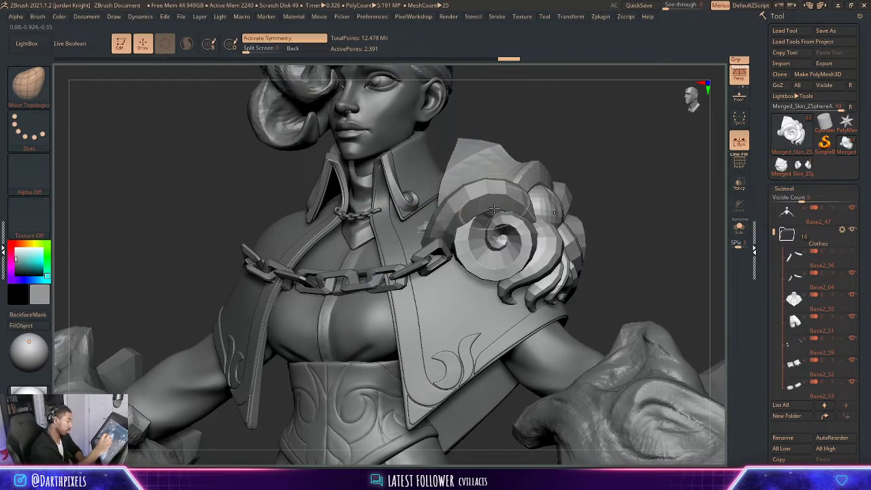
{"action": "key", "text": "x"}
{"action": "key", "text": "space"}
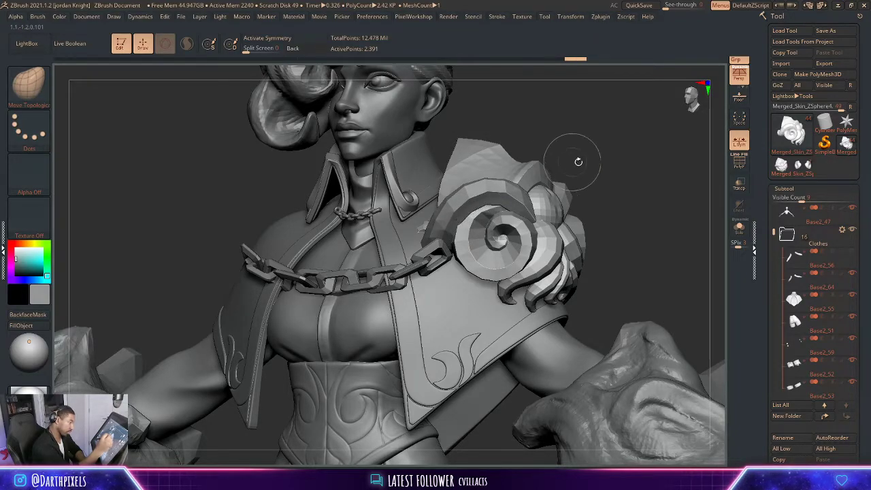
{"action": "mouse_move", "coordinate": [564, 165]}
{"action": "left_mouse_down", "text": "alt"}
{"action": "mouse_move", "coordinate": [555, 178]}
{"action": "mouse_move", "coordinate": [589, 175]}
{"action": "mouse_move", "coordinate": [575, 167]}
{"action": "mouse_move", "coordinate": [493, 203]}
{"action": "mouse_move", "coordinate": [578, 187]}
{"action": "left_mouse_up", "text": "alt"}
{"action": "key", "text": "x"}
{"action": "left_click_drag", "start_coordinate": [566, 164], "coordinate": [559, 155]}
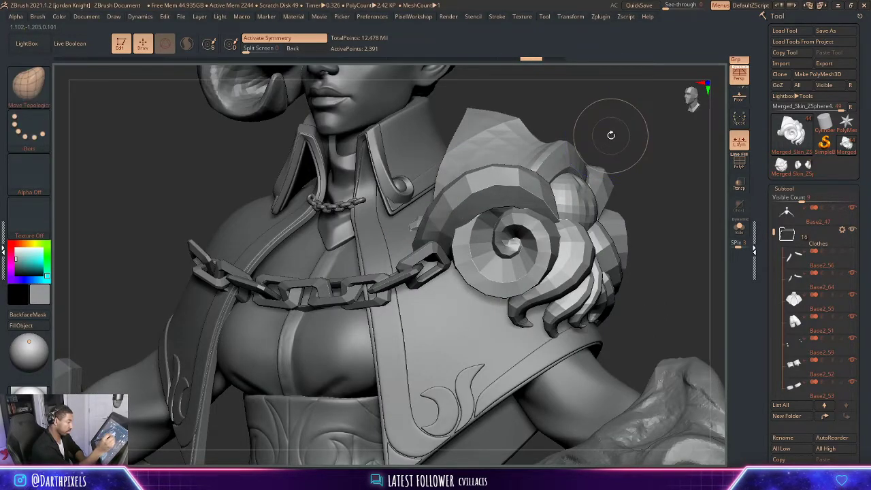
{"action": "left_click_drag", "start_coordinate": [610, 134], "coordinate": [632, 123]}
{"action": "key", "text": "space"}
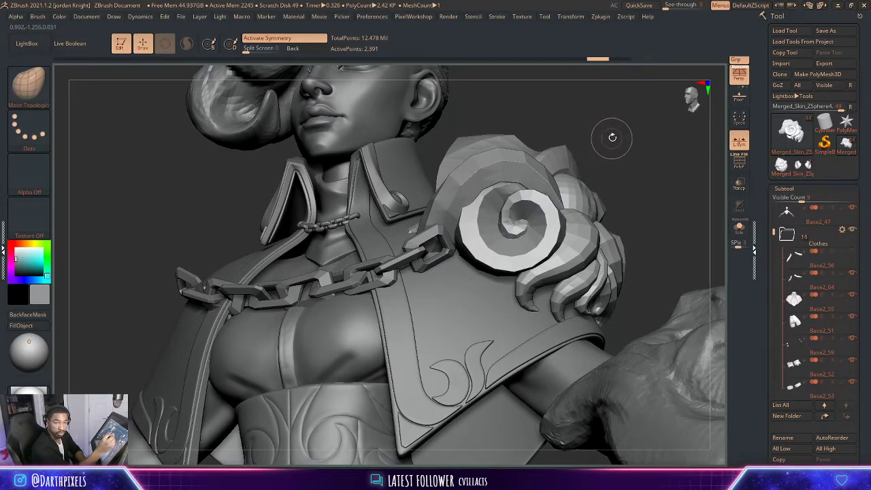
{"action": "left_click_drag", "start_coordinate": [606, 142], "coordinate": [488, 176]}
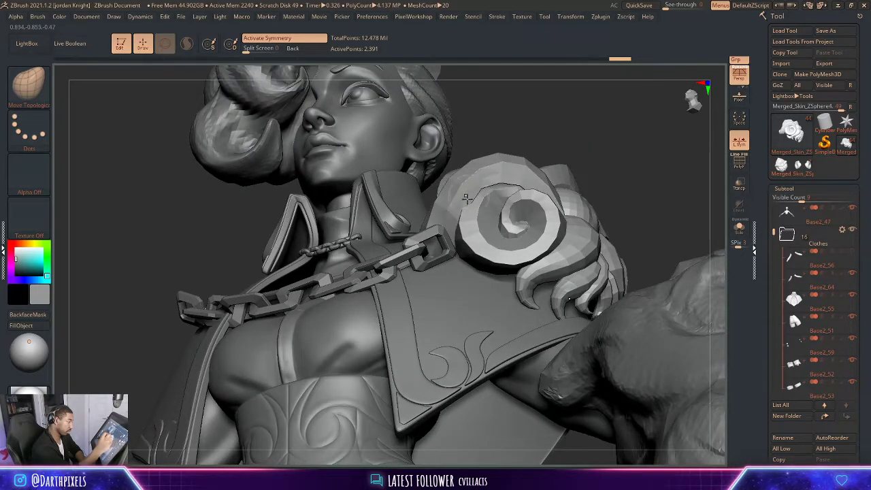
- Raise the pauldron by one subdivision level and inspect its fit on the character from the side and front
{"action": "left_click_drag", "start_coordinate": [578, 138], "coordinate": [605, 192], "text": "alt"}
{"action": "key", "text": "space"}
{"action": "left_click_drag", "start_coordinate": [564, 171], "coordinate": [577, 183], "text": "alt"}
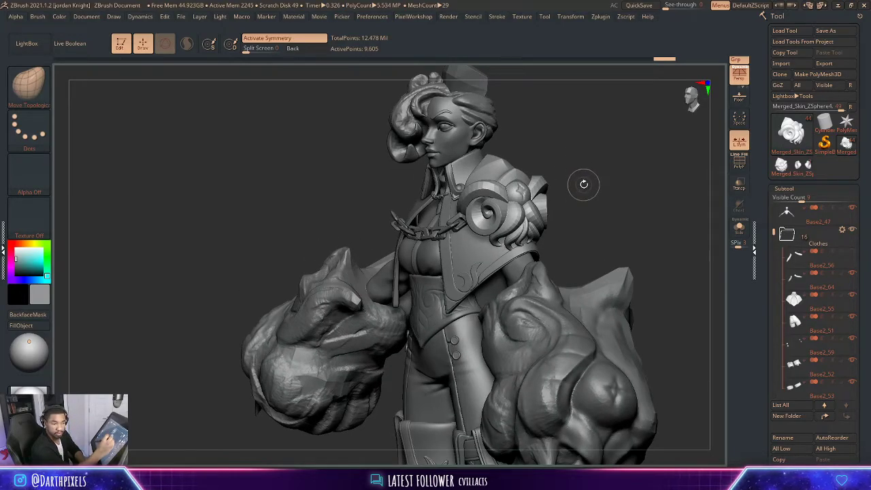
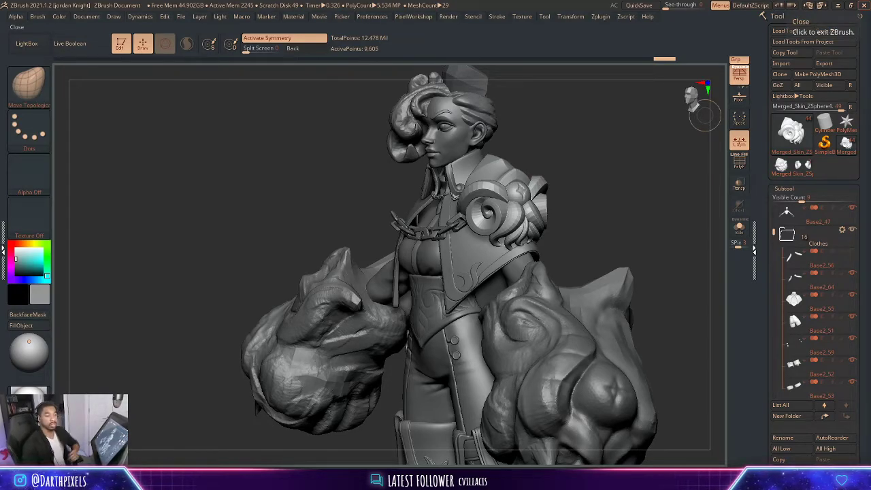
{"action": "left_click_drag", "start_coordinate": [586, 169], "coordinate": [553, 180]}
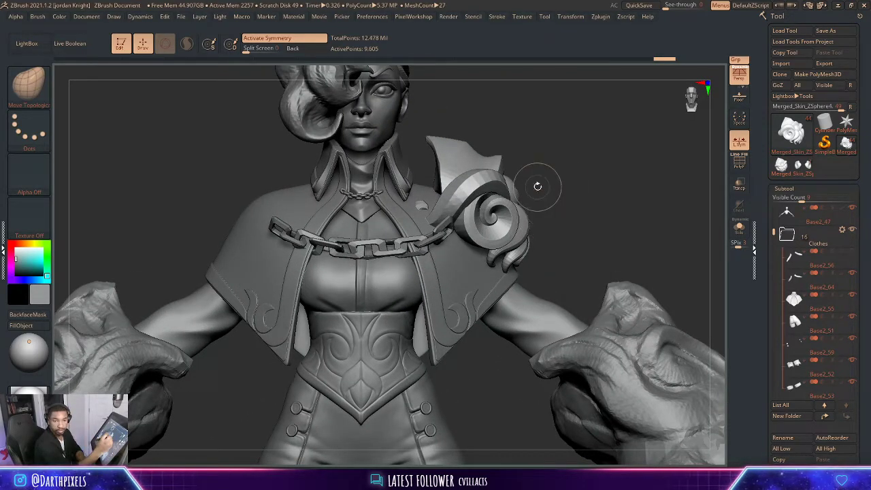
{"action": "mouse_move", "coordinate": [576, 159]}
{"action": "left_mouse_down"}
{"action": "mouse_move", "coordinate": [561, 175]}
{"action": "mouse_move", "coordinate": [570, 174]}
{"action": "mouse_move", "coordinate": [518, 191]}
{"action": "left_mouse_up"}
- Hide the shawl_puff1_1 and shawl_puff1 trim subtools, and select the cape subtool Base2_55
{"action": "left_click", "coordinate": [416, 212], "text": "alt"}
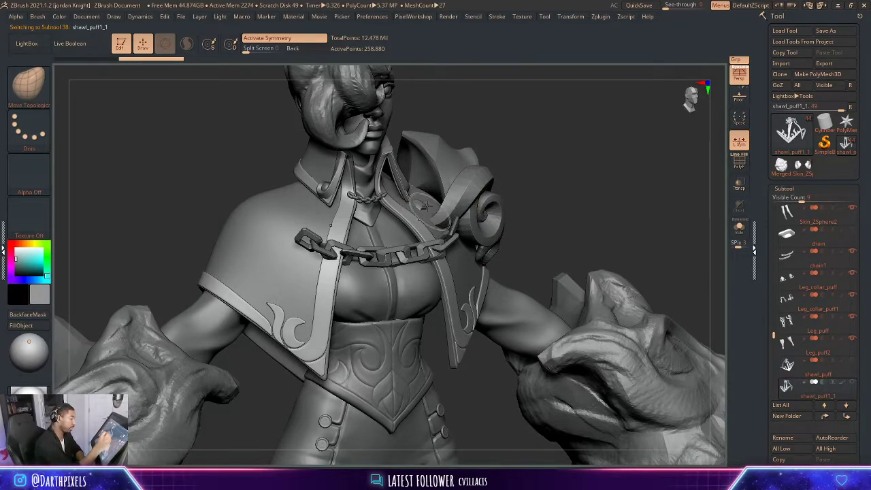
{"action": "left_click", "coordinate": [407, 186], "text": "alt"}
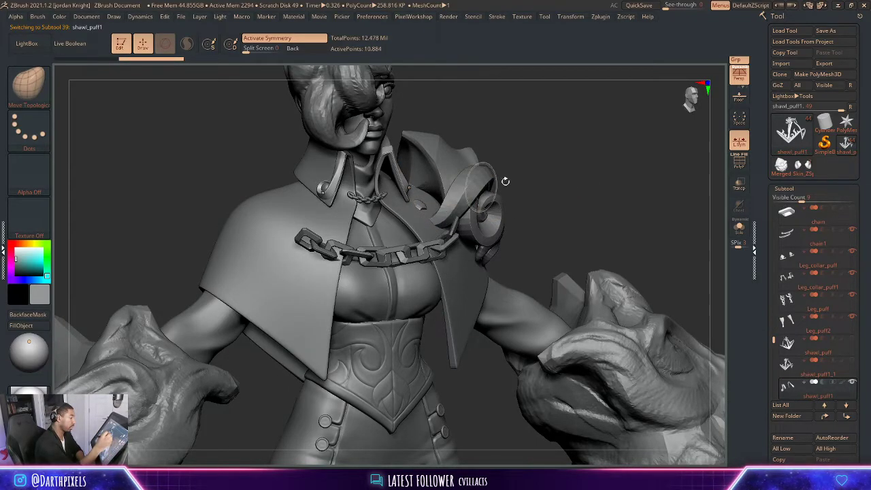
{"action": "left_click", "coordinate": [849, 383]}
{"action": "left_click", "coordinate": [418, 220], "text": "alt"}
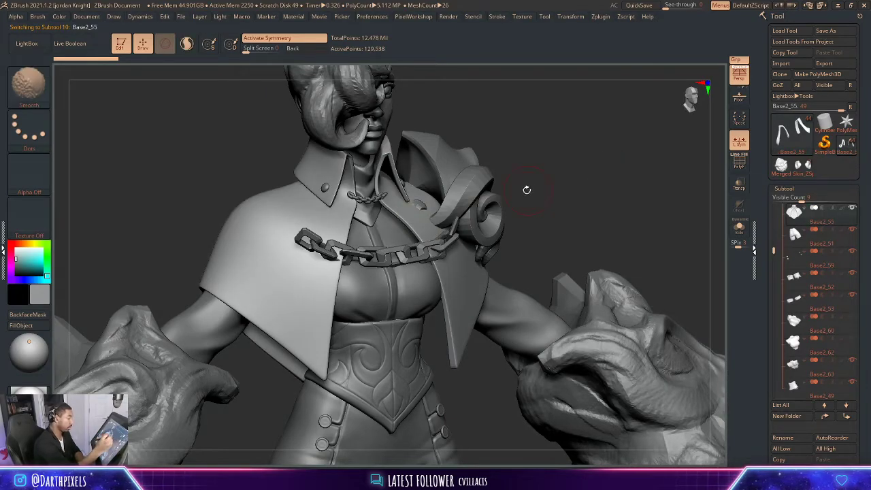
- Lower the cape to its lowest subdivision level, resize the brush and reshape its front opening edges symmetrically
{"action": "key", "text": "shift+d"}
{"action": "key", "text": "shift+d"}
{"action": "key", "text": "shift+d"}
{"action": "key", "text": "space"}
{"action": "mouse_move", "coordinate": [515, 154]}
{"action": "left_mouse_down"}
{"action": "mouse_move", "coordinate": [587, 147]}
{"action": "mouse_move", "coordinate": [527, 155]}
{"action": "left_mouse_up"}
{"action": "key", "text": "space"}
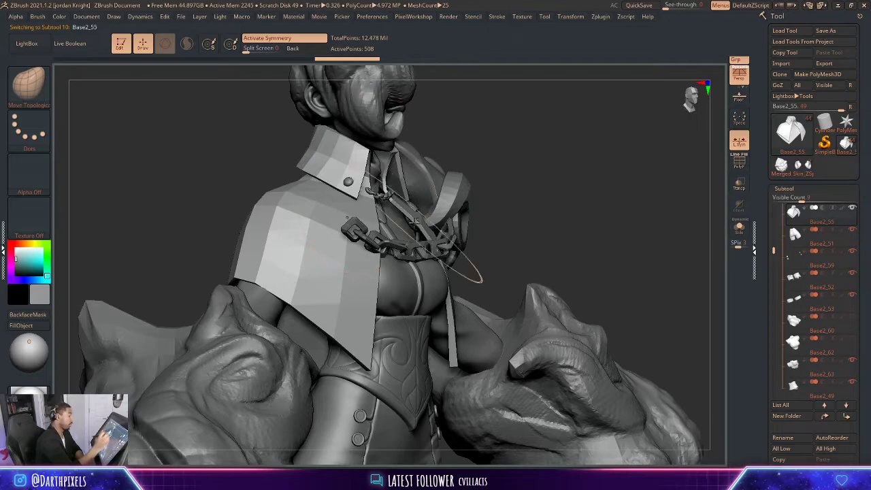
{"action": "left_click_drag", "start_coordinate": [544, 193], "coordinate": [496, 197]}
{"action": "key", "text": "space"}
{"action": "mouse_move", "coordinate": [449, 258]}
{"action": "left_mouse_down"}
{"action": "mouse_move", "coordinate": [460, 257]}
{"action": "mouse_move", "coordinate": [434, 285]}
{"action": "left_mouse_up"}
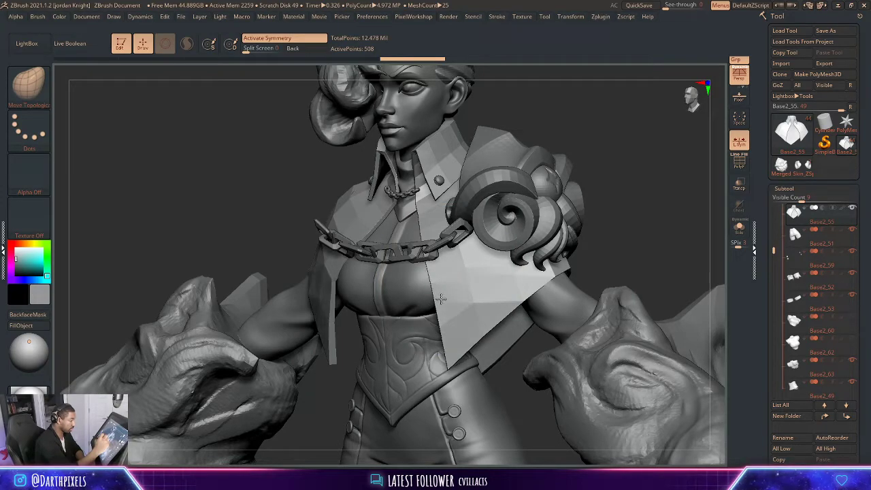
- Adjust the brush size and refine the cape's front edges beneath the collar and chain
{"action": "left_click_drag", "start_coordinate": [623, 161], "coordinate": [659, 168]}
{"action": "mouse_move", "coordinate": [597, 163]}
{"action": "left_mouse_down", "text": "alt"}
{"action": "mouse_move", "coordinate": [562, 170]}
{"action": "mouse_move", "coordinate": [580, 171]}
{"action": "mouse_move", "coordinate": [560, 174]}
{"action": "mouse_move", "coordinate": [537, 211]}
{"action": "mouse_move", "coordinate": [389, 244]}
{"action": "left_mouse_up", "text": "alt"}
{"action": "key", "text": "space"}
{"action": "left_click_drag", "start_coordinate": [510, 139], "coordinate": [562, 136]}
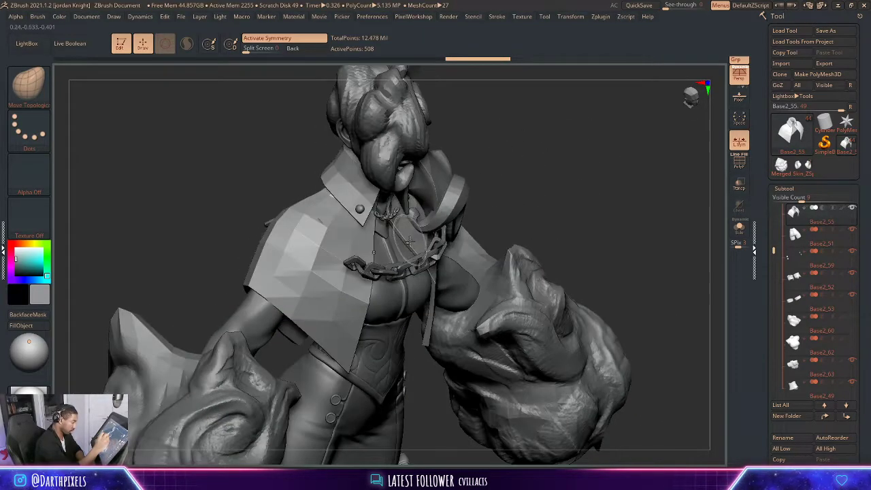
{"action": "mouse_move", "coordinate": [528, 166]}
{"action": "left_mouse_down"}
{"action": "mouse_move", "coordinate": [565, 159]}
{"action": "mouse_move", "coordinate": [524, 163]}
{"action": "left_mouse_up"}
{"action": "left_click_drag", "start_coordinate": [524, 163], "coordinate": [498, 146], "text": "alt"}
{"action": "left_click_drag", "start_coordinate": [503, 181], "coordinate": [491, 177], "text": "alt"}
- Reshape the cape's shoulder silhouette symmetrically from the front and back
{"action": "right_click", "coordinate": [331, 203]}
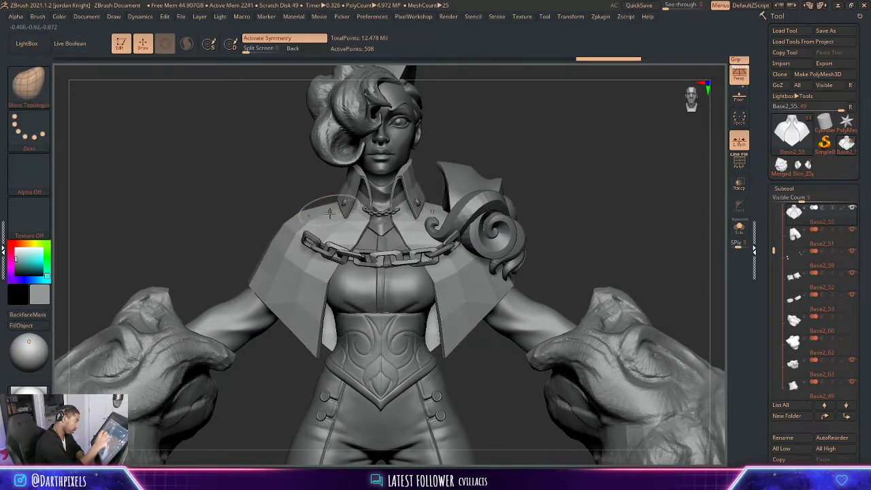
{"action": "left_click_drag", "start_coordinate": [332, 200], "coordinate": [320, 204]}
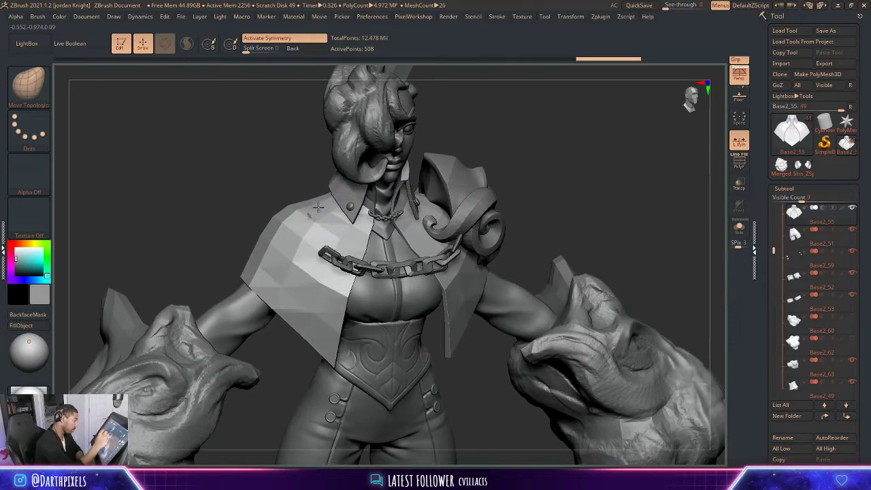
{"action": "left_click_drag", "start_coordinate": [575, 147], "coordinate": [486, 143]}
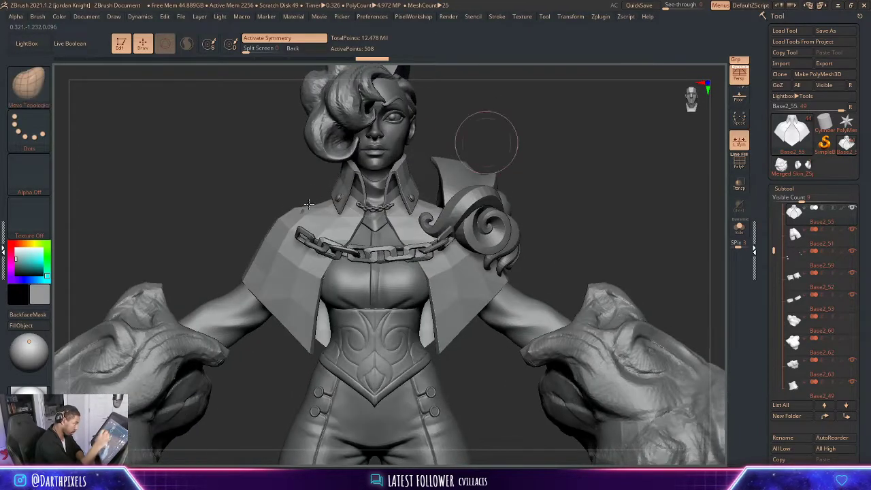
{"action": "right_click", "coordinate": [307, 206]}
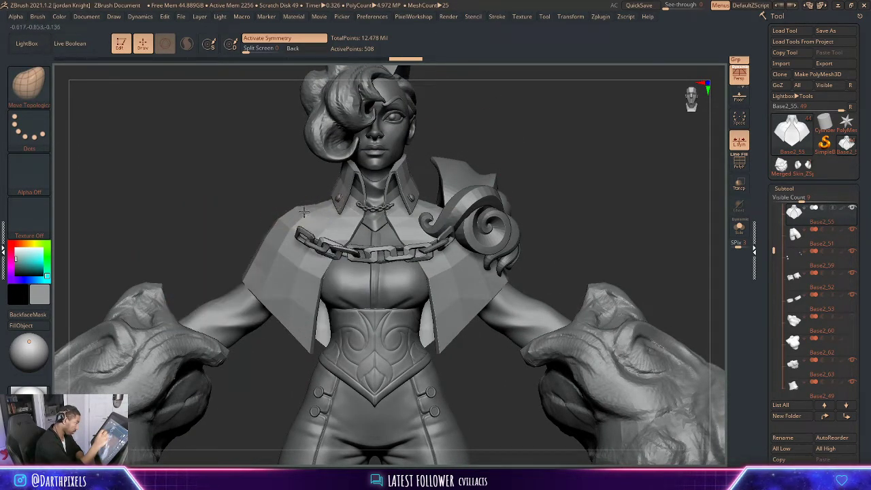
{"action": "left_click_drag", "start_coordinate": [297, 197], "coordinate": [389, 190]}
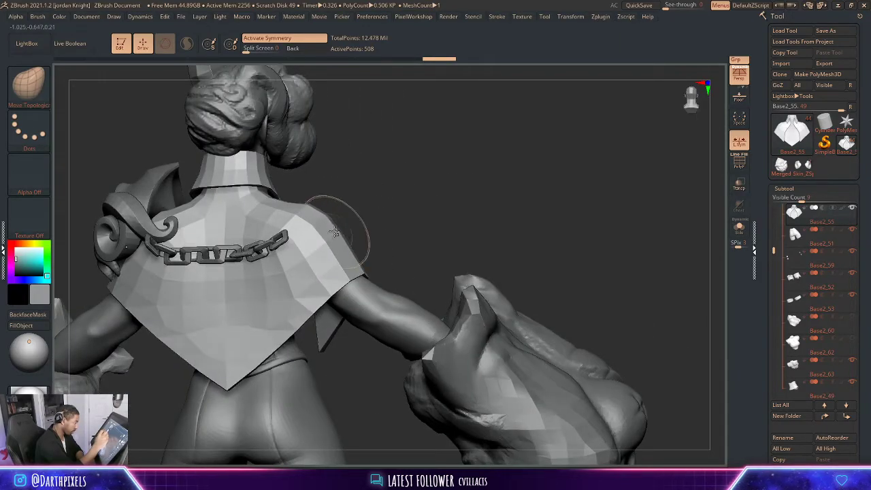
{"action": "mouse_move", "coordinate": [358, 213]}
{"action": "right_mouse_down"}
{"action": "mouse_move", "coordinate": [388, 204]}
{"action": "mouse_move", "coordinate": [315, 247]}
{"action": "mouse_move", "coordinate": [347, 232]}
{"action": "mouse_move", "coordinate": [361, 297]}
{"action": "mouse_move", "coordinate": [350, 310]}
{"action": "mouse_move", "coordinate": [352, 280]}
{"action": "mouse_move", "coordinate": [336, 311]}
{"action": "mouse_move", "coordinate": [338, 235]}
{"action": "right_mouse_up"}
- Show the cape's polyframe and adjust how its side drapes over the upper arm
{"action": "key", "text": "shift+f"}
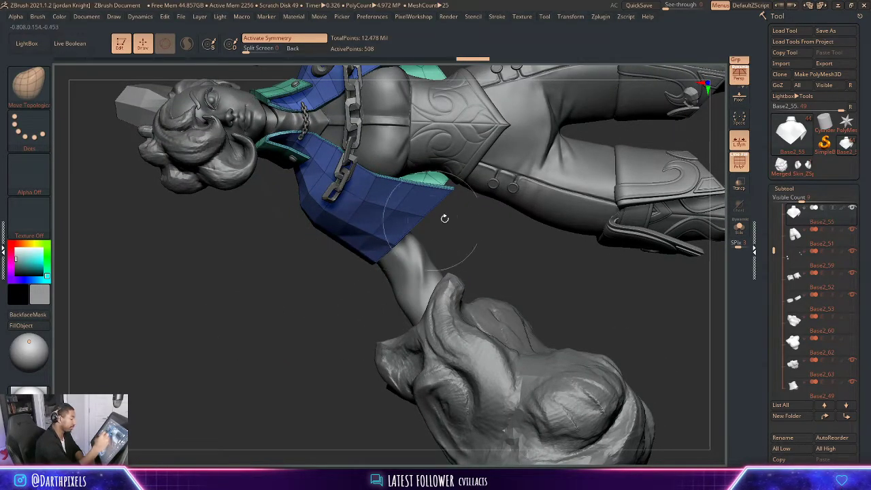
{"action": "right_click_drag", "start_coordinate": [444, 218], "coordinate": [440, 257]}
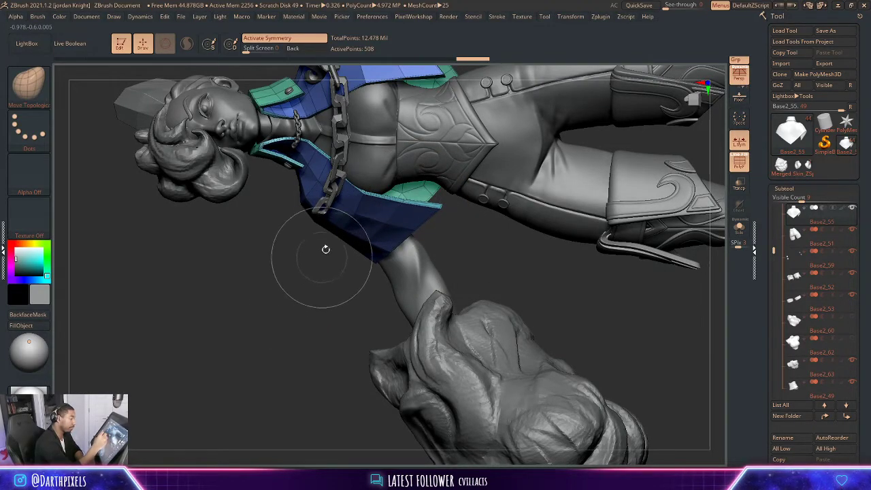
{"action": "mouse_move", "coordinate": [381, 228]}
{"action": "right_mouse_down"}
{"action": "mouse_move", "coordinate": [417, 163]}
{"action": "mouse_move", "coordinate": [479, 177]}
{"action": "mouse_move", "coordinate": [414, 186]}
{"action": "right_mouse_up"}
{"action": "key", "text": "shift+f"}
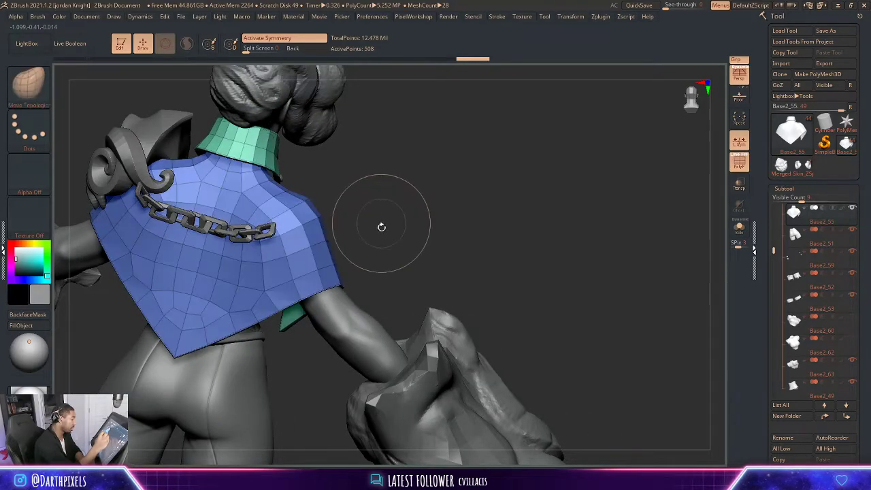
{"action": "mouse_move", "coordinate": [381, 225]}
{"action": "right_mouse_down"}
{"action": "mouse_move", "coordinate": [342, 260]}
{"action": "mouse_move", "coordinate": [363, 235]}
{"action": "mouse_move", "coordinate": [359, 209]}
{"action": "mouse_move", "coordinate": [375, 205]}
{"action": "right_mouse_up"}
{"action": "right_click", "coordinate": [360, 210]}
{"action": "right_click", "coordinate": [376, 205]}
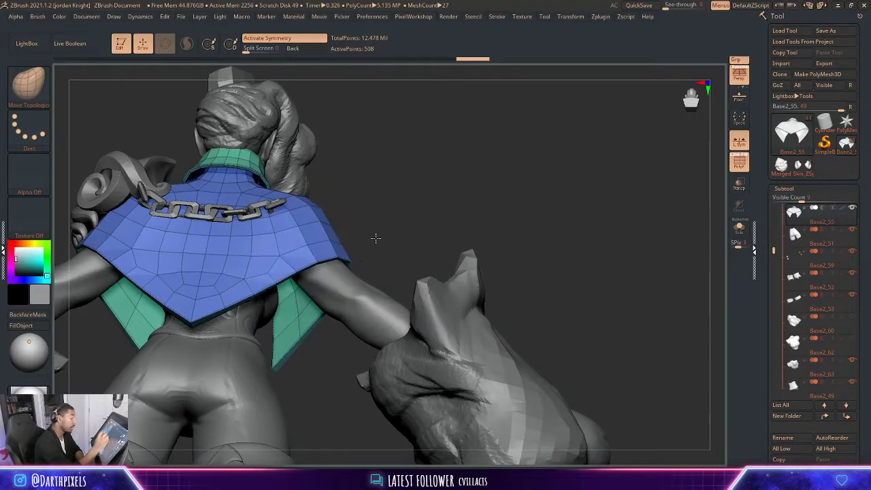
- Move the cape's lower corner over the upper arm at the back with a much smaller brush
{"action": "right_click_drag", "start_coordinate": [377, 237], "coordinate": [353, 268], "text": "ctrl"}
{"action": "right_click", "coordinate": [351, 267]}
{"action": "left_click_drag", "start_coordinate": [352, 266], "coordinate": [348, 267]}
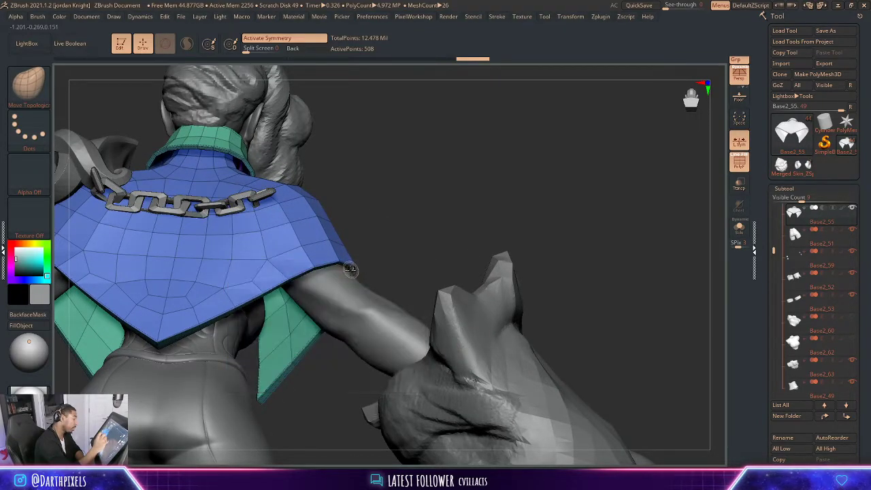
{"action": "left_click", "coordinate": [277, 314], "text": "ctrl+shift"}
{"action": "left_click", "coordinate": [335, 264], "text": "ctrl+shift"}
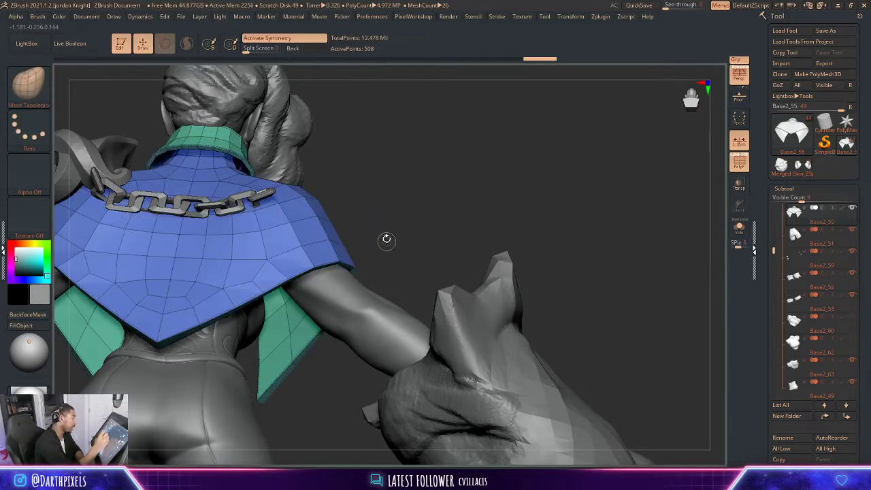
{"action": "right_click_drag", "start_coordinate": [387, 238], "coordinate": [326, 233]}
{"action": "key", "text": "space"}
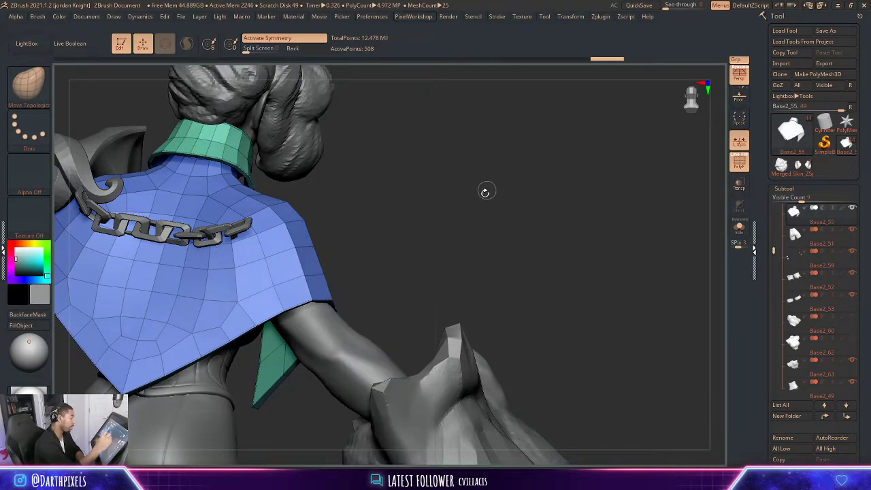
- Refine the cape's side drape over the upper arm and its pointed front corners from the front
{"action": "right_click_drag", "start_coordinate": [484, 190], "coordinate": [214, 276]}
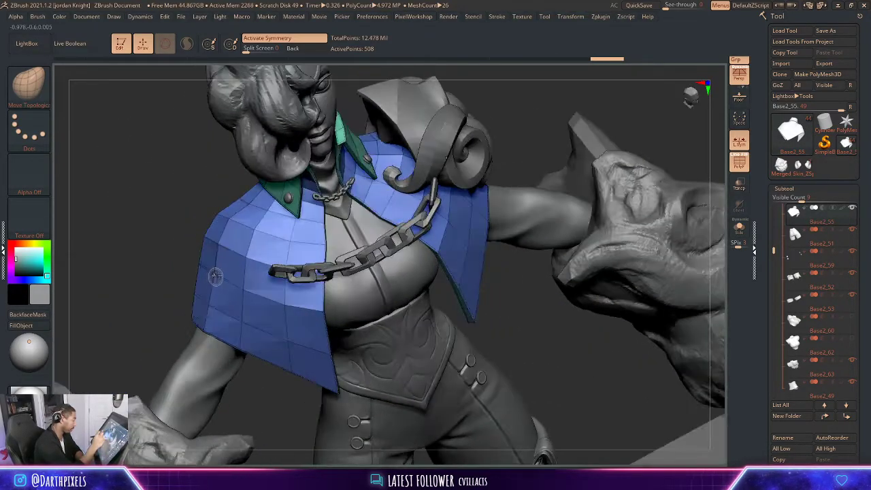
{"action": "right_click_drag", "start_coordinate": [147, 279], "coordinate": [200, 241]}
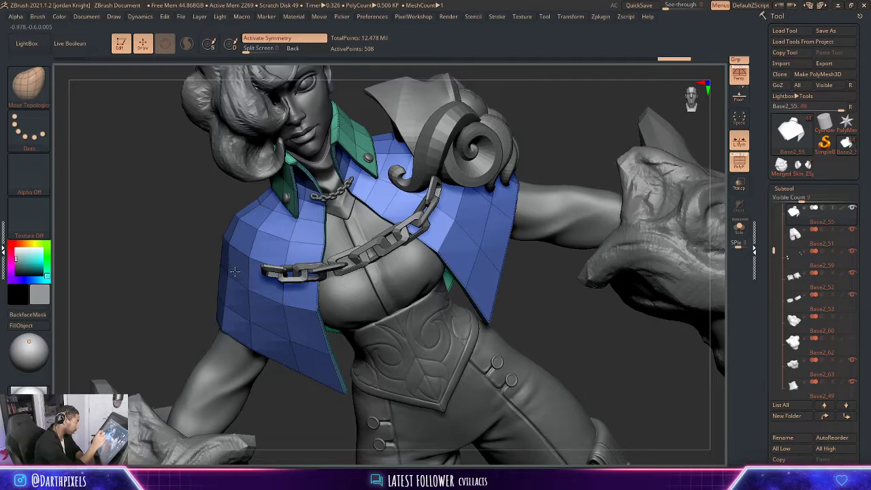
{"action": "left_click_drag", "start_coordinate": [154, 311], "coordinate": [204, 380], "text": "alt"}
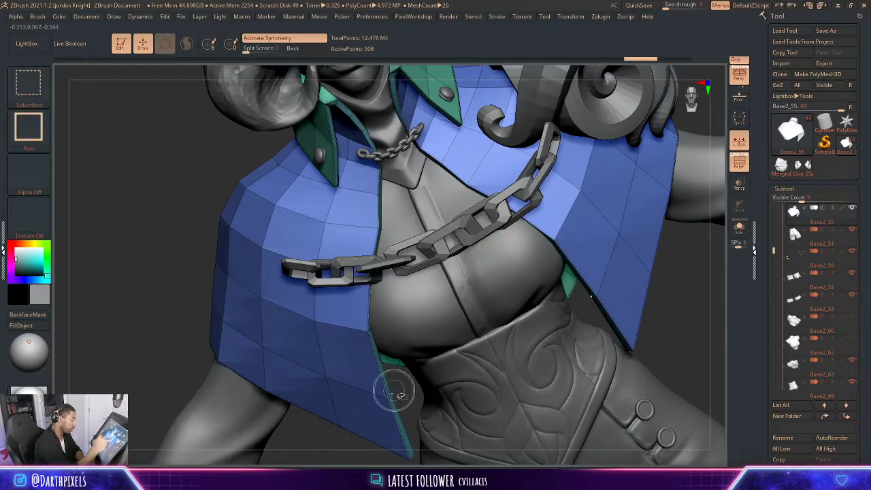
{"action": "mouse_move", "coordinate": [400, 404]}
{"action": "left_mouse_down", "text": "alt"}
{"action": "mouse_move", "coordinate": [381, 313]}
{"action": "mouse_move", "coordinate": [345, 411]}
{"action": "mouse_move", "coordinate": [275, 310]}
{"action": "left_mouse_up", "text": "alt"}
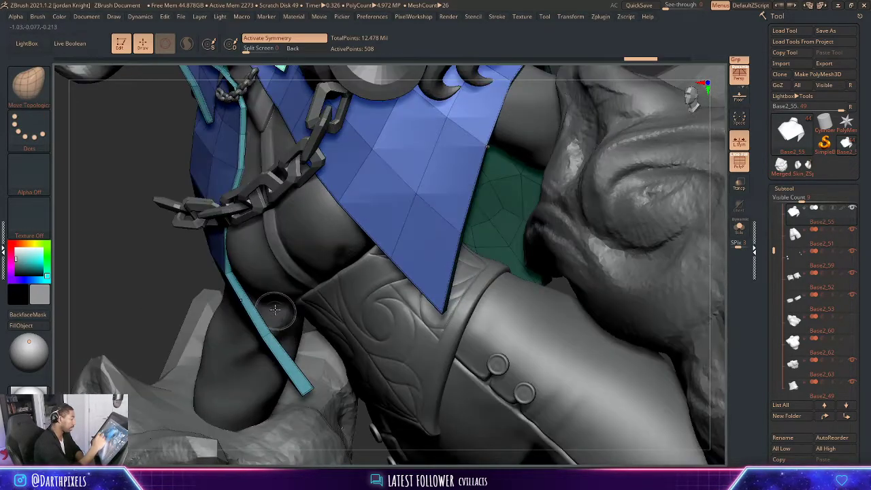
- Isolate the cape's inner polygroup, mask it fully, and bring the rest of the cape back into view
{"action": "left_click", "coordinate": [500, 208], "text": "ctrl+shift"}
{"action": "mouse_move", "coordinate": [157, 305]}
{"action": "left_mouse_down"}
{"action": "mouse_move", "coordinate": [199, 285]}
{"action": "mouse_move", "coordinate": [205, 262]}
{"action": "left_mouse_up"}
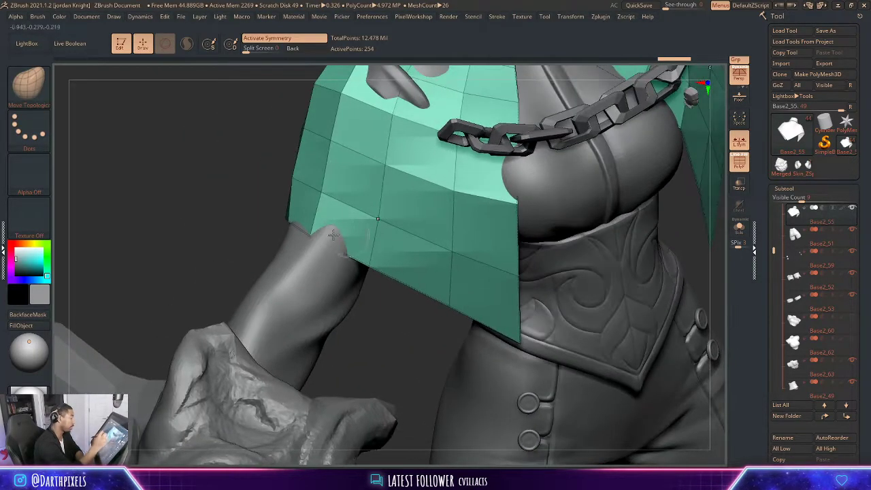
{"action": "right_click_drag", "start_coordinate": [179, 230], "coordinate": [165, 265], "text": "ctrl"}
{"action": "left_click_drag", "start_coordinate": [306, 177], "coordinate": [243, 281], "text": "alt"}
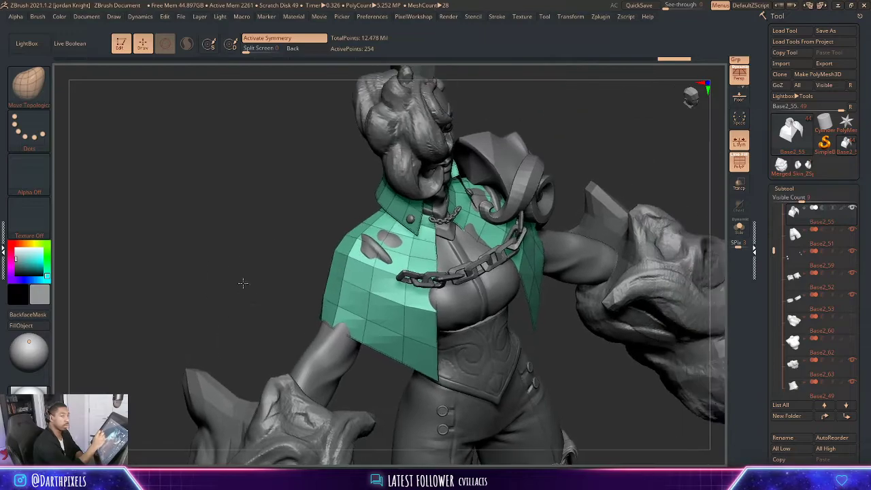
{"action": "right_click_drag", "start_coordinate": [245, 251], "coordinate": [303, 195], "text": "ctrl"}
{"action": "mouse_move", "coordinate": [282, 172]}
{"action": "left_mouse_down", "text": "ctrl"}
{"action": "mouse_move", "coordinate": [560, 250]}
{"action": "mouse_move", "coordinate": [587, 438]}
{"action": "left_mouse_up", "text": "ctrl"}
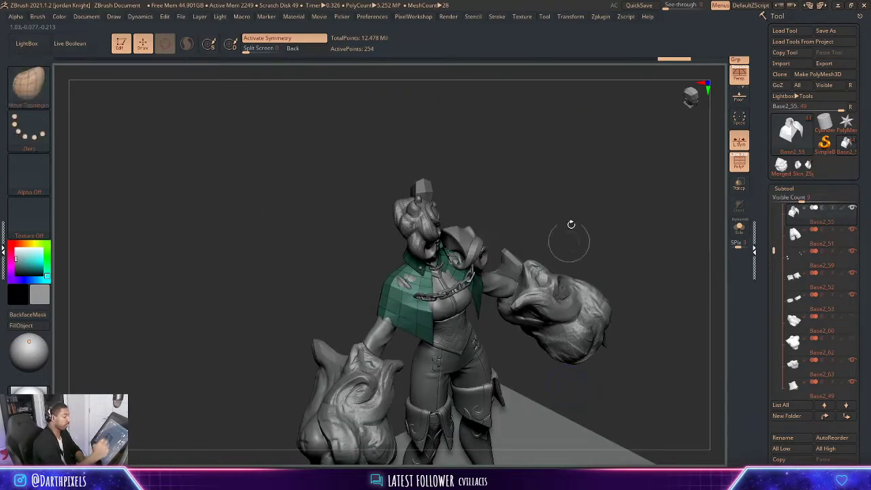
{"action": "left_click", "coordinate": [570, 202], "text": "ctrl+shift"}
{"action": "left_click_drag", "start_coordinate": [569, 198], "coordinate": [552, 171]}
{"action": "mouse_move", "coordinate": [547, 180]}
{"action": "right_mouse_down", "text": "ctrl"}
{"action": "mouse_move", "coordinate": [589, 220]}
{"action": "mouse_move", "coordinate": [269, 285]}
{"action": "right_mouse_up", "text": "ctrl"}
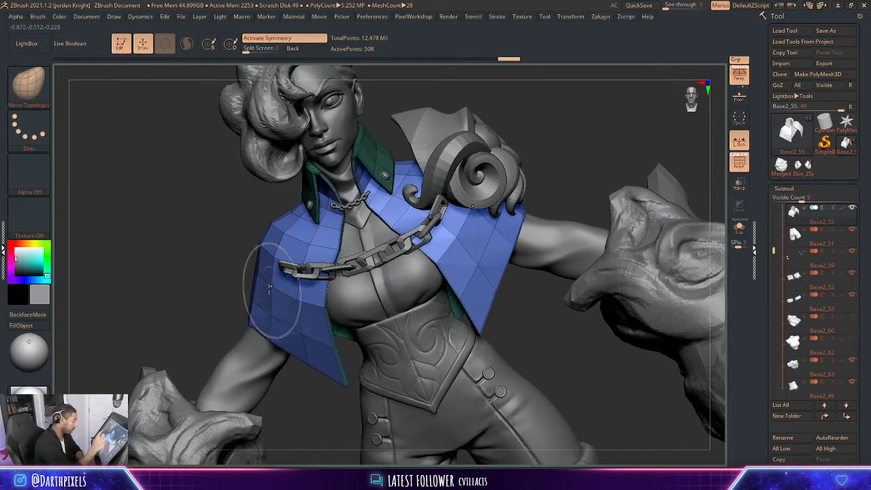
- Invert the mask onto the cape's outer shell and adjust the unmasked inner layer around the shoulders
{"action": "left_click", "coordinate": [204, 278], "text": "ctrl"}
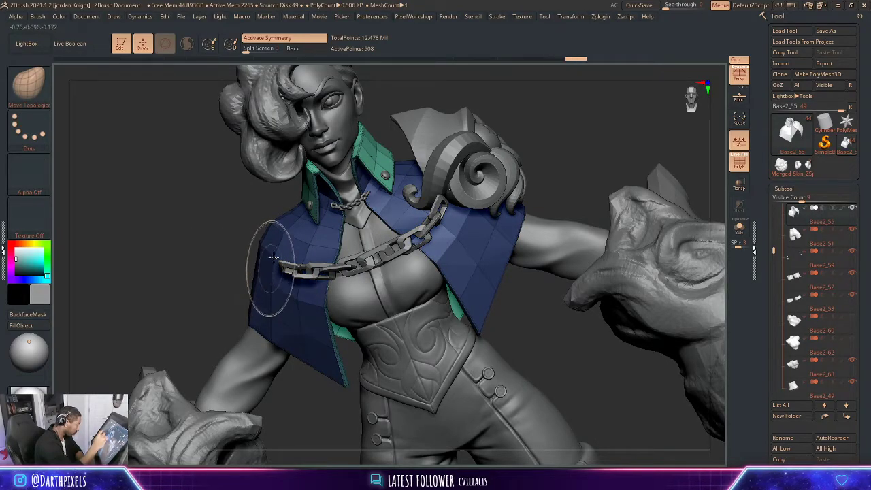
{"action": "left_click_drag", "start_coordinate": [272, 257], "coordinate": [290, 256]}
{"action": "right_click_drag", "start_coordinate": [282, 203], "coordinate": [326, 253]}
{"action": "mouse_move", "coordinate": [395, 220]}
{"action": "right_mouse_down"}
{"action": "mouse_move", "coordinate": [368, 200]}
{"action": "mouse_move", "coordinate": [530, 208]}
{"action": "mouse_move", "coordinate": [546, 178]}
{"action": "right_mouse_up"}
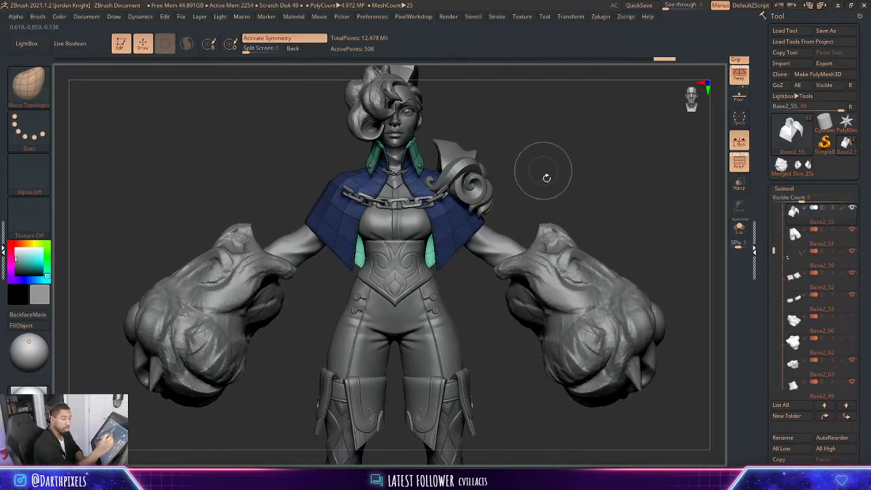
{"action": "key", "text": "shift+f"}
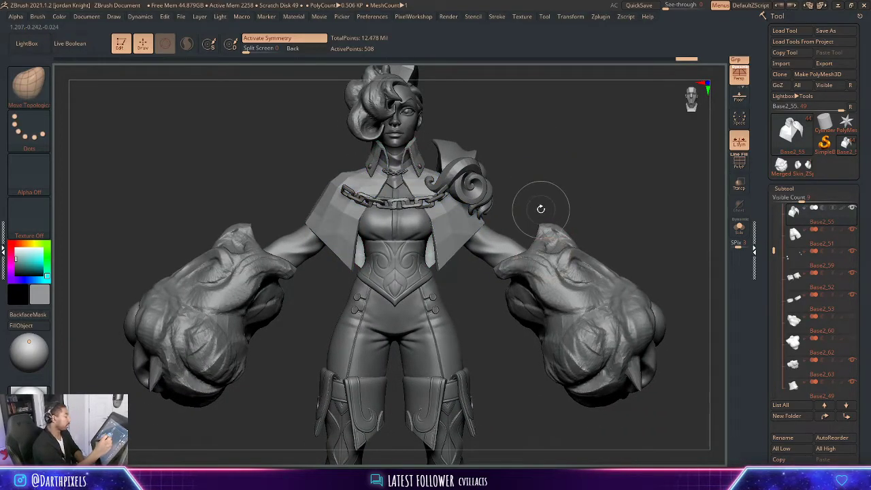
{"action": "key", "text": "shift+f"}
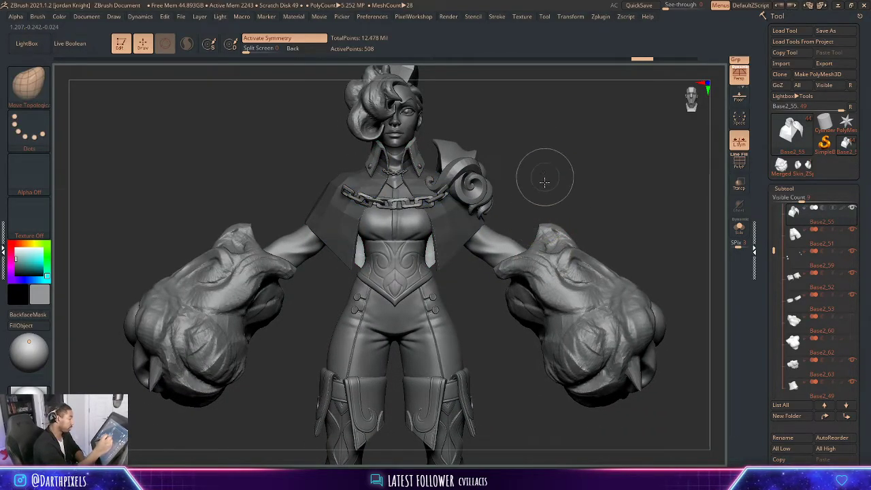
- Finish fitting the cape's layers at the sides, hide the polyframe, and raise the cape to a higher subdivision level
{"action": "right_click_drag", "start_coordinate": [544, 183], "coordinate": [544, 226], "text": "ctrl"}
{"action": "key", "text": "shift+f"}
{"action": "right_click_drag", "start_coordinate": [300, 347], "coordinate": [265, 330]}
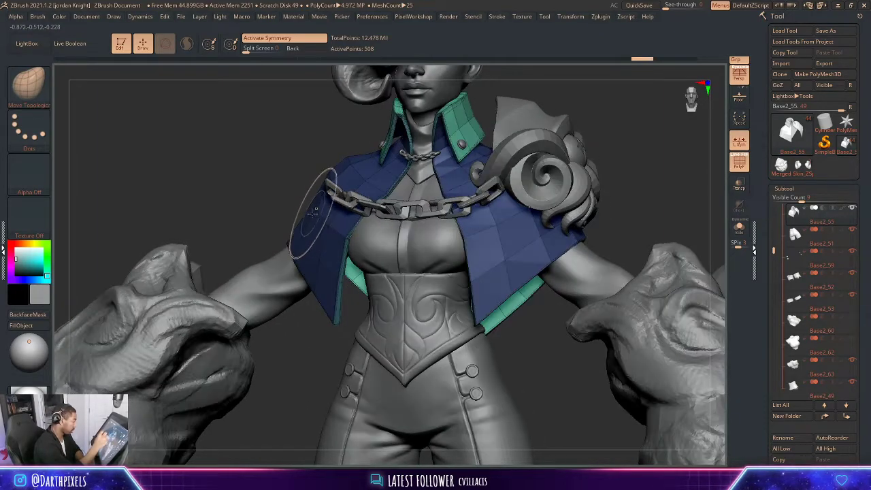
{"action": "left_click_drag", "start_coordinate": [583, 146], "coordinate": [541, 231], "text": "alt"}
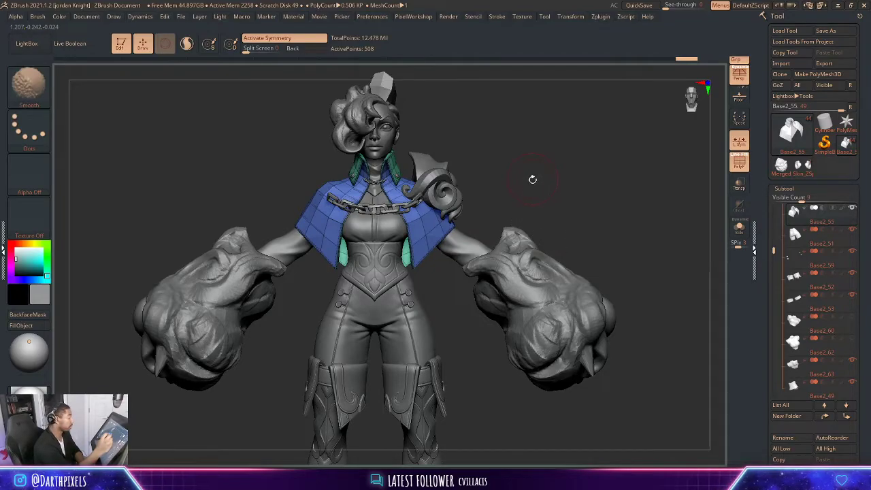
{"action": "key", "text": "shift+f"}
{"action": "left_click_drag", "start_coordinate": [533, 179], "coordinate": [589, 207]}
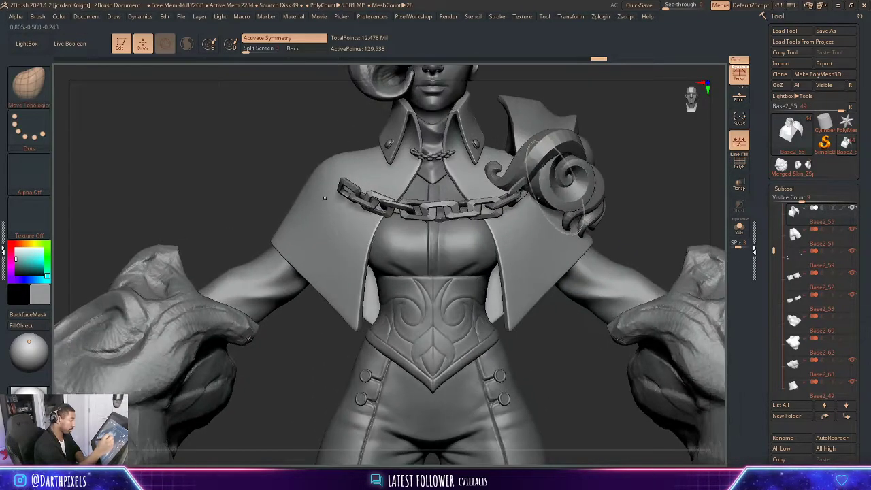
- Select the pauldron, adjust the brush size, and move its front curl above the chain
{"action": "left_click", "coordinate": [510, 177], "text": "alt"}
{"action": "key", "text": "space"}
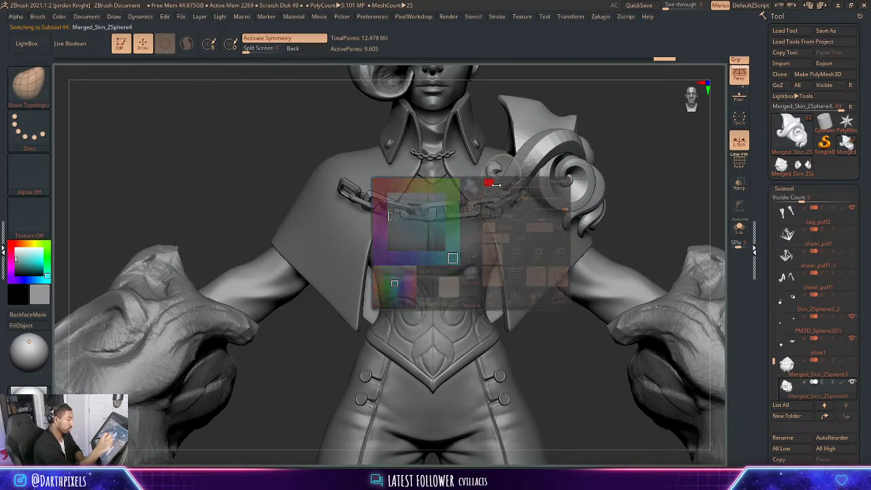
{"action": "left_click_drag", "start_coordinate": [642, 157], "coordinate": [699, 182]}
{"action": "key", "text": "space"}
{"action": "left_click_drag", "start_coordinate": [494, 175], "coordinate": [489, 180]}
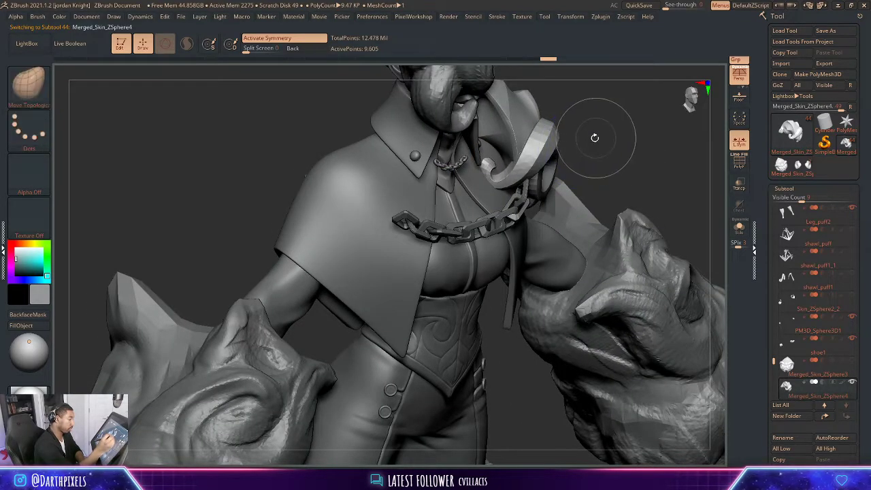
- Isolate the pauldron in Solo mode to work on its curls from above
{"action": "right_click_drag", "start_coordinate": [593, 140], "coordinate": [606, 164]}
{"action": "left_click_drag", "start_coordinate": [615, 178], "coordinate": [538, 168]}
{"action": "left_click_drag", "start_coordinate": [587, 150], "coordinate": [588, 140]}
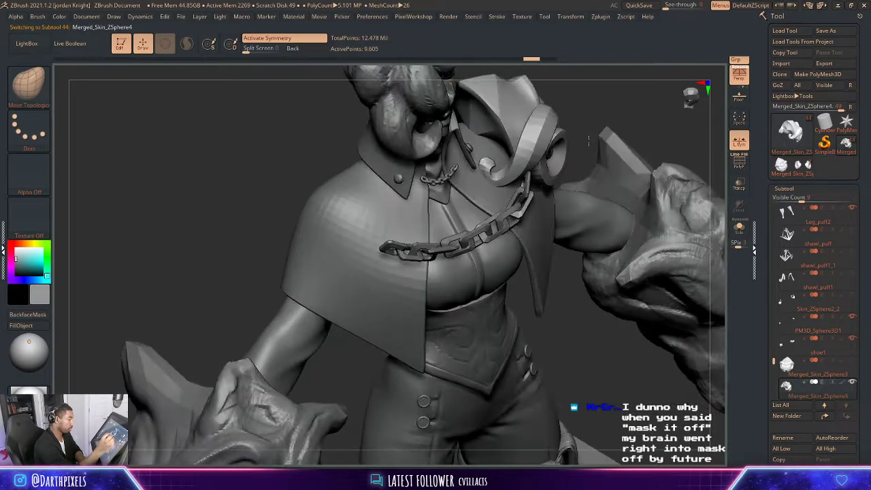
{"action": "left_click", "coordinate": [739, 227]}
{"action": "left_click_drag", "start_coordinate": [617, 193], "coordinate": [587, 197]}
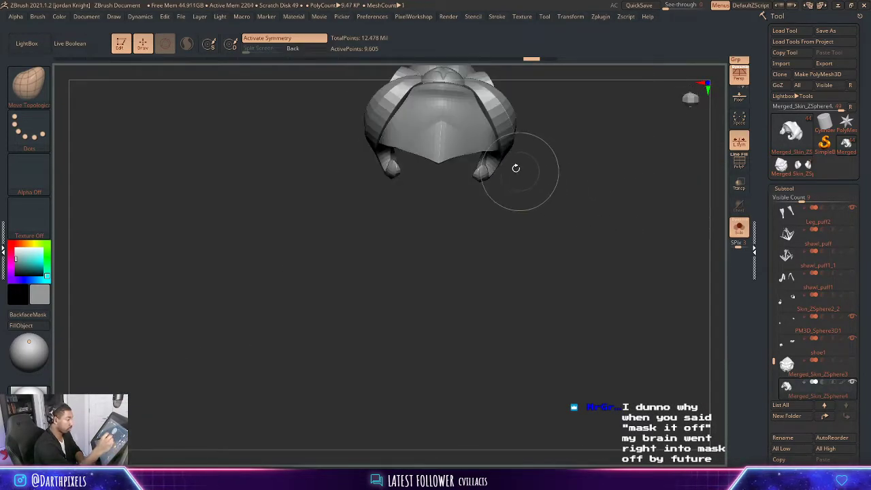
{"action": "key", "text": "r"}
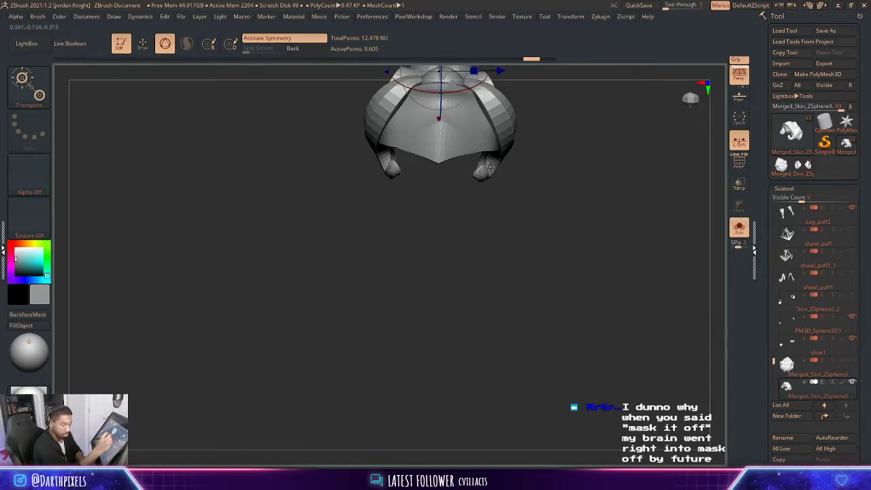
{"action": "key", "text": "ctrl+d"}
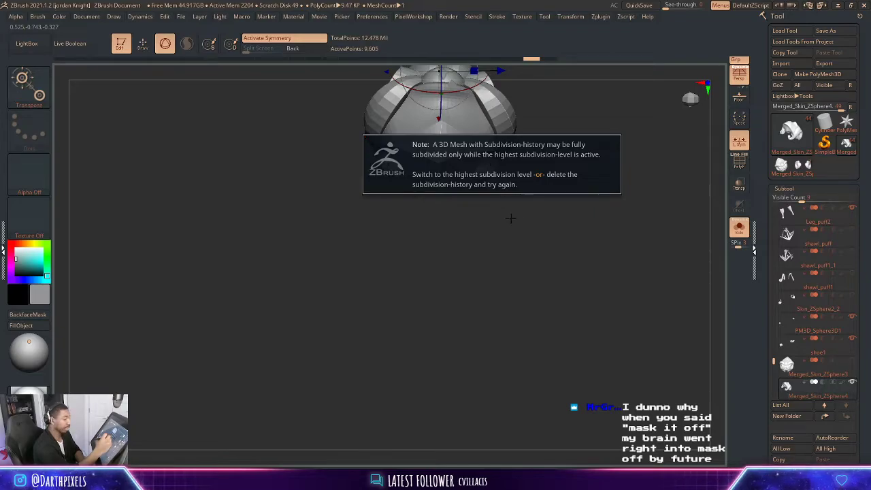
{"action": "mouse_move", "coordinate": [536, 195]}
{"action": "left_mouse_down"}
{"action": "mouse_move", "coordinate": [532, 180]}
{"action": "mouse_move", "coordinate": [523, 183]}
{"action": "left_mouse_up"}
{"action": "key", "text": "q"}
- Spread the pauldron's two curl tips slightly outward with a larger brush, and show the full character again
{"action": "key", "text": "space"}
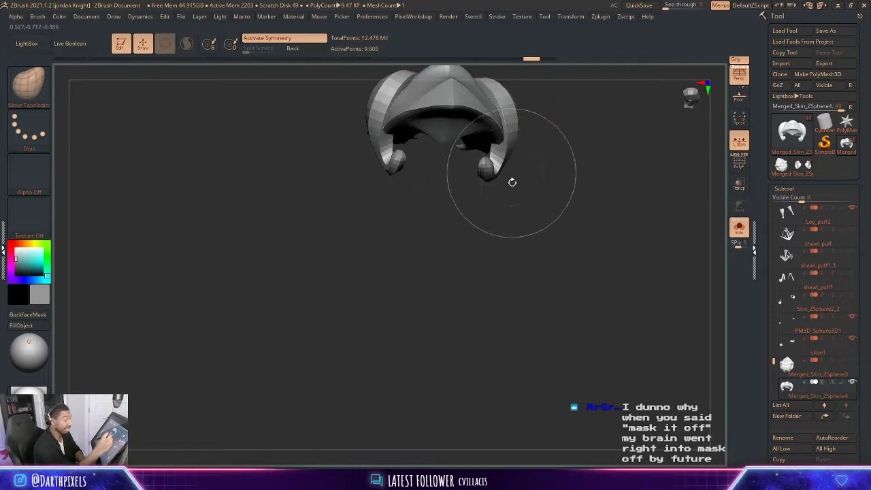
{"action": "key", "text": "space"}
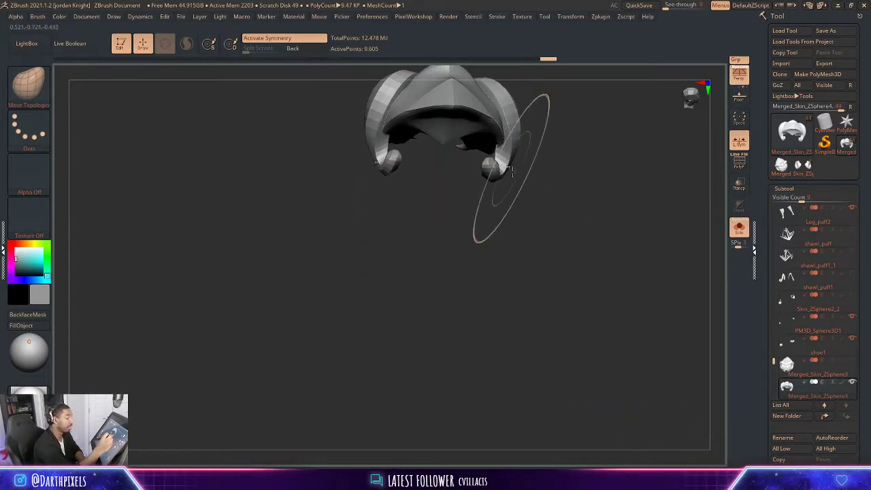
{"action": "left_click_drag", "start_coordinate": [551, 193], "coordinate": [539, 254], "text": "alt"}
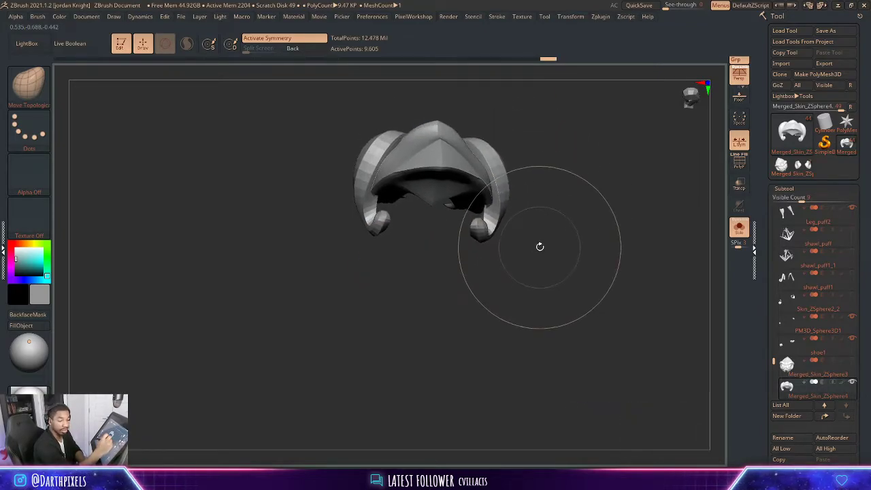
{"action": "left_click", "coordinate": [738, 228]}
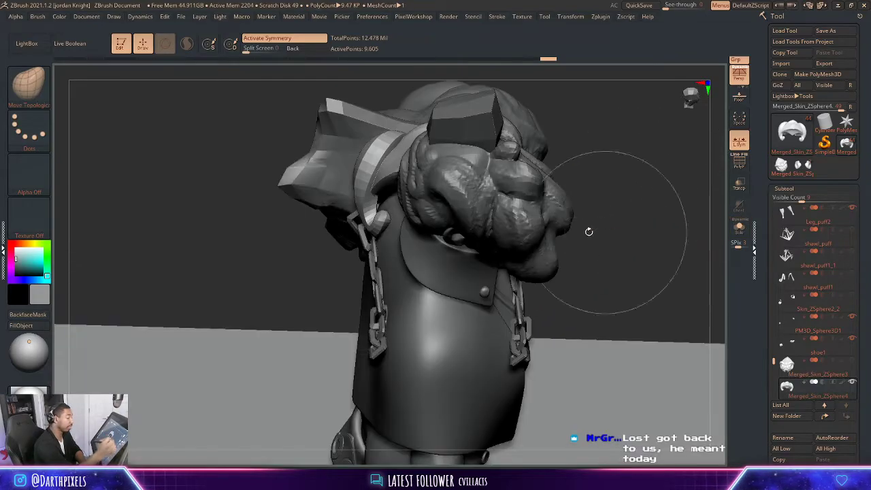
- Shape the pauldron's front curl between the collar and the chain with a smaller brush
{"action": "mouse_move", "coordinate": [632, 193]}
{"action": "left_mouse_down", "text": "alt"}
{"action": "mouse_move", "coordinate": [530, 175]}
{"action": "mouse_move", "coordinate": [520, 161]}
{"action": "left_mouse_up", "text": "alt"}
{"action": "key", "text": "space"}
{"action": "mouse_move", "coordinate": [519, 160]}
{"action": "left_mouse_down"}
{"action": "mouse_move", "coordinate": [514, 231]}
{"action": "mouse_move", "coordinate": [474, 233]}
{"action": "left_mouse_up"}
{"action": "key", "text": "space"}
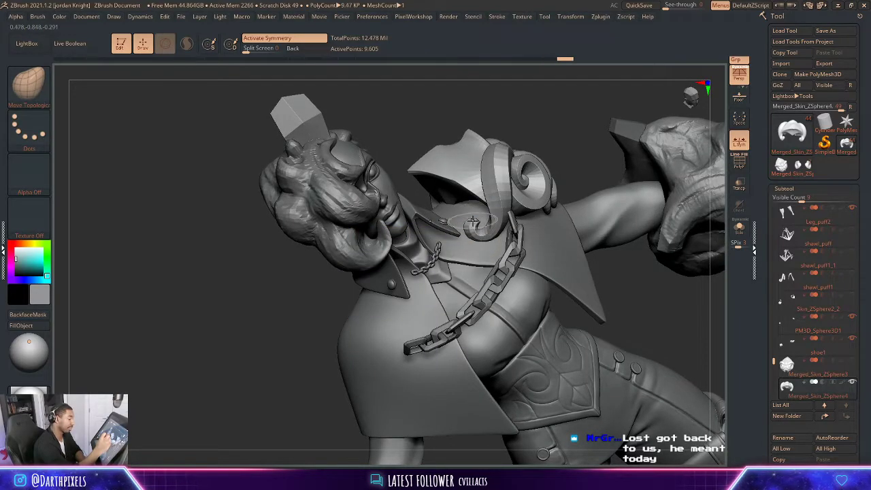
{"action": "mouse_move", "coordinate": [576, 164]}
{"action": "left_mouse_down"}
{"action": "mouse_move", "coordinate": [523, 147]}
{"action": "mouse_move", "coordinate": [592, 123]}
{"action": "mouse_move", "coordinate": [574, 157]}
{"action": "left_mouse_up"}
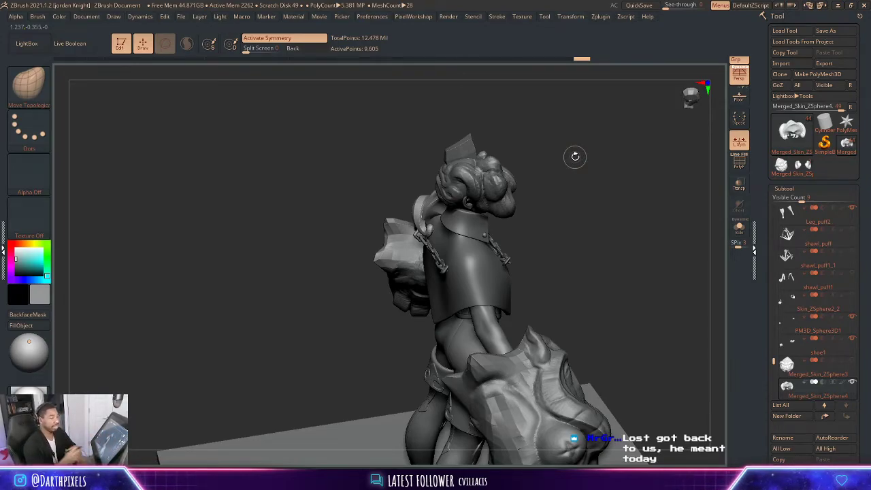
- Turn off symmetry and adjust the pauldron's rear curl beside the back of the collar
{"action": "left_click_drag", "start_coordinate": [574, 156], "coordinate": [583, 178]}
{"action": "key", "text": "x"}
{"action": "mouse_move", "coordinate": [591, 221]}
{"action": "left_mouse_down", "text": "alt"}
{"action": "mouse_move", "coordinate": [603, 243]}
{"action": "mouse_move", "coordinate": [630, 233]}
{"action": "mouse_move", "coordinate": [605, 245]}
{"action": "mouse_move", "coordinate": [355, 243]}
{"action": "left_mouse_up", "text": "alt"}
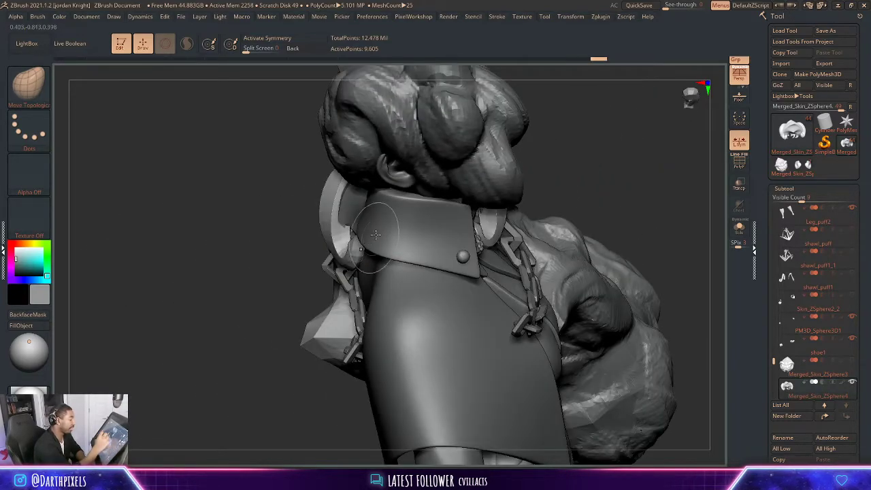
{"action": "left_click_drag", "start_coordinate": [570, 165], "coordinate": [521, 167]}
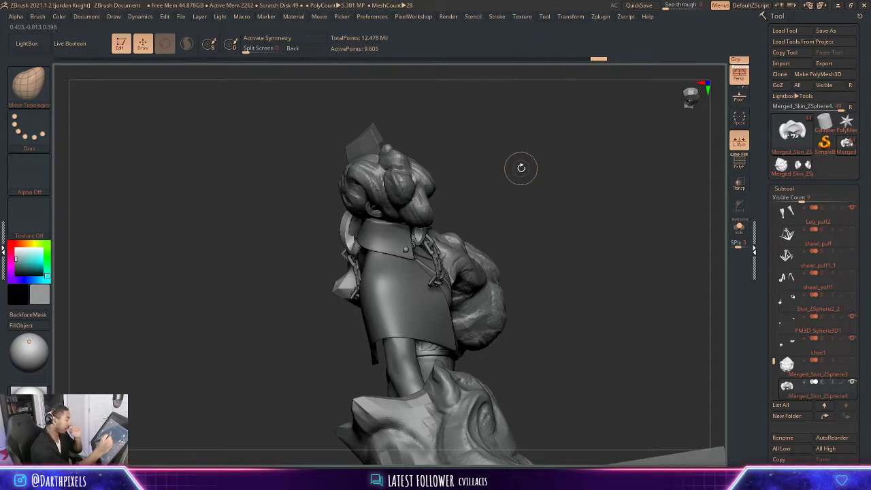
{"action": "left_click_drag", "start_coordinate": [518, 198], "coordinate": [527, 251]}
- Lower the pauldron by one subdivision level and reshape its rear horn over the back of the cape with a larger brush
{"action": "key", "text": "shift+d"}
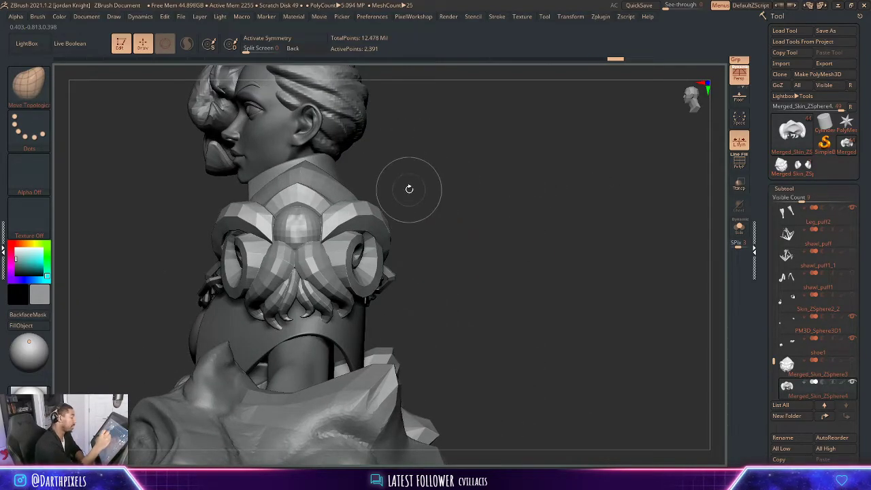
{"action": "key", "text": "space"}
{"action": "left_click_drag", "start_coordinate": [428, 202], "coordinate": [559, 170]}
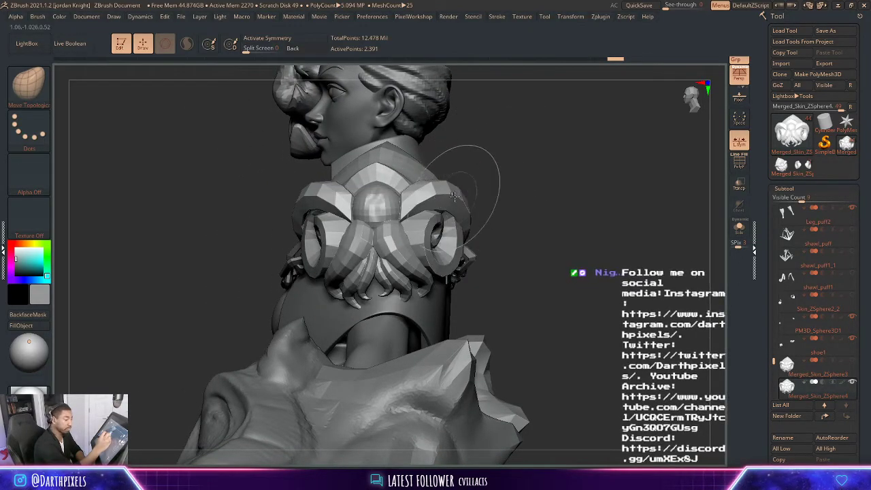
{"action": "left_click_drag", "start_coordinate": [565, 210], "coordinate": [435, 193]}
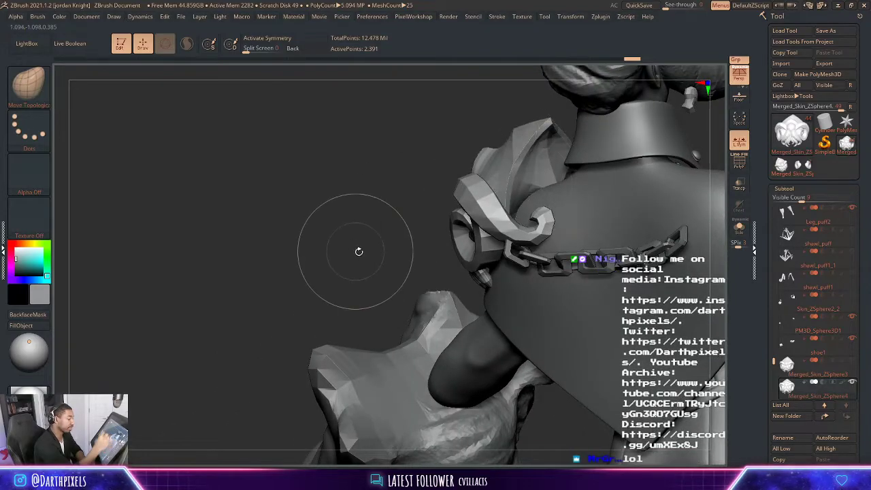
{"action": "mouse_move", "coordinate": [358, 251]}
{"action": "left_mouse_down"}
{"action": "mouse_move", "coordinate": [320, 235]}
{"action": "mouse_move", "coordinate": [381, 204]}
{"action": "mouse_move", "coordinate": [462, 184]}
{"action": "mouse_move", "coordinate": [529, 170]}
{"action": "mouse_move", "coordinate": [495, 176]}
{"action": "mouse_move", "coordinate": [559, 177]}
{"action": "mouse_move", "coordinate": [548, 178]}
{"action": "left_mouse_up"}
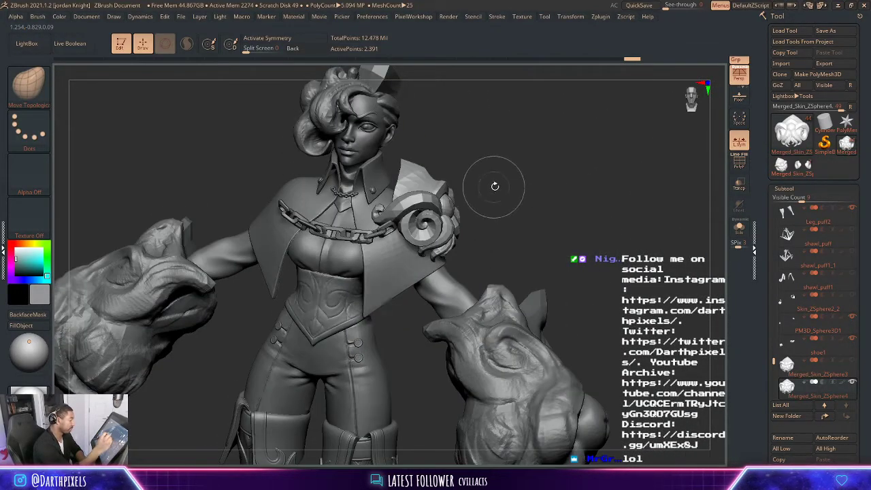
- Resize the brush and refine the pauldron's inner edge beside the front of the collar
{"action": "key", "text": "s"}
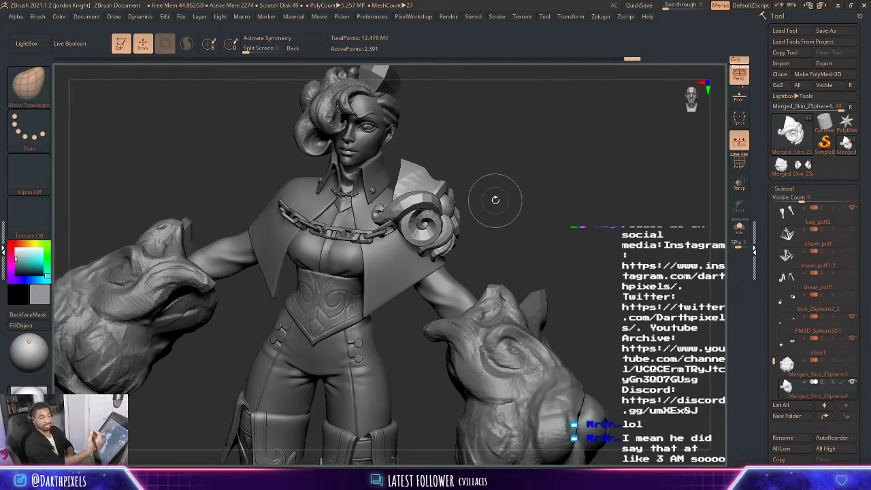
{"action": "left_click_drag", "start_coordinate": [504, 183], "coordinate": [486, 187]}
{"action": "right_click", "coordinate": [381, 269]}
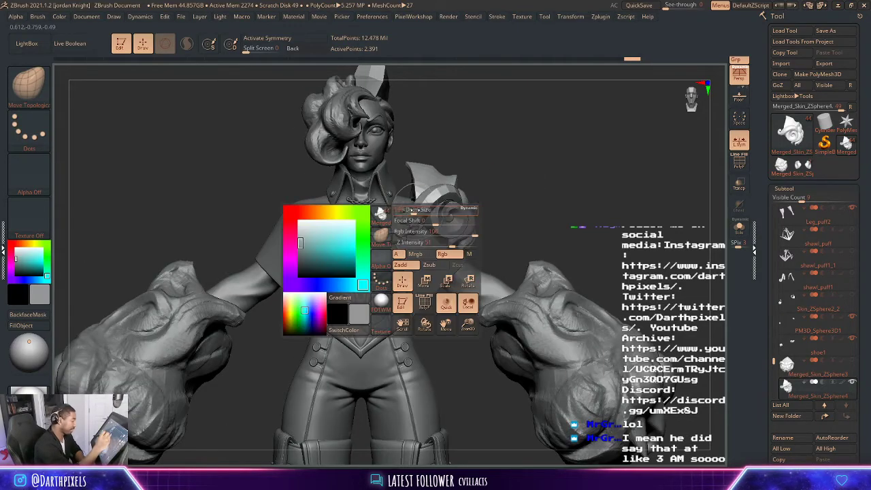
{"action": "left_click_drag", "start_coordinate": [535, 170], "coordinate": [444, 217]}
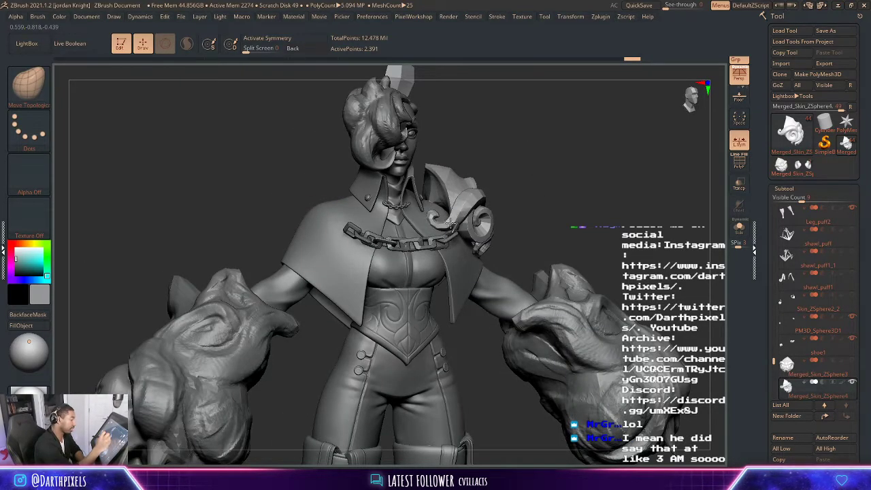
{"action": "left_click_drag", "start_coordinate": [541, 167], "coordinate": [589, 255]}
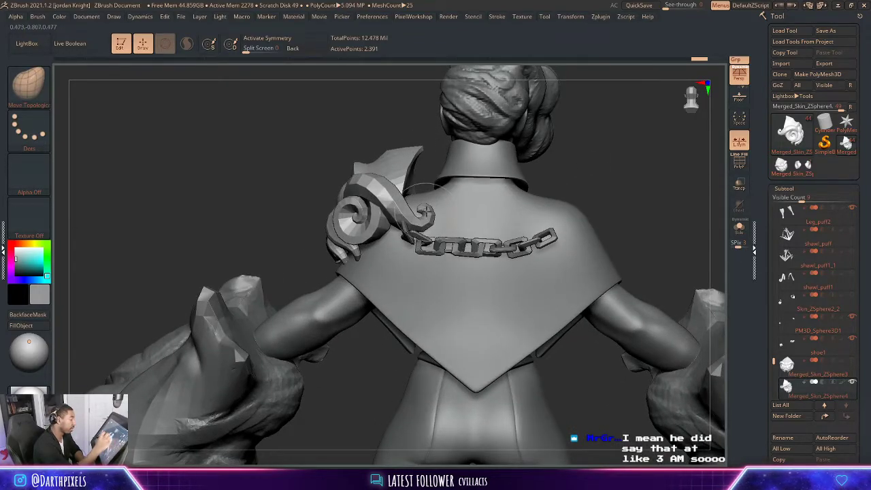
{"action": "key", "text": "space"}
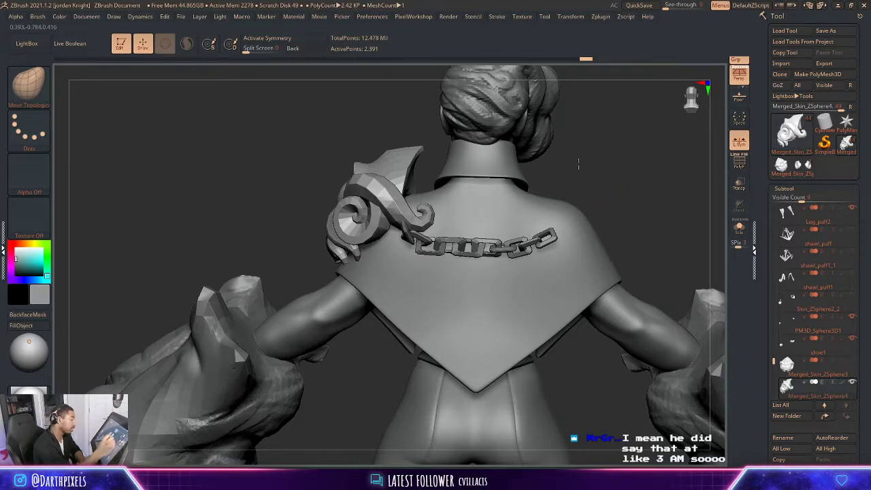
- Nudge the pauldron's inner rear edge where it meets the cape beside the back of the collar
{"action": "left_click_drag", "start_coordinate": [578, 163], "coordinate": [673, 211], "text": "alt"}
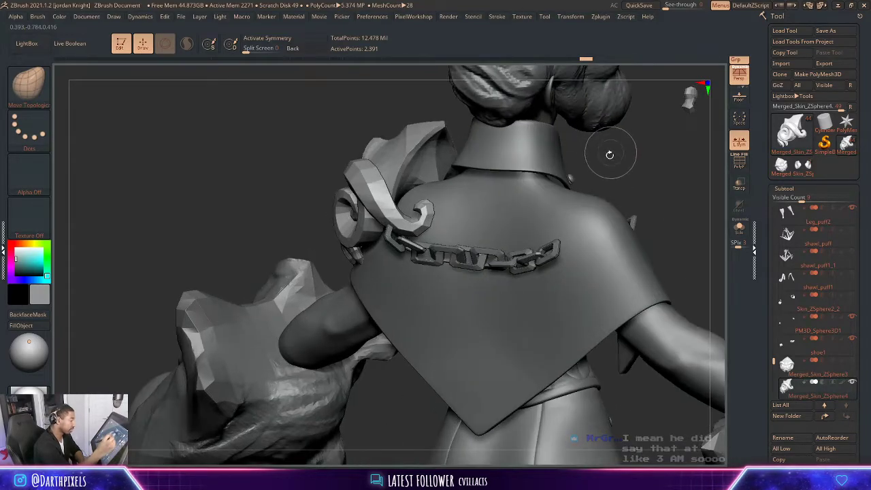
{"action": "left_click_drag", "start_coordinate": [623, 155], "coordinate": [621, 189], "text": "alt"}
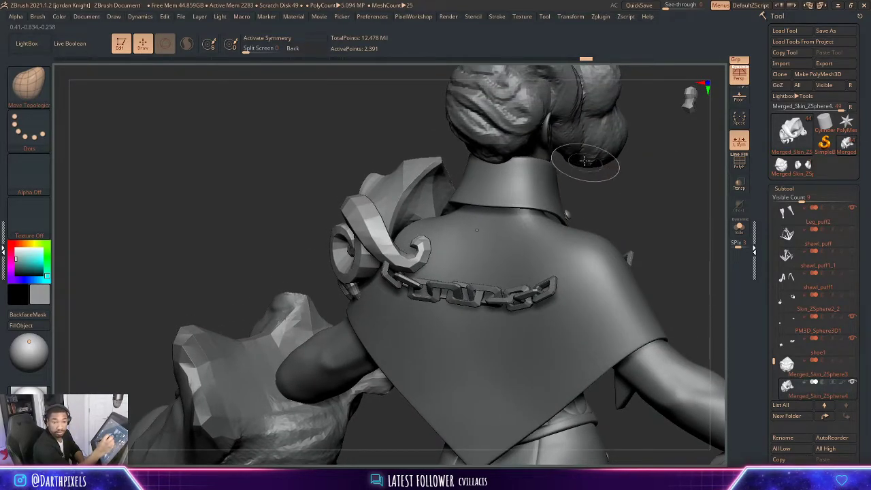
{"action": "right_click", "coordinate": [438, 219]}
{"action": "left_click_drag", "start_coordinate": [437, 219], "coordinate": [434, 207]}
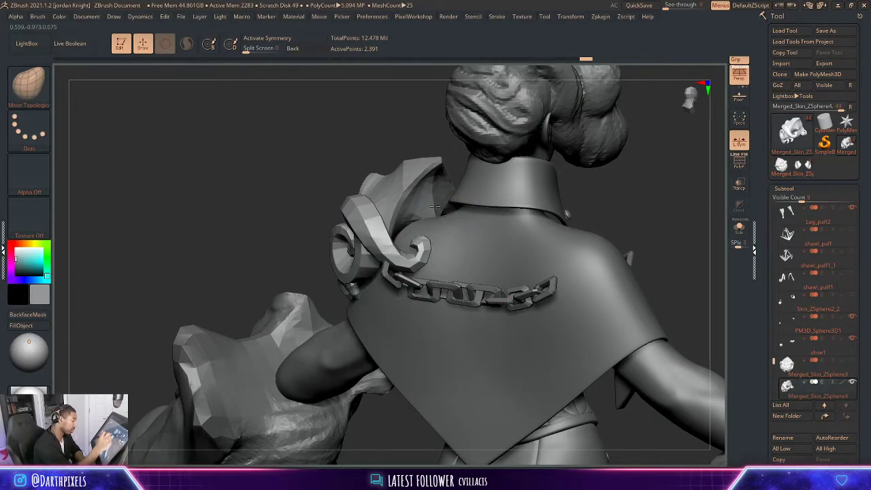
{"action": "key", "text": "space"}
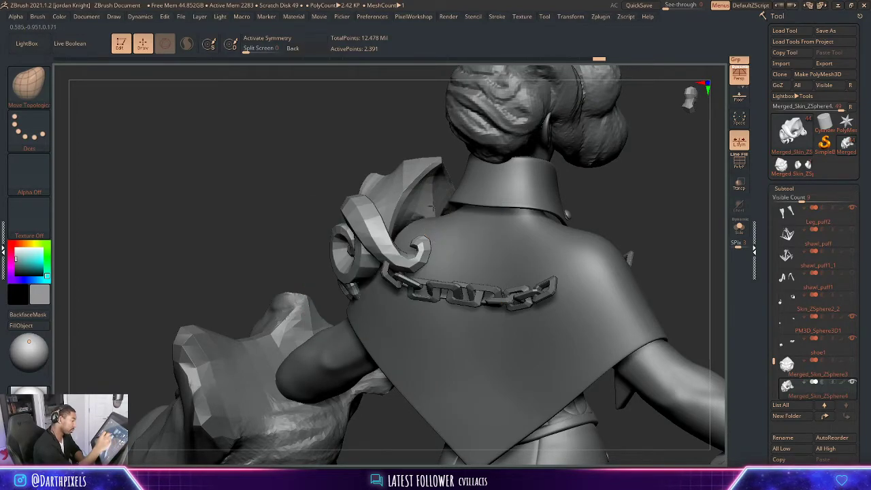
- Isolate the pauldron, reshape the underside of its inner rim, and show the full character again
{"action": "left_click", "coordinate": [739, 227]}
{"action": "left_click_drag", "start_coordinate": [592, 229], "coordinate": [504, 212]}
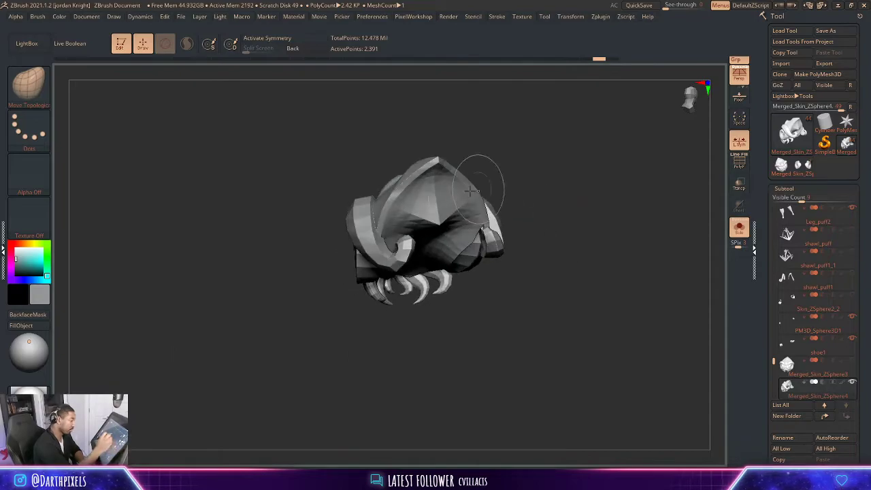
{"action": "key", "text": "space"}
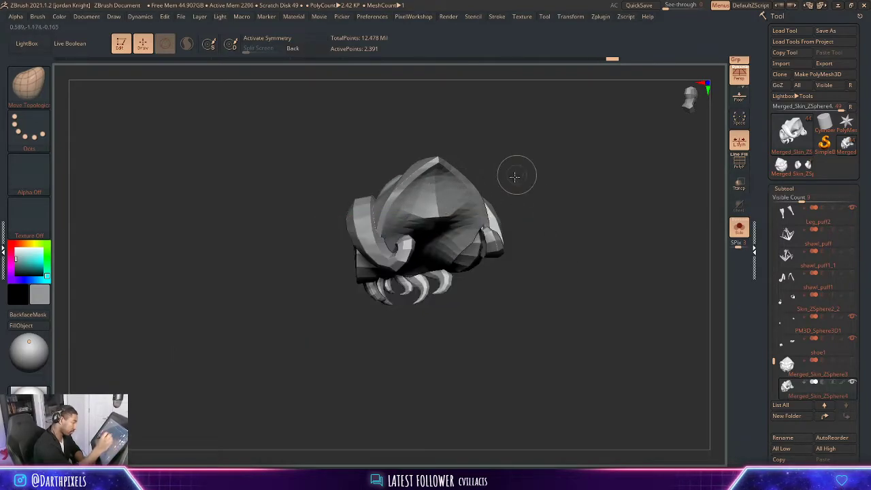
{"action": "mouse_move", "coordinate": [515, 177]}
{"action": "left_mouse_down"}
{"action": "mouse_move", "coordinate": [471, 197]}
{"action": "mouse_move", "coordinate": [527, 189]}
{"action": "mouse_move", "coordinate": [489, 175]}
{"action": "mouse_move", "coordinate": [557, 161]}
{"action": "mouse_move", "coordinate": [588, 212]}
{"action": "mouse_move", "coordinate": [548, 170]}
{"action": "left_mouse_up"}
{"action": "key", "text": "shift+f"}
{"action": "key", "text": "shift+f"}
{"action": "key", "text": "shift+f"}
{"action": "left_click", "coordinate": [740, 233]}
{"action": "key", "text": "shift+f"}
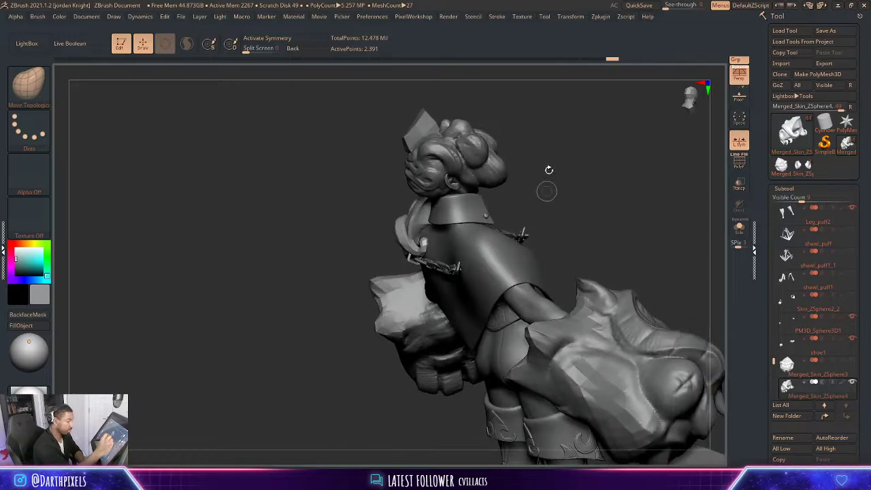
- Refine the pauldron's inner rim around the collar from the rear and the front, varying the brush size
{"action": "key", "text": "space"}
{"action": "left_click_drag", "start_coordinate": [596, 231], "coordinate": [563, 203], "text": "alt"}
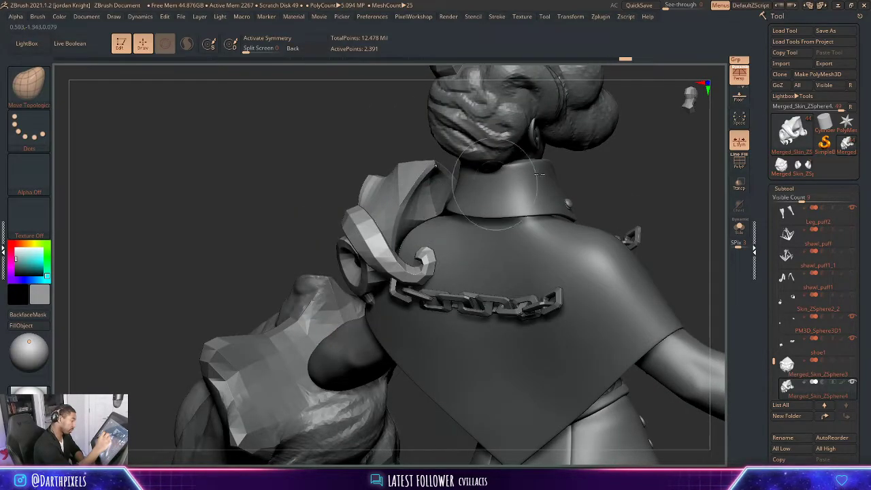
{"action": "mouse_move", "coordinate": [623, 182]}
{"action": "left_mouse_down"}
{"action": "mouse_move", "coordinate": [575, 186]}
{"action": "mouse_move", "coordinate": [576, 173]}
{"action": "mouse_move", "coordinate": [537, 180]}
{"action": "mouse_move", "coordinate": [500, 204]}
{"action": "left_mouse_up"}
{"action": "key", "text": "space"}
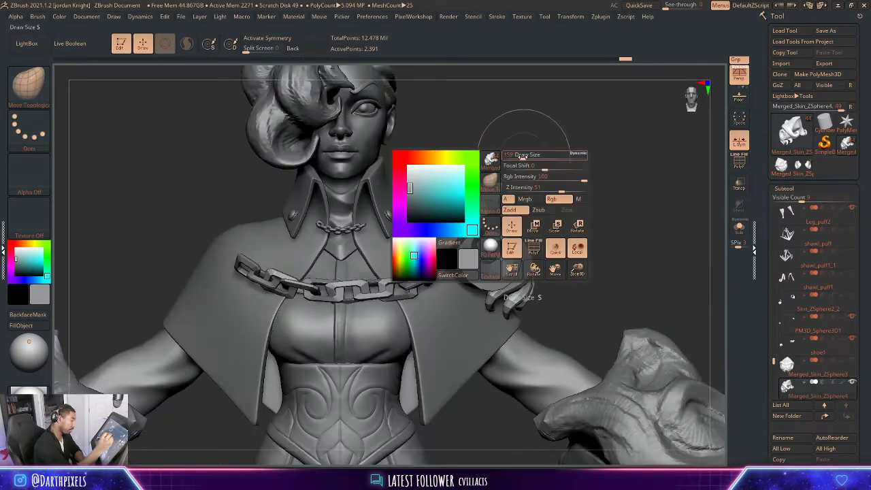
{"action": "mouse_move", "coordinate": [522, 158]}
{"action": "left_mouse_down"}
{"action": "mouse_move", "coordinate": [515, 157]}
{"action": "mouse_move", "coordinate": [554, 165]}
{"action": "mouse_move", "coordinate": [510, 177]}
{"action": "mouse_move", "coordinate": [526, 195]}
{"action": "left_mouse_up"}
{"action": "key", "text": "space"}
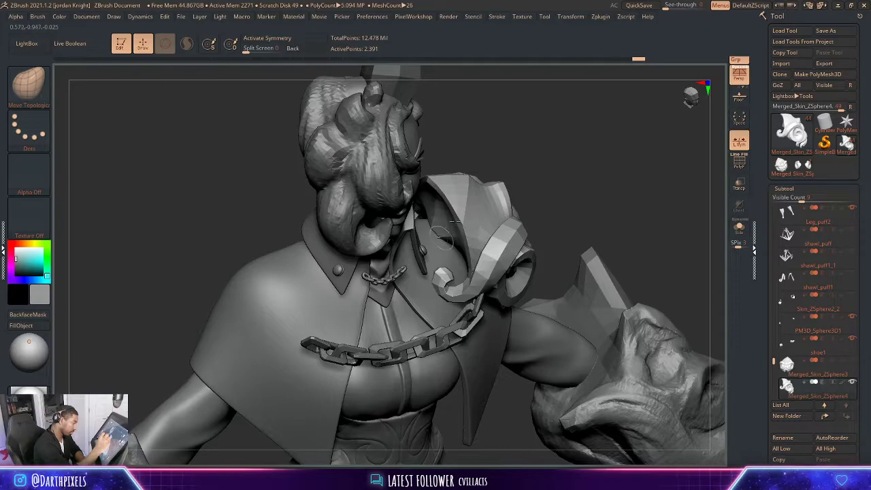
{"action": "left_click_drag", "start_coordinate": [454, 221], "coordinate": [601, 191]}
{"action": "left_click_drag", "start_coordinate": [594, 253], "coordinate": [433, 227]}
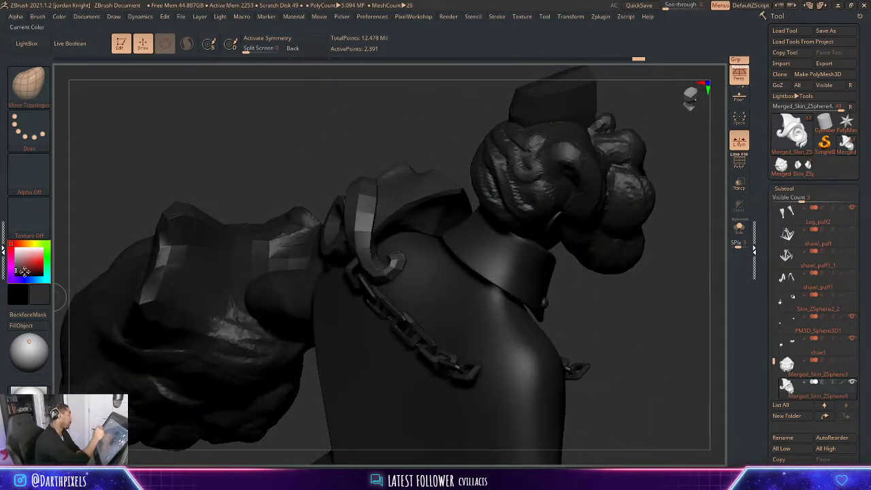
- Set the current colour to near-white and adjust the pauldron's inner edge over the shoulder with symmetry off
{"action": "left_click", "coordinate": [16, 251]}
{"action": "key", "text": "x"}
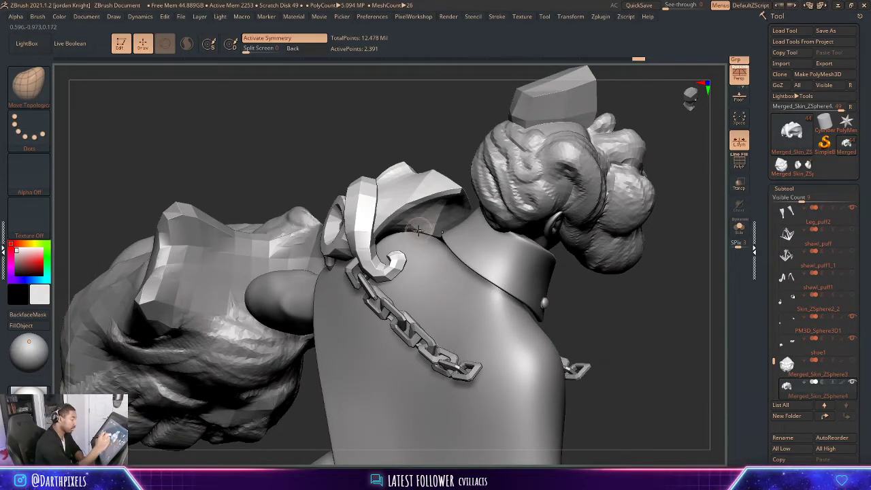
{"action": "key", "text": "x"}
{"action": "key", "text": "space"}
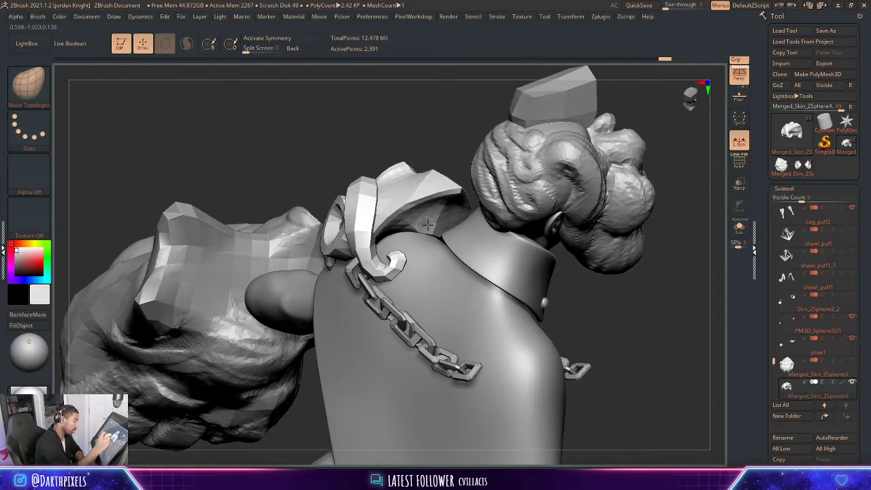
{"action": "left_click_drag", "start_coordinate": [594, 277], "coordinate": [585, 326], "text": "alt"}
{"action": "key", "text": "space"}
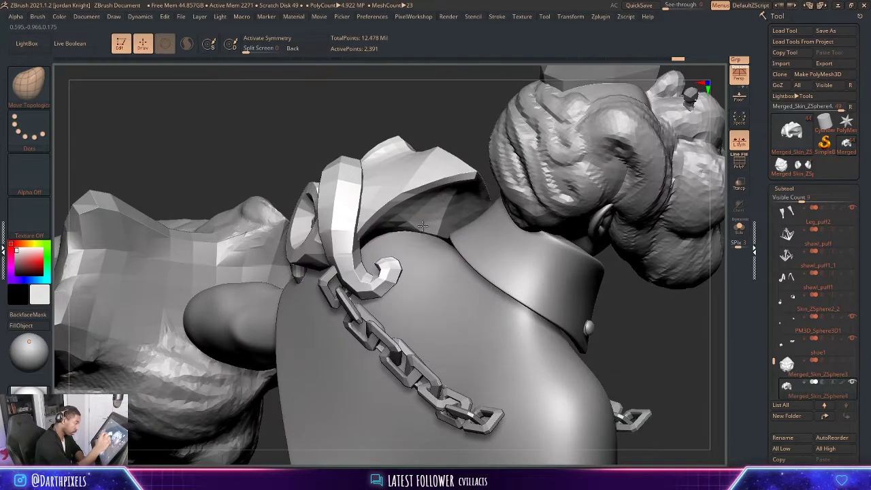
{"action": "left_click_drag", "start_coordinate": [446, 235], "coordinate": [451, 241]}
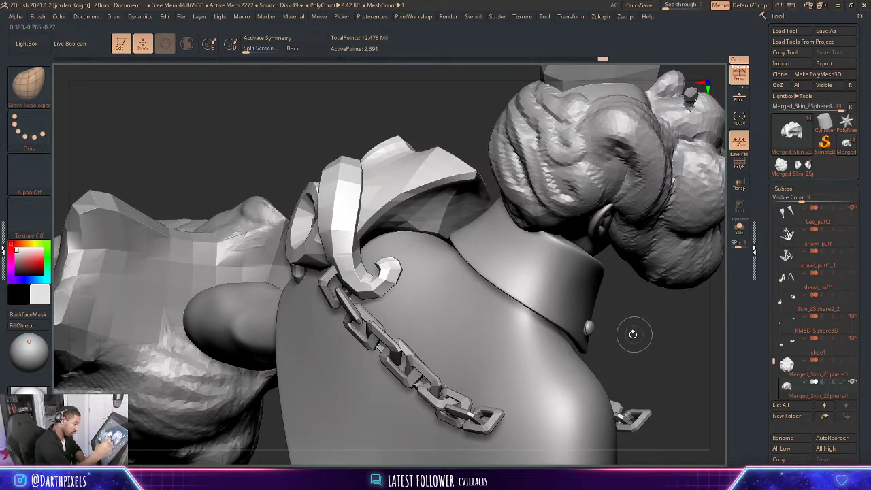
- Reframe the pauldron and refine its upper part beside the collar with a resized brush
{"action": "mouse_move", "coordinate": [633, 334]}
{"action": "left_mouse_down", "text": "alt"}
{"action": "mouse_move", "coordinate": [626, 235]}
{"action": "mouse_move", "coordinate": [571, 214]}
{"action": "mouse_move", "coordinate": [510, 212]}
{"action": "left_mouse_up", "text": "alt"}
{"action": "mouse_move", "coordinate": [571, 212]}
{"action": "left_mouse_down"}
{"action": "mouse_move", "coordinate": [538, 206]}
{"action": "mouse_move", "coordinate": [591, 194]}
{"action": "mouse_move", "coordinate": [598, 210]}
{"action": "mouse_move", "coordinate": [568, 211]}
{"action": "mouse_move", "coordinate": [539, 172]}
{"action": "mouse_move", "coordinate": [577, 177]}
{"action": "mouse_move", "coordinate": [588, 190]}
{"action": "mouse_move", "coordinate": [519, 156]}
{"action": "left_mouse_up"}
{"action": "key", "text": "shift+f"}
{"action": "key", "text": "shift+f"}
{"action": "key", "text": "f"}
{"action": "key", "text": "space"}
{"action": "key", "text": "space"}
{"action": "left_click_drag", "start_coordinate": [473, 182], "coordinate": [485, 184]}
{"action": "left_click_drag", "start_coordinate": [568, 160], "coordinate": [489, 163]}
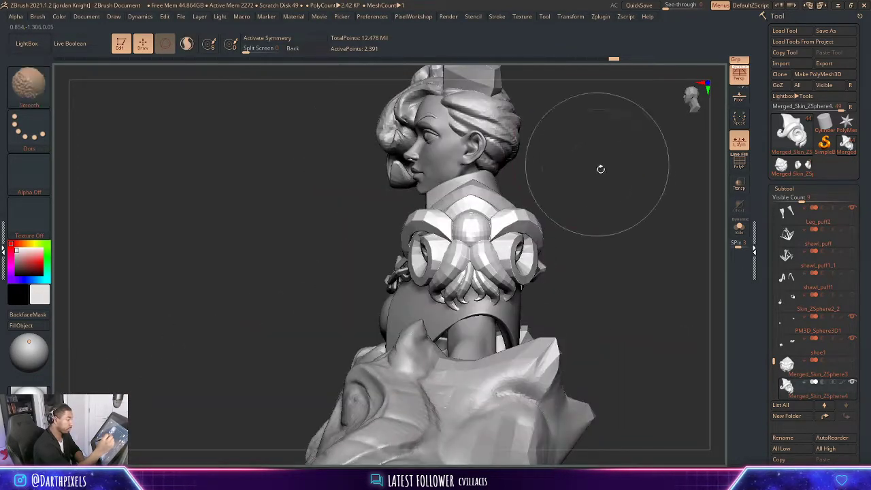
{"action": "left_click_drag", "start_coordinate": [598, 169], "coordinate": [435, 188], "text": "alt"}
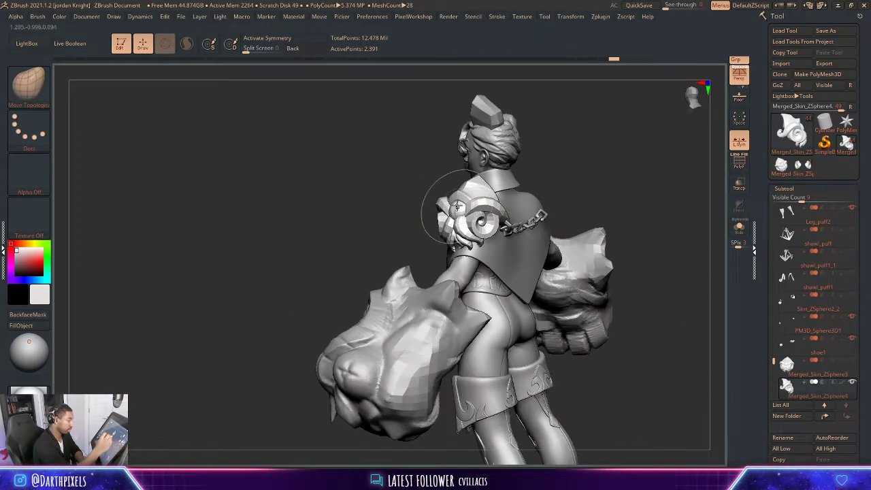
- Switch to the Move brush and adjust the pauldron's outer knob and the curls around it
{"action": "key", "text": "space"}
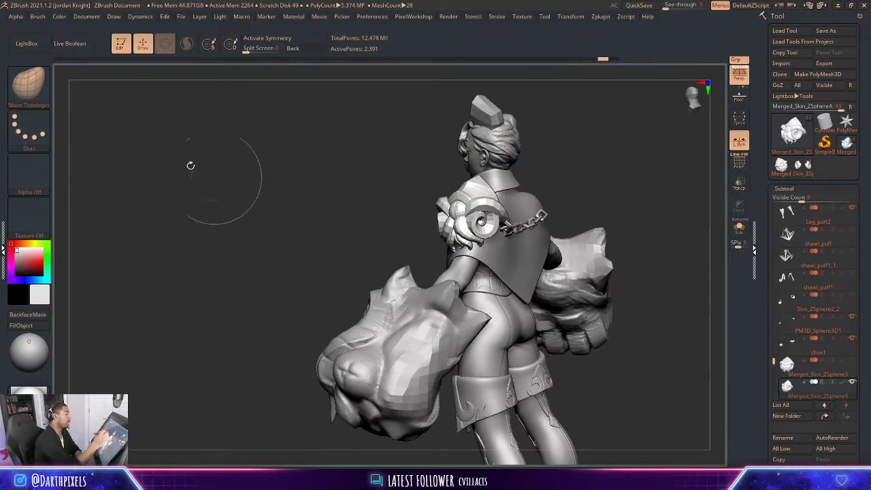
{"action": "key", "text": "b"}
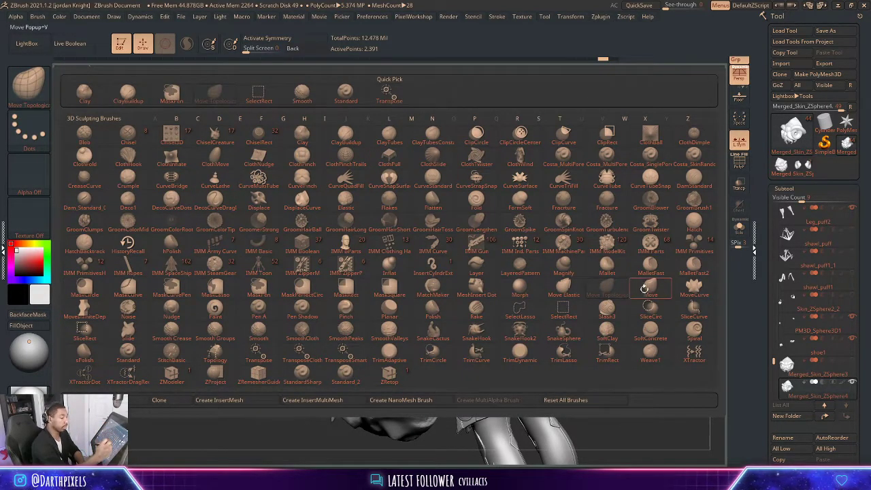
{"action": "left_click", "coordinate": [650, 287]}
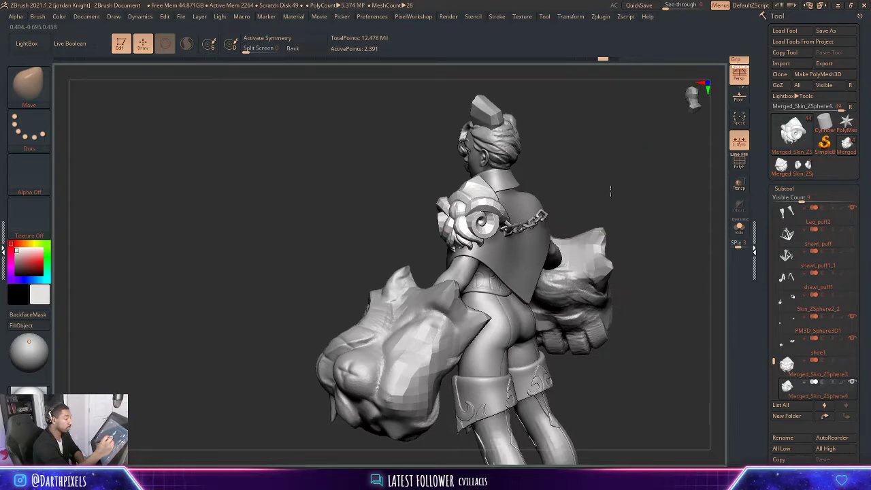
{"action": "left_click_drag", "start_coordinate": [610, 190], "coordinate": [520, 174], "text": "alt"}
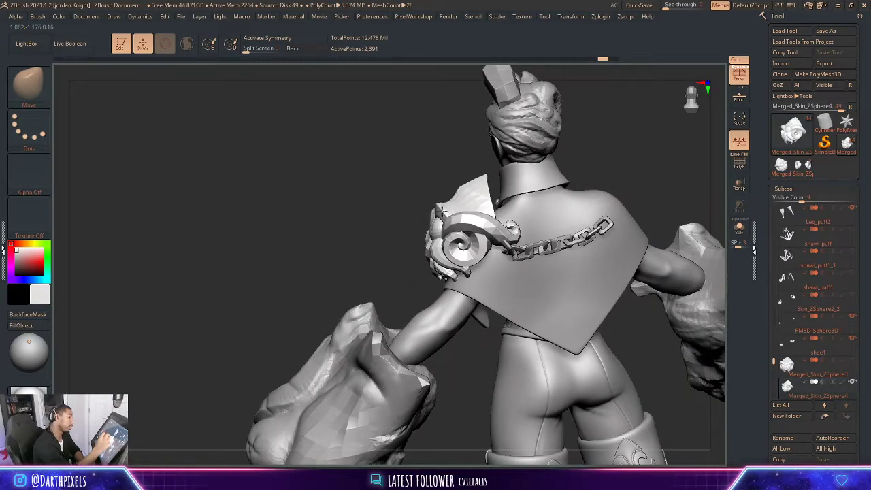
{"action": "left_click_drag", "start_coordinate": [440, 211], "coordinate": [467, 177]}
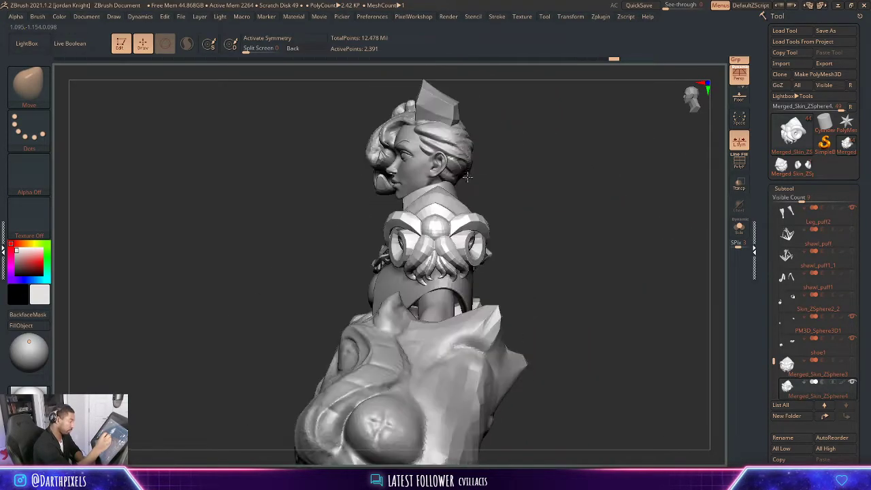
{"action": "right_click", "coordinate": [461, 224]}
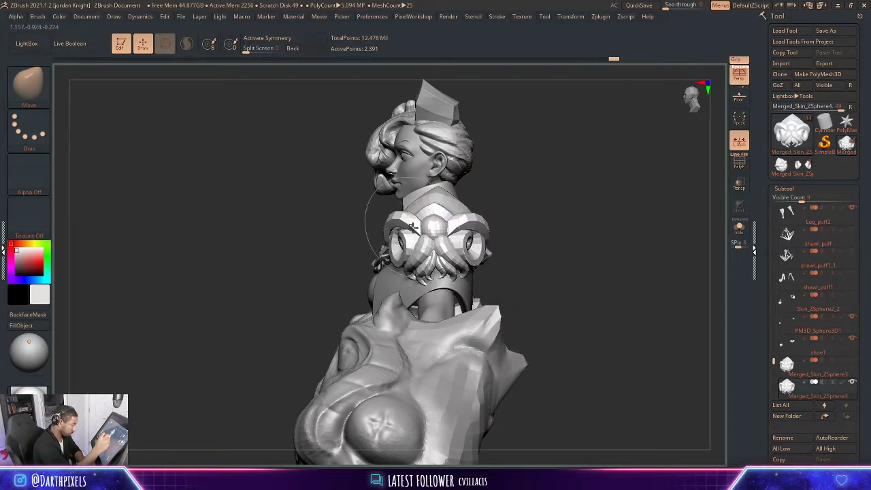
{"action": "left_click_drag", "start_coordinate": [426, 227], "coordinate": [419, 228]}
- Move the pauldron's inner edge beside the front collar with a resized brush, and raise the pauldron's subdivision level
{"action": "left_click_drag", "start_coordinate": [559, 193], "coordinate": [637, 277]}
{"action": "key", "text": "space"}
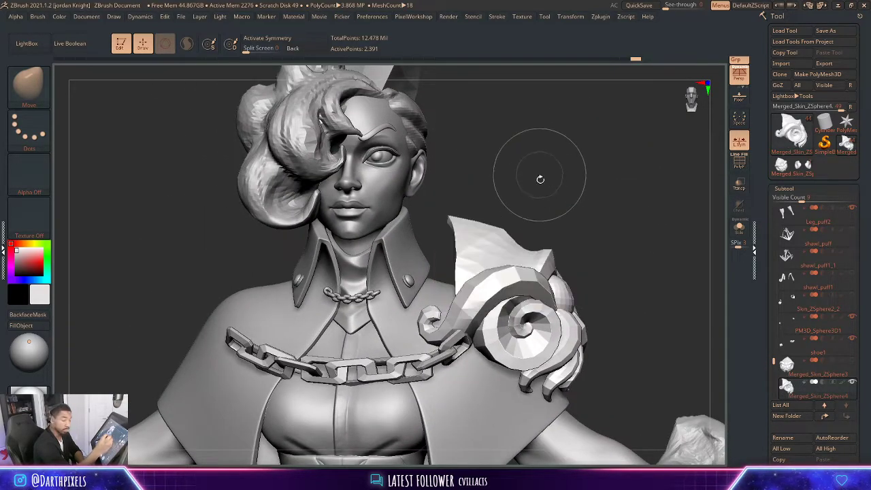
{"action": "left_click_drag", "start_coordinate": [538, 181], "coordinate": [525, 202]}
{"action": "left_click_drag", "start_coordinate": [449, 276], "coordinate": [437, 279]}
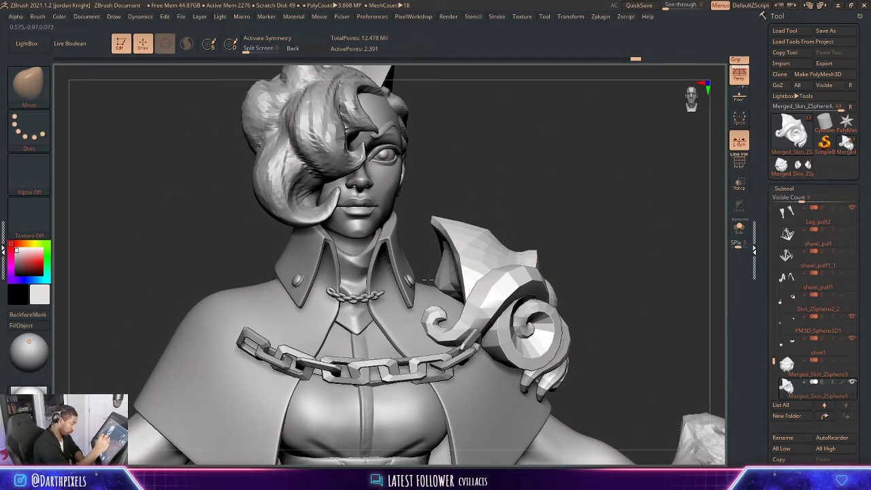
{"action": "left_click_drag", "start_coordinate": [554, 204], "coordinate": [506, 240]}
{"action": "left_click_drag", "start_coordinate": [581, 206], "coordinate": [559, 202]}
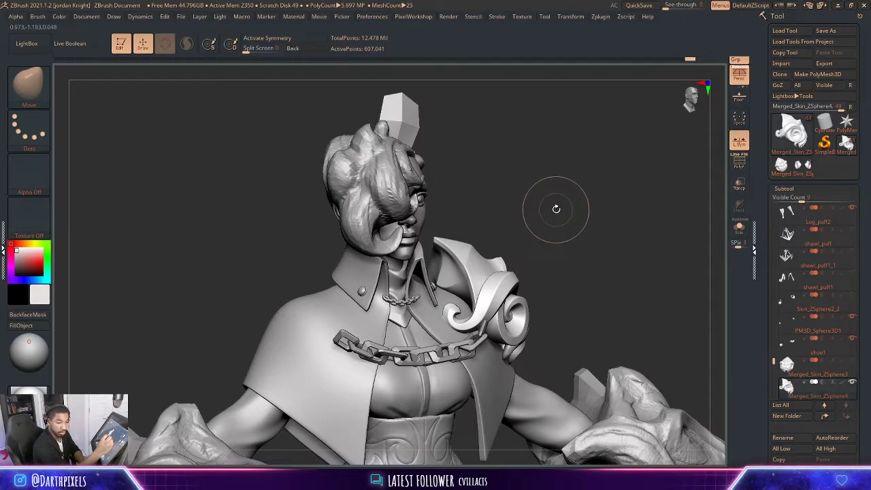
- Examine the pauldron's fit against the collar, chain and cape from the back and the front
{"action": "mouse_move", "coordinate": [556, 217]}
{"action": "left_mouse_down"}
{"action": "mouse_move", "coordinate": [607, 222]}
{"action": "mouse_move", "coordinate": [601, 268]}
{"action": "left_mouse_up"}
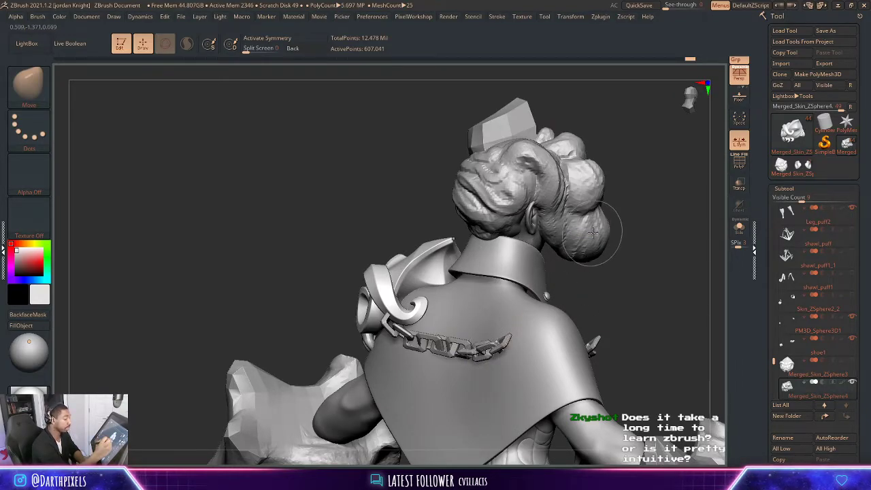
{"action": "mouse_move", "coordinate": [616, 148]}
{"action": "left_mouse_down"}
{"action": "mouse_move", "coordinate": [619, 249]}
{"action": "mouse_move", "coordinate": [601, 226]}
{"action": "mouse_move", "coordinate": [604, 259]}
{"action": "mouse_move", "coordinate": [580, 202]}
{"action": "mouse_move", "coordinate": [604, 220]}
{"action": "mouse_move", "coordinate": [578, 195]}
{"action": "mouse_move", "coordinate": [551, 183]}
{"action": "mouse_move", "coordinate": [558, 197]}
{"action": "mouse_move", "coordinate": [544, 207]}
{"action": "left_mouse_up"}
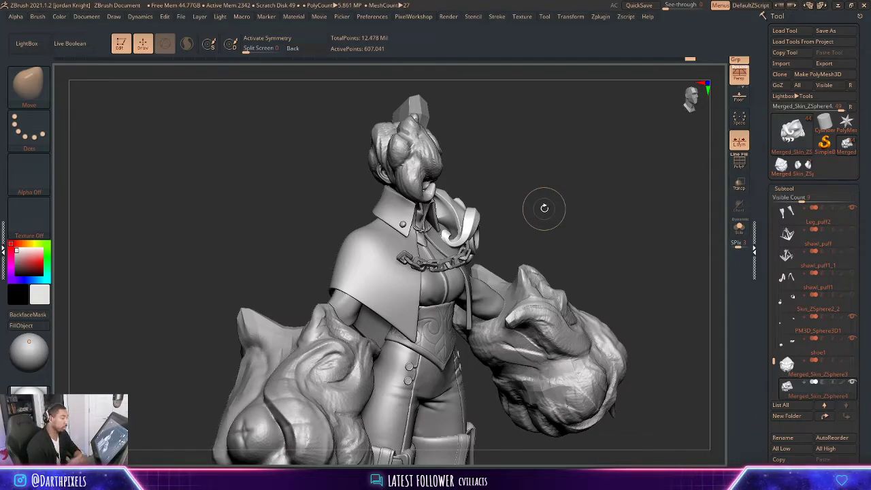
{"action": "left_click_drag", "start_coordinate": [533, 195], "coordinate": [612, 266], "text": "shift"}
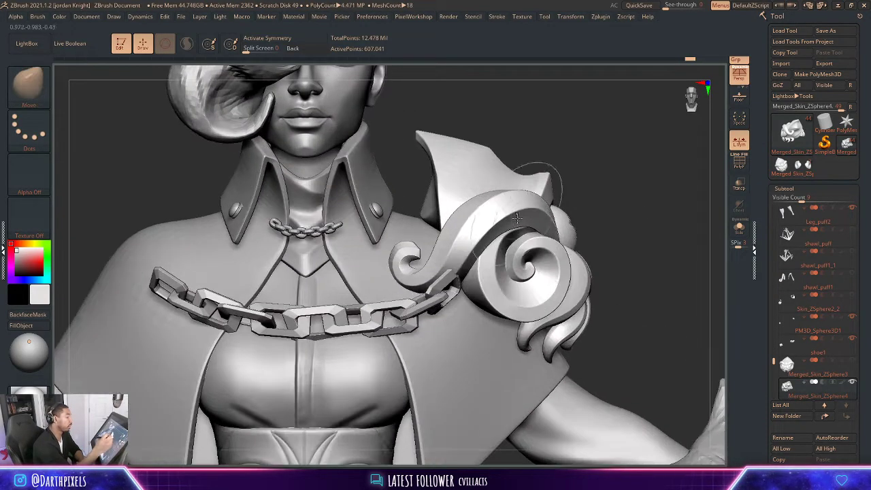
{"action": "left_click_drag", "start_coordinate": [577, 146], "coordinate": [583, 171]}
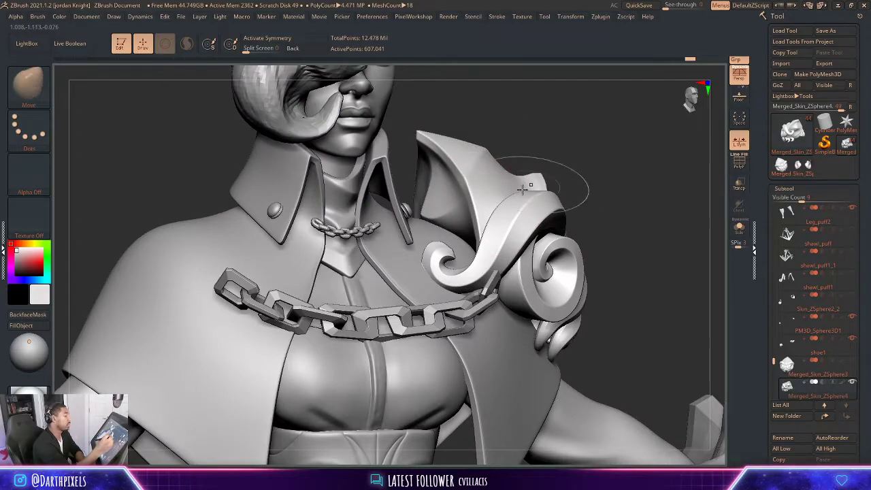
- Lower the pauldron's subdivision level and adjust its upper part from the back with a resized Move brush
{"action": "key", "text": "space"}
{"action": "mouse_move", "coordinate": [560, 138]}
{"action": "left_mouse_down"}
{"action": "mouse_move", "coordinate": [540, 138]}
{"action": "mouse_move", "coordinate": [580, 140]}
{"action": "mouse_move", "coordinate": [536, 157]}
{"action": "mouse_move", "coordinate": [612, 165]}
{"action": "mouse_move", "coordinate": [598, 196]}
{"action": "mouse_move", "coordinate": [560, 192]}
{"action": "mouse_move", "coordinate": [585, 195]}
{"action": "mouse_move", "coordinate": [609, 228]}
{"action": "mouse_move", "coordinate": [385, 273]}
{"action": "left_mouse_up"}
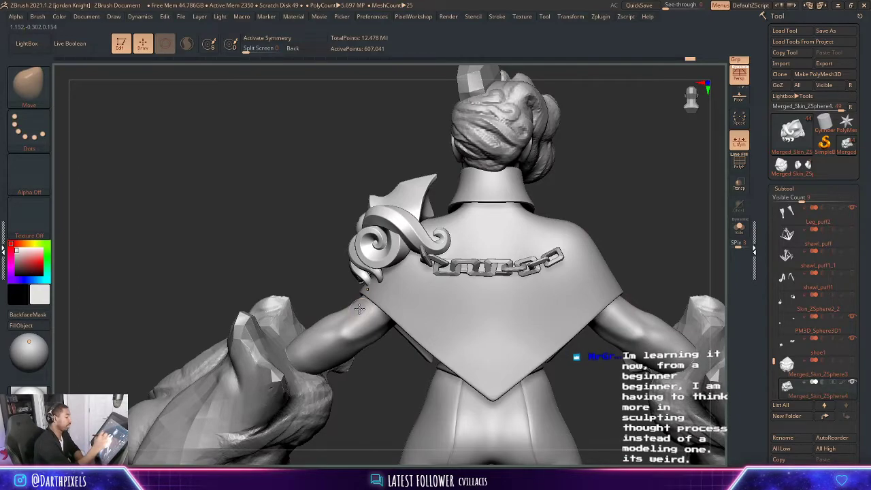
{"action": "right_click", "coordinate": [537, 226]}
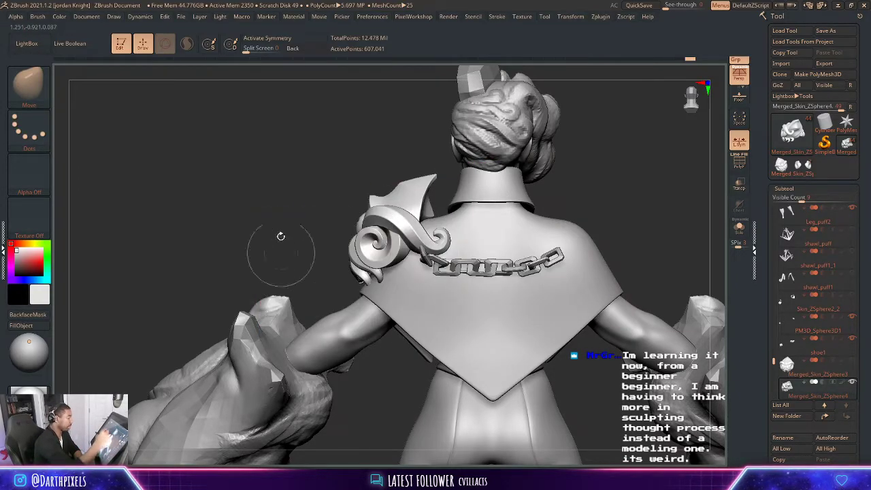
{"action": "key", "text": "shift+d"}
{"action": "key", "text": "shift+d"}
{"action": "key", "text": "space"}
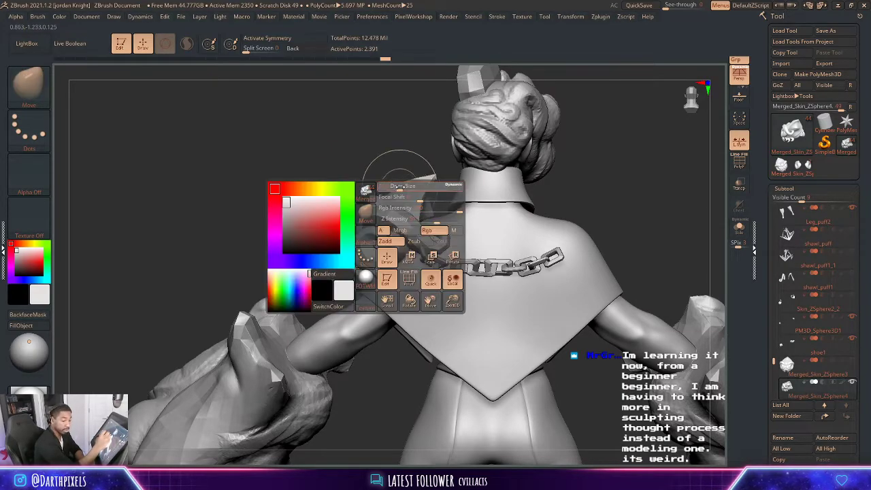
{"action": "left_click", "coordinate": [400, 195], "text": "alt"}
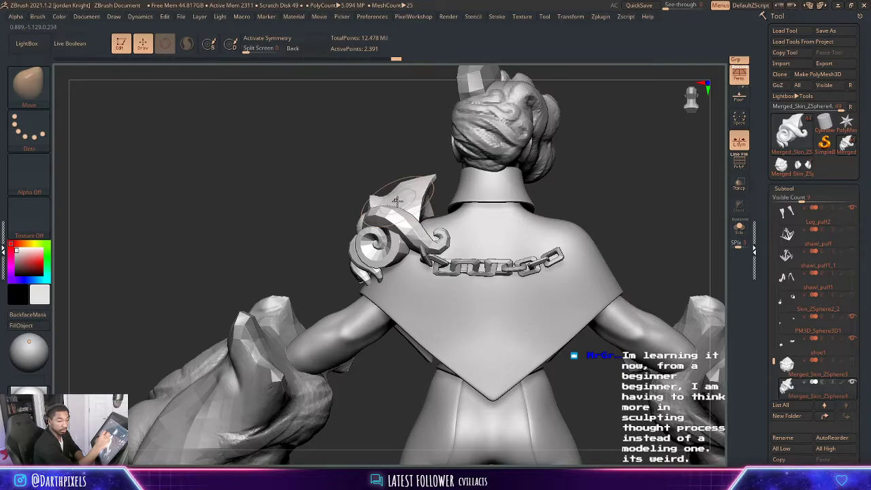
{"action": "left_click_drag", "start_coordinate": [391, 215], "coordinate": [388, 211]}
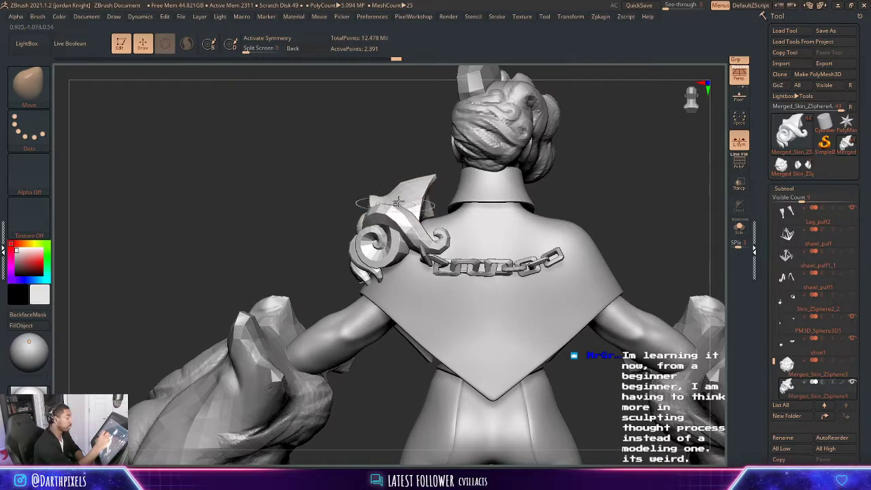
- Switch to the Move Topological brush and adjust the rear of the pauldron around its upper curl
{"action": "key", "text": "b"}
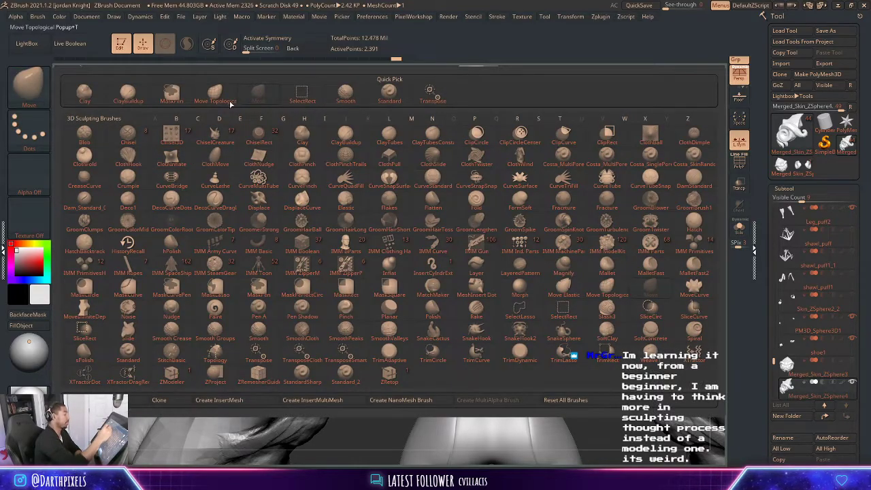
{"action": "left_click", "coordinate": [230, 104]}
{"action": "left_click_drag", "start_coordinate": [378, 156], "coordinate": [399, 204]}
{"action": "key", "text": "space"}
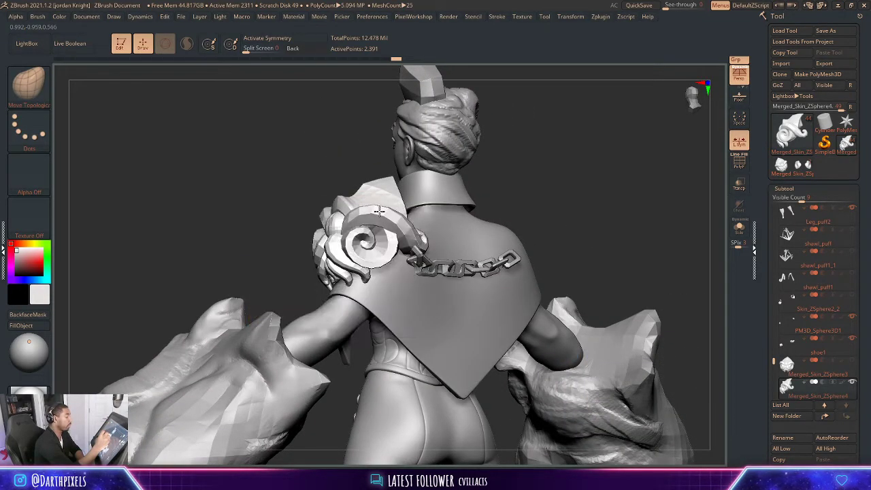
{"action": "mouse_move", "coordinate": [558, 170]}
{"action": "left_mouse_down"}
{"action": "mouse_move", "coordinate": [612, 186]}
{"action": "mouse_move", "coordinate": [394, 190]}
{"action": "left_mouse_up"}
{"action": "mouse_move", "coordinate": [408, 157]}
{"action": "left_mouse_down", "text": "shift"}
{"action": "mouse_move", "coordinate": [468, 188]}
{"action": "mouse_move", "coordinate": [431, 174]}
{"action": "left_mouse_up", "text": "shift"}
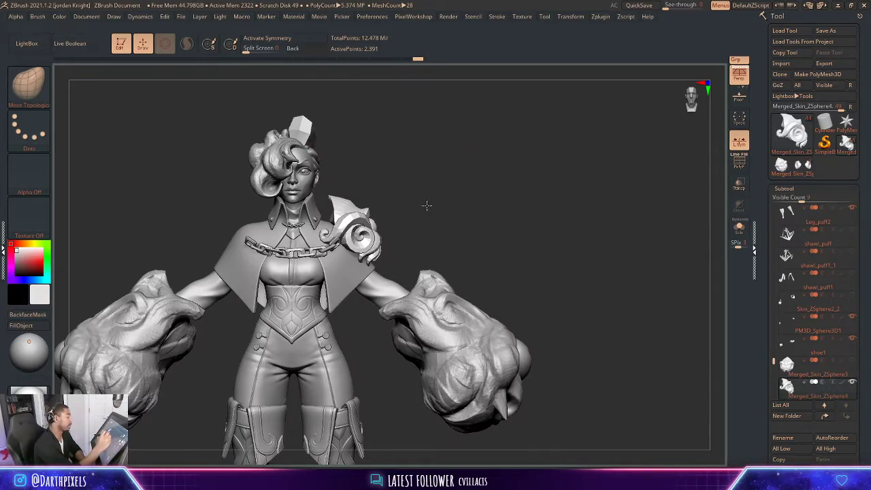
- Reshape the pauldron's pointed upper inner edge beside the front collar with a resized Move Topological brush
{"action": "left_click_drag", "start_coordinate": [427, 205], "coordinate": [474, 202], "text": "alt"}
{"action": "left_click_drag", "start_coordinate": [437, 163], "coordinate": [480, 192], "text": "alt"}
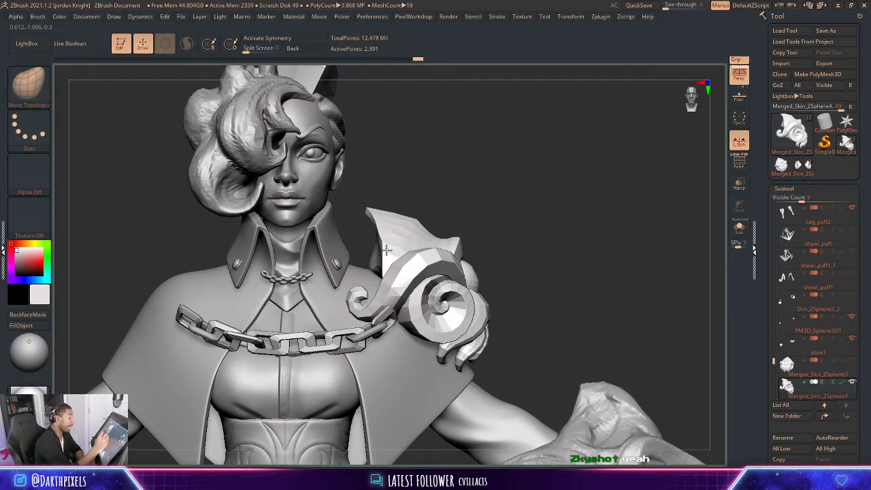
{"action": "key", "text": "space"}
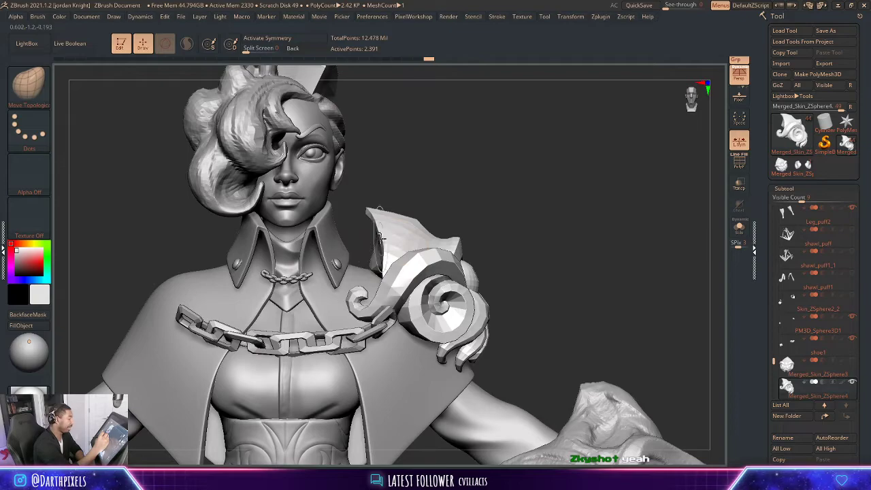
{"action": "left_click_drag", "start_coordinate": [404, 206], "coordinate": [381, 233]}
{"action": "key", "text": "space"}
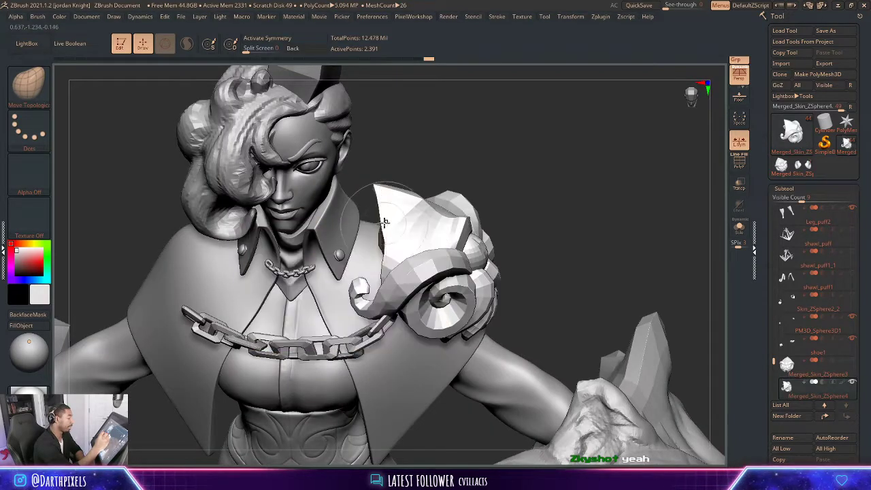
{"action": "key", "text": "space"}
{"action": "key", "text": "space"}
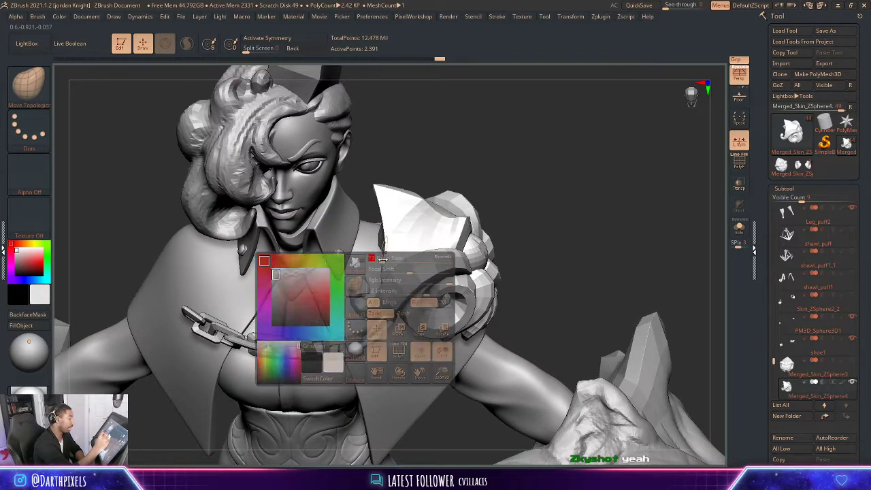
- Refine the pauldron's inner edge from the side and from above, and raise its subdivision level
{"action": "left_click_drag", "start_coordinate": [549, 172], "coordinate": [389, 272]}
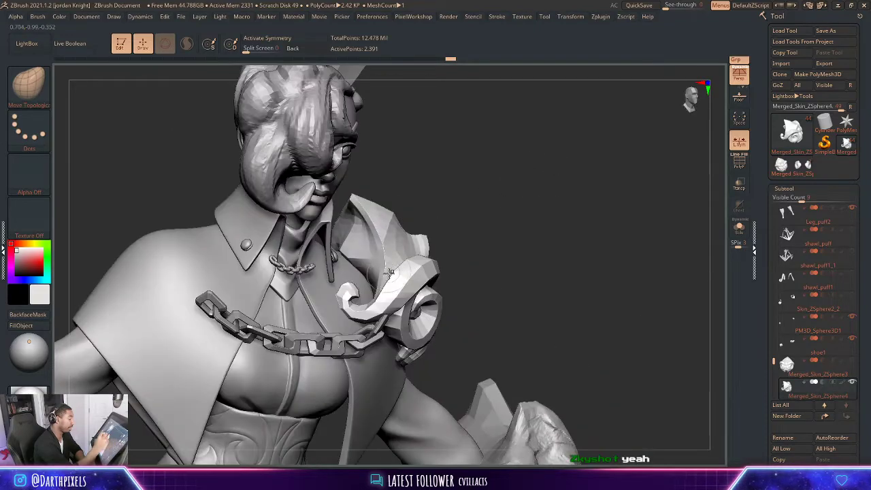
{"action": "left_click_drag", "start_coordinate": [544, 187], "coordinate": [390, 234]}
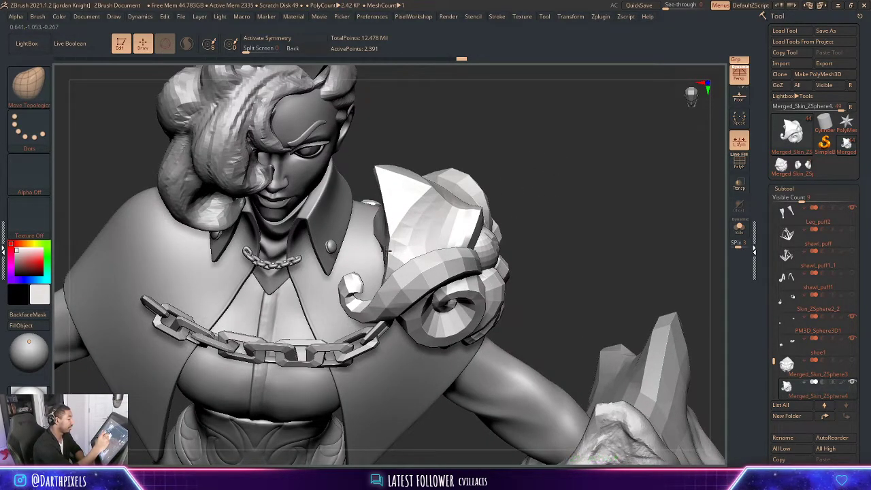
{"action": "left_click_drag", "start_coordinate": [486, 149], "coordinate": [403, 215]}
{"action": "key", "text": "space"}
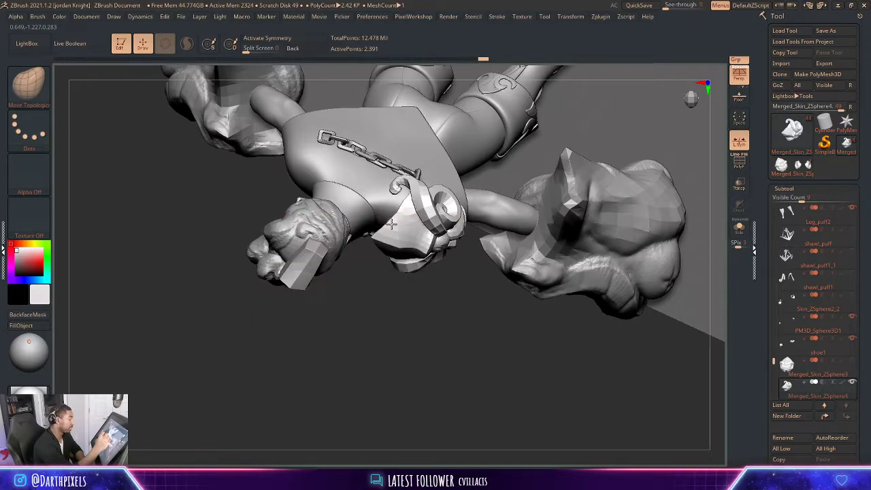
{"action": "left_click_drag", "start_coordinate": [417, 311], "coordinate": [528, 148], "text": "alt"}
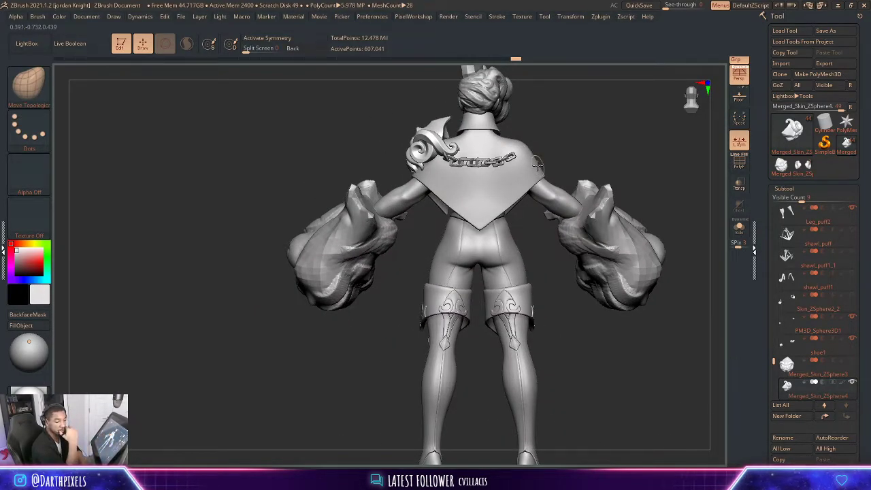
- Hide the chain across the cape and make the pauldron the active subtool again
{"action": "left_click_drag", "start_coordinate": [586, 142], "coordinate": [615, 201]}
{"action": "left_click_drag", "start_coordinate": [544, 218], "coordinate": [487, 229], "text": "shift"}
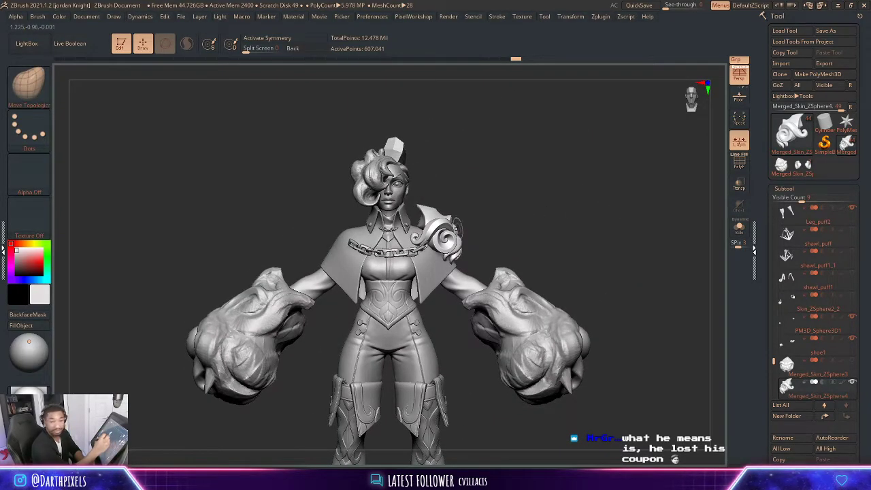
{"action": "left_click_drag", "start_coordinate": [544, 196], "coordinate": [604, 215], "text": "alt"}
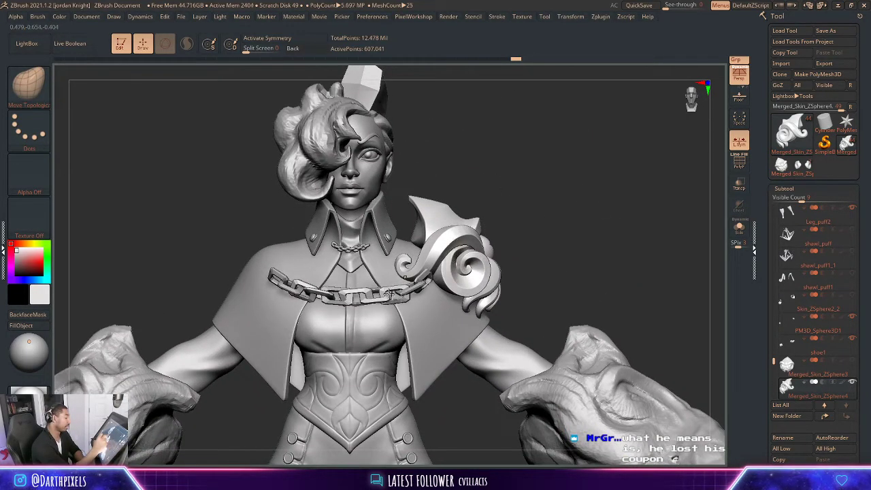
{"action": "left_click", "coordinate": [390, 294], "text": "alt"}
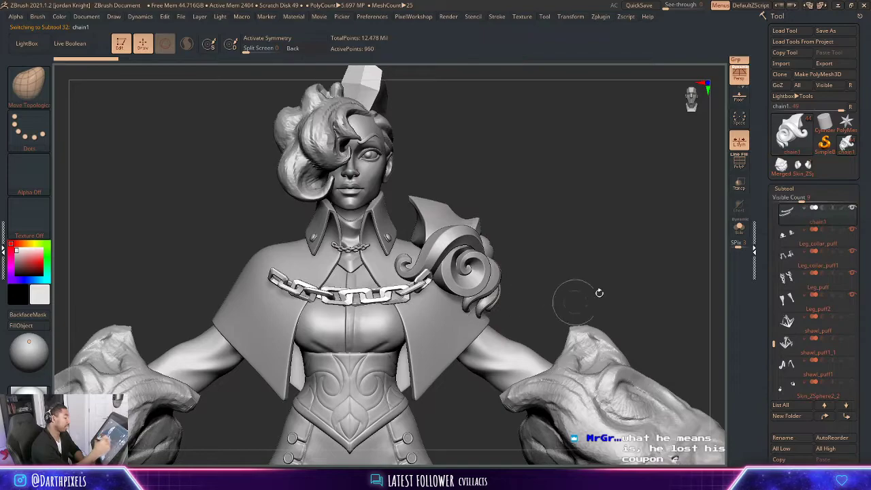
{"action": "left_click", "coordinate": [851, 207]}
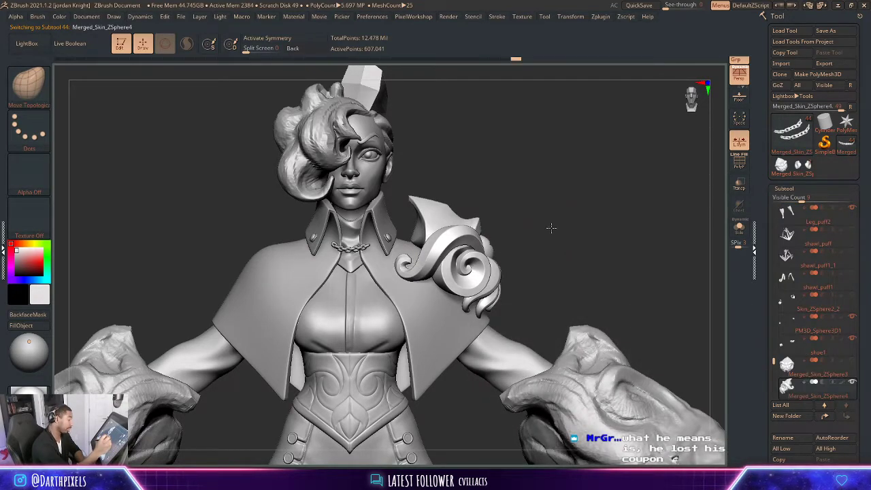
- Change the model's display colour from white to a muted gold
{"action": "left_click_drag", "start_coordinate": [551, 228], "coordinate": [513, 210]}
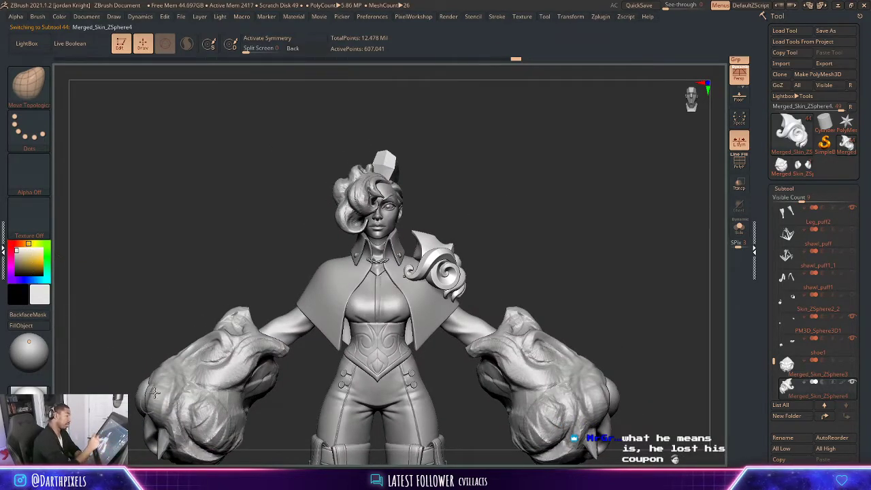
{"action": "left_click", "coordinate": [27, 260]}
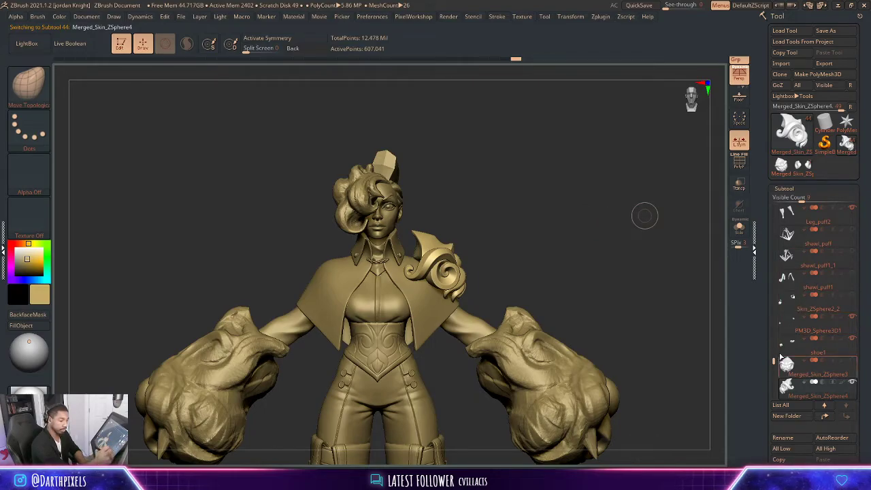
- Show the earlier pair of pauldrons, PM3D_Cube3D1_1, for comparison, hide them again and reselect the new pauldron
{"action": "left_click_drag", "start_coordinate": [773, 359], "coordinate": [775, 286]}
{"action": "left_click", "coordinate": [852, 256]}
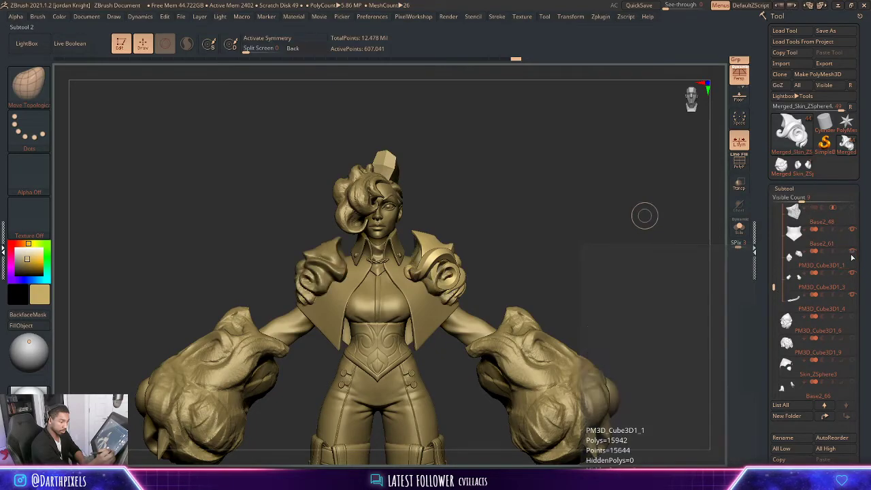
{"action": "left_click", "coordinate": [847, 255]}
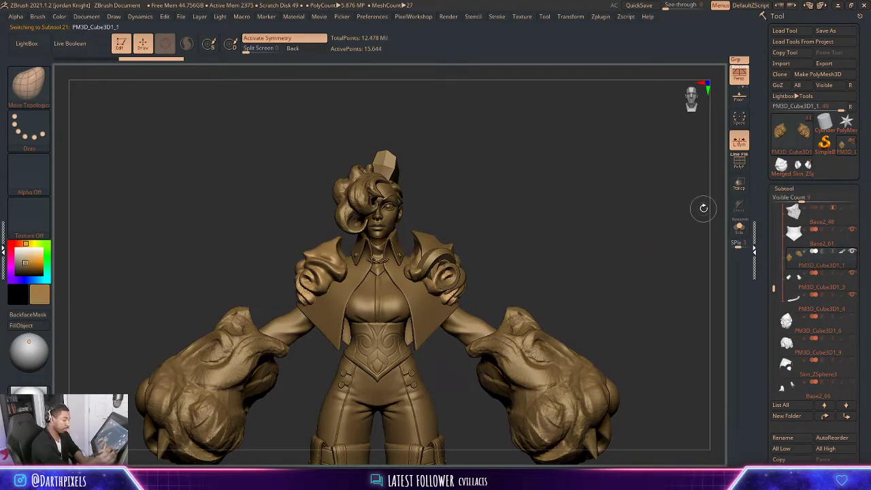
{"action": "left_click", "coordinate": [852, 252]}
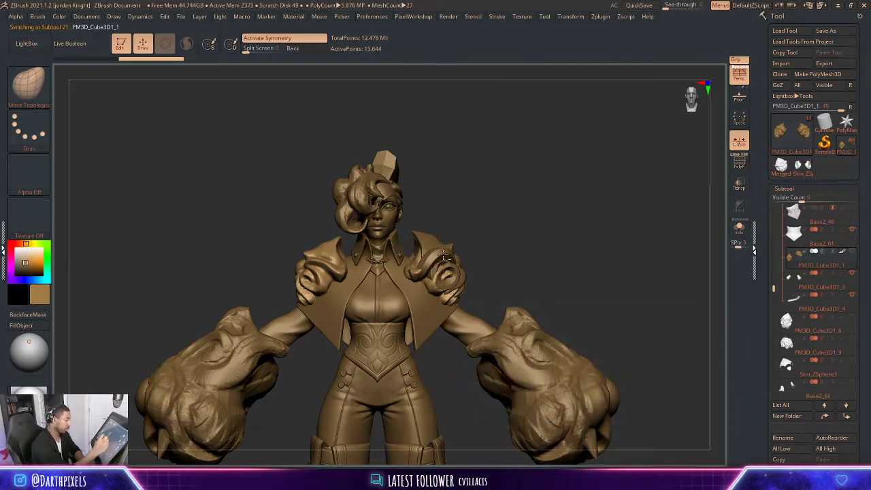
{"action": "left_click", "coordinate": [444, 256], "text": "alt"}
{"action": "left_click_drag", "start_coordinate": [505, 249], "coordinate": [516, 225], "text": "alt"}
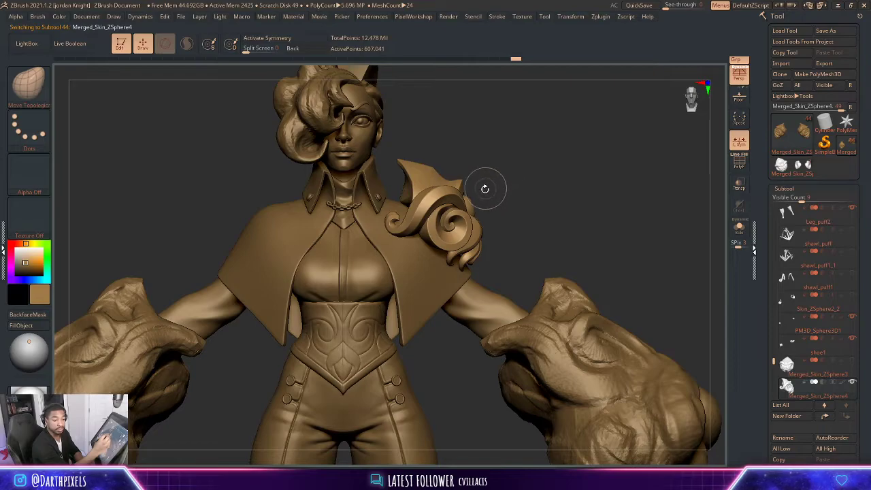
{"action": "key", "text": "shift"}
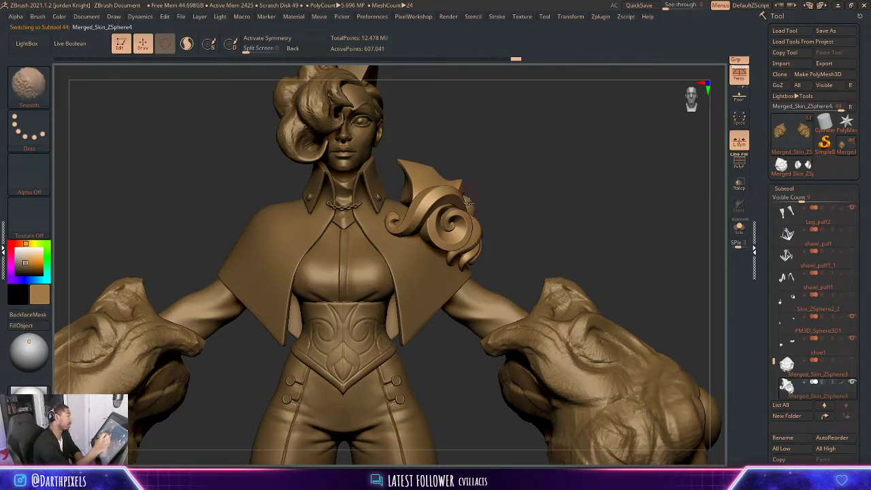
- Drop the shoulder ornament to its lowest subdivision level and nudge its small front curl inward with the Move Topological brush
{"action": "key", "text": "shift+d"}
{"action": "key", "text": "shift+d"}
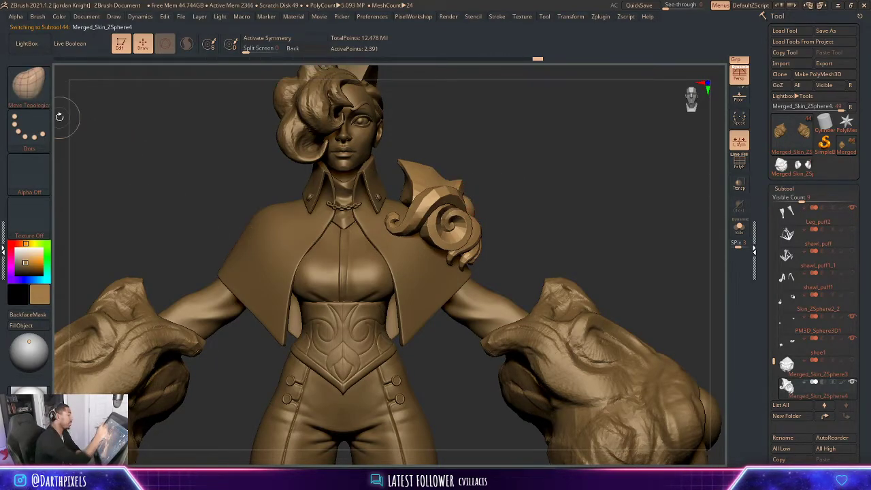
{"action": "key", "text": "space"}
{"action": "left_click_drag", "start_coordinate": [398, 225], "coordinate": [411, 226]}
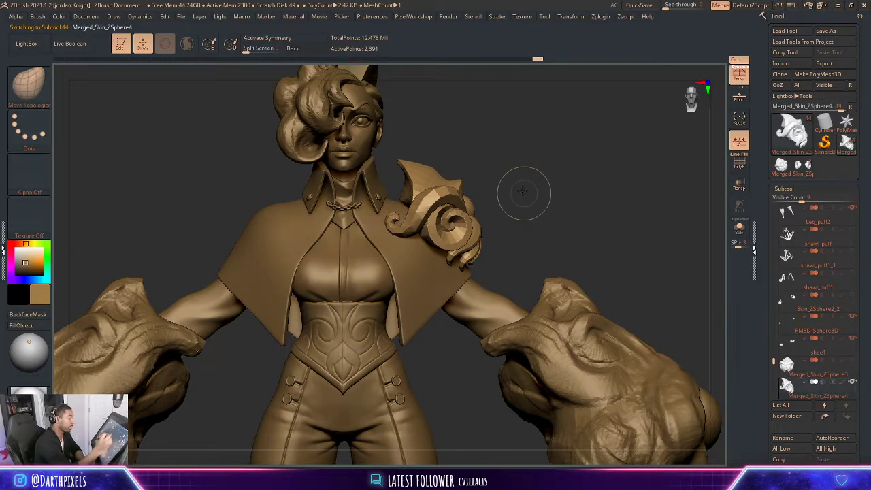
{"action": "mouse_move", "coordinate": [523, 191]}
{"action": "left_mouse_down", "text": "alt"}
{"action": "mouse_move", "coordinate": [510, 165]}
{"action": "mouse_move", "coordinate": [553, 176]}
{"action": "mouse_move", "coordinate": [554, 221]}
{"action": "left_mouse_up", "text": "alt"}
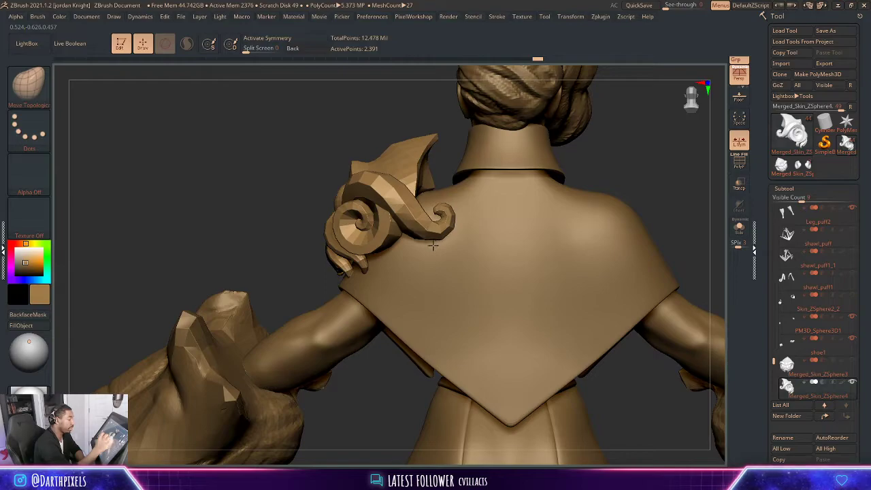
- Adjust the brush size and reshape the band leading to the ornament's rear curl on the back of the cape
{"action": "key", "text": "space"}
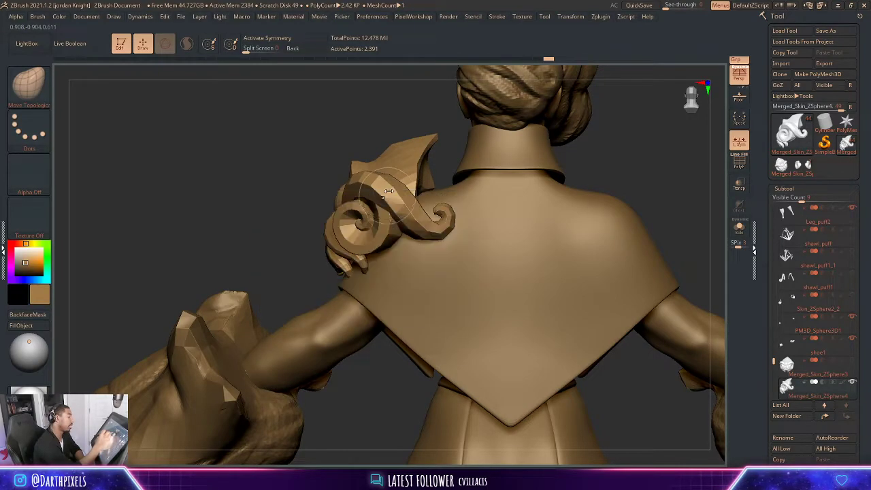
{"action": "key", "text": "space"}
{"action": "left_click_drag", "start_coordinate": [339, 153], "coordinate": [252, 140], "text": "alt"}
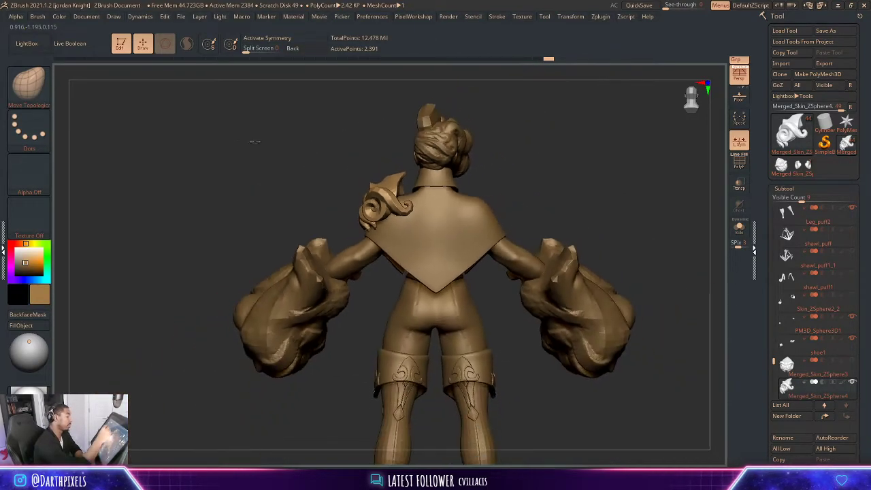
{"action": "mouse_move", "coordinate": [604, 167]}
{"action": "left_mouse_down"}
{"action": "mouse_move", "coordinate": [443, 191]}
{"action": "mouse_move", "coordinate": [412, 215]}
{"action": "mouse_move", "coordinate": [354, 233]}
{"action": "left_mouse_up"}
{"action": "key", "text": "space"}
{"action": "key", "text": "space"}
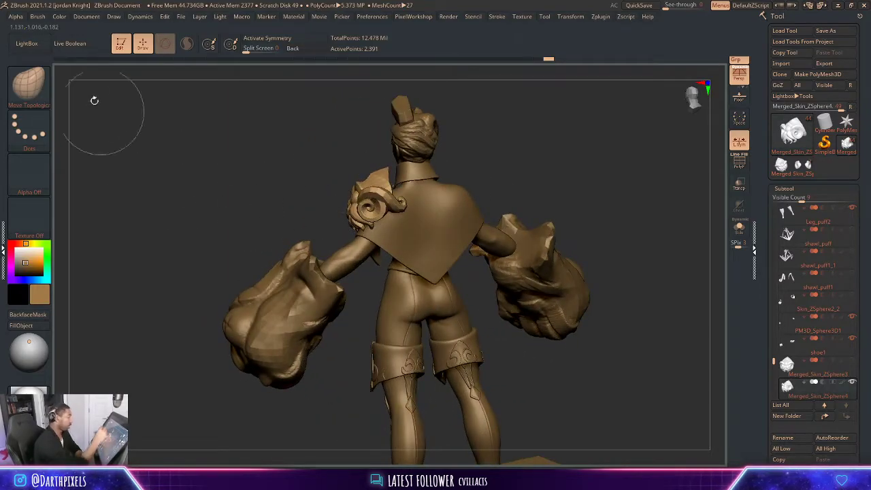
- Switch to the Move brush and reshape the ornament's large rear spiral so it sits closer to the shoulder
{"action": "left_click", "coordinate": [29, 83]}
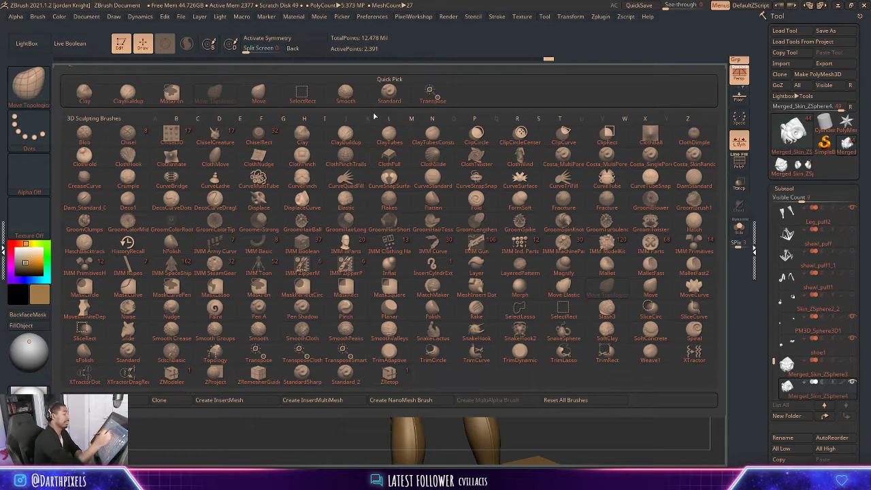
{"action": "left_click", "coordinate": [260, 96]}
{"action": "left_click_drag", "start_coordinate": [534, 155], "coordinate": [489, 186]}
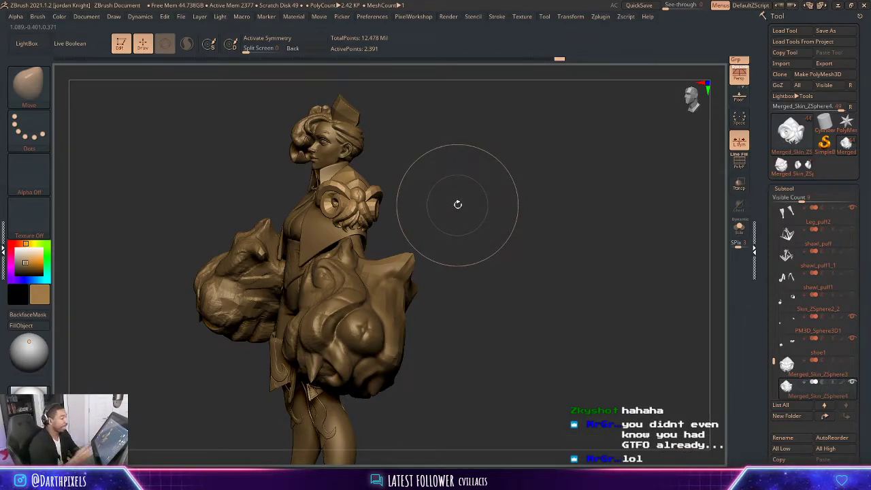
{"action": "left_click_drag", "start_coordinate": [457, 204], "coordinate": [338, 237]}
{"action": "key", "text": "space"}
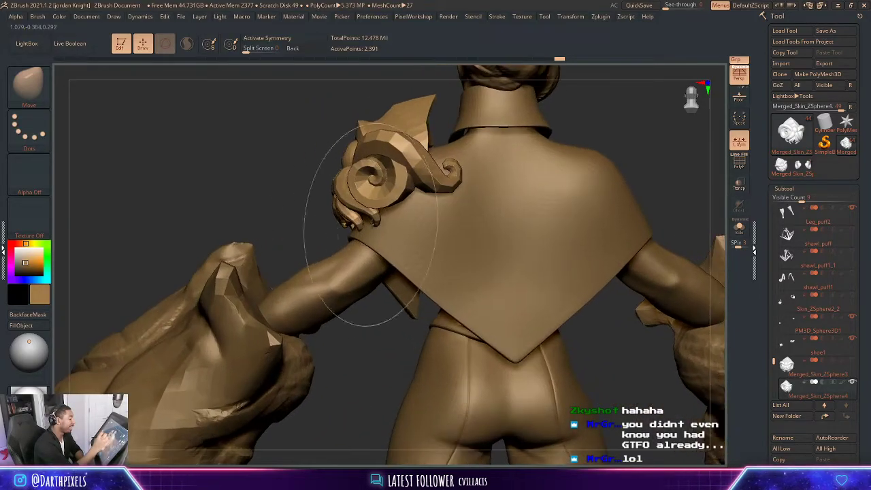
{"action": "key", "text": "space"}
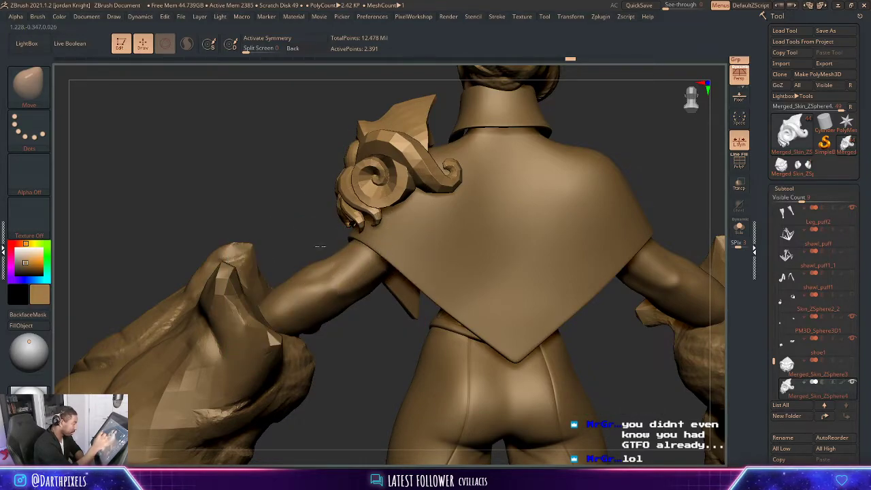
- Reposition the whole shoulder ornament slightly on the shoulder with the transform gizmo, and return to sculpting
{"action": "left_click_drag", "start_coordinate": [385, 255], "coordinate": [451, 218]}
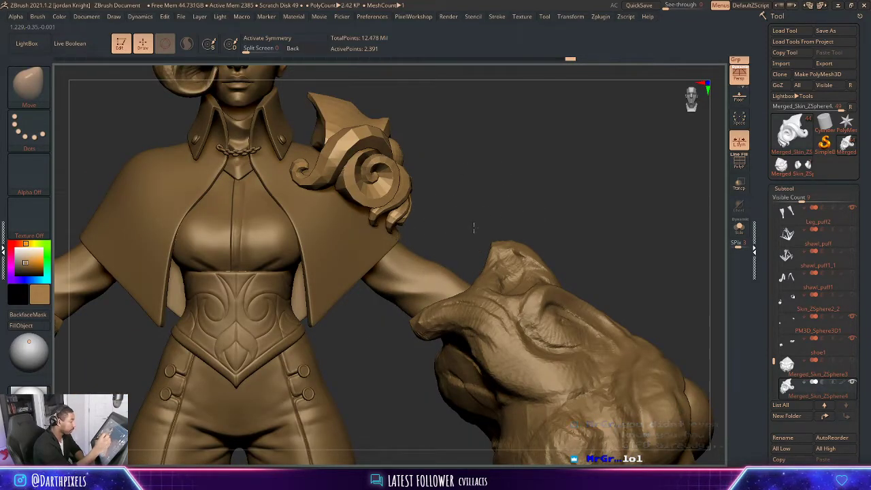
{"action": "key", "text": "f"}
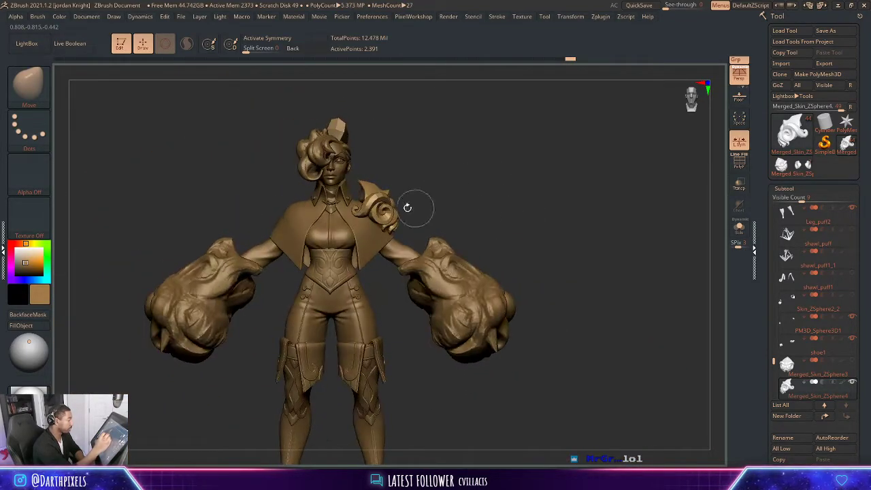
{"action": "key", "text": "w"}
{"action": "left_click_drag", "start_coordinate": [405, 211], "coordinate": [386, 217]}
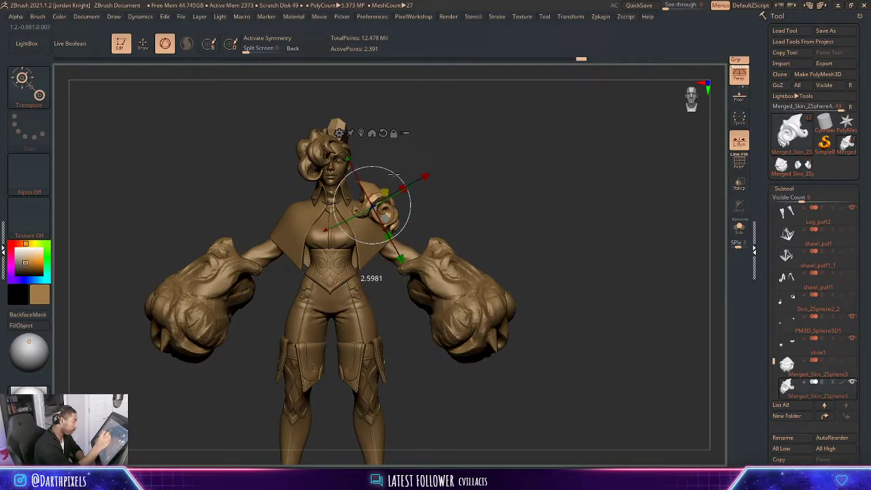
{"action": "key", "text": "q"}
- Raise the shoulder ornament back to its highest subdivision level
{"action": "mouse_move", "coordinate": [496, 183]}
{"action": "left_mouse_down"}
{"action": "mouse_move", "coordinate": [449, 186]}
{"action": "mouse_move", "coordinate": [426, 174]}
{"action": "mouse_move", "coordinate": [538, 187]}
{"action": "mouse_move", "coordinate": [541, 168]}
{"action": "left_mouse_up"}
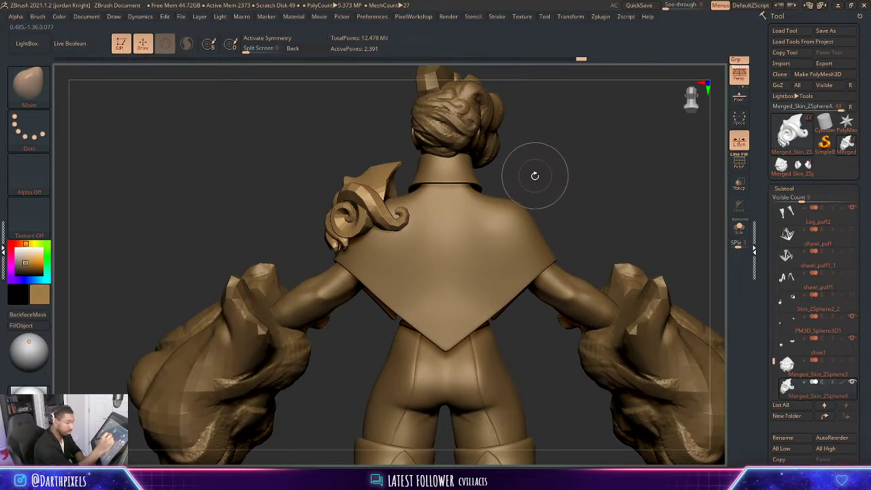
{"action": "key", "text": "d"}
{"action": "key", "text": "d"}
{"action": "key", "text": "d"}
{"action": "key", "text": "d"}
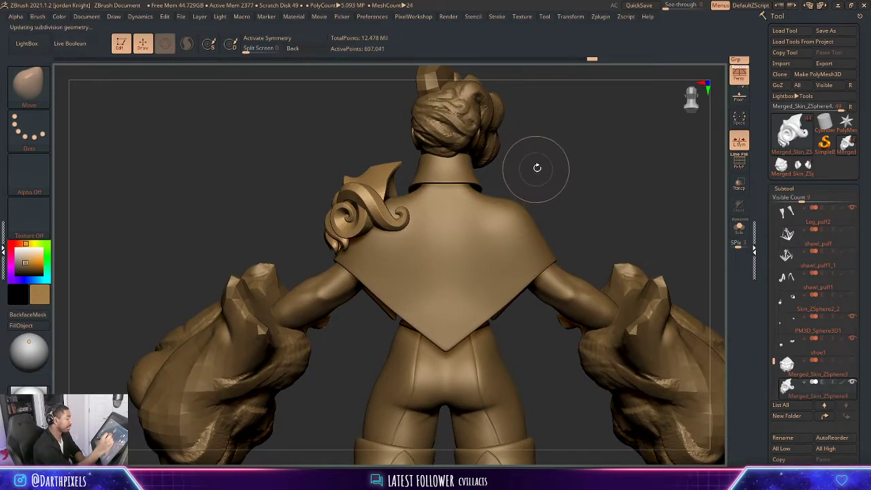
- Examine the smoothed shoulder ornament against the full figure and up close from the front
{"action": "left_click_drag", "start_coordinate": [535, 170], "coordinate": [565, 182]}
{"action": "left_click_drag", "start_coordinate": [458, 181], "coordinate": [472, 186], "text": "alt"}
{"action": "left_click_drag", "start_coordinate": [471, 186], "coordinate": [536, 193]}
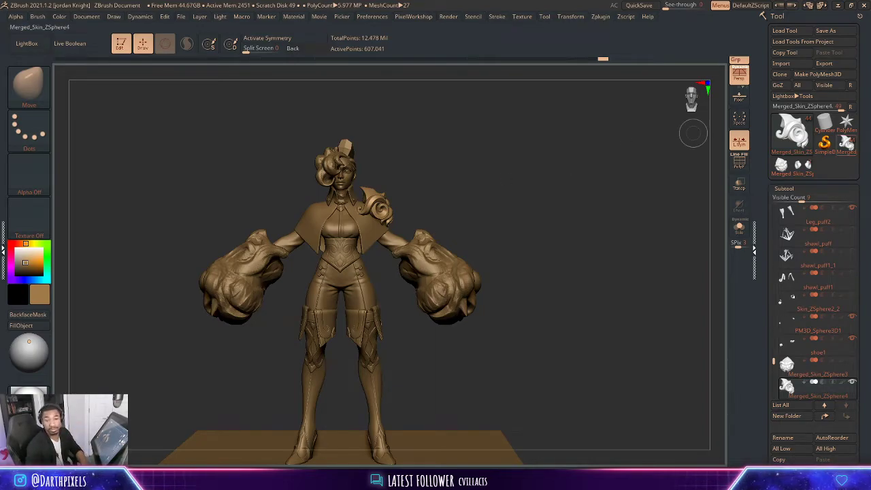
{"action": "mouse_move", "coordinate": [803, 386]}
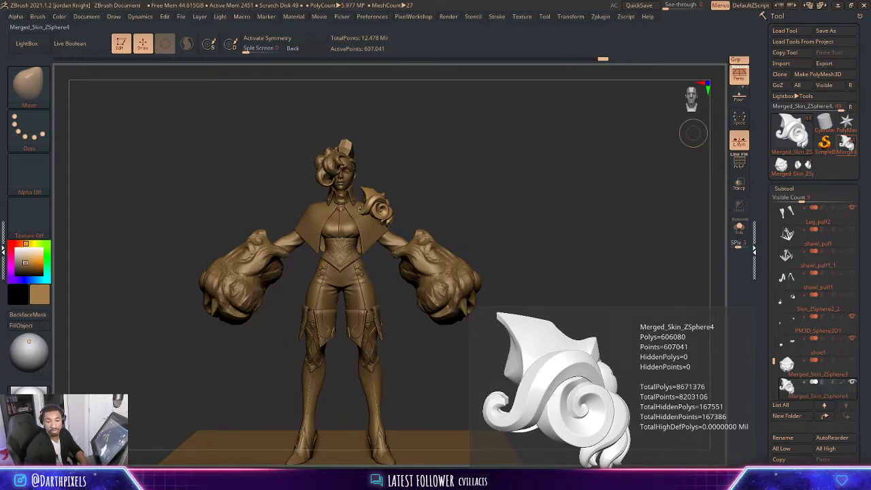
{"action": "mouse_move", "coordinate": [507, 190]}
{"action": "left_mouse_down"}
{"action": "mouse_move", "coordinate": [494, 188]}
{"action": "mouse_move", "coordinate": [518, 187]}
{"action": "mouse_move", "coordinate": [486, 189]}
{"action": "mouse_move", "coordinate": [490, 195]}
{"action": "left_mouse_up"}
{"action": "mouse_move", "coordinate": [490, 195]}
{"action": "left_mouse_down"}
{"action": "mouse_move", "coordinate": [443, 196]}
{"action": "mouse_move", "coordinate": [506, 193]}
{"action": "left_mouse_up"}
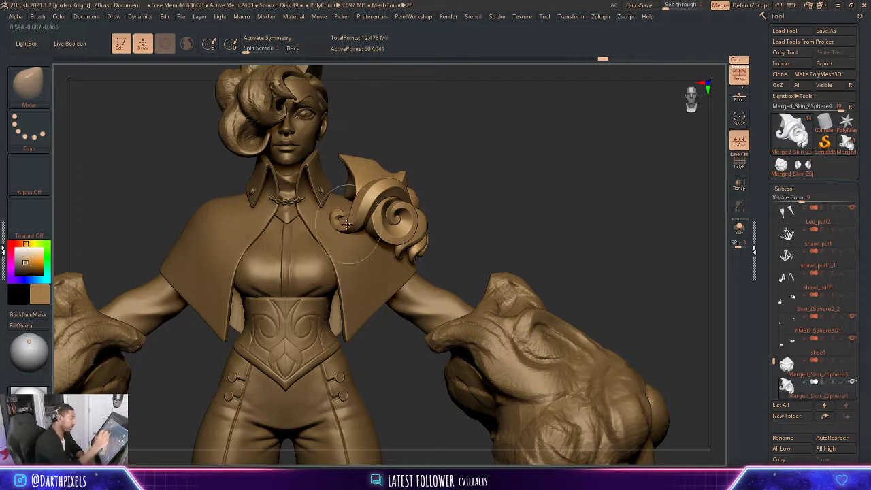
{"action": "left_click_drag", "start_coordinate": [461, 147], "coordinate": [479, 151]}
- Return the ornament to its lowest subdivision level and adjust the small front curl against the cape with the Move brush
{"action": "key", "text": "shift+d"}
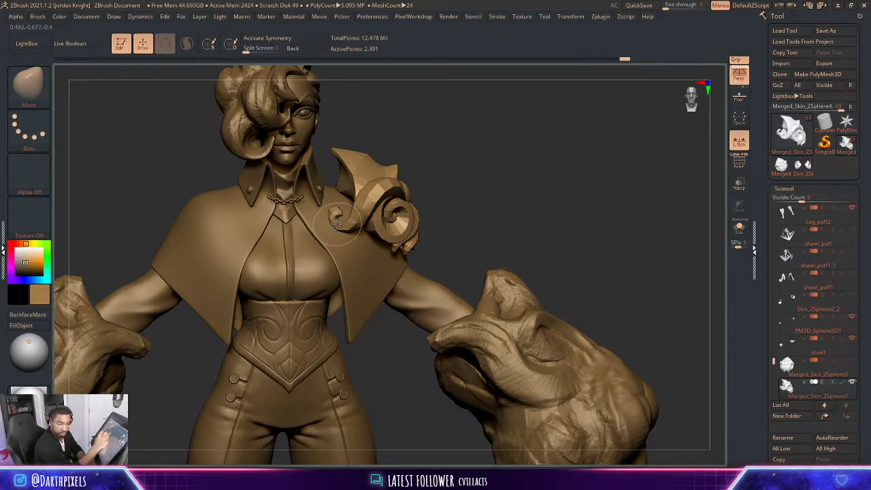
{"action": "key", "text": "space"}
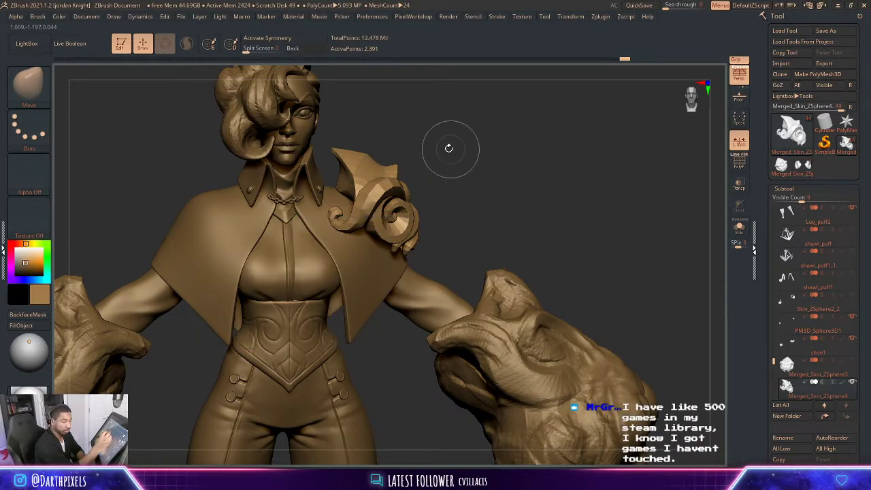
{"action": "left_click_drag", "start_coordinate": [448, 148], "coordinate": [402, 155]}
{"action": "key", "text": "space"}
{"action": "key", "text": "space"}
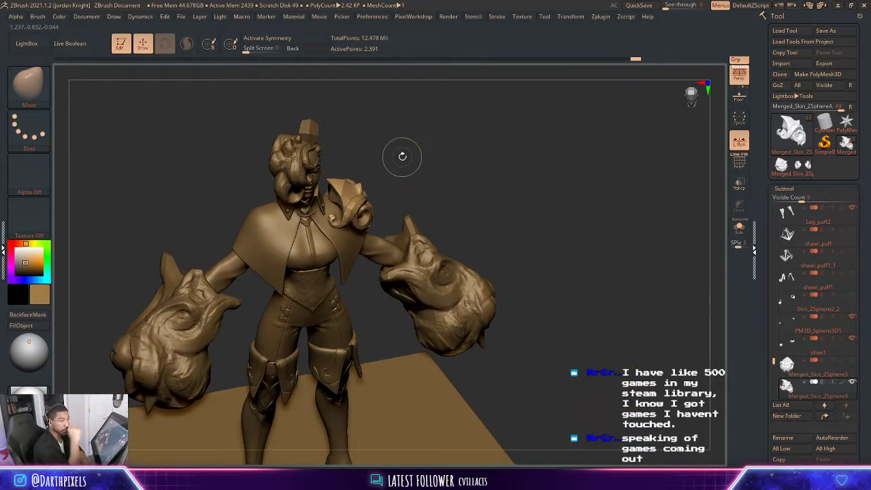
- Check the ornament's fit around the shoulder and adjust its rear curl from above with the Move brush
{"action": "left_click_drag", "start_coordinate": [487, 165], "coordinate": [469, 175]}
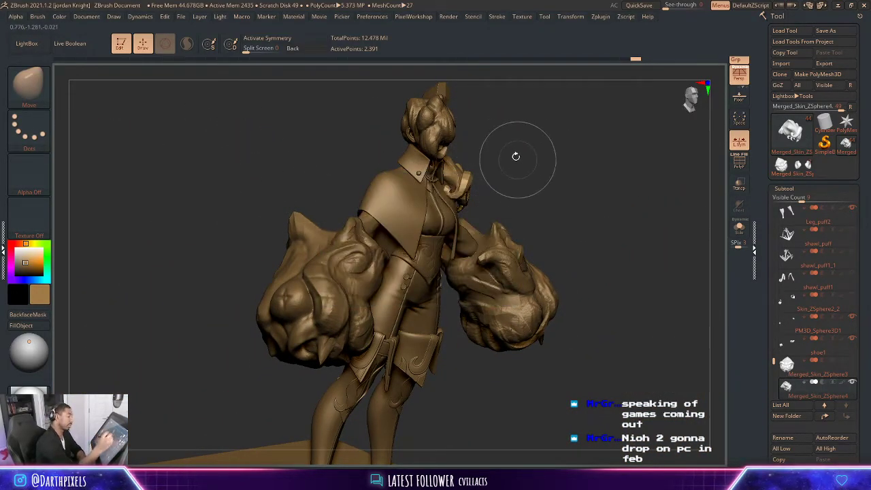
{"action": "mouse_move", "coordinate": [514, 156]}
{"action": "left_mouse_down", "text": "alt"}
{"action": "mouse_move", "coordinate": [534, 161]}
{"action": "mouse_move", "coordinate": [491, 176]}
{"action": "mouse_move", "coordinate": [503, 158]}
{"action": "mouse_move", "coordinate": [485, 164]}
{"action": "left_mouse_up", "text": "alt"}
{"action": "key", "text": "space"}
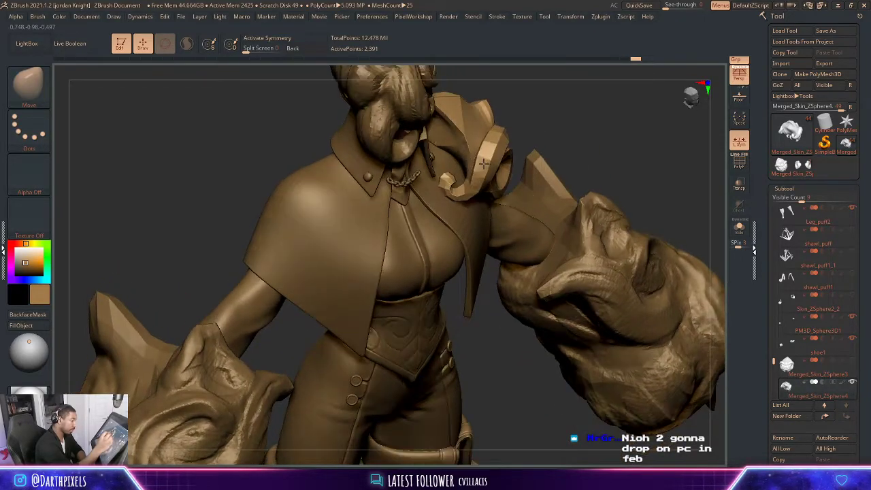
{"action": "mouse_move", "coordinate": [565, 128]}
{"action": "left_mouse_down"}
{"action": "mouse_move", "coordinate": [552, 117]}
{"action": "mouse_move", "coordinate": [594, 144]}
{"action": "mouse_move", "coordinate": [572, 121]}
{"action": "mouse_move", "coordinate": [553, 138]}
{"action": "left_mouse_up"}
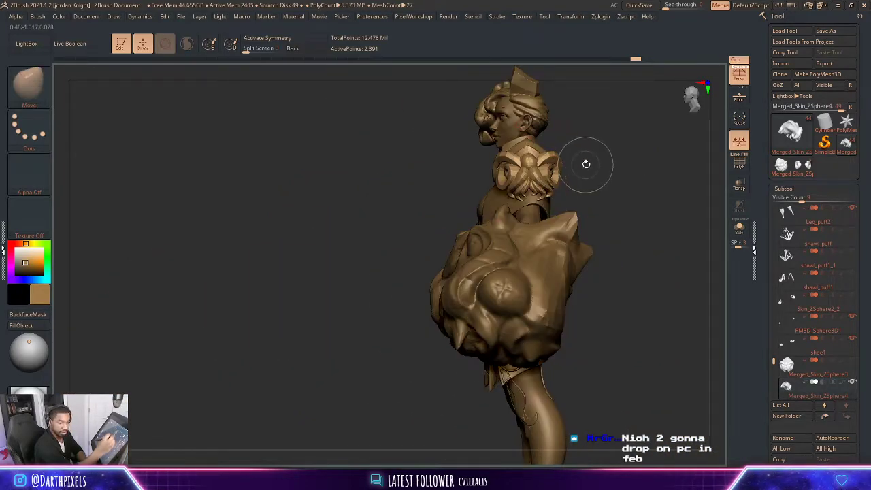
{"action": "left_click_drag", "start_coordinate": [589, 161], "coordinate": [504, 249]}
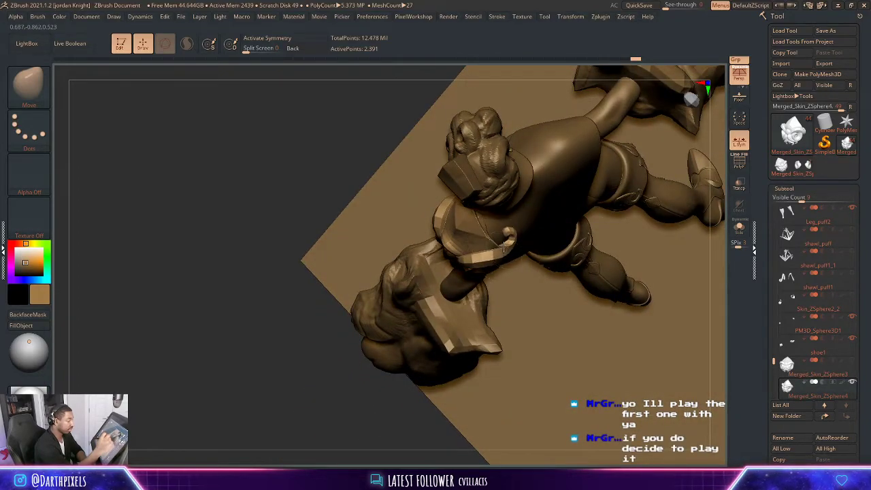
{"action": "left_click_drag", "start_coordinate": [272, 243], "coordinate": [250, 237], "text": "alt"}
{"action": "left_click_drag", "start_coordinate": [303, 249], "coordinate": [623, 238]}
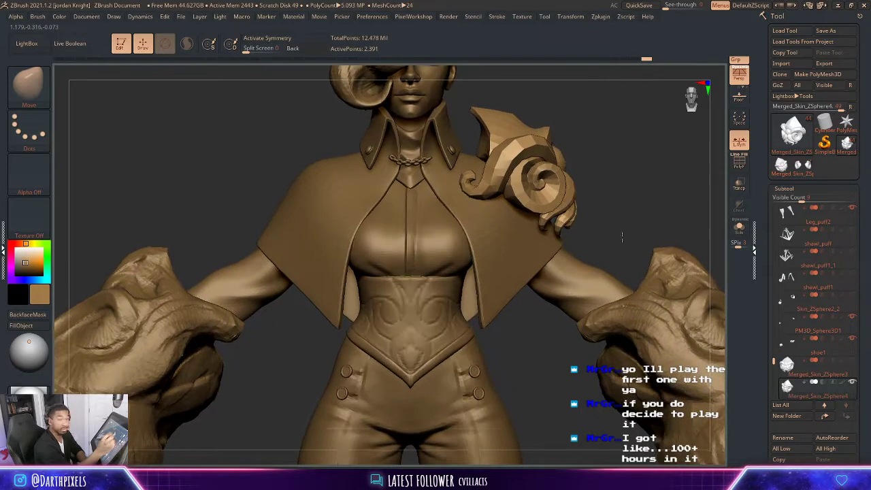
- Resize the Move brush and reshape the inner edge of the ornament's upper fin beside the collar
{"action": "left_click_drag", "start_coordinate": [620, 95], "coordinate": [616, 186], "text": "alt"}
{"action": "key", "text": "space"}
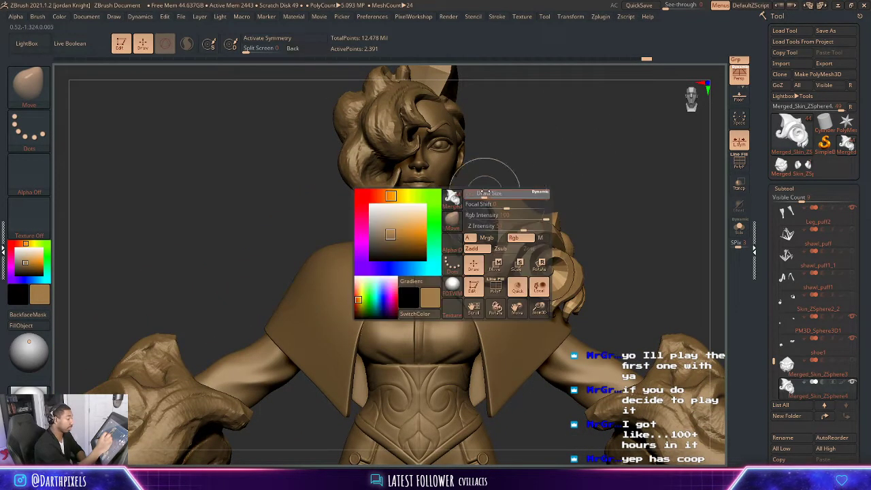
{"action": "key", "text": "space"}
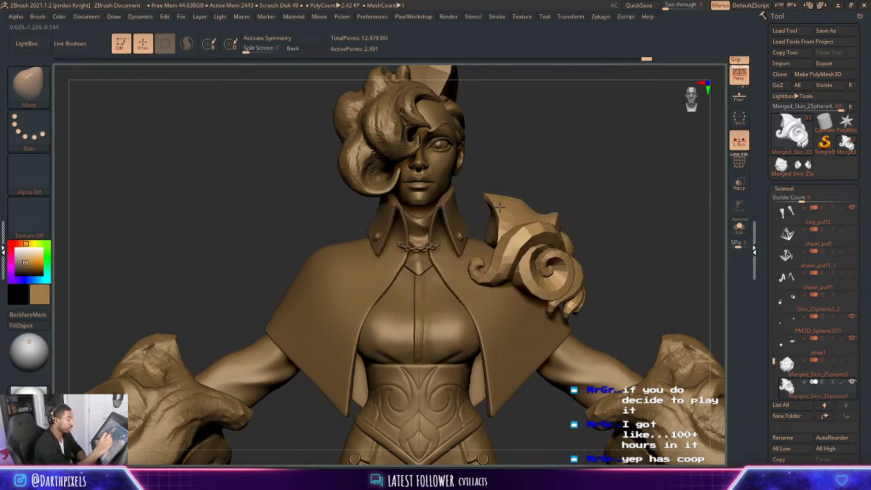
{"action": "left_click_drag", "start_coordinate": [489, 227], "coordinate": [495, 196]}
{"action": "left_click_drag", "start_coordinate": [551, 177], "coordinate": [486, 191]}
{"action": "mouse_move", "coordinate": [484, 224]}
{"action": "right_mouse_down"}
{"action": "mouse_move", "coordinate": [525, 170]}
{"action": "mouse_move", "coordinate": [484, 230]}
{"action": "right_mouse_up"}
{"action": "right_click_drag", "start_coordinate": [528, 208], "coordinate": [496, 227]}
- Switch to the Move Topological brush, adjust its size and refine the upper fin's inner edge from front and back
{"action": "key", "text": "b"}
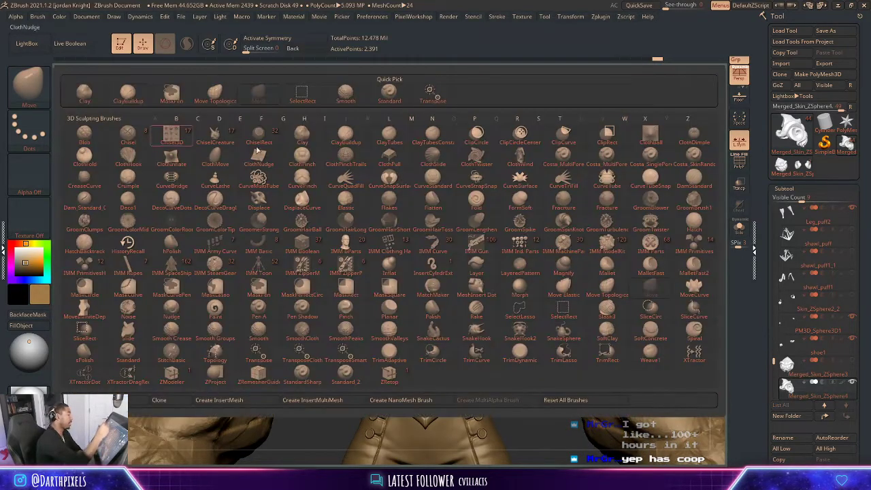
{"action": "key", "text": "m"}
{"action": "key", "text": "t"}
{"action": "key", "text": "space"}
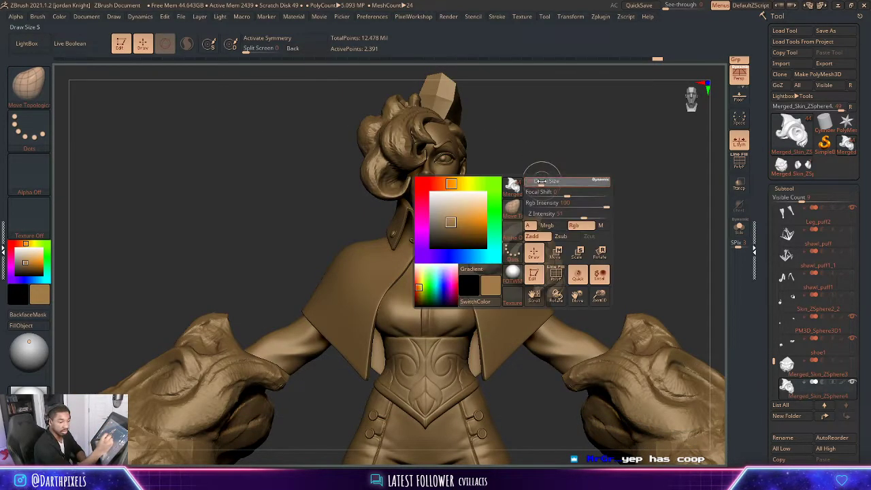
{"action": "right_click_drag", "start_coordinate": [550, 175], "coordinate": [490, 235]}
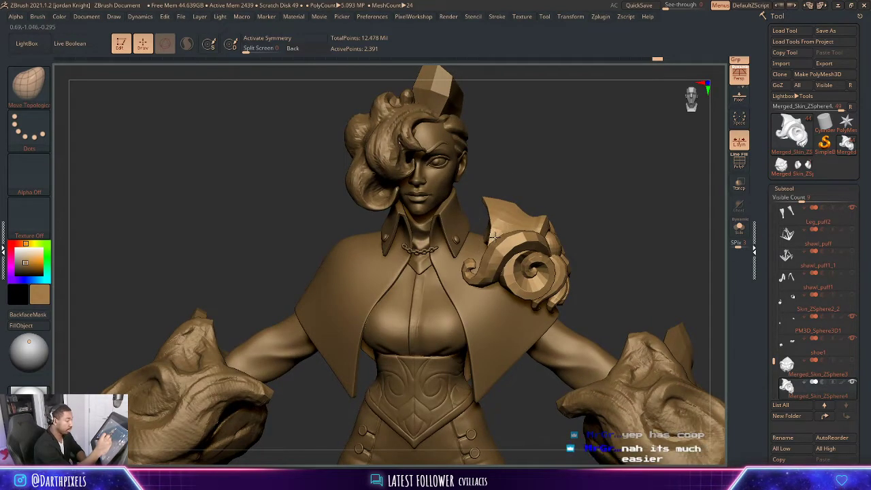
{"action": "right_click_drag", "start_coordinate": [571, 194], "coordinate": [519, 245]}
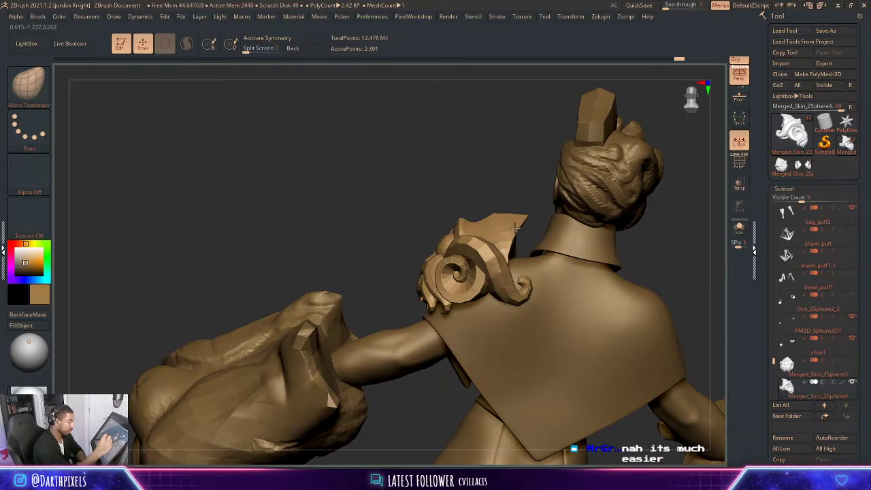
- Raise the ornament's subdivision level and smooth the inner face of its upper fin beside the collar
{"action": "left_click_drag", "start_coordinate": [638, 198], "coordinate": [572, 158]}
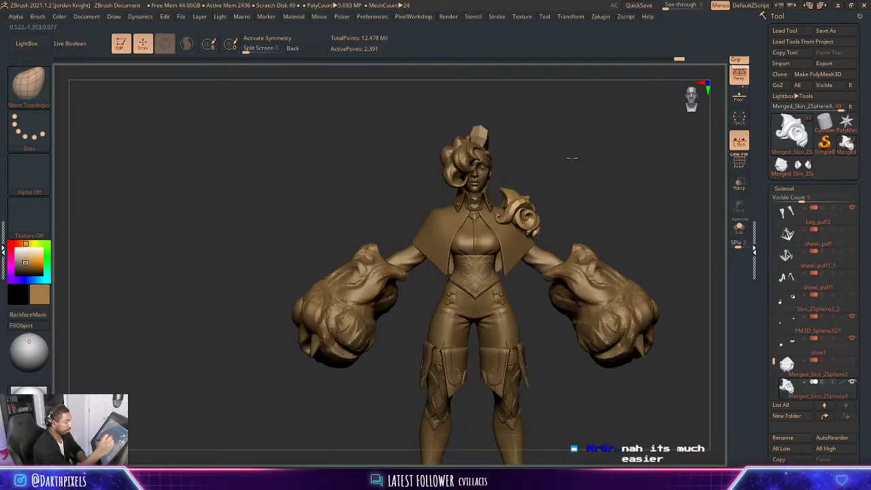
{"action": "right_click_drag", "start_coordinate": [571, 158], "coordinate": [573, 173]}
{"action": "mouse_move", "coordinate": [583, 162]}
{"action": "left_mouse_down"}
{"action": "mouse_move", "coordinate": [571, 186]}
{"action": "mouse_move", "coordinate": [602, 183]}
{"action": "mouse_move", "coordinate": [671, 200]}
{"action": "mouse_move", "coordinate": [607, 164]}
{"action": "mouse_move", "coordinate": [554, 171]}
{"action": "mouse_move", "coordinate": [523, 189]}
{"action": "left_mouse_up"}
{"action": "key", "text": "shift+d"}
{"action": "key", "text": "space"}
{"action": "key", "text": "shift"}
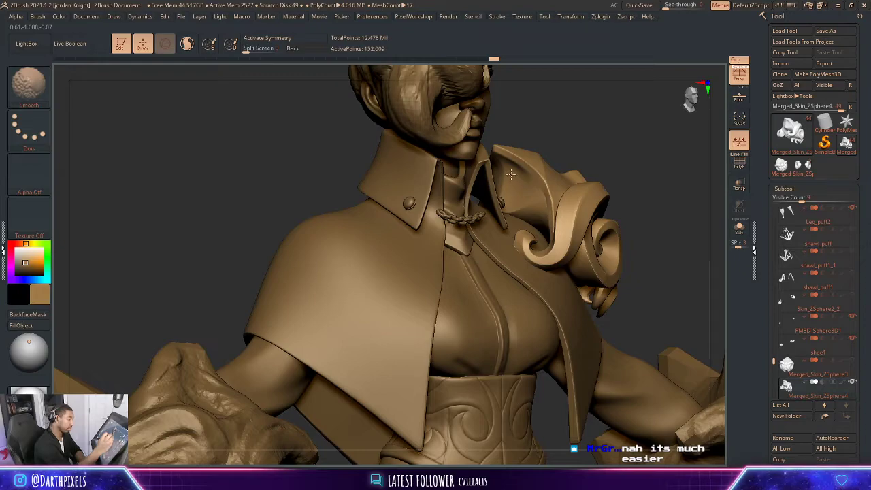
{"action": "right_click_drag", "start_coordinate": [606, 153], "coordinate": [593, 142]}
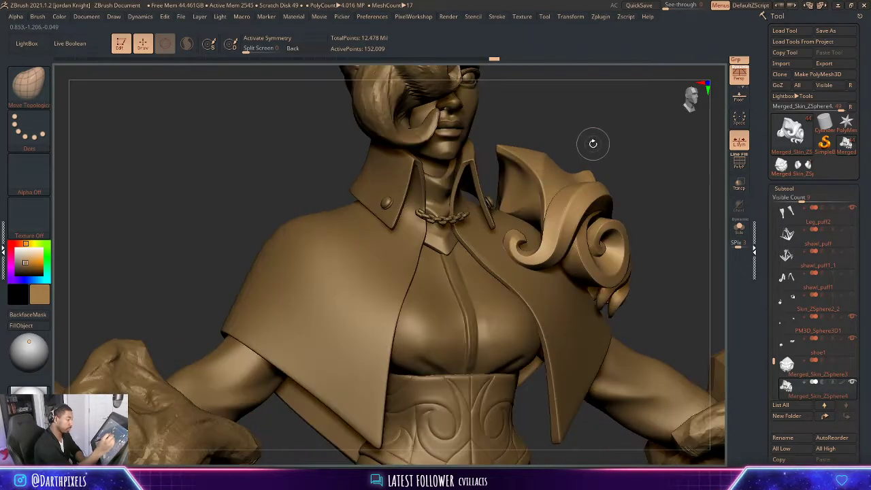
{"action": "key", "text": "ctrl"}
{"action": "key", "text": "shift"}
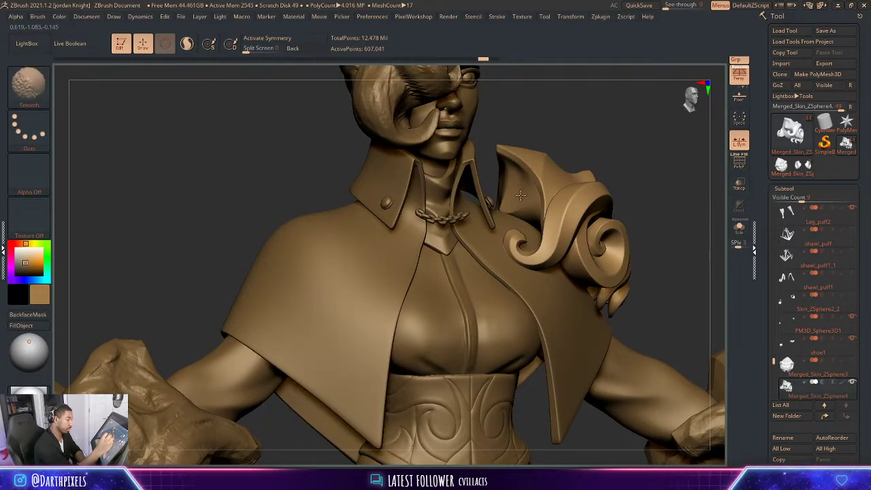
{"action": "left_click_drag", "start_coordinate": [521, 195], "coordinate": [526, 195], "text": "shift"}
- Smooth the back of the ornament's upper fin where it meets the shoulder and collar
{"action": "mouse_move", "coordinate": [604, 142]}
{"action": "right_mouse_down"}
{"action": "mouse_move", "coordinate": [546, 138]}
{"action": "mouse_move", "coordinate": [580, 148]}
{"action": "right_mouse_up"}
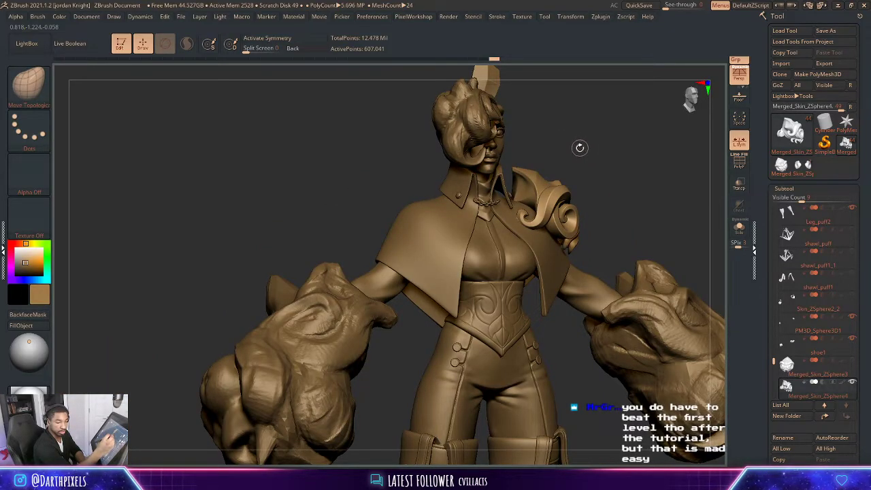
{"action": "mouse_move", "coordinate": [588, 149]}
{"action": "right_mouse_down"}
{"action": "mouse_move", "coordinate": [623, 159]}
{"action": "mouse_move", "coordinate": [614, 164]}
{"action": "mouse_move", "coordinate": [661, 220]}
{"action": "mouse_move", "coordinate": [647, 204]}
{"action": "mouse_move", "coordinate": [474, 194]}
{"action": "right_mouse_up"}
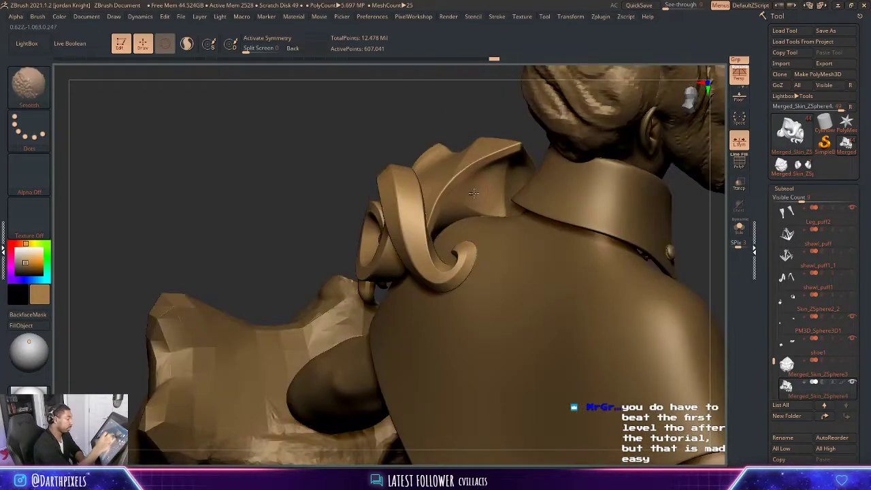
{"action": "key", "text": "shift"}
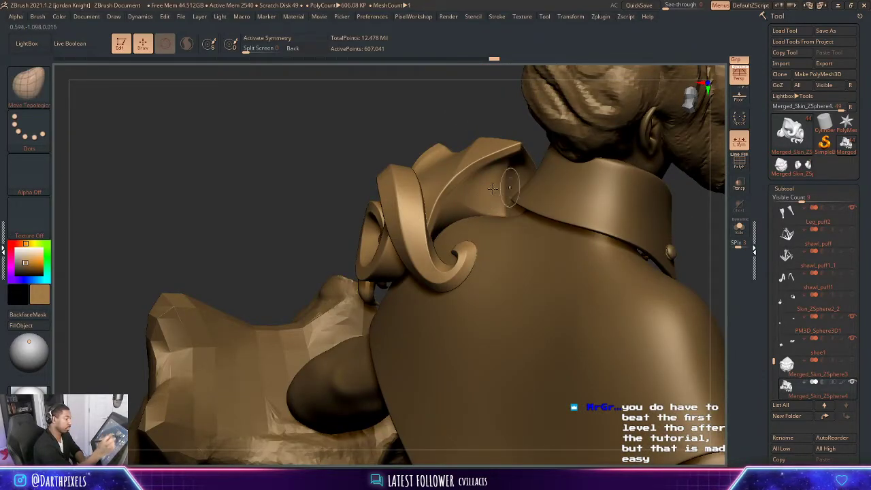
{"action": "key", "text": "shift"}
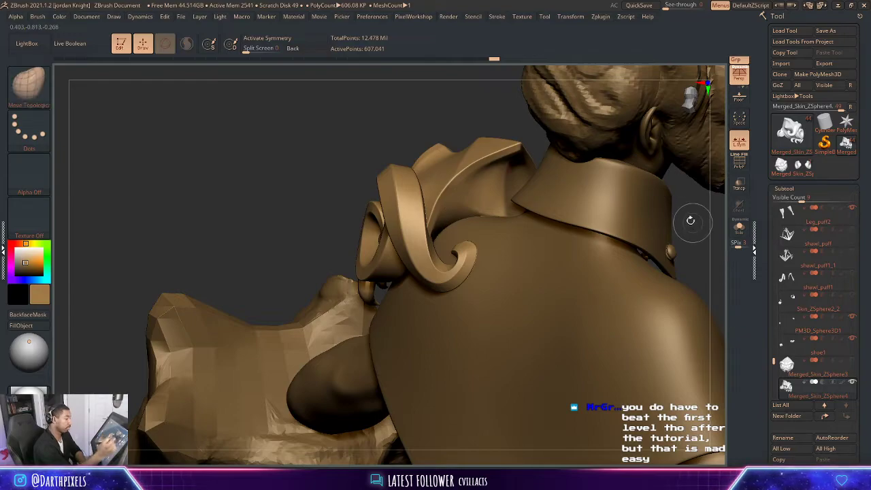
- Examine the ornament's silhouette against the whole figure from the front and the side
{"action": "mouse_move", "coordinate": [648, 180]}
{"action": "right_mouse_down", "text": "ctrl"}
{"action": "mouse_move", "coordinate": [643, 143]}
{"action": "mouse_move", "coordinate": [610, 191]}
{"action": "mouse_move", "coordinate": [566, 171]}
{"action": "mouse_move", "coordinate": [661, 170]}
{"action": "right_mouse_up", "text": "ctrl"}
{"action": "right_click_drag", "start_coordinate": [600, 178], "coordinate": [593, 178]}
{"action": "right_click_drag", "start_coordinate": [609, 167], "coordinate": [583, 181], "text": "ctrl"}
{"action": "right_click", "coordinate": [579, 198]}
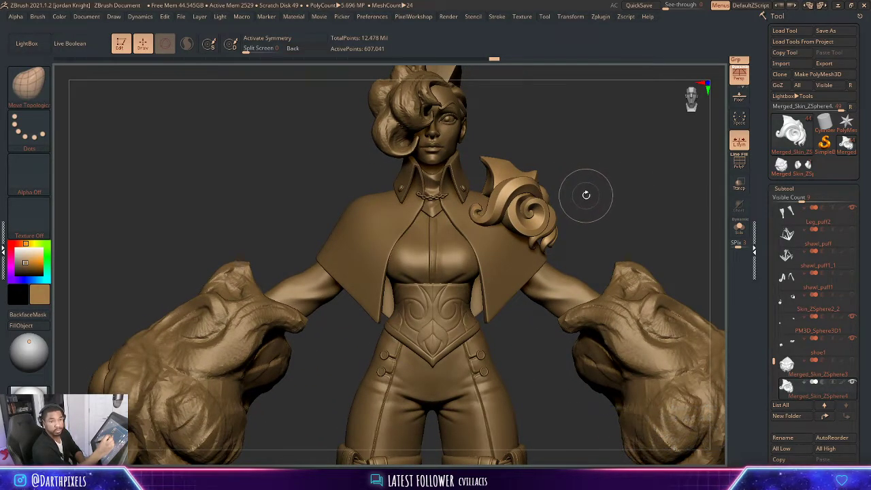
{"action": "right_click_drag", "start_coordinate": [591, 194], "coordinate": [580, 179], "text": "ctrl"}
{"action": "mouse_move", "coordinate": [581, 178]}
{"action": "right_mouse_down"}
{"action": "mouse_move", "coordinate": [556, 189]}
{"action": "mouse_move", "coordinate": [571, 187]}
{"action": "right_mouse_up"}
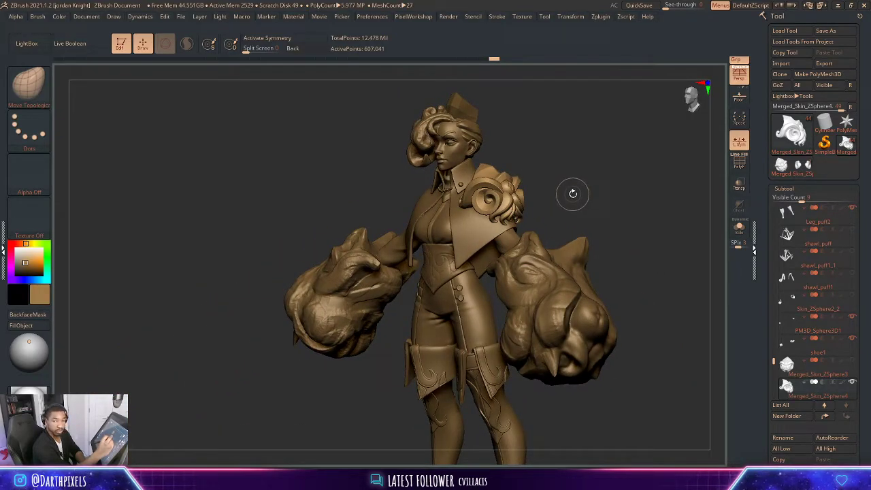
{"action": "mouse_move", "coordinate": [583, 181]}
{"action": "right_mouse_down", "text": "ctrl"}
{"action": "mouse_move", "coordinate": [591, 195]}
{"action": "mouse_move", "coordinate": [605, 189]}
{"action": "mouse_move", "coordinate": [575, 190]}
{"action": "right_mouse_up", "text": "ctrl"}
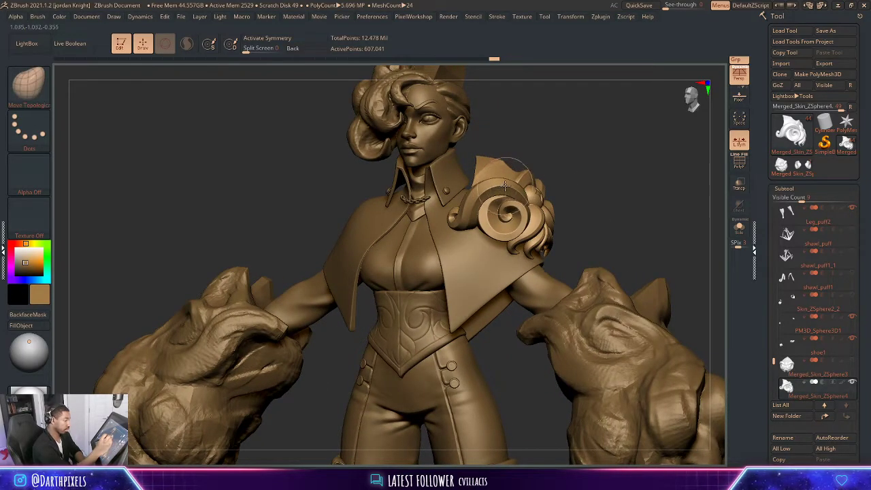
- Return the ornament to its lowest subdivision level, resize the Move Topological brush and adjust the band above the front spiral
{"action": "key", "text": "shift"}
{"action": "key", "text": "shift+d"}
{"action": "key", "text": "shift+d"}
{"action": "key", "text": "space"}
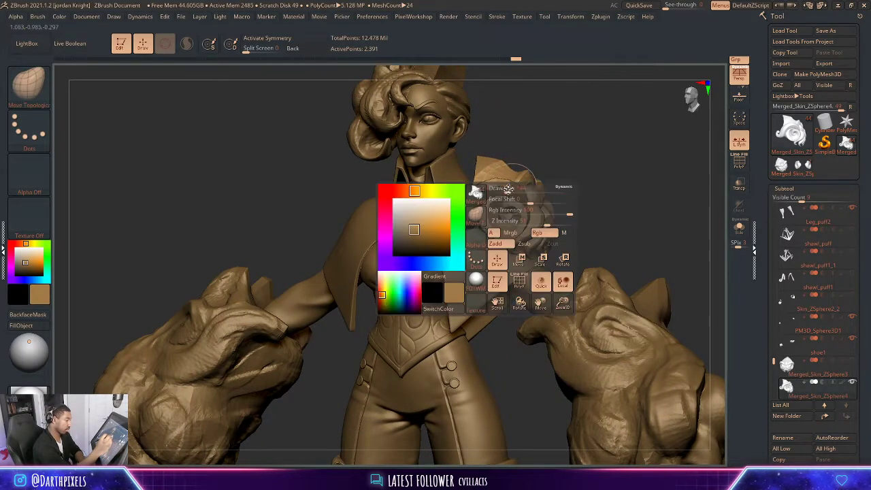
{"action": "left_click_drag", "start_coordinate": [511, 242], "coordinate": [500, 243]}
{"action": "right_click_drag", "start_coordinate": [499, 196], "coordinate": [494, 198], "text": "ctrl"}
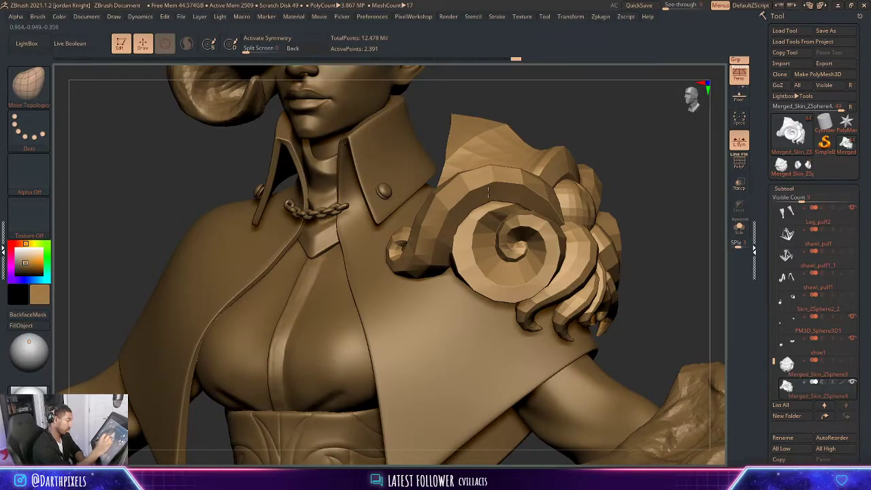
{"action": "right_click_drag", "start_coordinate": [593, 153], "coordinate": [530, 167], "text": "ctrl"}
{"action": "key", "text": "d"}
- Refine the ornament's curled bands from the side and rear, and restore its highest subdivision level
{"action": "mouse_move", "coordinate": [559, 163]}
{"action": "left_mouse_down"}
{"action": "mouse_move", "coordinate": [544, 174]}
{"action": "mouse_move", "coordinate": [582, 175]}
{"action": "mouse_move", "coordinate": [577, 179]}
{"action": "left_mouse_up"}
{"action": "key", "text": "ctrl"}
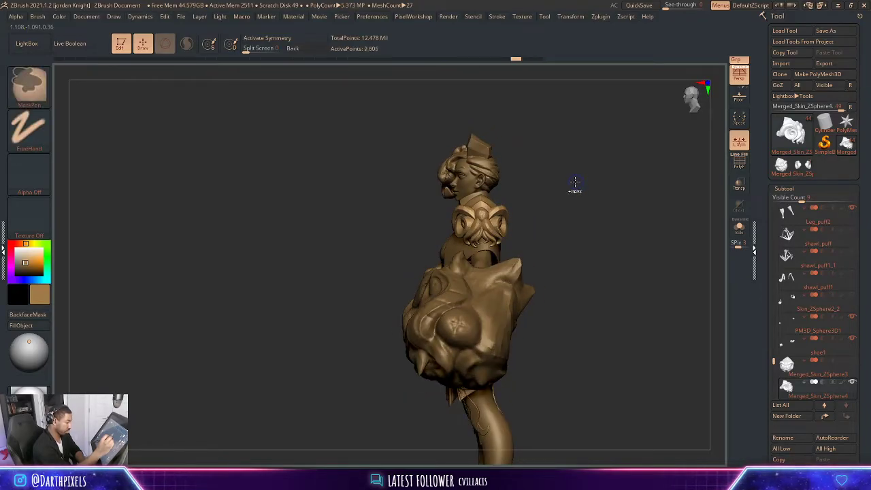
{"action": "scroll", "coordinate": [571, 180], "scroll_direction": "up", "scroll_amount": 5}
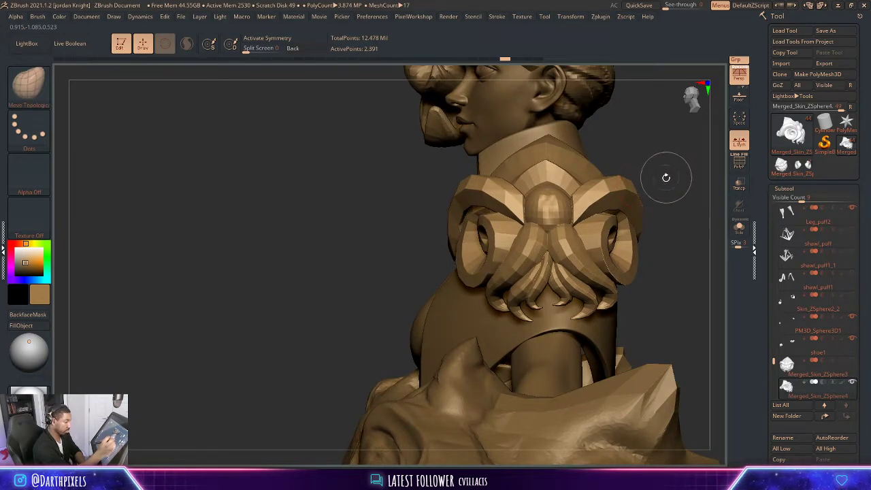
{"action": "left_click_drag", "start_coordinate": [665, 177], "coordinate": [613, 206]}
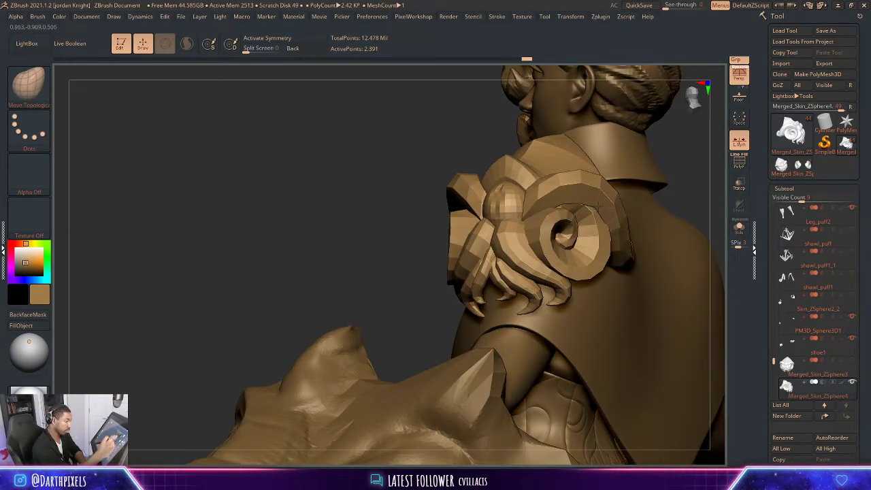
{"action": "left_click_drag", "start_coordinate": [696, 178], "coordinate": [682, 184]}
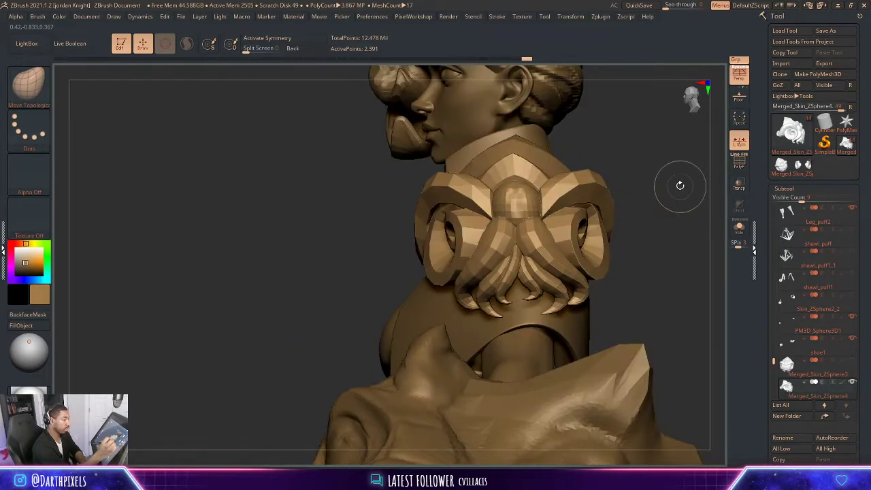
{"action": "key", "text": "ctrl+d"}
{"action": "left_click_drag", "start_coordinate": [577, 165], "coordinate": [595, 155], "text": "alt"}
{"action": "key", "text": "d"}
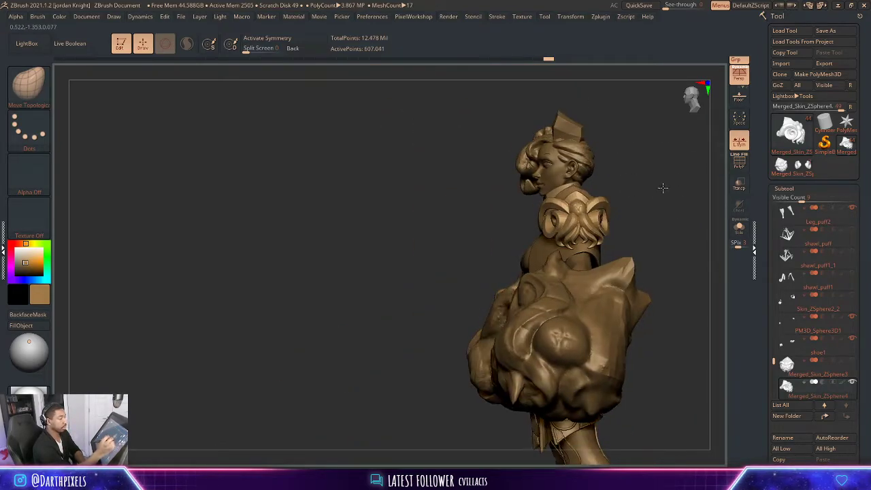
{"action": "left_click_drag", "start_coordinate": [662, 189], "coordinate": [589, 183]}
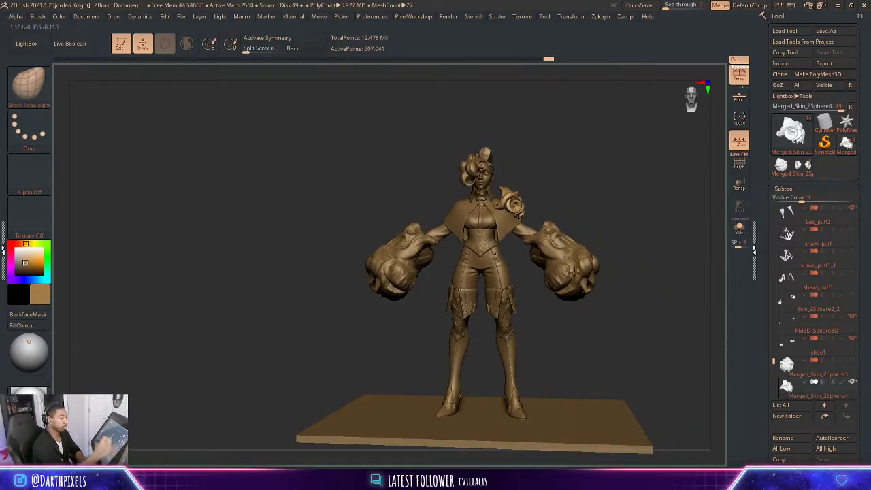
- Delete the ornament's lower subdivision levels in its geometry settings
{"action": "left_click", "coordinate": [785, 189]}
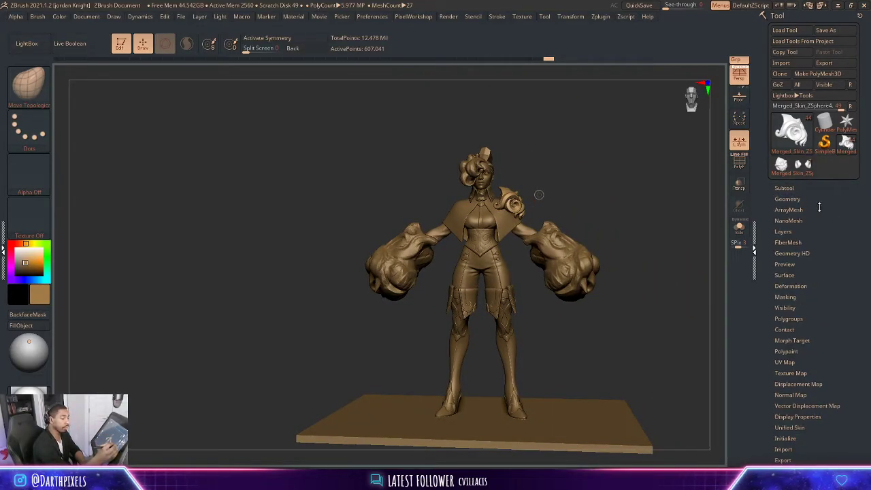
{"action": "left_click", "coordinate": [787, 199]}
{"action": "left_click", "coordinate": [805, 232]}
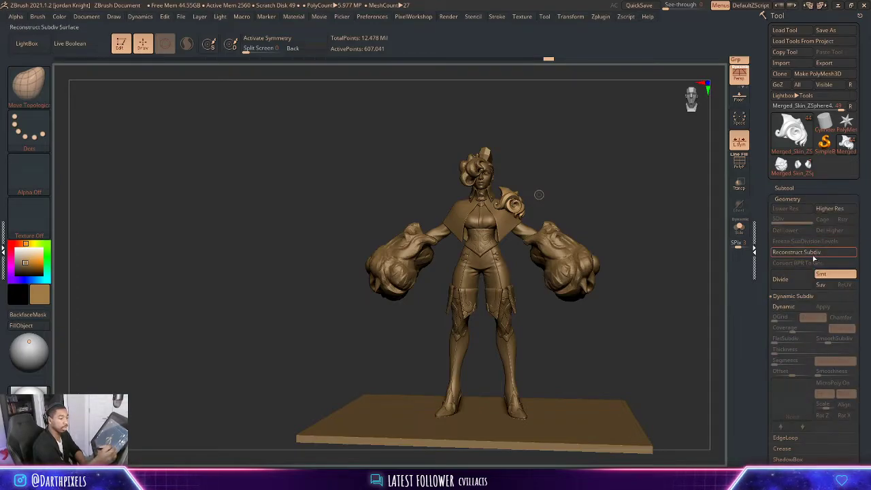
- Mirror the shoulder ornament onto the opposite shoulder with SubTool Master, accepting the combined mesh
{"action": "left_click_drag", "start_coordinate": [600, 208], "coordinate": [687, 215], "text": "alt"}
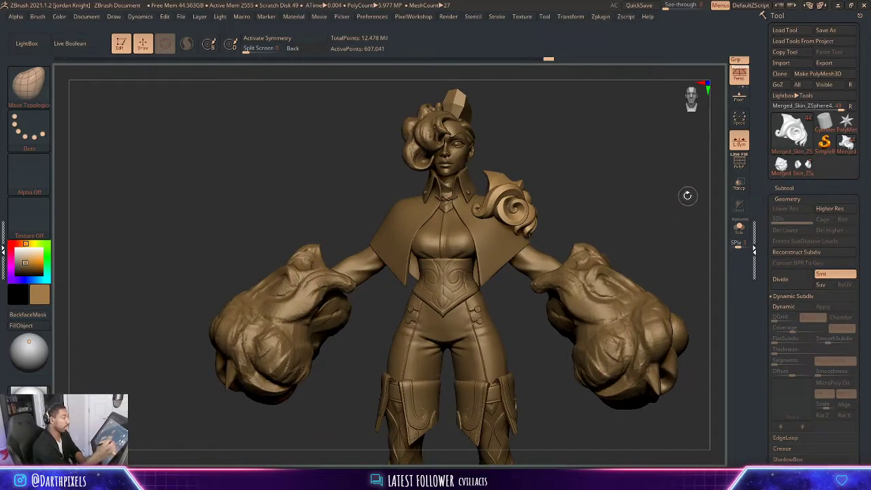
{"action": "key", "text": "space"}
{"action": "left_click", "coordinate": [674, 127]}
{"action": "left_click", "coordinate": [396, 235]}
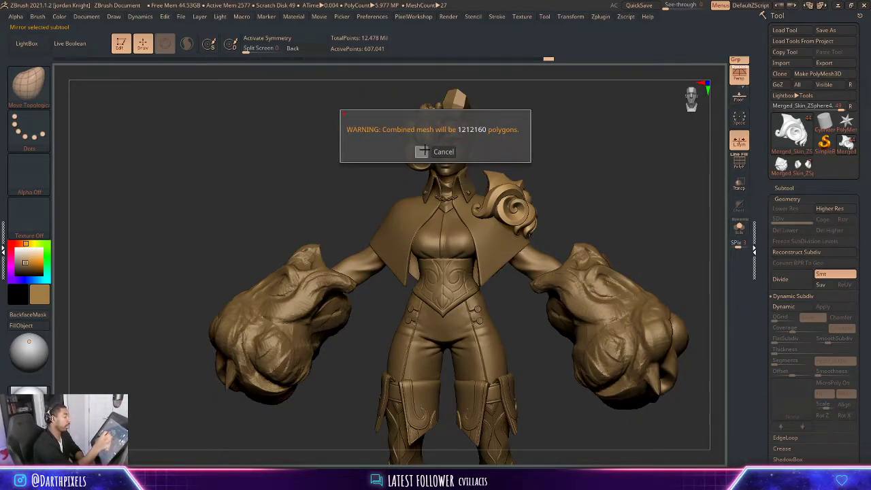
{"action": "left_click", "coordinate": [422, 151]}
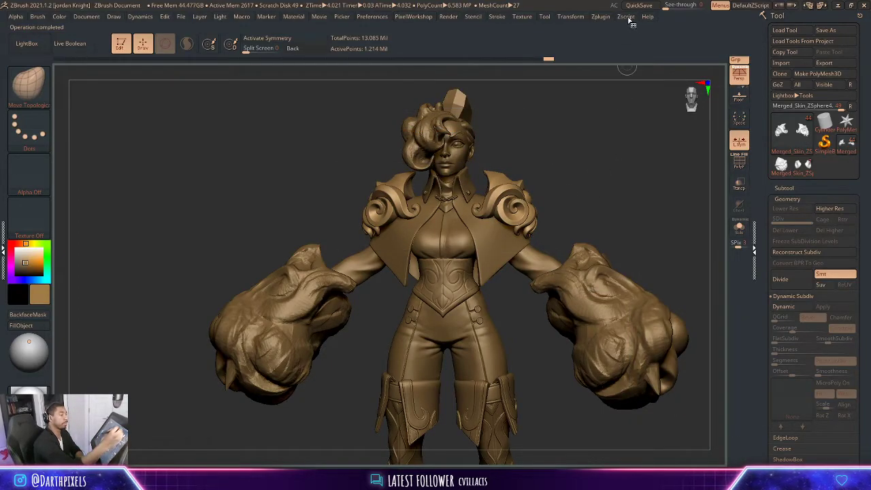
{"action": "left_click", "coordinate": [607, 18]}
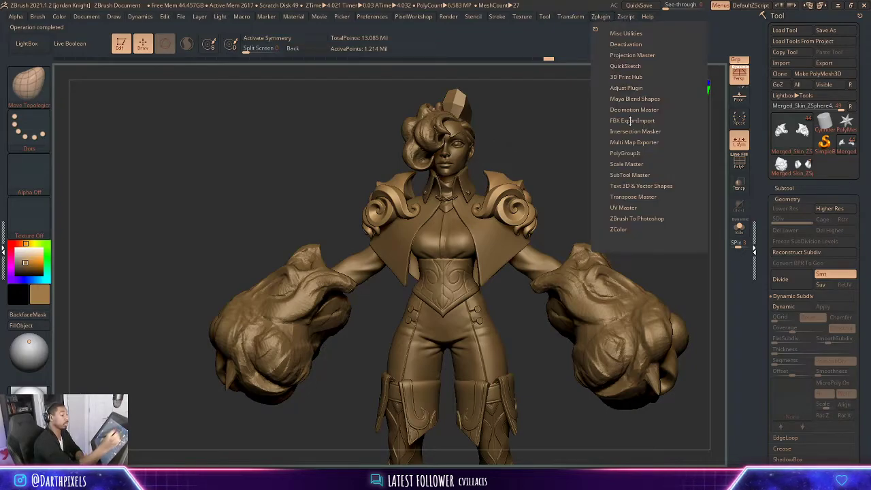
{"action": "left_click", "coordinate": [632, 174]}
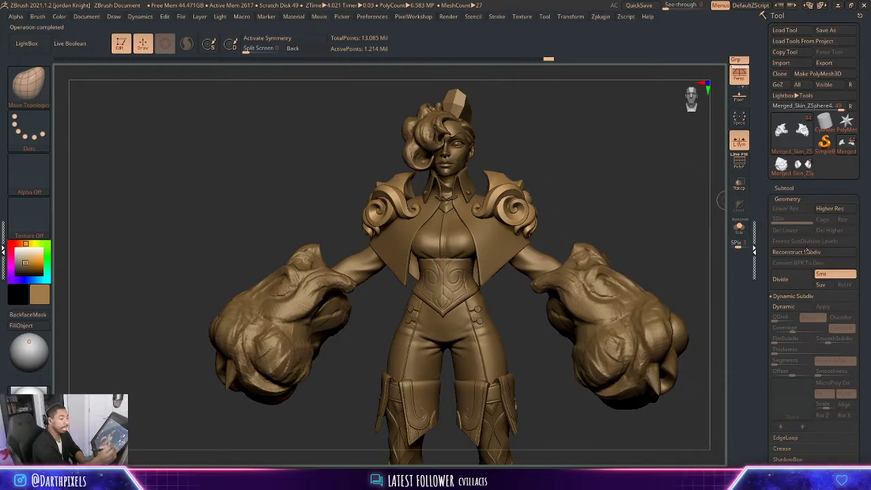
- Reconstruct the mirrored ornaments' lower subdivision levels and return the mesh to subdivision level 5
{"action": "left_click", "coordinate": [806, 253]}
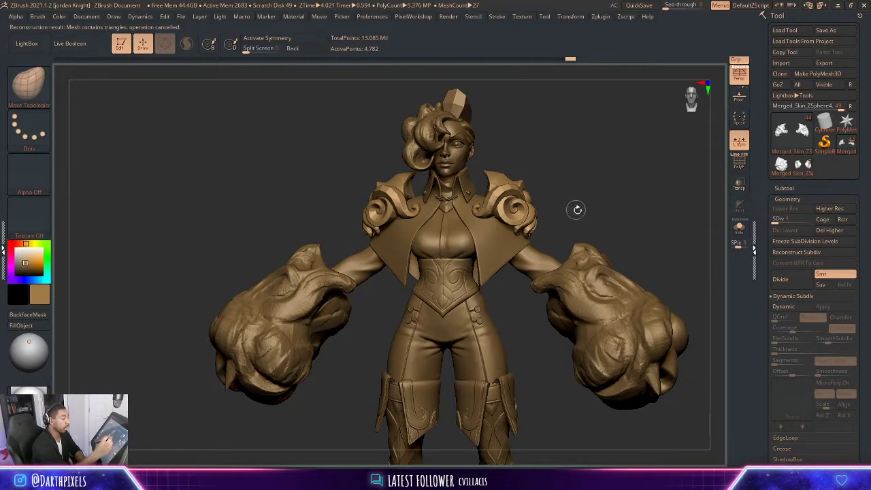
{"action": "mouse_move", "coordinate": [575, 209]}
{"action": "left_mouse_down"}
{"action": "mouse_move", "coordinate": [604, 204]}
{"action": "mouse_move", "coordinate": [559, 190]}
{"action": "mouse_move", "coordinate": [578, 194]}
{"action": "mouse_move", "coordinate": [576, 183]}
{"action": "mouse_move", "coordinate": [504, 205]}
{"action": "mouse_move", "coordinate": [583, 179]}
{"action": "mouse_move", "coordinate": [678, 209]}
{"action": "mouse_move", "coordinate": [578, 200]}
{"action": "left_mouse_up"}
{"action": "key", "text": "d"}
{"action": "key", "text": "d"}
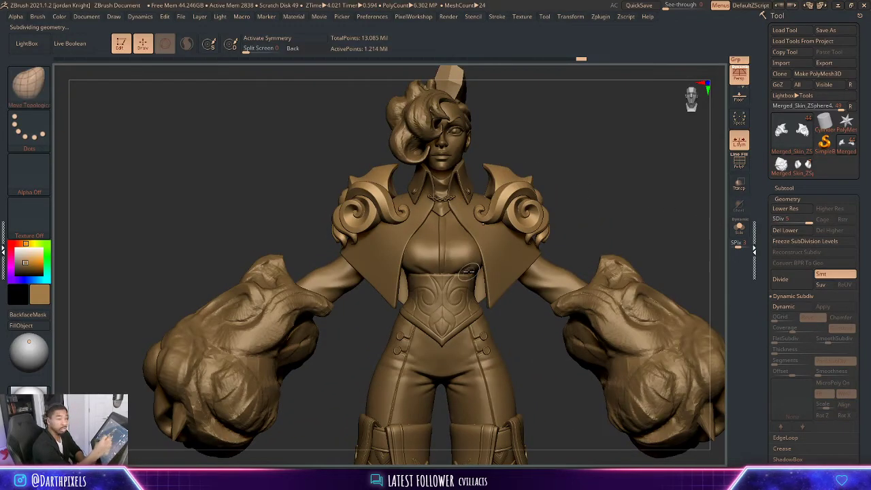
- Select the PM3D_Cube3D1_4 chain subtool and remove its large shoulder-to-shoulder chain, keeping the small collar chain
{"action": "left_click", "coordinate": [783, 185]}
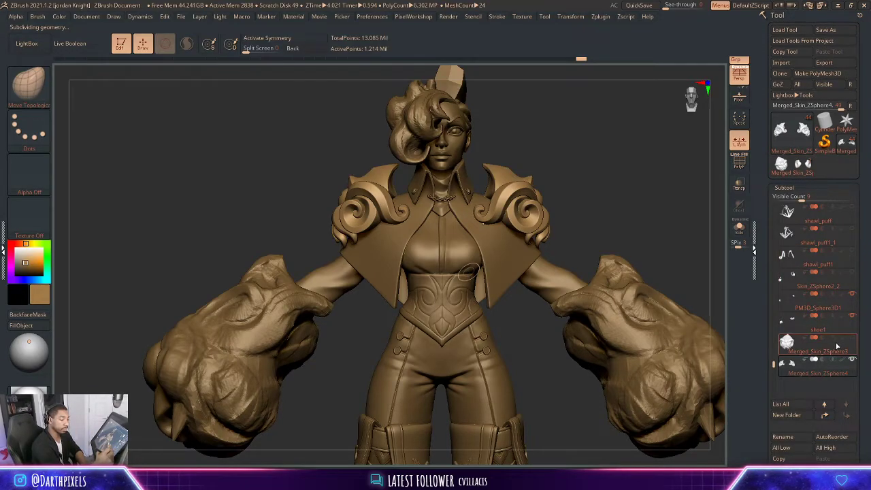
{"action": "left_click_drag", "start_coordinate": [774, 359], "coordinate": [776, 299]}
{"action": "left_click", "coordinate": [829, 255]}
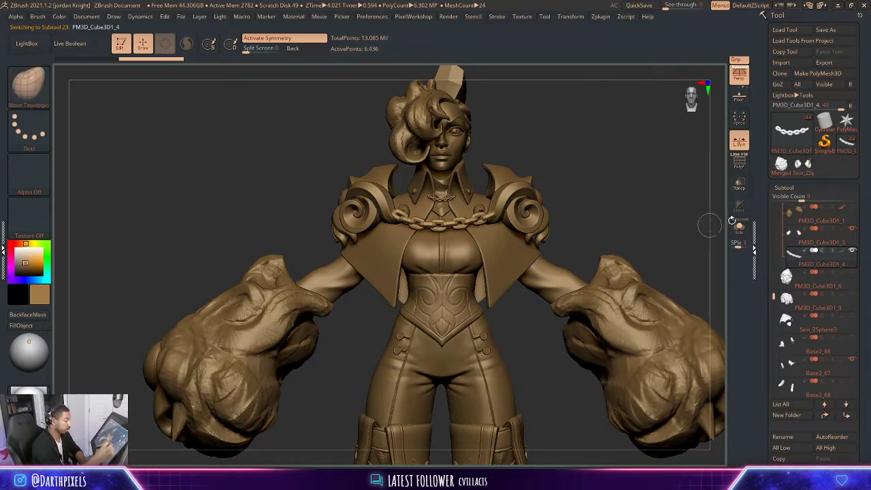
{"action": "left_click_drag", "start_coordinate": [692, 208], "coordinate": [682, 209]}
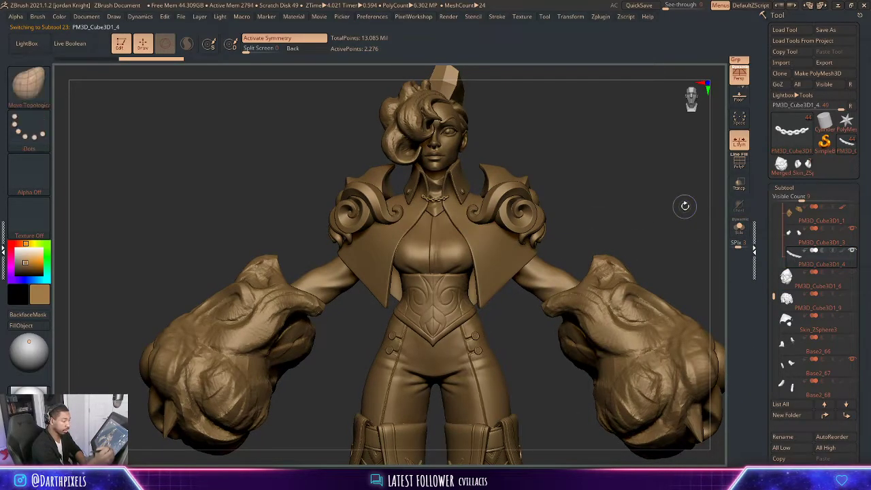
{"action": "key", "text": "ctrl+z"}
{"action": "key", "text": "space"}
{"action": "left_click", "coordinate": [711, 150]}
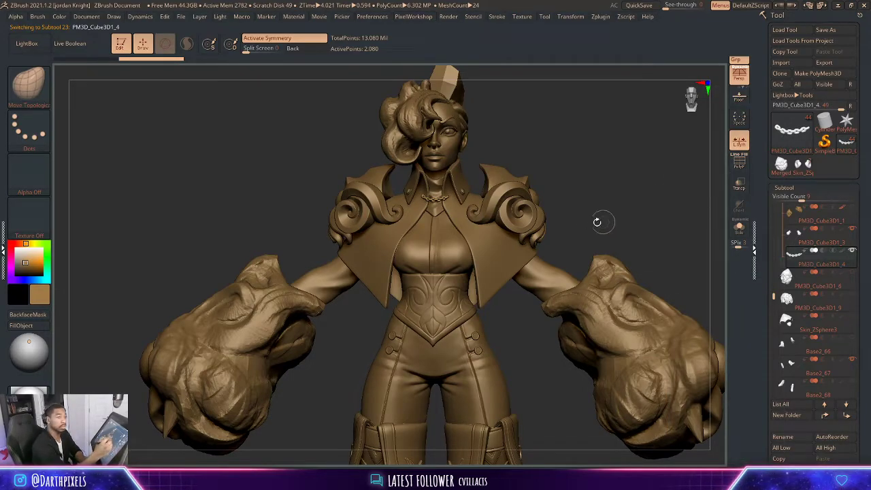
- Reset and centre the transform gizmo on the collar chain and adjust the chain's placement across the collar opening
{"action": "left_click_drag", "start_coordinate": [582, 198], "coordinate": [592, 238], "text": "alt"}
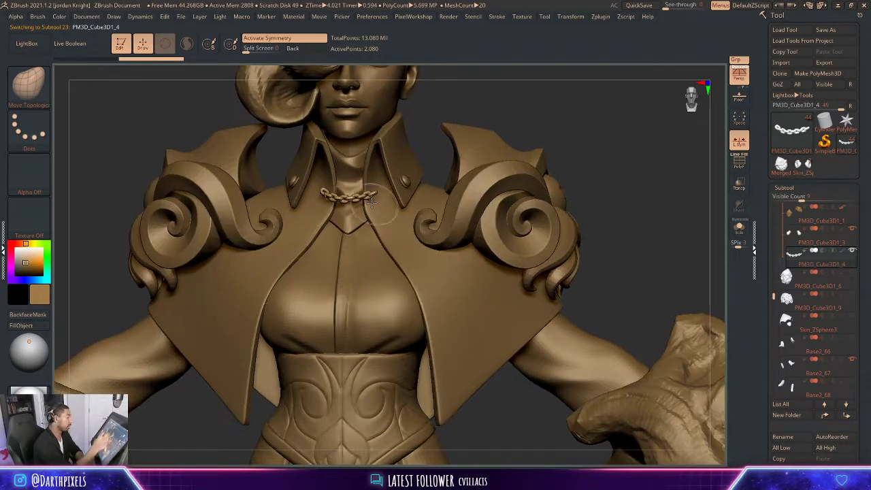
{"action": "key", "text": "r"}
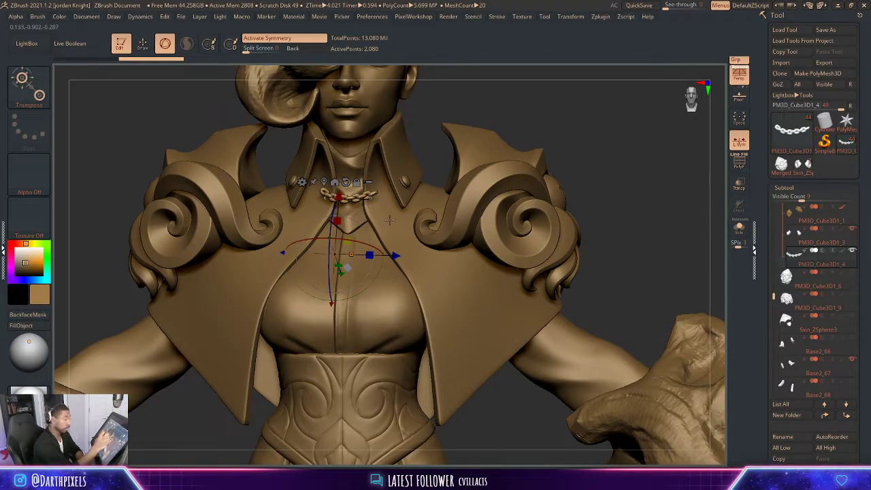
{"action": "key", "text": "q"}
{"action": "key", "text": "w"}
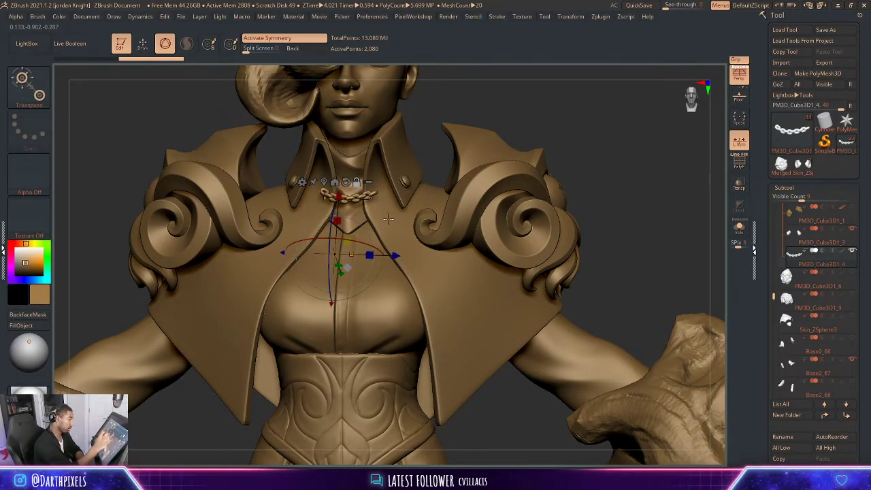
{"action": "left_click", "coordinate": [382, 221], "text": "alt"}
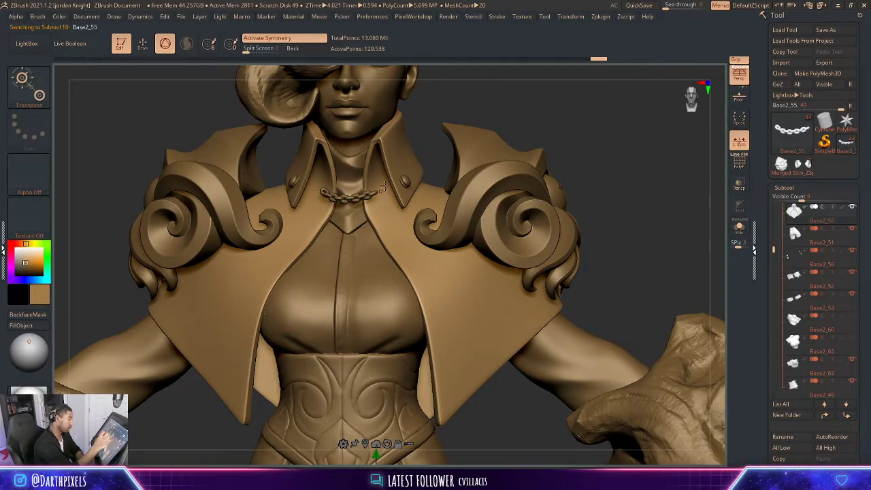
{"action": "mouse_move", "coordinate": [600, 126]}
{"action": "left_mouse_down"}
{"action": "mouse_move", "coordinate": [603, 97]}
{"action": "mouse_move", "coordinate": [571, 126]}
{"action": "left_mouse_up"}
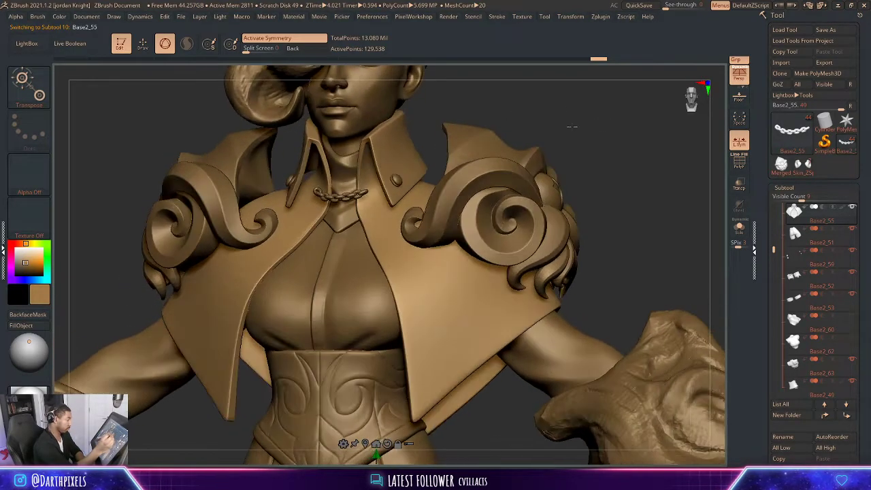
{"action": "left_click", "coordinate": [354, 197], "text": "alt"}
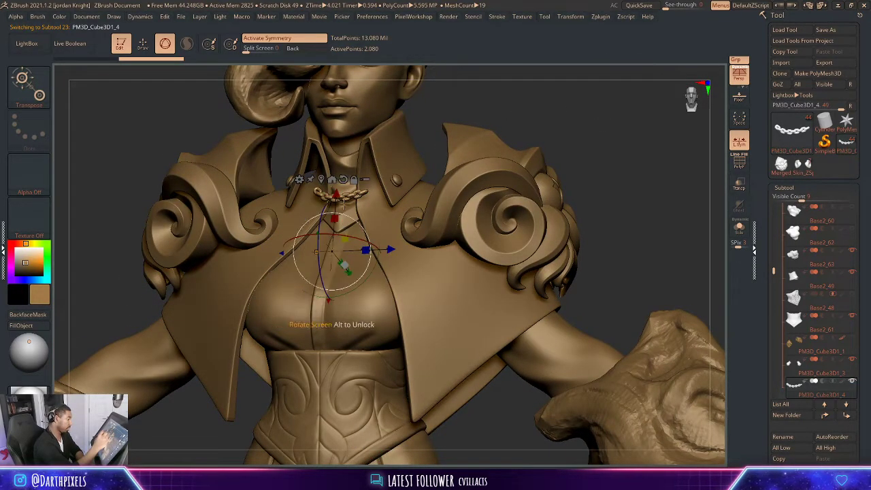
{"action": "left_click", "coordinate": [344, 180]}
{"action": "left_click", "coordinate": [321, 179]}
{"action": "left_click_drag", "start_coordinate": [363, 208], "coordinate": [364, 217]}
{"action": "left_click_drag", "start_coordinate": [540, 134], "coordinate": [507, 186], "text": "alt"}
{"action": "key", "text": "q"}
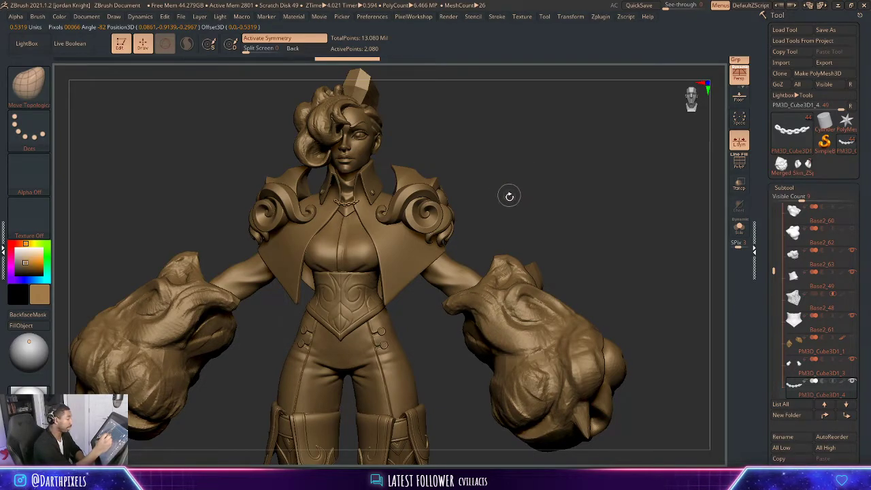
- Select the cape subtool Base2_55 and lower it four subdivision levels for broad shape edits
{"action": "left_click_drag", "start_coordinate": [509, 196], "coordinate": [521, 160]}
{"action": "left_click", "coordinate": [408, 230], "text": "alt"}
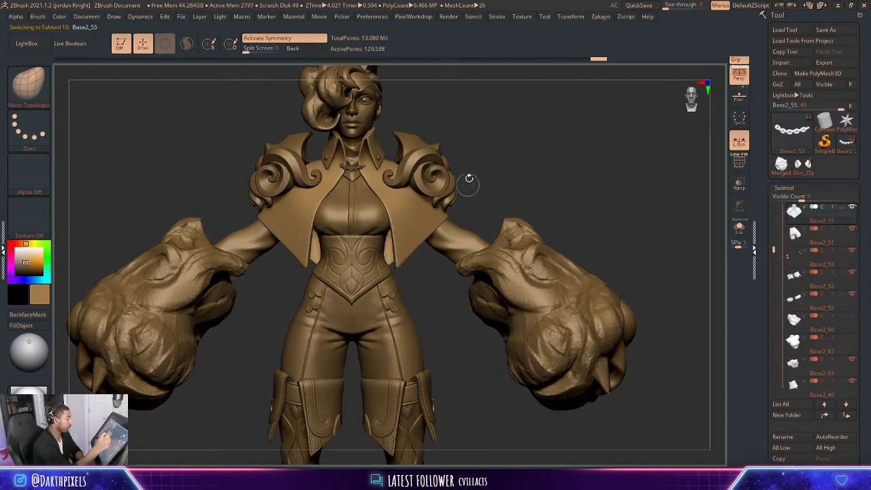
{"action": "key", "text": "space"}
{"action": "mouse_move", "coordinate": [469, 178]}
{"action": "left_mouse_down"}
{"action": "mouse_move", "coordinate": [482, 161]}
{"action": "mouse_move", "coordinate": [504, 170]}
{"action": "left_mouse_up"}
{"action": "key", "text": "space"}
{"action": "left_click_drag", "start_coordinate": [383, 209], "coordinate": [398, 207]}
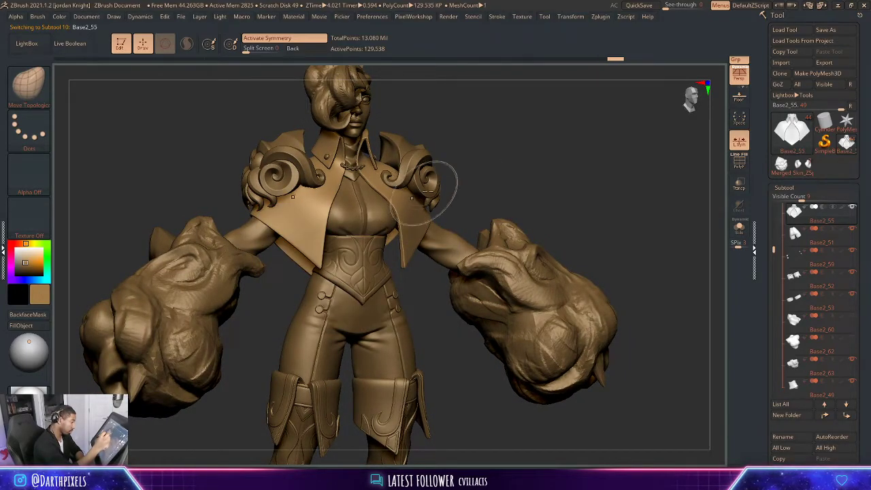
{"action": "key", "text": "shift+d"}
{"action": "key", "text": "shift+d"}
{"action": "key", "text": "shift+d"}
{"action": "key", "text": "shift+d"}
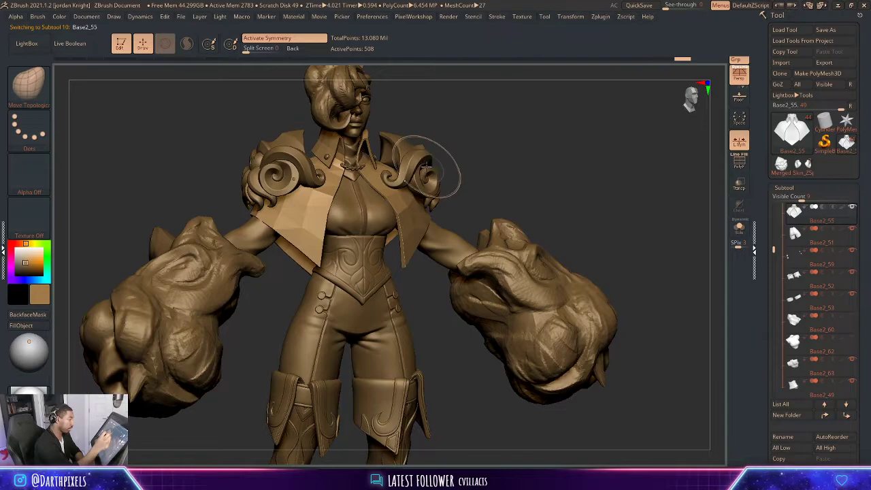
- Adjust the cape's front panels at the low subdivision level and restore the cape's highest subdivision level
{"action": "key", "text": "r"}
{"action": "left_click", "coordinate": [410, 208]}
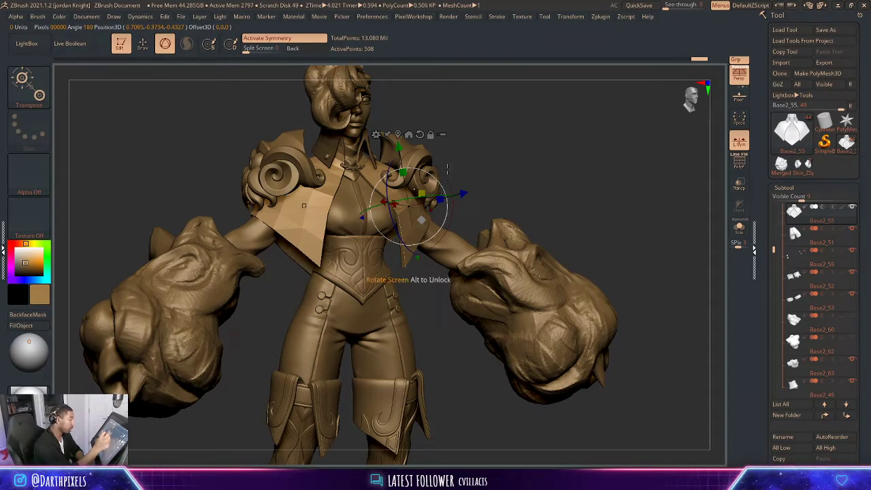
{"action": "left_click_drag", "start_coordinate": [421, 193], "coordinate": [426, 184]}
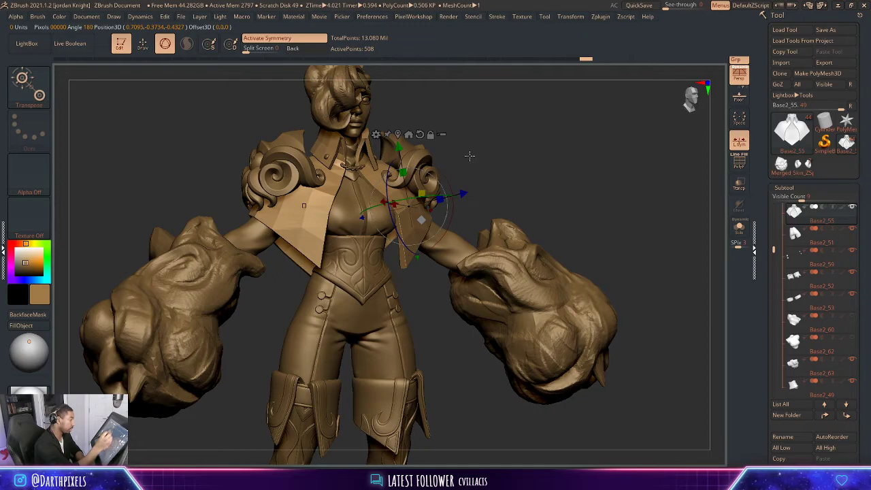
{"action": "key", "text": "q"}
{"action": "left_click_drag", "start_coordinate": [486, 133], "coordinate": [368, 173]}
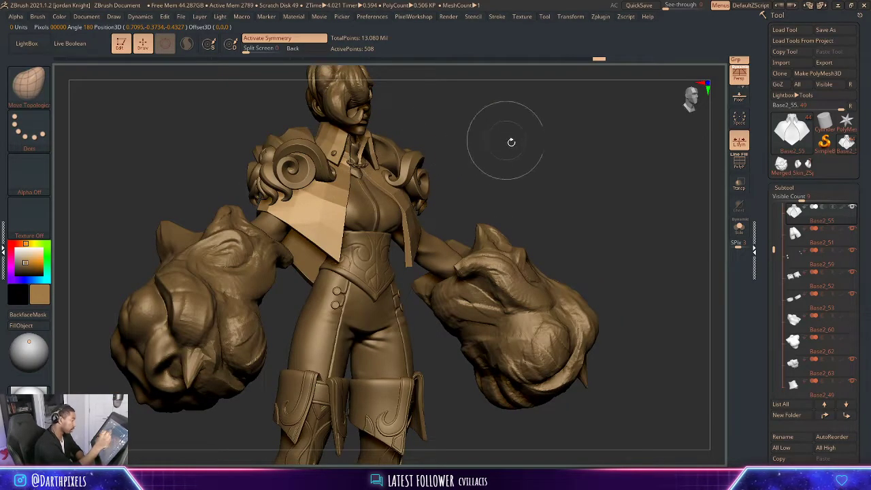
{"action": "mouse_move", "coordinate": [511, 141]}
{"action": "left_mouse_down", "text": "shift"}
{"action": "mouse_move", "coordinate": [492, 149]}
{"action": "mouse_move", "coordinate": [509, 156]}
{"action": "mouse_move", "coordinate": [480, 159]}
{"action": "mouse_move", "coordinate": [613, 176]}
{"action": "mouse_move", "coordinate": [567, 152]}
{"action": "mouse_move", "coordinate": [612, 170]}
{"action": "left_mouse_up", "text": "shift"}
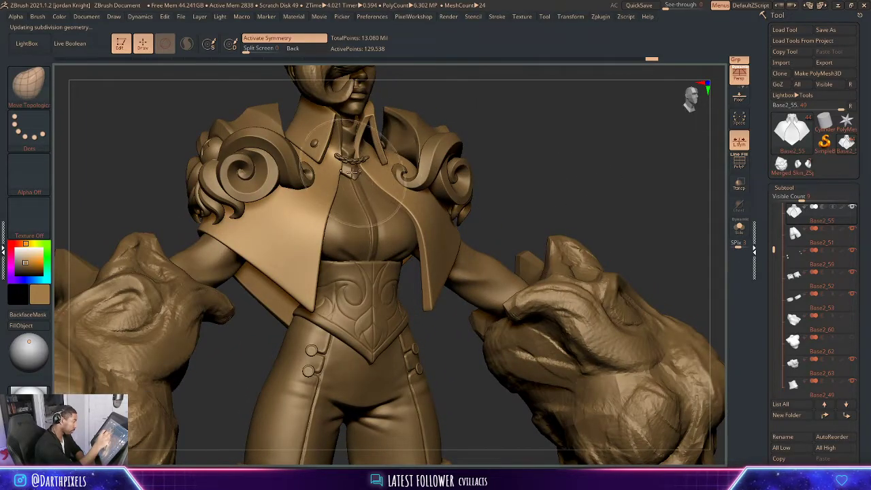
- Select the neck piece Base2_49 inside the collar, drop it to its lowest subdivision level and isolate it briefly to inspect its shape
{"action": "left_click", "coordinate": [351, 163], "text": "alt"}
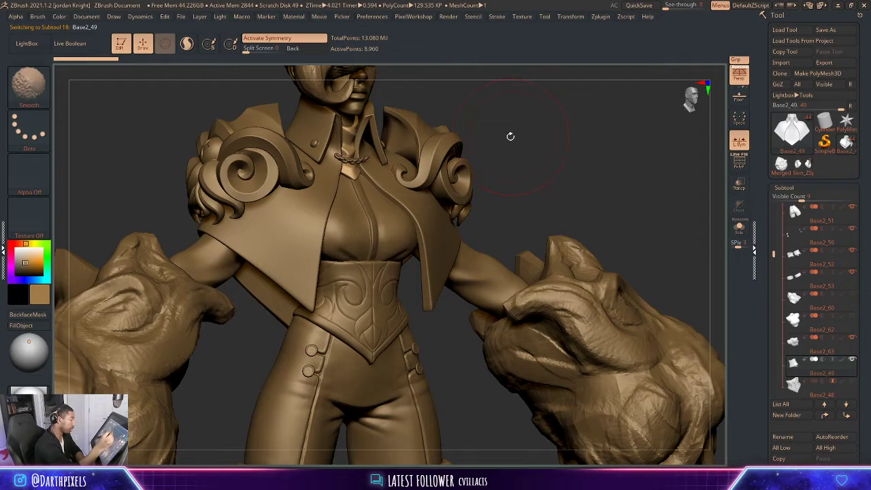
{"action": "key", "text": "shift+d"}
{"action": "key", "text": "shift+d"}
{"action": "key", "text": "shift+d"}
{"action": "left_click", "coordinate": [738, 231]}
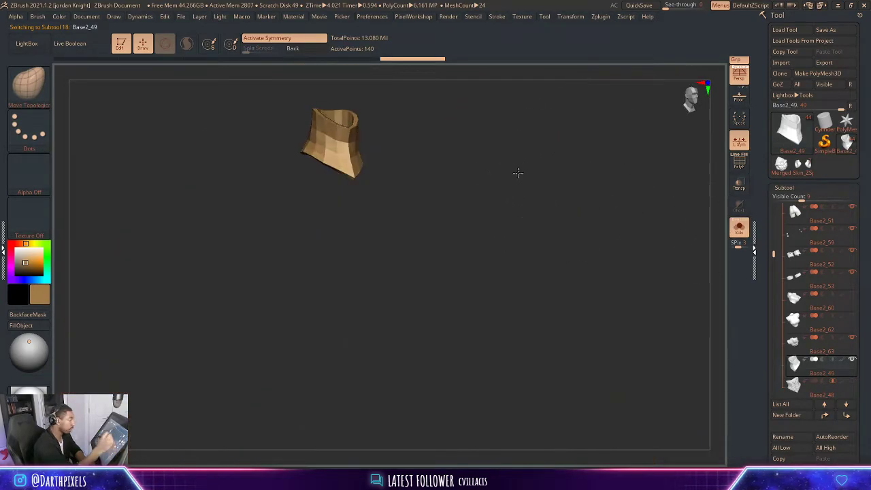
{"action": "left_click_drag", "start_coordinate": [517, 173], "coordinate": [499, 191]}
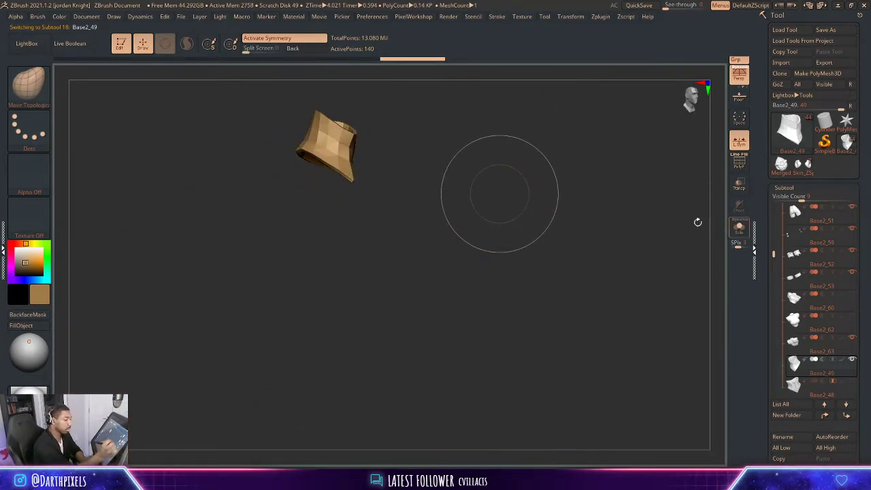
{"action": "left_click", "coordinate": [739, 228]}
- Reposition the gizmo onto the neck piece to adjust its fit, and return the piece to its highest subdivision level
{"action": "left_click_drag", "start_coordinate": [463, 140], "coordinate": [484, 146]}
{"action": "key", "text": "w"}
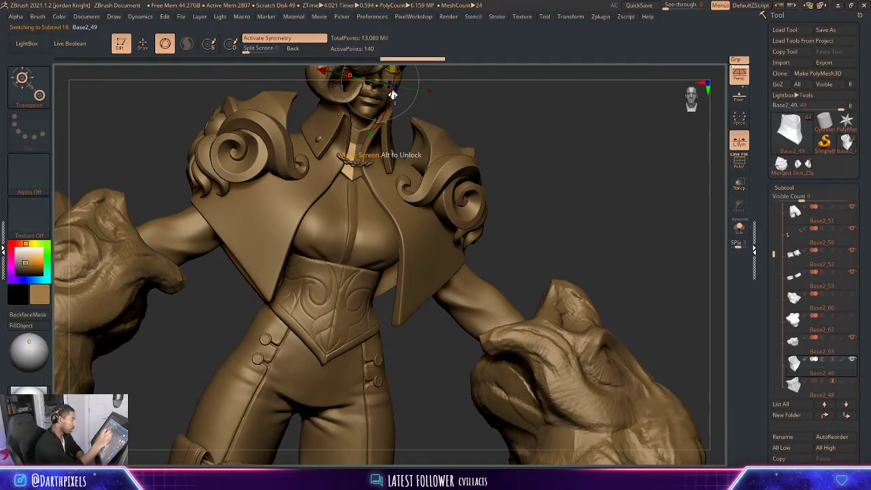
{"action": "left_click_drag", "start_coordinate": [466, 114], "coordinate": [472, 208], "text": "alt"}
{"action": "left_click_drag", "start_coordinate": [400, 117], "coordinate": [381, 202], "text": "alt"}
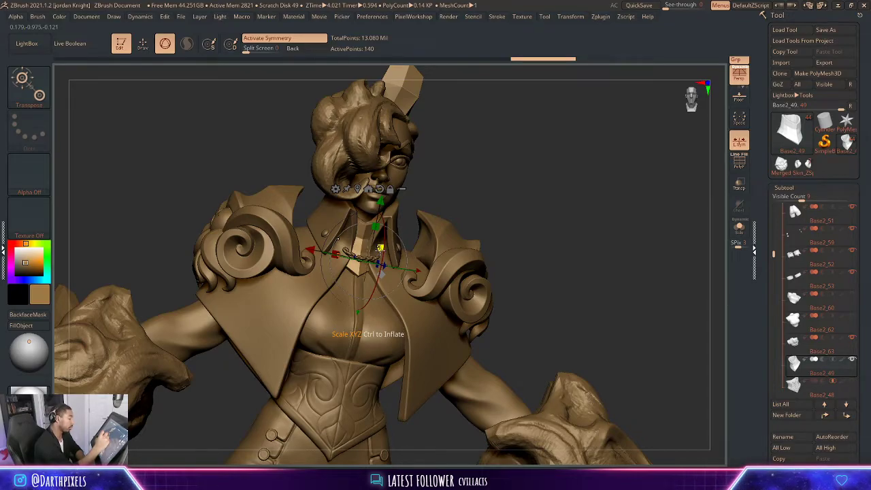
{"action": "mouse_move", "coordinate": [468, 182]}
{"action": "left_mouse_down"}
{"action": "mouse_move", "coordinate": [449, 185]}
{"action": "mouse_move", "coordinate": [503, 184]}
{"action": "mouse_move", "coordinate": [487, 188]}
{"action": "left_mouse_up"}
{"action": "key", "text": "d"}
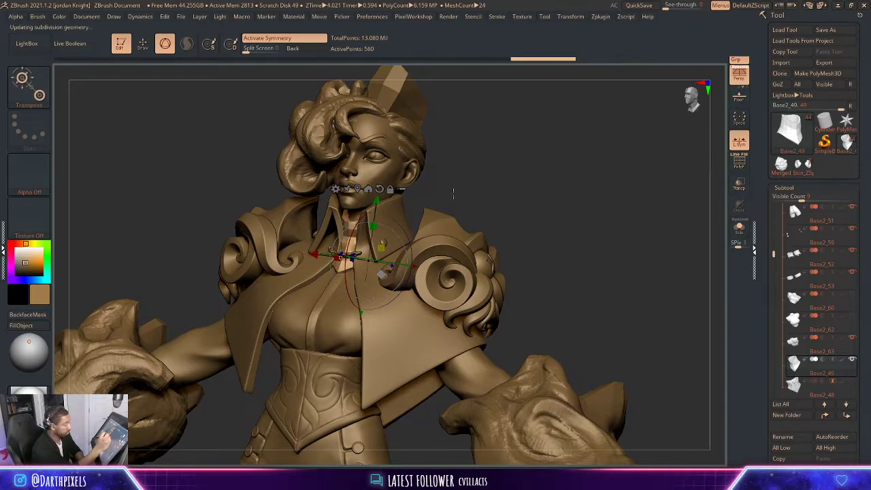
{"action": "key", "text": "shift+f"}
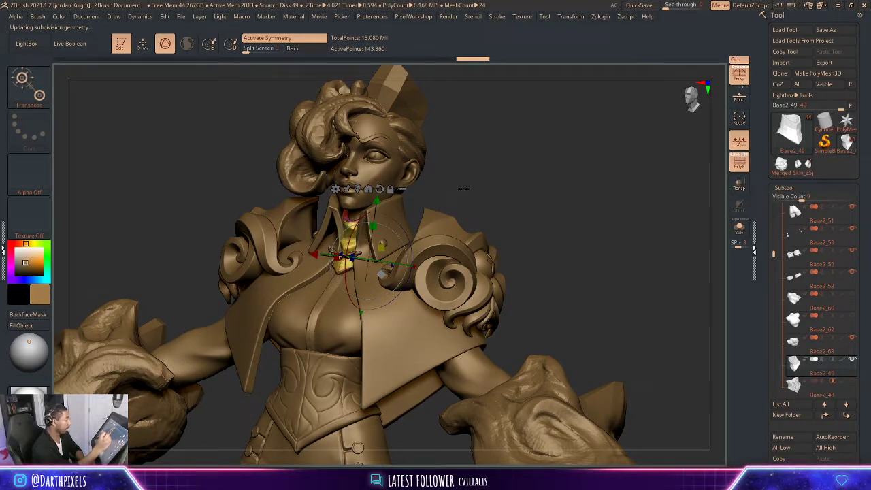
{"action": "key", "text": "shift+f"}
{"action": "left_click_drag", "start_coordinate": [459, 194], "coordinate": [482, 191]}
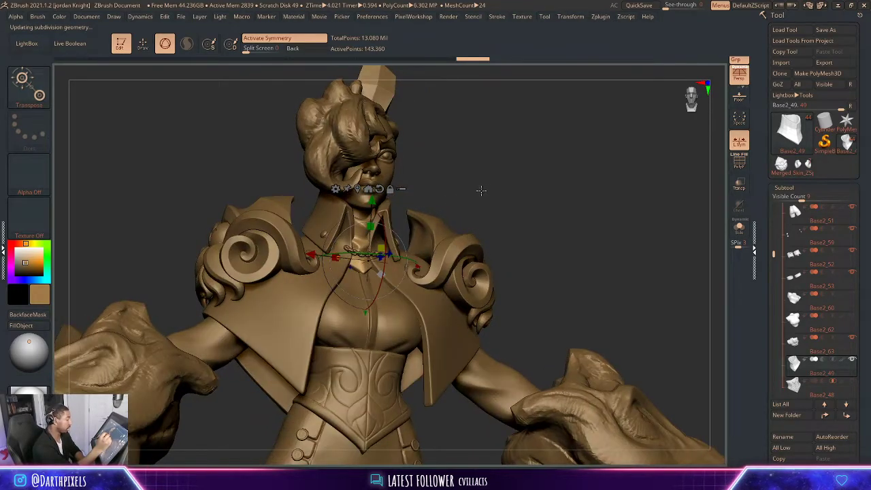
- Refine the neck piece's fit from a pivot at face height on its lowest subdivision level, and restore full subdivision
{"action": "key", "text": "space"}
{"action": "left_click_drag", "start_coordinate": [554, 179], "coordinate": [475, 202]}
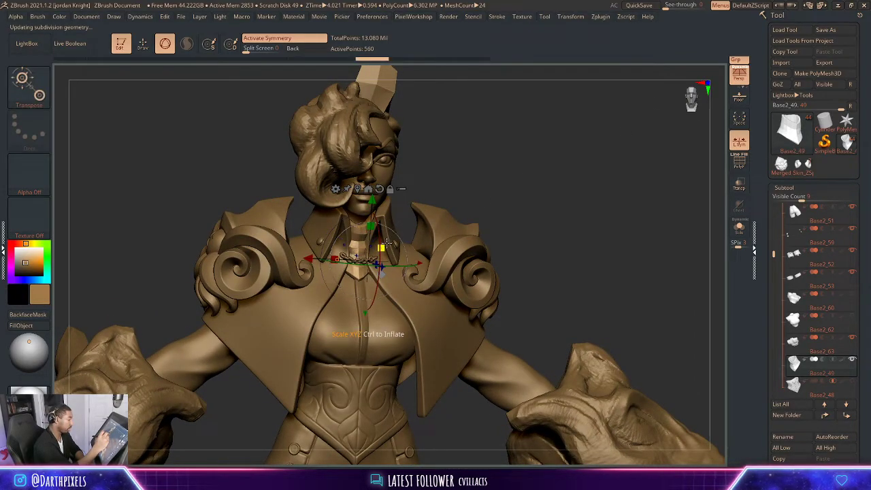
{"action": "left_click_drag", "start_coordinate": [379, 249], "coordinate": [387, 162], "text": "alt"}
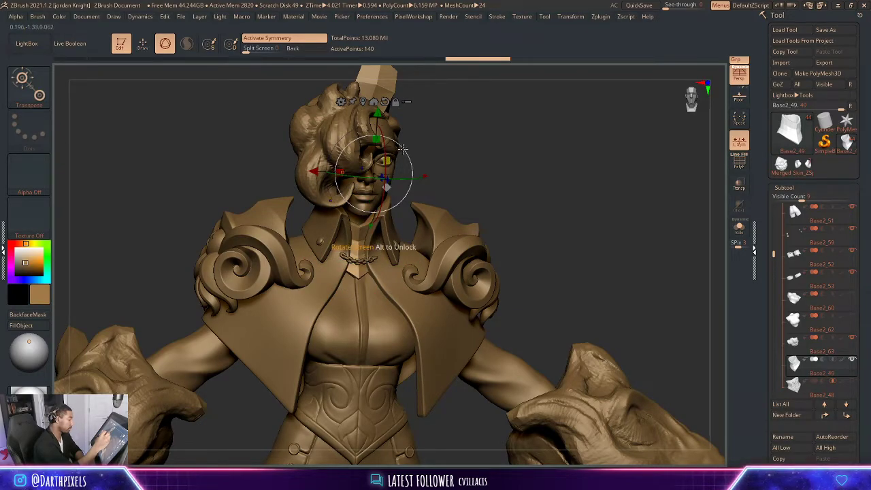
{"action": "key", "text": "d"}
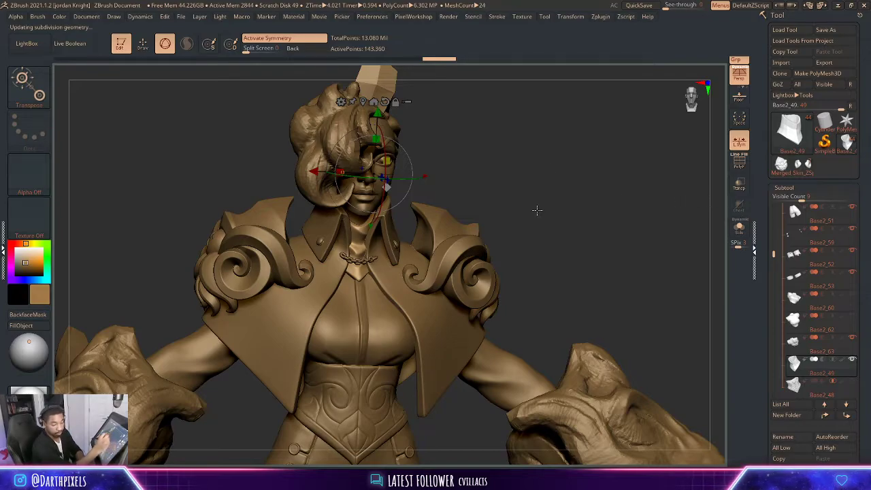
{"action": "key", "text": "q"}
{"action": "mouse_move", "coordinate": [547, 219]}
{"action": "left_mouse_down", "text": "alt"}
{"action": "mouse_move", "coordinate": [450, 187]}
{"action": "mouse_move", "coordinate": [489, 194]}
{"action": "mouse_move", "coordinate": [491, 184]}
{"action": "mouse_move", "coordinate": [521, 176]}
{"action": "left_mouse_up", "text": "alt"}
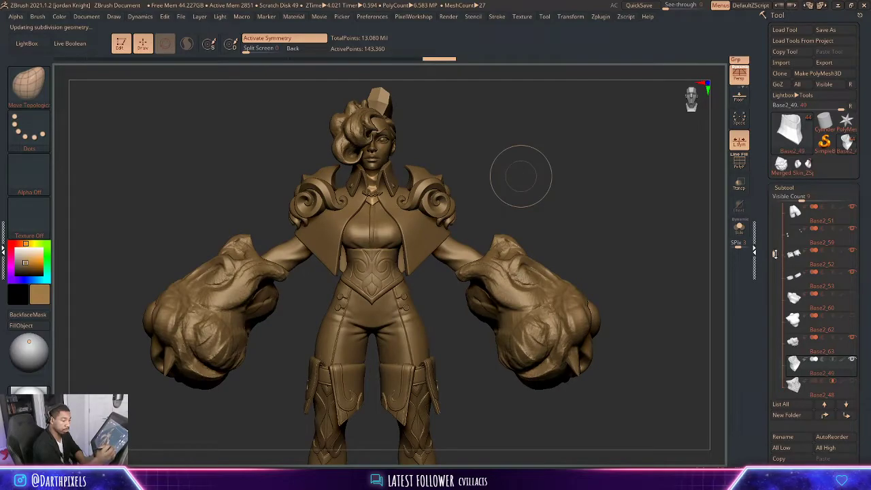
- Make the hidden collar trim subtool shawl_puff1 visible and select it
{"action": "left_click_drag", "start_coordinate": [774, 253], "coordinate": [776, 354]}
{"action": "left_click", "coordinate": [794, 348]}
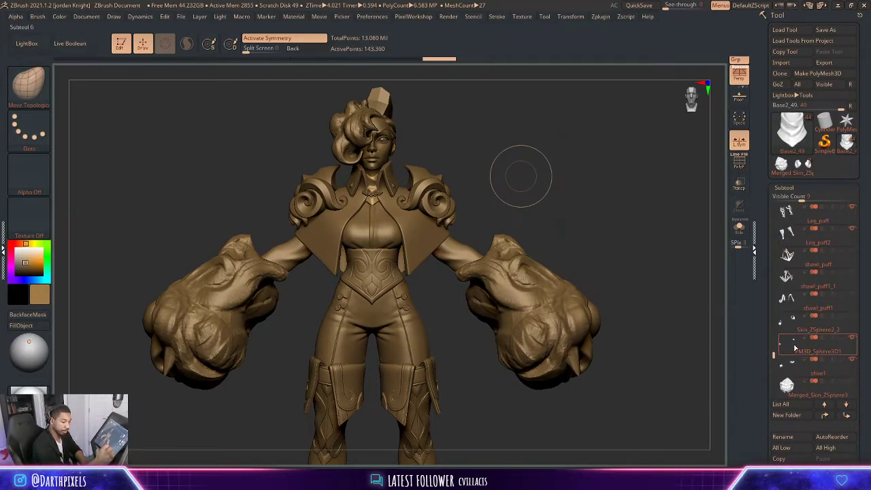
{"action": "mouse_move", "coordinate": [847, 297]}
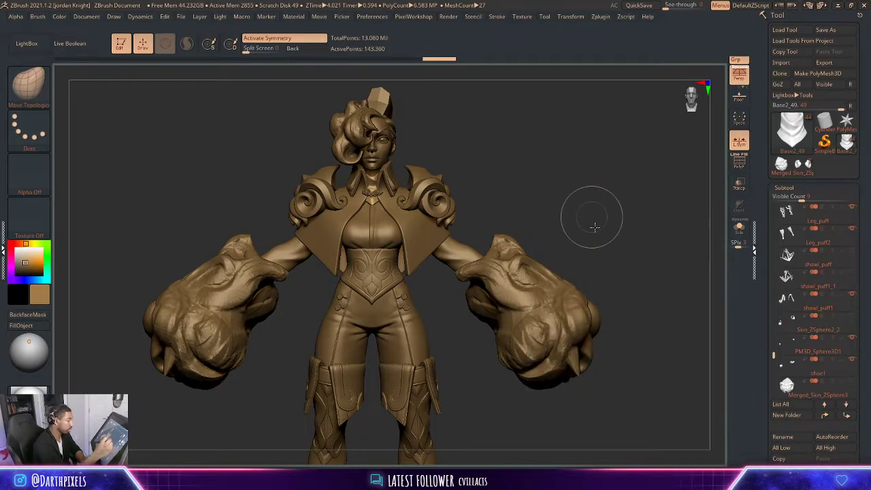
{"action": "mouse_move", "coordinate": [594, 226]}
{"action": "left_mouse_down", "text": "alt"}
{"action": "mouse_move", "coordinate": [625, 224]}
{"action": "mouse_move", "coordinate": [577, 204]}
{"action": "mouse_move", "coordinate": [567, 208]}
{"action": "mouse_move", "coordinate": [585, 206]}
{"action": "mouse_move", "coordinate": [528, 259]}
{"action": "left_mouse_up", "text": "alt"}
{"action": "left_click", "coordinate": [395, 221], "text": "alt"}
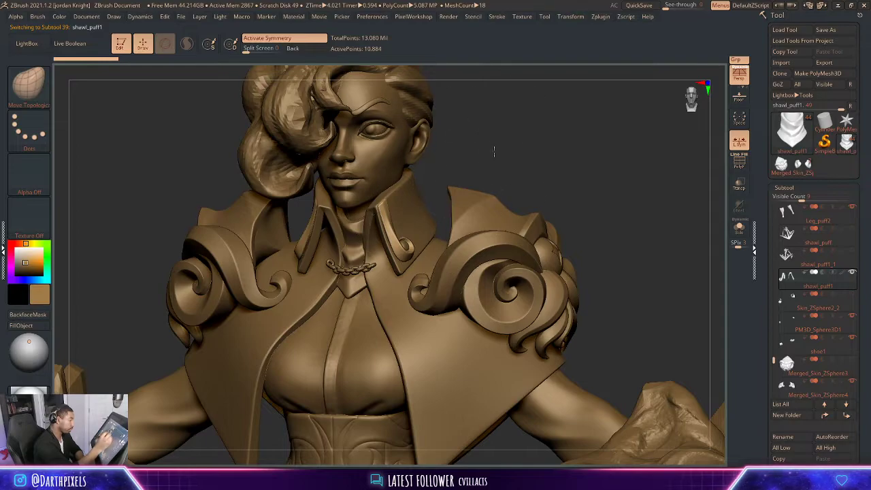
- Drop the collar trim to its lowest subdivision level and adjust its fit against the collar with the Move Topological brush
{"action": "left_click_drag", "start_coordinate": [494, 152], "coordinate": [522, 153]}
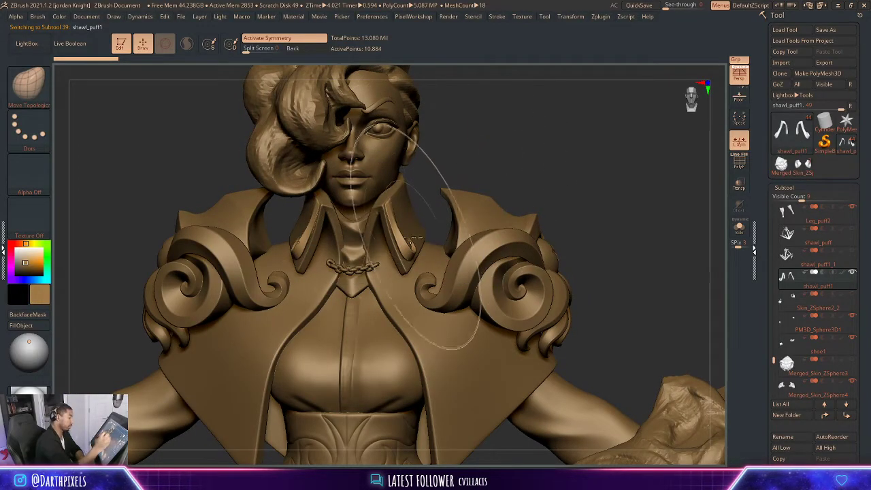
{"action": "key", "text": "shift"}
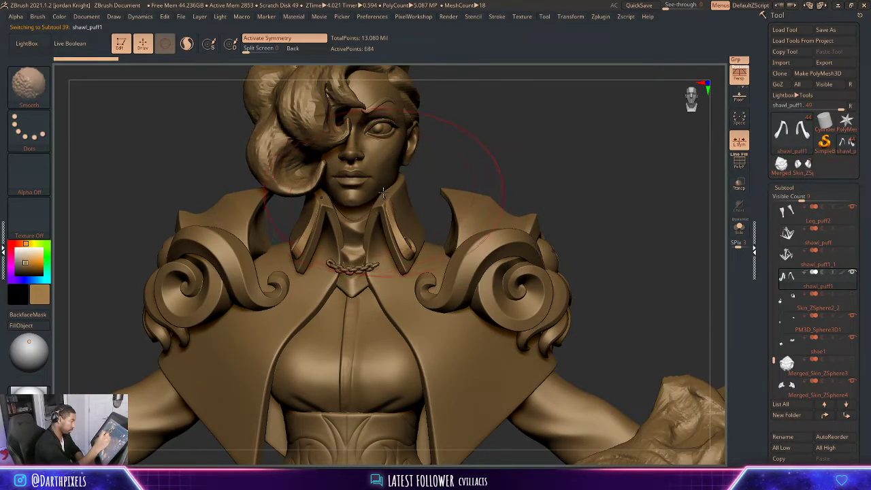
{"action": "key", "text": "shift+d"}
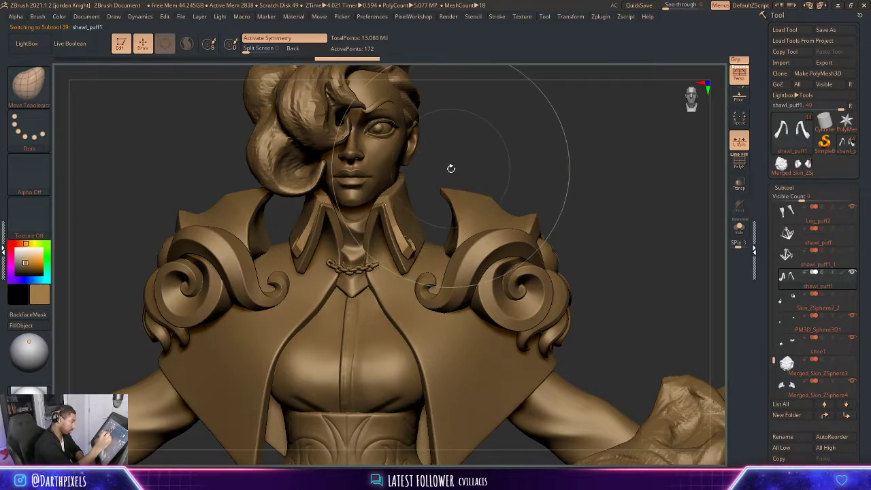
{"action": "key", "text": "space"}
{"action": "left_click_drag", "start_coordinate": [444, 151], "coordinate": [380, 197]}
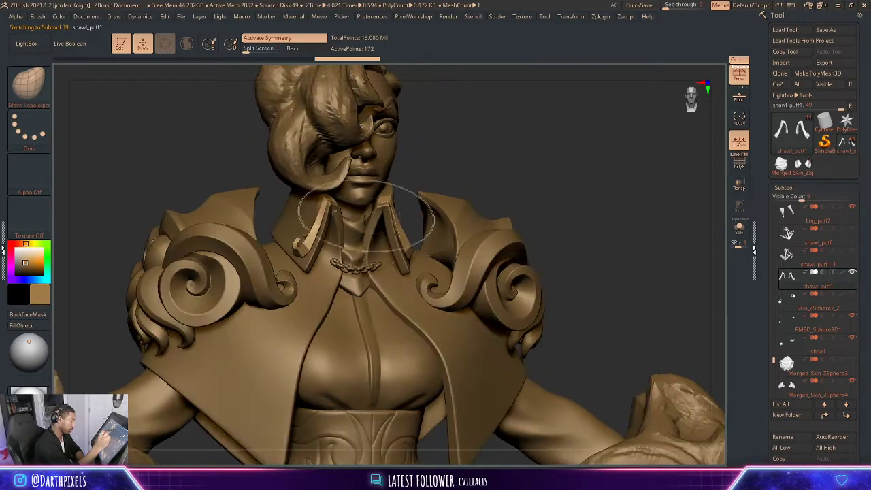
{"action": "key", "text": "space"}
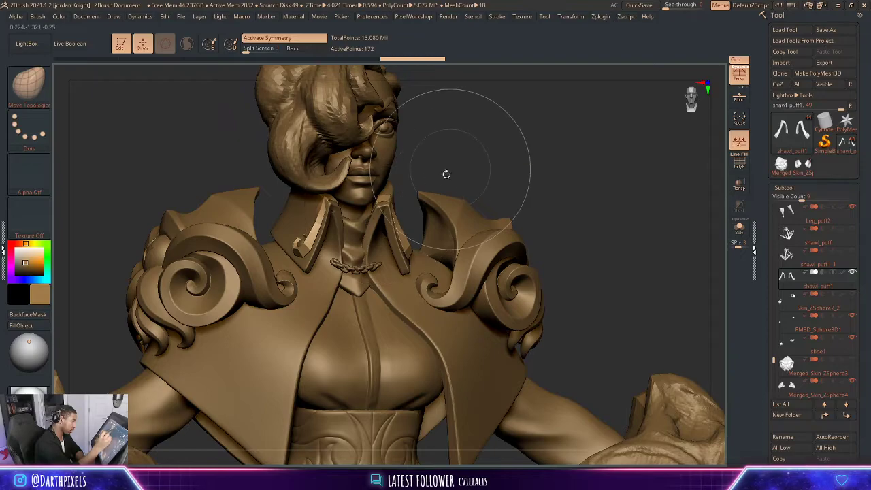
{"action": "left_click_drag", "start_coordinate": [447, 175], "coordinate": [398, 195]}
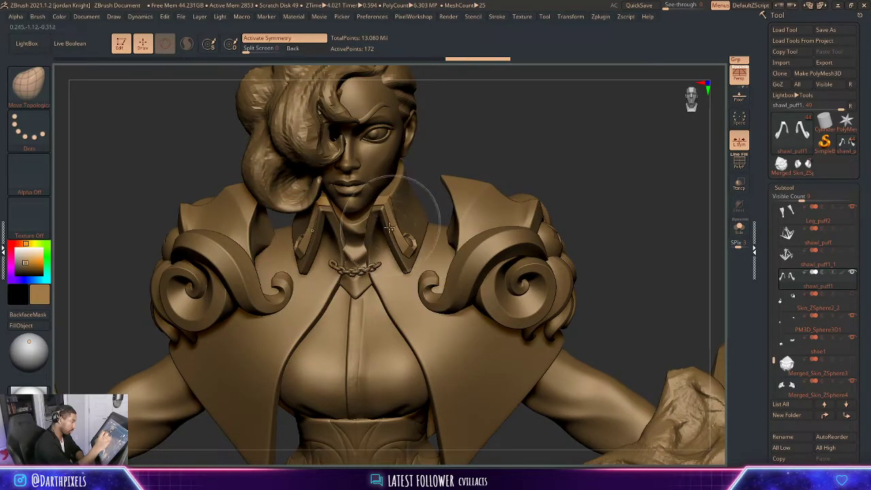
- Select the cape Base2_55, drop it to its lowest subdivision level and activate the Move Topological brush
{"action": "left_click", "coordinate": [402, 204], "text": "alt"}
{"action": "left_click_drag", "start_coordinate": [459, 172], "coordinate": [521, 139]}
{"action": "key", "text": "shift+d"}
{"action": "key", "text": "shift+d"}
{"action": "key", "text": "shift+d"}
{"action": "key", "text": "shift+d"}
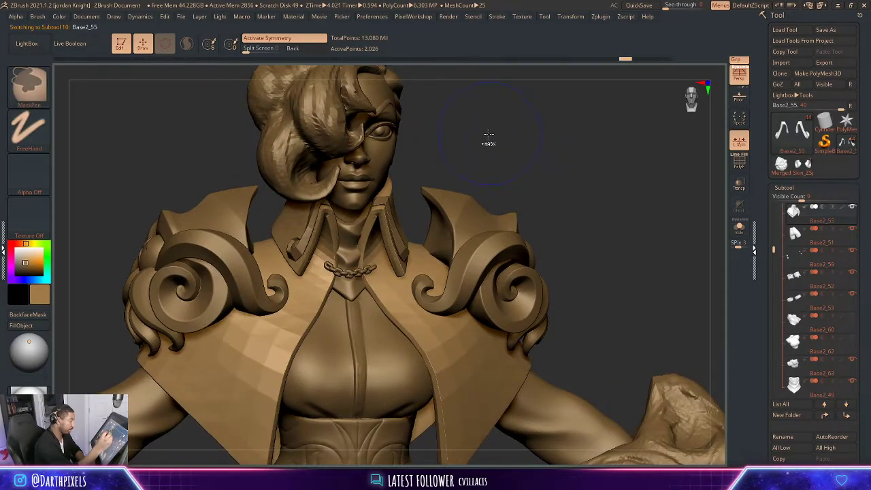
{"action": "key", "text": "b"}
{"action": "key", "text": "m"}
{"action": "key", "text": "t"}
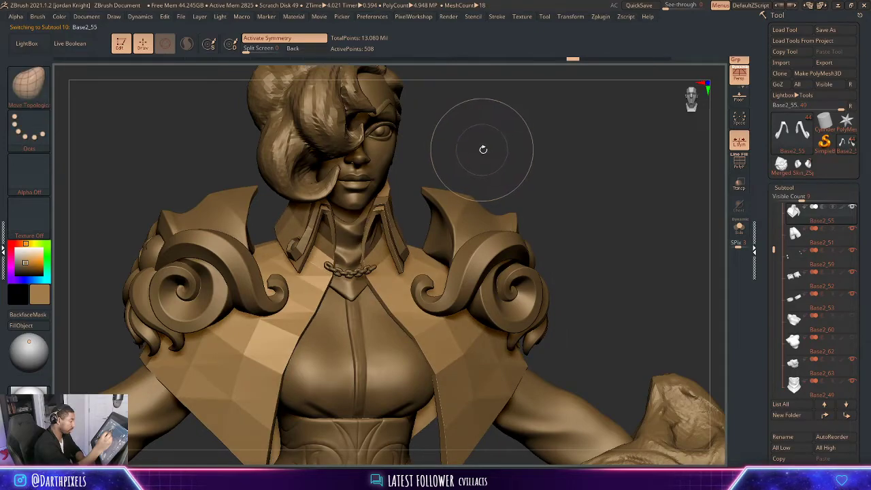
- Bring up the transform gizmo on the cape and return the cape to its highest subdivision level
{"action": "key", "text": "r"}
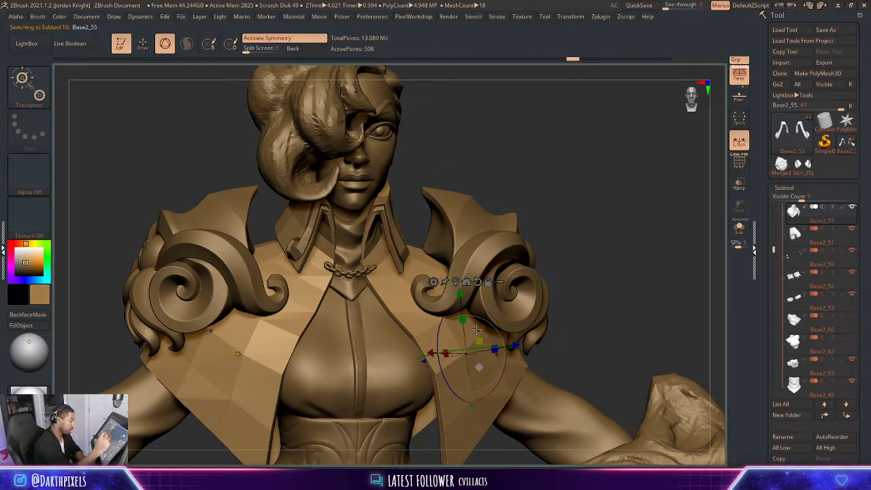
{"action": "key", "text": "d"}
{"action": "key", "text": "d"}
{"action": "key", "text": "d"}
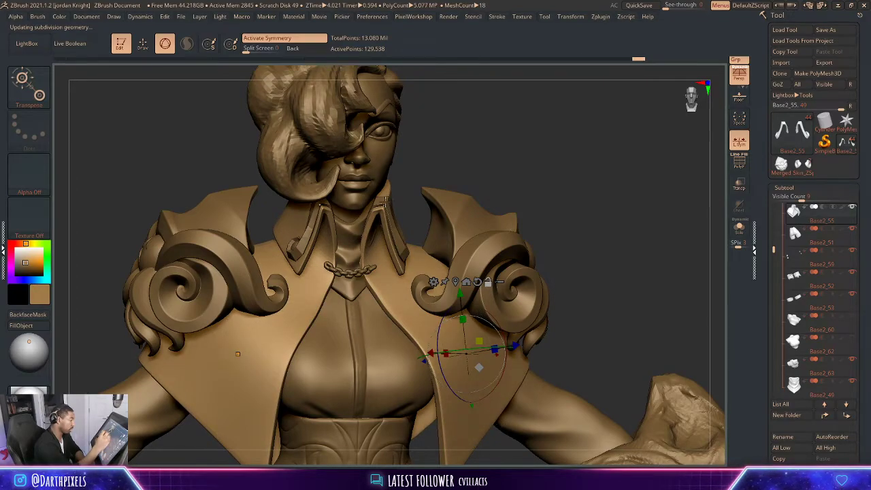
- Reselect the collar trim shawl_puff1, refine its fit on the collar and return it to its highest subdivision level
{"action": "left_click", "coordinate": [396, 235], "text": "alt"}
{"action": "key", "text": "q"}
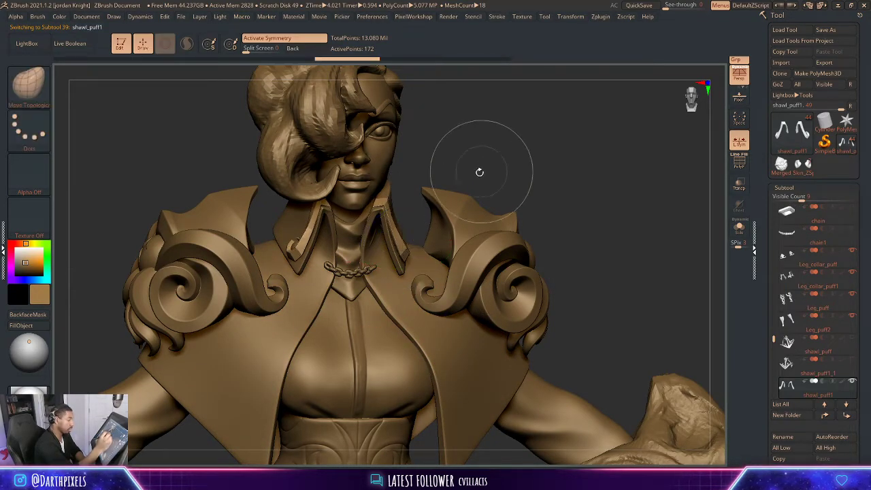
{"action": "key", "text": "shift+f"}
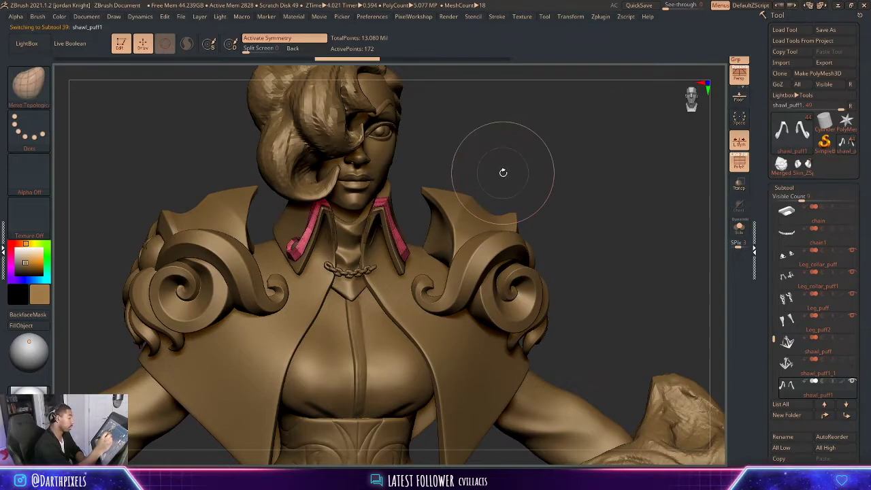
{"action": "left_click_drag", "start_coordinate": [502, 172], "coordinate": [394, 235]}
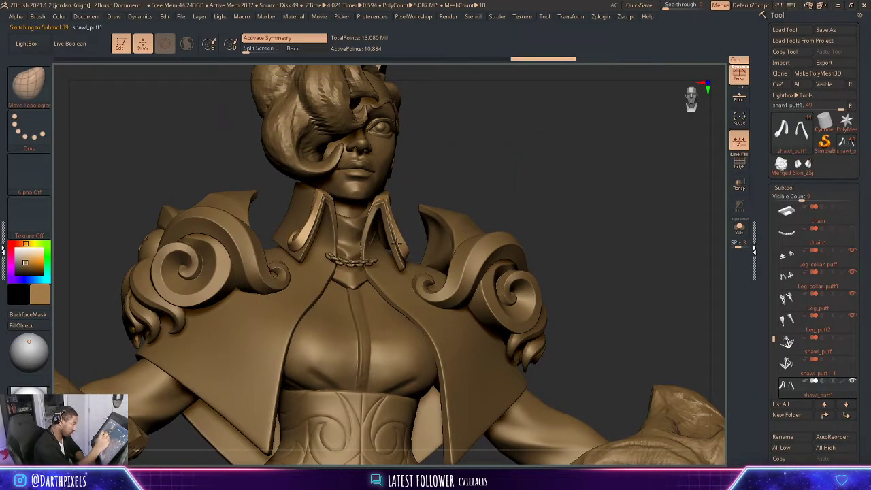
{"action": "mouse_move", "coordinate": [503, 146]}
{"action": "left_mouse_down"}
{"action": "mouse_move", "coordinate": [489, 160]}
{"action": "mouse_move", "coordinate": [449, 153]}
{"action": "mouse_move", "coordinate": [509, 152]}
{"action": "mouse_move", "coordinate": [505, 132]}
{"action": "left_mouse_up"}
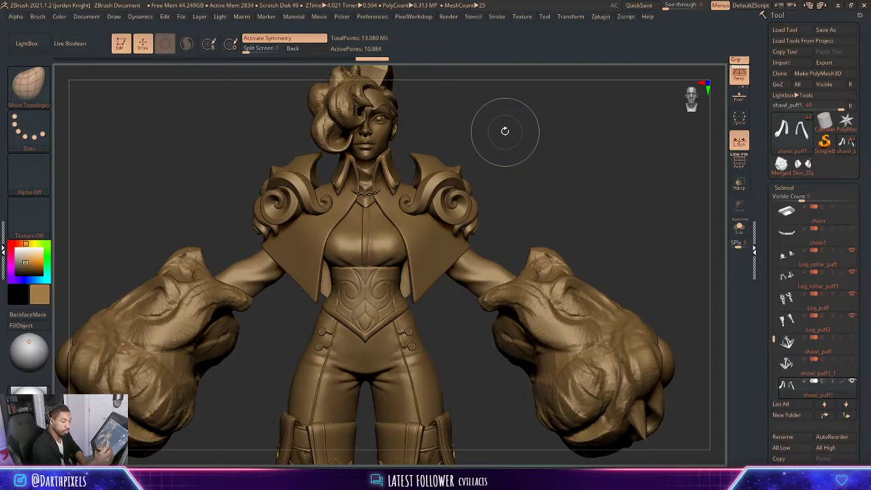
- Make the hidden cape trim subtool shawl_puff1_1 visible and select it at its low subdivision level
{"action": "mouse_move", "coordinate": [822, 347]}
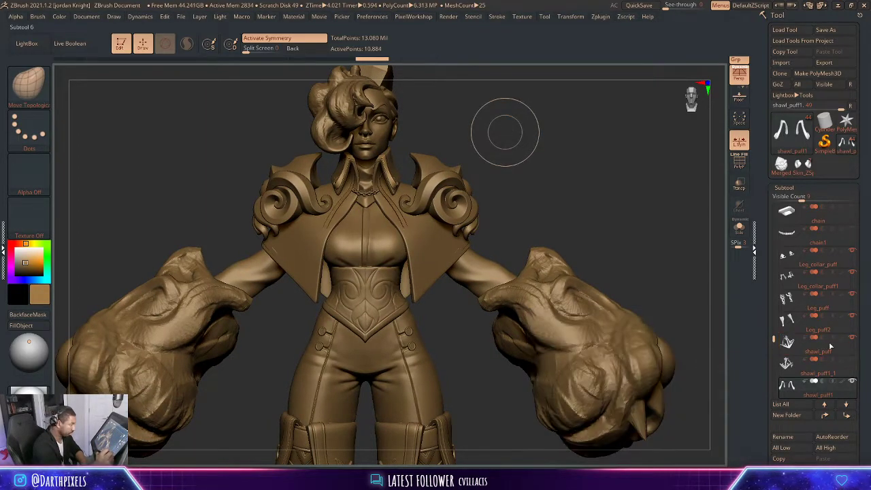
{"action": "left_click", "coordinate": [813, 332]}
{"action": "left_click", "coordinate": [806, 344]}
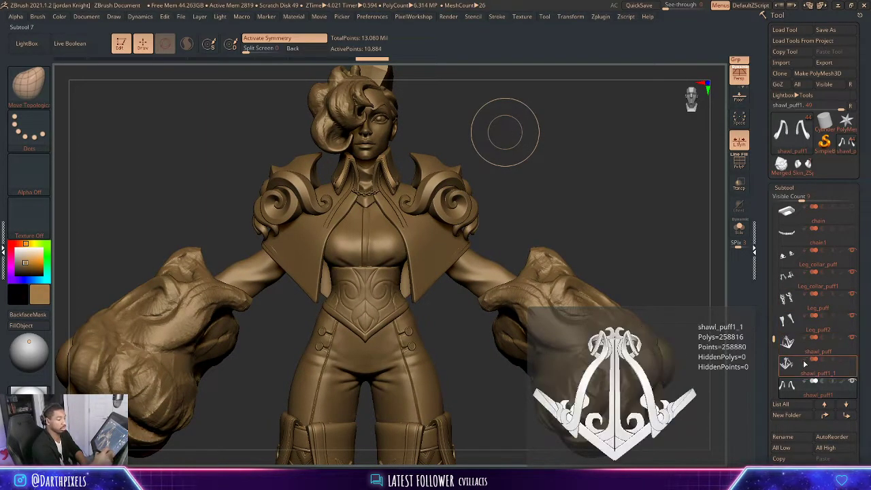
{"action": "left_click", "coordinate": [824, 372]}
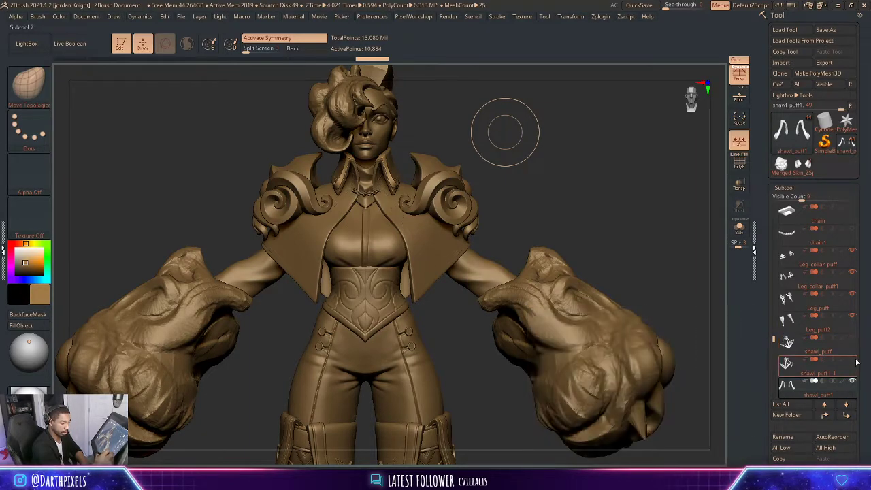
{"action": "left_click", "coordinate": [801, 372]}
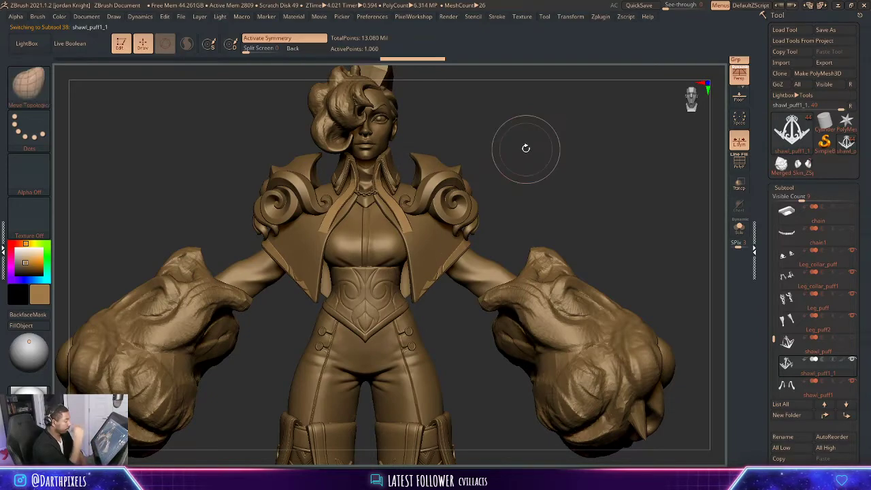
- Fit the front borders and side edges of the cape trim onto the cape surface with the Move Topological brush
{"action": "mouse_move", "coordinate": [525, 148]}
{"action": "left_mouse_down"}
{"action": "mouse_move", "coordinate": [526, 156]}
{"action": "mouse_move", "coordinate": [557, 155]}
{"action": "left_mouse_up"}
{"action": "key", "text": "space"}
{"action": "left_click", "coordinate": [478, 154]}
{"action": "mouse_move", "coordinate": [470, 150]}
{"action": "left_mouse_down"}
{"action": "mouse_move", "coordinate": [390, 211]}
{"action": "mouse_move", "coordinate": [480, 157]}
{"action": "mouse_move", "coordinate": [469, 176]}
{"action": "left_mouse_up"}
{"action": "left_click_drag", "start_coordinate": [420, 231], "coordinate": [430, 243]}
{"action": "left_click_drag", "start_coordinate": [559, 140], "coordinate": [576, 99], "text": "alt"}
{"action": "left_click_drag", "start_coordinate": [448, 244], "coordinate": [462, 247]}
{"action": "left_click_drag", "start_coordinate": [507, 273], "coordinate": [476, 264]}
{"action": "left_click_drag", "start_coordinate": [465, 209], "coordinate": [461, 217]}
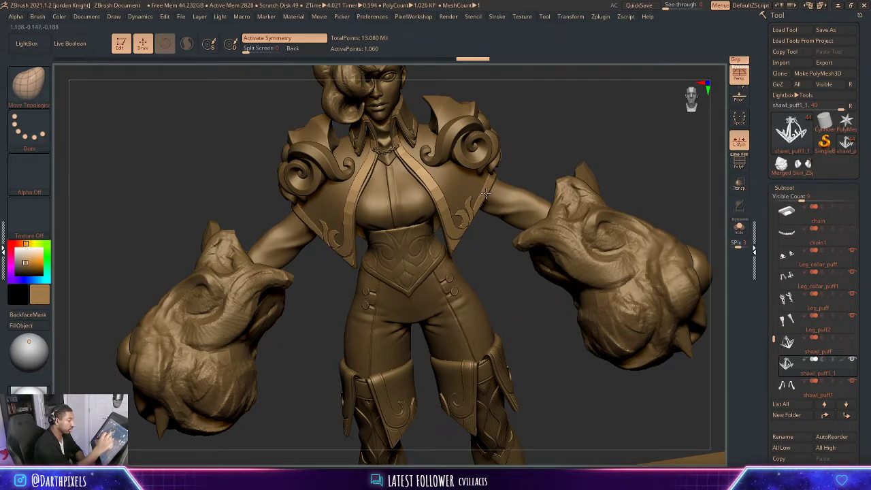
{"action": "left_click_drag", "start_coordinate": [485, 193], "coordinate": [488, 195]}
- Fit the cape trim's back section to the cape, adjusting its side edge and the area near the collar
{"action": "mouse_move", "coordinate": [554, 140]}
{"action": "left_mouse_down"}
{"action": "mouse_move", "coordinate": [493, 154]}
{"action": "mouse_move", "coordinate": [317, 163]}
{"action": "left_mouse_up"}
{"action": "left_click_drag", "start_coordinate": [512, 242], "coordinate": [499, 270]}
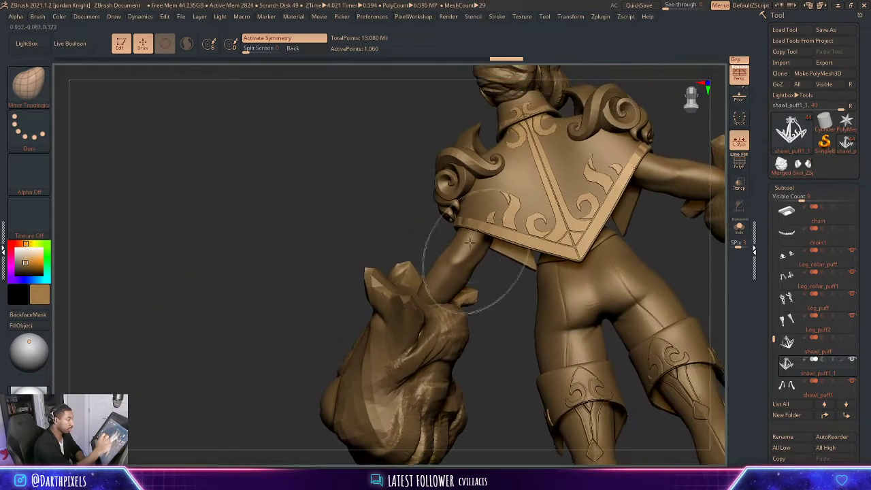
{"action": "right_click_drag", "start_coordinate": [431, 236], "coordinate": [478, 168]}
{"action": "right_click_drag", "start_coordinate": [630, 117], "coordinate": [592, 88]}
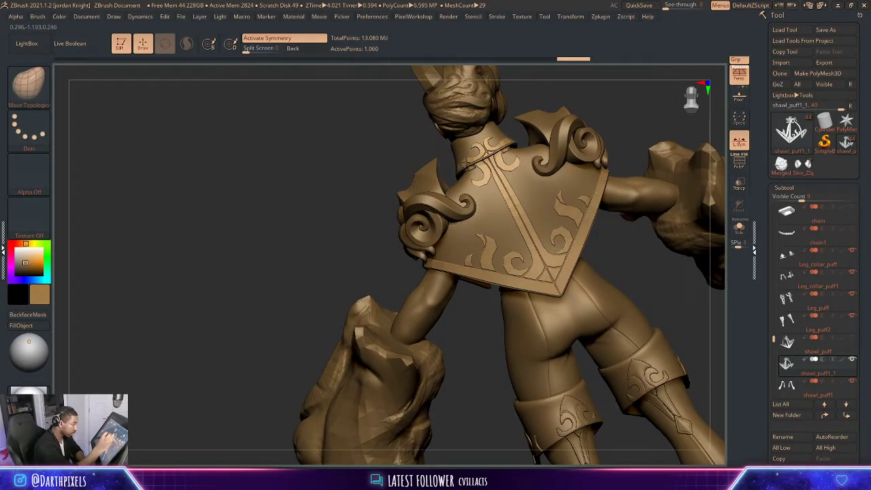
{"action": "left_click_drag", "start_coordinate": [465, 164], "coordinate": [458, 163]}
{"action": "left_click_drag", "start_coordinate": [367, 142], "coordinate": [520, 144]}
{"action": "left_click_drag", "start_coordinate": [461, 172], "coordinate": [487, 159]}
- Return the cape trim to its highest subdivision level and check it from the front
{"action": "key", "text": "d"}
{"action": "key", "text": "d"}
{"action": "key", "text": "d"}
{"action": "key", "text": "d"}
{"action": "mouse_move", "coordinate": [554, 192]}
{"action": "left_mouse_down"}
{"action": "mouse_move", "coordinate": [564, 185]}
{"action": "mouse_move", "coordinate": [513, 160]}
{"action": "mouse_move", "coordinate": [536, 175]}
{"action": "mouse_move", "coordinate": [603, 167]}
{"action": "mouse_move", "coordinate": [516, 171]}
{"action": "left_mouse_up"}
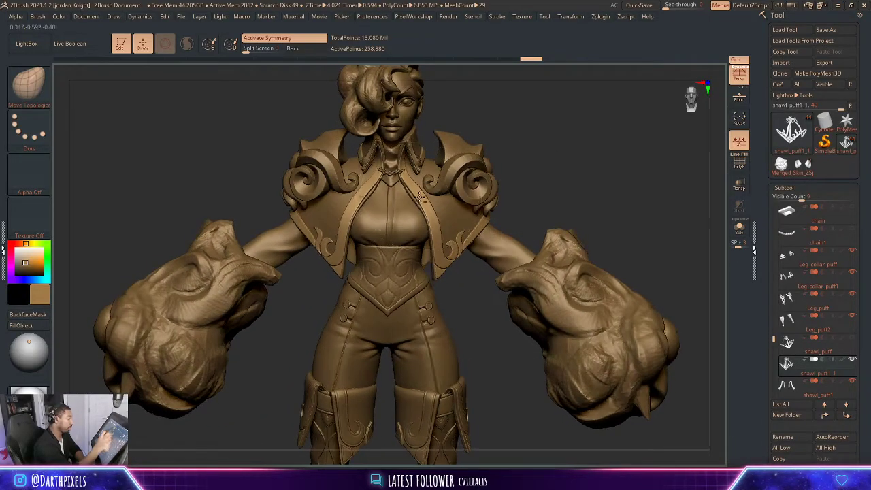
- Lower the cape trim's subdivision level and examine how its front borders sit on the cape from below
{"action": "key", "text": "shift"}
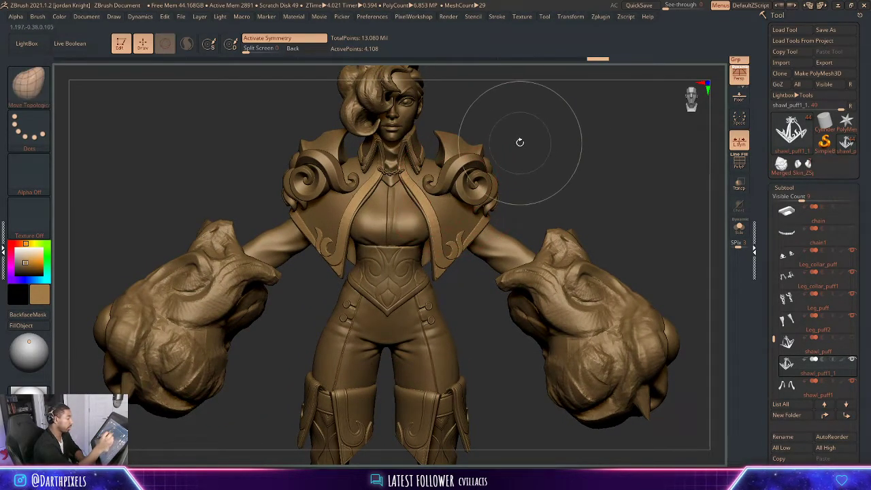
{"action": "mouse_move", "coordinate": [531, 134]}
{"action": "left_mouse_down", "text": "alt"}
{"action": "mouse_move", "coordinate": [553, 122]}
{"action": "mouse_move", "coordinate": [551, 147]}
{"action": "mouse_move", "coordinate": [537, 141]}
{"action": "left_mouse_up", "text": "alt"}
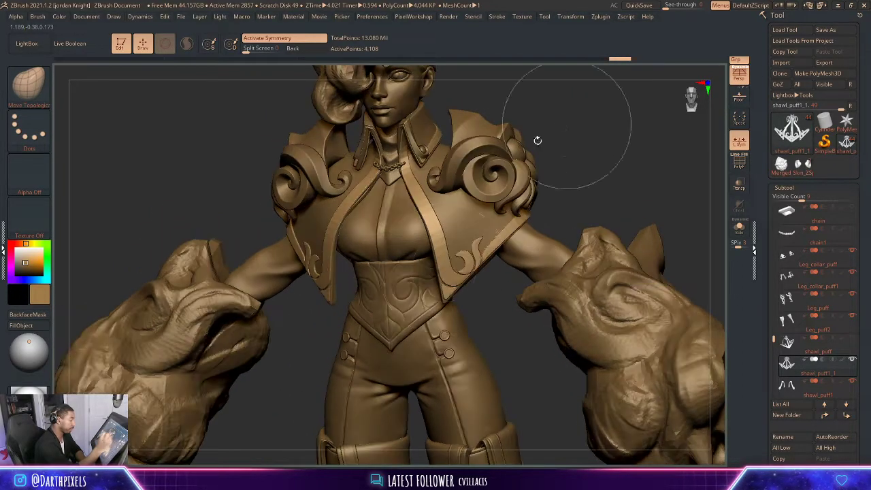
{"action": "left_click_drag", "start_coordinate": [629, 158], "coordinate": [608, 114]}
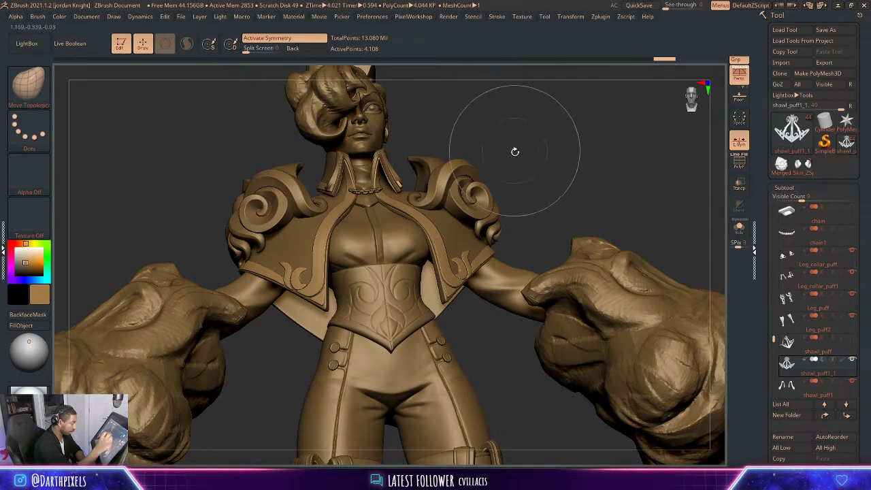
{"action": "right_click", "coordinate": [493, 160]}
{"action": "left_click_drag", "start_coordinate": [515, 151], "coordinate": [518, 116]}
{"action": "right_click", "coordinate": [368, 197]}
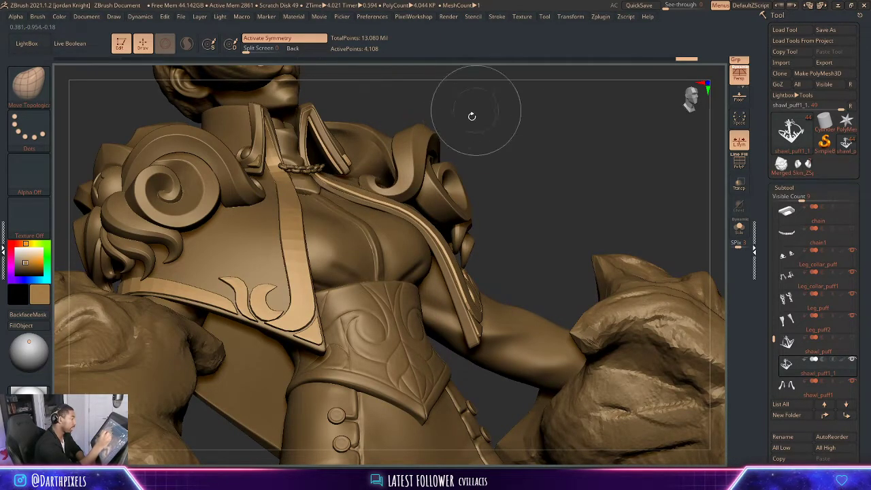
- Resize the Move Topological brush and adjust the trim's front borders beside the collar chain from several angles
{"action": "key", "text": "space"}
{"action": "left_click_drag", "start_coordinate": [472, 116], "coordinate": [367, 237]}
{"action": "key", "text": "space"}
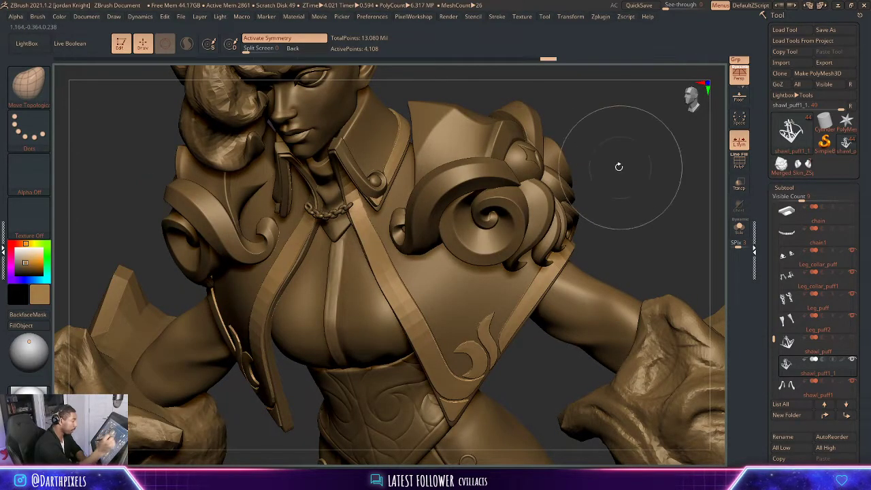
{"action": "left_click_drag", "start_coordinate": [618, 165], "coordinate": [357, 226]}
{"action": "key", "text": "space"}
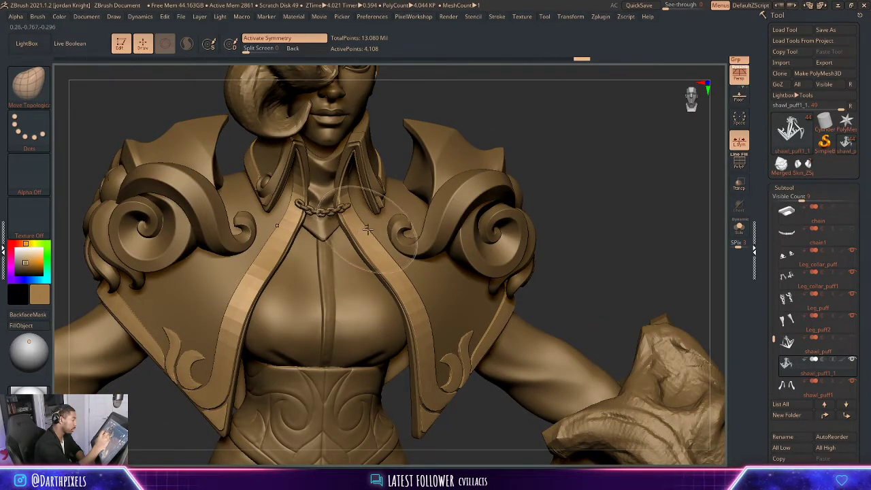
{"action": "left_click_drag", "start_coordinate": [548, 136], "coordinate": [500, 154]}
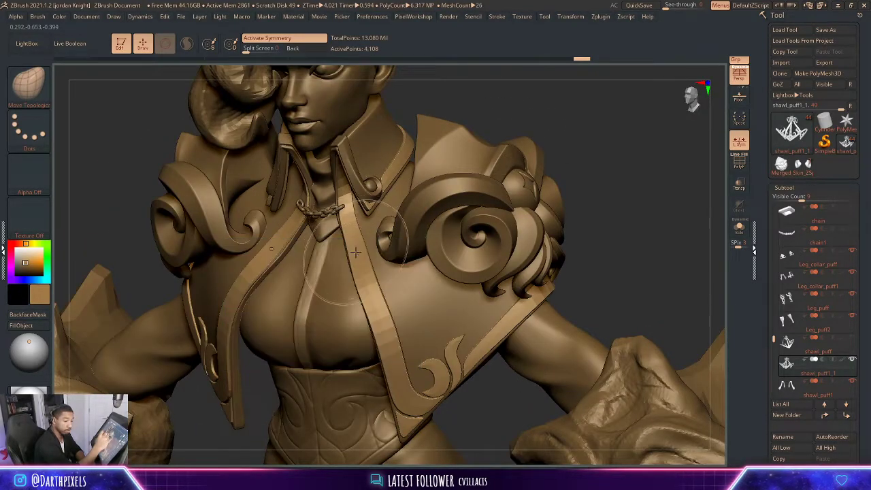
- Undo the last trim move and reshape the front borders over the chest with a resized Move Topological brush
{"action": "key", "text": "space"}
{"action": "key", "text": "ctrl+z"}
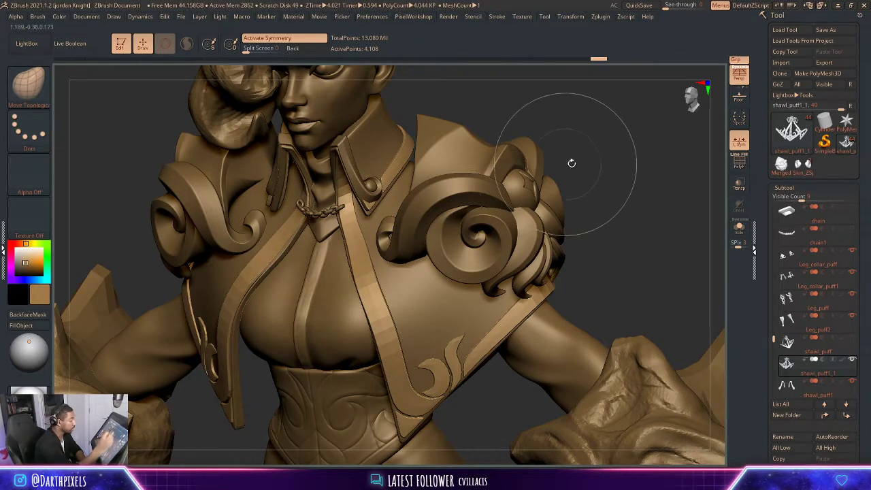
{"action": "mouse_move", "coordinate": [577, 146]}
{"action": "left_mouse_down", "text": "shift"}
{"action": "mouse_move", "coordinate": [584, 132]}
{"action": "mouse_move", "coordinate": [460, 173]}
{"action": "left_mouse_up", "text": "shift"}
{"action": "key", "text": "space"}
{"action": "key", "text": "space"}
{"action": "left_click", "coordinate": [491, 164]}
{"action": "key", "text": "space"}
{"action": "left_click", "coordinate": [495, 157]}
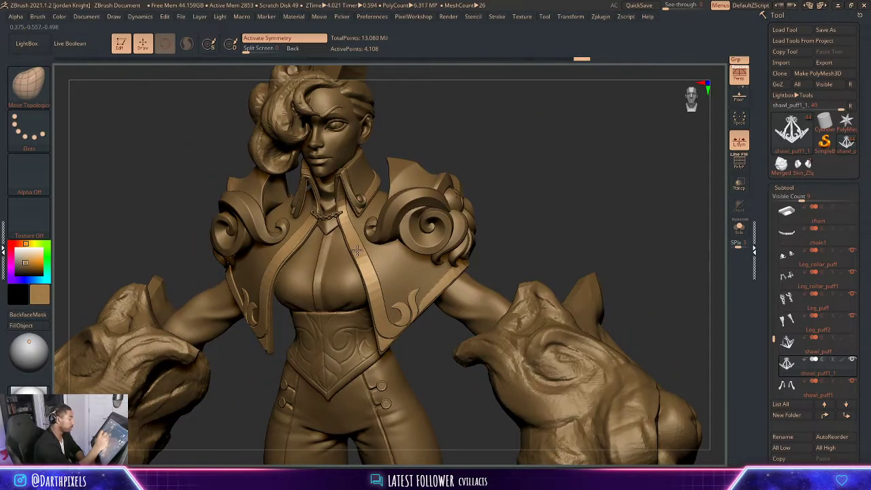
{"action": "left_click_drag", "start_coordinate": [357, 252], "coordinate": [524, 167]}
{"action": "key", "text": "space"}
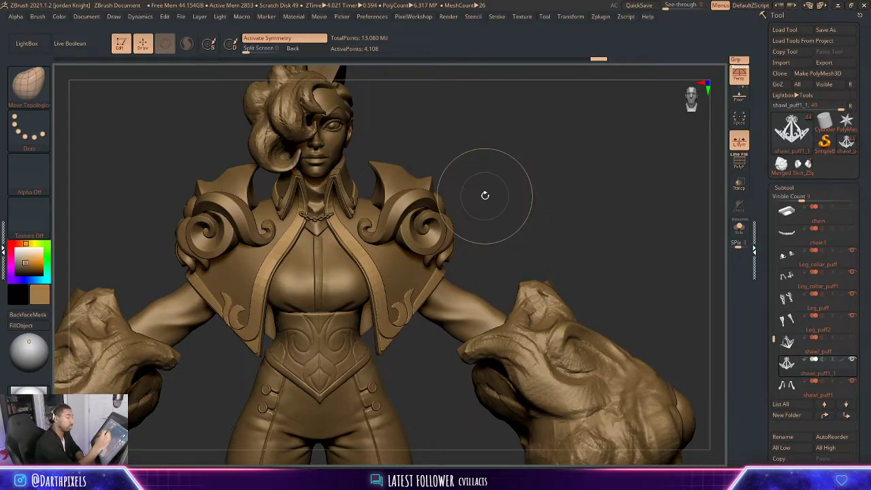
{"action": "left_click_drag", "start_coordinate": [450, 142], "coordinate": [343, 231]}
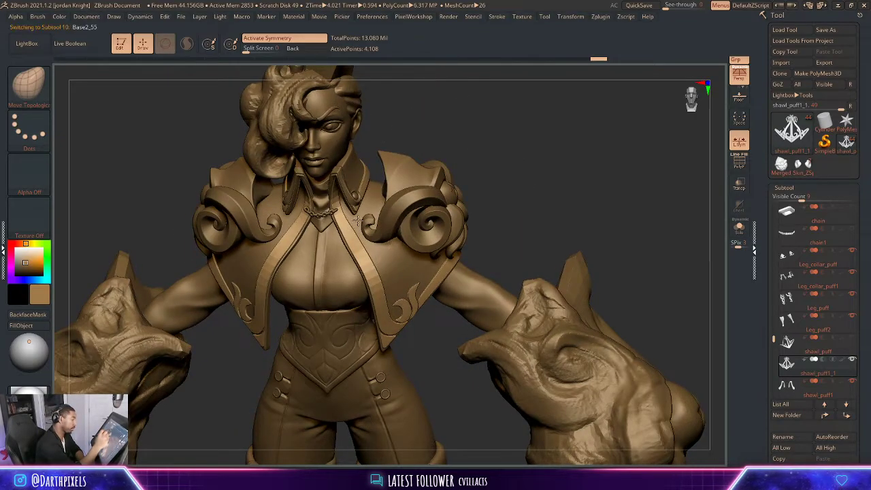
- Select the cape, examine its fit under the front trim from several angles, and raise its subdivision level
{"action": "left_click", "coordinate": [358, 220], "text": "alt"}
{"action": "left_click", "coordinate": [338, 229], "text": "alt"}
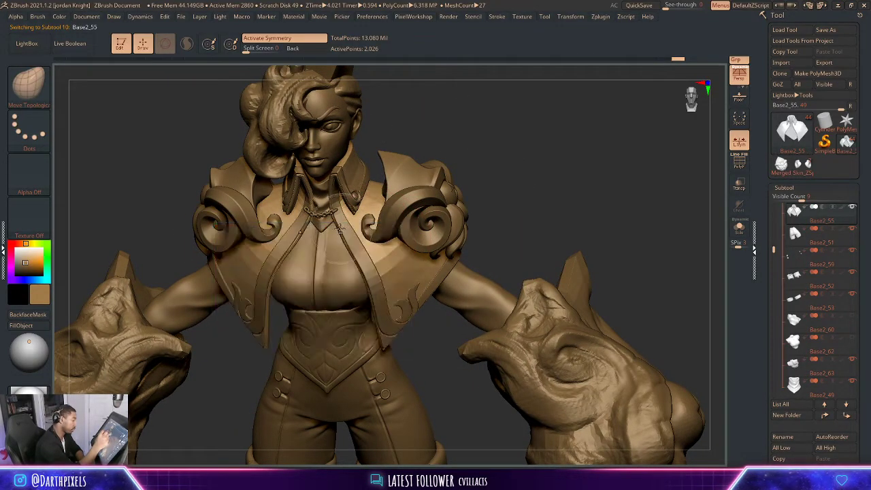
{"action": "left_click", "coordinate": [342, 238], "text": "alt"}
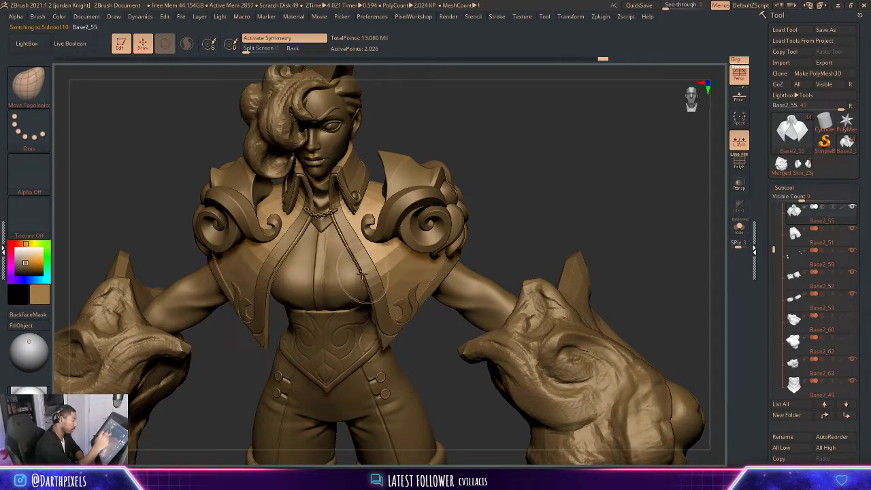
{"action": "left_click_drag", "start_coordinate": [538, 204], "coordinate": [503, 150], "text": "alt"}
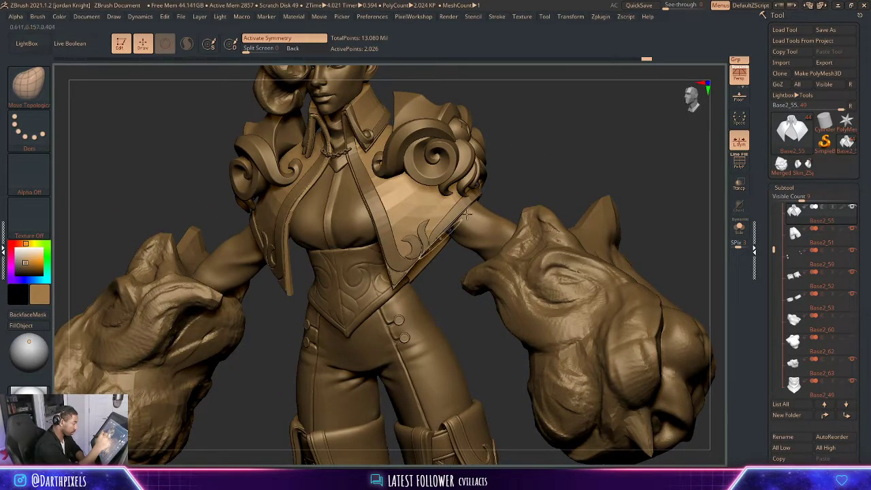
{"action": "left_click_drag", "start_coordinate": [485, 144], "coordinate": [505, 208], "text": "alt"}
{"action": "key", "text": "d"}
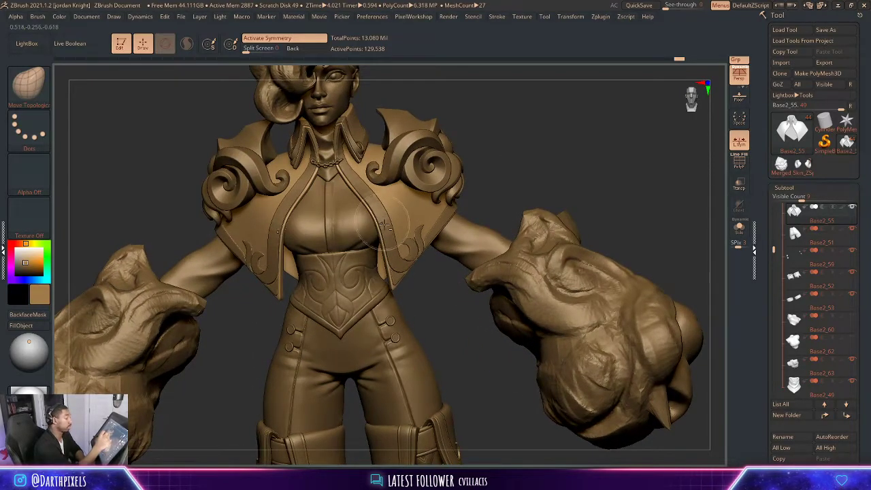
- Select the cape trim and lower it to its lowest subdivision level with the upper body framed
{"action": "left_click", "coordinate": [390, 230], "text": "alt"}
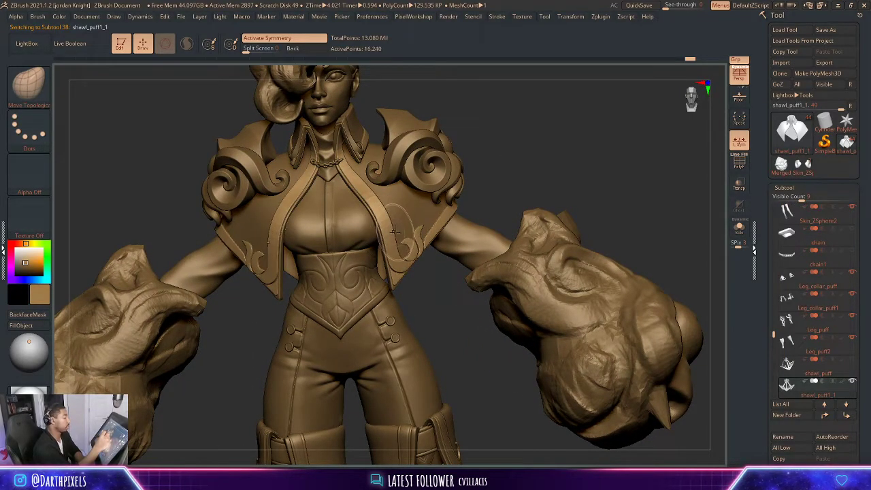
{"action": "left_click_drag", "start_coordinate": [490, 125], "coordinate": [505, 238], "text": "alt"}
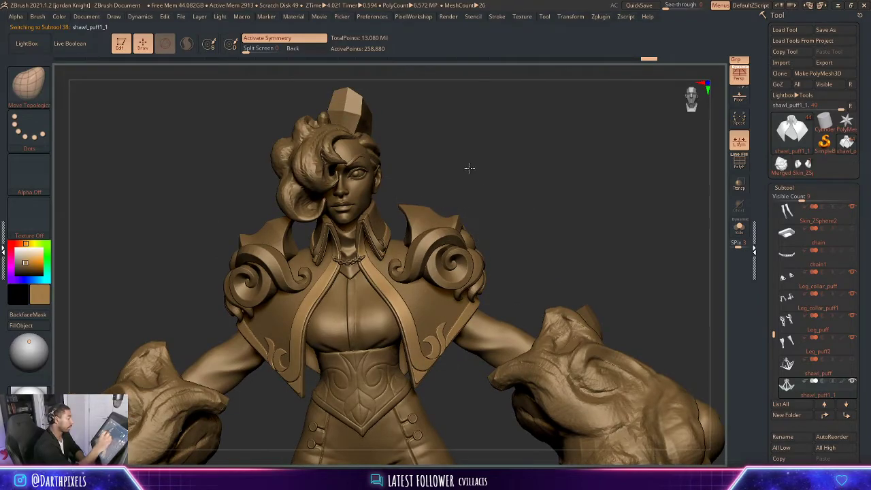
{"action": "left_click_drag", "start_coordinate": [468, 167], "coordinate": [476, 235], "text": "alt"}
{"action": "key", "text": "shift+d"}
{"action": "key", "text": "shift+d"}
{"action": "key", "text": "shift+d"}
{"action": "key", "text": "shift+d"}
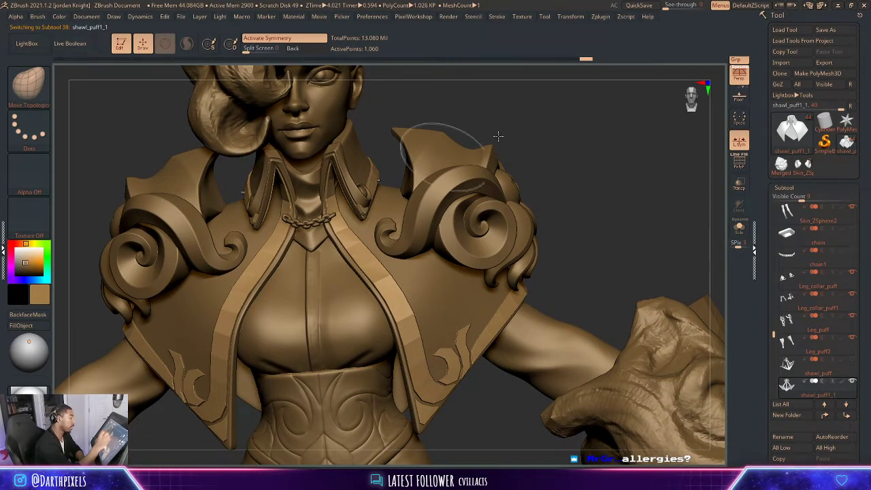
- Resize the Move Topological brush, check the cape trim around the collar and shoulder ornaments, and restore its highest subdivision level
{"action": "left_click_drag", "start_coordinate": [498, 136], "coordinate": [365, 194]}
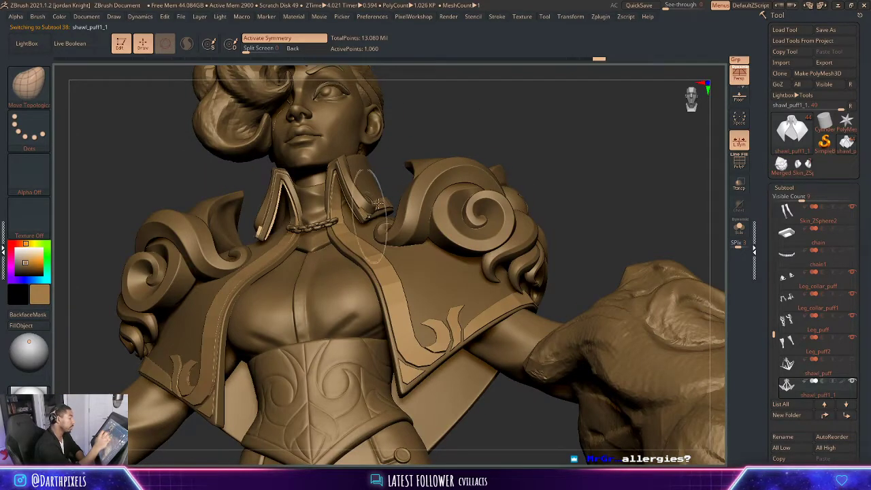
{"action": "left_click_drag", "start_coordinate": [445, 132], "coordinate": [457, 172]}
{"action": "key", "text": "space"}
{"action": "left_click_drag", "start_coordinate": [537, 129], "coordinate": [581, 140], "text": "alt"}
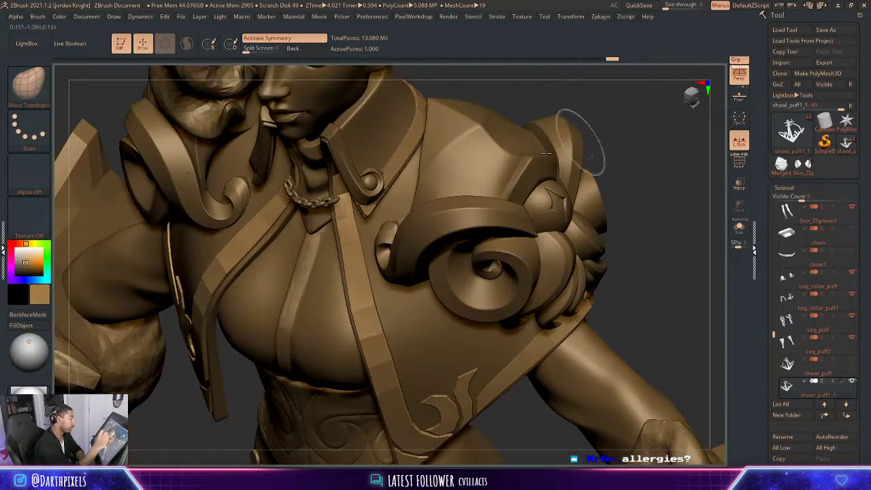
{"action": "key", "text": "space"}
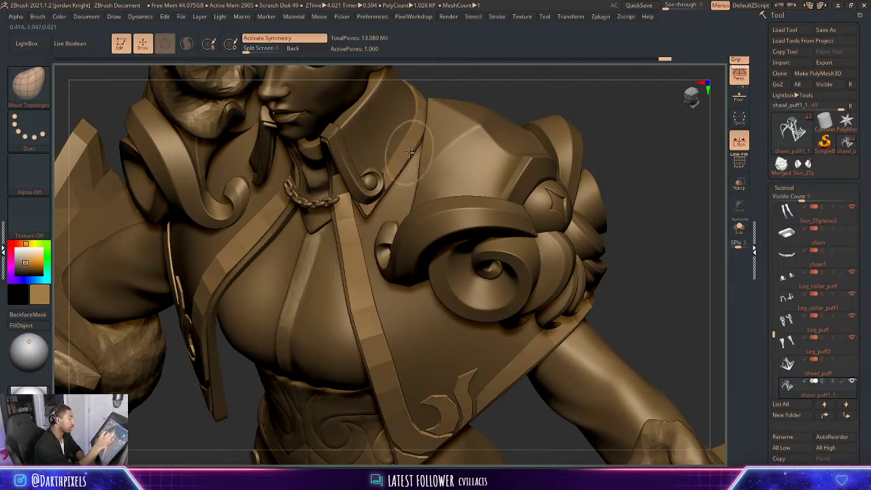
{"action": "left_click_drag", "start_coordinate": [598, 128], "coordinate": [466, 174], "text": "alt"}
{"action": "key", "text": "d"}
{"action": "key", "text": "d"}
{"action": "key", "text": "f"}
{"action": "left_click_drag", "start_coordinate": [555, 164], "coordinate": [682, 150]}
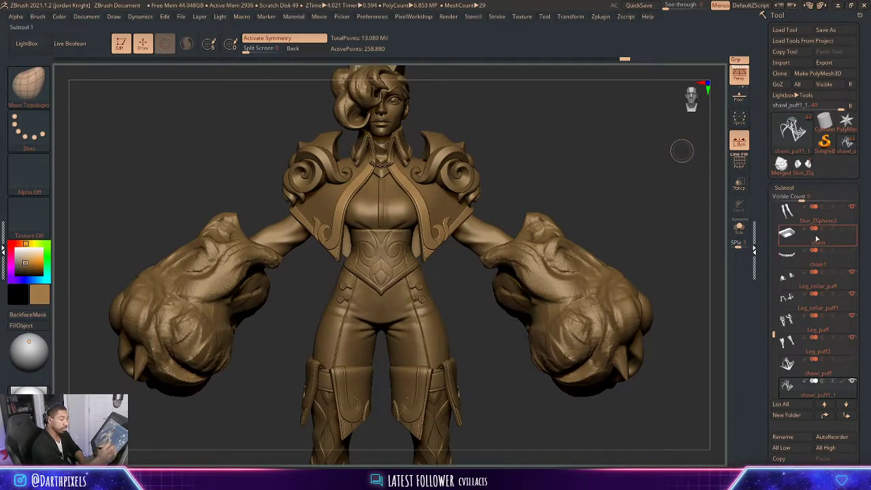
- Unhide the large chest chain (chain1) and make it the active subtool
{"action": "left_click", "coordinate": [851, 251]}
{"action": "left_click_drag", "start_coordinate": [566, 193], "coordinate": [533, 186]}
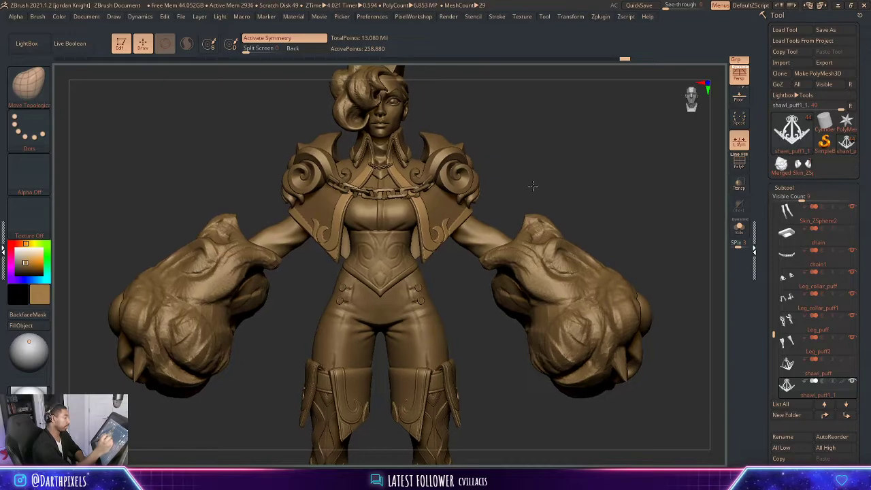
{"action": "key", "text": "f"}
{"action": "left_click", "coordinate": [418, 171], "text": "alt"}
{"action": "left_click_drag", "start_coordinate": [534, 144], "coordinate": [549, 175], "text": "alt"}
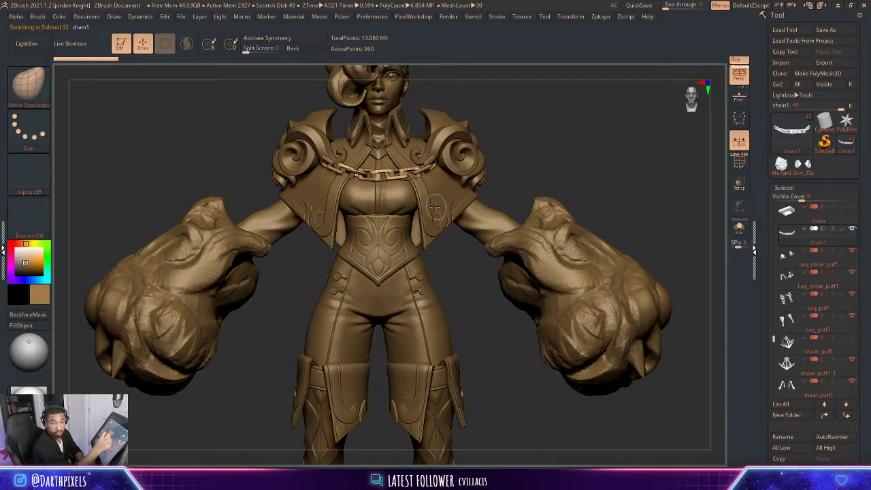
- Move the chain sideways and slightly upward across the chest with the transform gizmo
{"action": "key", "text": "r"}
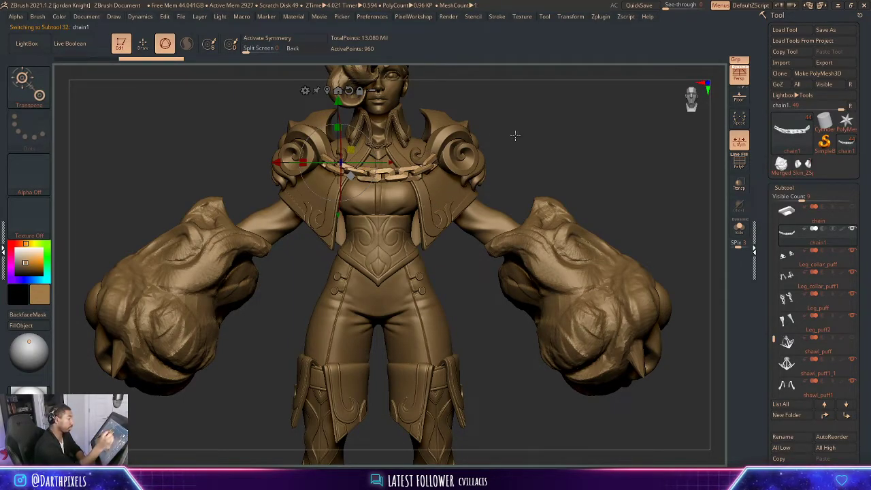
{"action": "left_click_drag", "start_coordinate": [515, 136], "coordinate": [515, 155]}
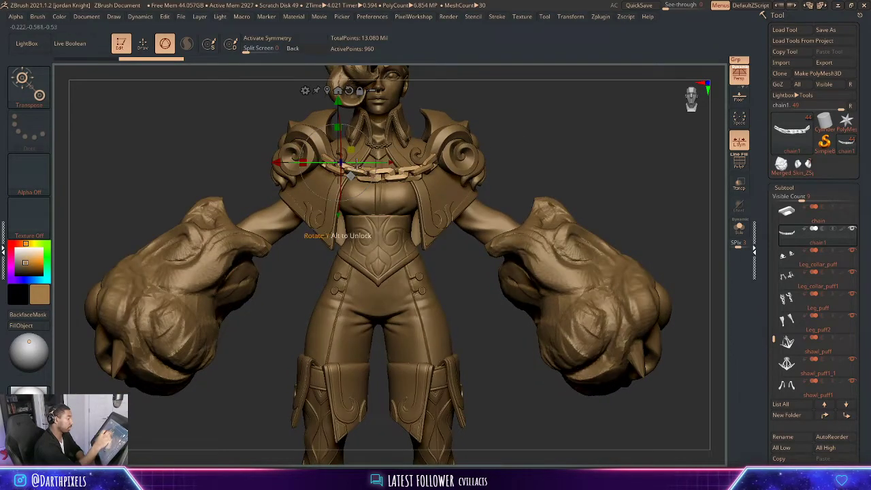
{"action": "left_click_drag", "start_coordinate": [350, 175], "coordinate": [364, 170]}
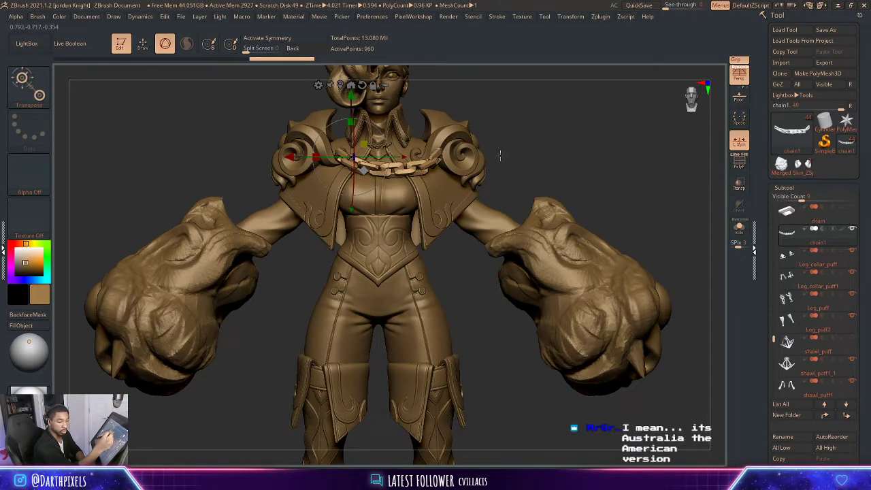
{"action": "key", "text": "q"}
{"action": "left_click_drag", "start_coordinate": [546, 136], "coordinate": [449, 136]}
- Centre the chain across the upper back with the gizmo and refine its position from rear and side views
{"action": "key", "text": "w"}
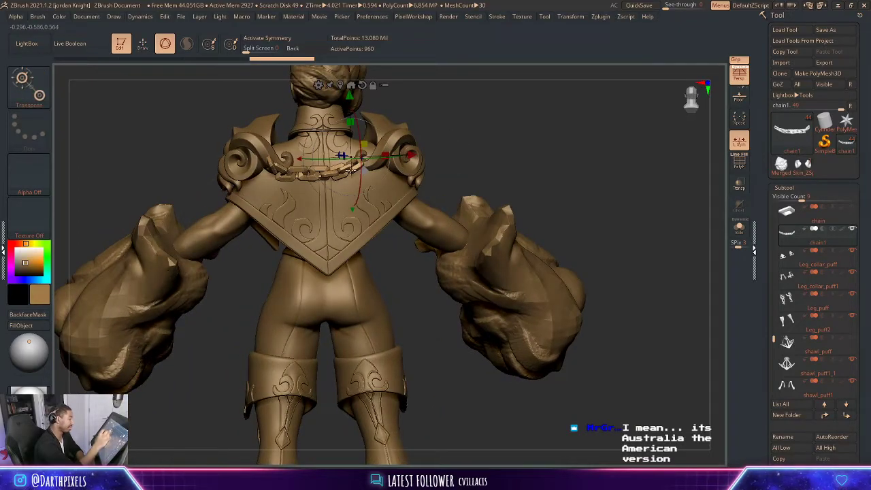
{"action": "left_click_drag", "start_coordinate": [362, 170], "coordinate": [338, 181]}
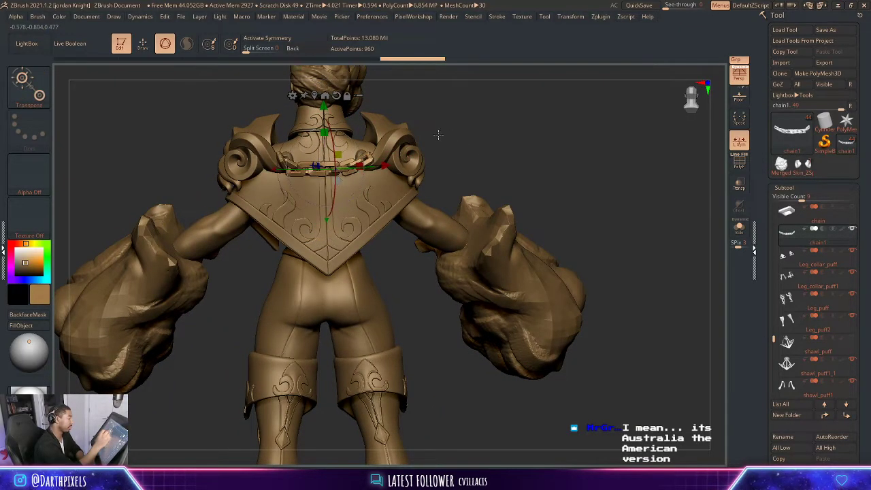
{"action": "left_click_drag", "start_coordinate": [438, 135], "coordinate": [373, 172]}
{"action": "left_click_drag", "start_coordinate": [445, 154], "coordinate": [364, 162]}
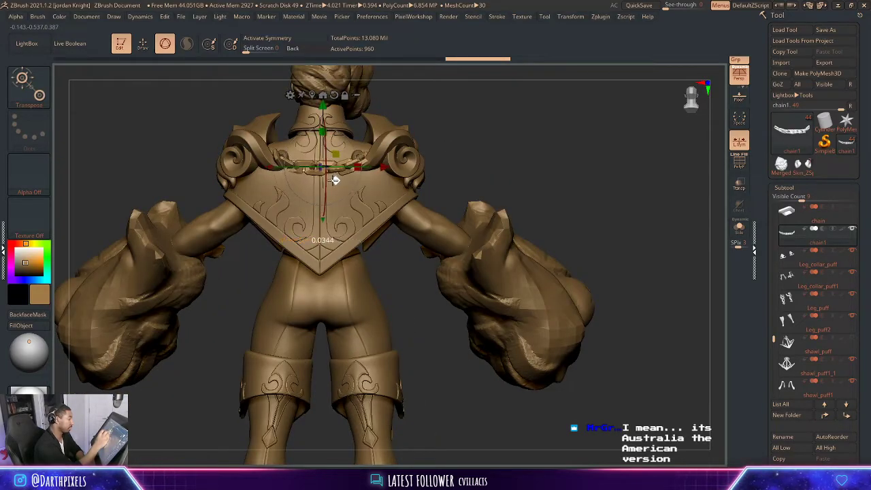
{"action": "left_click_drag", "start_coordinate": [482, 138], "coordinate": [336, 180]}
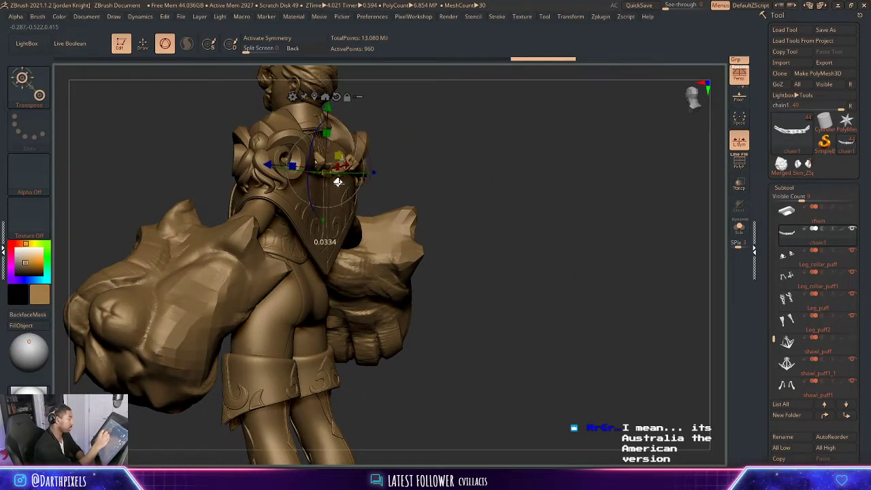
{"action": "mouse_move", "coordinate": [415, 170]}
{"action": "left_mouse_down"}
{"action": "mouse_move", "coordinate": [530, 146]}
{"action": "mouse_move", "coordinate": [464, 152]}
{"action": "left_mouse_up"}
{"action": "key", "text": "q"}
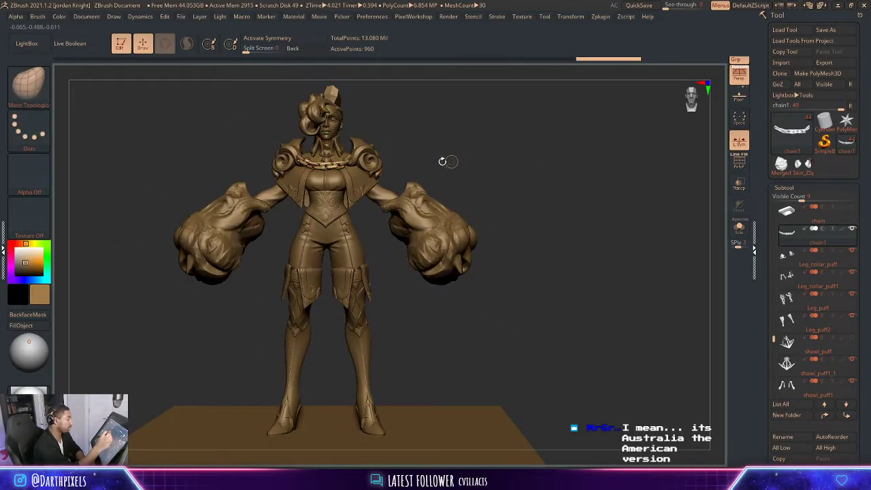
- Switch to the Move brush, resize it, and reshape the chain's middle and both ends across the chest
{"action": "right_click", "coordinate": [451, 150]}
{"action": "left_click_drag", "start_coordinate": [431, 128], "coordinate": [468, 164], "text": "alt"}
{"action": "right_click", "coordinate": [468, 162]}
{"action": "left_click", "coordinate": [30, 87]}
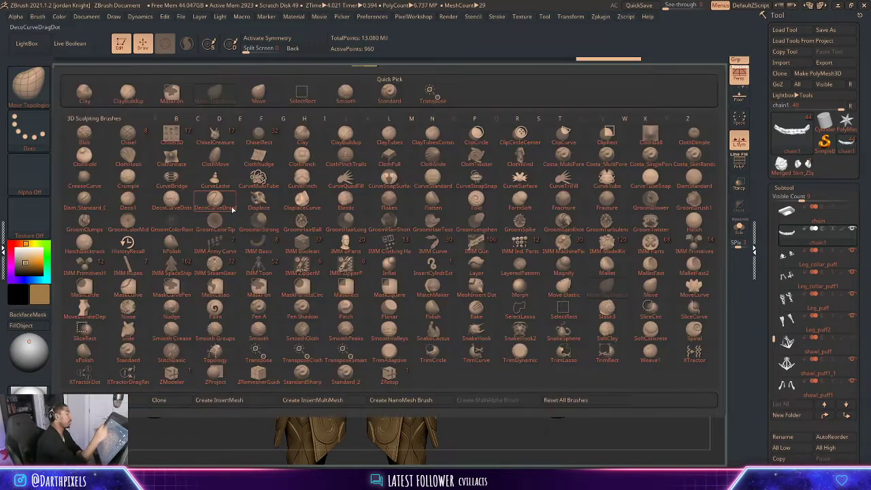
{"action": "left_click", "coordinate": [259, 93]}
{"action": "key", "text": "space"}
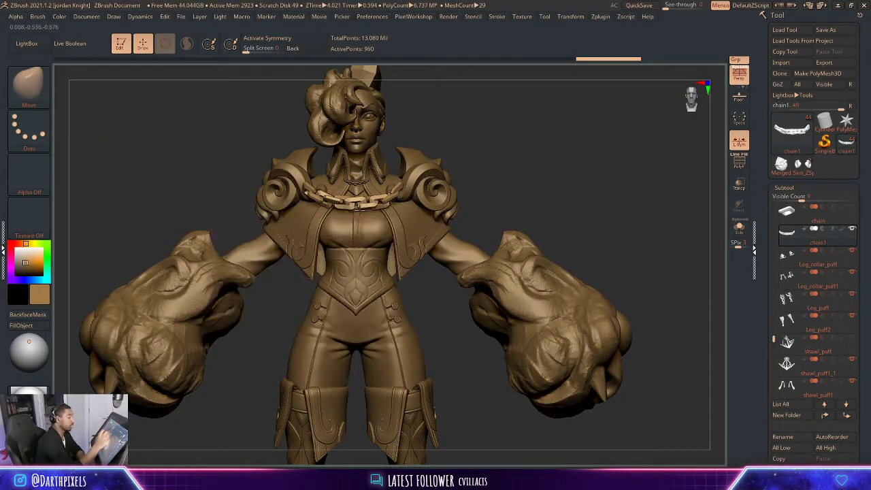
{"action": "left_click_drag", "start_coordinate": [359, 217], "coordinate": [359, 220]}
{"action": "left_click_drag", "start_coordinate": [400, 188], "coordinate": [389, 191]}
{"action": "left_click_drag", "start_coordinate": [315, 195], "coordinate": [312, 196]}
- Refine the chain's drape beside the shoulder ornament with the Move brush from another angle and the front
{"action": "left_click_drag", "start_coordinate": [505, 127], "coordinate": [590, 139]}
{"action": "left_click_drag", "start_coordinate": [326, 197], "coordinate": [323, 193]}
{"action": "left_click_drag", "start_coordinate": [544, 136], "coordinate": [446, 143]}
{"action": "left_click_drag", "start_coordinate": [335, 205], "coordinate": [331, 203]}
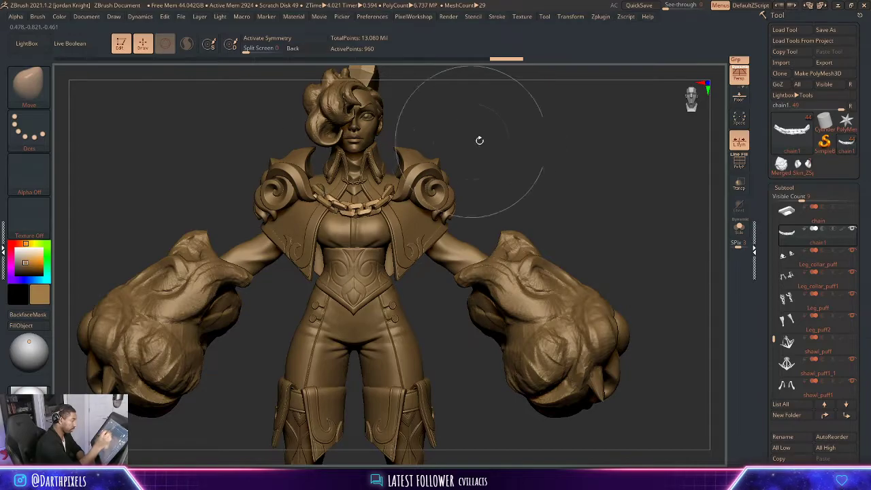
{"action": "mouse_move", "coordinate": [491, 147]}
{"action": "left_mouse_down", "text": "ctrl"}
{"action": "mouse_move", "coordinate": [519, 142]}
{"action": "mouse_move", "coordinate": [456, 154]}
{"action": "mouse_move", "coordinate": [476, 171]}
{"action": "mouse_move", "coordinate": [526, 161]}
{"action": "left_mouse_up", "text": "ctrl"}
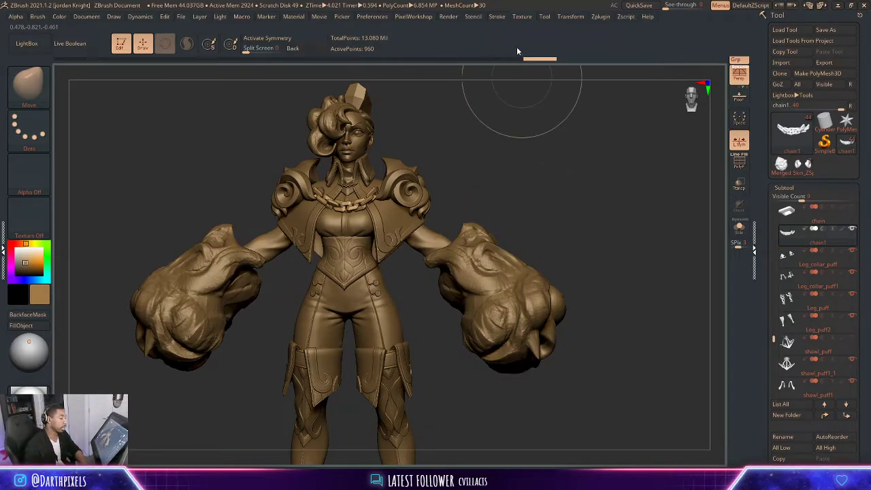
- Append a plane as a new subtool of the character
{"action": "scroll", "coordinate": [773, 338], "scroll_direction": "down", "scroll_amount": 5}
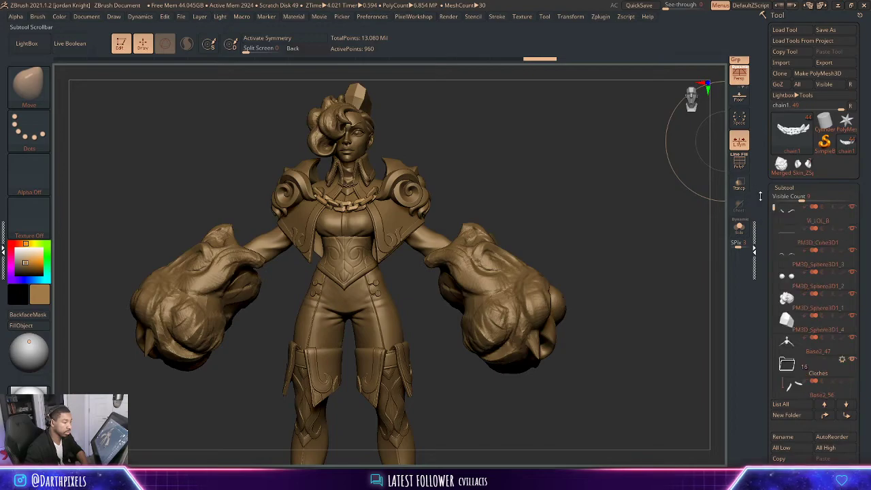
{"action": "mouse_move", "coordinate": [830, 235]}
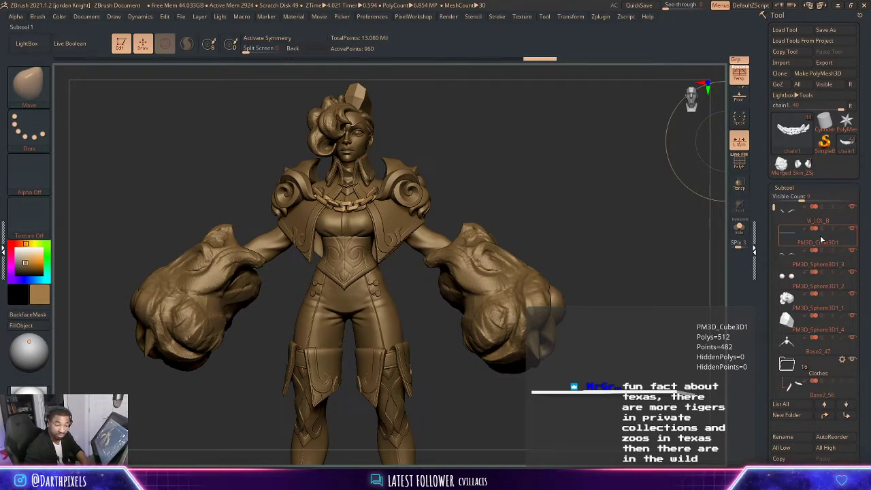
{"action": "left_click_drag", "start_coordinate": [566, 192], "coordinate": [536, 192]}
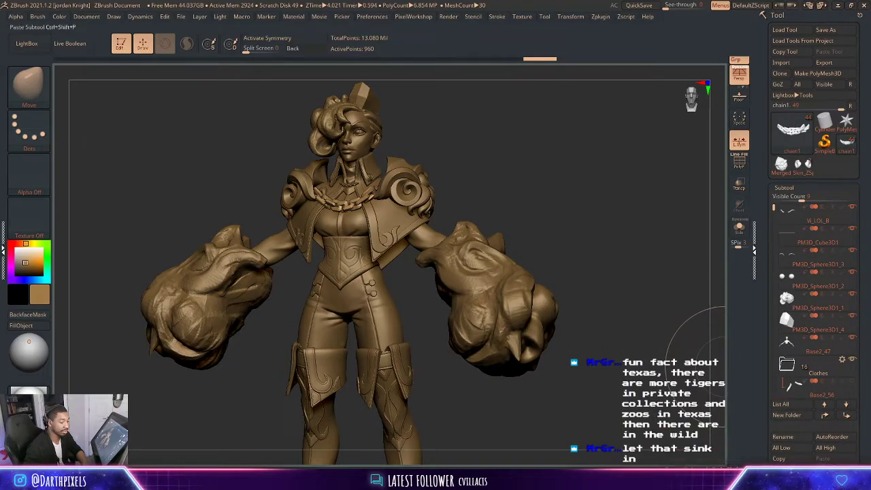
{"action": "left_click", "coordinate": [777, 441]}
{"action": "left_click", "coordinate": [742, 315]}
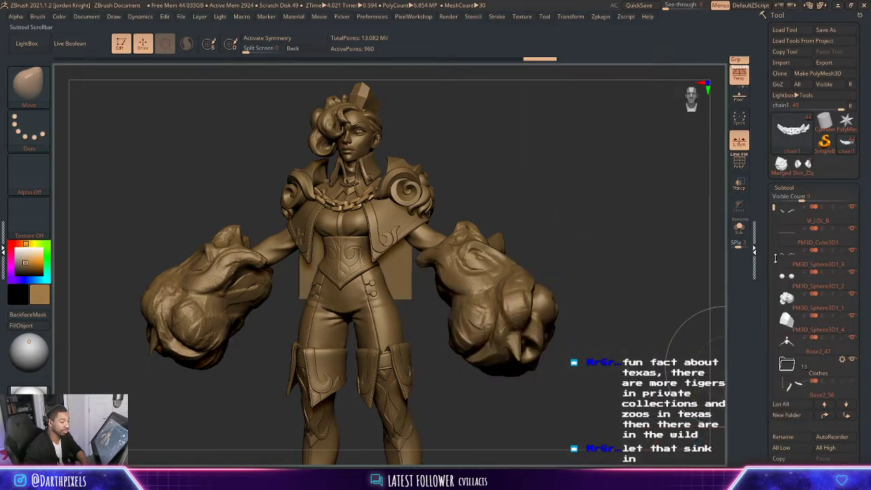
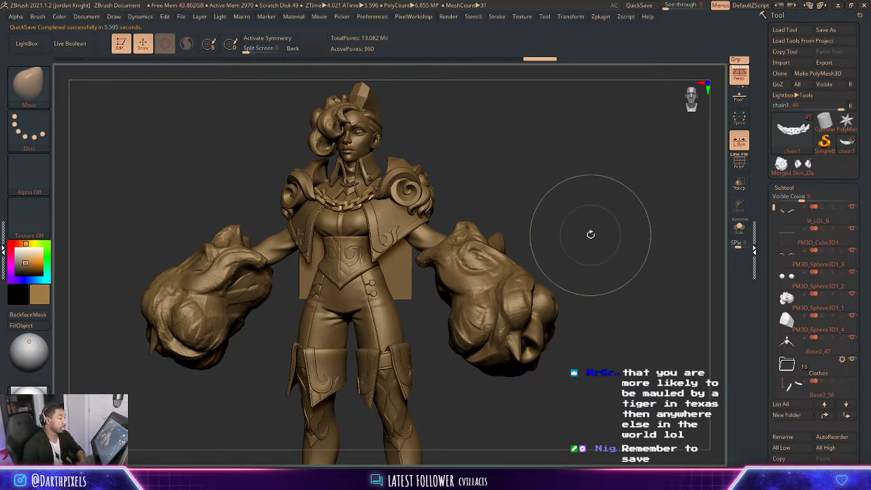
- Select the new plane (PM3D_Plane3D1) and move it to the first position in the subtool order
{"action": "left_click", "coordinate": [400, 277], "text": "alt"}
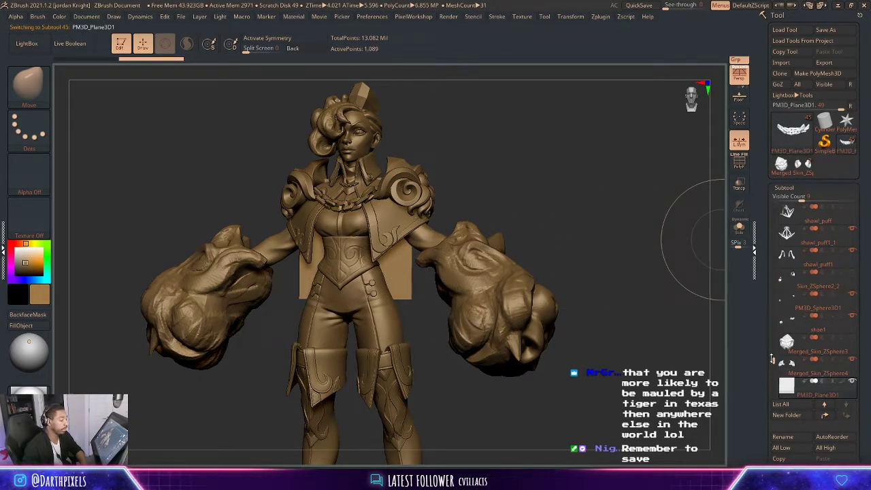
{"action": "left_click_drag", "start_coordinate": [771, 358], "coordinate": [773, 204]}
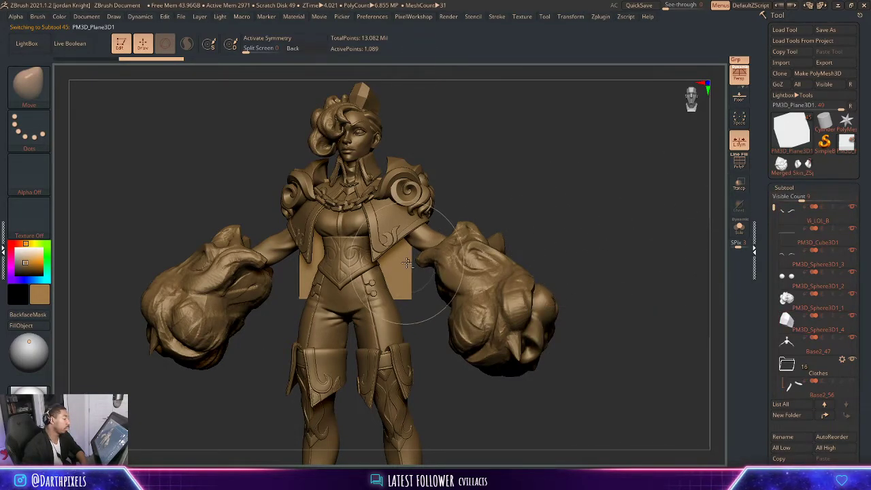
{"action": "left_click_drag", "start_coordinate": [774, 207], "coordinate": [773, 372]}
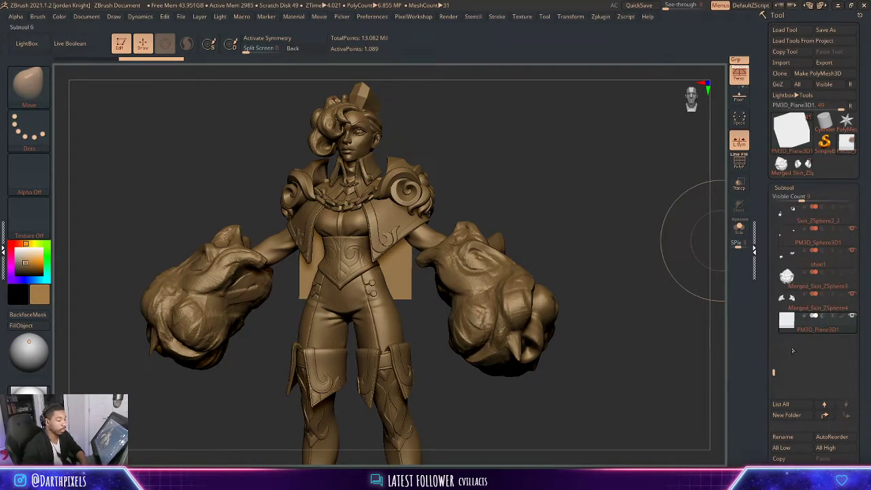
{"action": "left_click", "coordinate": [830, 417], "text": "shift"}
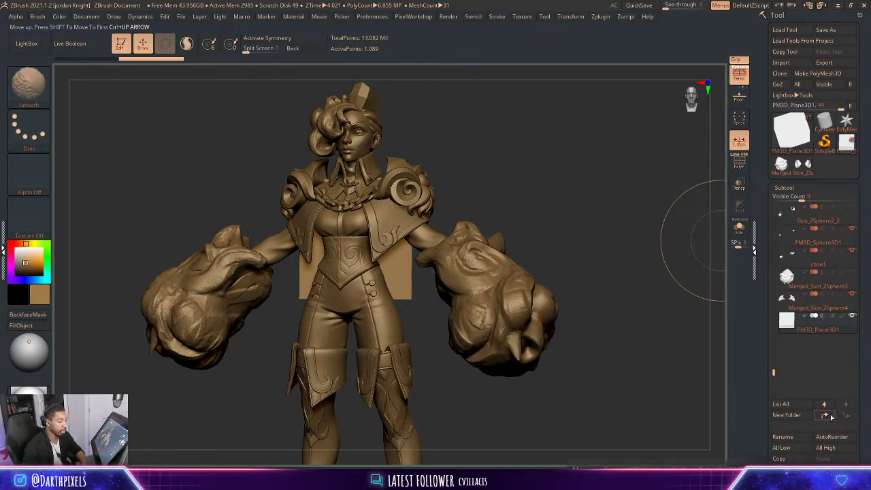
{"action": "left_click", "coordinate": [829, 417], "text": "shift"}
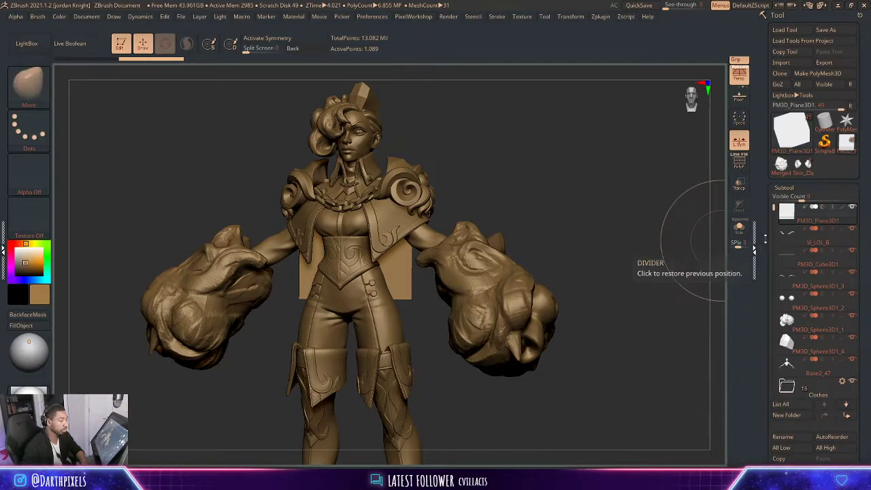
- Switch to the transform gizmo on the plane subtool and hide the plane from view
{"action": "left_click_drag", "start_coordinate": [546, 212], "coordinate": [568, 215], "text": "shift"}
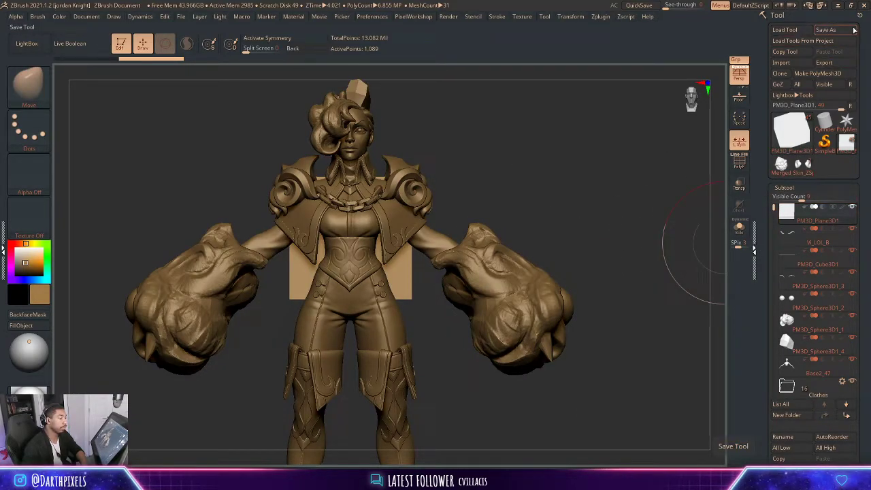
{"action": "mouse_move", "coordinate": [806, 218]}
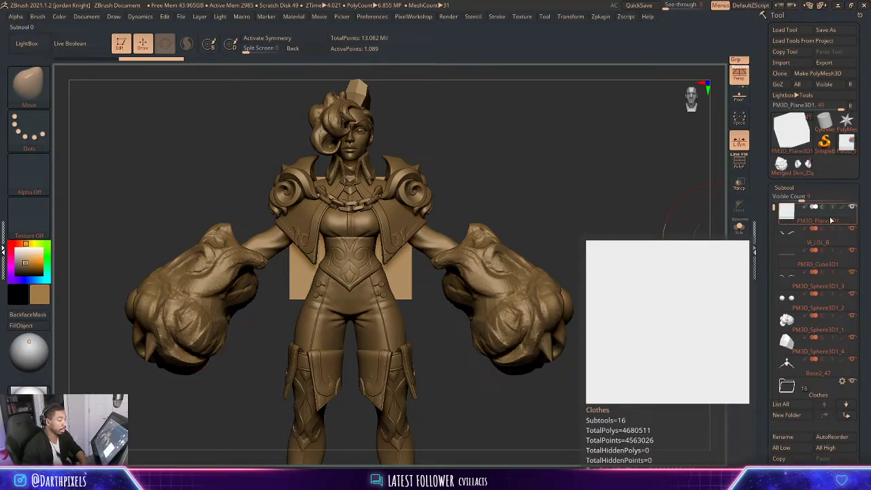
{"action": "key", "text": "w"}
{"action": "left_click_drag", "start_coordinate": [362, 225], "coordinate": [349, 267]}
{"action": "left_click_drag", "start_coordinate": [459, 208], "coordinate": [511, 201], "text": "shift"}
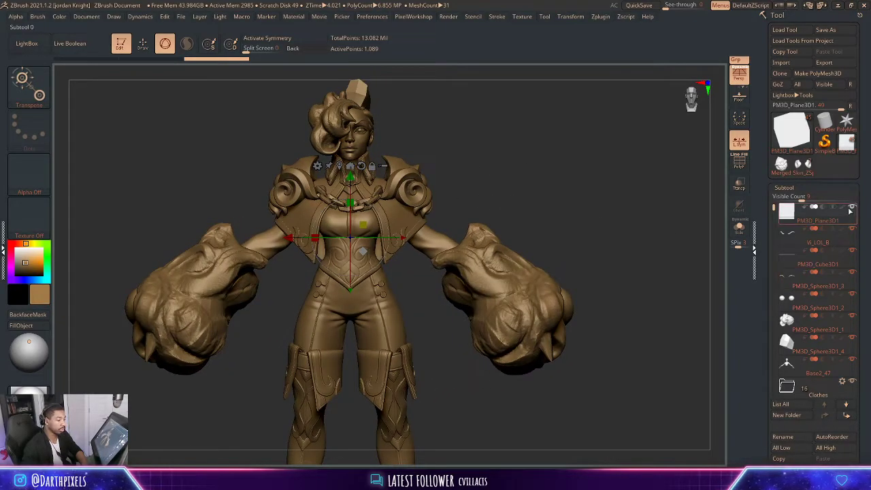
- Rename the Vi_LOL_B subtool as Eyebrows
{"action": "left_click", "coordinate": [827, 237]}
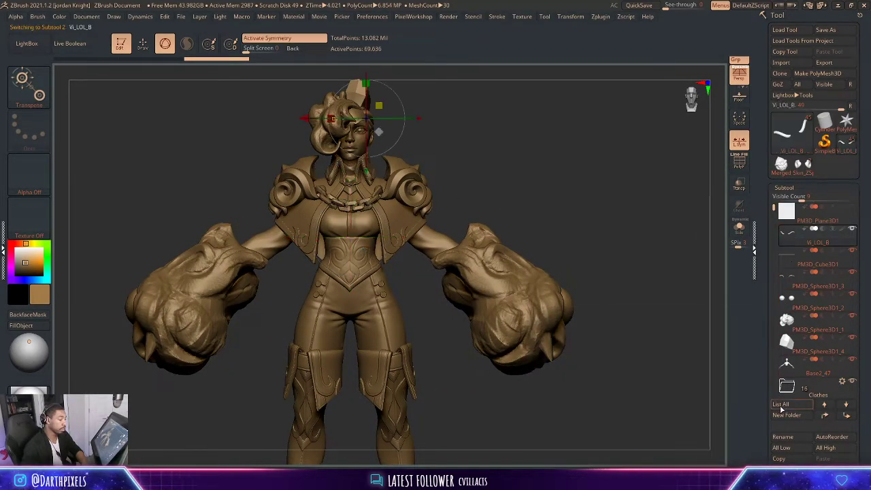
{"action": "left_click", "coordinate": [789, 436]}
{"action": "type", "text": "Eye"}
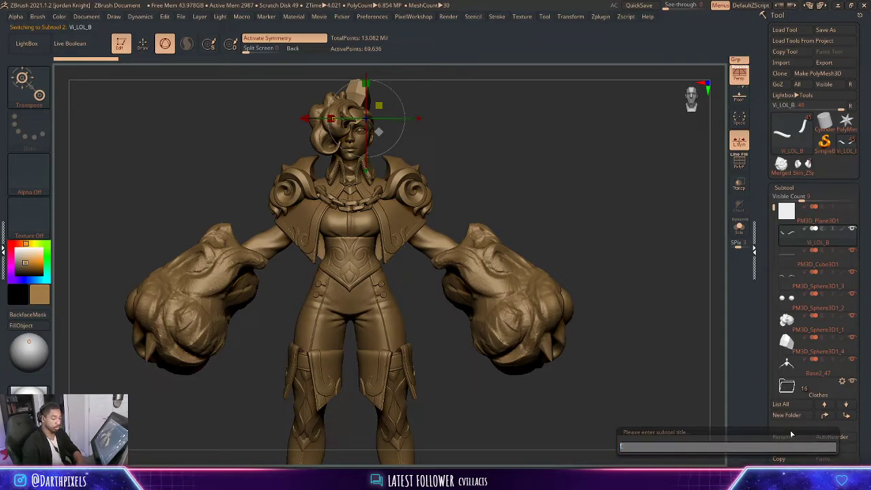
{"action": "type", "text": "brow"}
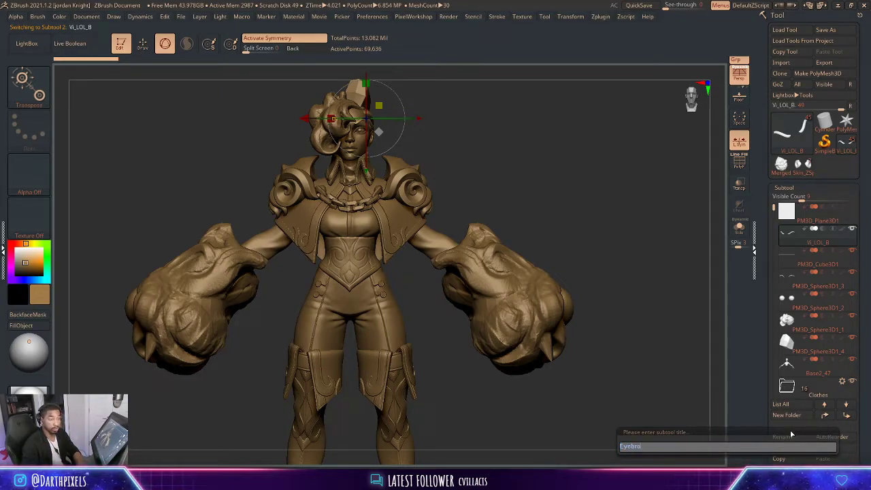
{"action": "type", "text": "s"}
{"action": "key", "text": "Return"}
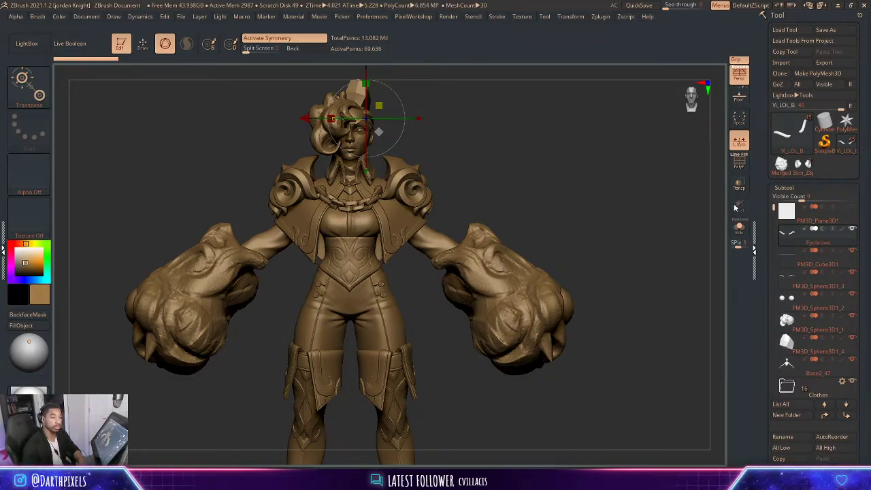
- Rename the PM3D_Cube3D1 ground slab subtool as floor
{"action": "left_click", "coordinate": [792, 261]}
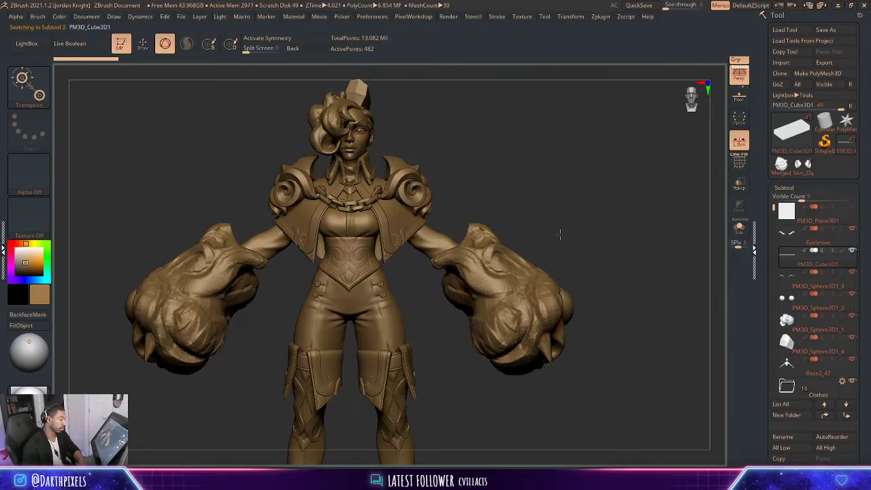
{"action": "left_click_drag", "start_coordinate": [560, 233], "coordinate": [629, 142], "text": "alt"}
{"action": "left_click", "coordinate": [788, 438]}
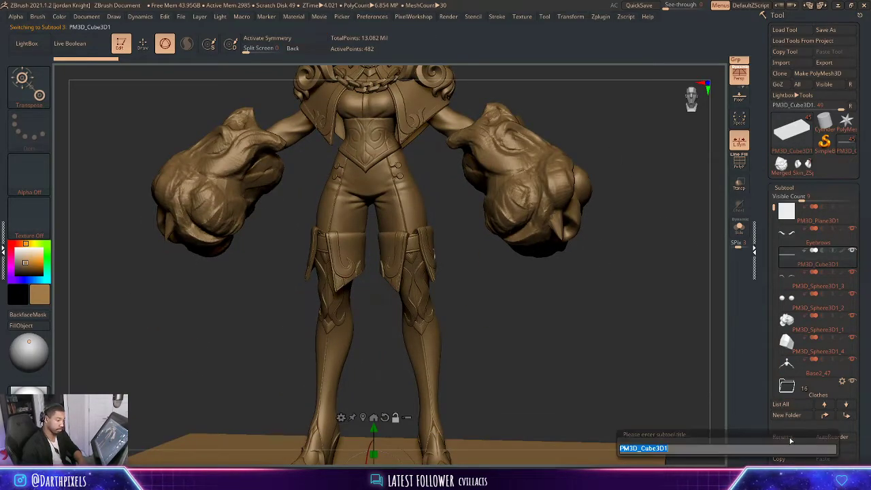
{"action": "type", "text": "floor"}
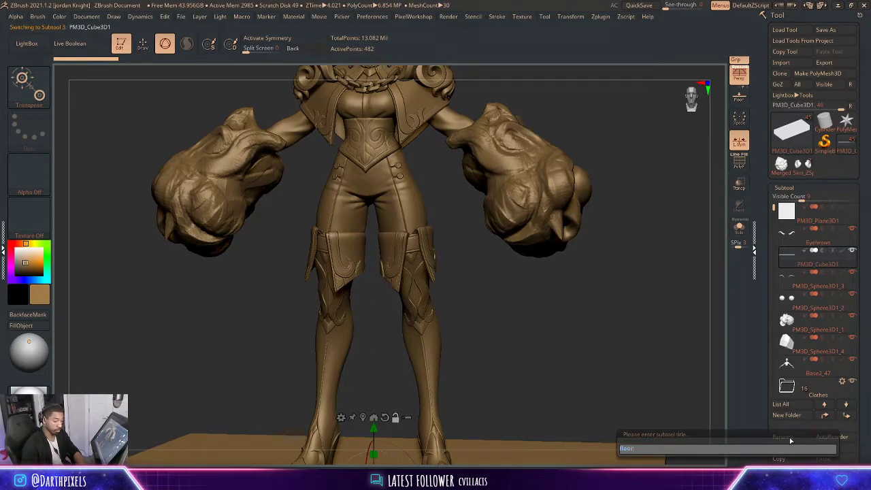
{"action": "key", "text": "Return"}
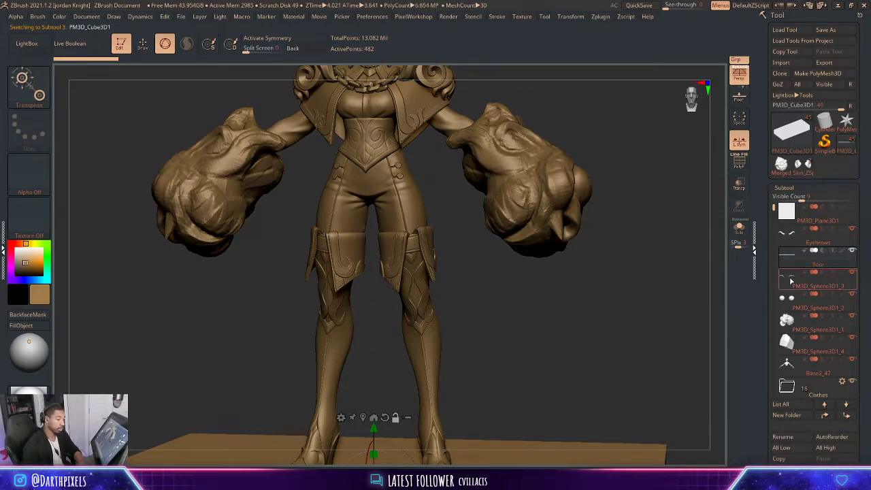
- Return to Draw mode and rename the PM3D_Sphere3D1_3 subtool as Eyelashes
{"action": "left_click", "coordinate": [787, 277]}
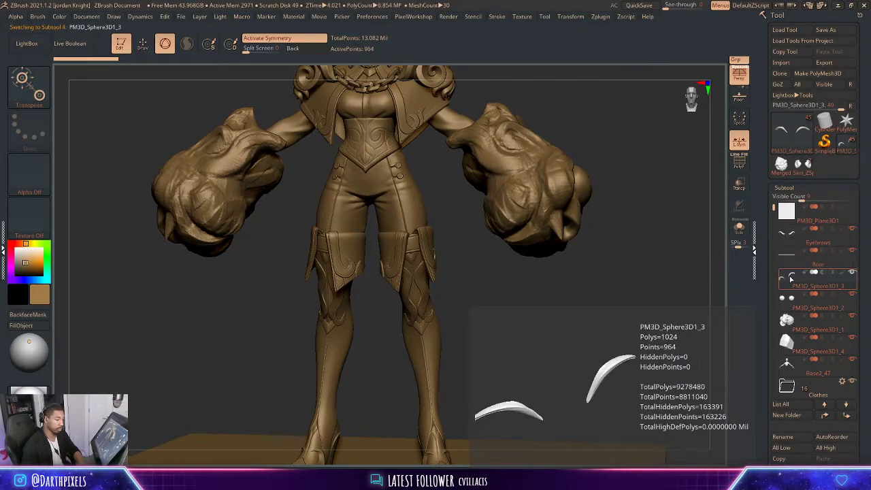
{"action": "left_click_drag", "start_coordinate": [614, 190], "coordinate": [634, 355], "text": "alt"}
{"action": "left_click_drag", "start_coordinate": [557, 208], "coordinate": [602, 299], "text": "alt"}
{"action": "left_click_drag", "start_coordinate": [588, 225], "coordinate": [472, 182]}
{"action": "key", "text": "q"}
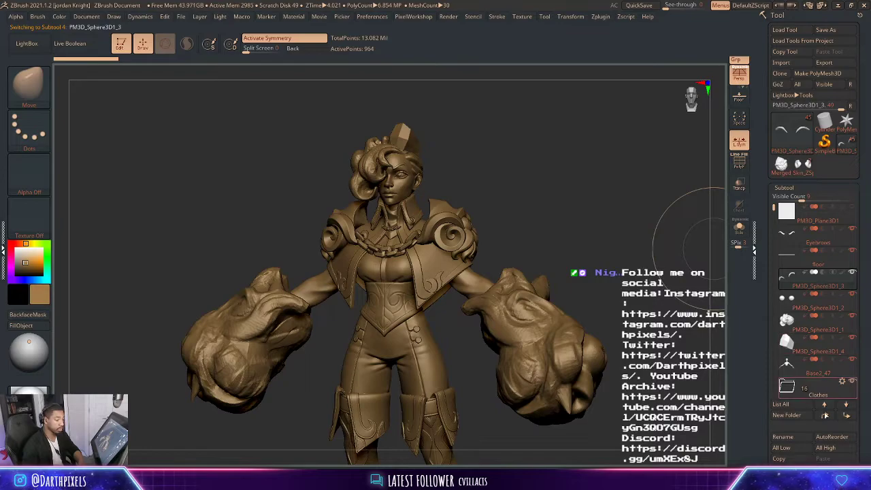
{"action": "left_click", "coordinate": [783, 437]}
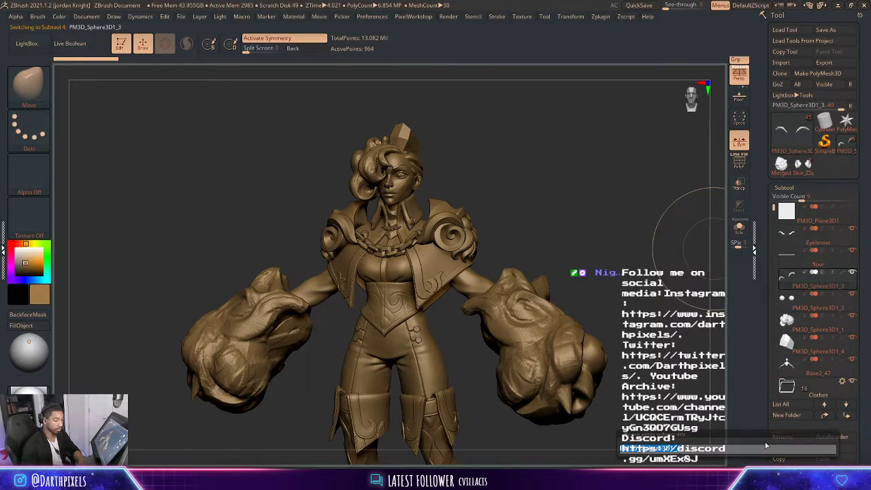
{"action": "key", "text": "BackSpace"}
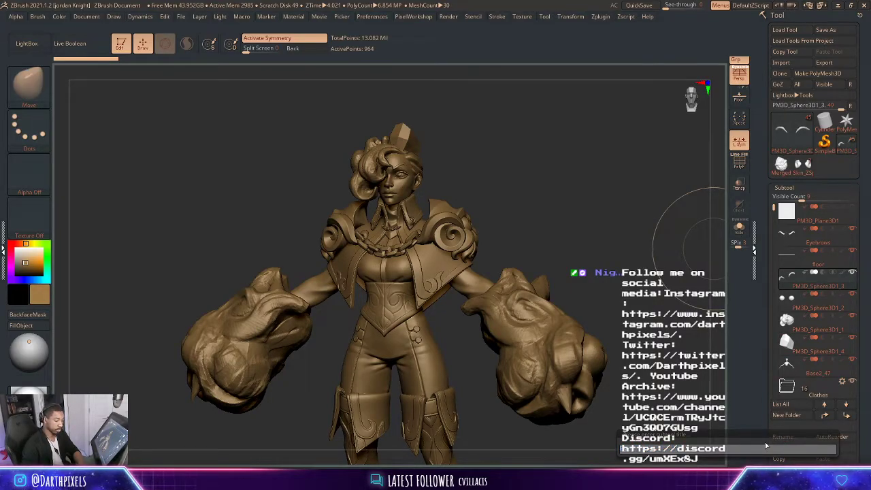
{"action": "type", "text": "Eyelashes"}
{"action": "key", "text": "Return"}
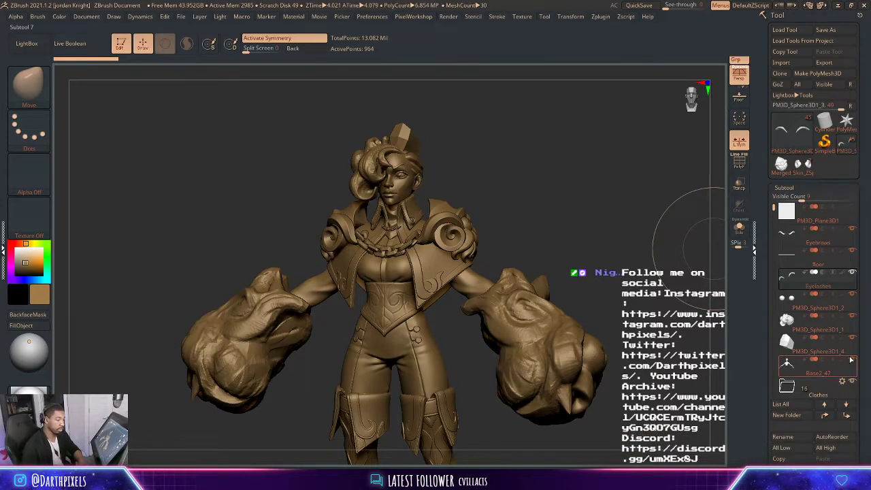
- Rename the PM3D_Sphere3D1_2 subtool as Eyes
{"action": "left_click", "coordinate": [790, 305]}
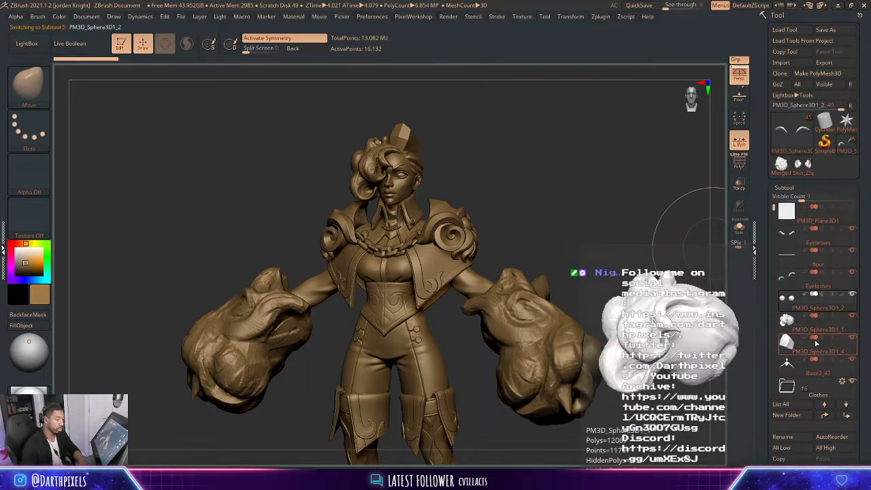
{"action": "left_click", "coordinate": [793, 438]}
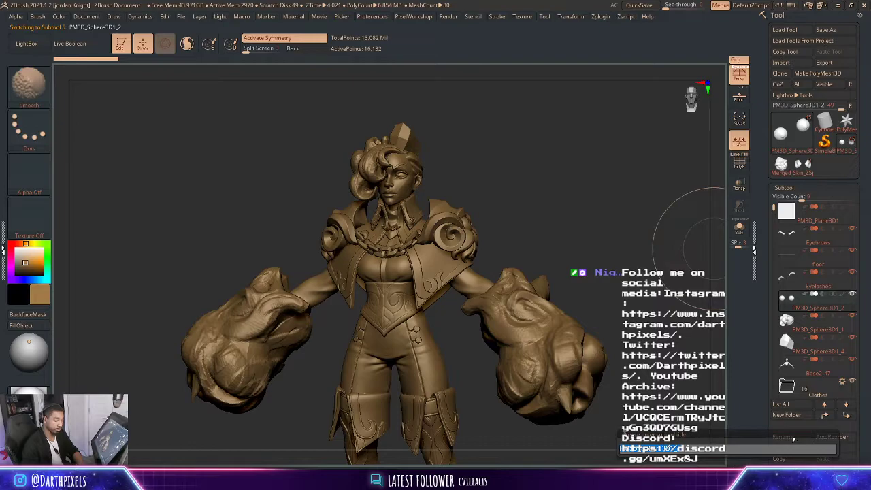
{"action": "type", "text": "Eyes"}
{"action": "key", "text": "Return"}
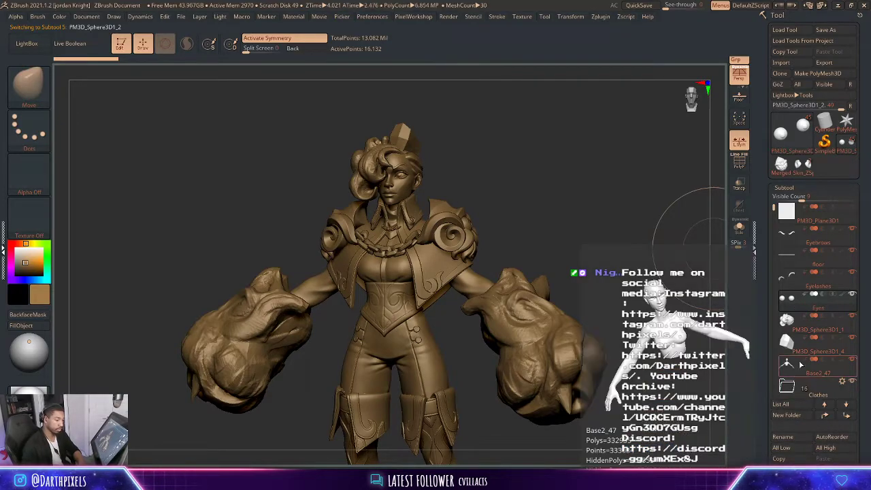
- Rename the PM3D_Sphere3D1_1 subtool as Hair
{"action": "left_click", "coordinate": [789, 319]}
{"action": "left_click", "coordinate": [792, 437]}
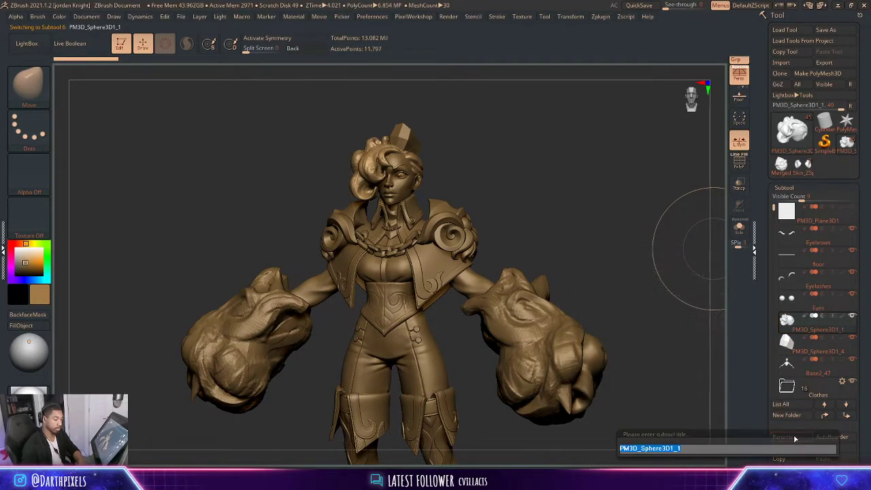
{"action": "type", "text": "Hair"}
{"action": "key", "text": "Return"}
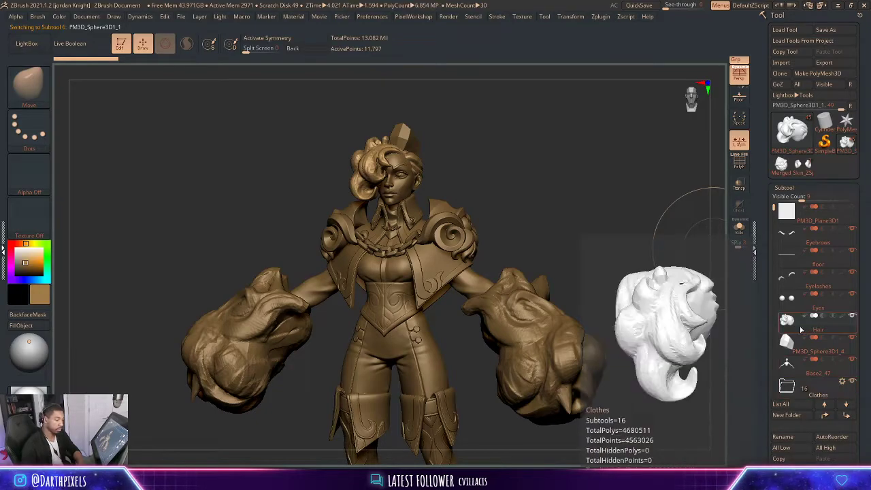
- Rename the PM3D_Sphere3D1_4 subtool as Hat and move it into the Clothes folder
{"action": "left_click", "coordinate": [803, 347]}
{"action": "left_click", "coordinate": [797, 438]}
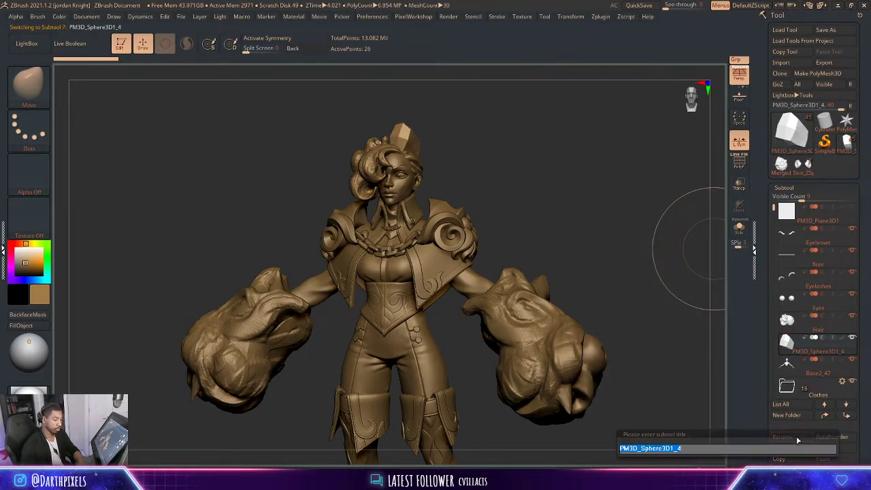
{"action": "type", "text": "Hat"}
{"action": "key", "text": "Return"}
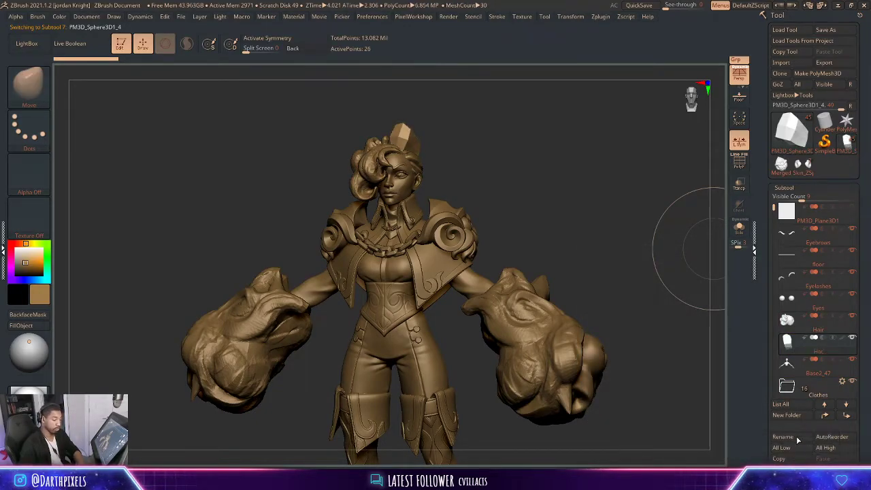
{"action": "left_click", "coordinate": [845, 414]}
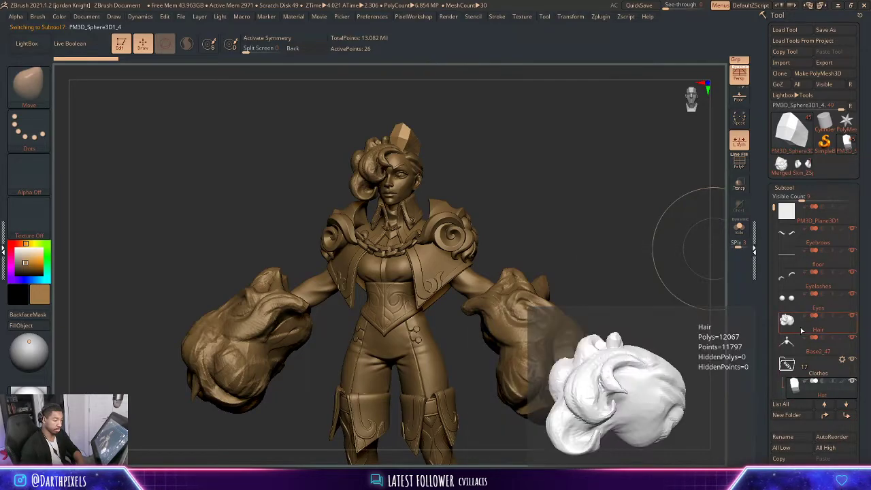
- Turn on the polypaint display for the Base2_47 body, Eyes and Hair subtools
{"action": "left_click", "coordinate": [799, 354]}
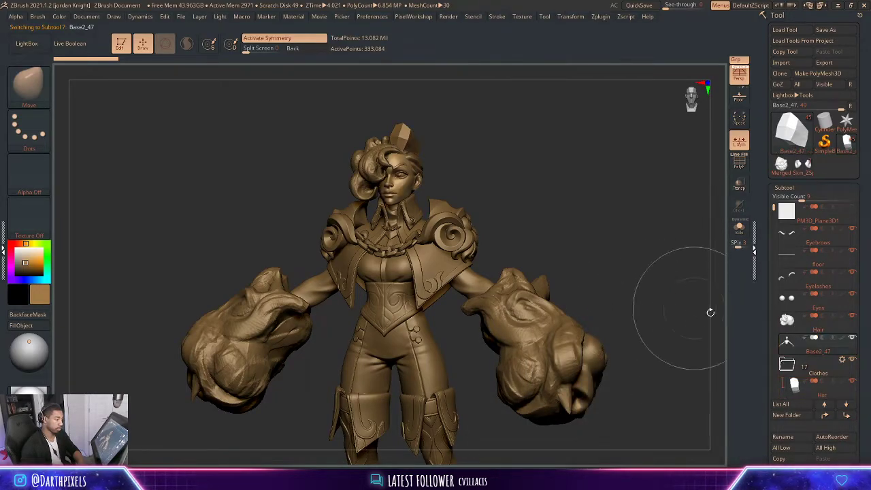
{"action": "left_click", "coordinate": [841, 339]}
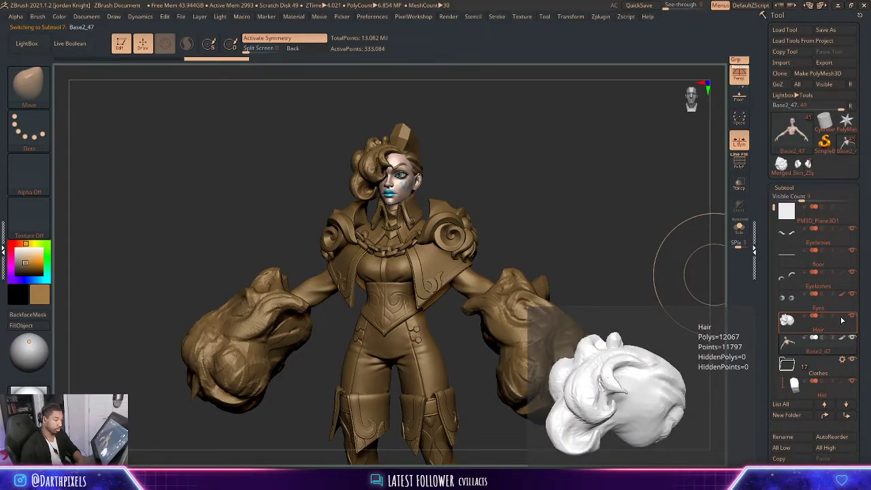
{"action": "left_click", "coordinate": [841, 318]}
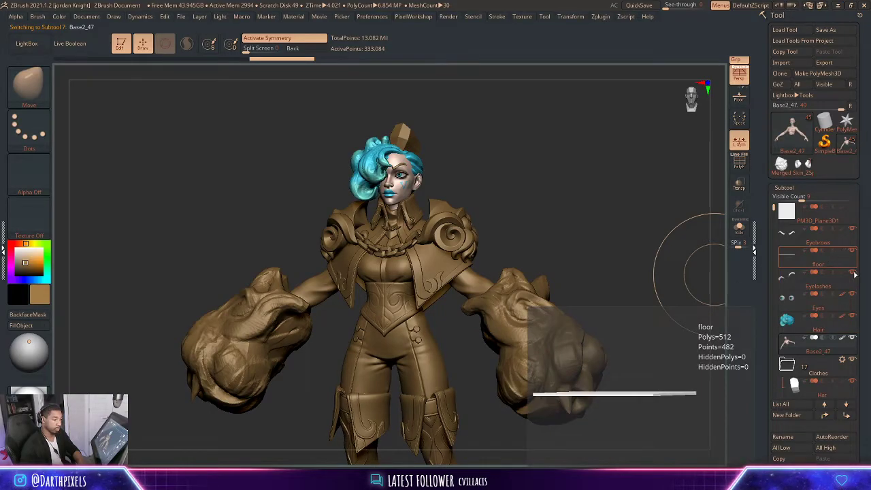
- Rename the Base2_47 subtool as Body
{"action": "left_click", "coordinate": [782, 437]}
{"action": "type", "text": "Bod"}
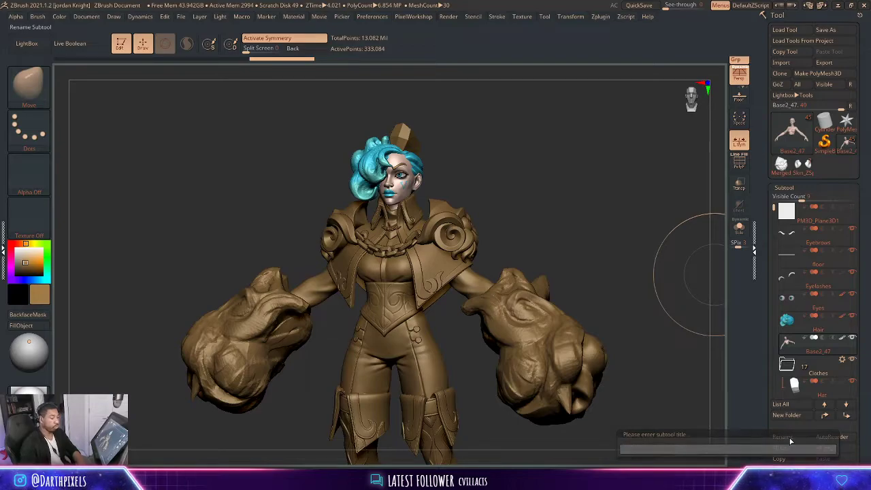
{"action": "type", "text": "y"}
{"action": "key", "text": "Return"}
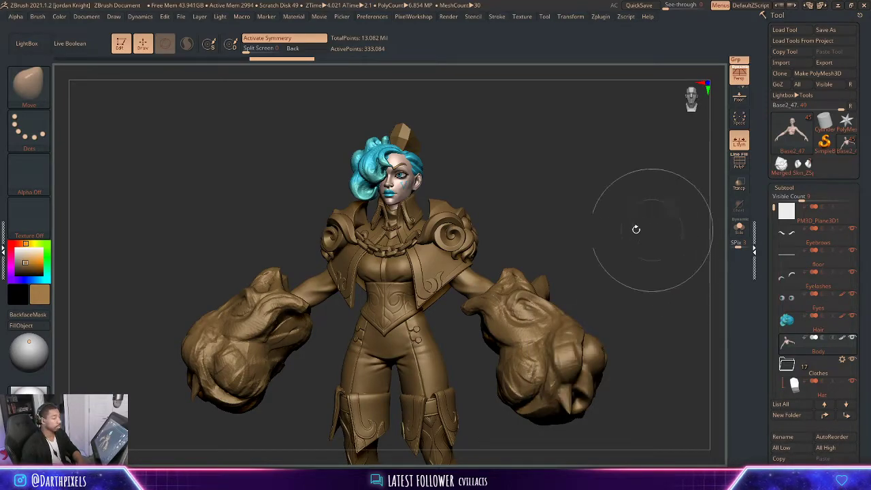
- Turn on the polypaint display for the Eyelashes and Eyebrows subtools
{"action": "mouse_move", "coordinate": [614, 229]}
{"action": "left_mouse_down", "text": "shift"}
{"action": "mouse_move", "coordinate": [603, 243]}
{"action": "mouse_move", "coordinate": [604, 164]}
{"action": "mouse_move", "coordinate": [569, 136]}
{"action": "left_mouse_up", "text": "shift"}
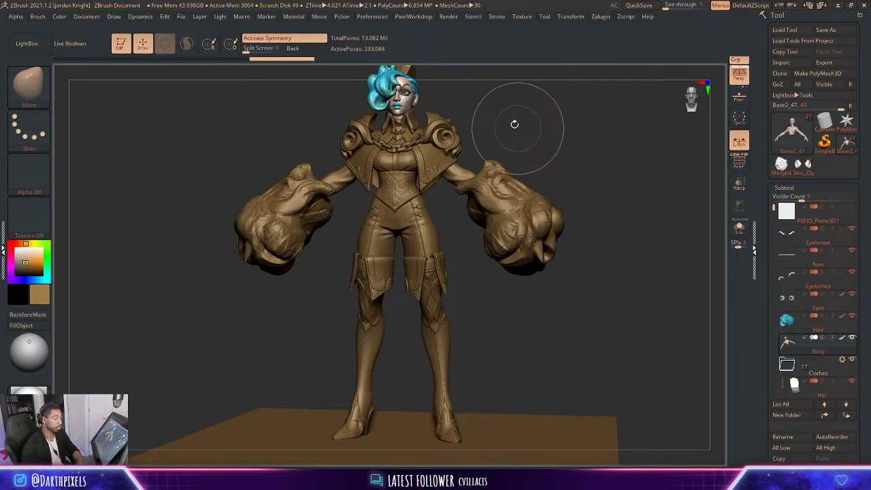
{"action": "mouse_move", "coordinate": [506, 112]}
{"action": "left_mouse_down", "text": "alt"}
{"action": "mouse_move", "coordinate": [525, 153]}
{"action": "mouse_move", "coordinate": [567, 179]}
{"action": "mouse_move", "coordinate": [523, 136]}
{"action": "left_mouse_up", "text": "alt"}
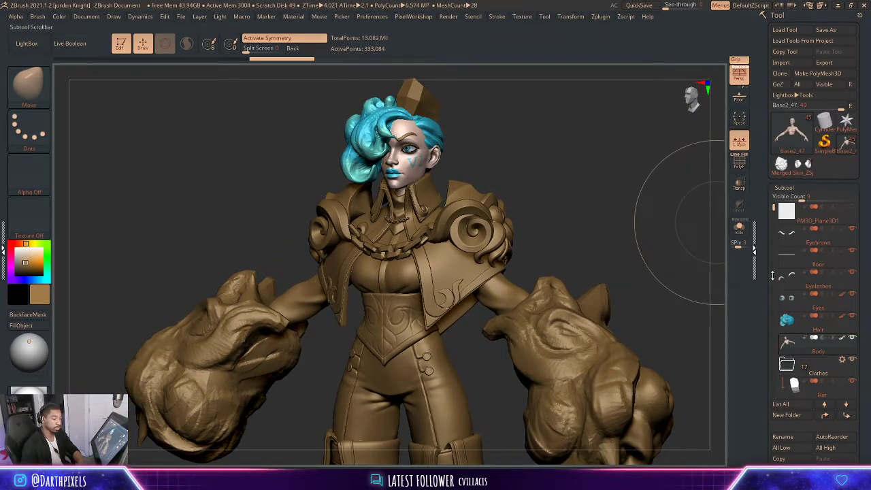
{"action": "left_click", "coordinate": [844, 276]}
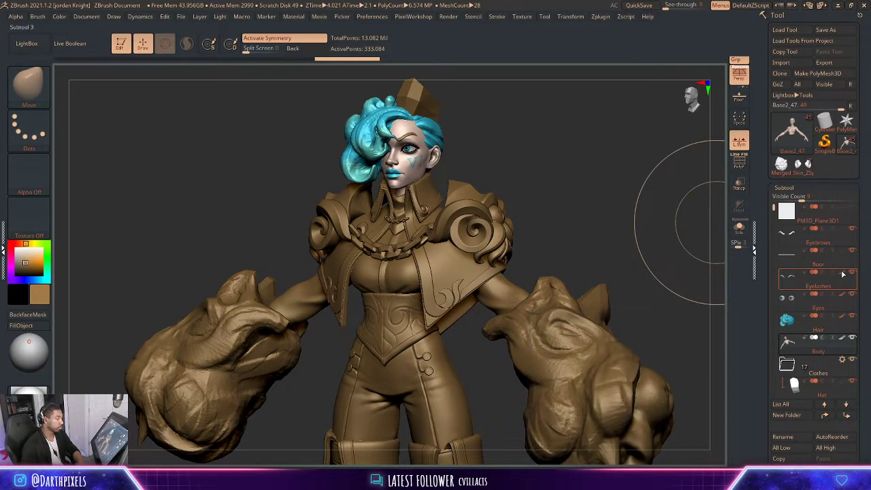
{"action": "left_click", "coordinate": [842, 231]}
{"action": "left_click_drag", "start_coordinate": [610, 180], "coordinate": [575, 163]}
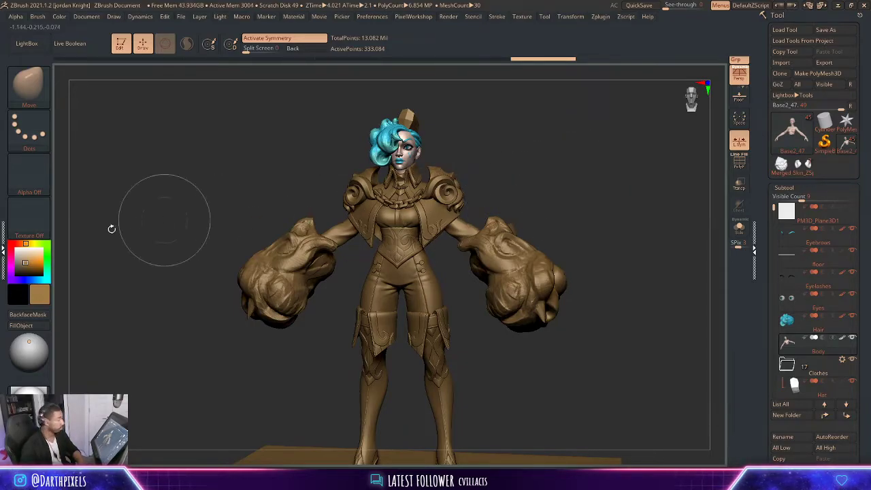
- Change the character's material to StartupMaterial from the standard materials
{"action": "left_click", "coordinate": [45, 352]}
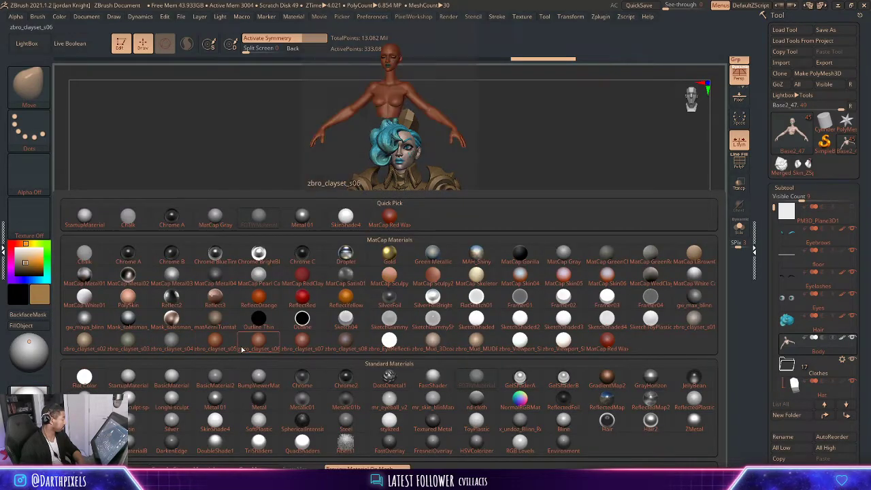
{"action": "left_click", "coordinate": [128, 378]}
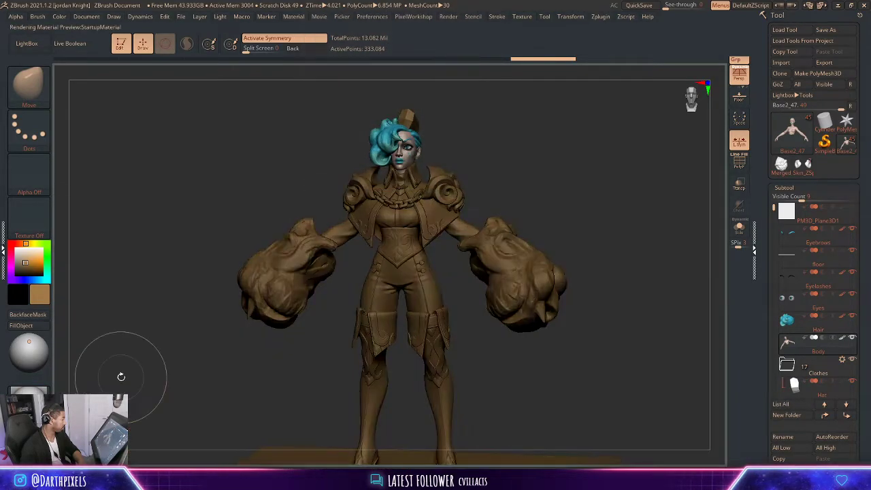
- Try the Longhi-sculpt and Longhi-plasteline materials on the character, and settle on a brighter, glossier material
{"action": "left_click", "coordinate": [34, 362]}
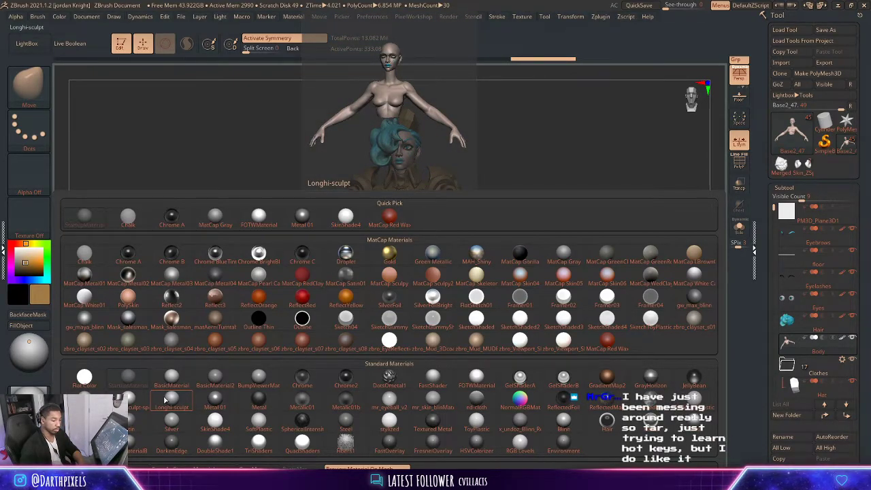
{"action": "left_click", "coordinate": [165, 400]}
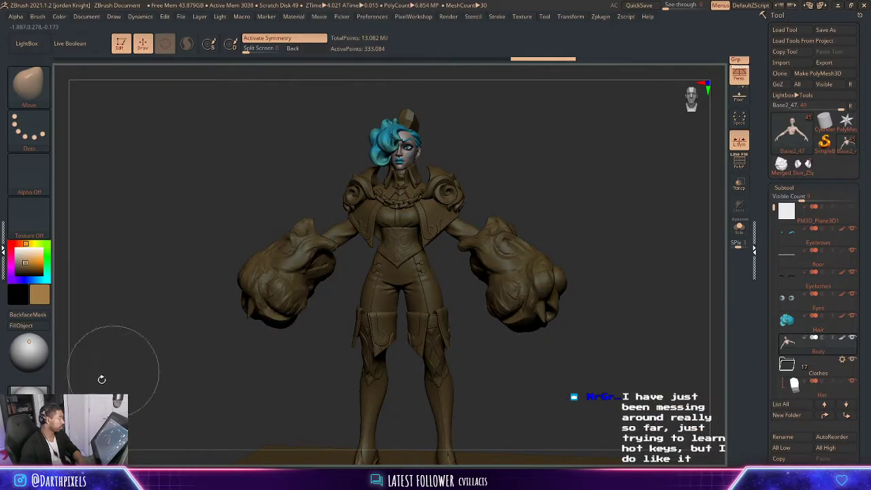
{"action": "left_click", "coordinate": [29, 350]}
{"action": "left_click", "coordinate": [80, 400]}
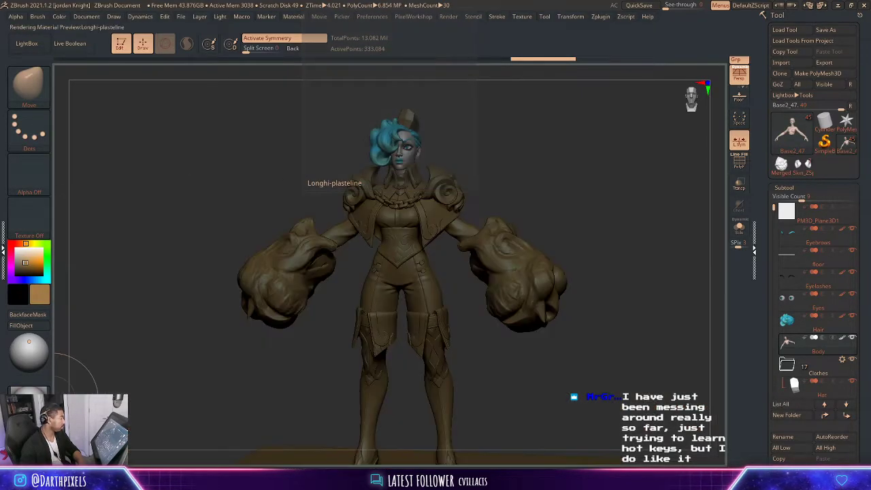
{"action": "left_click", "coordinate": [29, 351]}
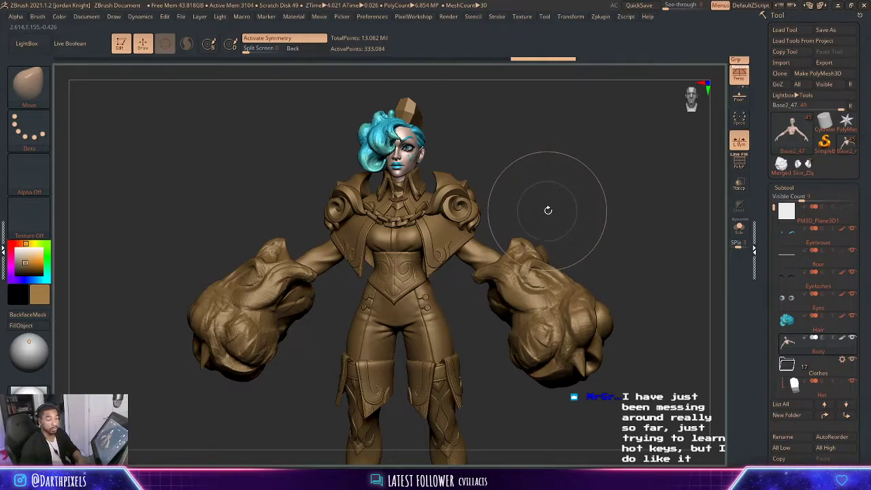
{"action": "left_click_drag", "start_coordinate": [512, 188], "coordinate": [465, 136]}
{"action": "mouse_move", "coordinate": [529, 147]}
{"action": "left_mouse_down"}
{"action": "mouse_move", "coordinate": [507, 147]}
{"action": "mouse_move", "coordinate": [524, 156]}
{"action": "left_mouse_up"}
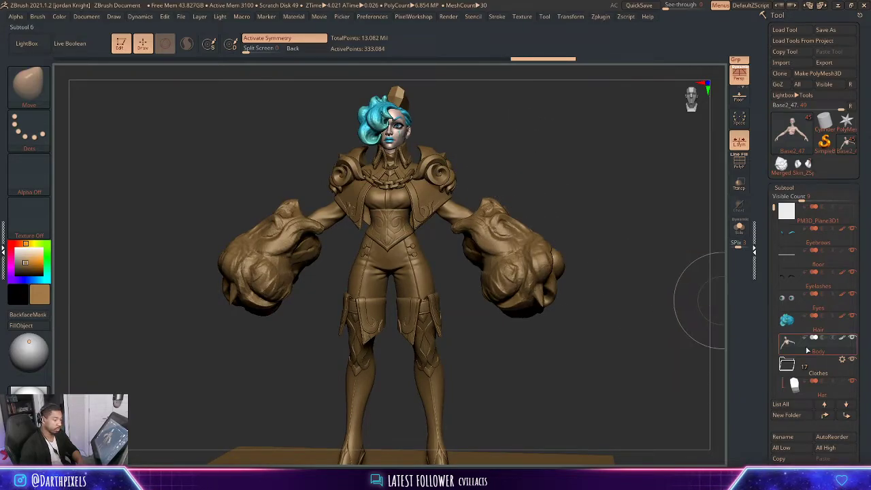
- Create a subtool folder named Body that contains the Eyebrows subtool
{"action": "left_click", "coordinate": [798, 246]}
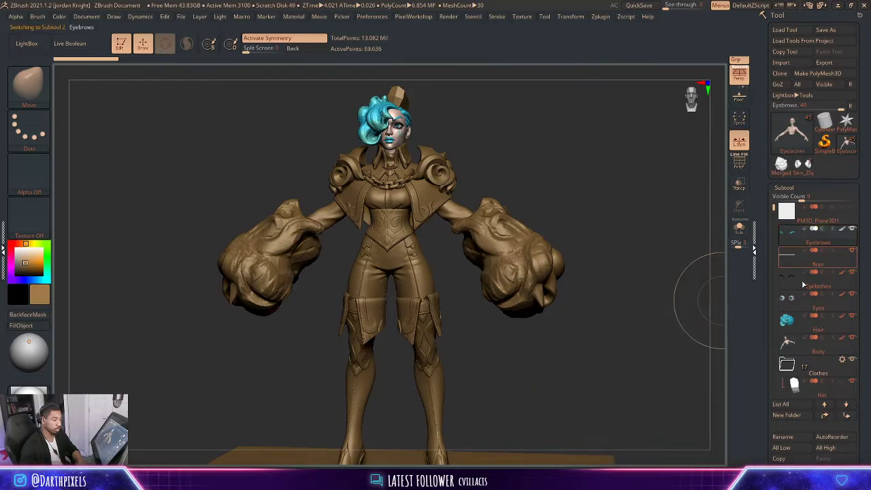
{"action": "left_click", "coordinate": [786, 415]}
{"action": "type", "text": "Body"}
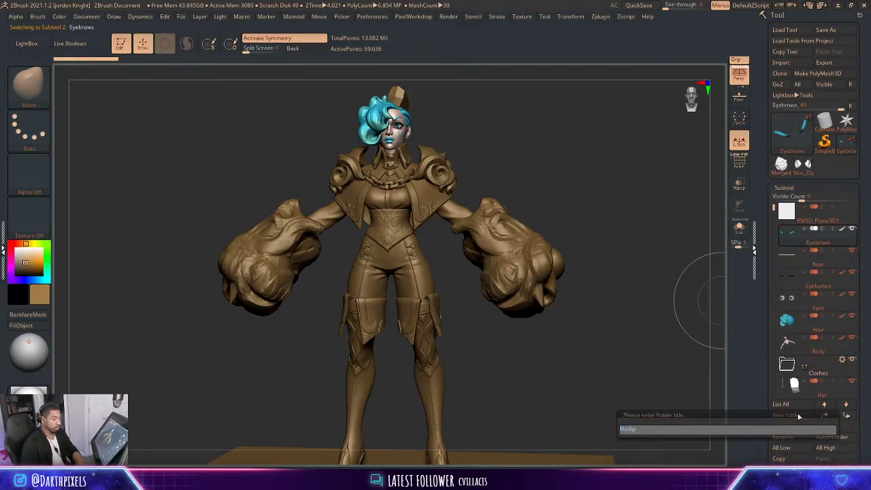
{"action": "key", "text": "Return"}
- Move the Eyelashes and Eyes subtools into the Body folder
{"action": "mouse_move", "coordinate": [801, 310]}
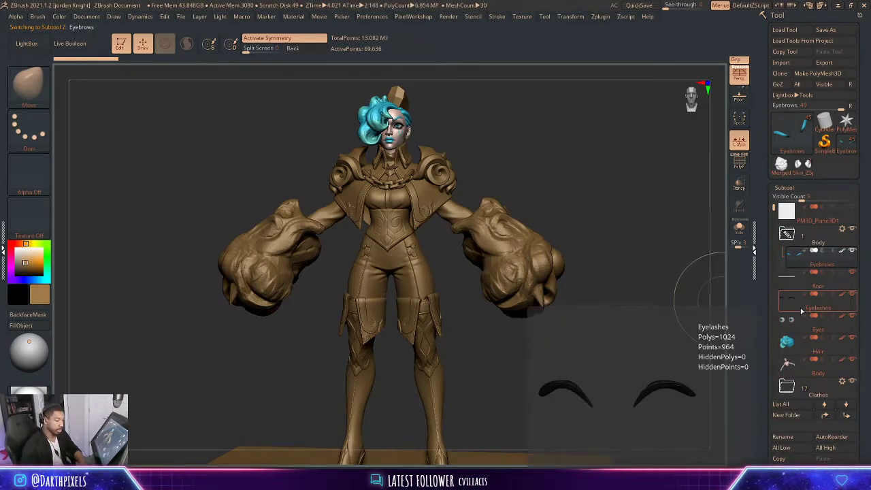
{"action": "mouse_move", "coordinate": [798, 373]}
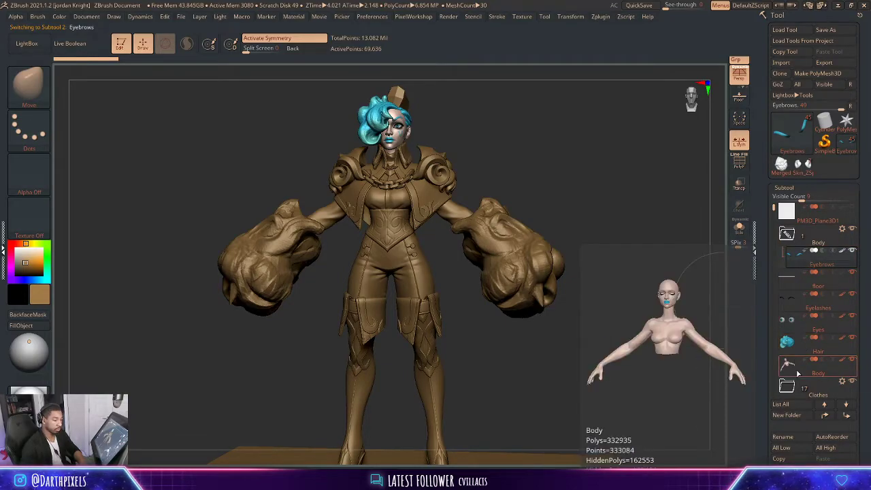
{"action": "left_click", "coordinate": [802, 299]}
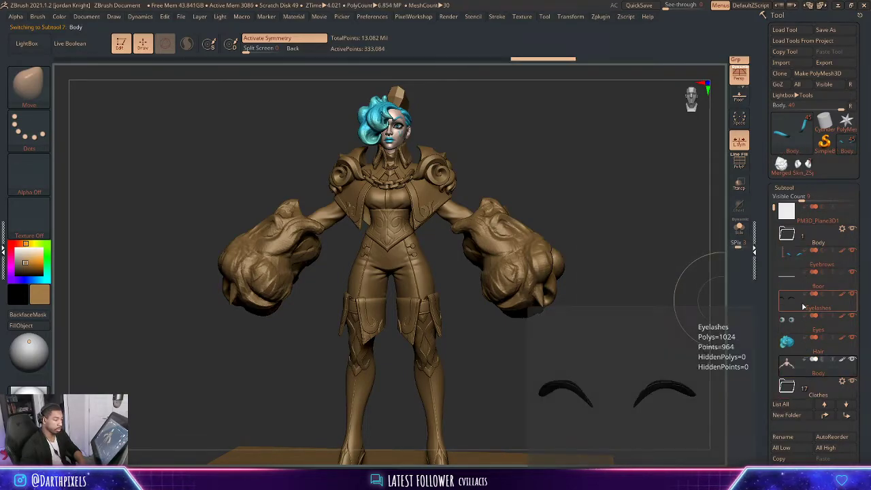
{"action": "left_click", "coordinate": [824, 404]}
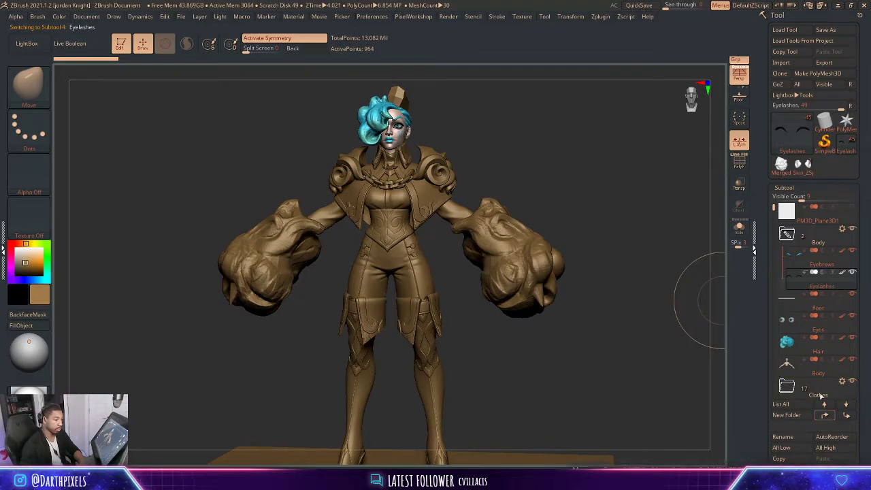
{"action": "mouse_move", "coordinate": [787, 348]}
{"action": "left_click", "coordinate": [795, 326]}
{"action": "left_click", "coordinate": [824, 414]}
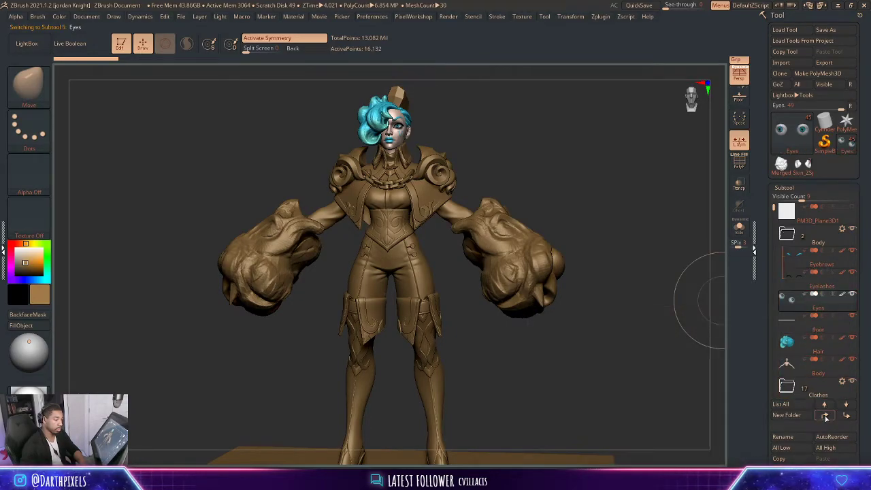
- Move the floor subtool up the list so it sits above and outside the Body folder
{"action": "left_click", "coordinate": [799, 333]}
{"action": "left_click", "coordinate": [827, 416]}
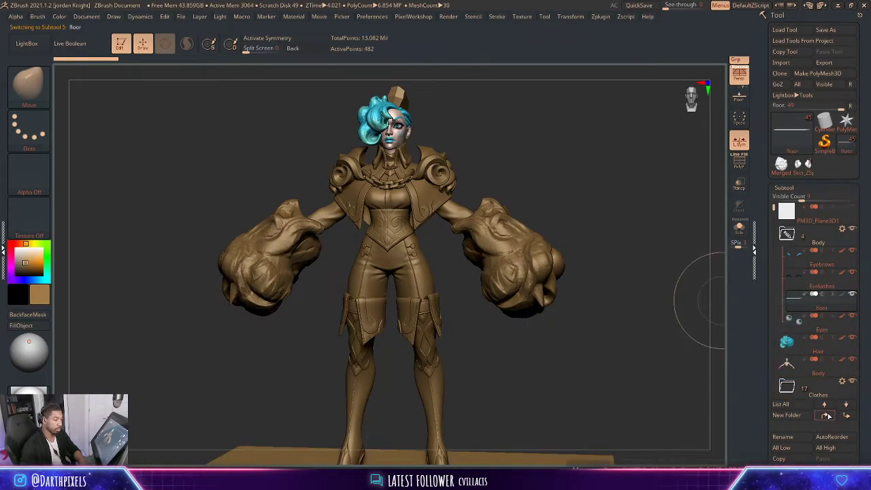
{"action": "left_click", "coordinate": [828, 415]}
{"action": "left_click", "coordinate": [828, 416]}
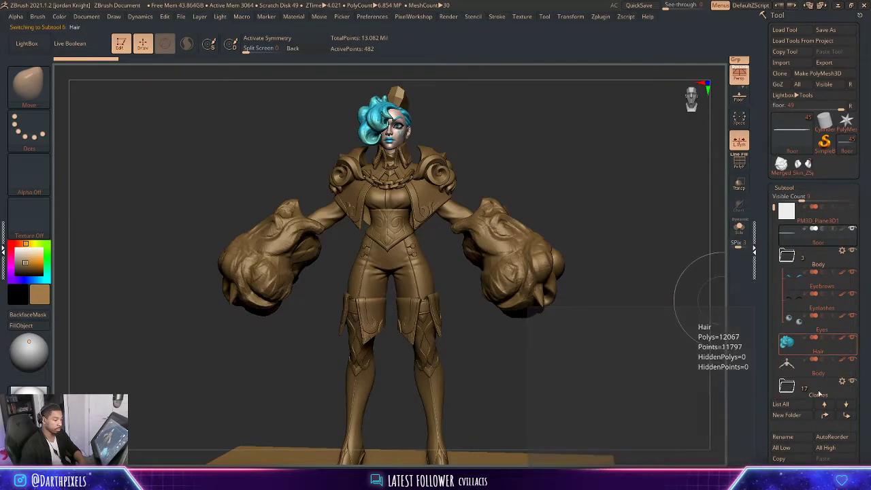
- Move the Hair and Body subtools into the Body folder
{"action": "left_click", "coordinate": [799, 344]}
{"action": "left_click", "coordinate": [826, 414]}
{"action": "left_click", "coordinate": [805, 367]}
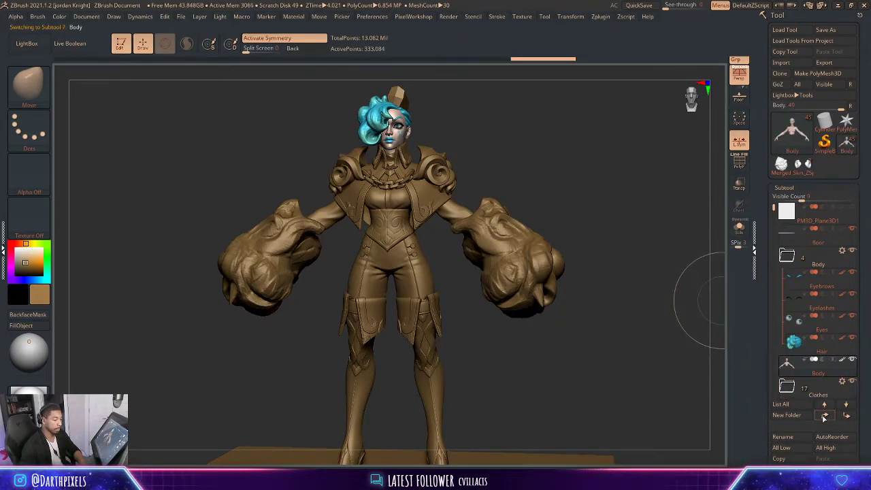
{"action": "left_click", "coordinate": [823, 414]}
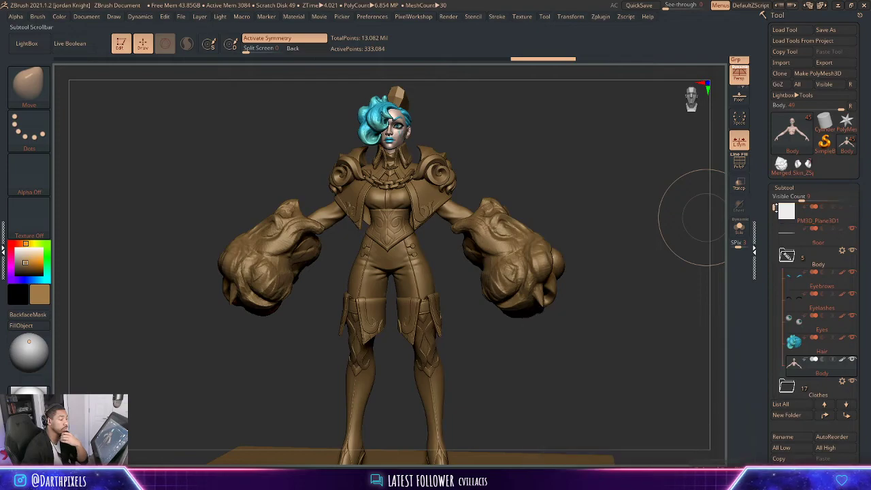
- Compare the Base2_56 and Base2_64 arm subtools in the Clothes folder, and check the lowest and highest subdivision levels of Base2_64
{"action": "left_click_drag", "start_coordinate": [772, 209], "coordinate": [762, 232]}
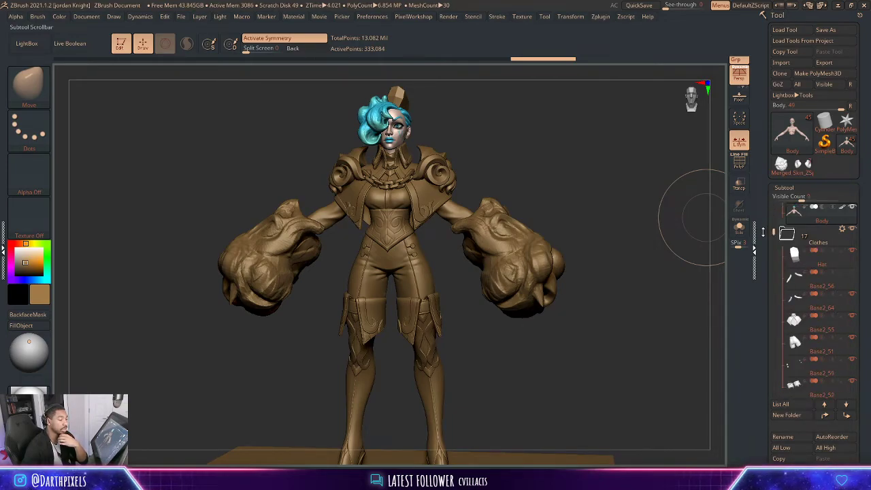
{"action": "left_click", "coordinate": [807, 286]}
{"action": "mouse_move", "coordinate": [807, 286]}
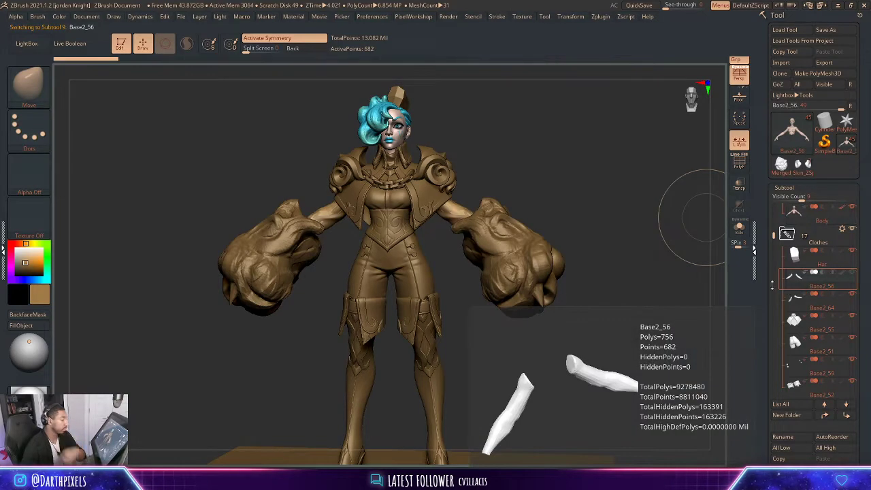
{"action": "left_click", "coordinate": [841, 295]}
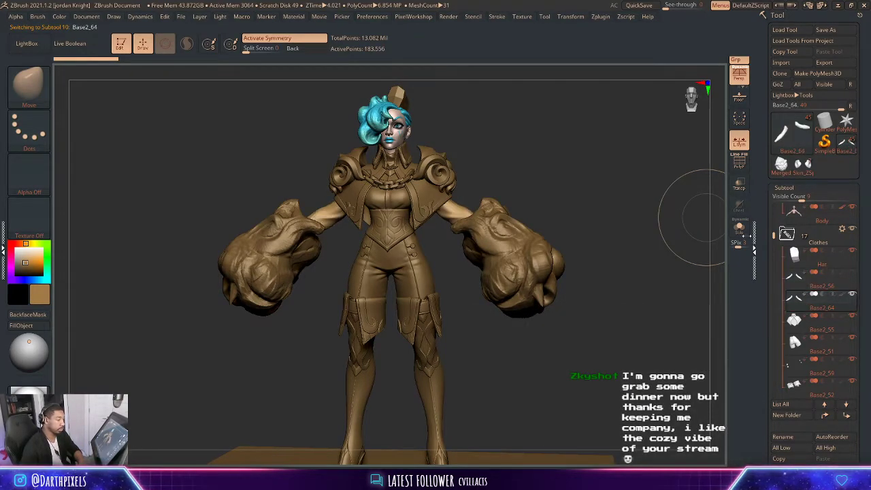
{"action": "left_click", "coordinate": [786, 188]}
{"action": "left_click", "coordinate": [789, 197]}
{"action": "left_click_drag", "start_coordinate": [791, 216], "coordinate": [766, 214]}
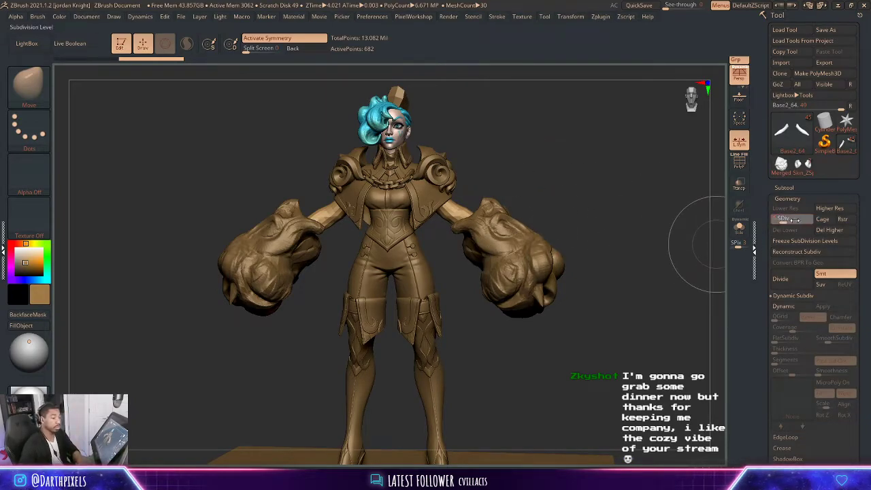
{"action": "left_click", "coordinate": [807, 221]}
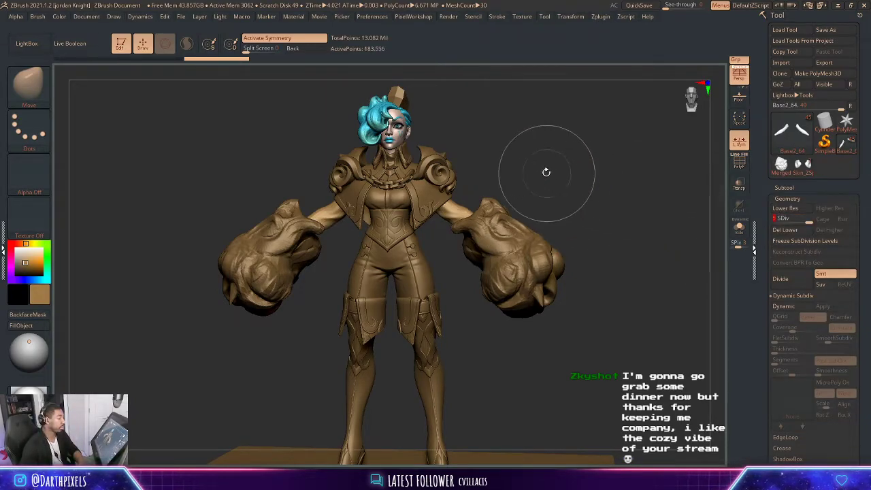
{"action": "left_click", "coordinate": [785, 190]}
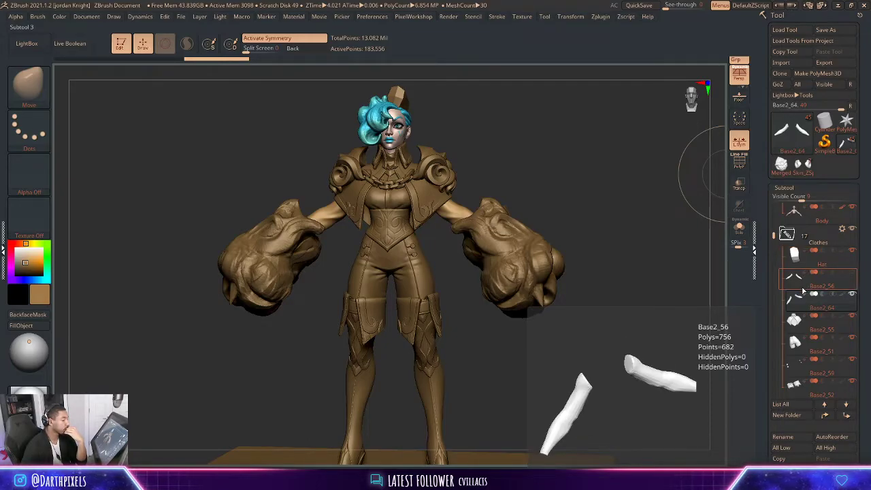
- Isolate the Base2_56 arms to examine their wireframe and surface, and show the whole character again
{"action": "left_click", "coordinate": [803, 290]}
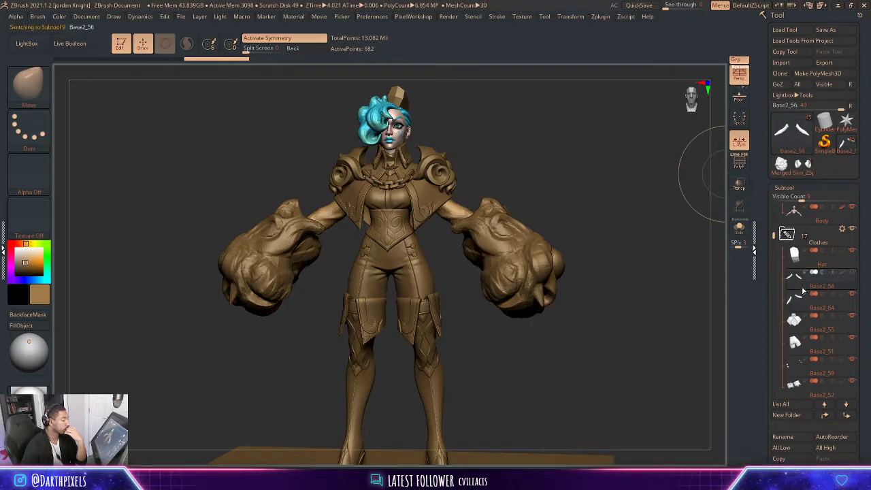
{"action": "left_click", "coordinate": [739, 229]}
{"action": "key", "text": "shift+f"}
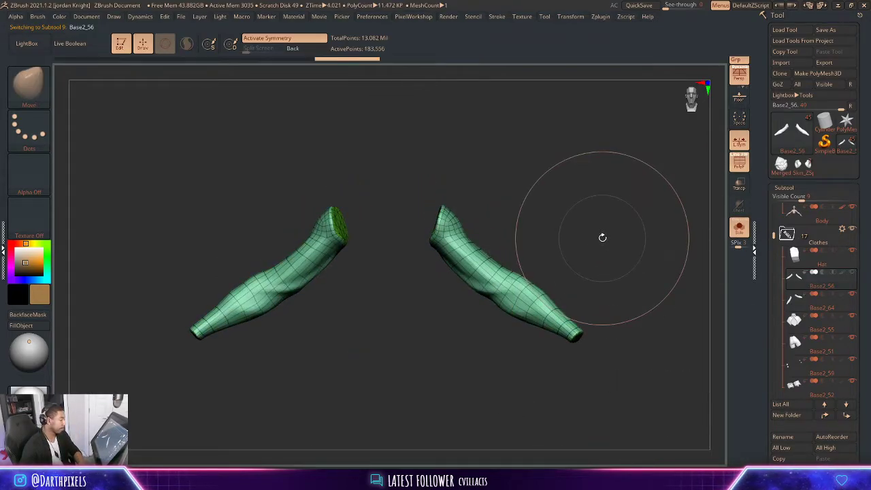
{"action": "key", "text": "shift+f"}
{"action": "key", "text": "f"}
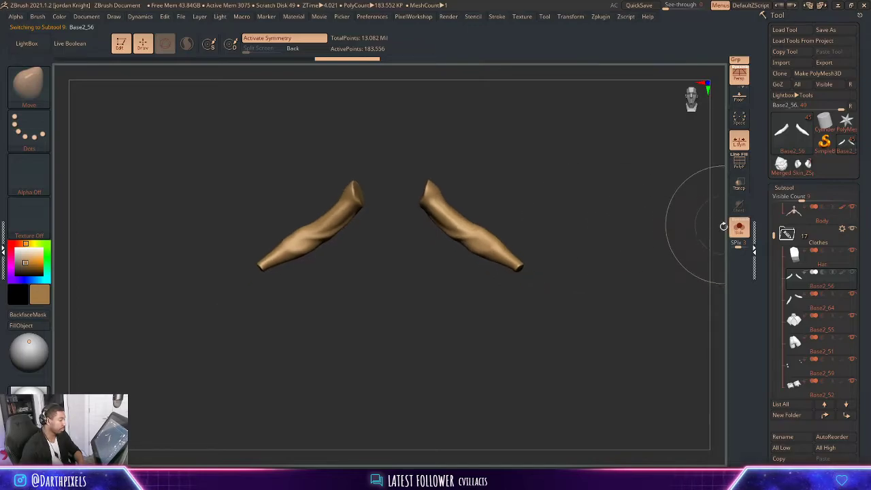
{"action": "left_click", "coordinate": [739, 228]}
{"action": "left_click_drag", "start_coordinate": [614, 208], "coordinate": [643, 219]}
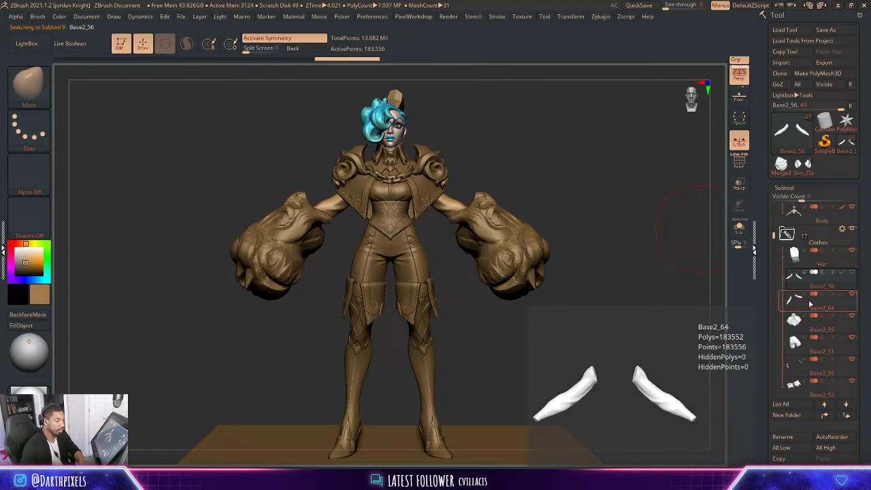
- Isolate the Base2_64 arms to compare them with the Base2_56 arms, and bring back the full character
{"action": "left_click", "coordinate": [810, 308]}
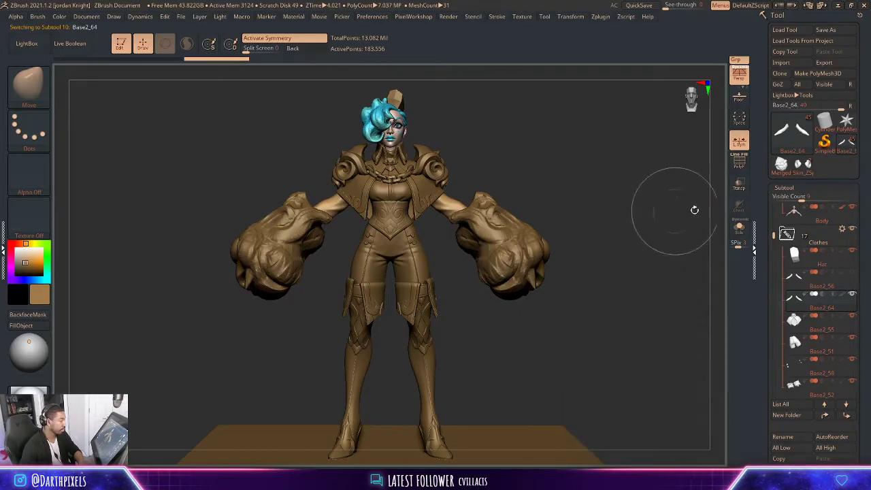
{"action": "left_click", "coordinate": [784, 189]}
{"action": "left_click", "coordinate": [784, 188]}
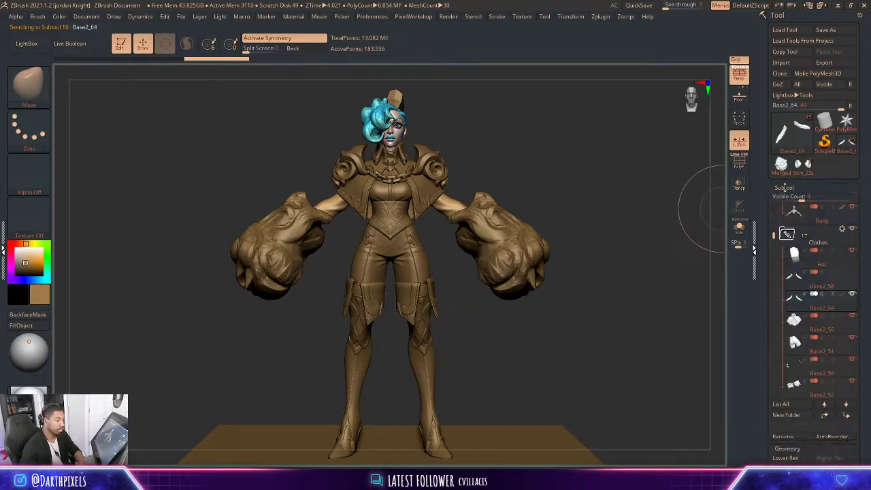
{"action": "left_click", "coordinate": [742, 229]}
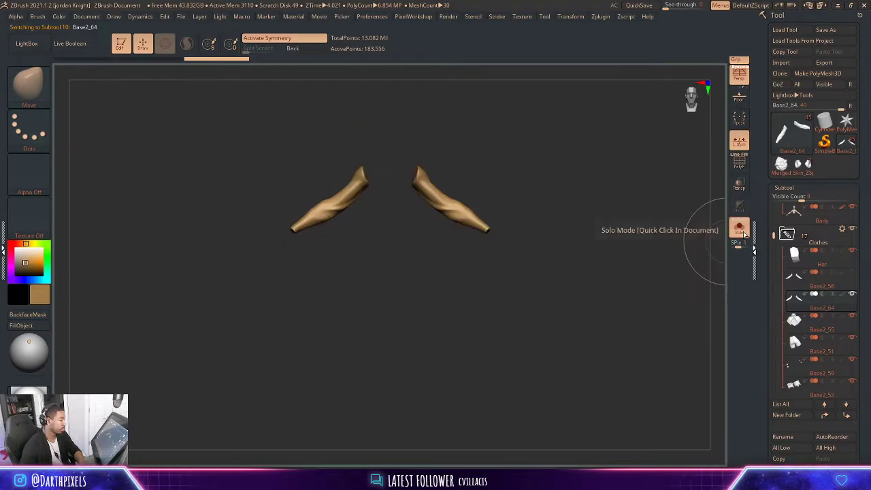
{"action": "left_click", "coordinate": [739, 230]}
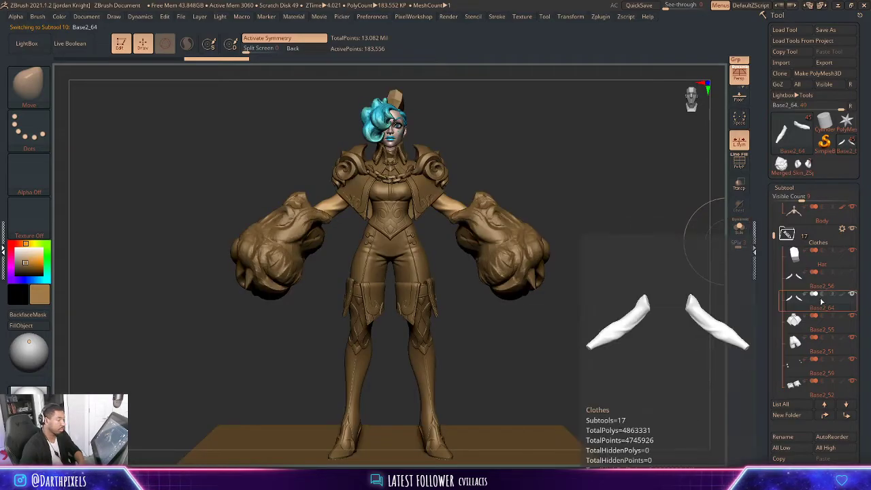
- Delete the duplicate Base2_56 arms subtool from the Clothes folder
{"action": "left_click", "coordinate": [813, 276]}
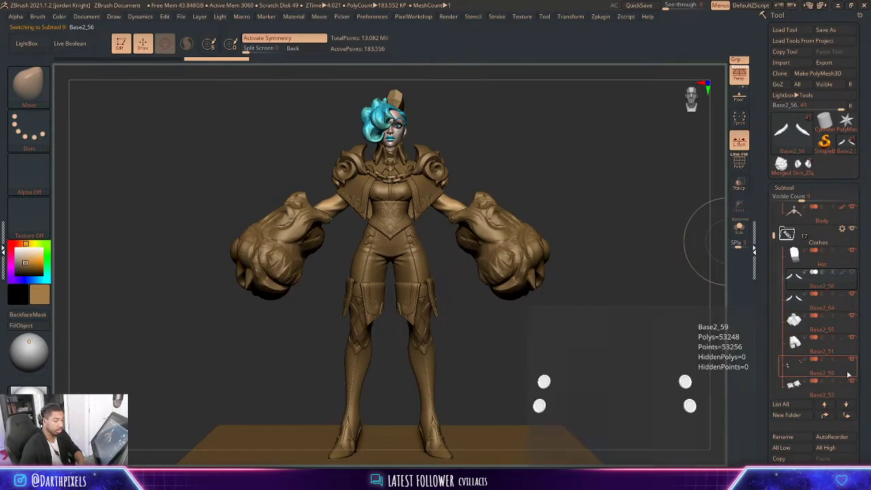
{"action": "left_click_drag", "start_coordinate": [771, 439], "coordinate": [769, 378]}
{"action": "left_click", "coordinate": [789, 435]}
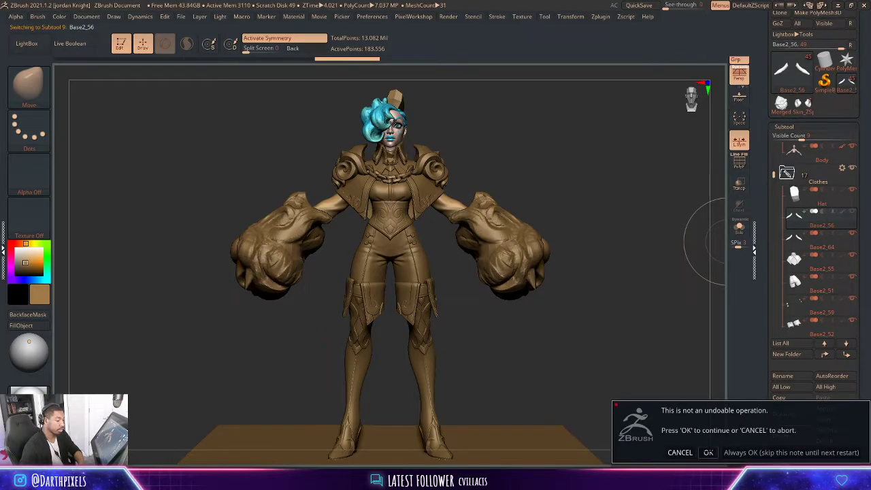
{"action": "left_click", "coordinate": [708, 452]}
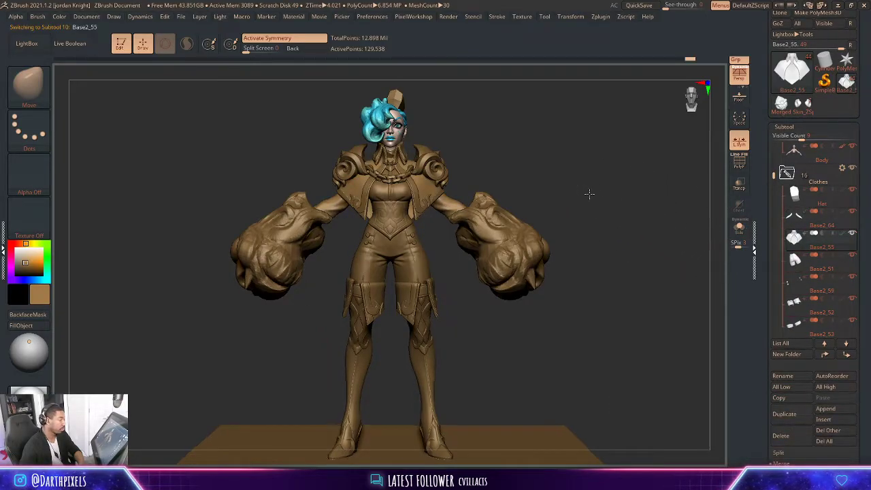
- Rename the Base2_55 shoulder cape subtool in the Clothes folder as Shawl
{"action": "mouse_move", "coordinate": [589, 193]}
{"action": "left_mouse_down"}
{"action": "mouse_move", "coordinate": [644, 279]}
{"action": "mouse_move", "coordinate": [627, 273]}
{"action": "left_mouse_up"}
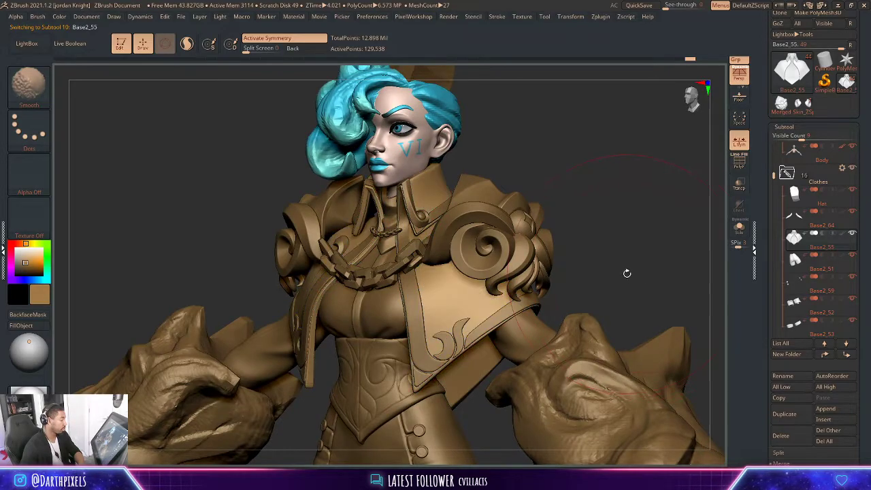
{"action": "left_click", "coordinate": [799, 377]}
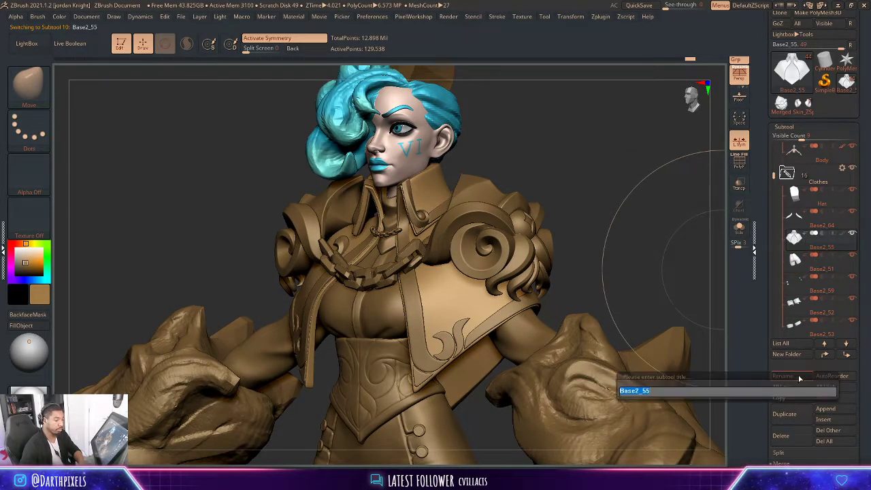
{"action": "type", "text": "Shaw"}
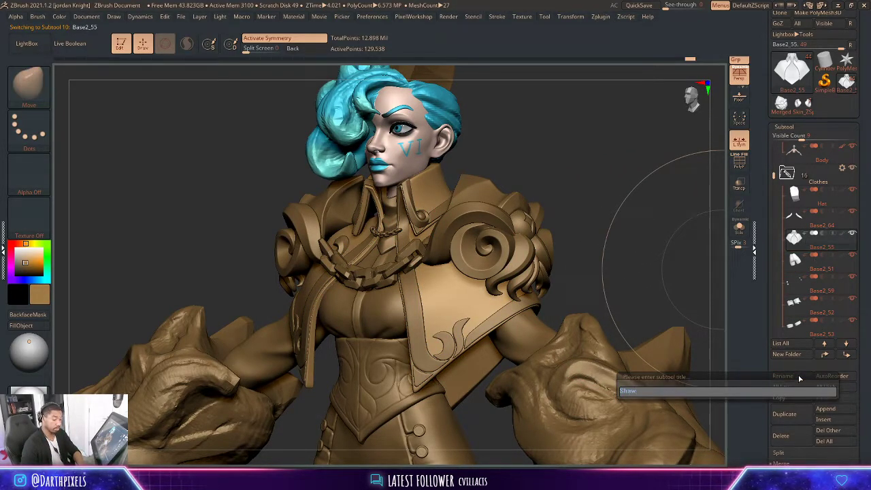
{"action": "type", "text": "l"}
{"action": "key", "text": "Return"}
- Rename the Base2_51 trousers subtool in the Clothes folder as Pants
{"action": "left_click", "coordinate": [793, 258]}
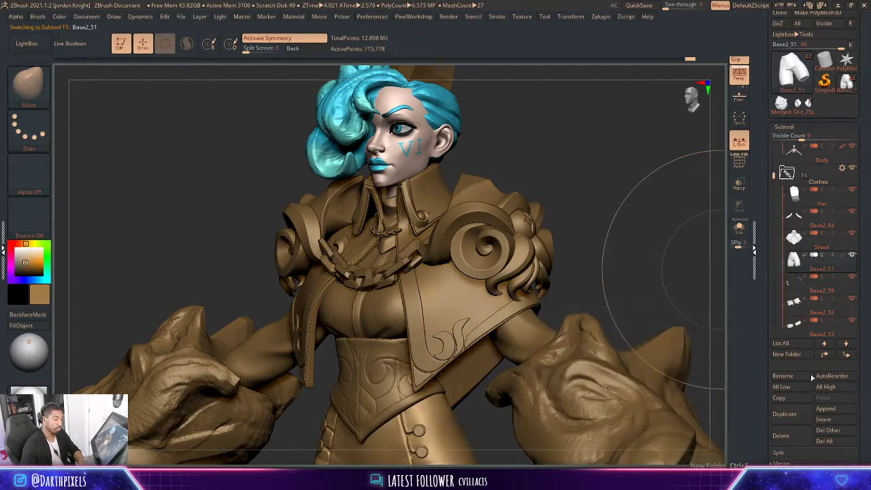
{"action": "left_click", "coordinate": [801, 377]}
{"action": "type", "text": "Pan"}
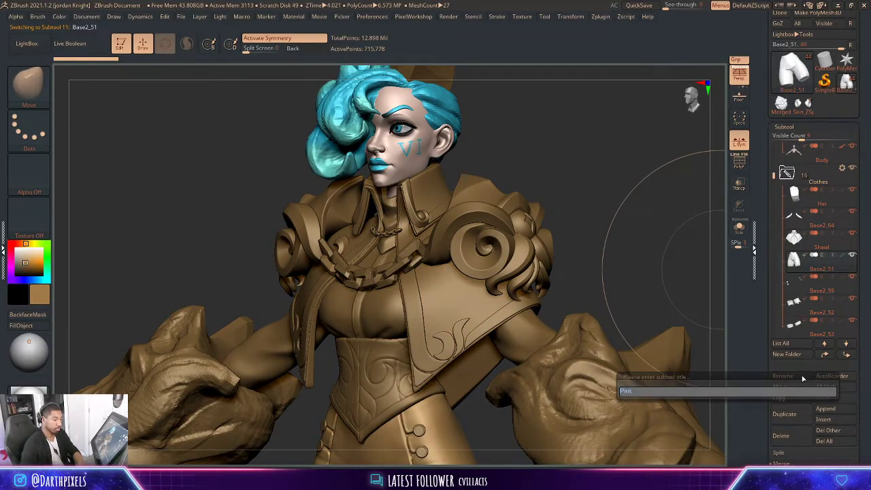
{"action": "type", "text": "ts"}
{"action": "key", "text": "Return"}
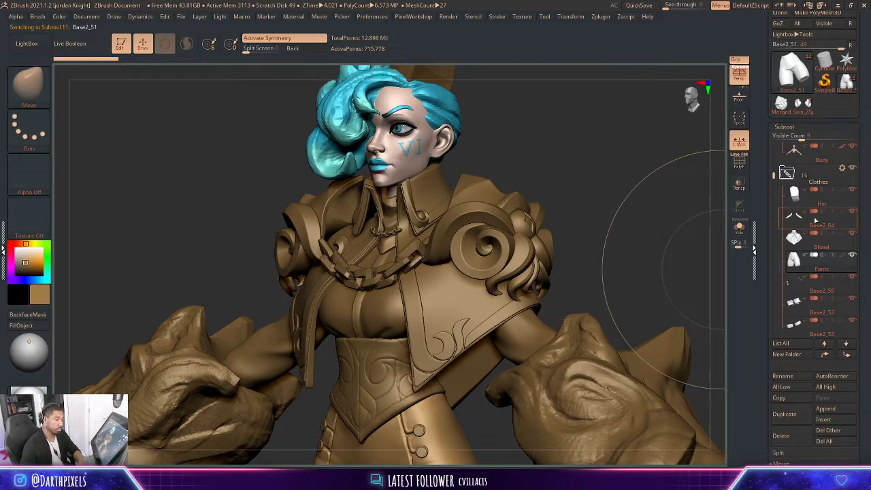
- Rename the Base2_64 arms subtool in the Clothes folder as Shirt_B
{"action": "left_click", "coordinate": [808, 223]}
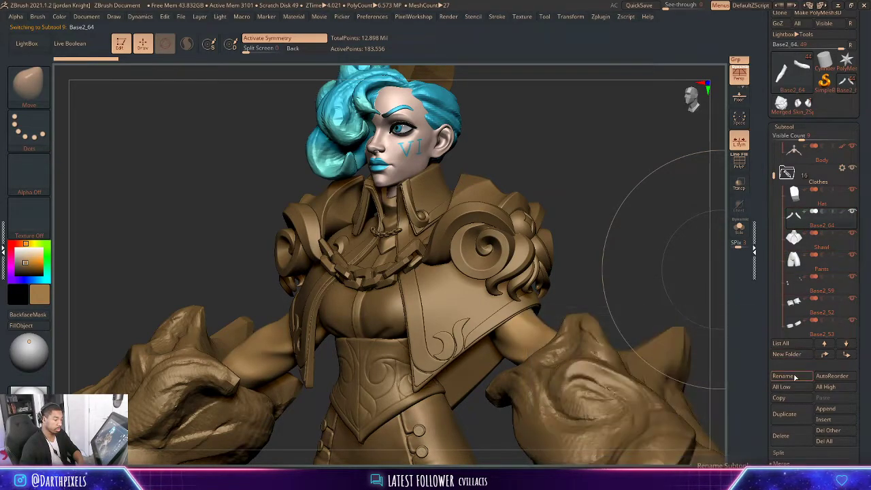
{"action": "left_click", "coordinate": [795, 377]}
{"action": "type", "text": "Shi"}
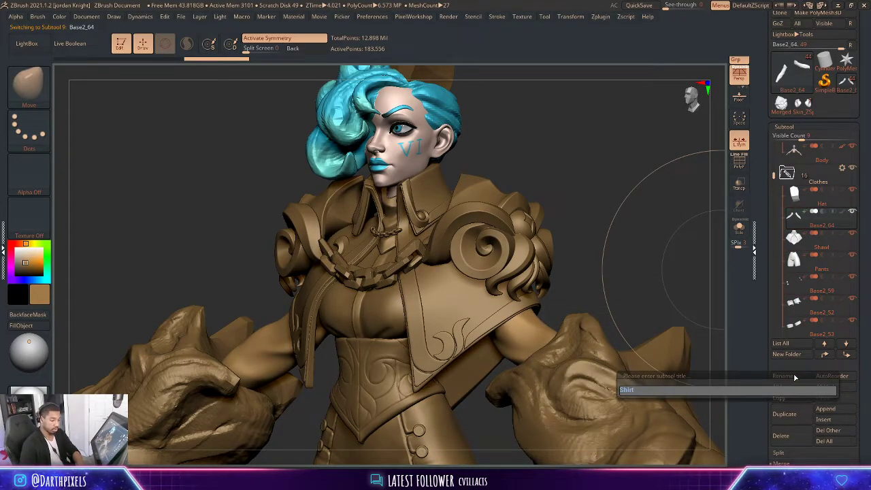
{"action": "type", "text": "rt"}
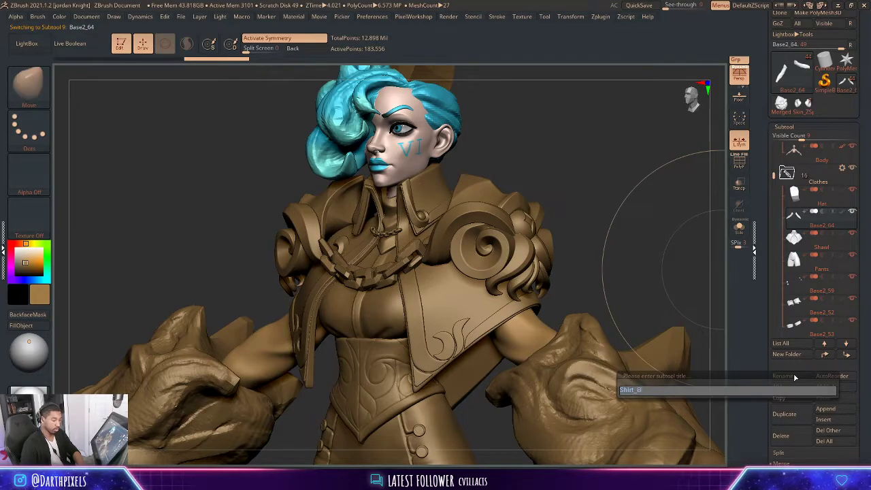
{"action": "type", "text": "_B"}
{"action": "key", "text": "Return"}
- Rename the Base2_59 subtool, the small fasteners at the hips, as Buttons
{"action": "left_click", "coordinate": [800, 294]}
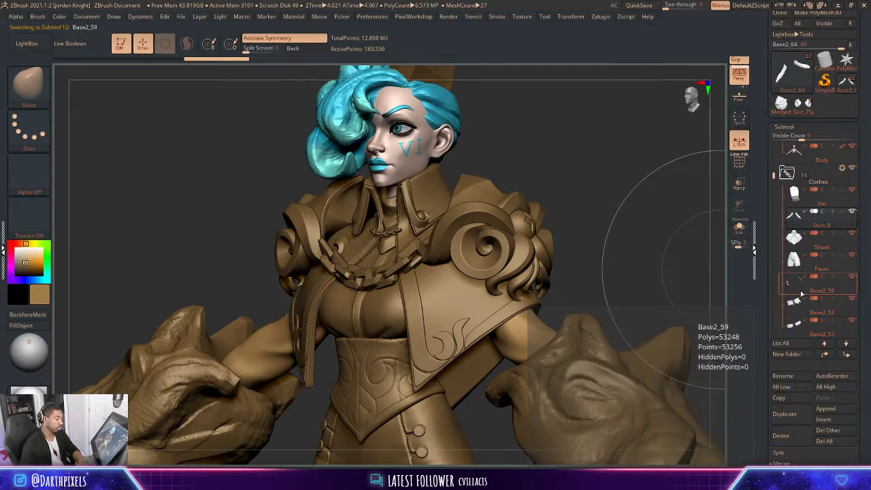
{"action": "left_click_drag", "start_coordinate": [641, 221], "coordinate": [622, 213], "text": "alt"}
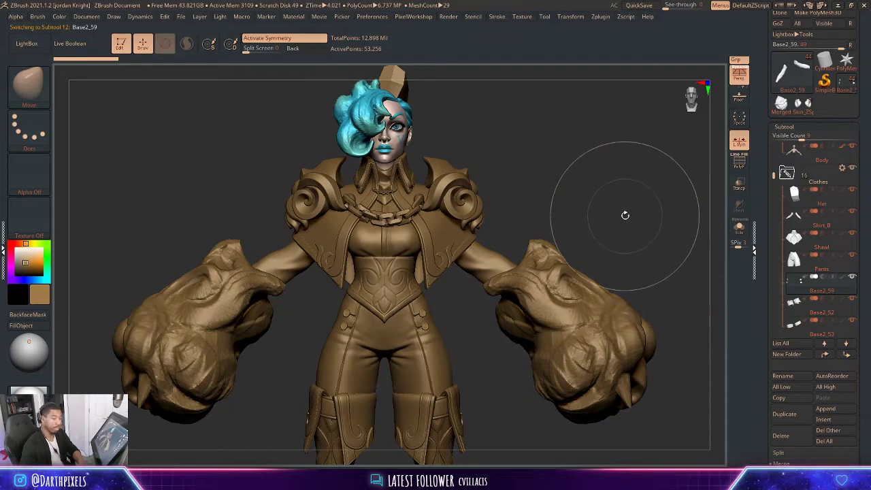
{"action": "left_click", "coordinate": [825, 408]}
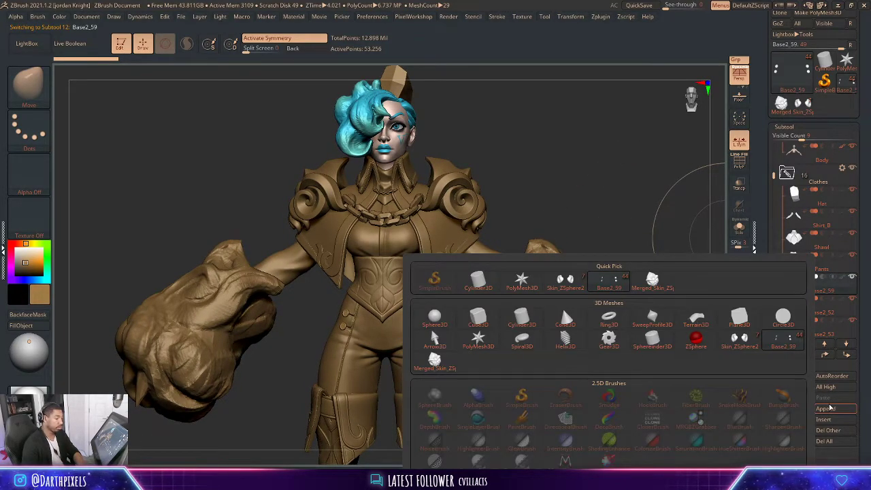
{"action": "left_click", "coordinate": [790, 378]}
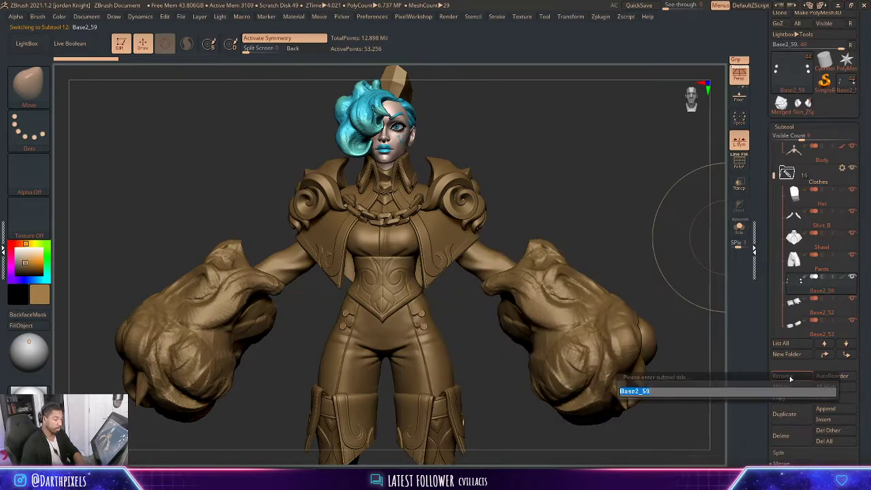
{"action": "type", "text": "Butt"}
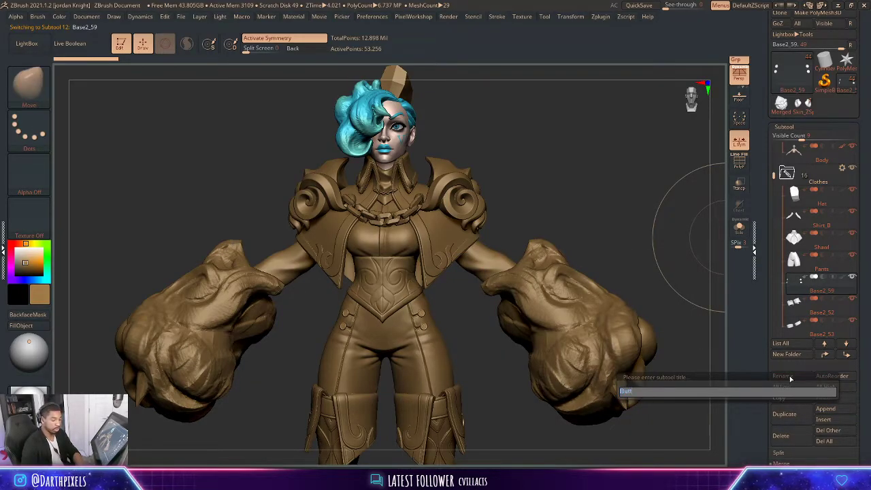
{"action": "type", "text": "ons"}
{"action": "key", "text": "Return"}
- Rename the Base2_52 subtool, the flared cuffs around the knees, as Pants_C
{"action": "left_click", "coordinate": [805, 307]}
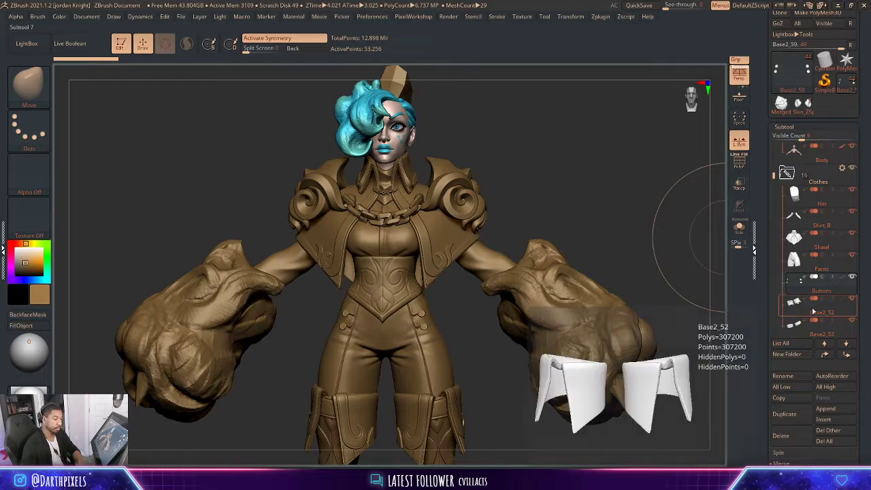
{"action": "left_click_drag", "start_coordinate": [616, 208], "coordinate": [618, 170], "text": "alt"}
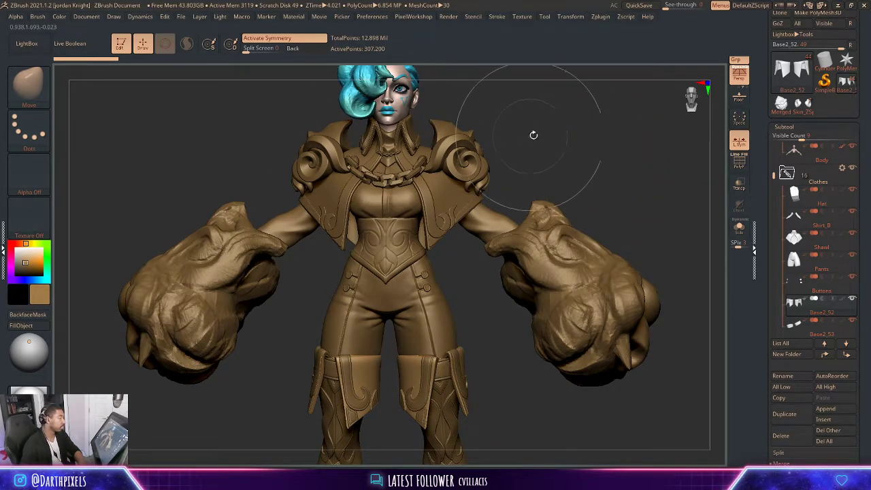
{"action": "left_click_drag", "start_coordinate": [509, 140], "coordinate": [528, 147]}
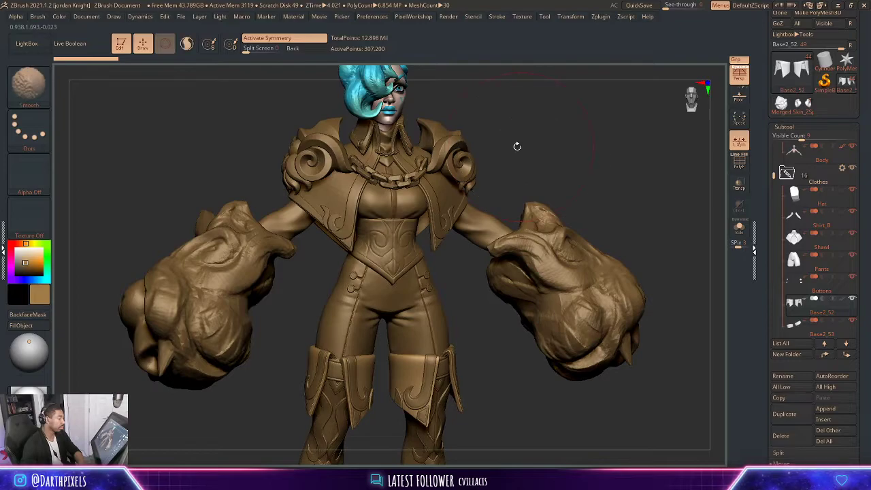
{"action": "key", "text": "shift+f"}
{"action": "left_click_drag", "start_coordinate": [569, 179], "coordinate": [550, 156]}
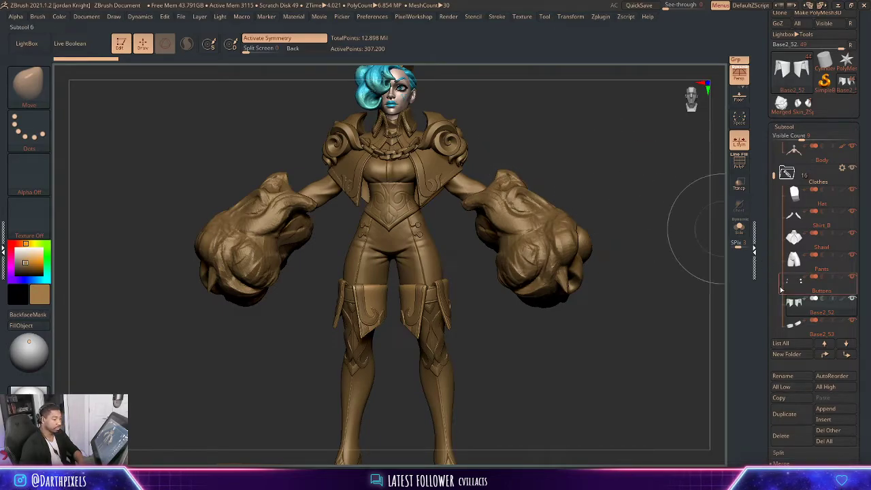
{"action": "left_click_drag", "start_coordinate": [570, 180], "coordinate": [548, 157]}
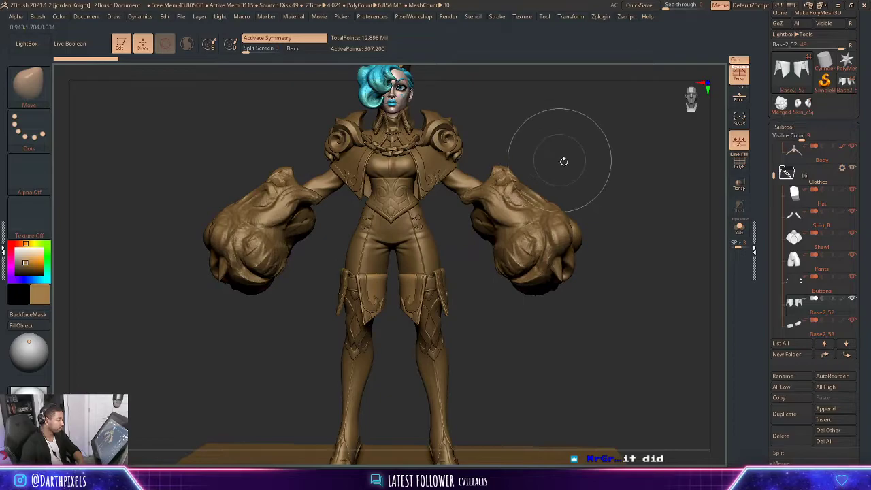
{"action": "mouse_move", "coordinate": [807, 313]}
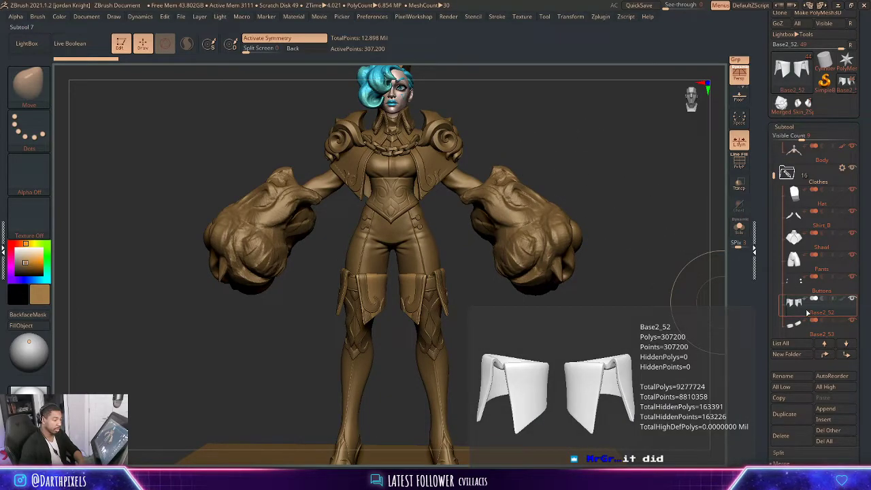
{"action": "left_click", "coordinate": [782, 376]}
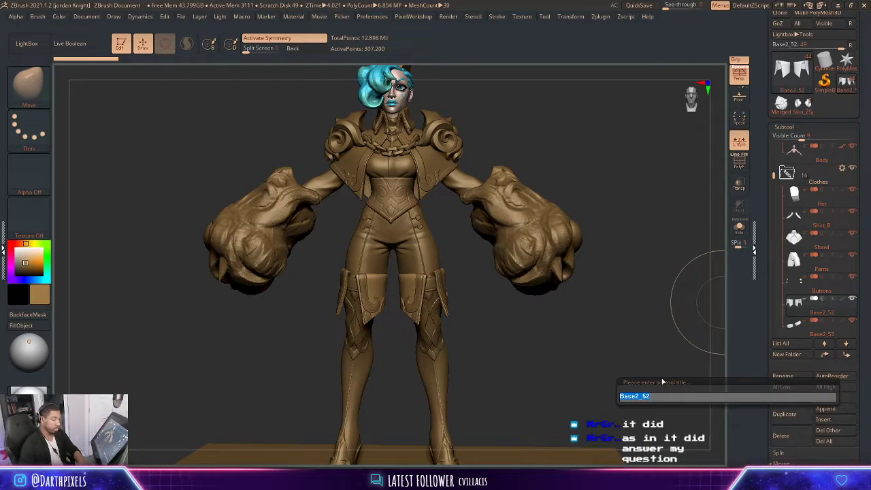
{"action": "type", "text": "Pai"}
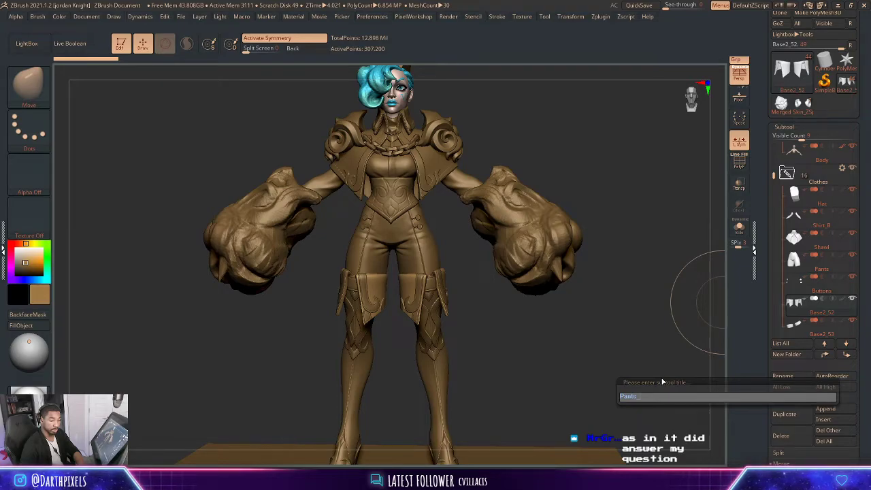
{"action": "type", "text": "_C"}
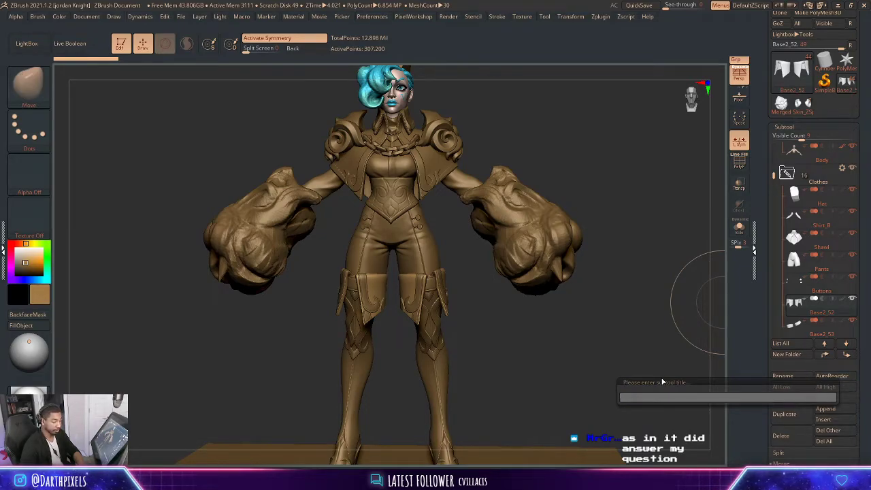
{"action": "key", "text": "Return"}
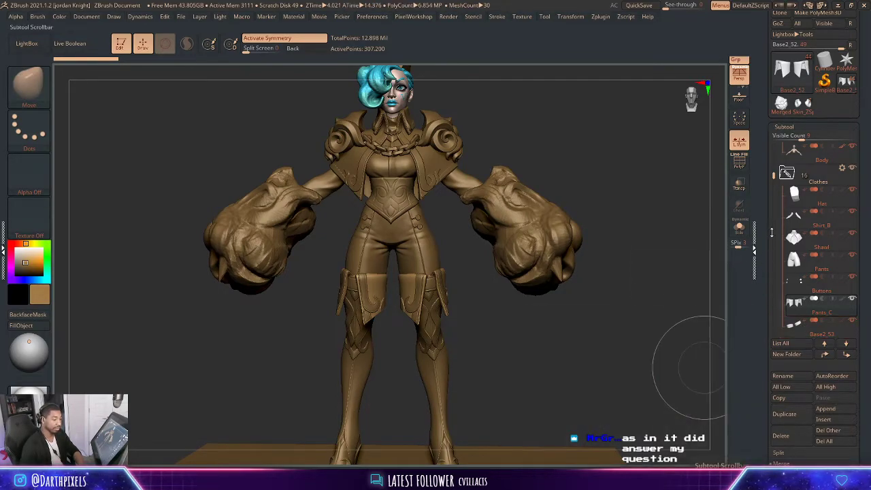
- Delete the hidden Base2_60 and Base2_62 torso subtools from the Clothes folder
{"action": "left_click_drag", "start_coordinate": [774, 175], "coordinate": [775, 197]}
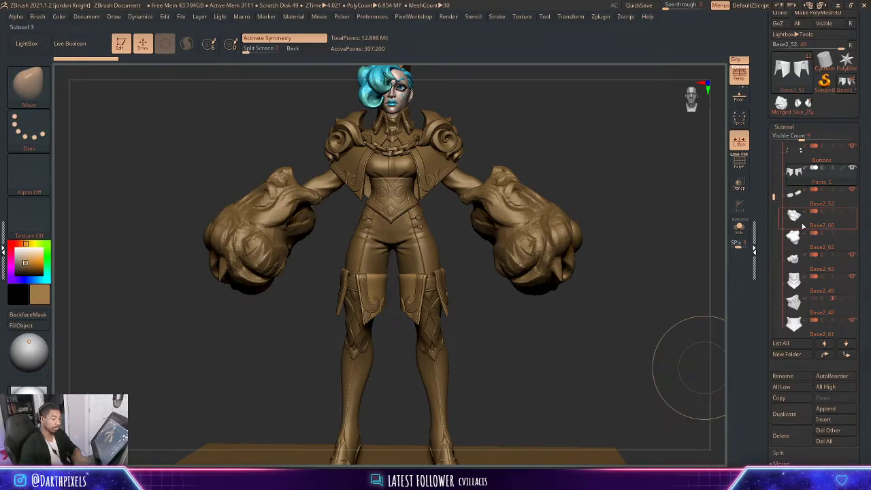
{"action": "left_click", "coordinate": [793, 214]}
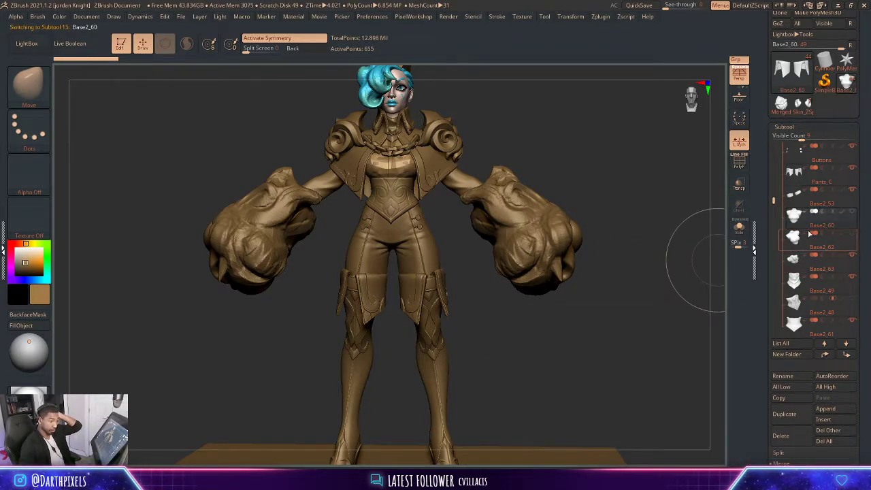
{"action": "left_click", "coordinate": [780, 436]}
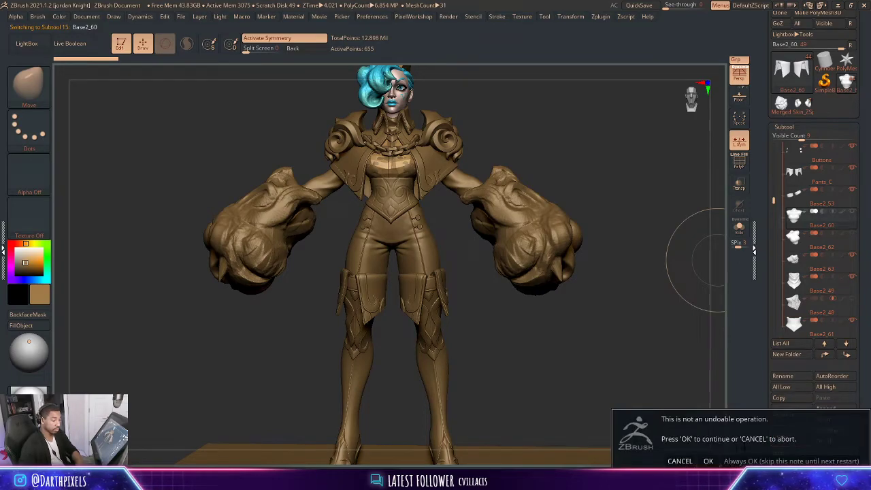
{"action": "left_click", "coordinate": [708, 460]}
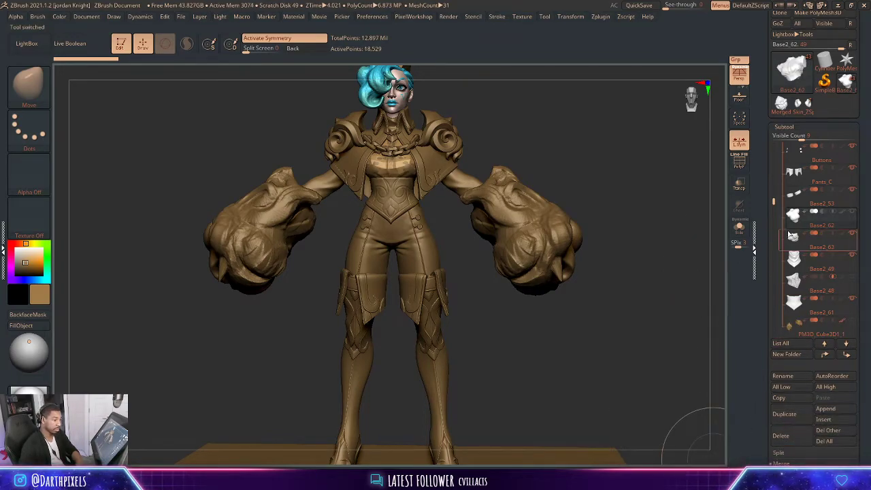
{"action": "left_click", "coordinate": [780, 436]}
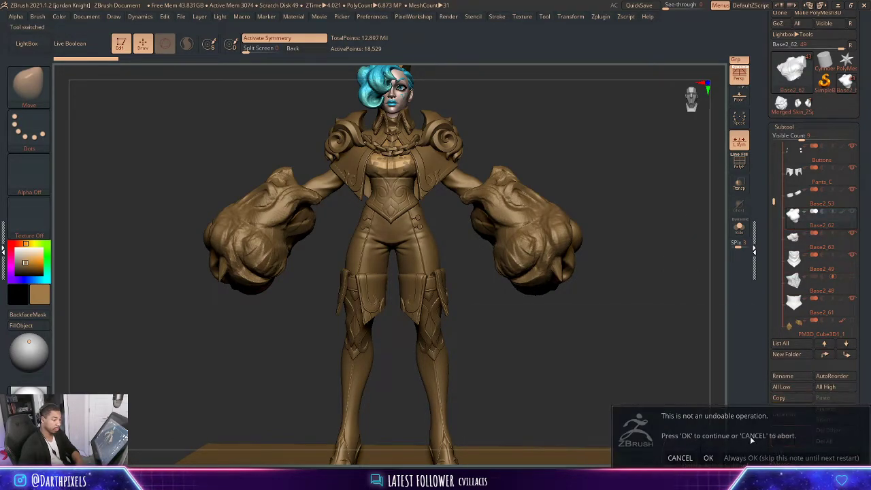
{"action": "left_click", "coordinate": [708, 457]}
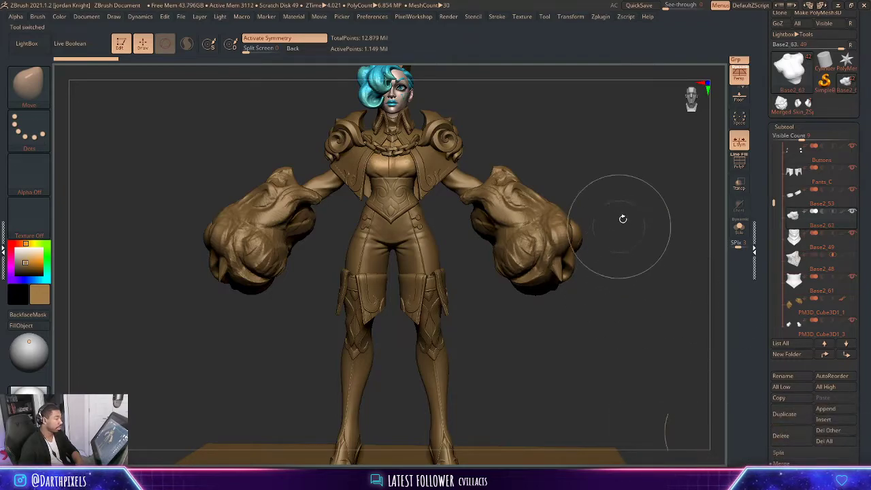
- Move the Base2_63 torso subtool up the Clothes folder to sit directly below Hat and above Shirt_B
{"action": "left_click_drag", "start_coordinate": [622, 218], "coordinate": [721, 309]}
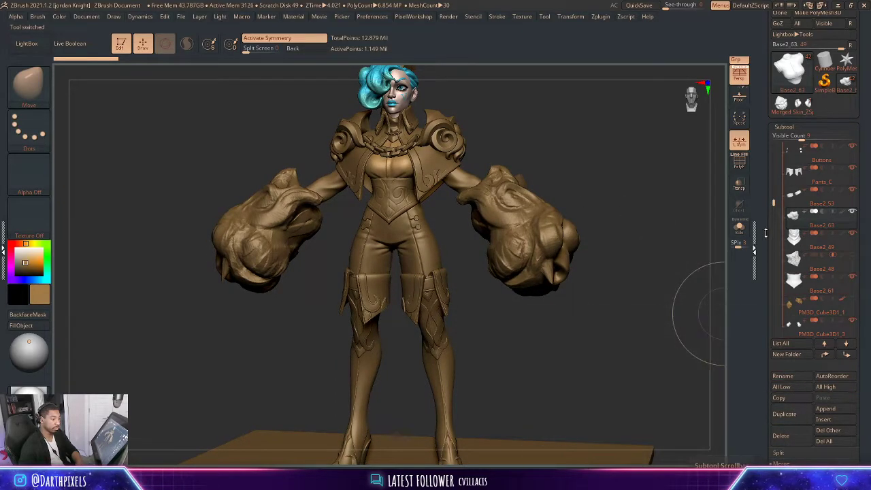
{"action": "left_click", "coordinate": [824, 355]}
{"action": "left_click", "coordinate": [824, 354]}
{"action": "left_click", "coordinate": [824, 354]}
{"action": "scroll", "coordinate": [774, 206], "scroll_direction": "up", "scroll_amount": 4}
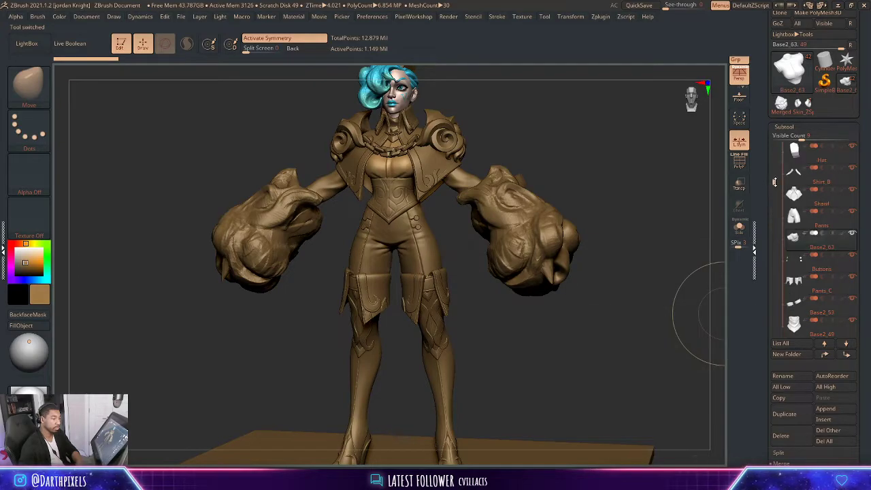
{"action": "left_click", "coordinate": [824, 354]}
{"action": "left_click", "coordinate": [825, 355]}
{"action": "left_click", "coordinate": [824, 355]}
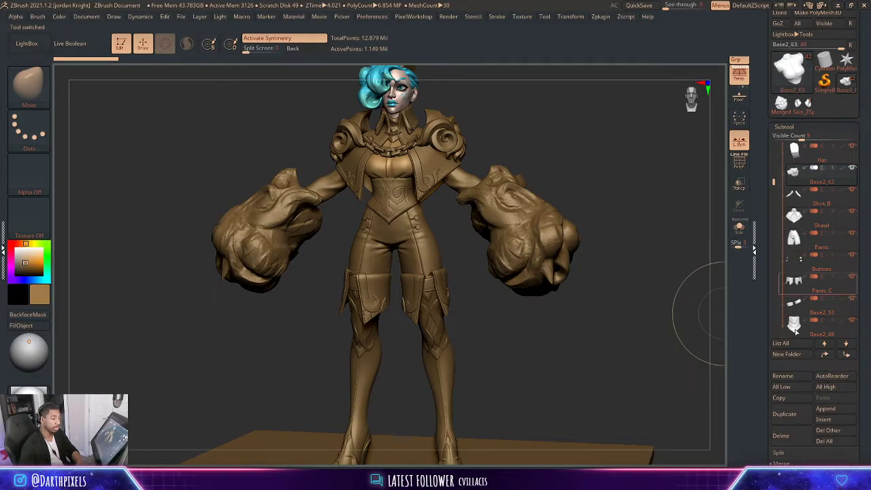
- Rename the Base2_63 torso subtool as Shirt_A
{"action": "left_click", "coordinate": [783, 375]}
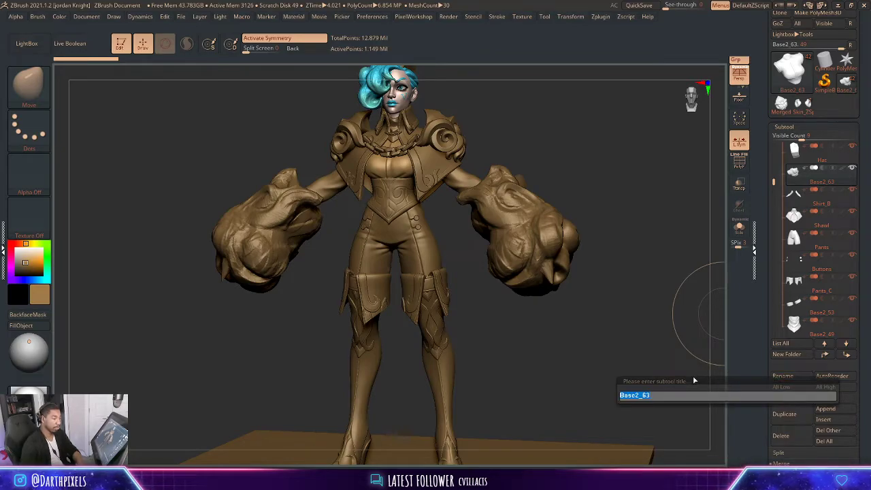
{"action": "type", "text": "Shirt"}
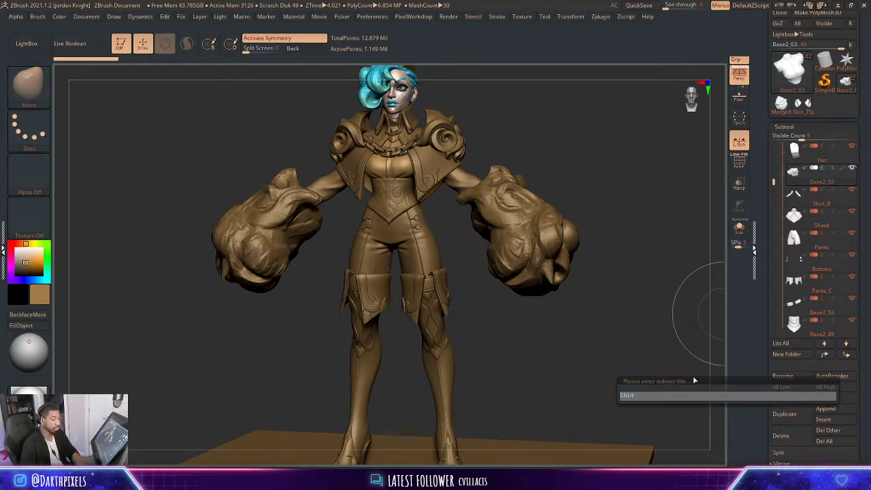
{"action": "type", "text": "_A"}
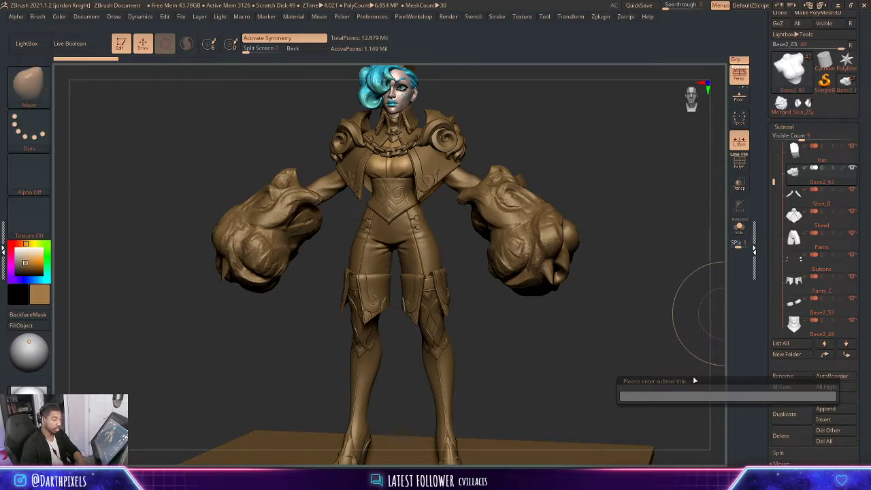
{"action": "key", "text": "Return"}
- Rename the Pants subtool in the Clothes folder as Pants_A
{"action": "left_click_drag", "start_coordinate": [773, 184], "coordinate": [773, 197]}
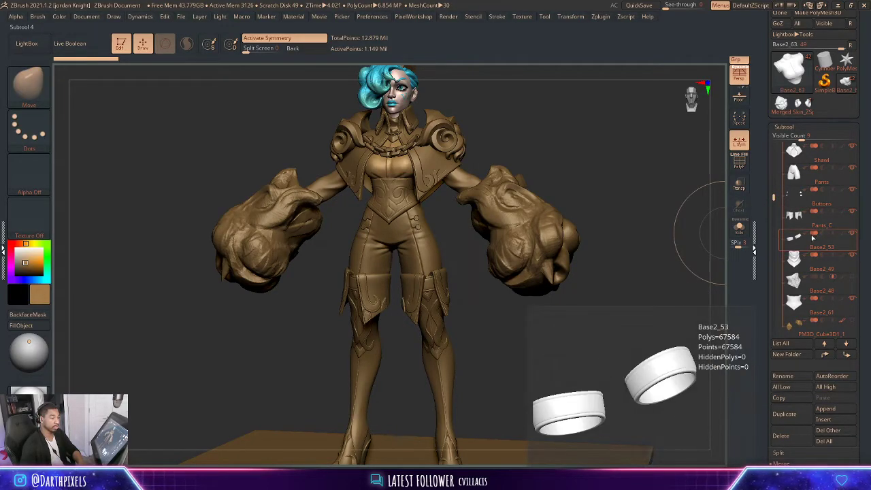
{"action": "left_click", "coordinate": [798, 182]}
{"action": "left_click", "coordinate": [789, 376]}
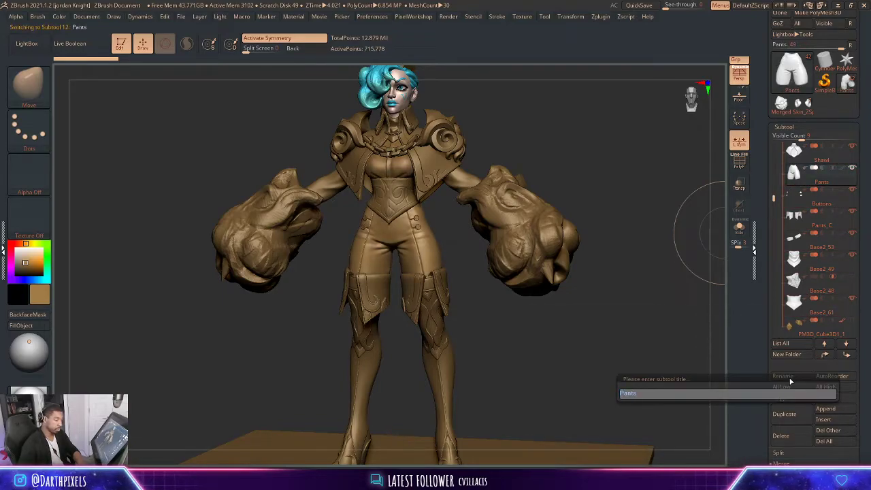
{"action": "type", "text": "Pants_A"}
{"action": "key", "text": "Return"}
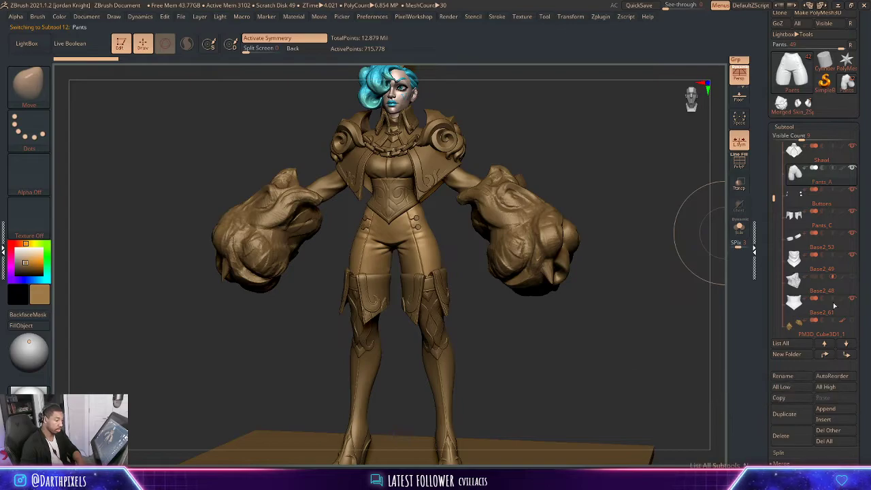
- Move the Skin_ZSphere2 lower-leg subtool up the Clothes folder to directly below Pants_A, and place Pants_C directly beneath it, above Buttons
{"action": "mouse_move", "coordinate": [810, 222]}
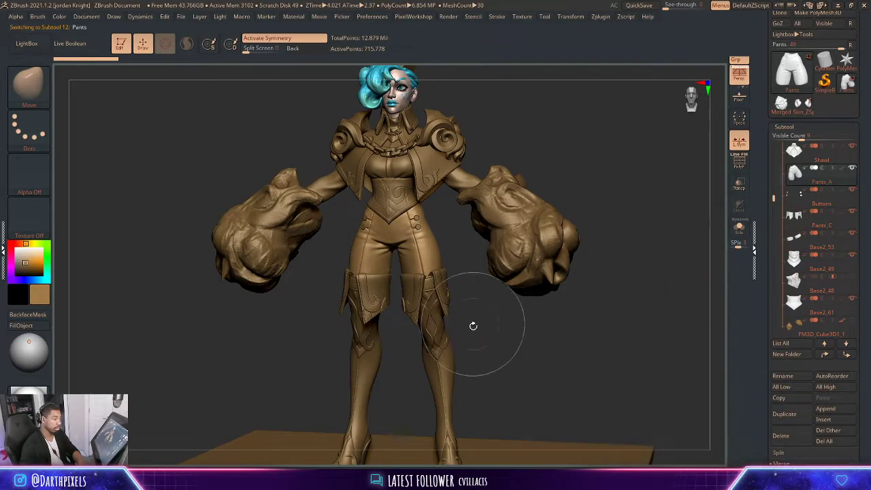
{"action": "left_click", "coordinate": [423, 369], "text": "alt"}
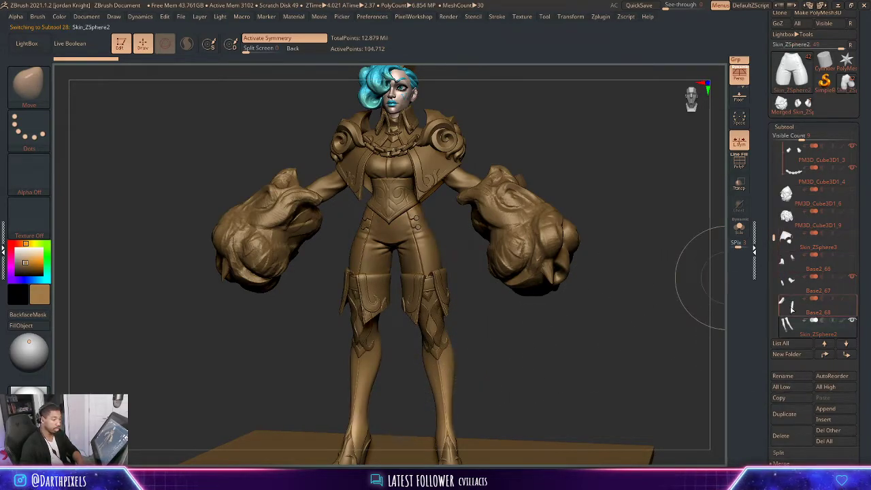
{"action": "left_click", "coordinate": [825, 355]}
{"action": "left_click", "coordinate": [825, 355]}
{"action": "left_click", "coordinate": [825, 355]}
{"action": "left_click", "coordinate": [825, 355]}
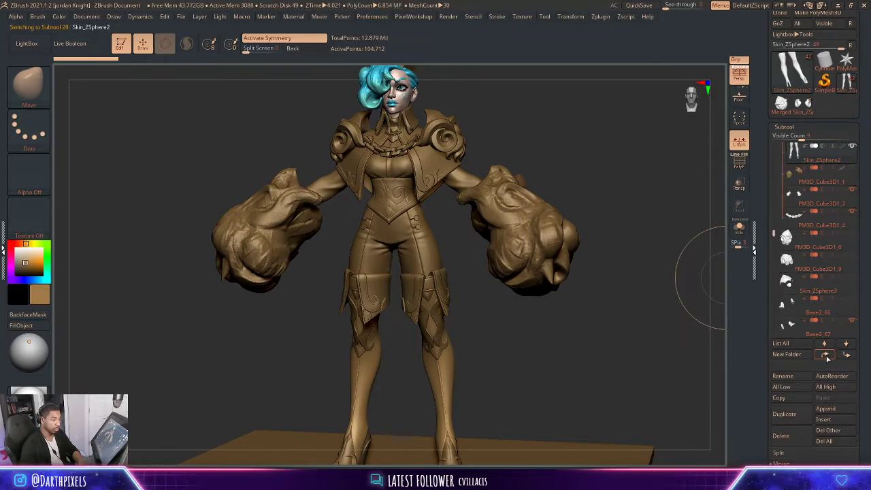
{"action": "left_click", "coordinate": [825, 355]}
{"action": "left_click", "coordinate": [825, 355]}
{"action": "left_click", "coordinate": [825, 355]}
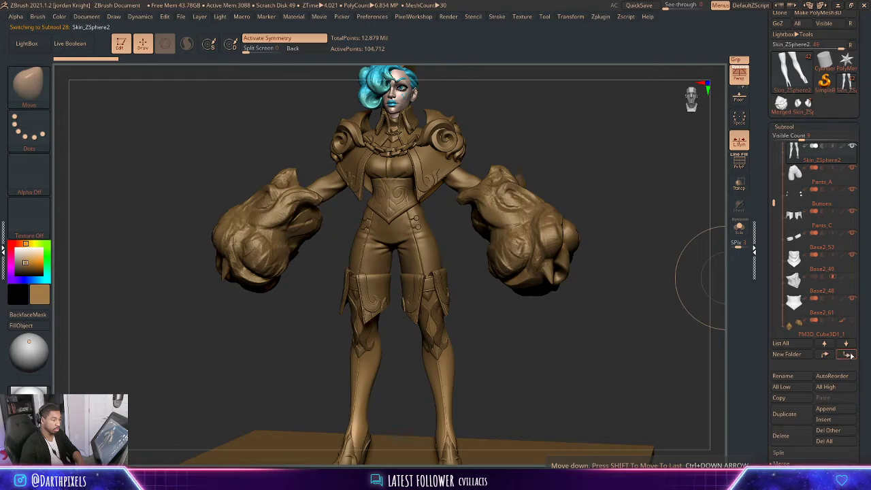
{"action": "left_click", "coordinate": [846, 355]}
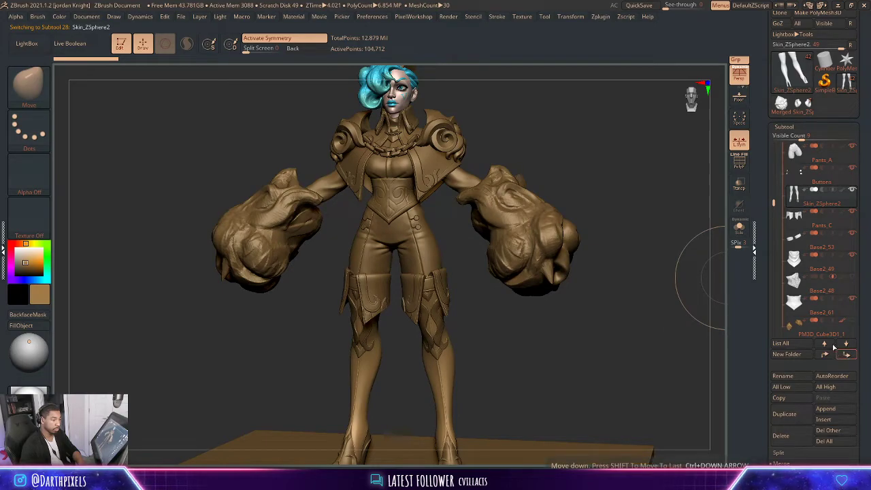
{"action": "left_click", "coordinate": [808, 225]}
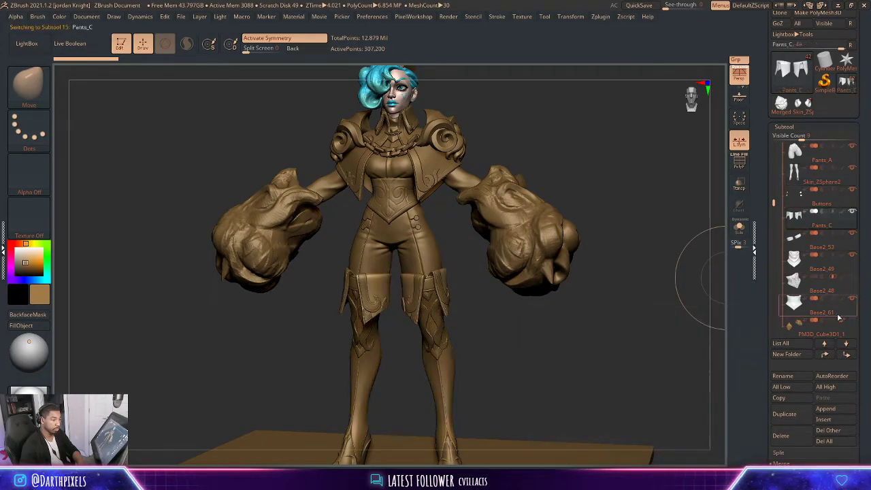
{"action": "left_click", "coordinate": [826, 355]}
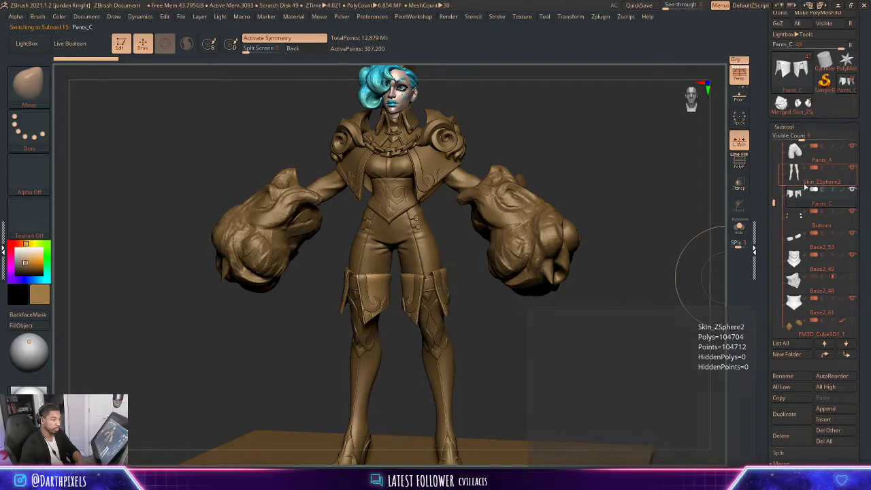
- Rename the Skin_ZSphere2 leg subtool between Pants_A and Pants_C as Pants_B
{"action": "left_click", "coordinate": [804, 182]}
{"action": "left_click", "coordinate": [783, 376]}
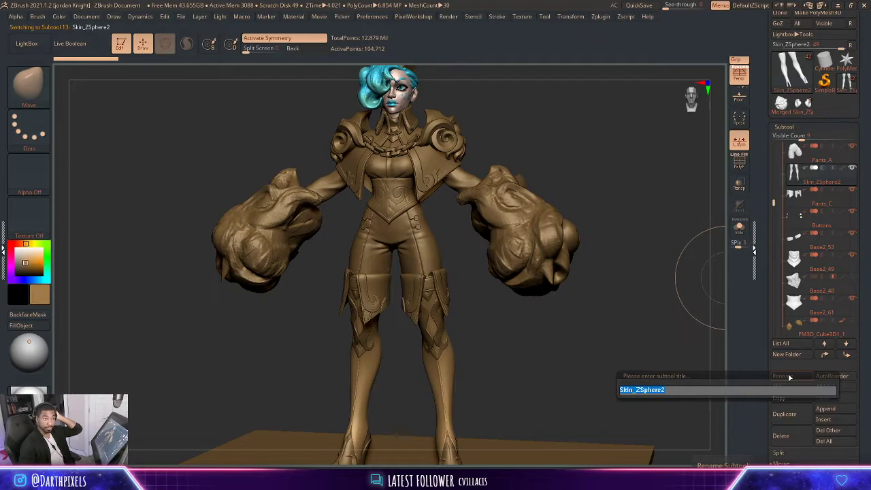
{"action": "type", "text": "Pant"}
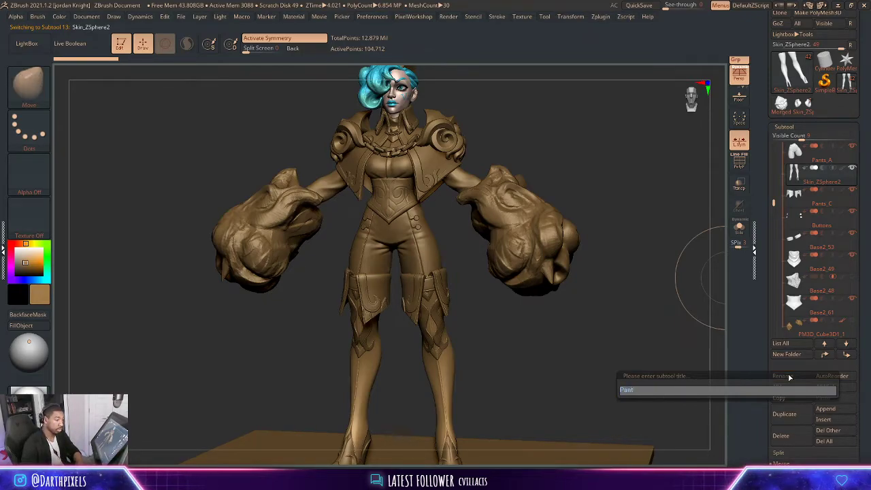
{"action": "type", "text": "s"}
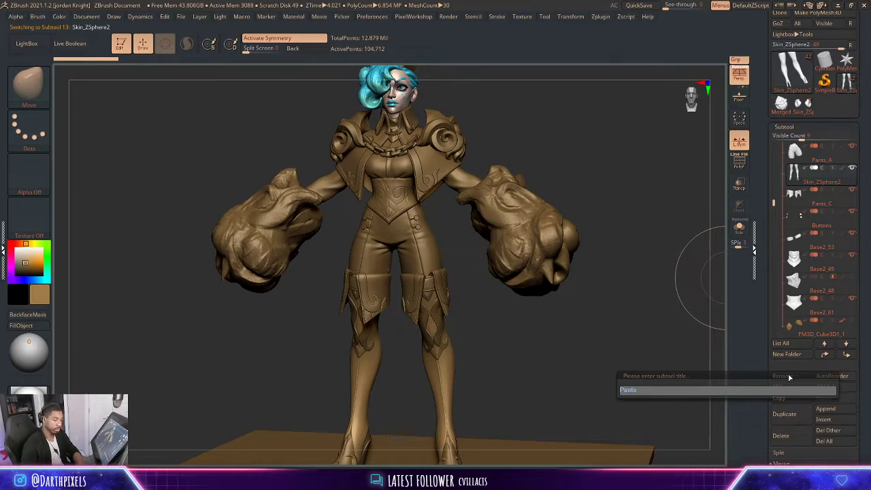
{"action": "type", "text": "_"}
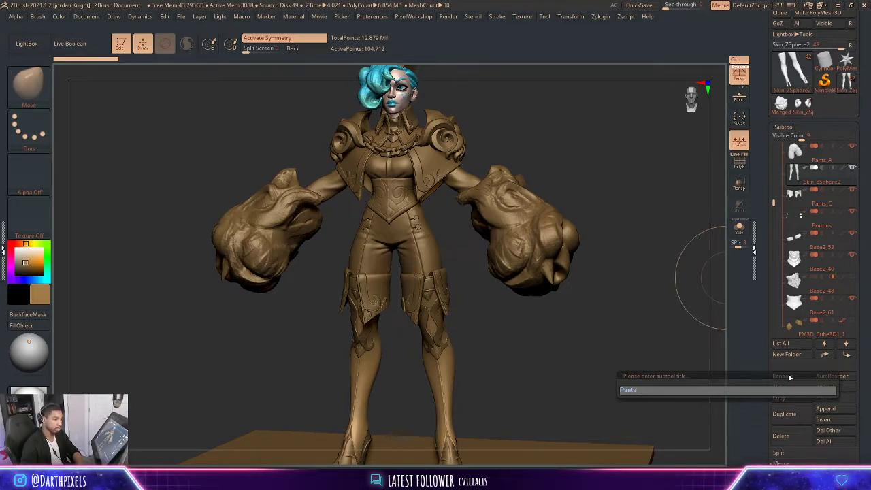
{"action": "type", "text": "B"}
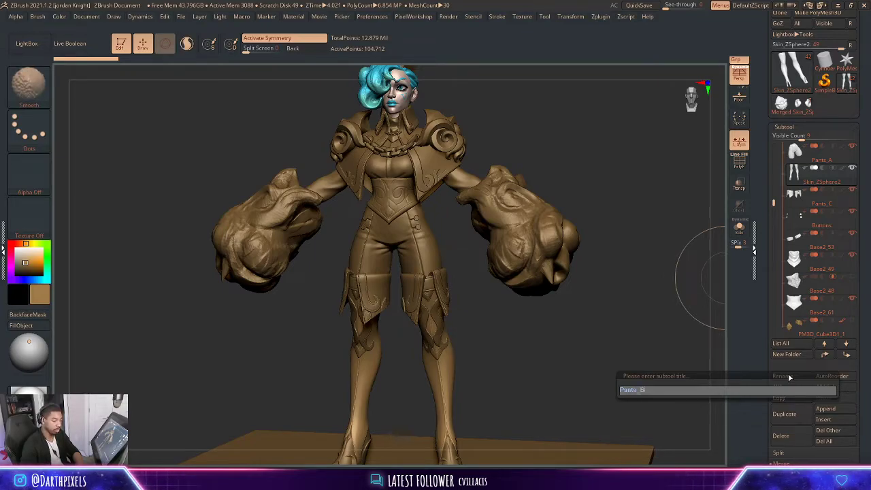
{"action": "key", "text": "Return"}
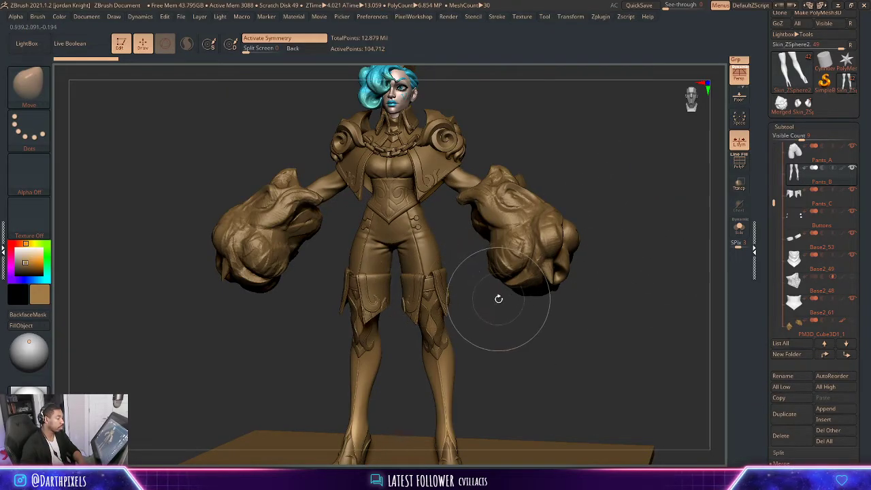
- Rename the Base2_53 subtool, the pair of bands around the thighs, as ThighStrap
{"action": "left_click_drag", "start_coordinate": [497, 298], "coordinate": [451, 314]}
{"action": "left_click_drag", "start_coordinate": [496, 355], "coordinate": [460, 315]}
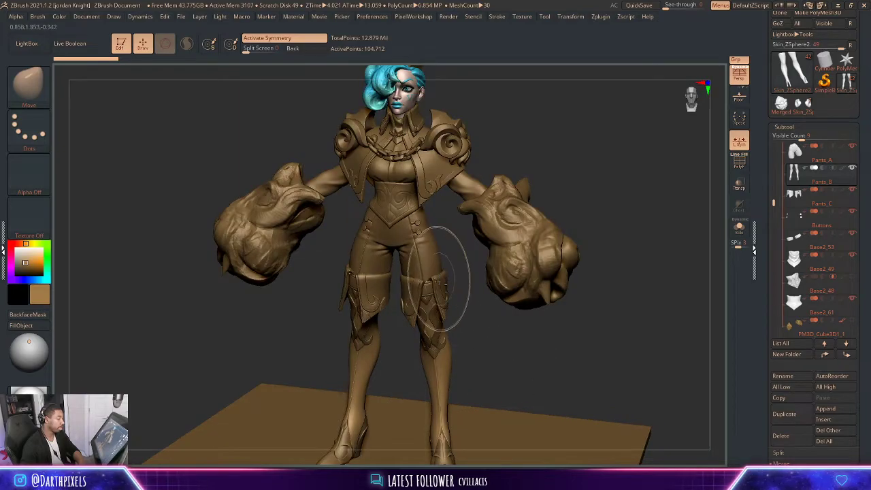
{"action": "left_click", "coordinate": [445, 292], "text": "alt"}
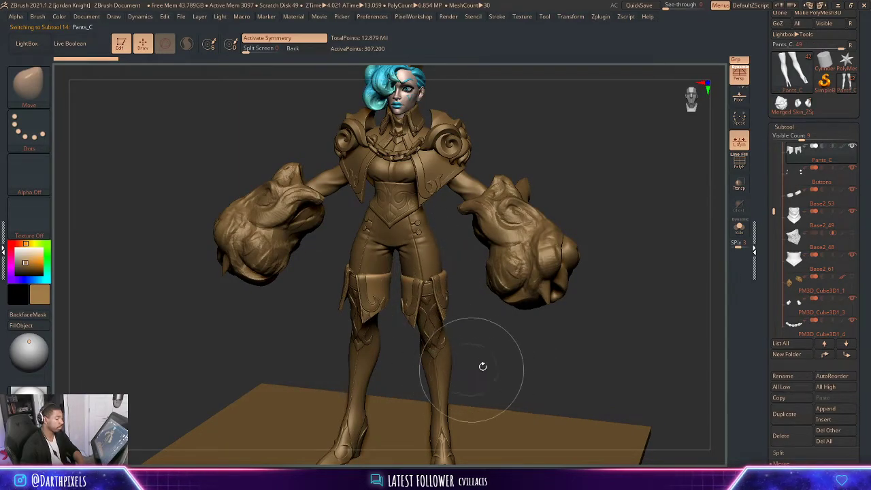
{"action": "mouse_move", "coordinate": [478, 316]}
{"action": "left_mouse_down", "text": "shift"}
{"action": "mouse_move", "coordinate": [540, 363]}
{"action": "mouse_move", "coordinate": [562, 302]}
{"action": "mouse_move", "coordinate": [524, 283]}
{"action": "left_mouse_up", "text": "shift"}
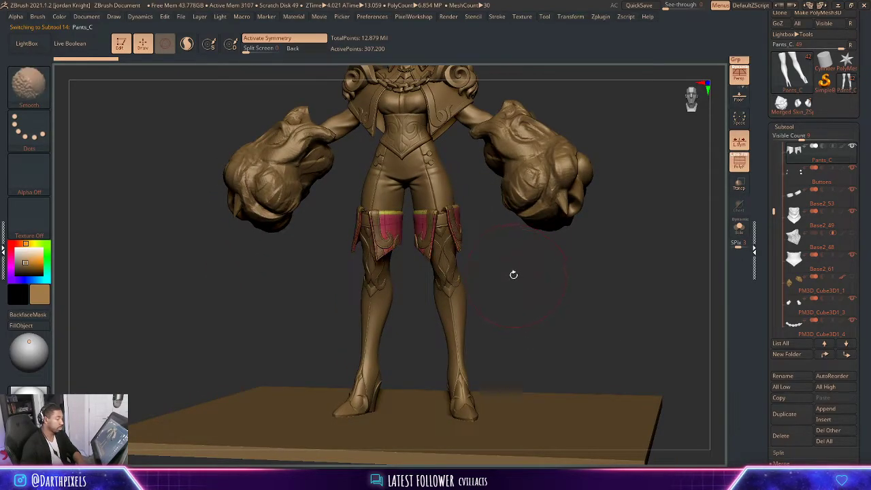
{"action": "left_click", "coordinate": [439, 223], "text": "alt"}
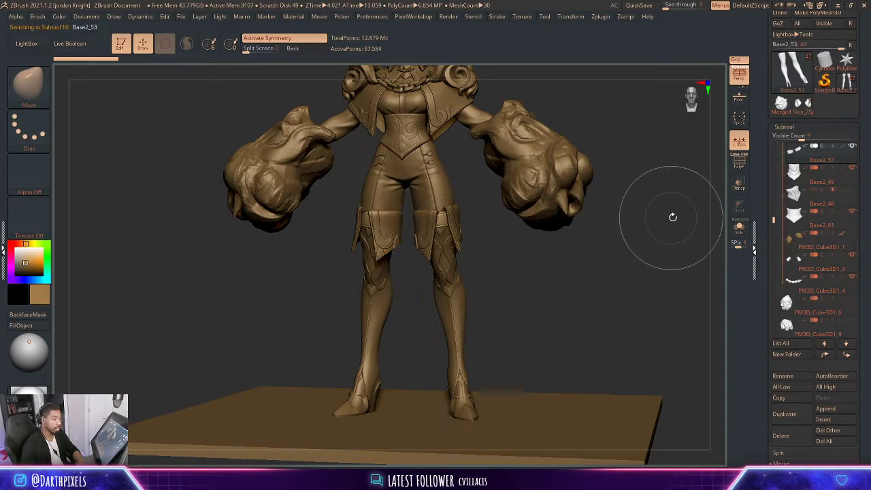
{"action": "left_click", "coordinate": [803, 378]}
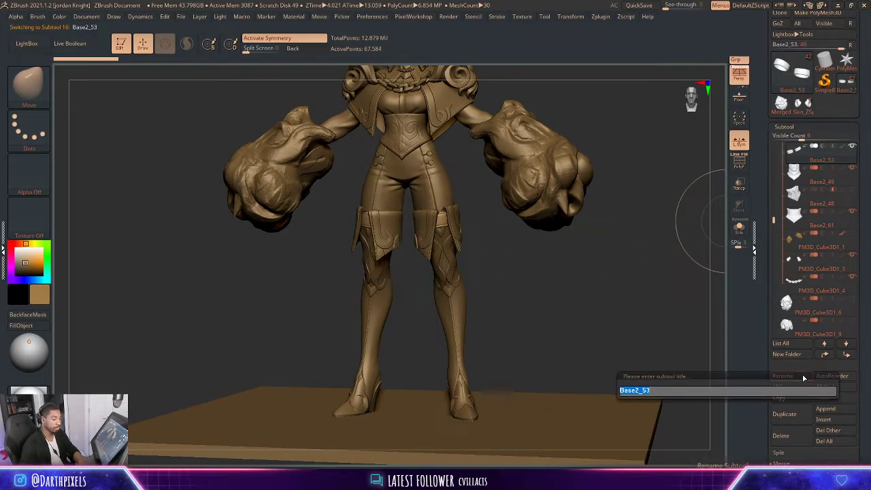
{"action": "key", "text": "BackSpace"}
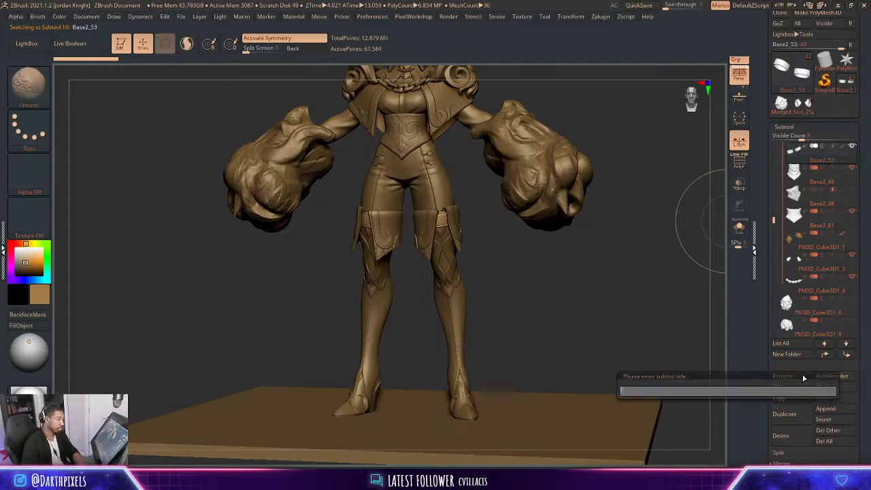
{"action": "type", "text": "Thigh"}
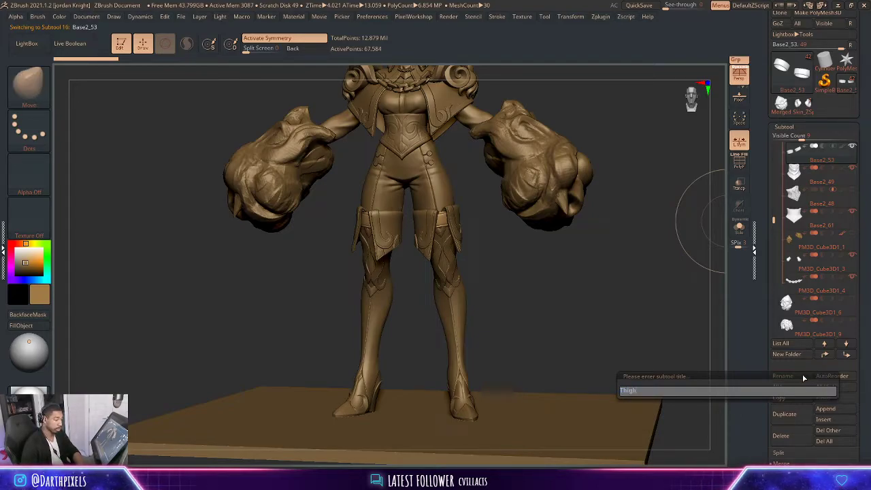
{"action": "type", "text": "Strap"}
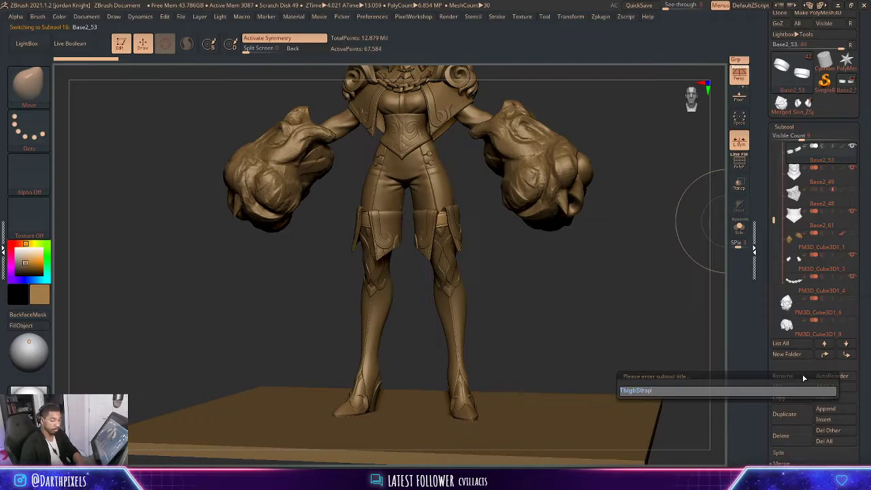
{"action": "key", "text": "Return"}
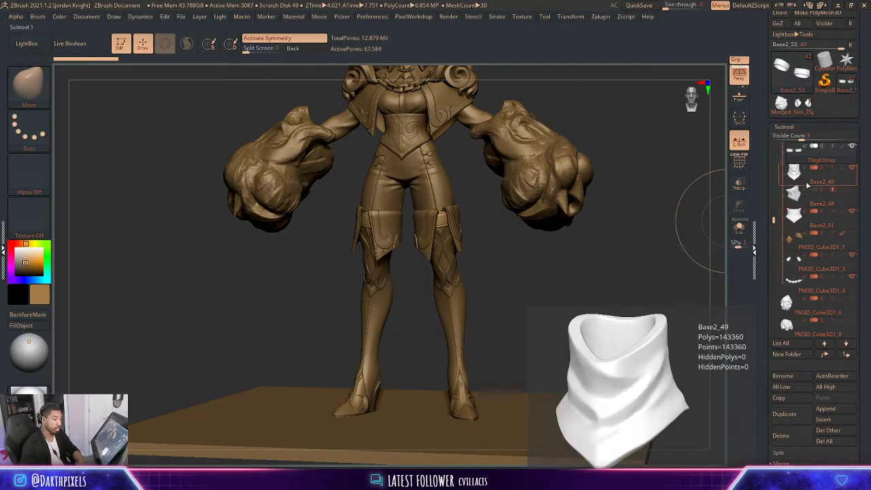
- Rename the Base2_49 subtool, the draped cloth around the neck, as Scarf
{"action": "left_click", "coordinate": [813, 179]}
{"action": "left_click", "coordinate": [782, 375]}
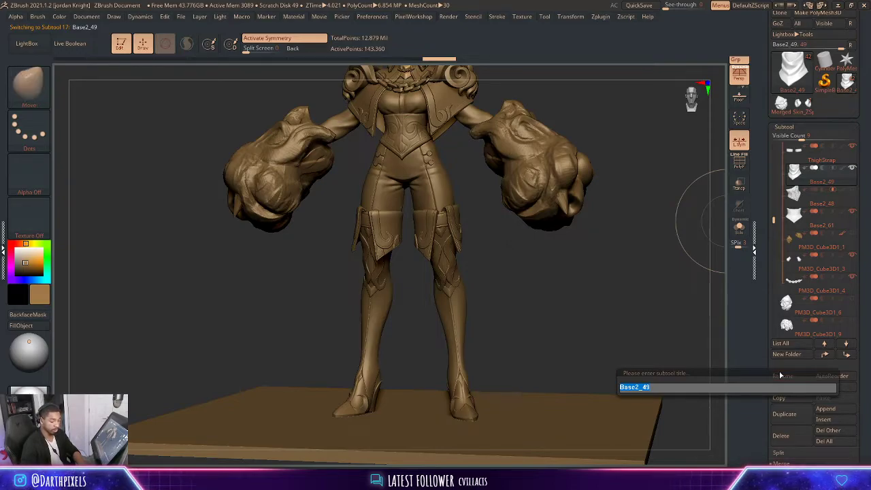
{"action": "key", "text": "BackSpace"}
{"action": "type", "text": "Neck"}
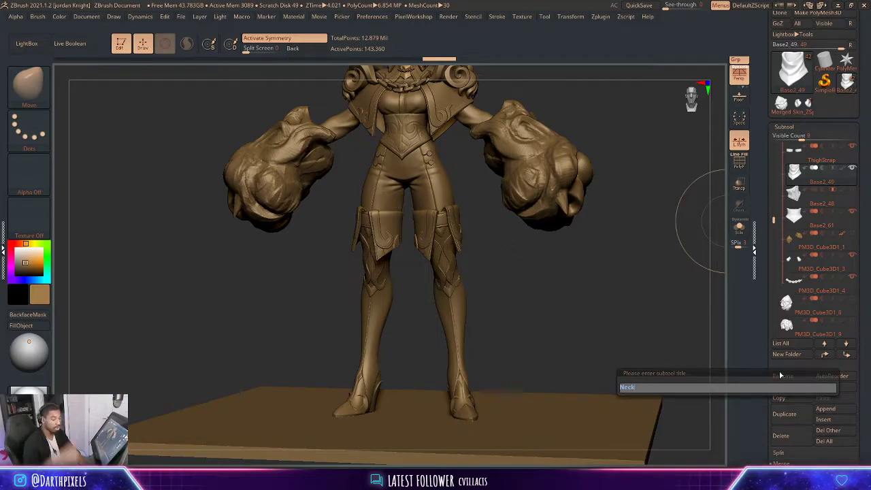
{"action": "key", "text": "BackSpace"}
{"action": "key", "text": "BackSpace"}
{"action": "key", "text": "BackSpace"}
{"action": "key", "text": "BackSpace"}
{"action": "type", "text": "S"}
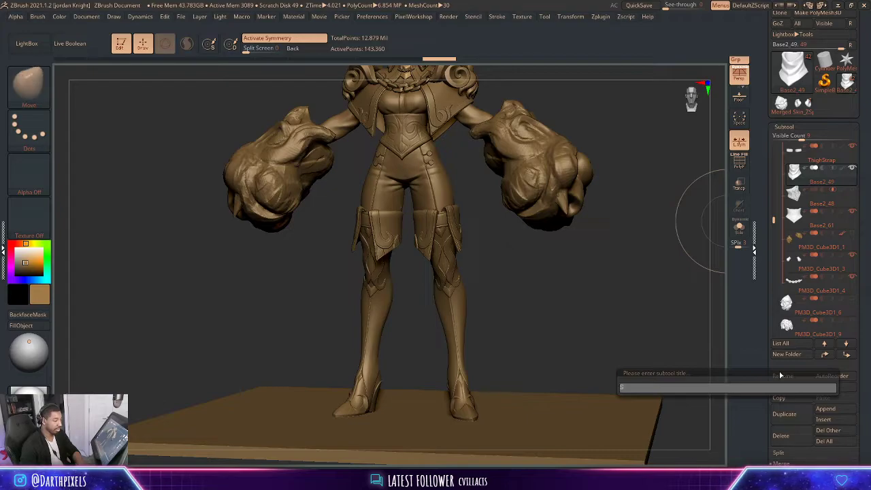
{"action": "type", "text": "c"}
{"action": "key", "text": "Return"}
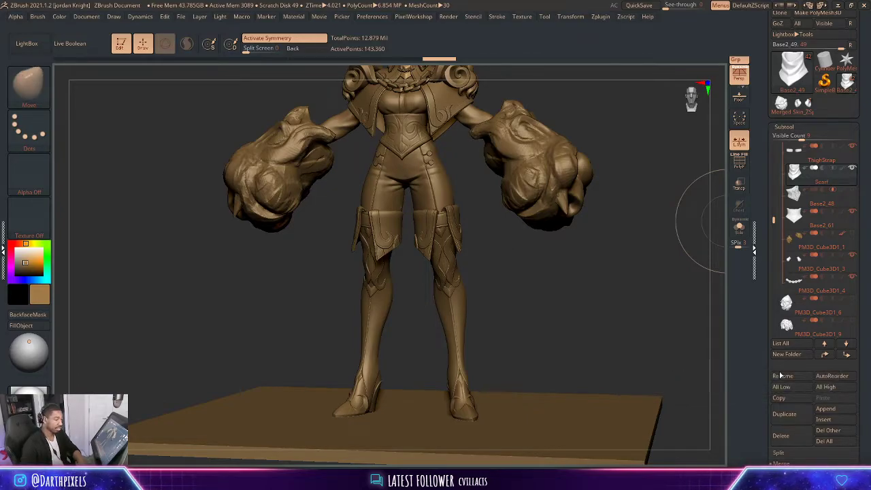
- Delete the hidden Base2_48 corset subtool from the Clothes folder
{"action": "left_click", "coordinate": [811, 202]}
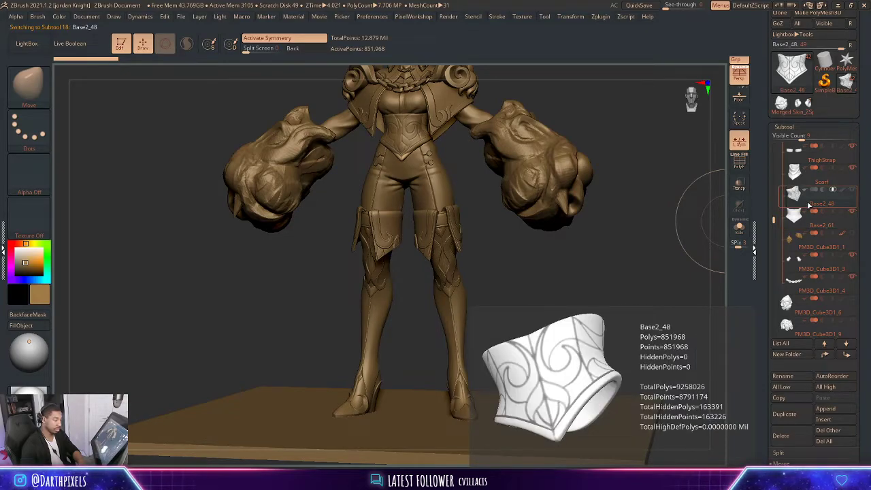
{"action": "left_click", "coordinate": [780, 435]}
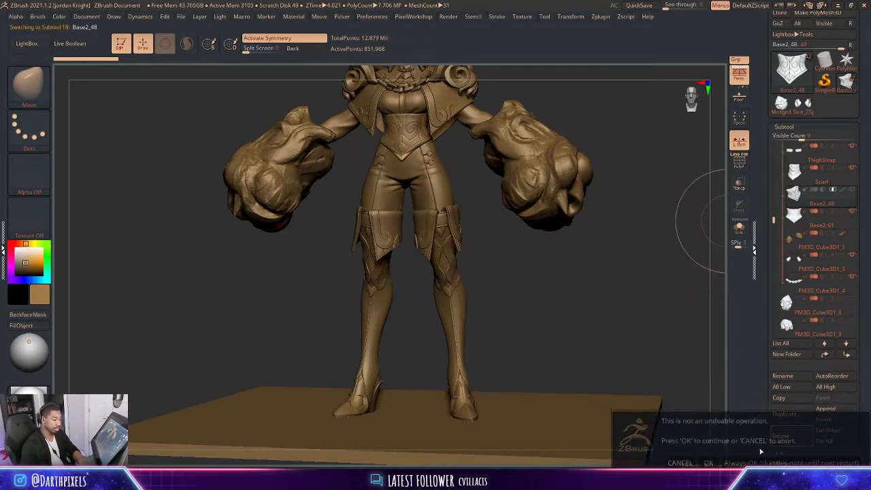
{"action": "left_click", "coordinate": [708, 463]}
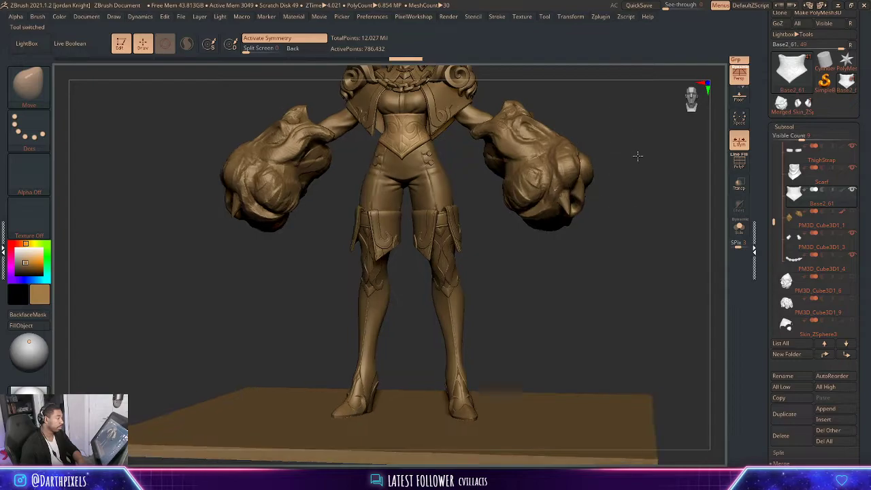
- Rename the Base2_61 subtool, the ornamented waist piece, as Corset
{"action": "mouse_move", "coordinate": [638, 155]}
{"action": "left_mouse_down", "text": "alt"}
{"action": "mouse_move", "coordinate": [637, 243]}
{"action": "mouse_move", "coordinate": [651, 237]}
{"action": "mouse_move", "coordinate": [708, 259]}
{"action": "left_mouse_up", "text": "alt"}
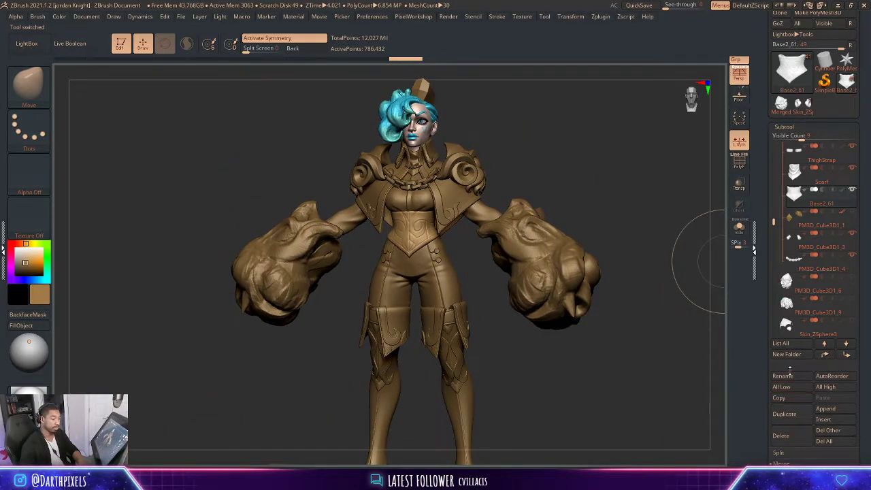
{"action": "left_click", "coordinate": [791, 377]}
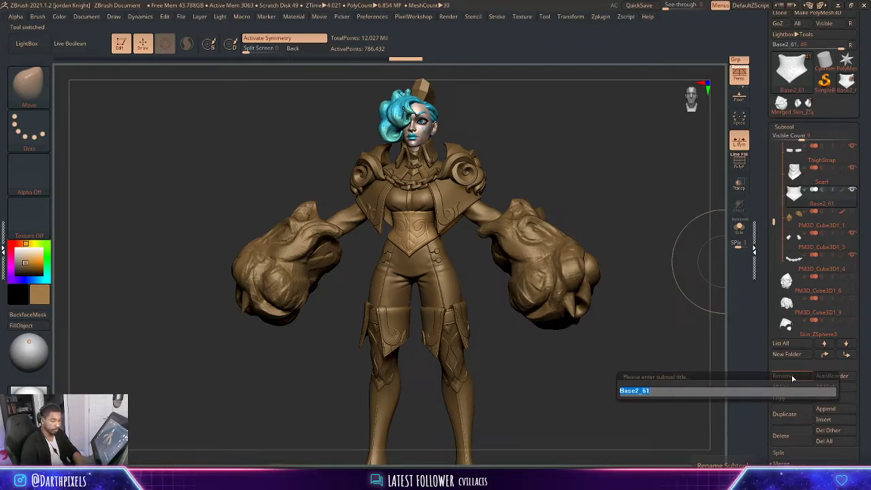
{"action": "type", "text": "Cri"}
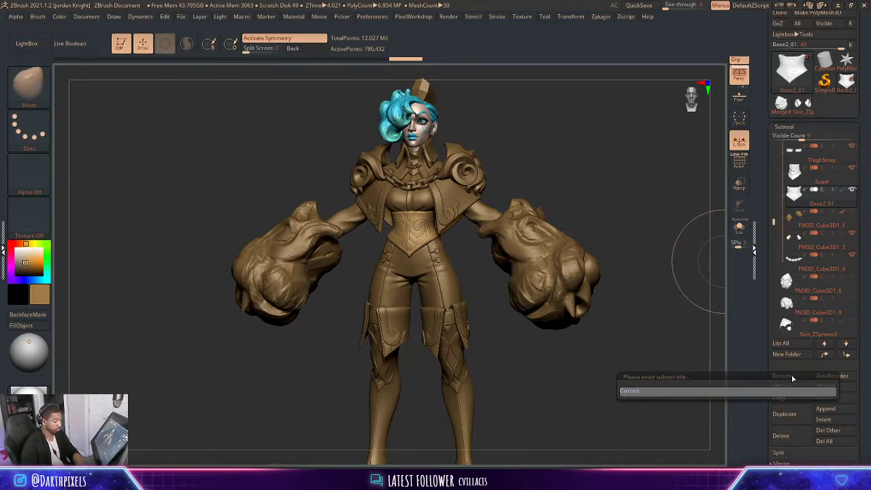
{"action": "type", "text": "set"}
{"action": "key", "text": "Return"}
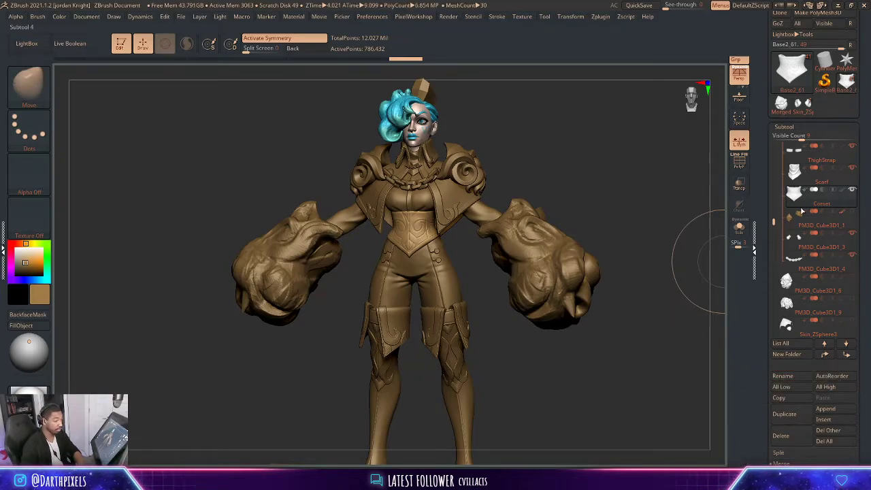
- Delete the hidden PM3D_Cube3D1_1 subtool below Corset in the Clothes folder
{"action": "left_click", "coordinate": [800, 229]}
{"action": "left_click_drag", "start_coordinate": [606, 192], "coordinate": [599, 149], "text": "alt"}
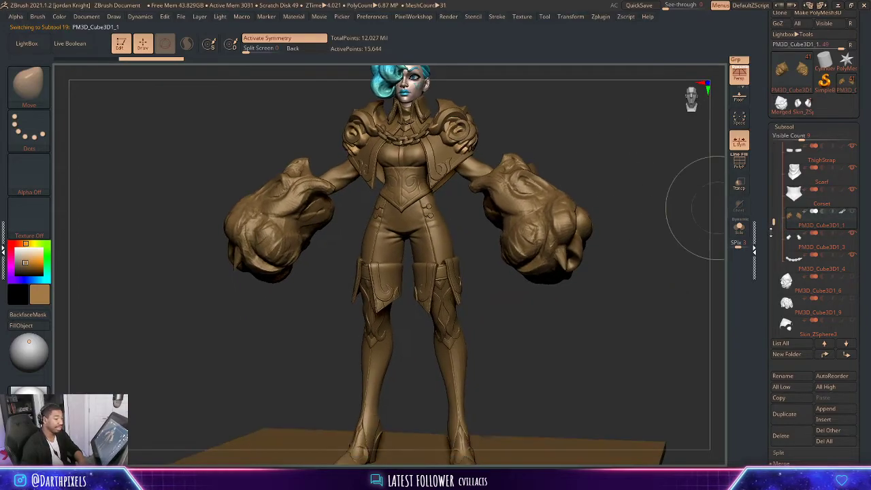
{"action": "mouse_move", "coordinate": [797, 230]}
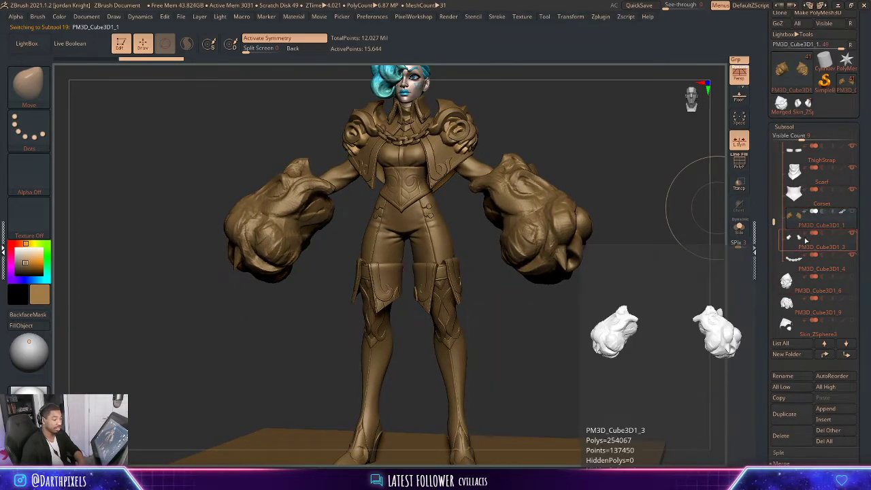
{"action": "left_click", "coordinate": [780, 436]}
{"action": "left_click", "coordinate": [708, 454]}
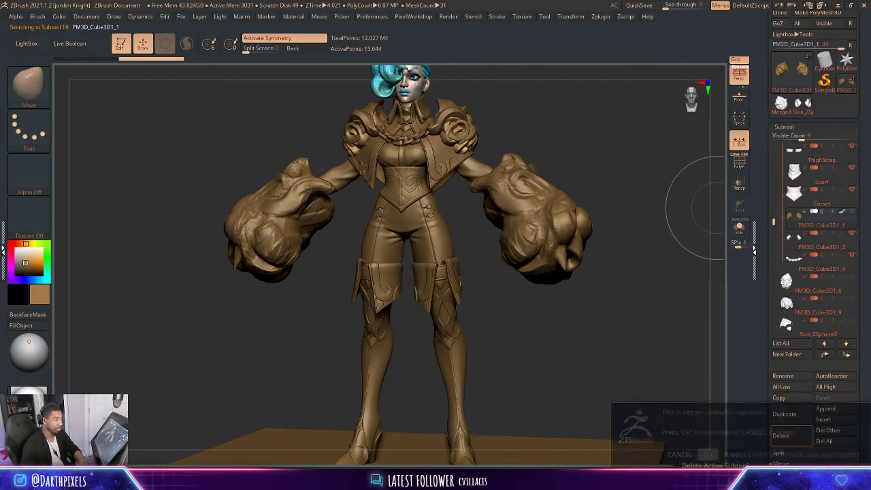
{"action": "left_click_drag", "start_coordinate": [612, 194], "coordinate": [631, 231]}
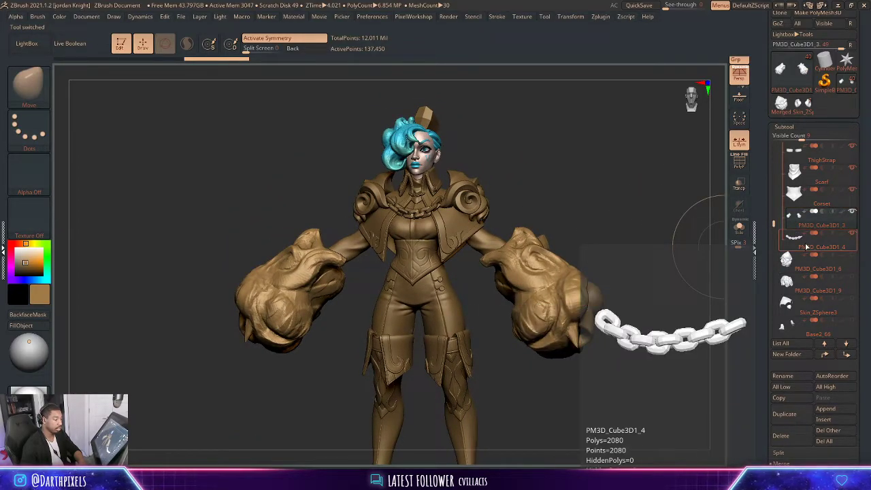
- Try to delete hidden geometry from the PM3D_Cube3D1_4 chain subtool
{"action": "left_click", "coordinate": [806, 247]}
{"action": "key", "text": "space"}
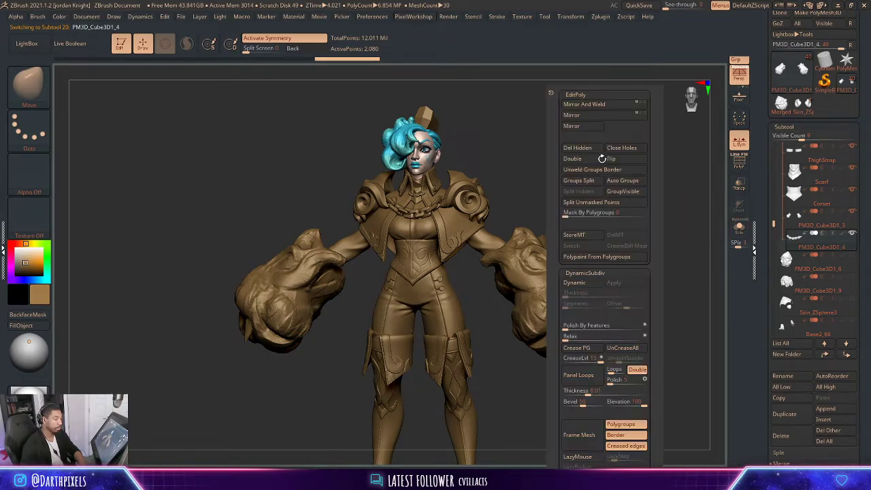
{"action": "left_click", "coordinate": [590, 148]}
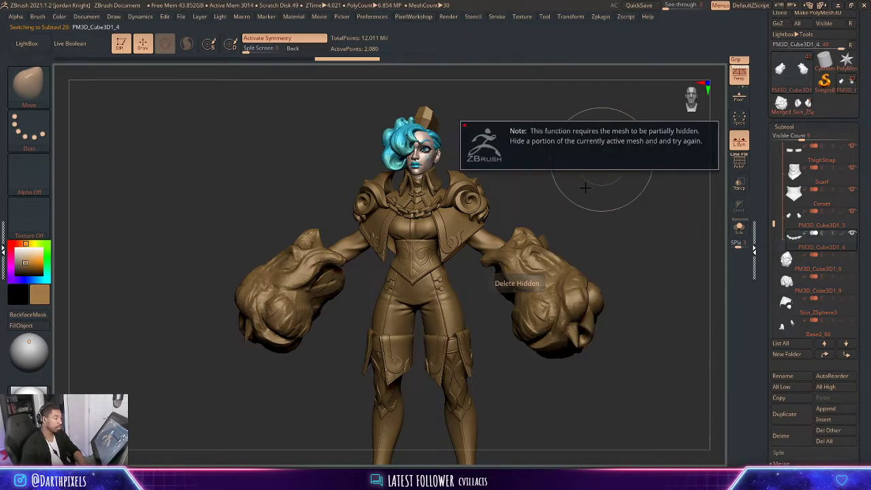
{"action": "left_click_drag", "start_coordinate": [647, 175], "coordinate": [626, 193]}
{"action": "left_click", "coordinate": [786, 127]}
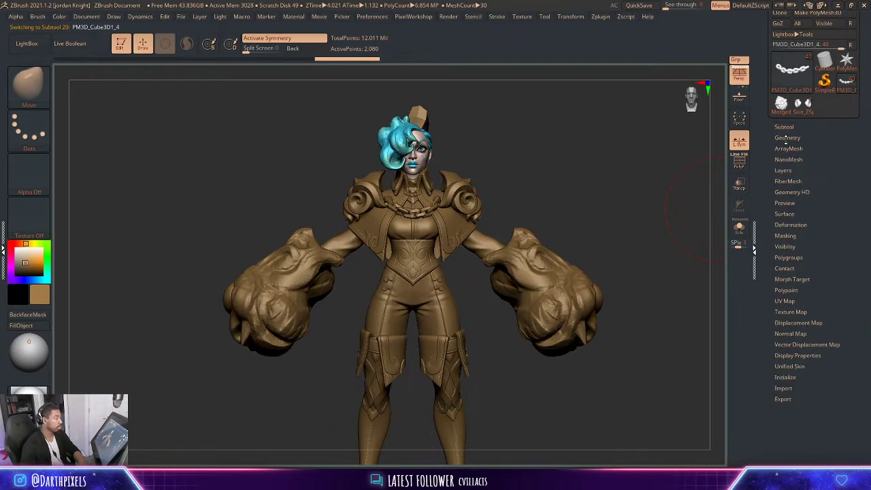
{"action": "left_click", "coordinate": [786, 137]}
{"action": "left_click", "coordinate": [786, 128]}
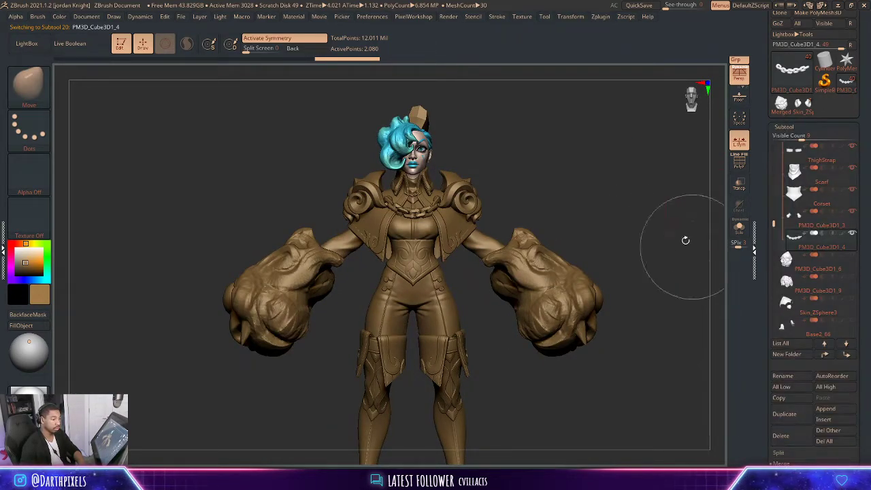
- Wait for the frozen program to respond instead of closing it
{"action": "left_click_drag", "start_coordinate": [594, 170], "coordinate": [591, 174]}
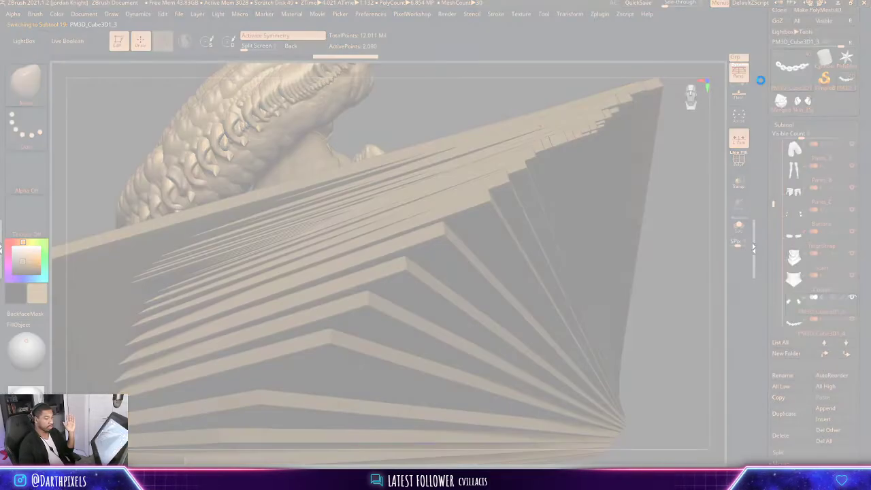
{"action": "left_click", "coordinate": [759, 85]}
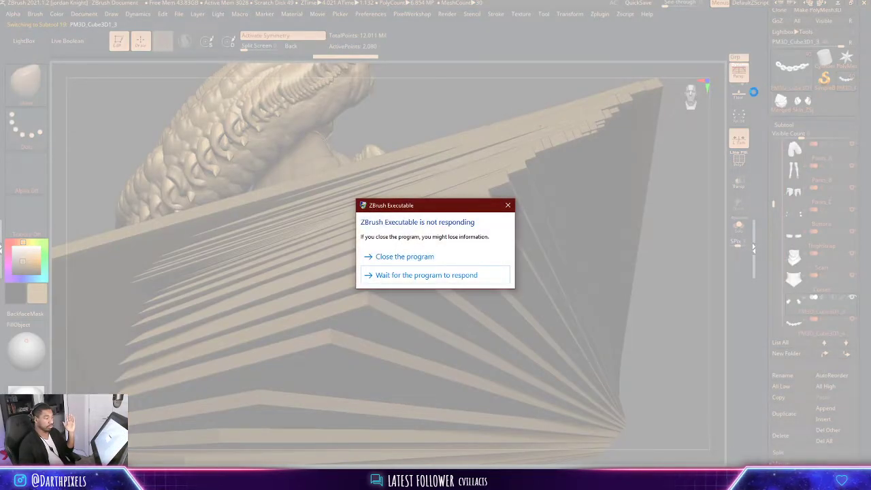
{"action": "left_click", "coordinate": [466, 276]}
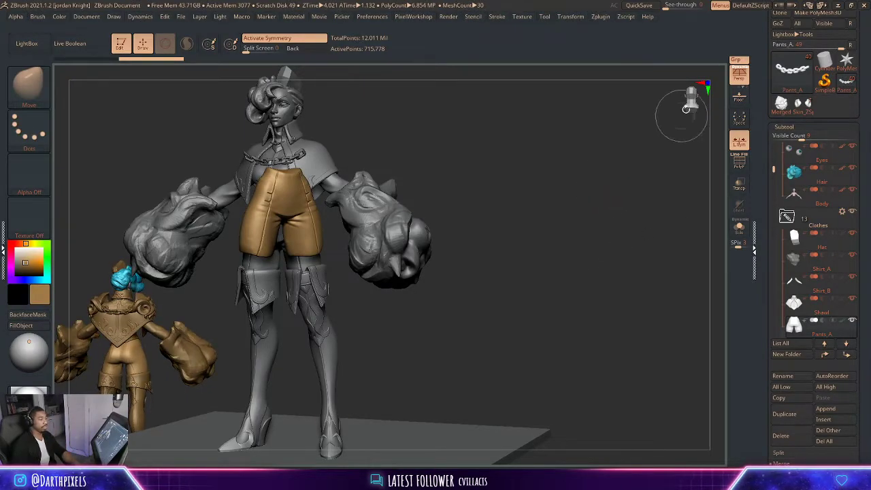
- Clear the stray model copies from the canvas and quick-save the project
{"action": "key", "text": "ctrl+n"}
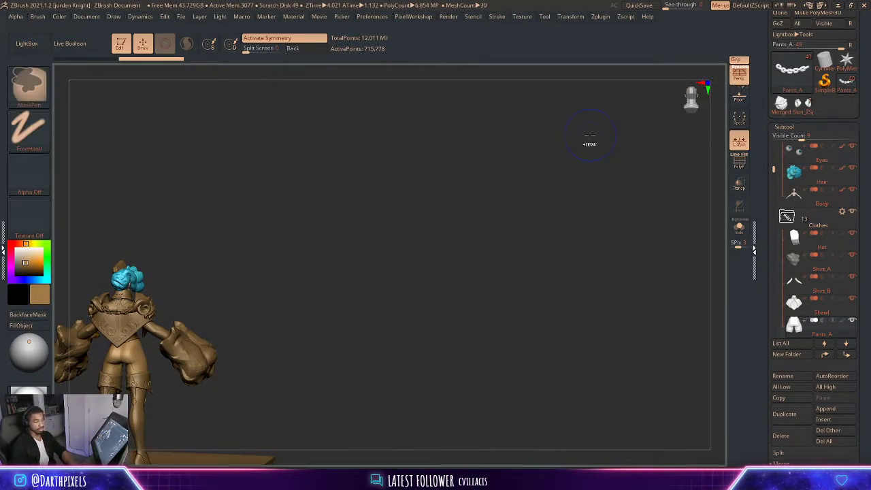
{"action": "mouse_move", "coordinate": [590, 136]}
{"action": "left_mouse_down"}
{"action": "mouse_move", "coordinate": [488, 177]}
{"action": "mouse_move", "coordinate": [551, 129]}
{"action": "left_mouse_up"}
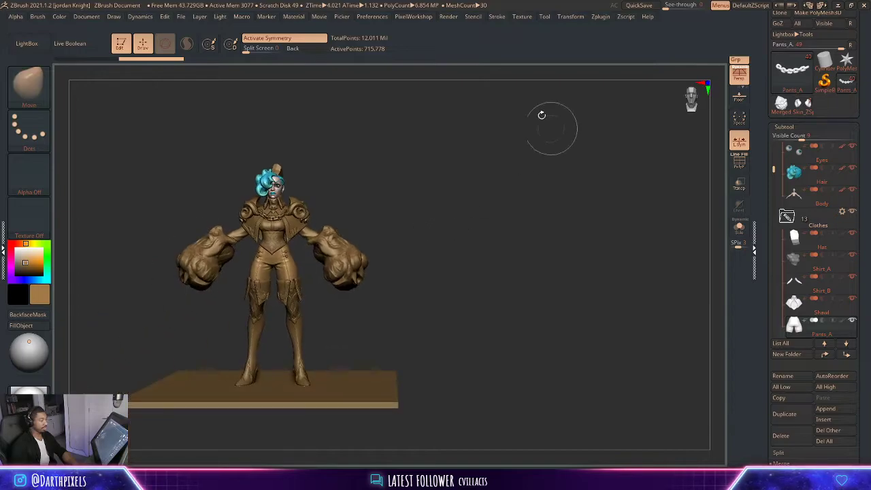
{"action": "left_click", "coordinate": [637, 7]}
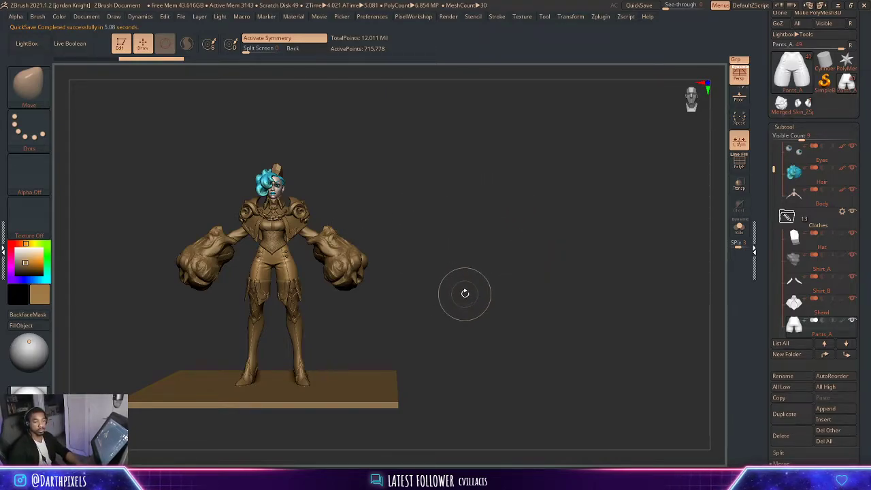
- Select the Leg_collar_puff1 subtool, the ornamented pieces around the thighs
{"action": "left_click_drag", "start_coordinate": [449, 280], "coordinate": [503, 254], "text": "alt"}
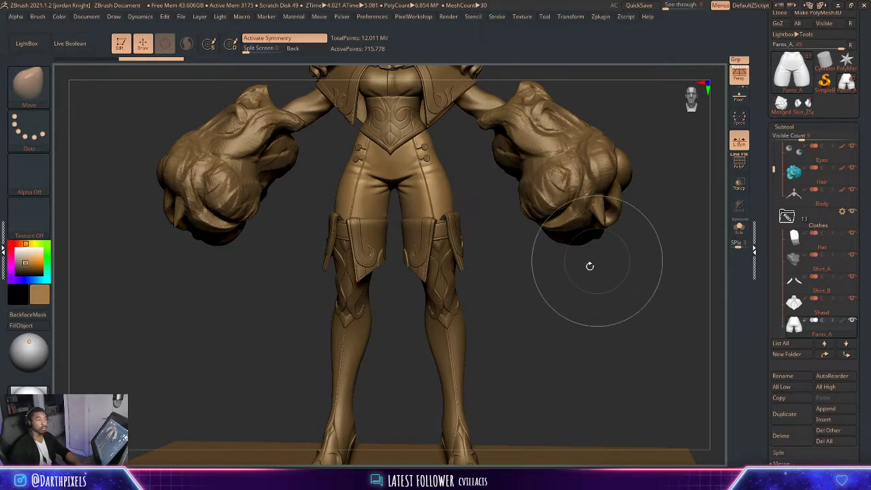
{"action": "key", "text": "space"}
{"action": "left_click_drag", "start_coordinate": [476, 176], "coordinate": [480, 222], "text": "alt"}
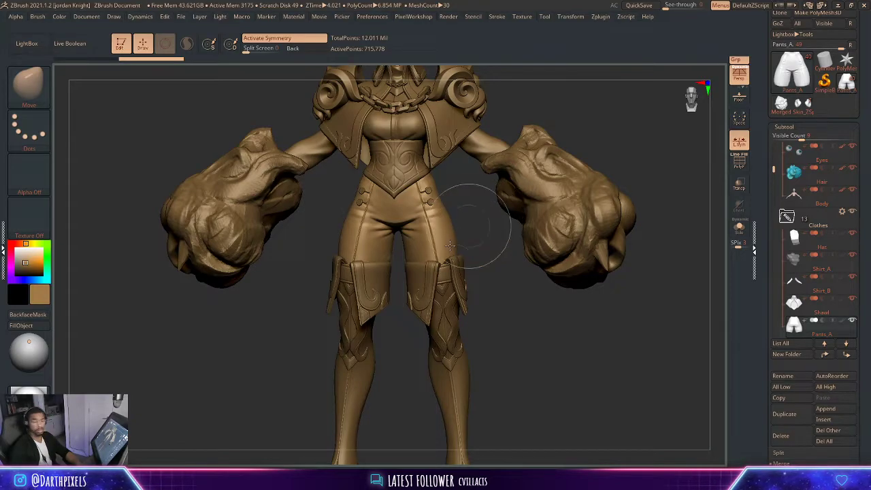
{"action": "left_click", "coordinate": [459, 272], "text": "alt"}
{"action": "left_click_drag", "start_coordinate": [513, 295], "coordinate": [527, 247], "text": "alt"}
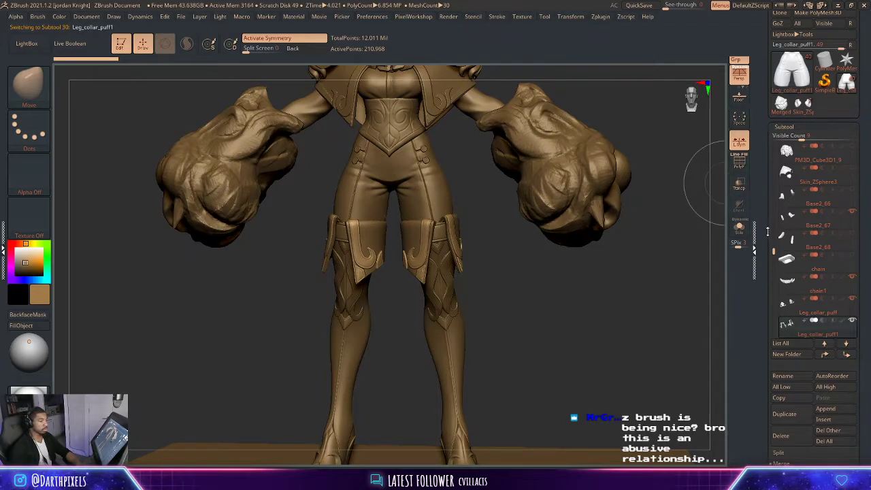
- Rename the PM3D_Cube3D1_3 subtool, the pair of oversized fists, as Gaunlets
{"action": "left_click_drag", "start_coordinate": [776, 250], "coordinate": [772, 202]}
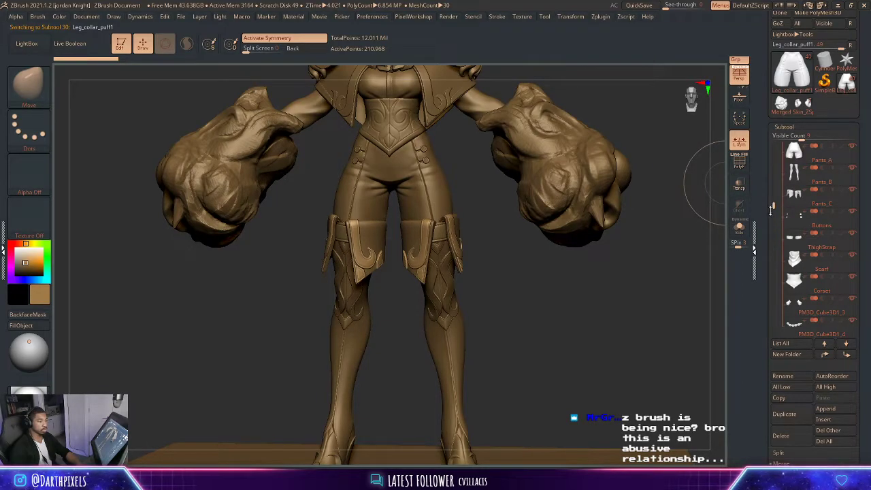
{"action": "left_click", "coordinate": [804, 313]}
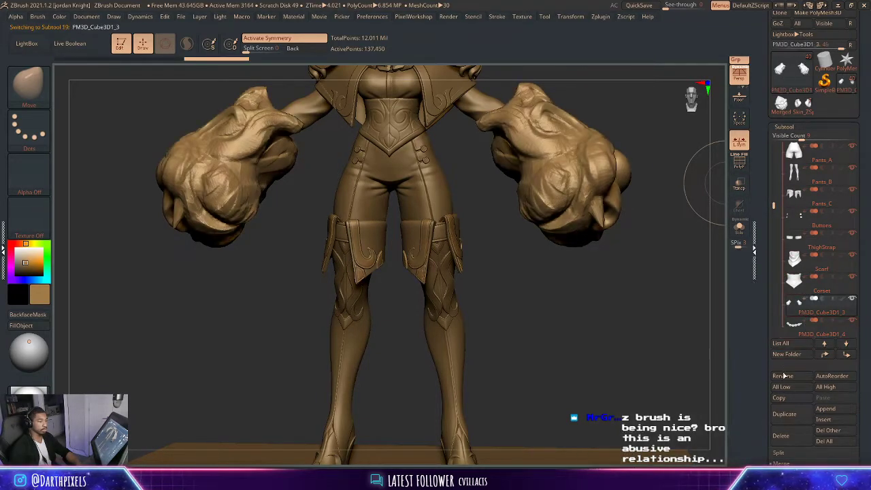
{"action": "left_click", "coordinate": [783, 376]}
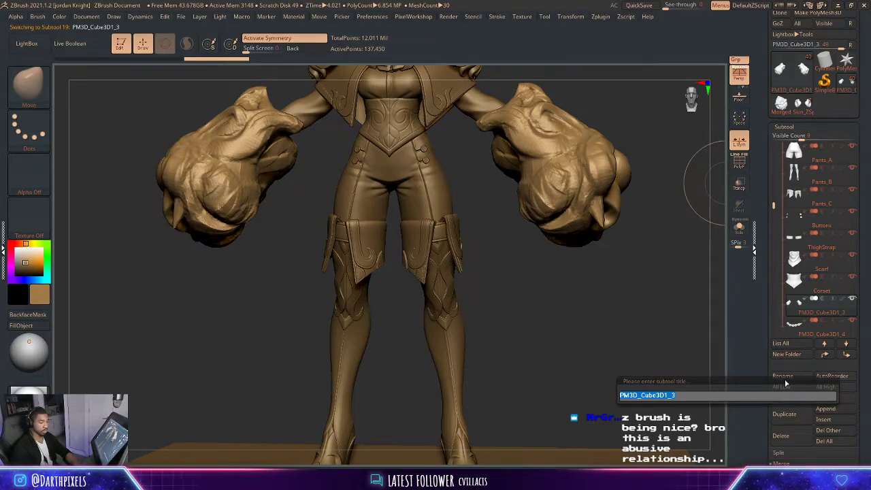
{"action": "type", "text": "Gaun"}
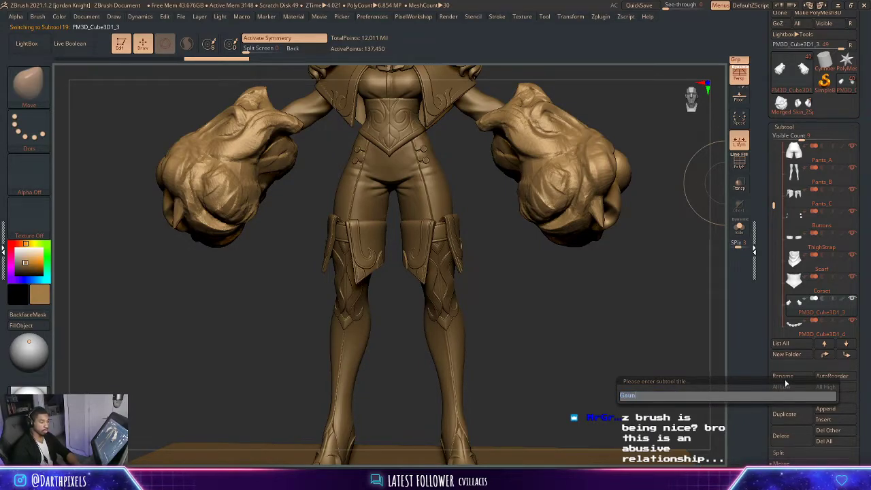
{"action": "type", "text": "tlets"}
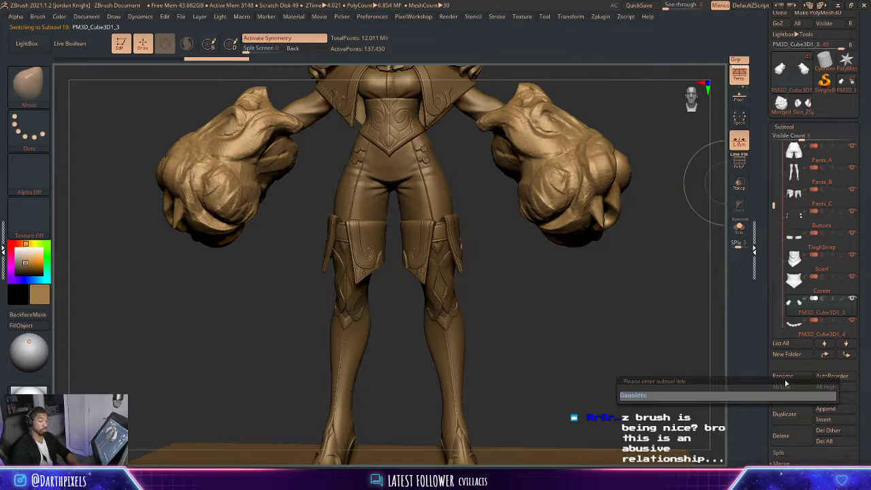
{"action": "key", "text": "Return"}
- Rename the PM3D_Cube3D1_4 subtool, the chain across the upper chest, as Chain
{"action": "left_click_drag", "start_coordinate": [773, 204], "coordinate": [774, 215]}
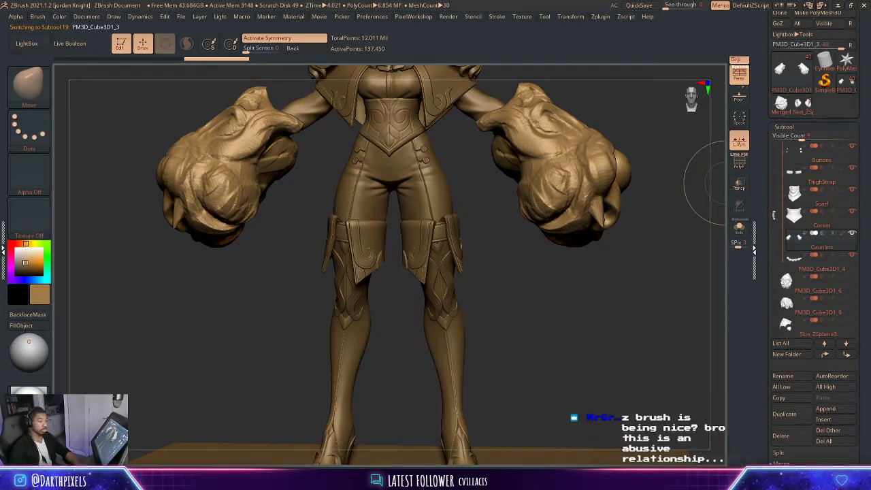
{"action": "left_click", "coordinate": [803, 262]}
{"action": "left_click_drag", "start_coordinate": [632, 132], "coordinate": [634, 302], "text": "alt"}
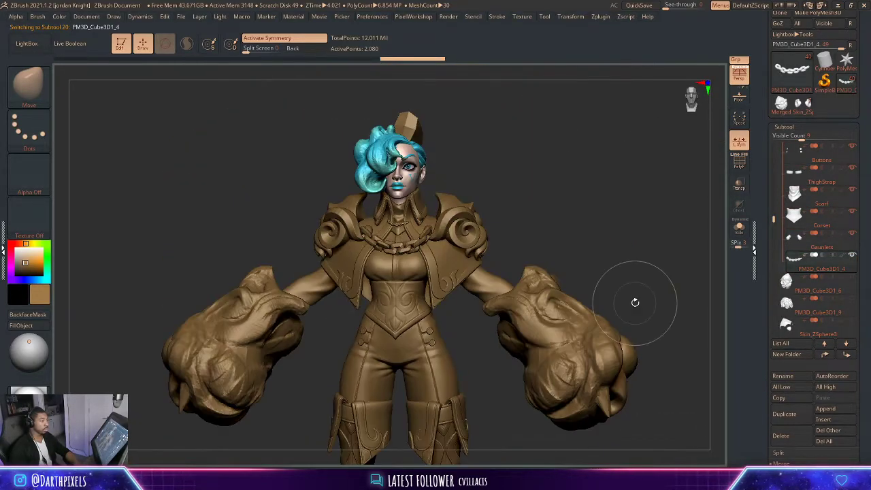
{"action": "left_click", "coordinate": [796, 377]}
{"action": "type", "text": "Chain"}
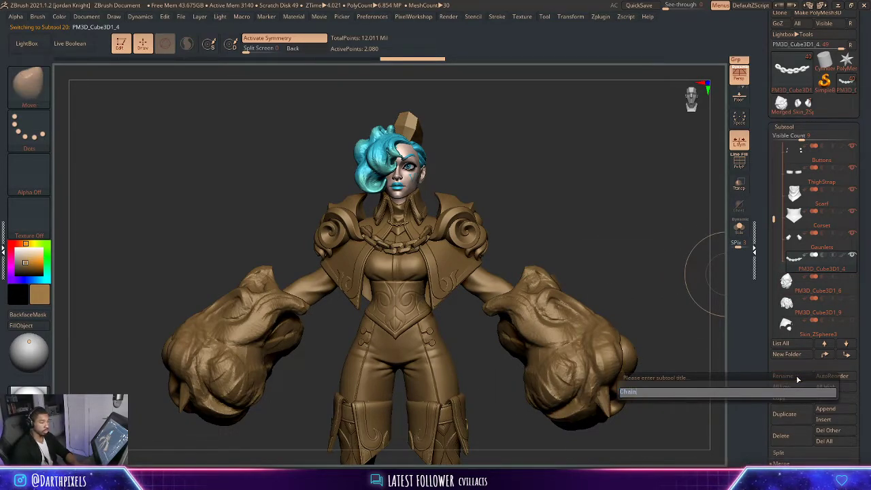
{"action": "key", "text": "Return"}
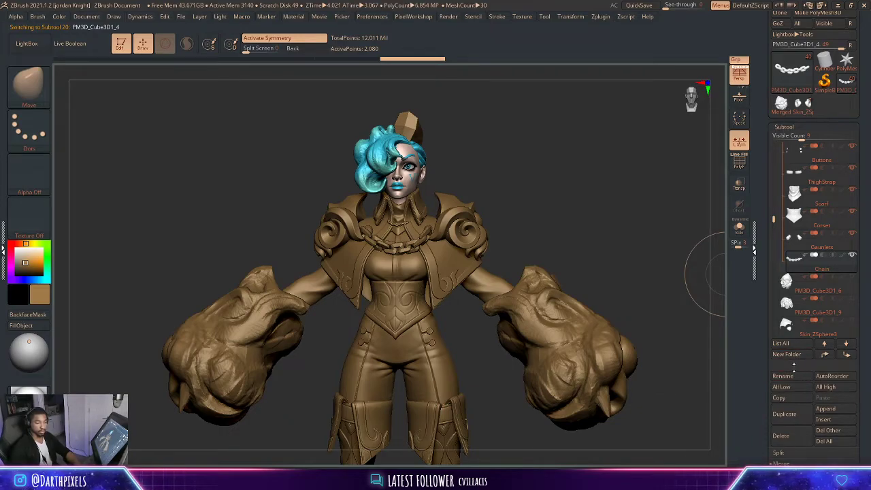
- Select the PM3D_Cube3D1_6 subtool, the ornamental mask piece over the chest, and permanently delete it
{"action": "left_click", "coordinate": [788, 289]}
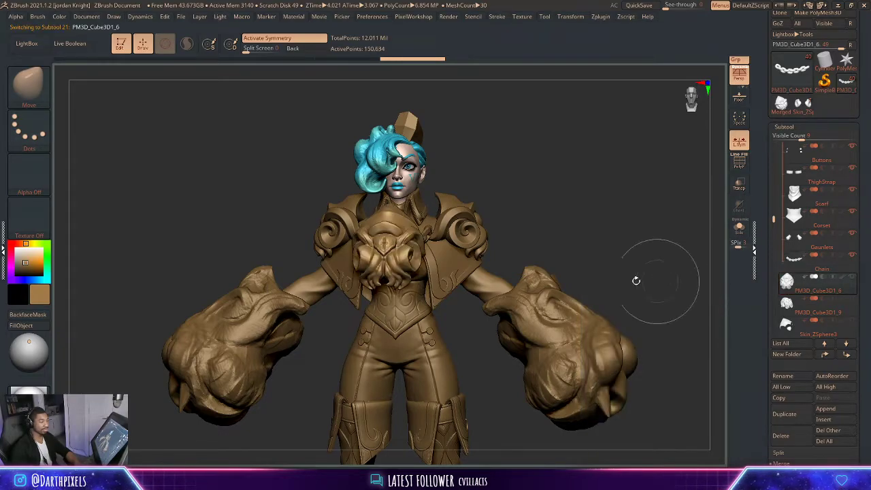
{"action": "left_click_drag", "start_coordinate": [632, 278], "coordinate": [665, 132], "text": "alt"}
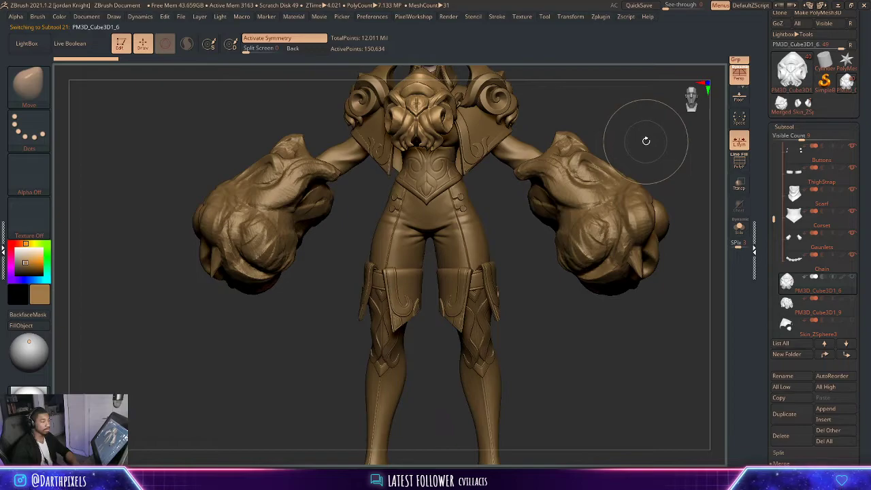
{"action": "left_click_drag", "start_coordinate": [621, 118], "coordinate": [598, 198], "text": "alt"}
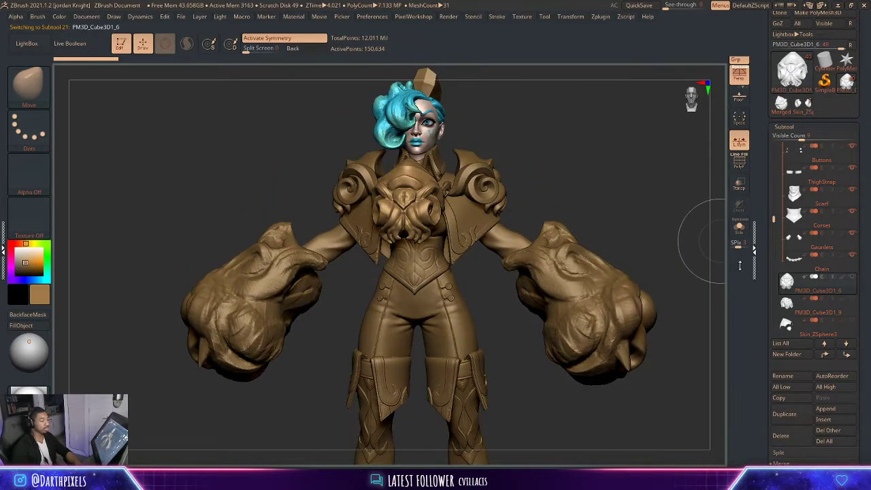
{"action": "mouse_move", "coordinate": [788, 281]}
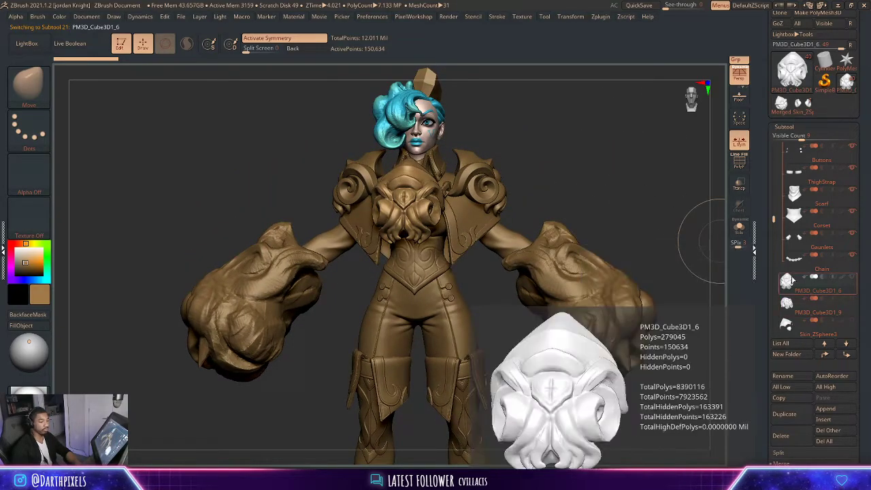
{"action": "left_click", "coordinate": [782, 436]}
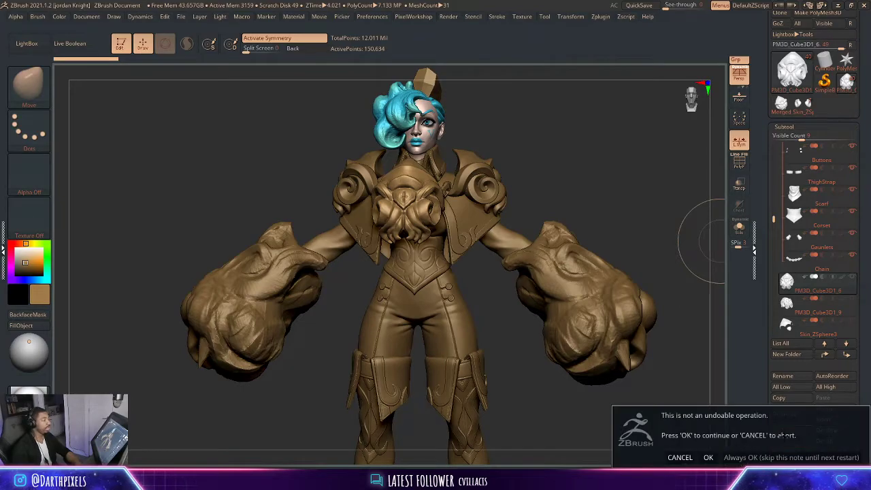
{"action": "left_click", "coordinate": [708, 457]}
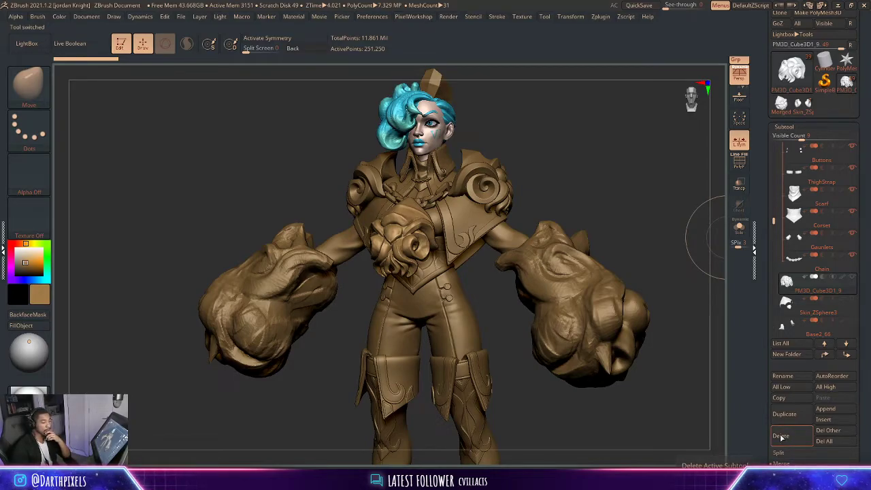
- Delete the PM3D_Cube3D1_9 and Skin_ZSphere3 subtools, the two leftover pieces in front of the chest
{"action": "left_click", "coordinate": [781, 436]}
{"action": "left_click", "coordinate": [708, 456]}
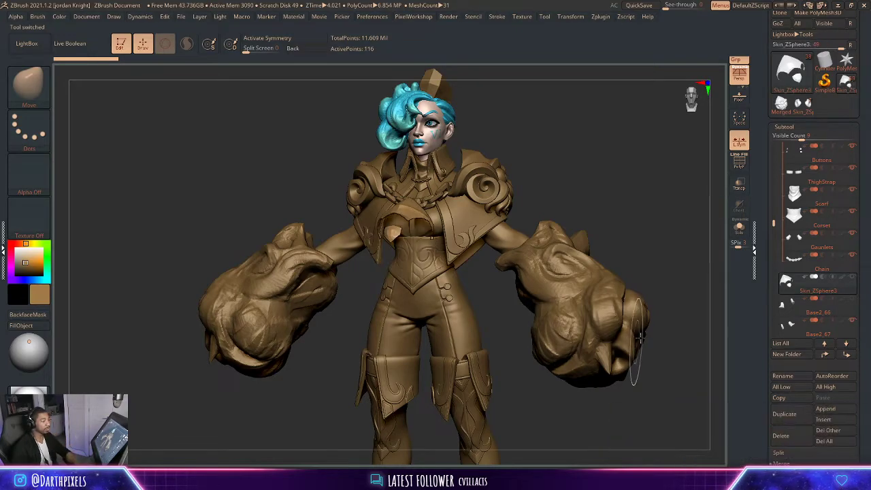
{"action": "mouse_move", "coordinate": [795, 291]}
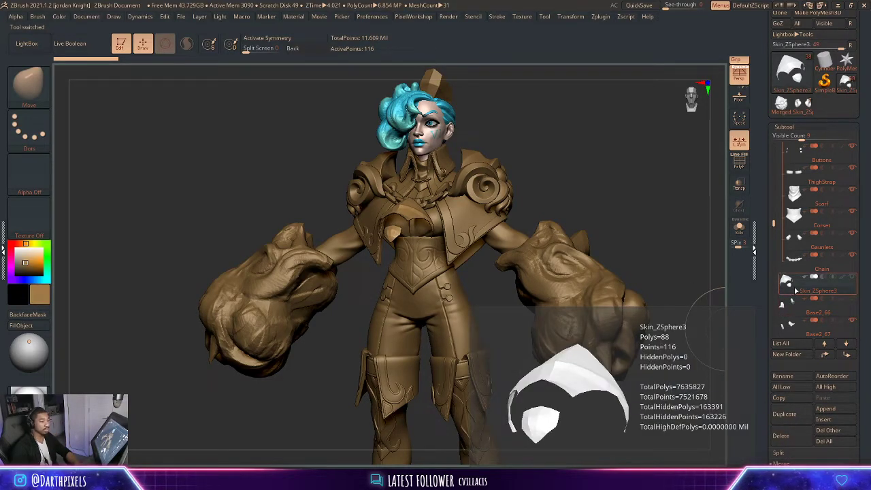
{"action": "left_click", "coordinate": [800, 441]}
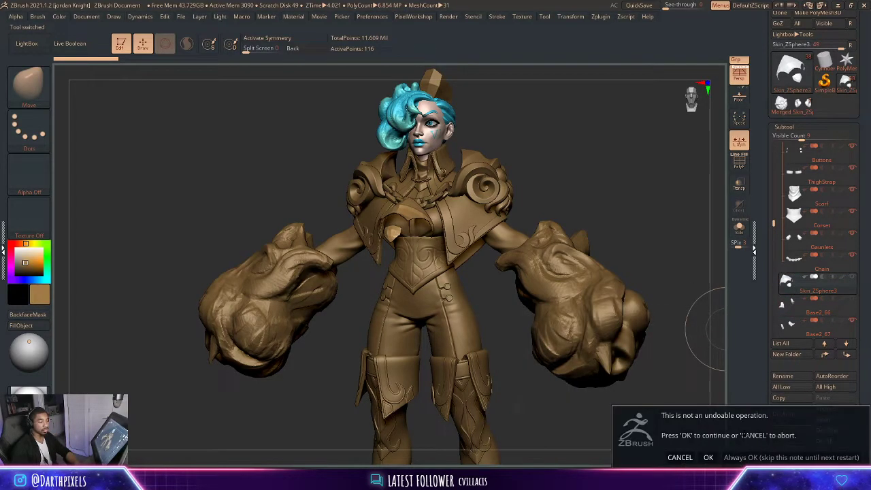
{"action": "left_click", "coordinate": [709, 459]}
- Inspect the Base2_66 subtool on the feet from the front and side to identify which shoe piece it is
{"action": "left_click_drag", "start_coordinate": [643, 251], "coordinate": [626, 80], "text": "alt"}
{"action": "right_click_drag", "start_coordinate": [628, 271], "coordinate": [602, 221], "text": "alt"}
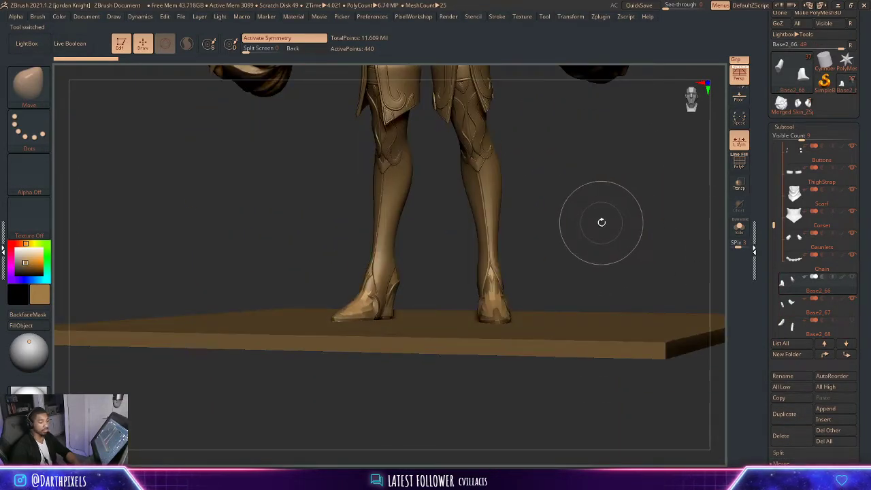
{"action": "mouse_move", "coordinate": [592, 245]}
{"action": "left_mouse_down"}
{"action": "mouse_move", "coordinate": [578, 269]}
{"action": "mouse_move", "coordinate": [556, 272]}
{"action": "mouse_move", "coordinate": [602, 281]}
{"action": "mouse_move", "coordinate": [585, 225]}
{"action": "mouse_move", "coordinate": [601, 235]}
{"action": "left_mouse_up"}
{"action": "mouse_move", "coordinate": [799, 293]}
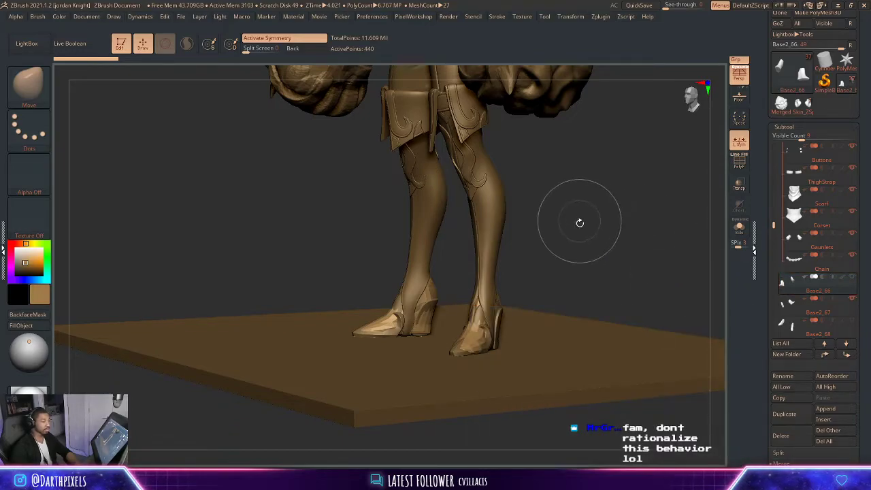
{"action": "left_click_drag", "start_coordinate": [578, 222], "coordinate": [649, 245]}
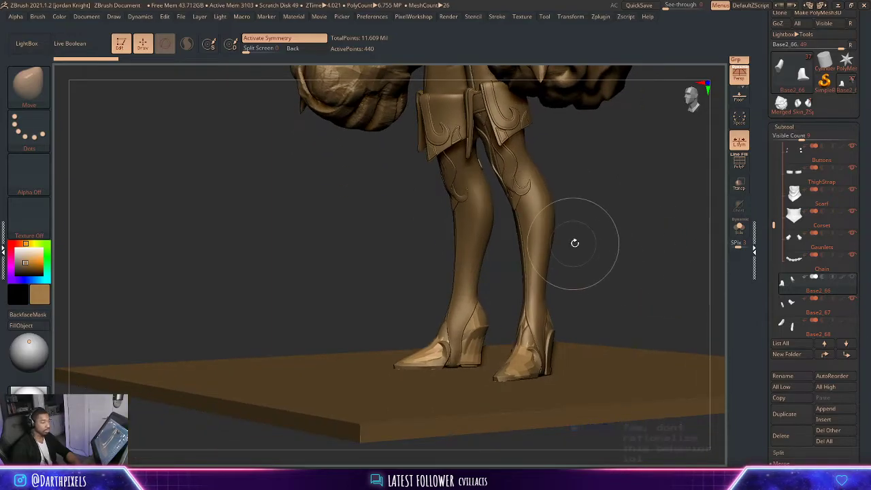
- Delete the Base2_66 subtool and rename the Base2_67 subtool as Shoes
{"action": "left_click", "coordinate": [794, 437]}
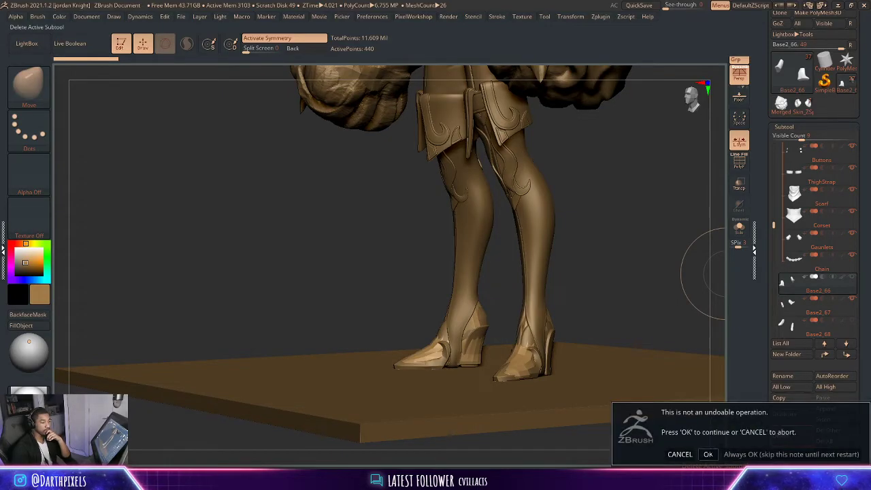
{"action": "left_click", "coordinate": [706, 453]}
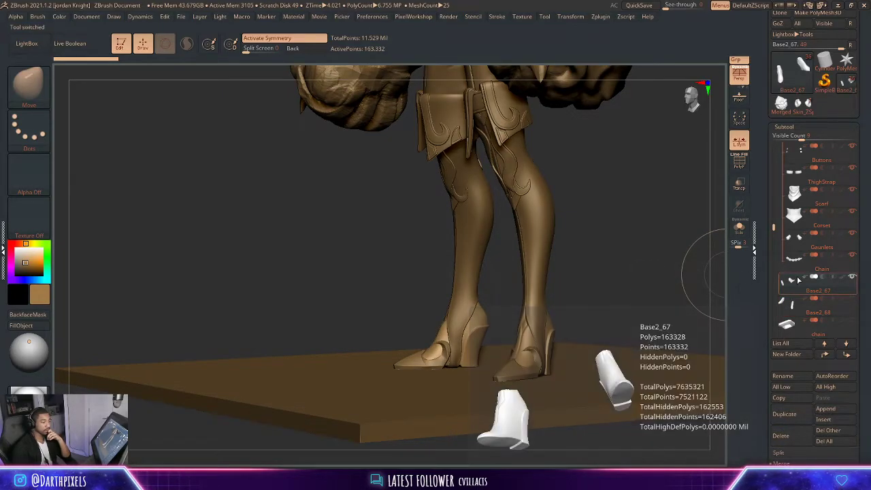
{"action": "left_click", "coordinate": [784, 375]}
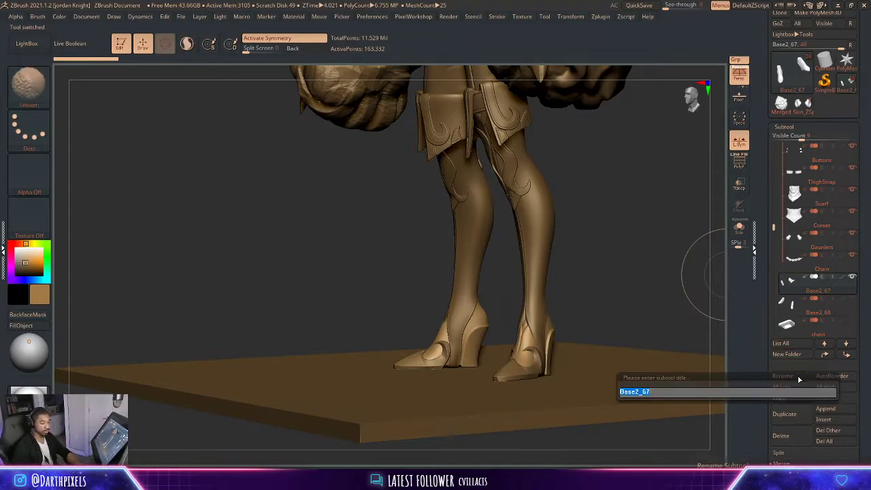
{"action": "type", "text": "S"}
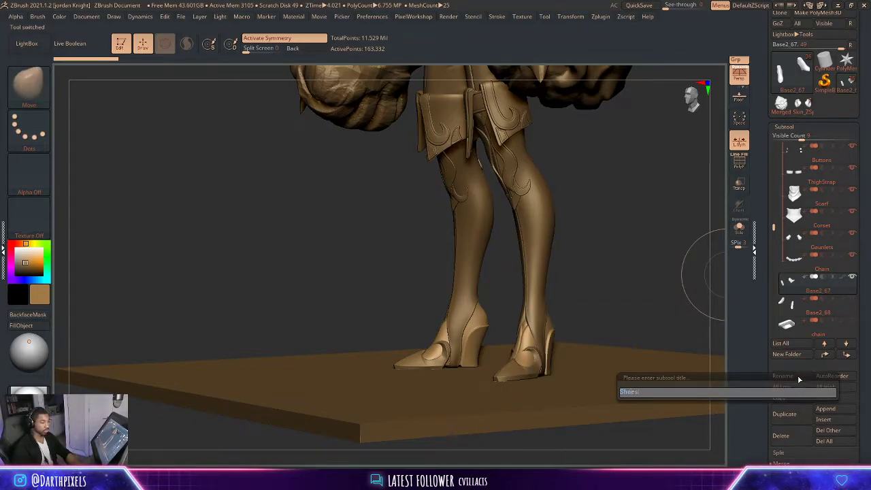
{"action": "type", "text": "hoes"}
{"action": "key", "text": "Return"}
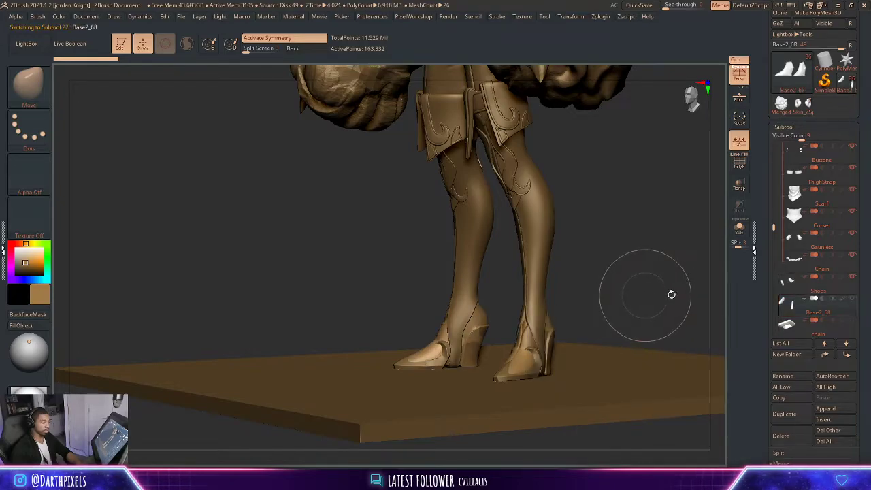
- Isolate Base2_68 with Solo to compare it with Shoes, then delete the Base2_68 subtool and show the full model again
{"action": "left_click", "coordinate": [824, 311]}
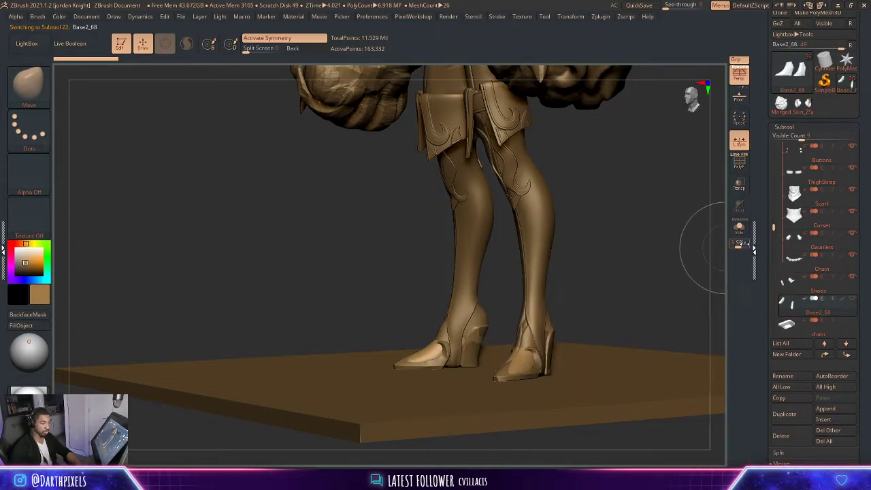
{"action": "left_click", "coordinate": [739, 230]}
{"action": "left_click_drag", "start_coordinate": [657, 243], "coordinate": [570, 120]}
{"action": "left_click_drag", "start_coordinate": [546, 161], "coordinate": [684, 230]}
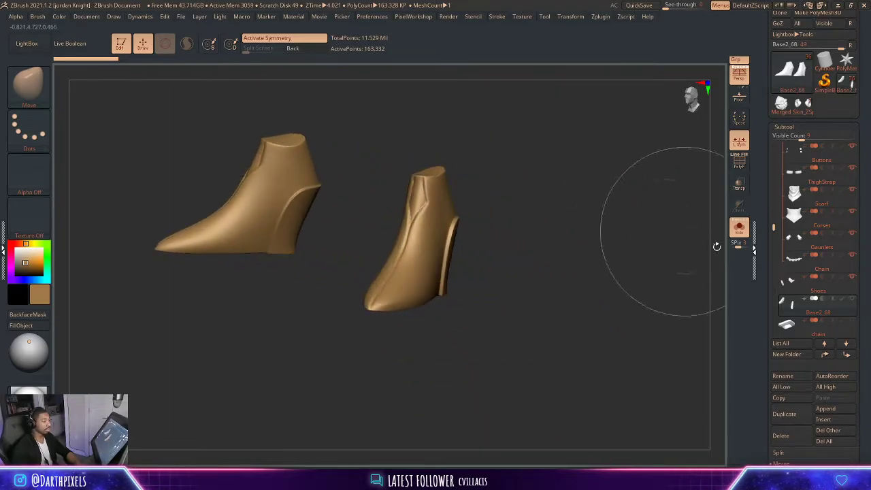
{"action": "left_click", "coordinate": [791, 292]}
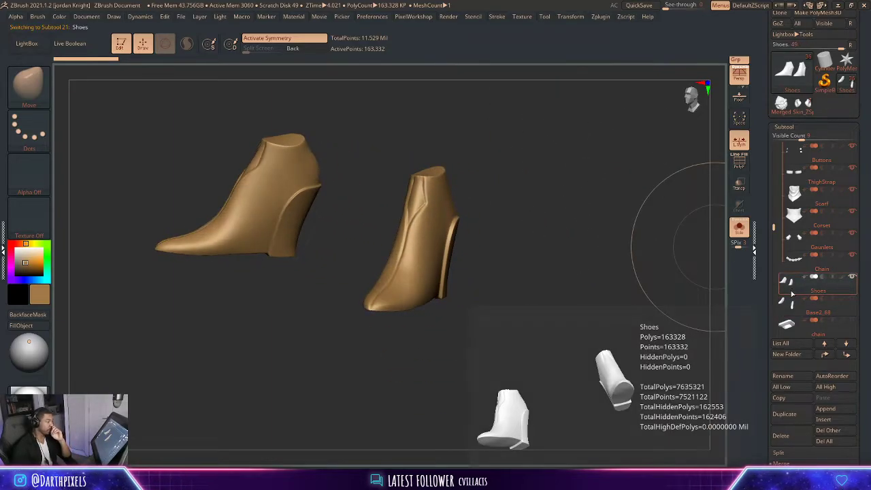
{"action": "left_click", "coordinate": [796, 313]}
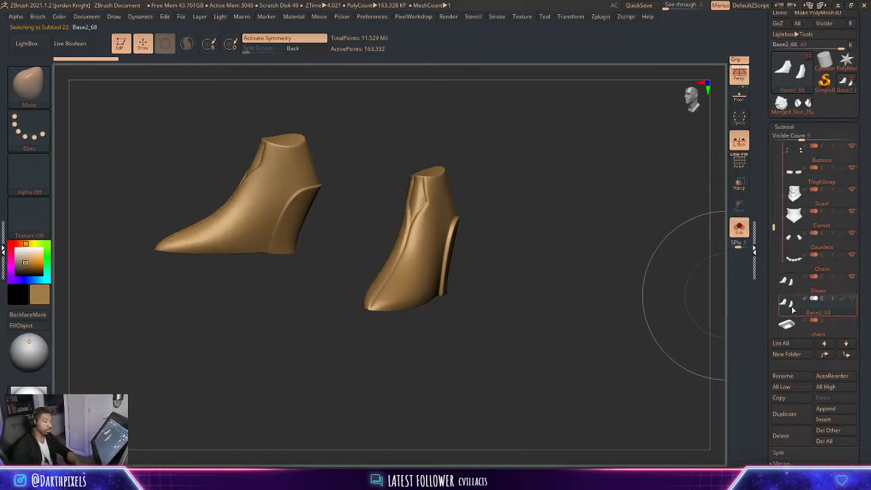
{"action": "left_click", "coordinate": [780, 436]}
{"action": "left_click", "coordinate": [708, 457]}
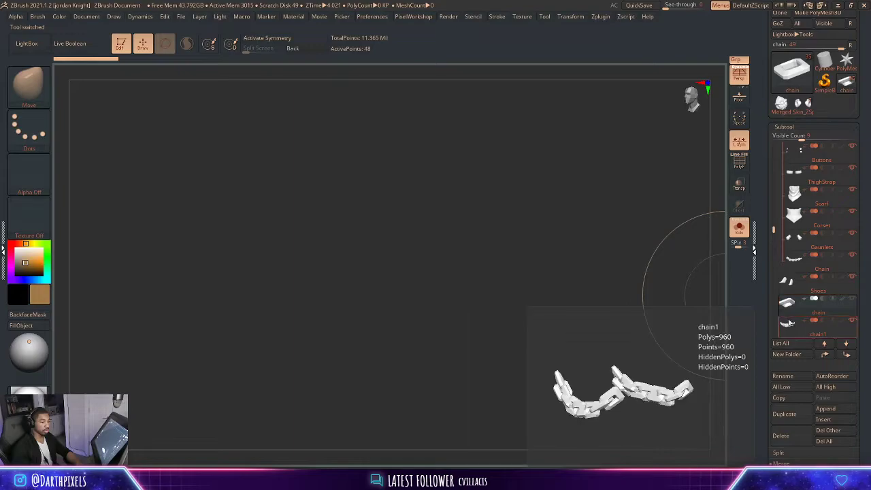
{"action": "left_click", "coordinate": [740, 230]}
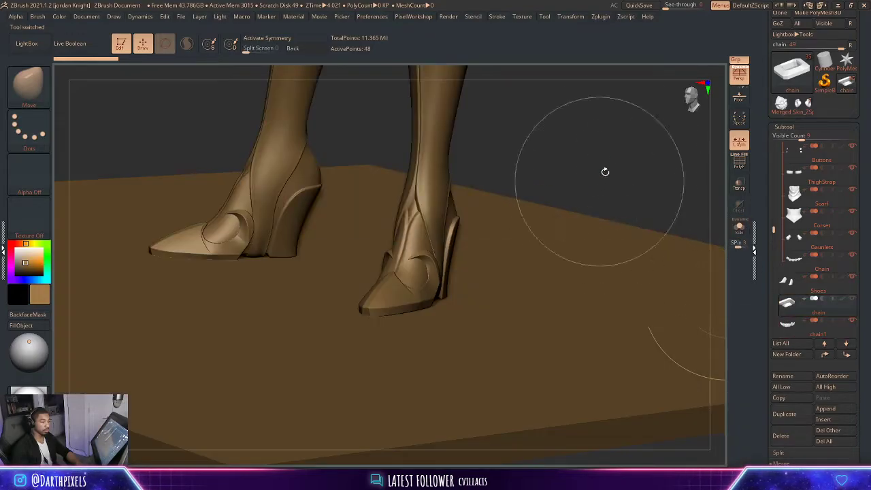
- Place the Shoes subtool inside the folder directly below Chain, keeping the lowercase chain and chain1 subtools outside
{"action": "left_click_drag", "start_coordinate": [605, 172], "coordinate": [599, 187]}
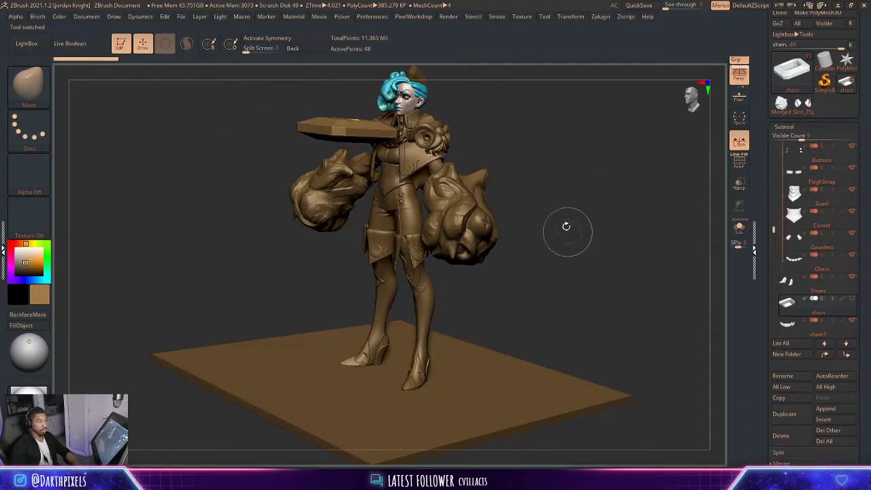
{"action": "mouse_move", "coordinate": [564, 227]}
{"action": "left_mouse_down", "text": "shift"}
{"action": "mouse_move", "coordinate": [561, 202]}
{"action": "mouse_move", "coordinate": [567, 231]}
{"action": "left_mouse_up", "text": "shift"}
{"action": "left_click", "coordinate": [793, 327]}
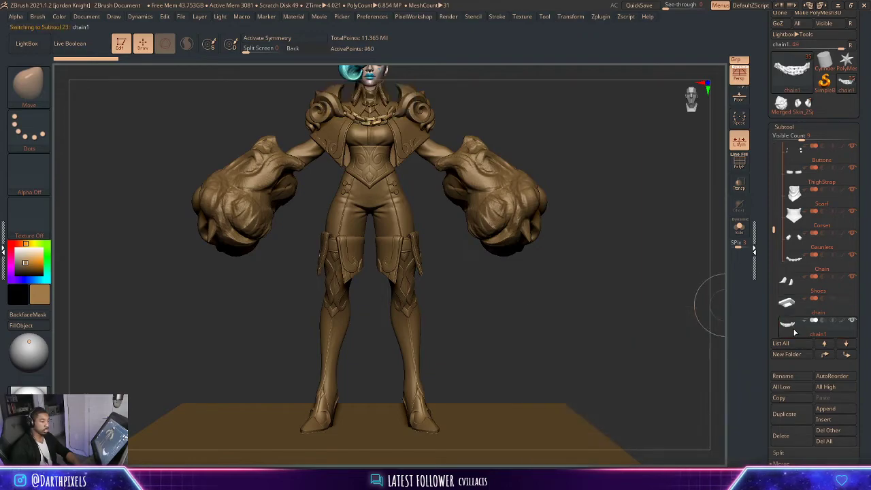
{"action": "left_click", "coordinate": [816, 289]}
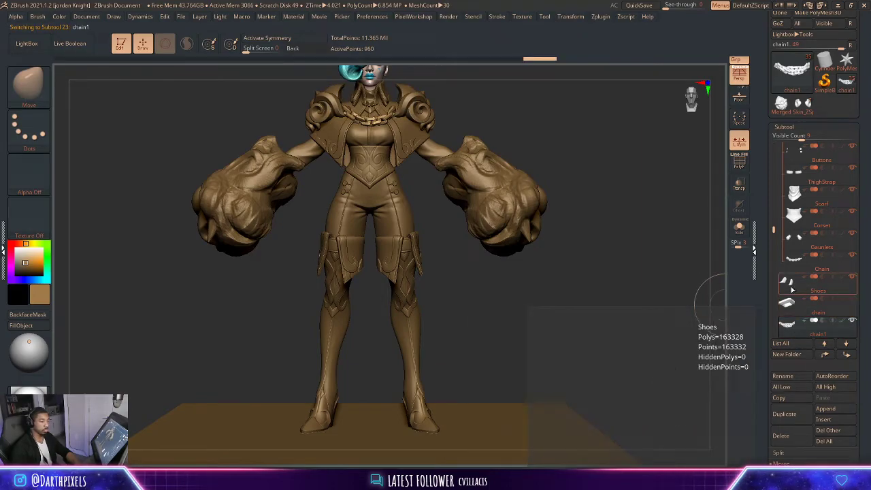
{"action": "left_click", "coordinate": [801, 331]}
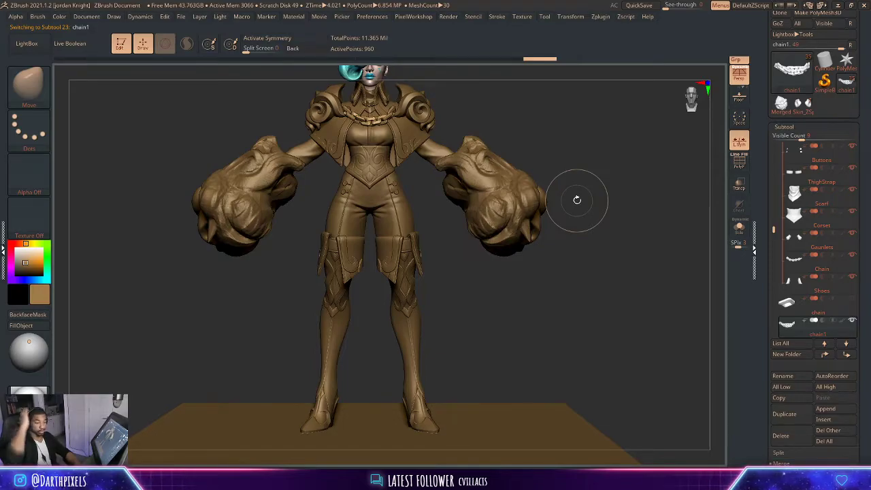
- Move the Leg_collar_puff subtool up past chain1 and chain into the folder, directly below Shoes
{"action": "mouse_move", "coordinate": [577, 199]}
{"action": "left_mouse_down"}
{"action": "mouse_move", "coordinate": [599, 243]}
{"action": "mouse_move", "coordinate": [583, 301]}
{"action": "mouse_move", "coordinate": [589, 266]}
{"action": "mouse_move", "coordinate": [579, 240]}
{"action": "mouse_move", "coordinate": [608, 220]}
{"action": "mouse_move", "coordinate": [569, 175]}
{"action": "mouse_move", "coordinate": [612, 210]}
{"action": "left_mouse_up"}
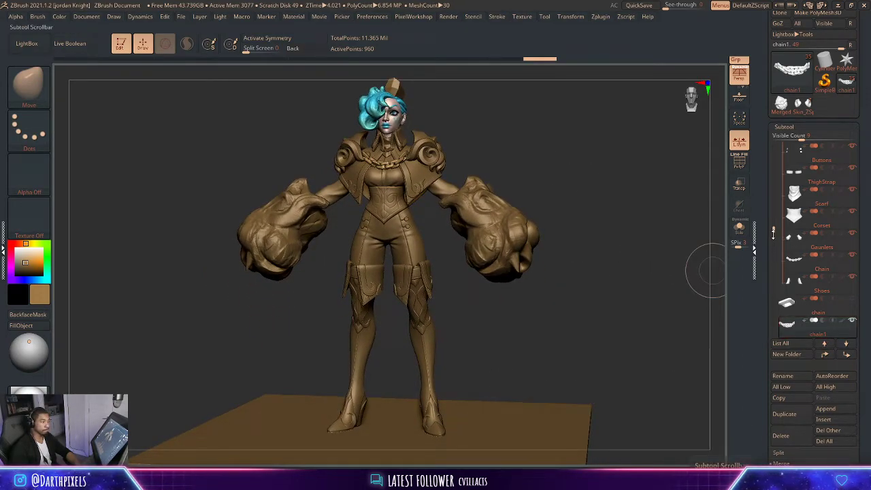
{"action": "left_click_drag", "start_coordinate": [613, 207], "coordinate": [512, 202]}
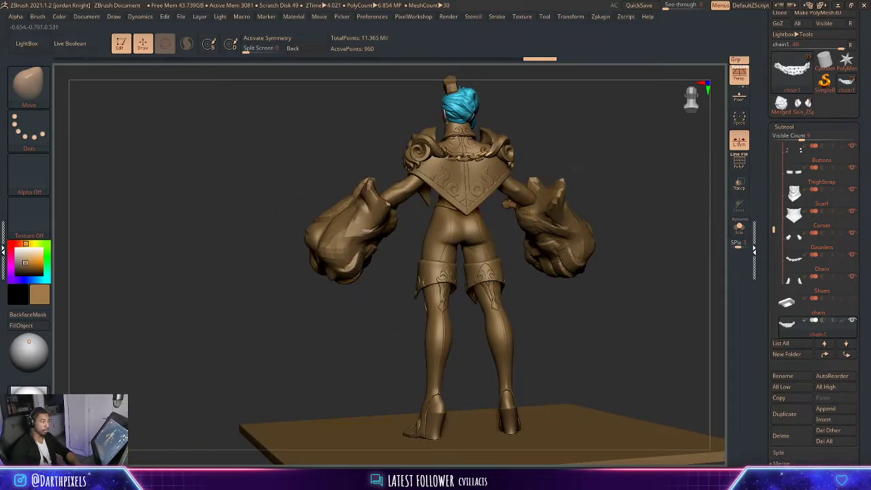
{"action": "left_click_drag", "start_coordinate": [575, 169], "coordinate": [673, 172], "text": "shift"}
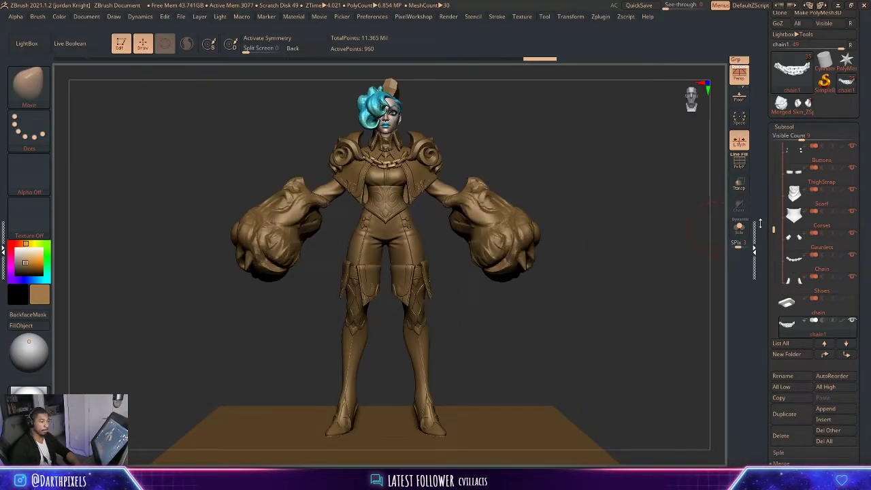
{"action": "scroll", "coordinate": [771, 231], "scroll_direction": "down", "scroll_amount": 2}
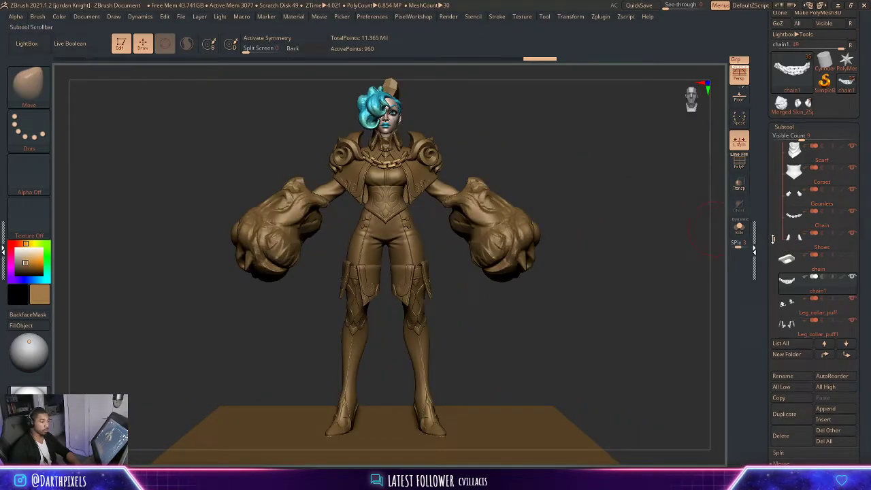
{"action": "left_click", "coordinate": [811, 307]}
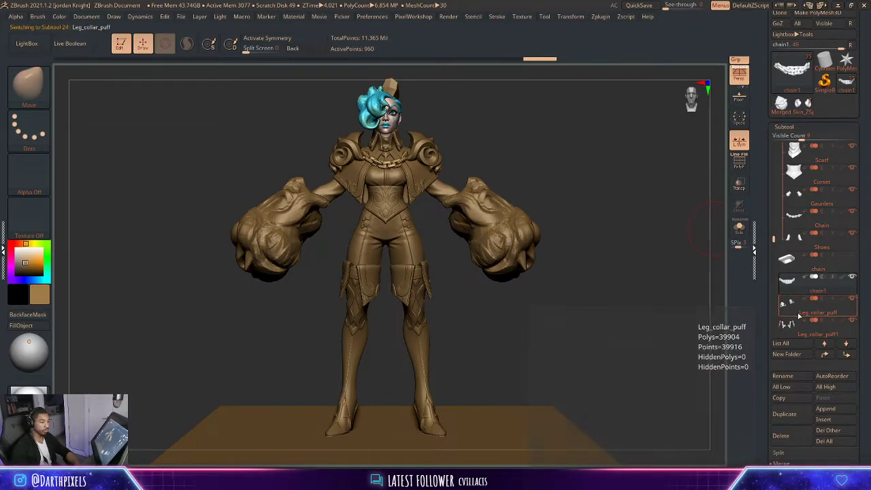
{"action": "left_click", "coordinate": [825, 355]}
{"action": "left_click", "coordinate": [825, 355]}
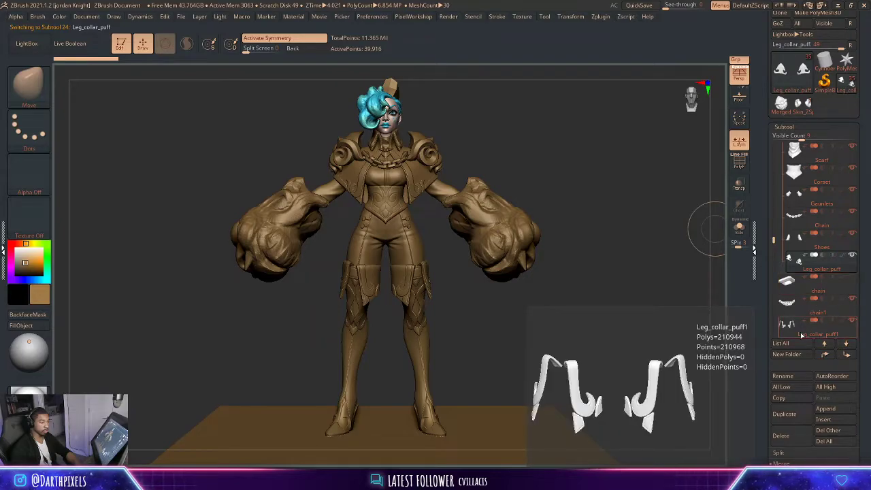
- Move Leg_collar_puff1 into the folder below Leg_collar_puff and rename it Leg_collar_puff_B
{"action": "left_click", "coordinate": [802, 332]}
{"action": "left_click", "coordinate": [824, 354]}
{"action": "left_click", "coordinate": [825, 353]}
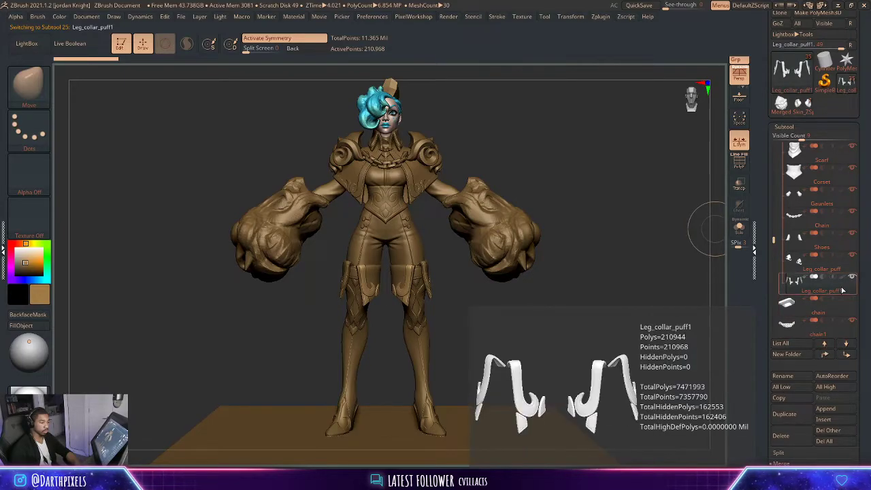
{"action": "left_click", "coordinate": [801, 376]}
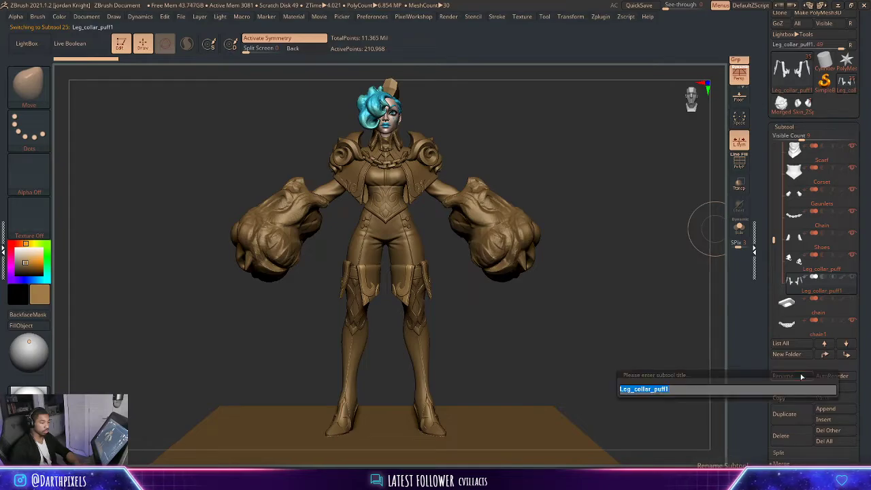
{"action": "type", "text": "Leg_collar_puff_B"}
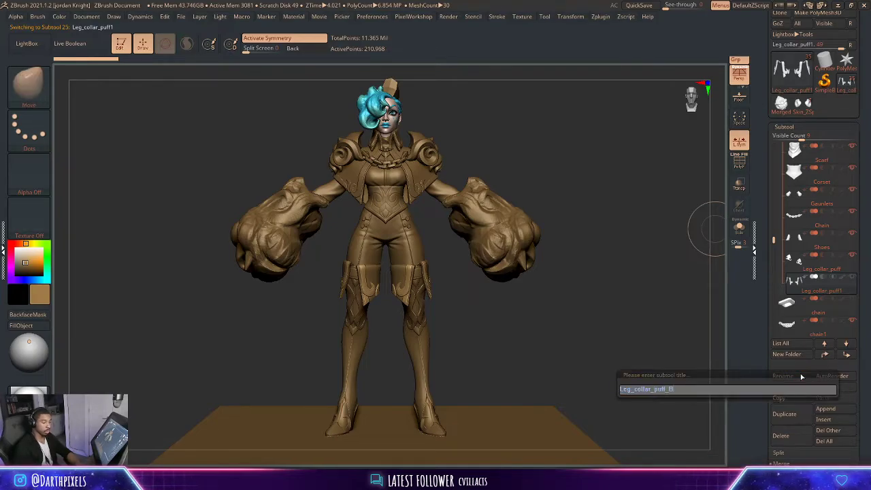
{"action": "key", "text": "Return"}
- Move the Leg_puff subtool into the folder below Leg_collar_puff_B and rename it Leg_puff_A
{"action": "left_click_drag", "start_coordinate": [774, 239], "coordinate": [775, 247]}
{"action": "left_click", "coordinate": [789, 301]}
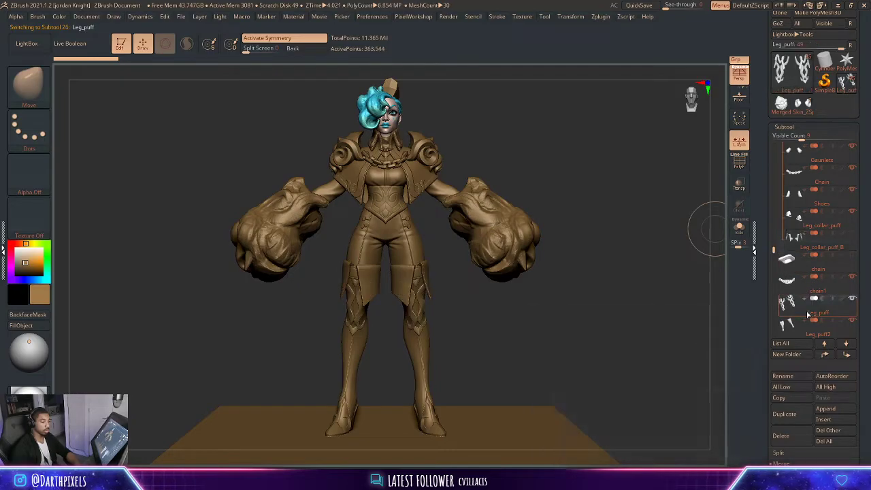
{"action": "left_click", "coordinate": [826, 356]}
{"action": "left_click", "coordinate": [826, 356]}
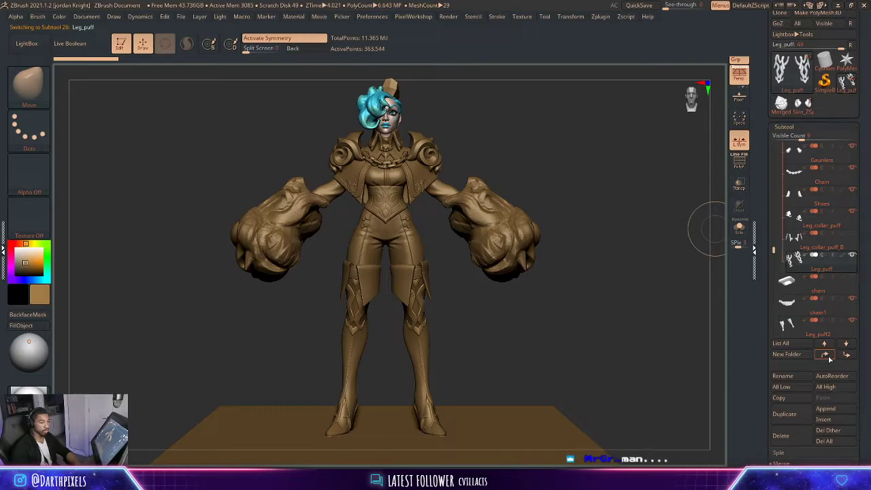
{"action": "mouse_move", "coordinate": [806, 334]}
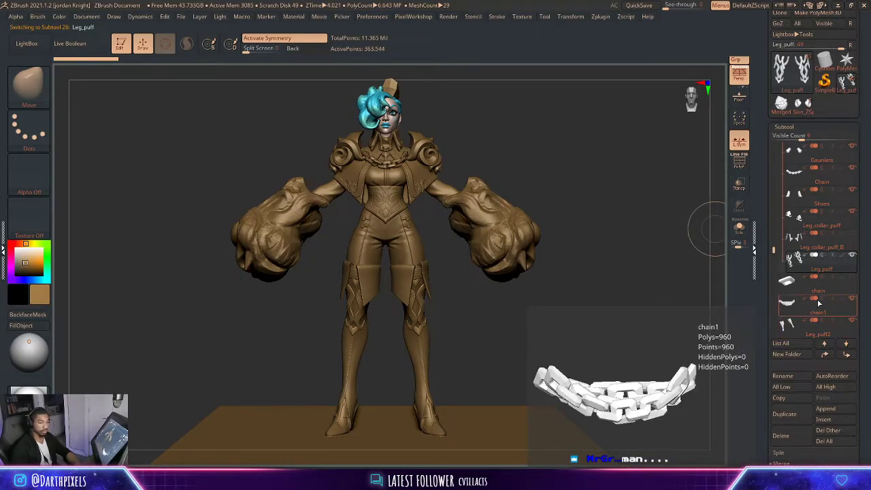
{"action": "left_click", "coordinate": [805, 377]}
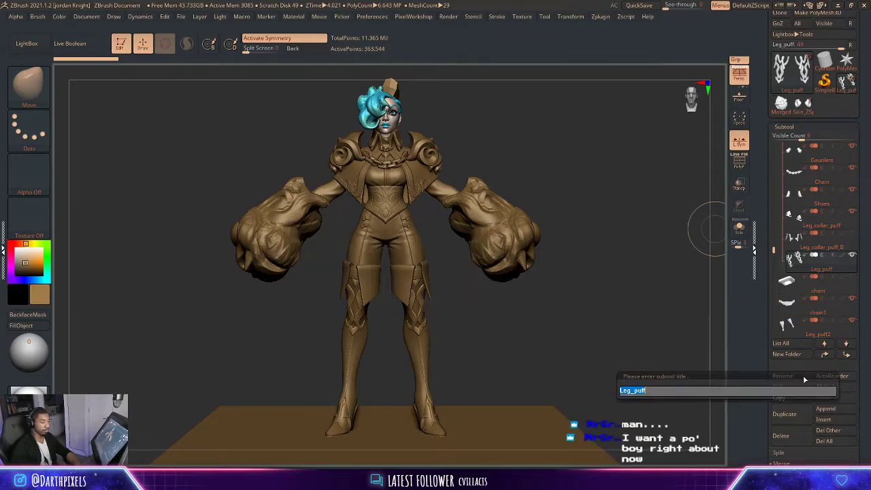
{"action": "type", "text": "_A"}
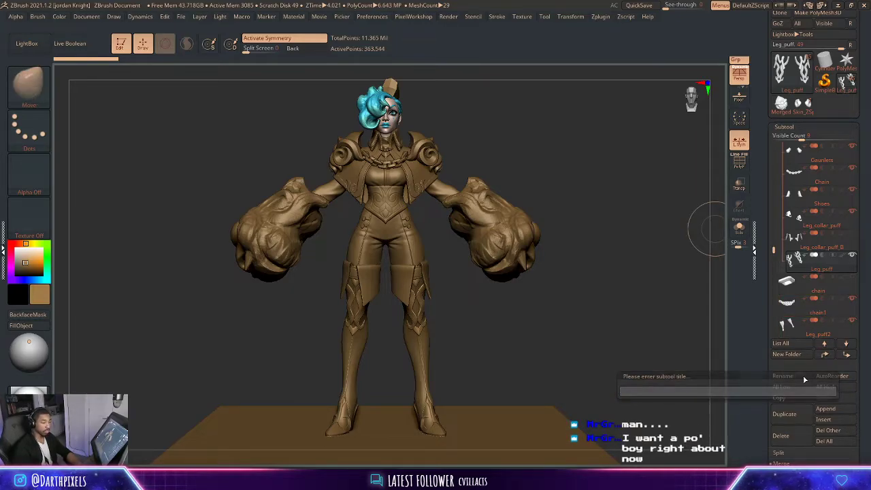
{"action": "key", "text": "Return"}
- Move the Leg_puff2 subtool into the folder below Leg_puff_A and rename it Leg_puff_B
{"action": "mouse_move", "coordinate": [808, 307]}
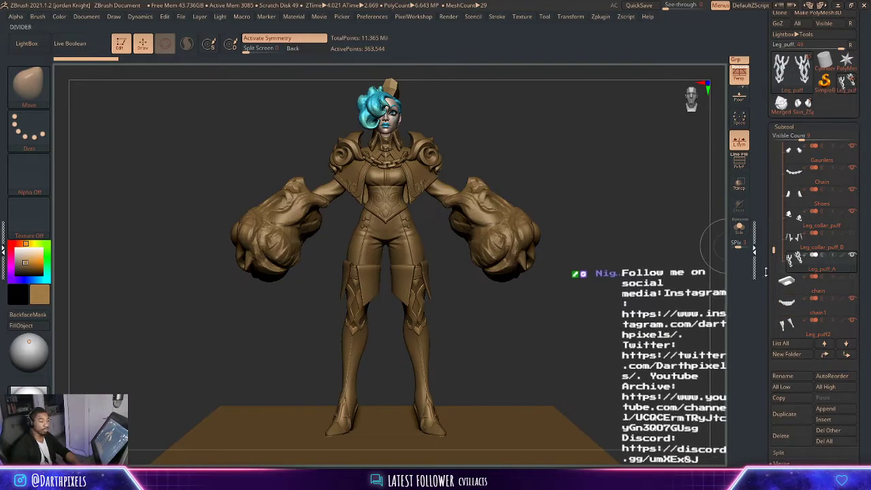
{"action": "left_click", "coordinate": [802, 333]}
{"action": "left_click", "coordinate": [825, 355]}
{"action": "left_click", "coordinate": [825, 355]}
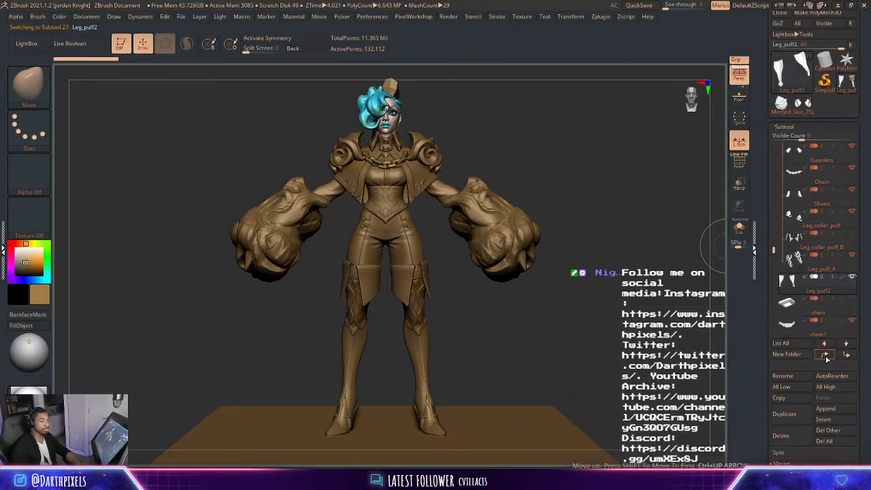
{"action": "left_click", "coordinate": [799, 378]}
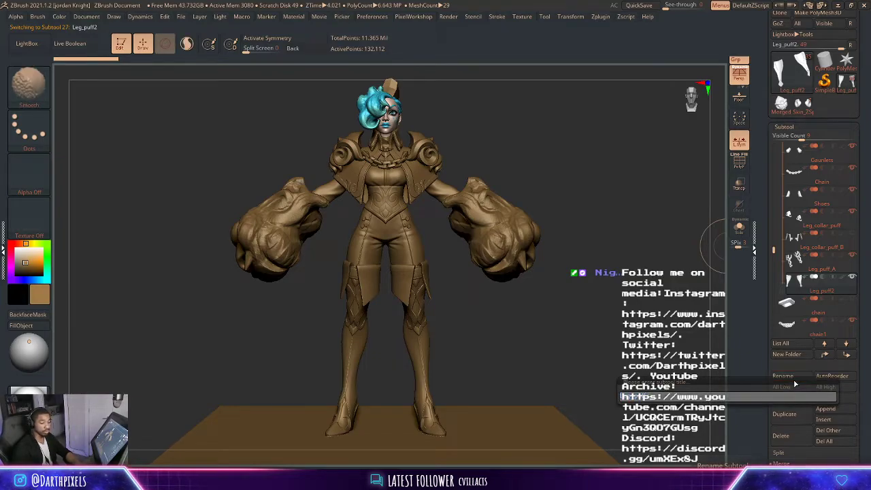
{"action": "type", "text": "Leg_puff_B"}
{"action": "key", "text": "Return"}
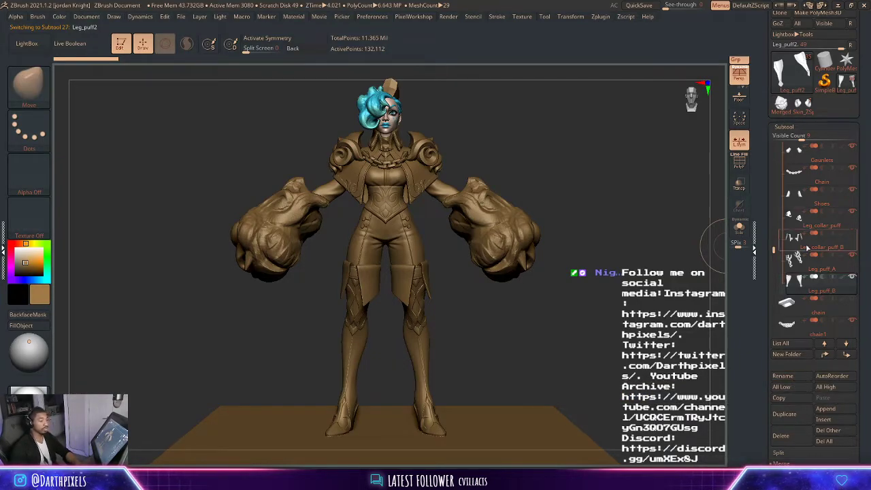
- Delete the shawl_puff subtool listed below chain1 and accept that the deletion cannot be undone
{"action": "left_click_drag", "start_coordinate": [772, 251], "coordinate": [773, 261]}
{"action": "mouse_move", "coordinate": [798, 292]}
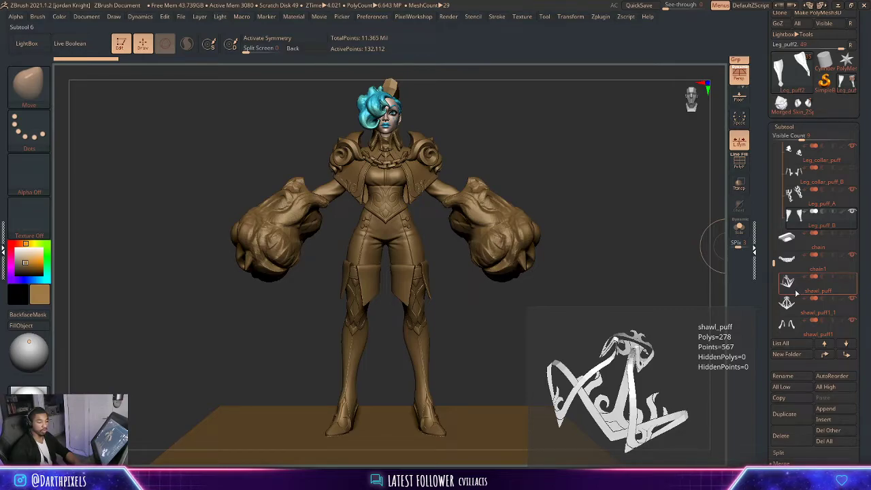
{"action": "left_click", "coordinate": [799, 291]}
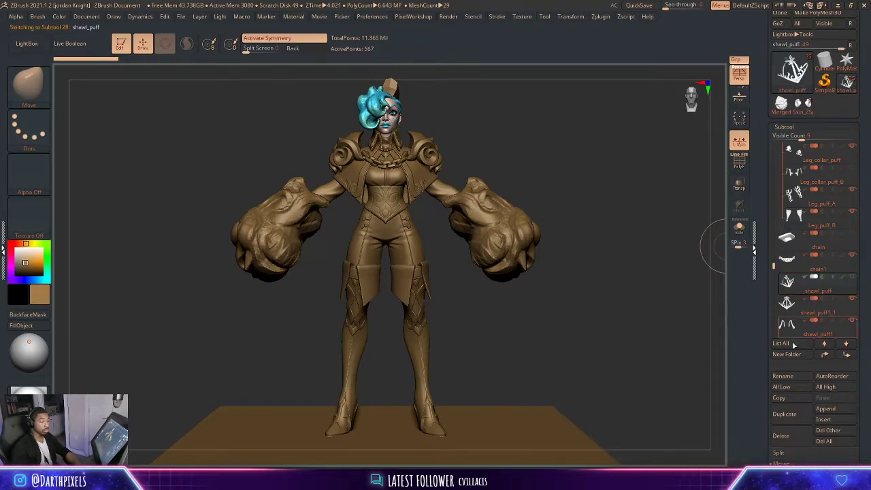
{"action": "left_click", "coordinate": [780, 435]}
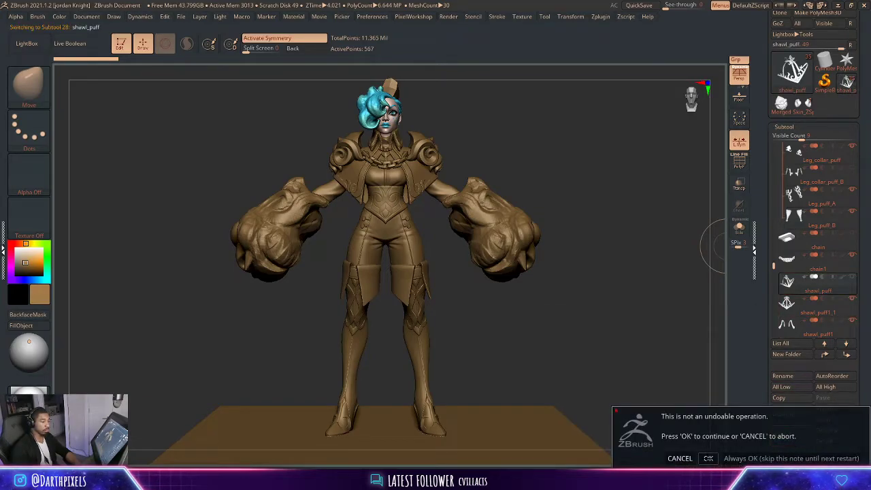
{"action": "left_click", "coordinate": [708, 458]}
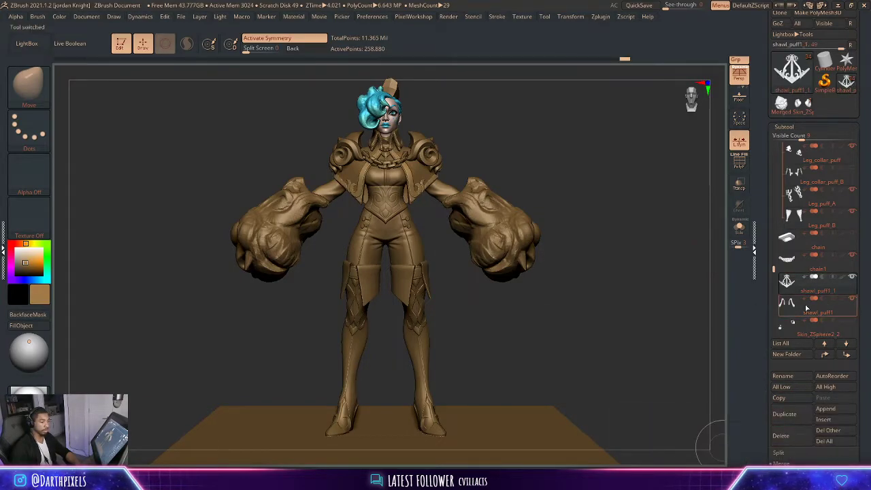
- Rename the shawl_puff1_1 subtool as shawl_puff_A
{"action": "left_click_drag", "start_coordinate": [563, 177], "coordinate": [589, 201], "text": "alt"}
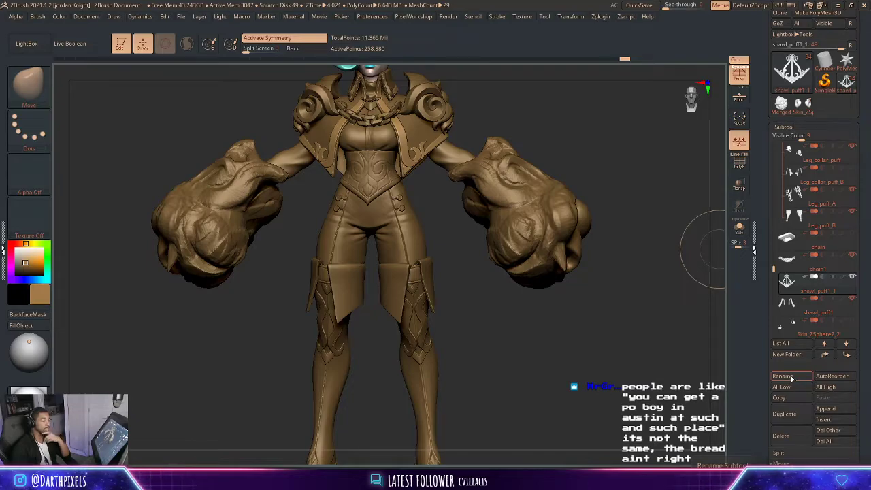
{"action": "left_click", "coordinate": [790, 376]}
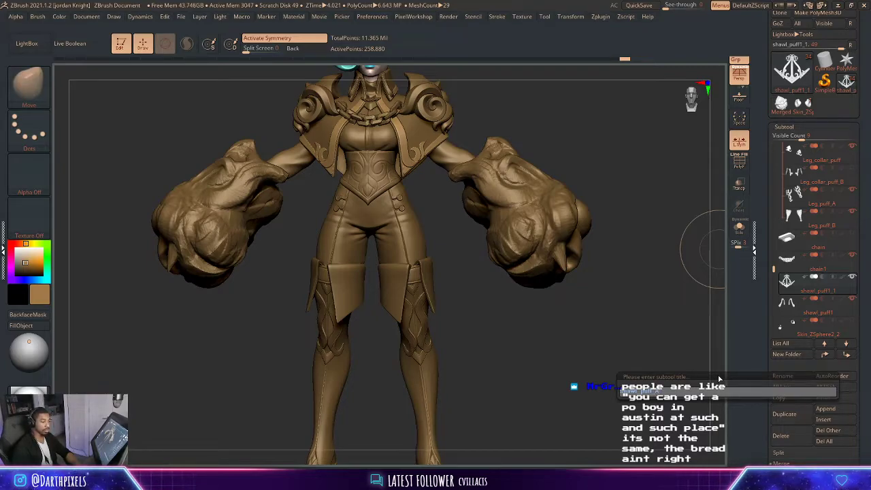
{"action": "key", "text": "Return"}
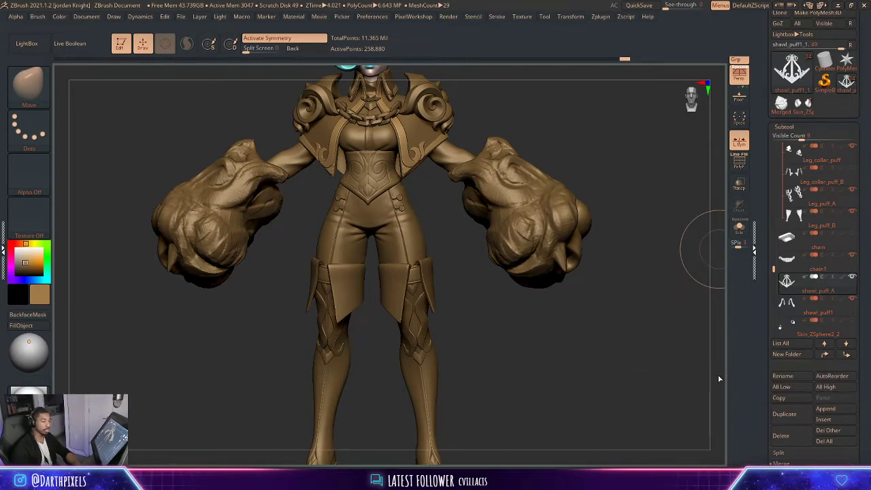
- Rename the shawl_puff1 subtool as shawl_puff_B
{"action": "left_click", "coordinate": [806, 311]}
{"action": "left_click", "coordinate": [800, 378]}
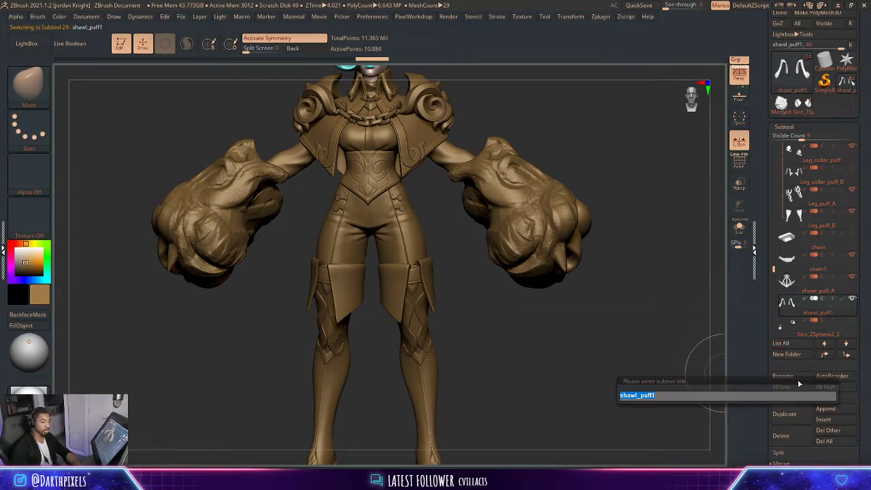
{"action": "key", "text": "Right"}
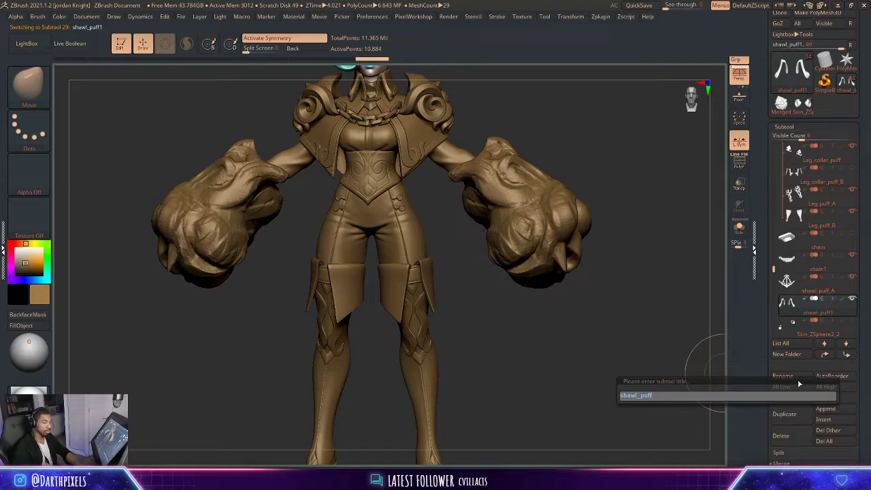
{"action": "type", "text": "_B"}
{"action": "key", "text": "Return"}
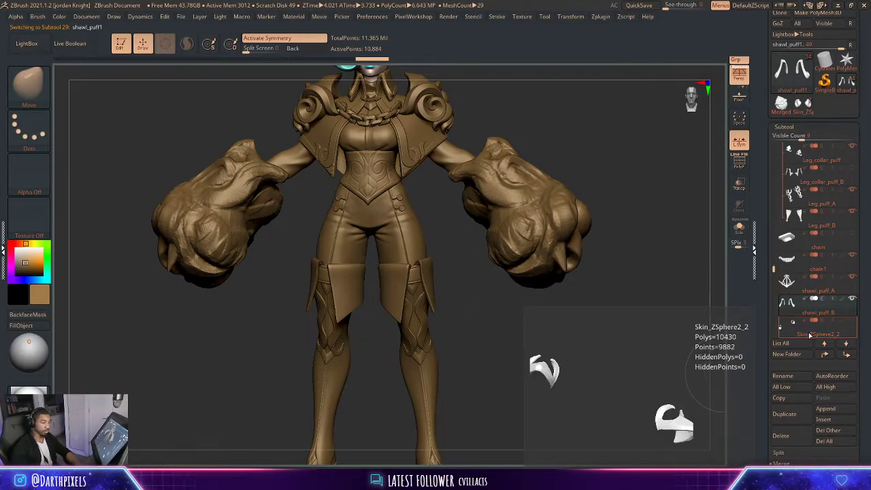
- Delete the Skin_ZSphere2_2 shoe mesh from the subtool list and accept that the deletion cannot be undone
{"action": "left_click", "coordinate": [810, 335]}
{"action": "left_click_drag", "start_coordinate": [573, 378], "coordinate": [581, 285], "text": "alt"}
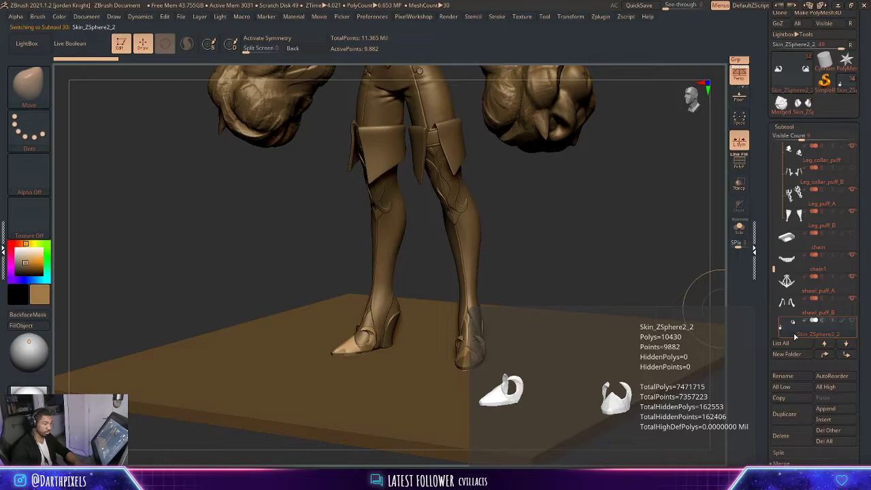
{"action": "left_click", "coordinate": [780, 435]}
{"action": "left_click", "coordinate": [708, 459]}
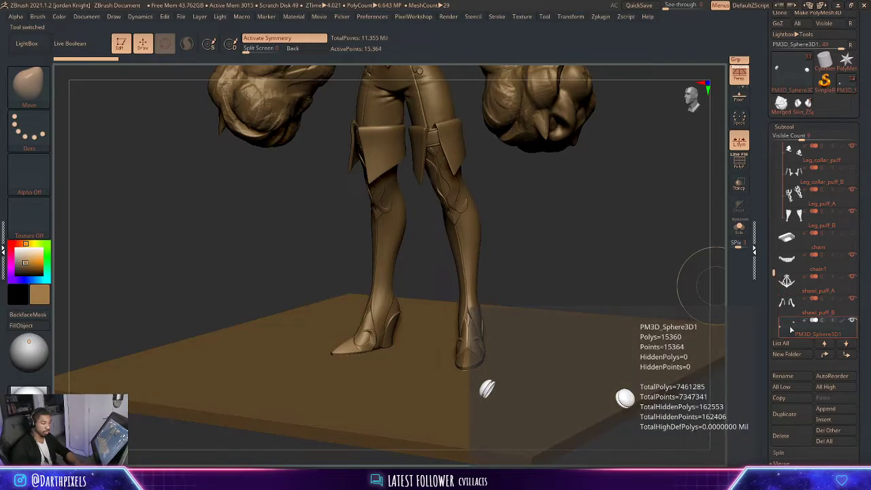
- Rename the PM3D_Sphere3D1 subtool as Button_b
{"action": "left_click_drag", "start_coordinate": [657, 207], "coordinate": [701, 302]}
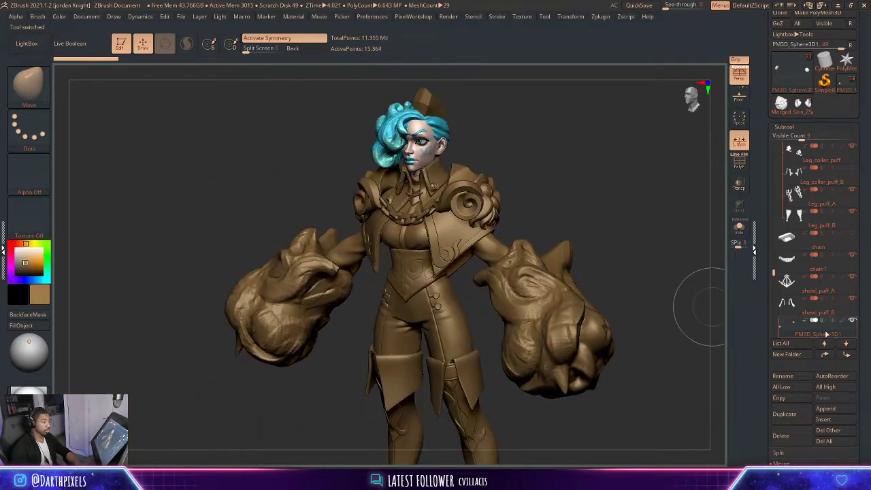
{"action": "left_click", "coordinate": [796, 380]}
{"action": "type", "text": "Bul"}
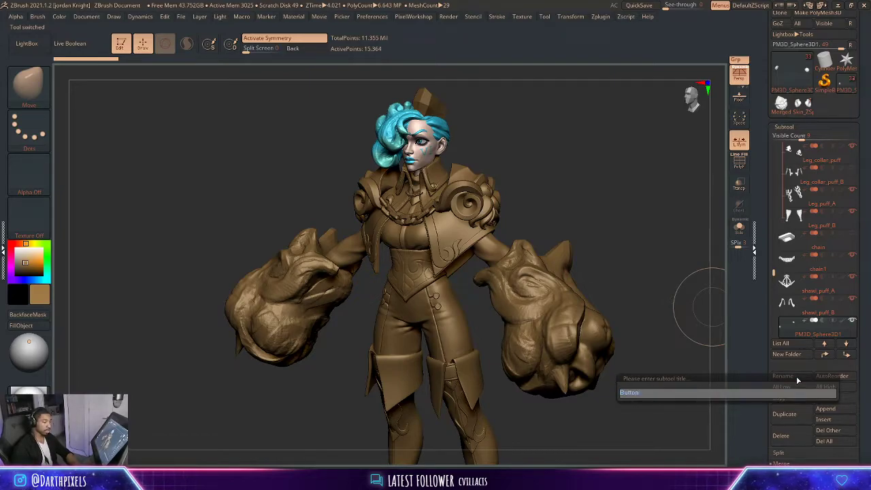
{"action": "type", "text": "ton_b"}
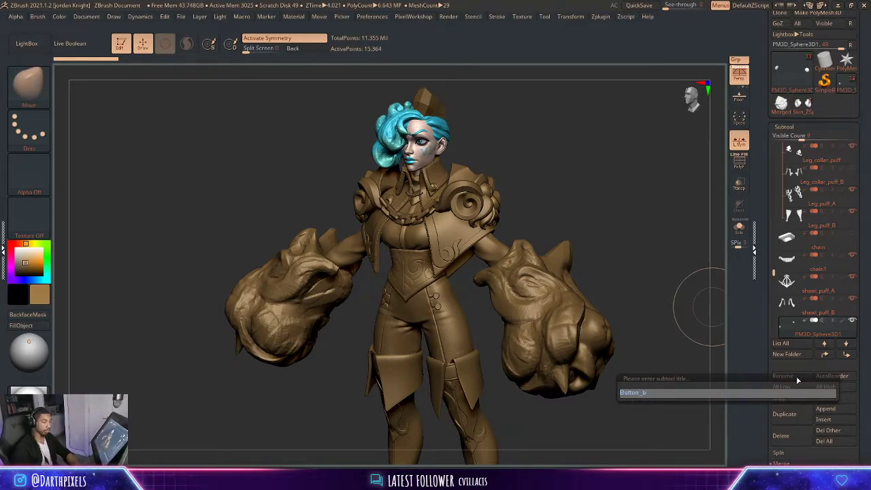
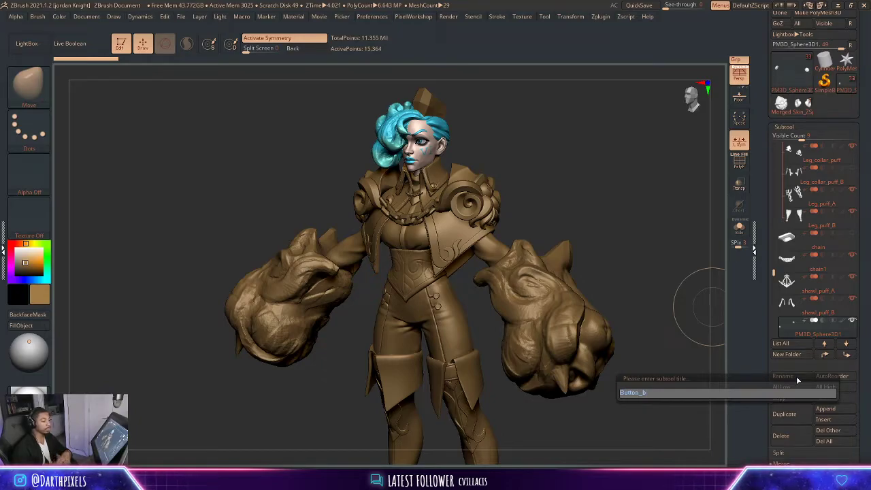
{"action": "key", "text": "Return"}
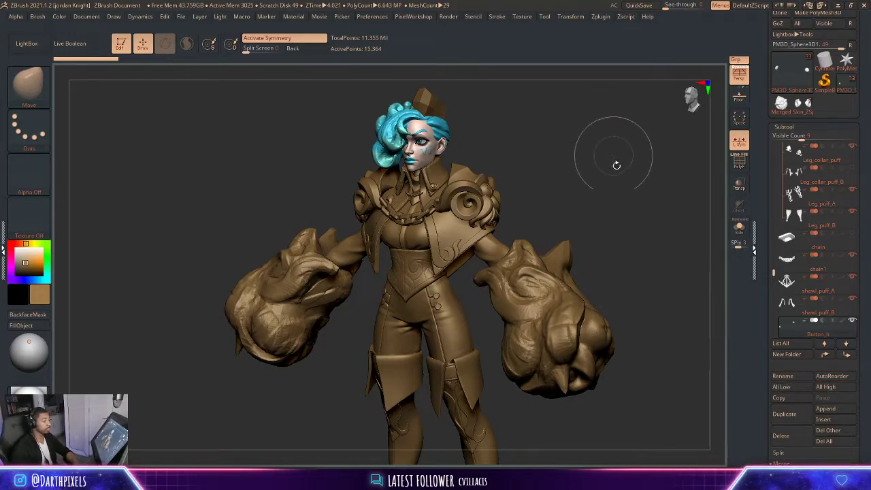
- Move the shawl_puff_A subtool up past chain1 and chain into the folder, directly below Leg_puff_B
{"action": "left_click_drag", "start_coordinate": [616, 165], "coordinate": [625, 177], "text": "shift"}
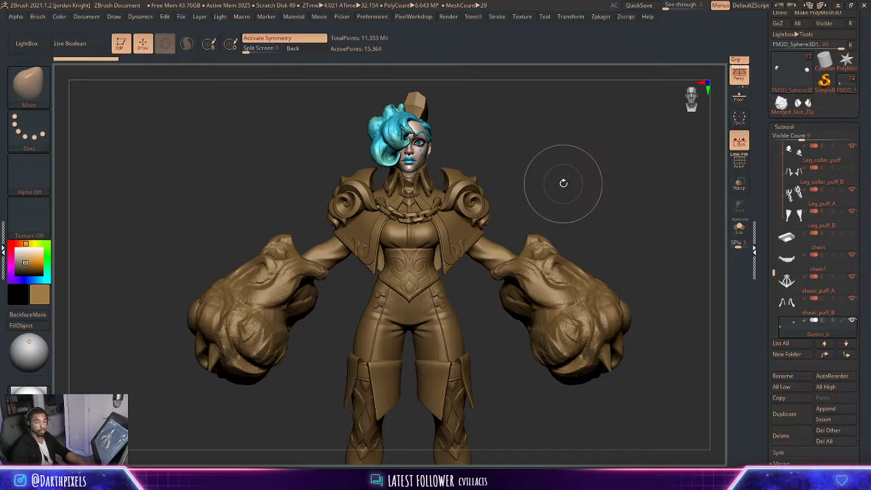
{"action": "left_click_drag", "start_coordinate": [563, 188], "coordinate": [567, 132]}
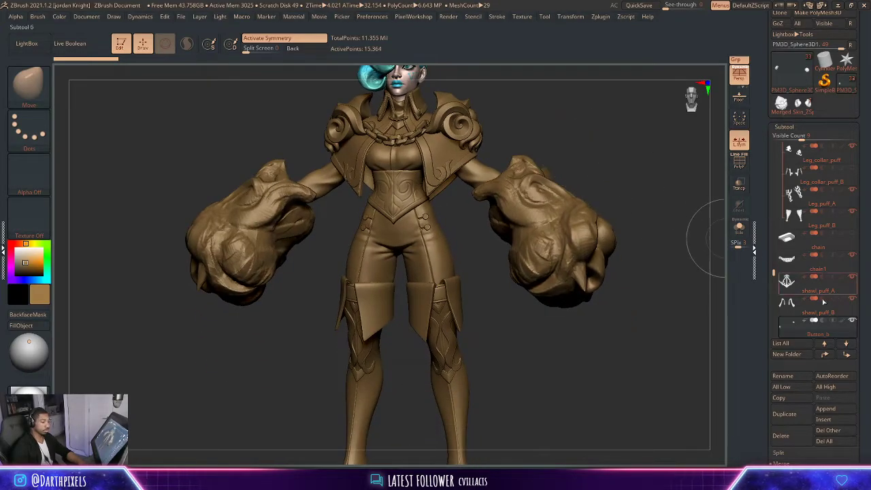
{"action": "left_click", "coordinate": [793, 272]}
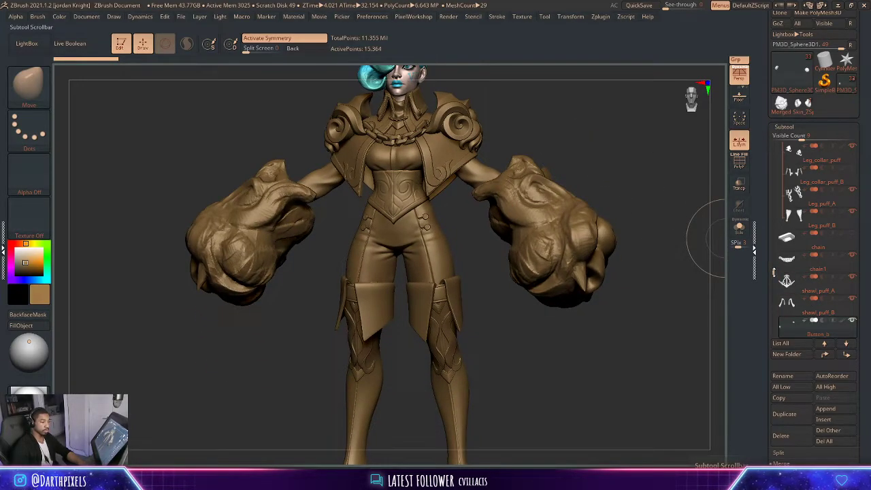
{"action": "left_click", "coordinate": [801, 291]}
{"action": "left_click", "coordinate": [827, 355]}
{"action": "left_click", "coordinate": [828, 356]}
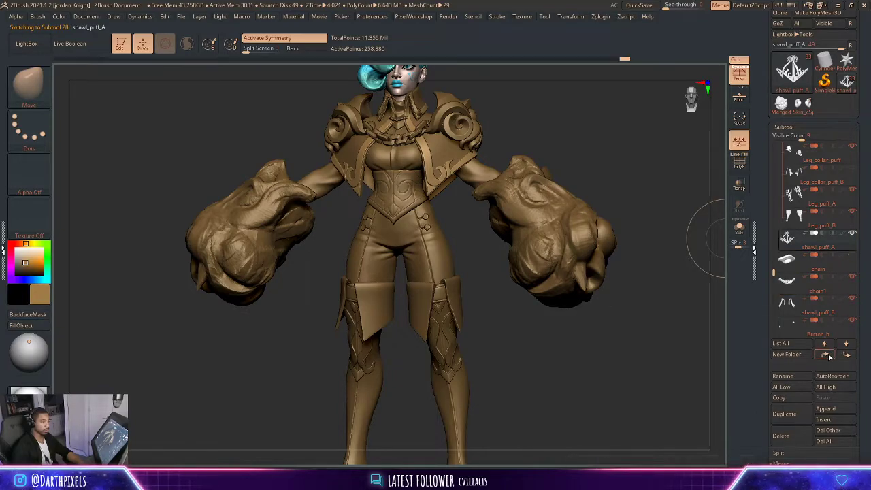
{"action": "left_click", "coordinate": [828, 357]}
- Move the shawl_puff_B subtool up into the folder, directly below shawl_puff_A
{"action": "left_click", "coordinate": [797, 309]}
{"action": "left_click", "coordinate": [826, 356]}
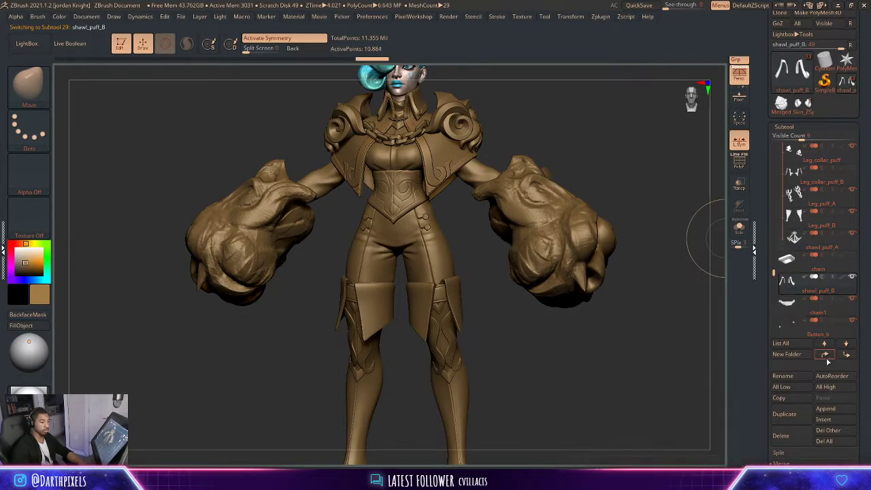
{"action": "left_click", "coordinate": [827, 358]}
{"action": "left_click", "coordinate": [827, 358]}
- Rename the shoe1 subtool as shoe_B
{"action": "left_click_drag", "start_coordinate": [773, 274], "coordinate": [774, 286]}
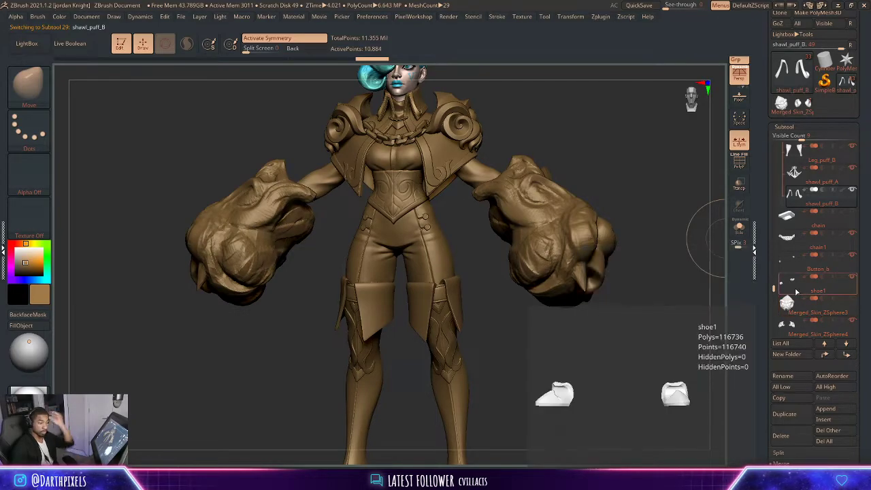
{"action": "left_click", "coordinate": [796, 291]}
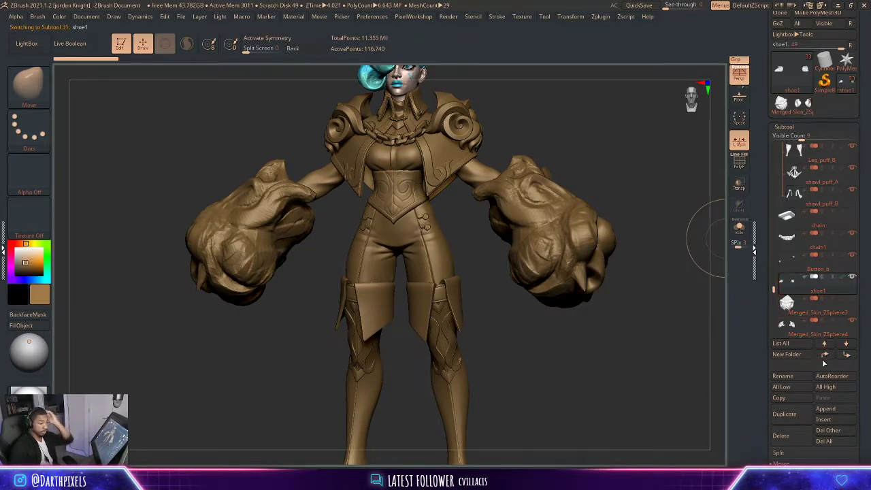
{"action": "left_click", "coordinate": [794, 379]}
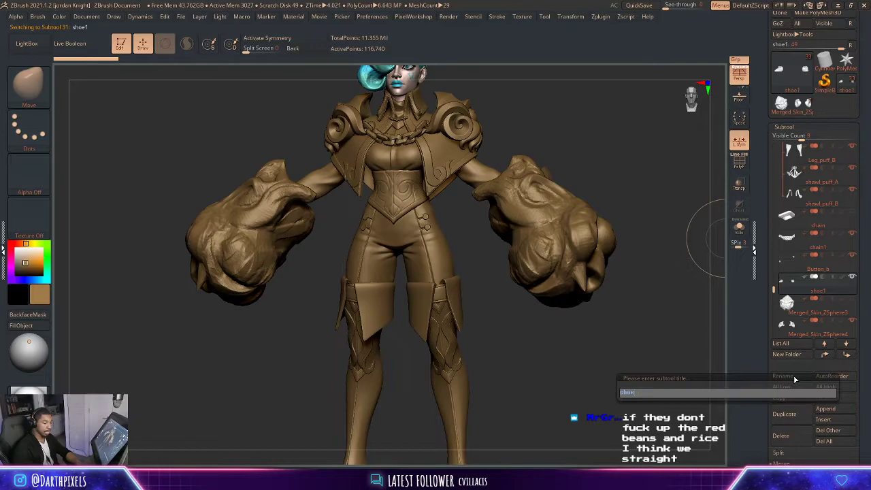
{"action": "type", "text": "shoe_"}
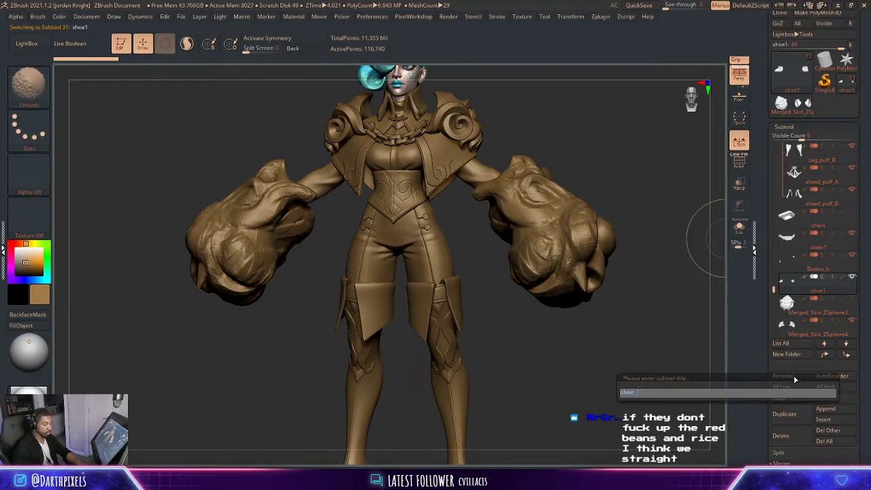
{"action": "type", "text": "B"}
{"action": "key", "text": "Return"}
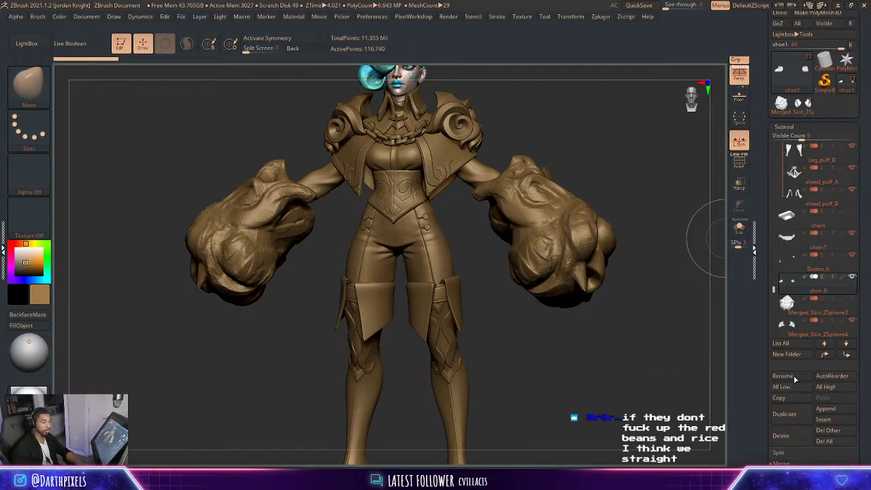
- Move the shoe_B subtool up past Button_b, chain1 and chain into the folder, directly below shawl_puff_B
{"action": "left_click", "coordinate": [827, 357]}
{"action": "left_click", "coordinate": [827, 357]}
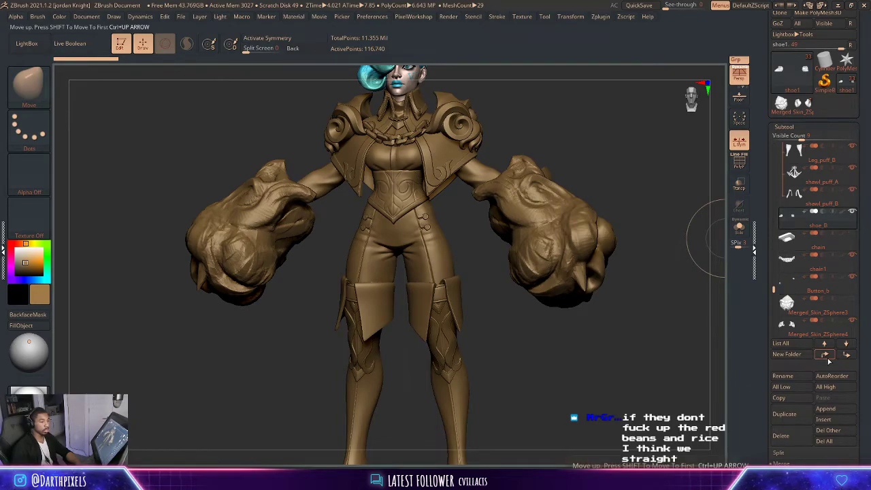
{"action": "left_click", "coordinate": [827, 357]}
- Rename the shoulder armour subtool Merged_Skin_ZSphere4 at the end of the list as Pauldrons
{"action": "mouse_move", "coordinate": [815, 298]}
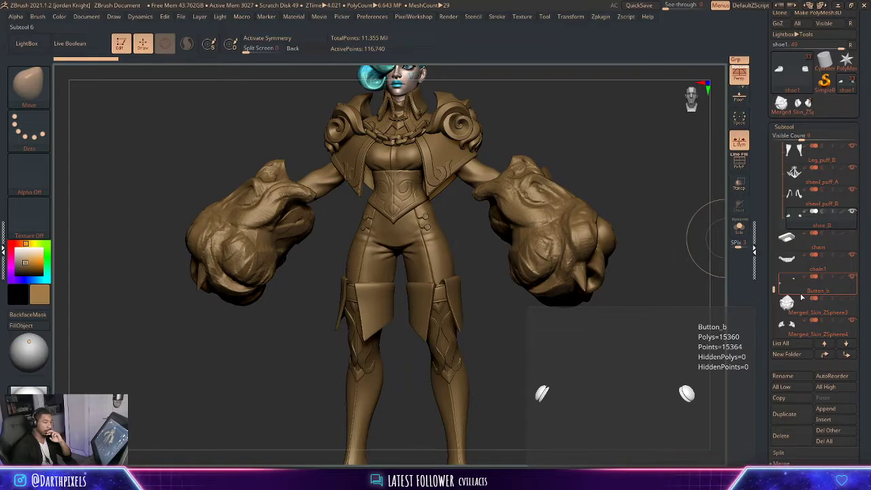
{"action": "left_click", "coordinate": [799, 299]}
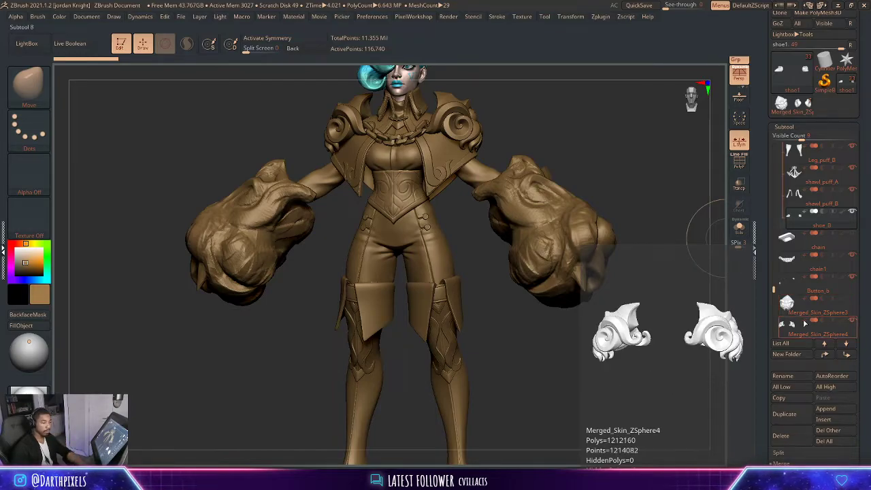
{"action": "left_click", "coordinate": [799, 264]}
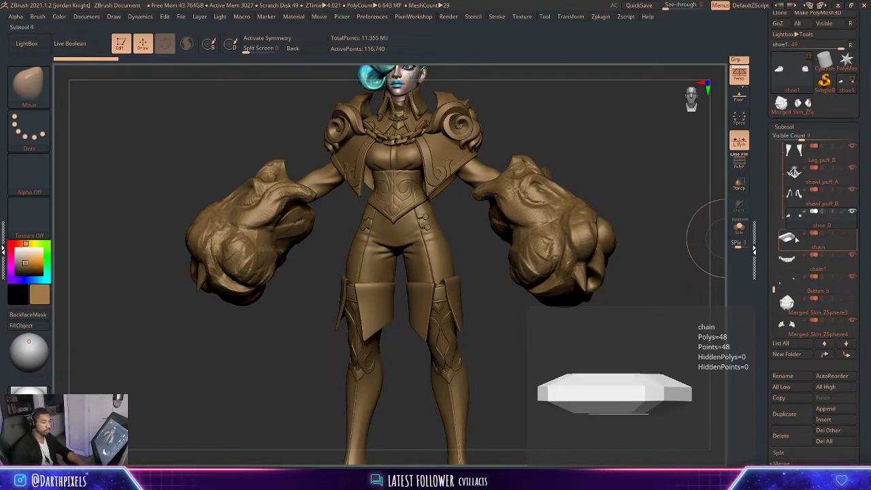
{"action": "left_click_drag", "start_coordinate": [775, 290], "coordinate": [774, 304]}
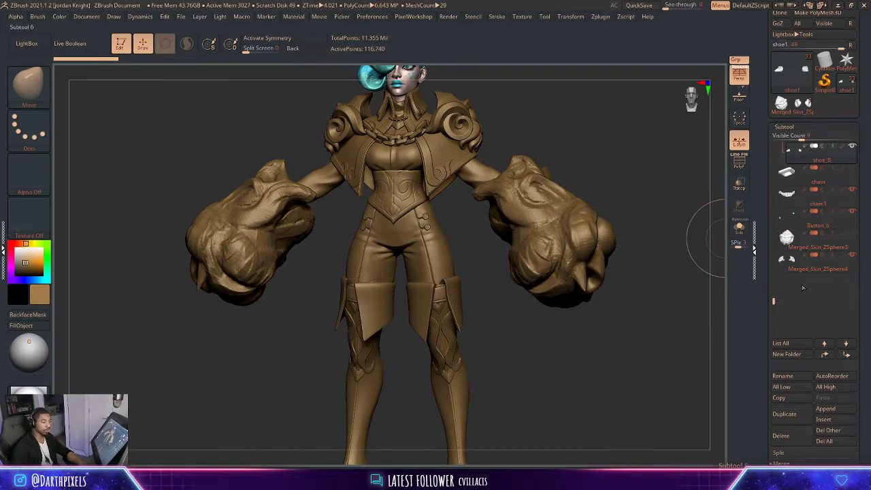
{"action": "left_click", "coordinate": [809, 265]}
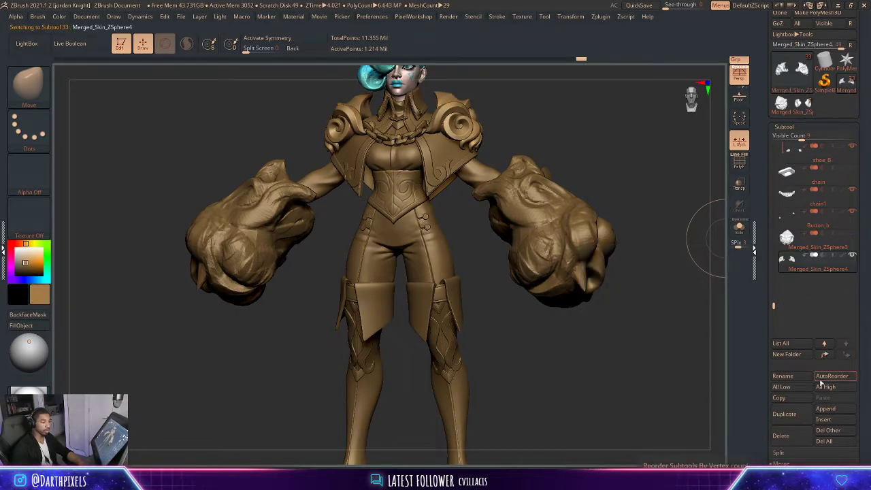
{"action": "left_click", "coordinate": [789, 377]}
{"action": "type", "text": "Pa"}
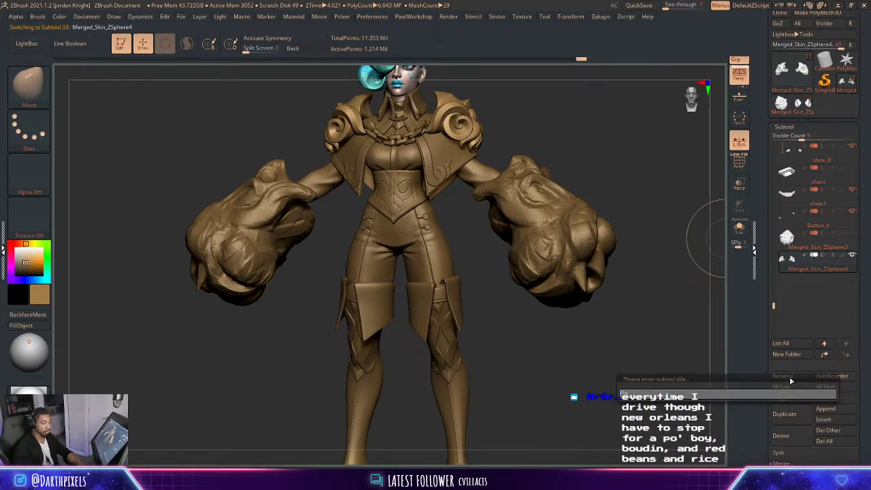
{"action": "type", "text": "uldrons"}
{"action": "key", "text": "Return"}
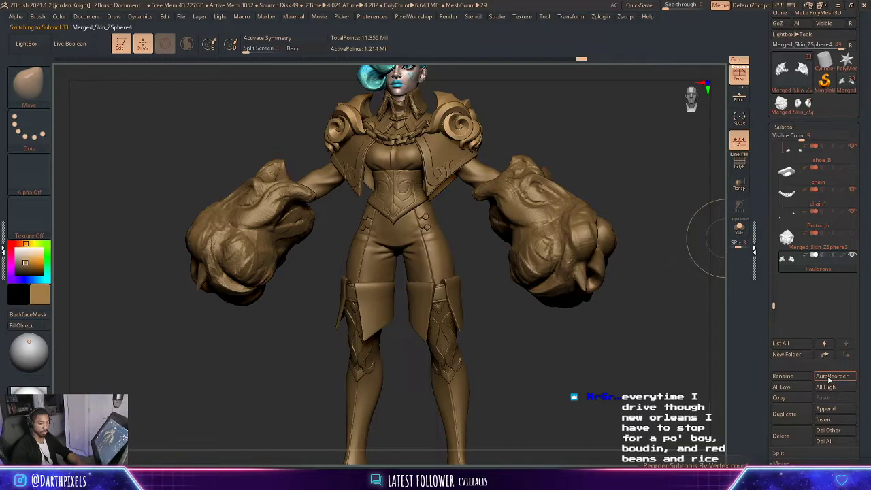
- Move the Pauldrons subtool up past Button_b, chain1 and chain into the folder, directly below shoe_B
{"action": "left_click", "coordinate": [825, 354]}
{"action": "left_click", "coordinate": [825, 355]}
{"action": "left_click", "coordinate": [825, 355]}
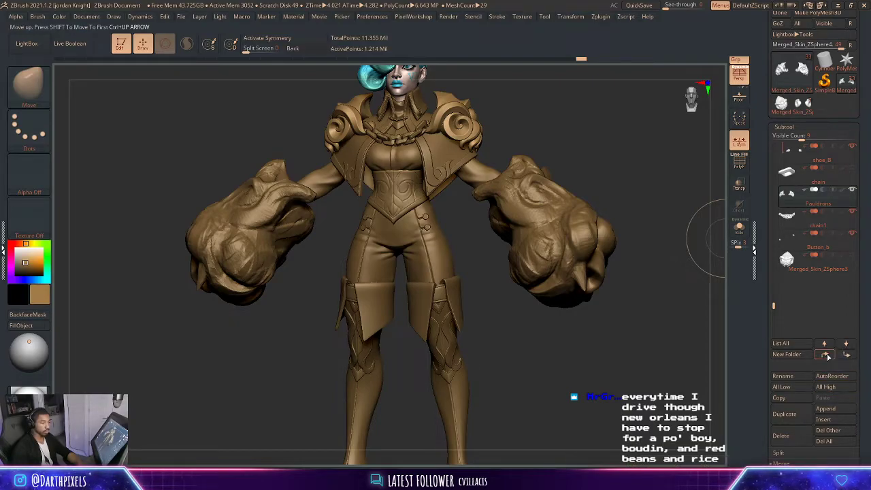
{"action": "left_click", "coordinate": [825, 354]}
- Select the gauntlets as the active subtool and review the whole character from the front and at a slight angle
{"action": "key", "text": "f"}
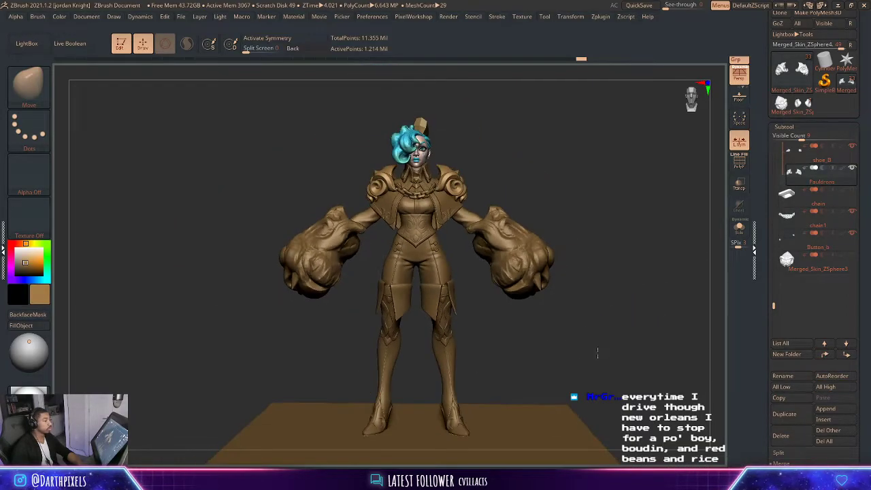
{"action": "left_click_drag", "start_coordinate": [597, 352], "coordinate": [512, 287]}
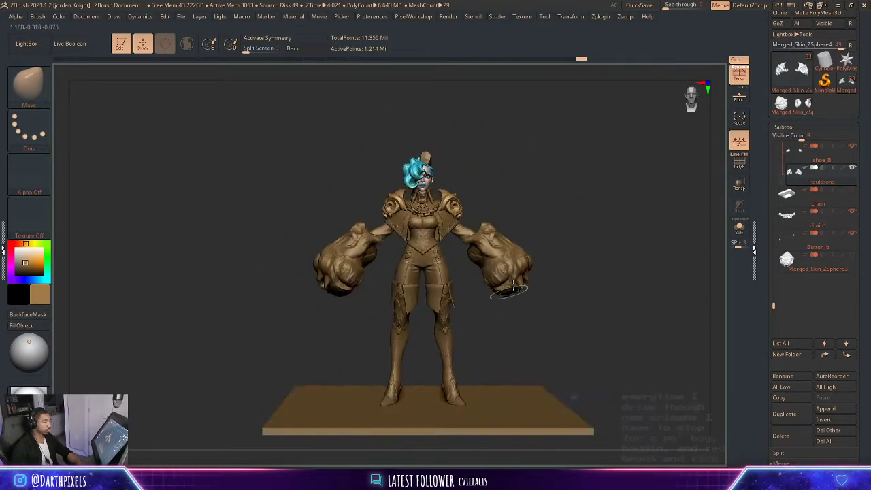
{"action": "left_click", "coordinate": [510, 289], "text": "alt"}
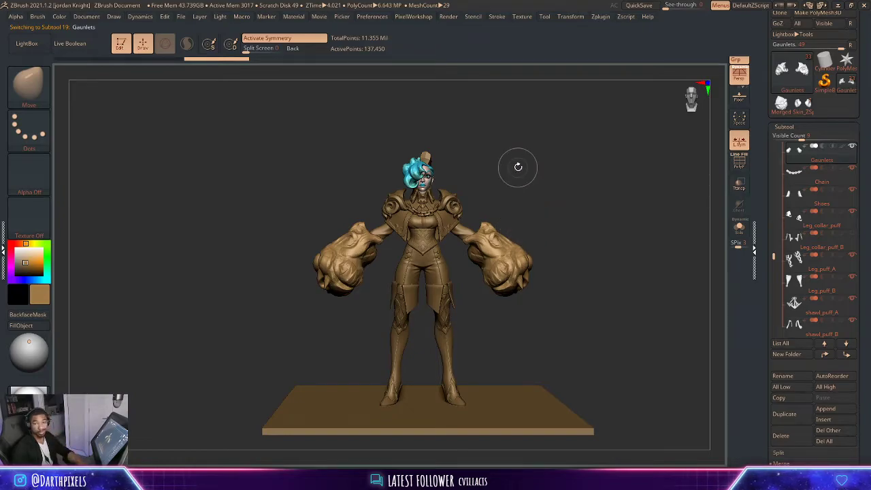
{"action": "mouse_move", "coordinate": [816, 175]}
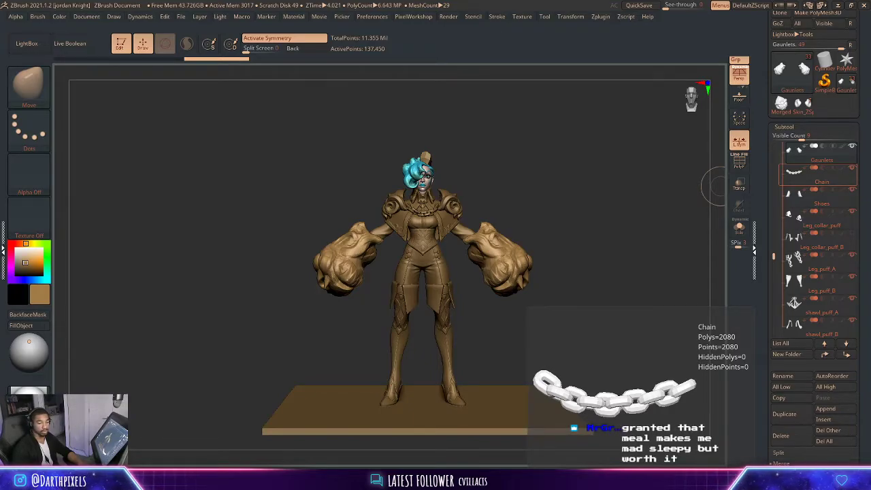
{"action": "left_click_drag", "start_coordinate": [524, 164], "coordinate": [550, 182], "text": "alt"}
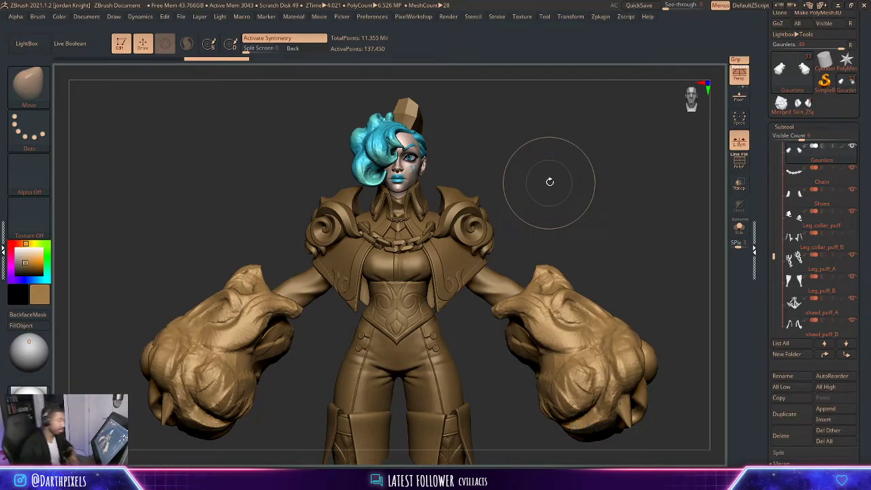
{"action": "mouse_move", "coordinate": [556, 221]}
{"action": "left_mouse_down"}
{"action": "mouse_move", "coordinate": [532, 190]}
{"action": "mouse_move", "coordinate": [548, 211]}
{"action": "mouse_move", "coordinate": [561, 207]}
{"action": "left_mouse_up"}
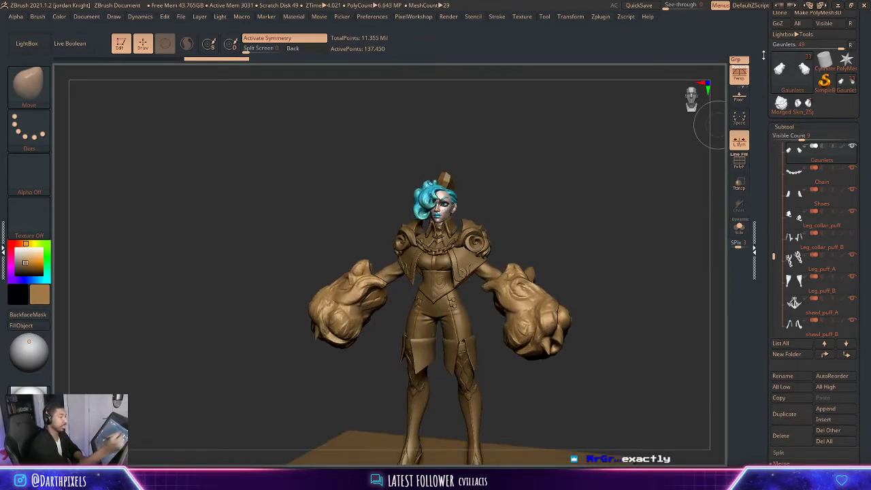
- Save the tool as a new version named Vi_LOL_C in the VI_LOL project folder
{"action": "left_click_drag", "start_coordinate": [782, 49], "coordinate": [781, 111]}
{"action": "left_click", "coordinate": [825, 31]}
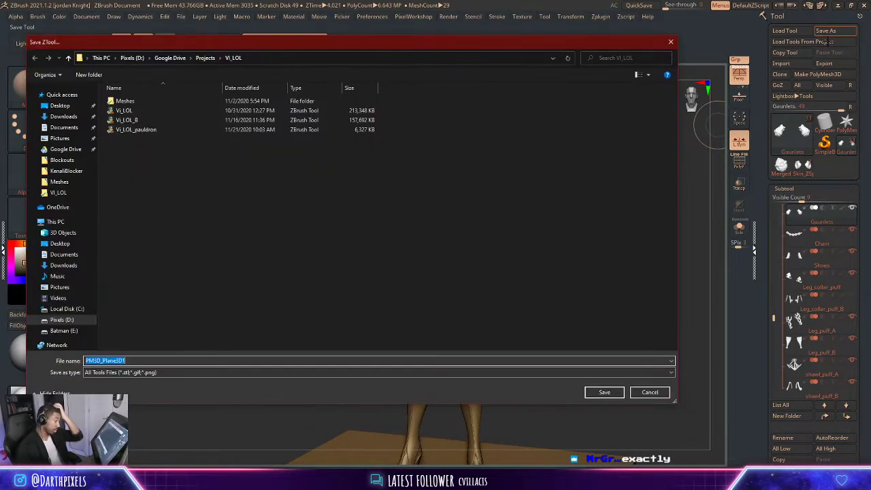
{"action": "left_click", "coordinate": [243, 120]}
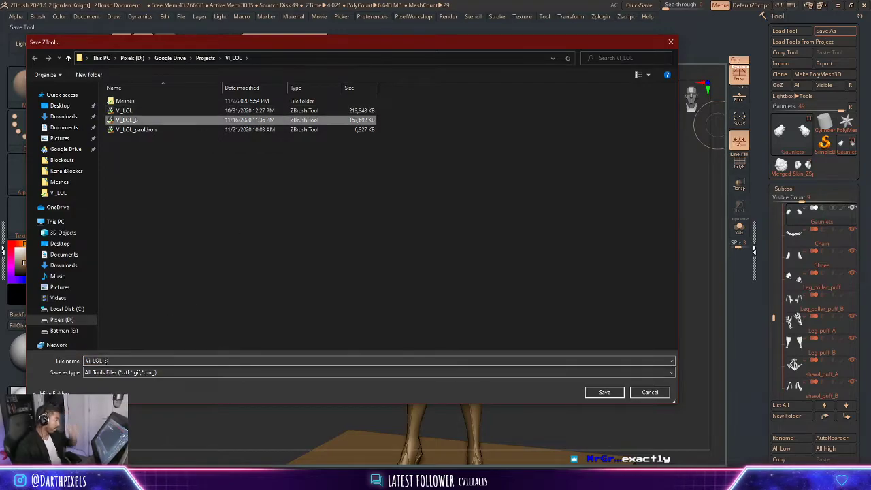
{"action": "left_click", "coordinate": [139, 362]}
{"action": "key", "text": "BackSpace"}
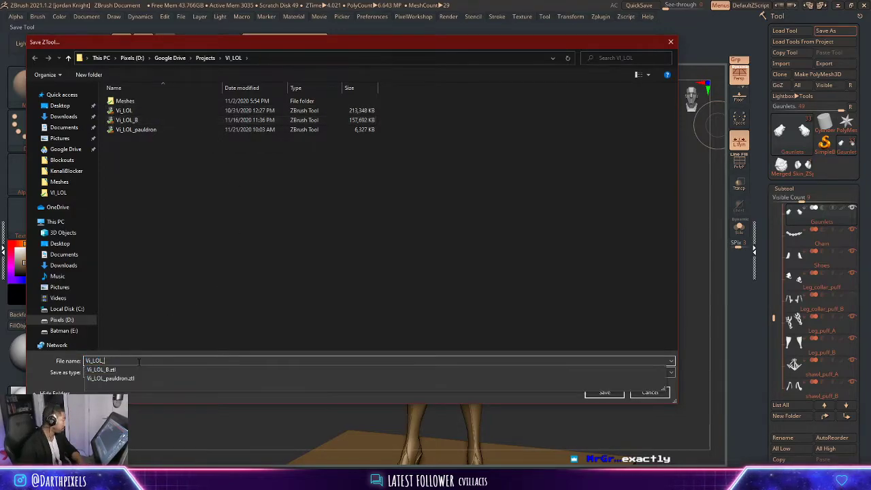
{"action": "type", "text": "C"}
{"action": "key", "text": "Return"}
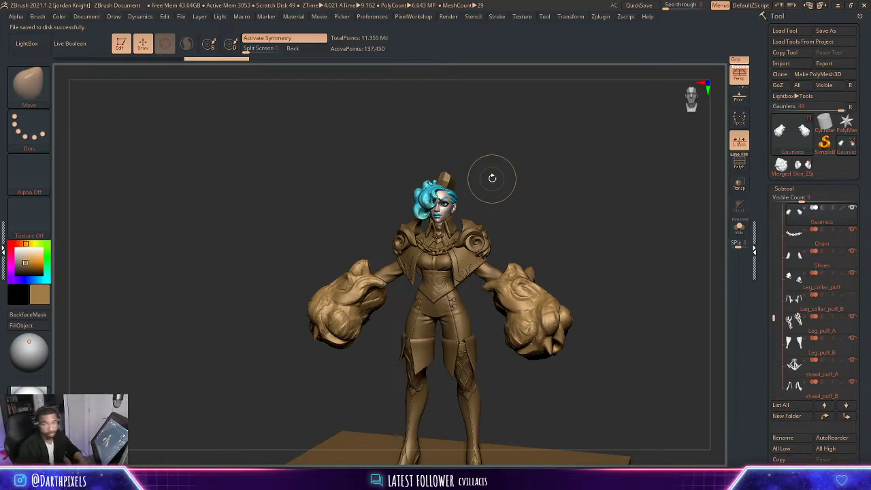
- Make the Eyelashes subtool active, isolate it with Solo, show its polyframe and frame both lashes
{"action": "left_click_drag", "start_coordinate": [506, 175], "coordinate": [551, 191]}
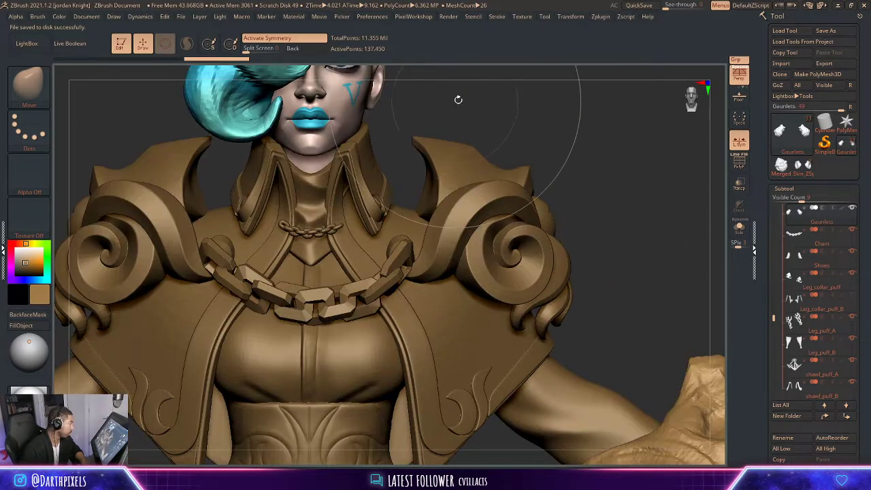
{"action": "left_click_drag", "start_coordinate": [458, 100], "coordinate": [593, 204], "text": "alt"}
{"action": "left_click", "coordinate": [474, 160], "text": "alt"}
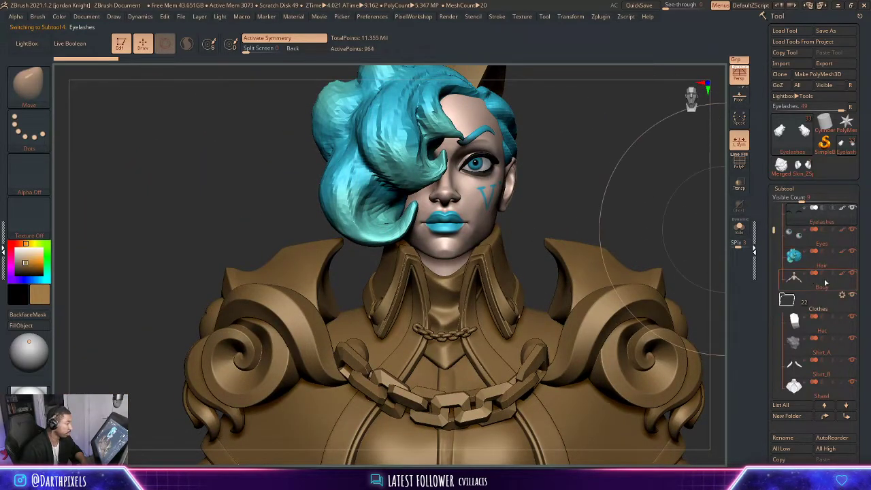
{"action": "left_click", "coordinate": [741, 229]}
{"action": "key", "text": "f"}
{"action": "key", "text": "shift+f"}
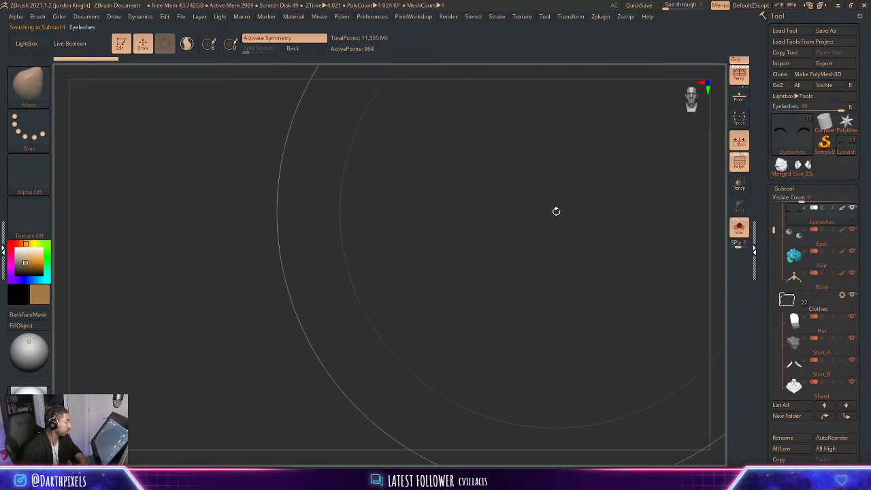
{"action": "key", "text": "f"}
{"action": "left_click_drag", "start_coordinate": [542, 193], "coordinate": [537, 140]}
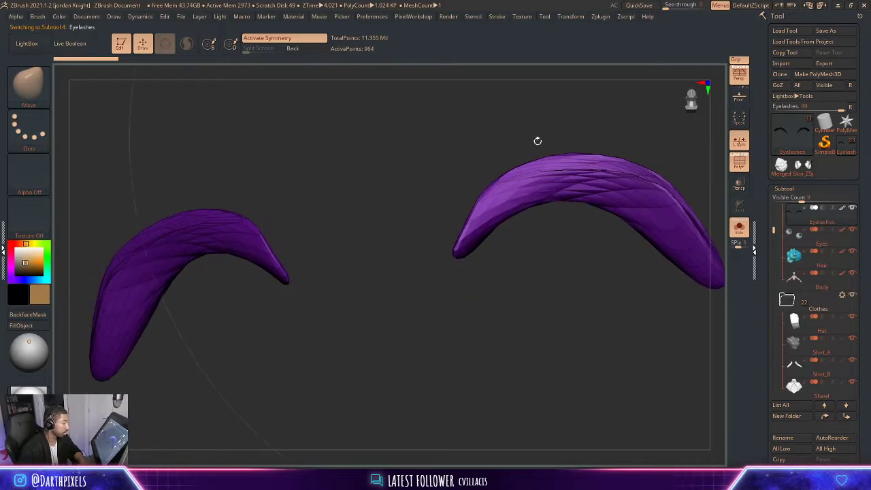
{"action": "key", "text": "shift+f"}
{"action": "key", "text": "shift+f"}
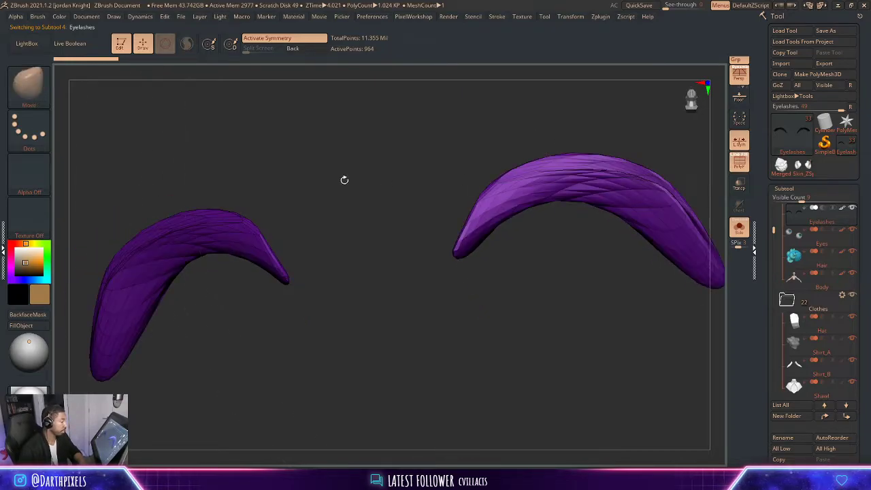
- Turn on dynamic subdivision for the eyelashes and compare the smoothed shape with and without polyframe
{"action": "left_click", "coordinate": [28, 83]}
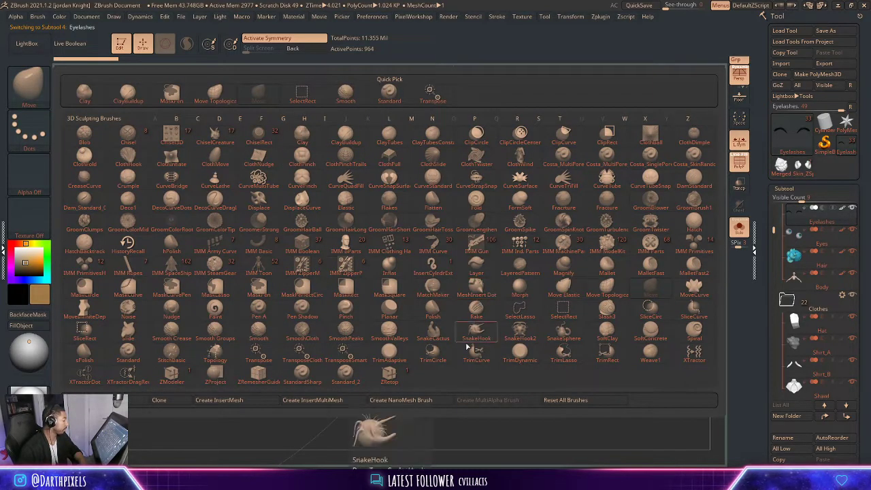
{"action": "left_click_drag", "start_coordinate": [491, 319], "coordinate": [406, 341], "text": "alt"}
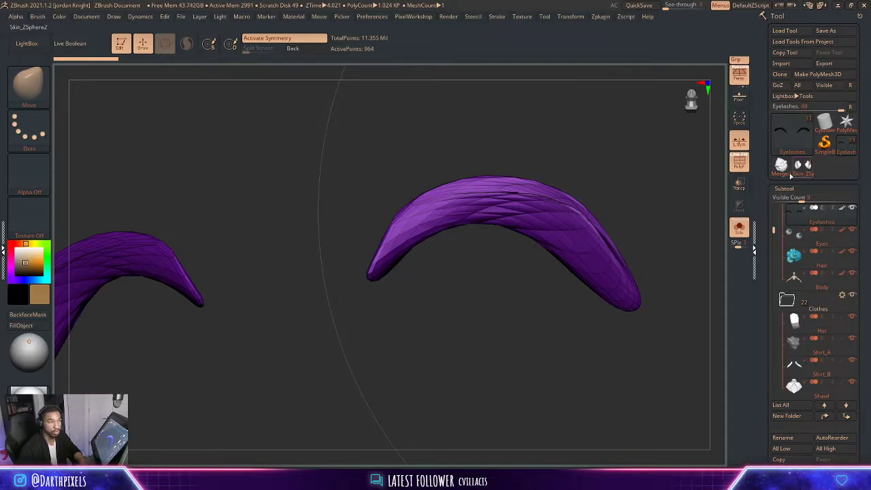
{"action": "key", "text": "space"}
{"action": "left_click_drag", "start_coordinate": [624, 152], "coordinate": [601, 149]}
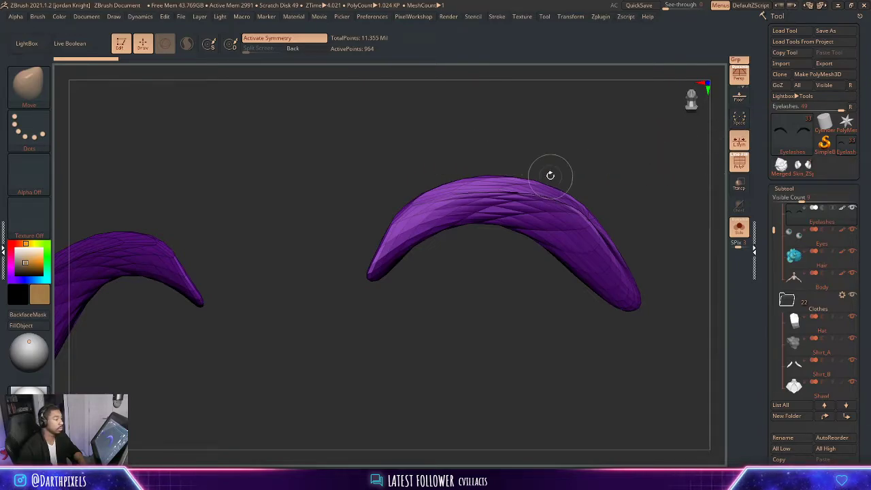
{"action": "key", "text": "d"}
{"action": "key", "text": "shift+f"}
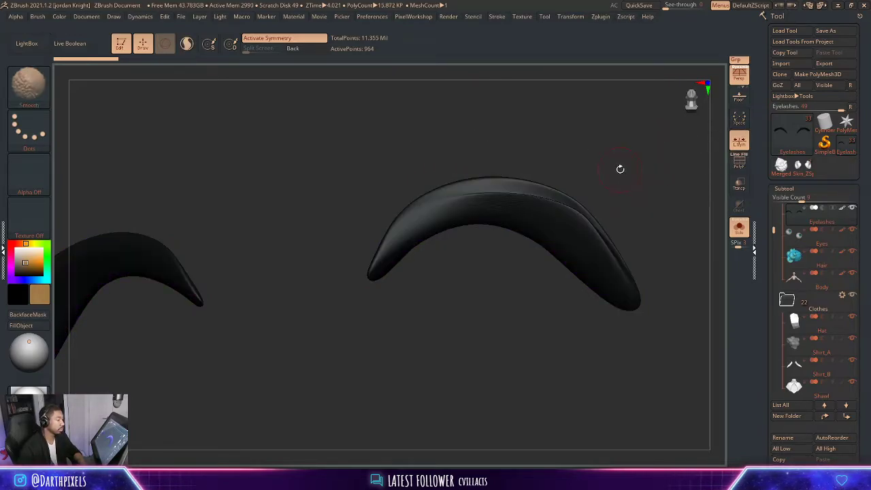
{"action": "key", "text": "shift+f"}
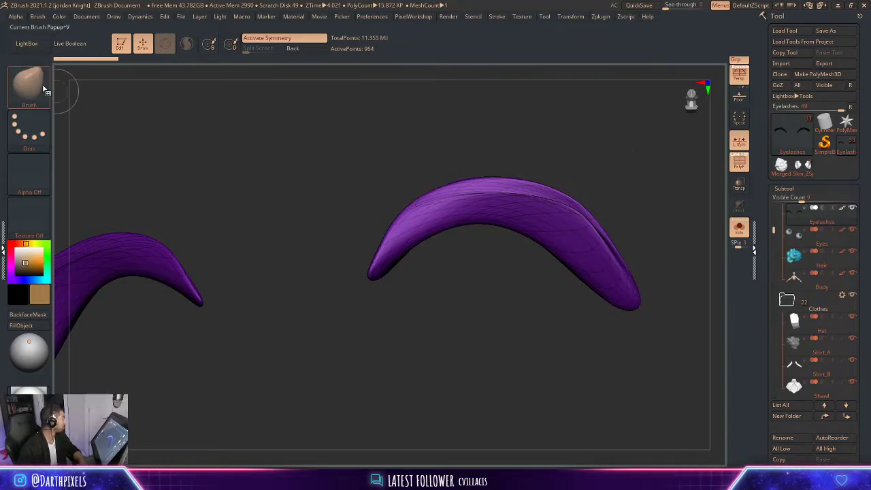
- Choose the Topology brush, try a short curve across the eyelash's inner end, and undo it along with the smoothing
{"action": "left_click", "coordinate": [28, 83]}
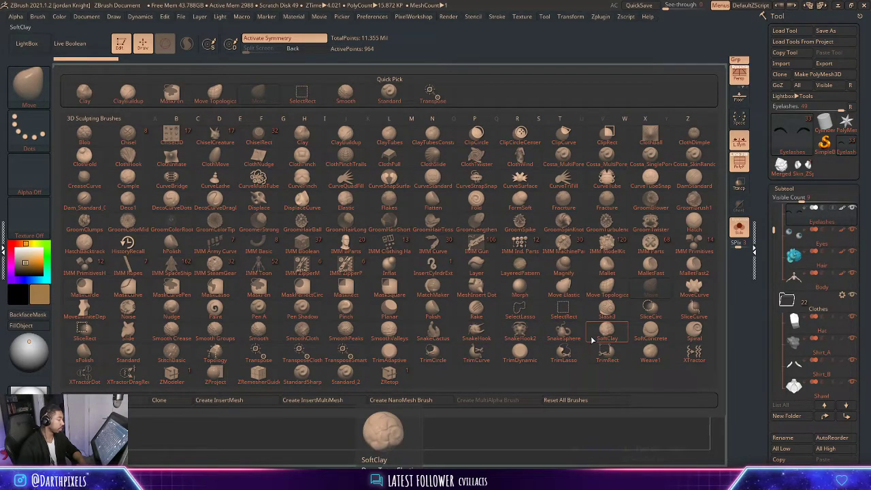
{"action": "left_click", "coordinate": [215, 350]}
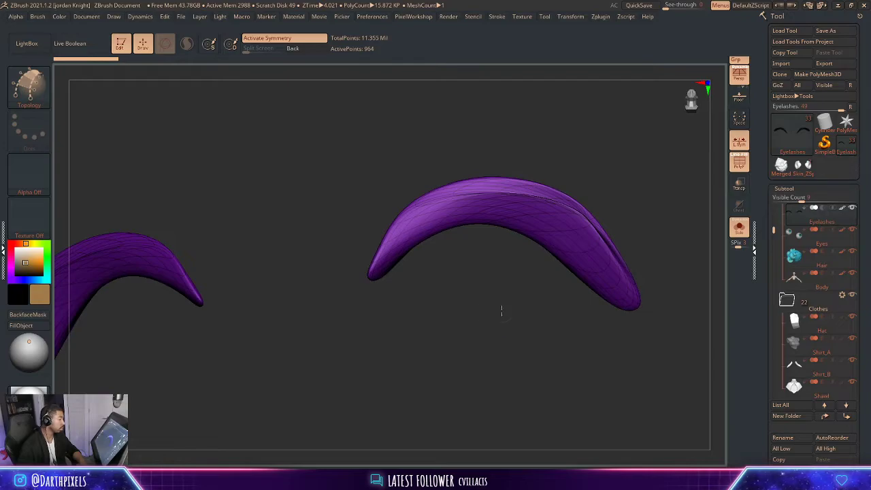
{"action": "left_click_drag", "start_coordinate": [501, 310], "coordinate": [475, 297]}
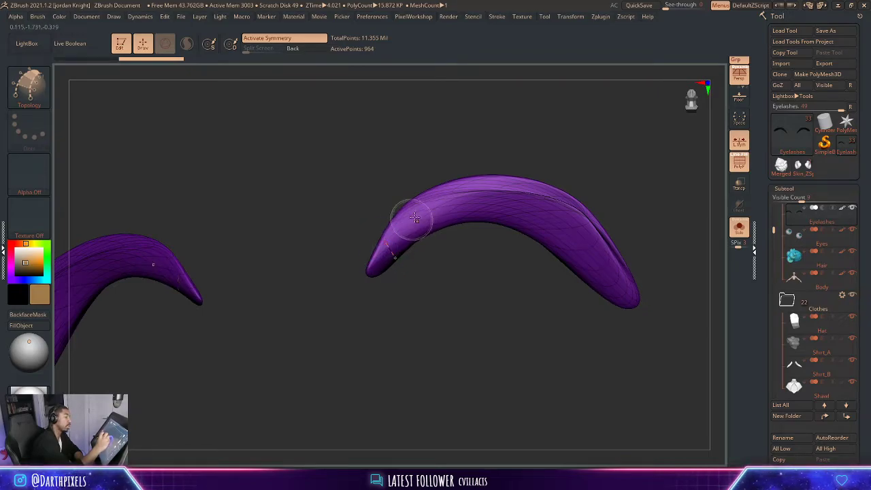
{"action": "key", "text": "ctrl+z"}
{"action": "key", "text": "ctrl+z"}
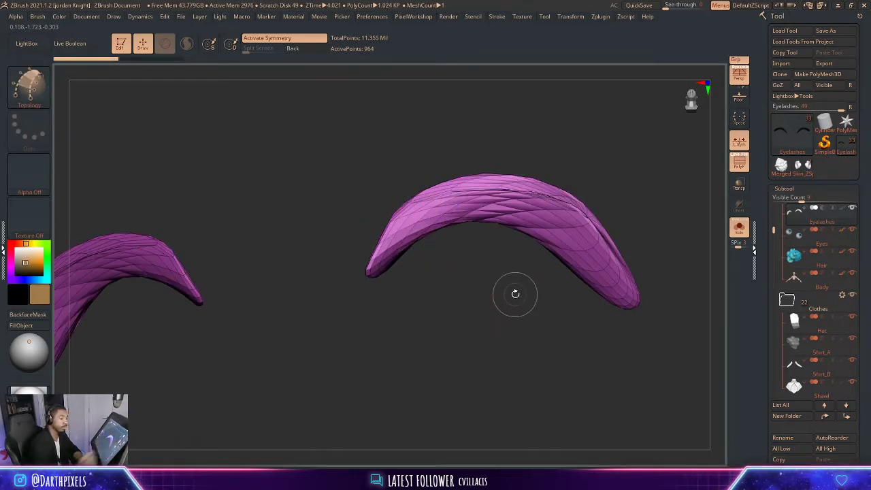
- Draw crossing Topology curves outlining one small quad on the eyelash's upper middle and generate a patch from it with dynamic subdivision off
{"action": "key", "text": "d"}
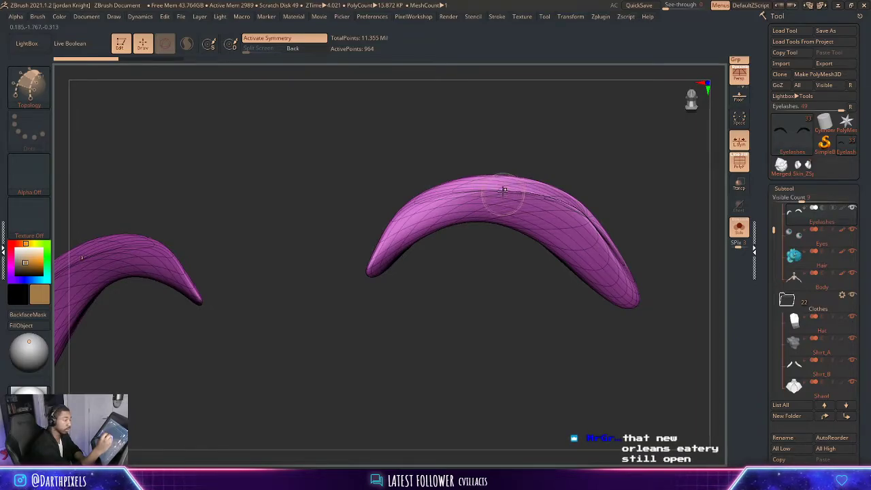
{"action": "mouse_move", "coordinate": [546, 192]}
{"action": "left_mouse_down"}
{"action": "mouse_move", "coordinate": [528, 231]}
{"action": "mouse_move", "coordinate": [495, 214]}
{"action": "left_mouse_up"}
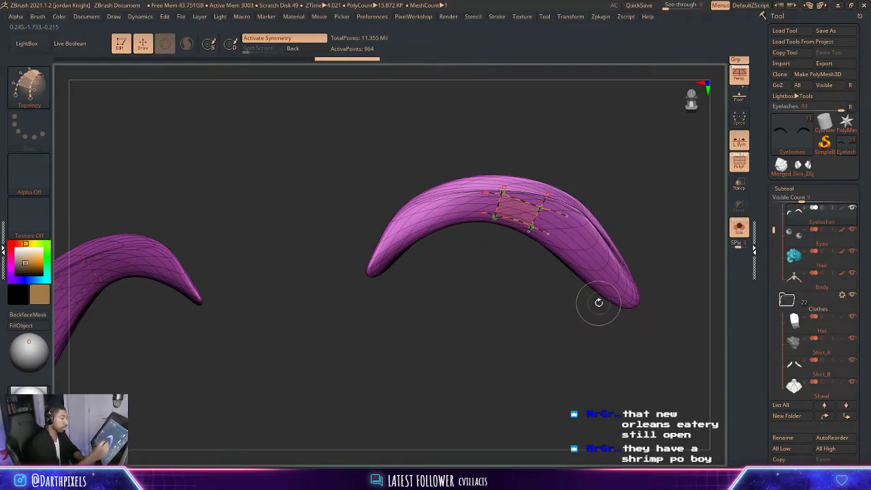
{"action": "left_click", "coordinate": [546, 221]}
{"action": "key", "text": "ctrl+z"}
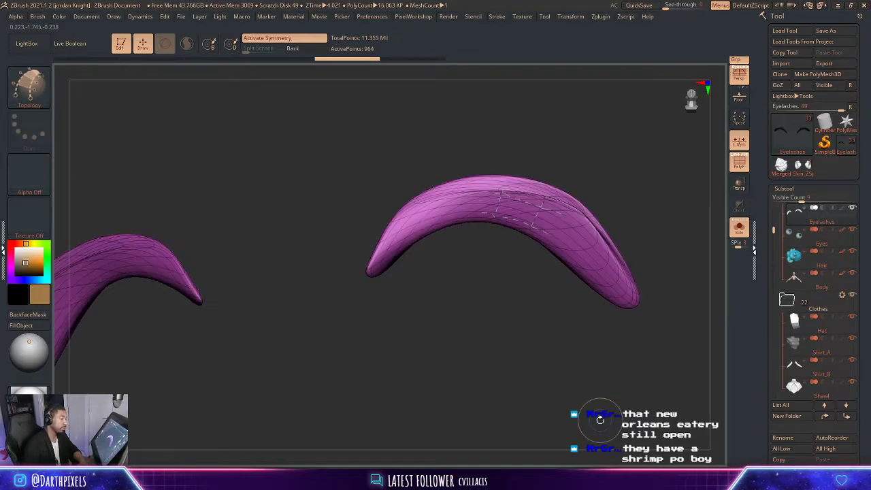
{"action": "key", "text": "shift+d"}
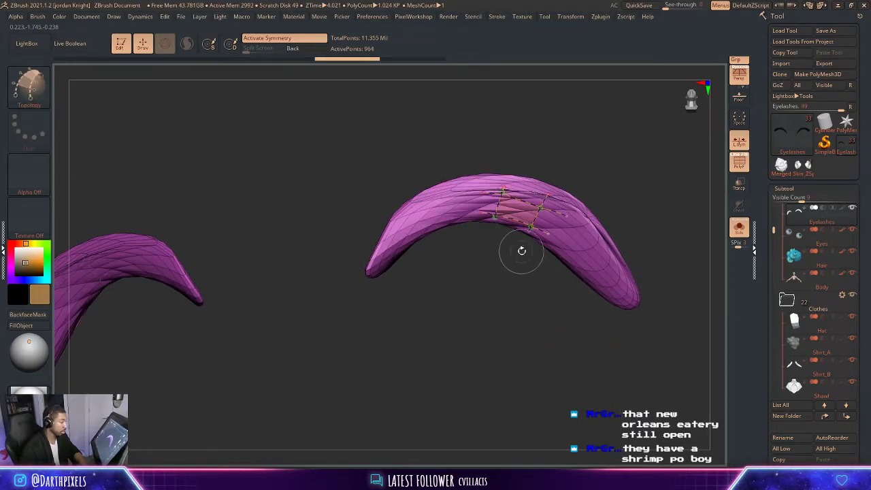
{"action": "left_click", "coordinate": [525, 219]}
- Split the unmasked new patch off from the eyelashes and make the resulting subtool active
{"action": "left_click_drag", "start_coordinate": [639, 209], "coordinate": [648, 213]}
{"action": "key", "text": "space"}
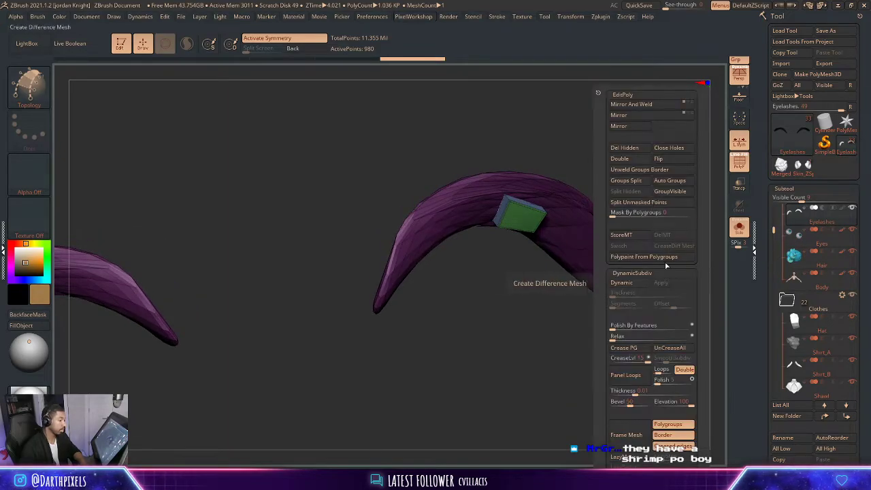
{"action": "left_click", "coordinate": [632, 206]}
{"action": "left_click", "coordinate": [792, 241]}
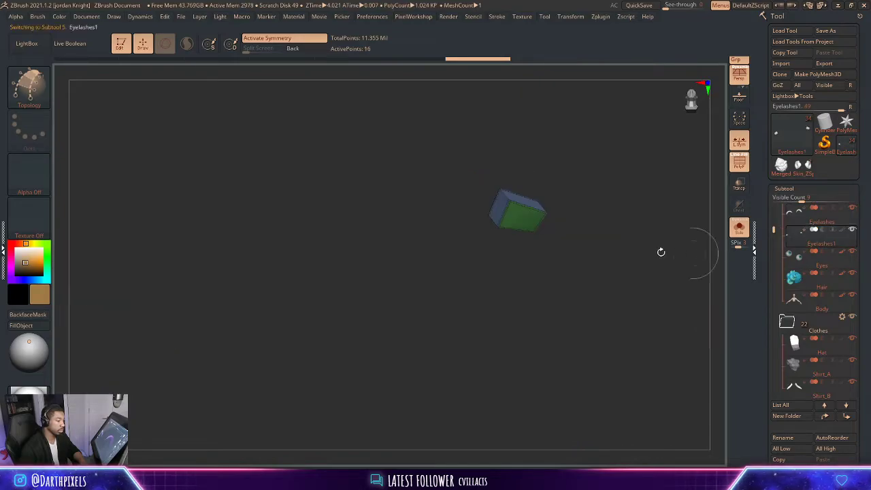
- Hide all of the split-off block except its single flat face and delete the hidden geometry
{"action": "mouse_move", "coordinate": [661, 251]}
{"action": "left_mouse_down"}
{"action": "mouse_move", "coordinate": [575, 213]}
{"action": "mouse_move", "coordinate": [589, 210]}
{"action": "mouse_move", "coordinate": [594, 195]}
{"action": "left_mouse_up"}
{"action": "mouse_move", "coordinate": [519, 122]}
{"action": "left_mouse_down", "text": "ctrl+shift"}
{"action": "mouse_move", "coordinate": [559, 264]}
{"action": "mouse_move", "coordinate": [580, 300]}
{"action": "left_mouse_up", "text": "ctrl+shift"}
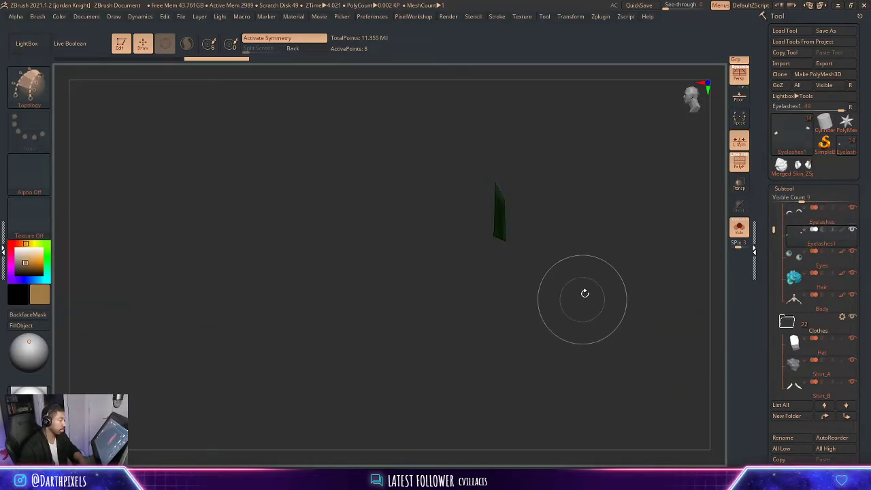
{"action": "key", "text": "q"}
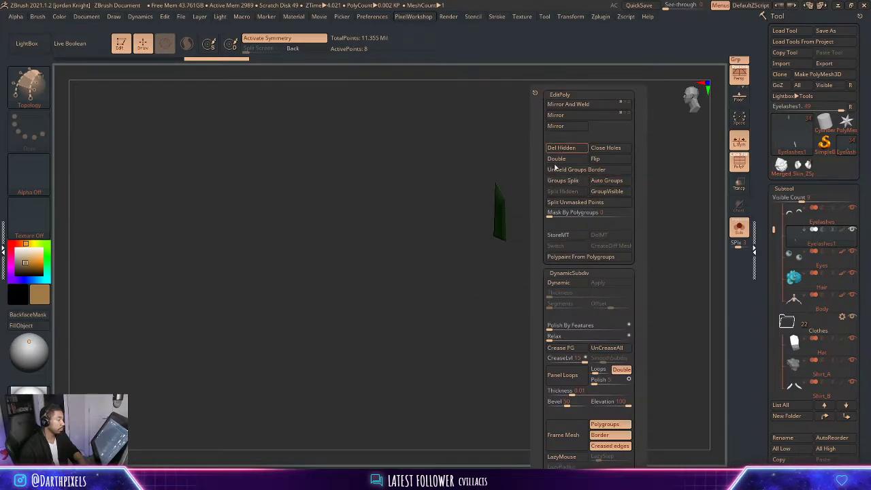
{"action": "left_click", "coordinate": [560, 149]}
- Check the remaining flat patch against the eye and eyelash with the other subtools shown, and isolate it again
{"action": "left_click_drag", "start_coordinate": [580, 244], "coordinate": [545, 239], "text": "shift"}
{"action": "left_click", "coordinate": [739, 228]}
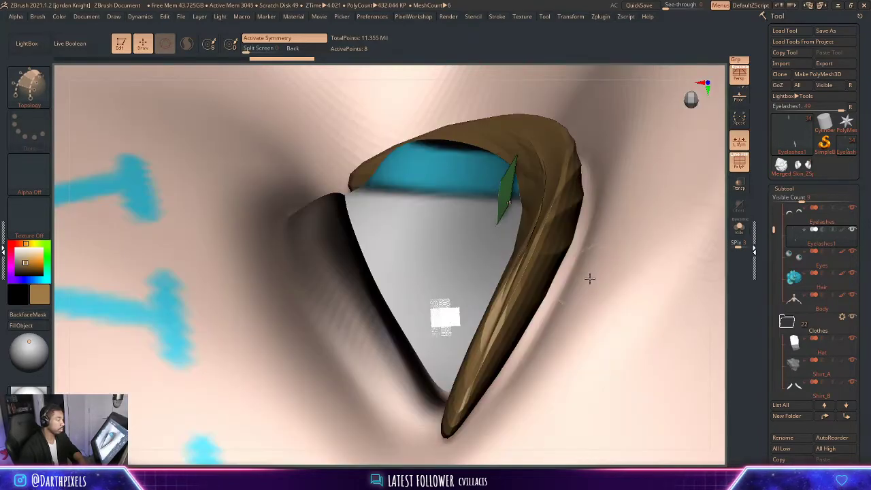
{"action": "left_click", "coordinate": [740, 230]}
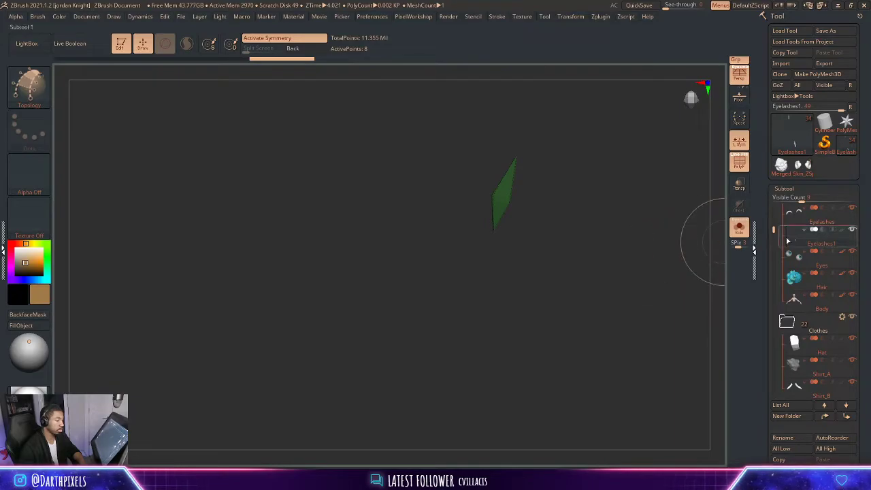
- Turn solo mode off and show only the new flat patch and the original Eyelashes subtool, hiding all other subtools
{"action": "left_click", "coordinate": [740, 230]}
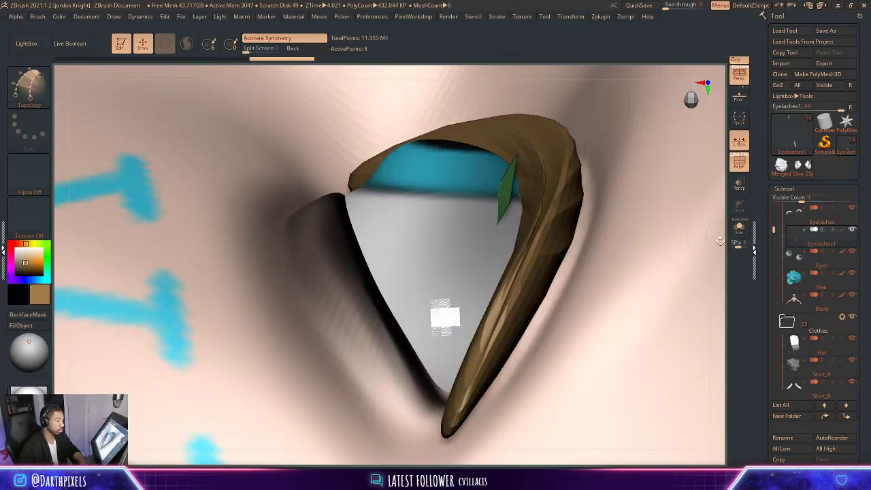
{"action": "right_click_drag", "start_coordinate": [667, 203], "coordinate": [384, 201], "text": "ctrl"}
{"action": "left_click_drag", "start_coordinate": [384, 200], "coordinate": [631, 186]}
{"action": "mouse_move", "coordinate": [720, 206]}
{"action": "left_mouse_down"}
{"action": "mouse_move", "coordinate": [674, 272]}
{"action": "mouse_move", "coordinate": [657, 265]}
{"action": "mouse_move", "coordinate": [643, 198]}
{"action": "mouse_move", "coordinate": [655, 250]}
{"action": "mouse_move", "coordinate": [544, 238]}
{"action": "mouse_move", "coordinate": [540, 219]}
{"action": "left_mouse_up"}
{"action": "key", "text": "w"}
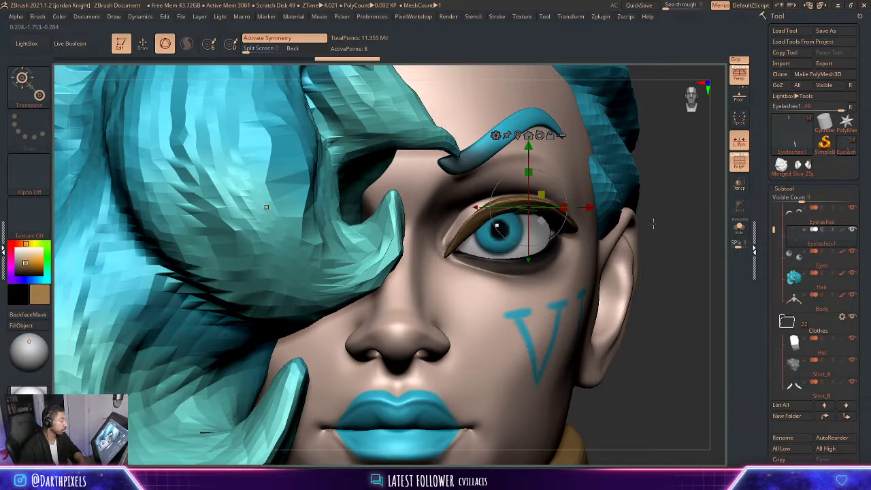
{"action": "left_click_drag", "start_coordinate": [662, 227], "coordinate": [661, 223]}
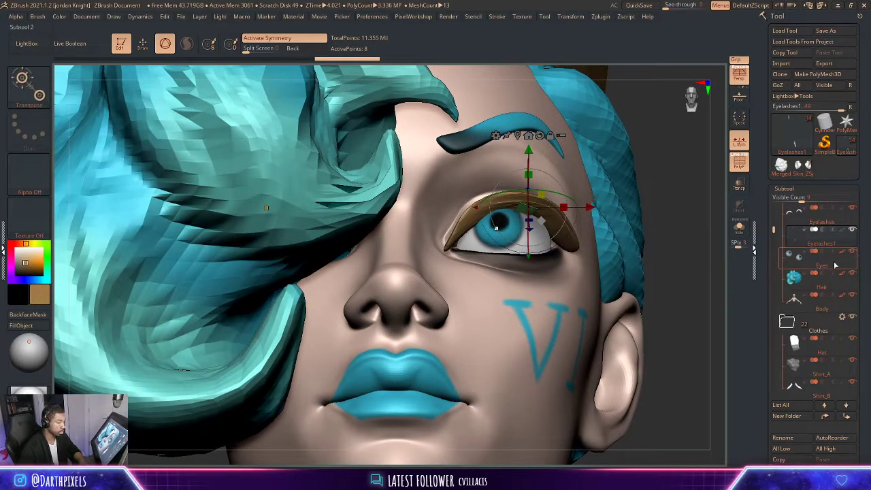
{"action": "mouse_move", "coordinate": [856, 234]}
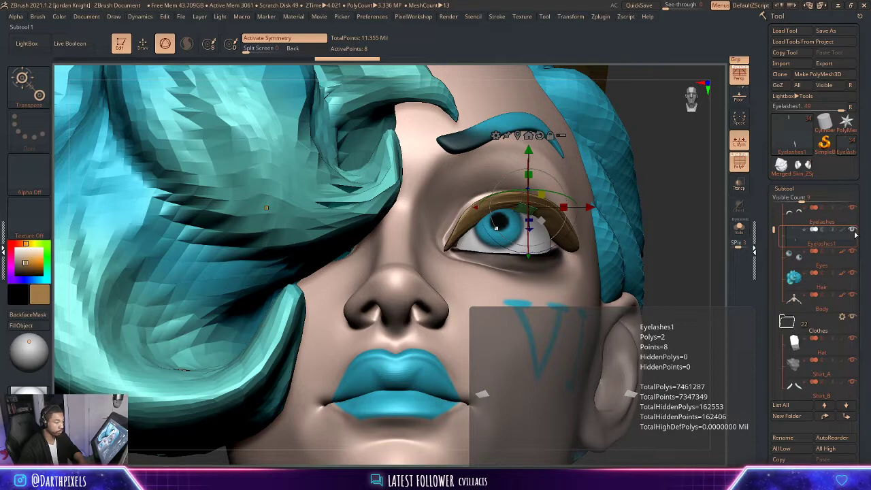
{"action": "left_click", "coordinate": [851, 230], "text": "shift"}
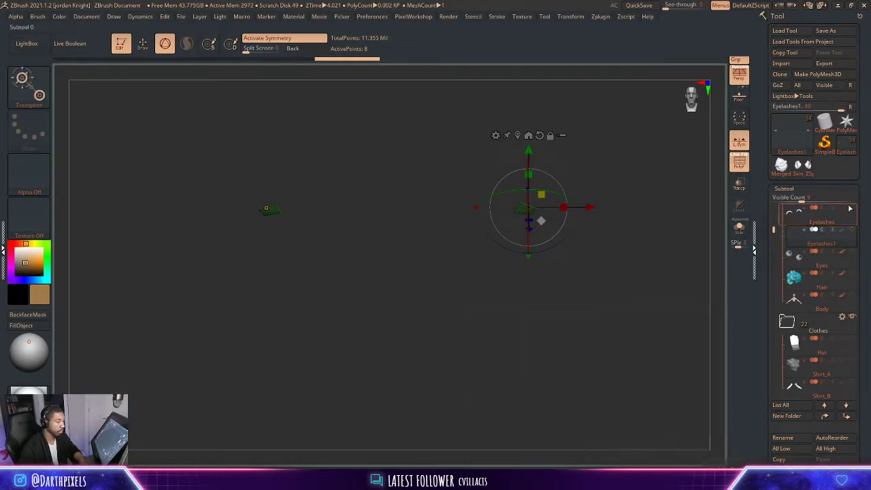
{"action": "left_click", "coordinate": [851, 208]}
{"action": "left_click_drag", "start_coordinate": [648, 143], "coordinate": [606, 277]}
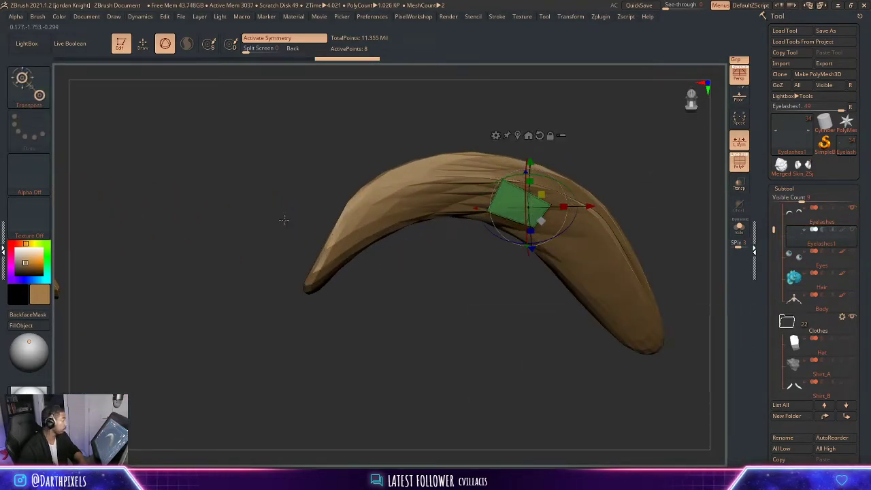
- Switch to the ZRetop brush for editing the flat patch over the eyelash
{"action": "left_click", "coordinate": [19, 94]}
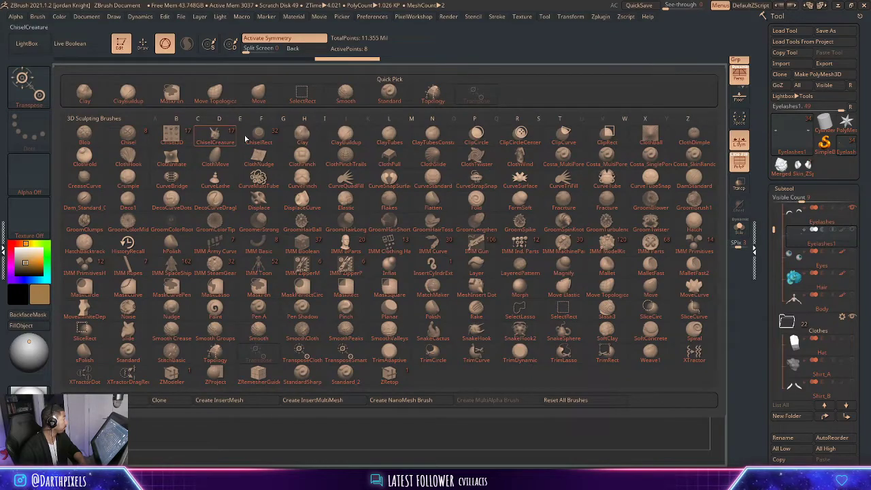
{"action": "left_click", "coordinate": [377, 375]}
{"action": "mouse_move", "coordinate": [599, 136]}
{"action": "left_mouse_down"}
{"action": "mouse_move", "coordinate": [636, 148]}
{"action": "mouse_move", "coordinate": [624, 157]}
{"action": "left_mouse_up"}
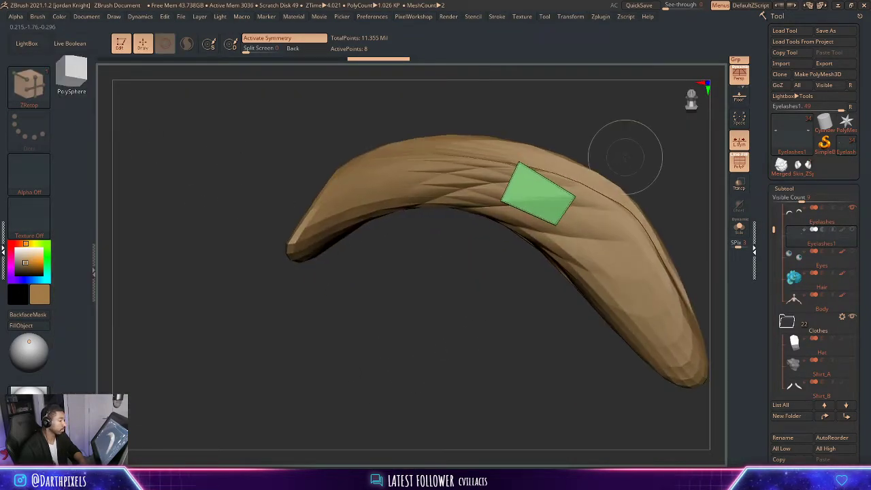
{"action": "left_click", "coordinate": [30, 92]}
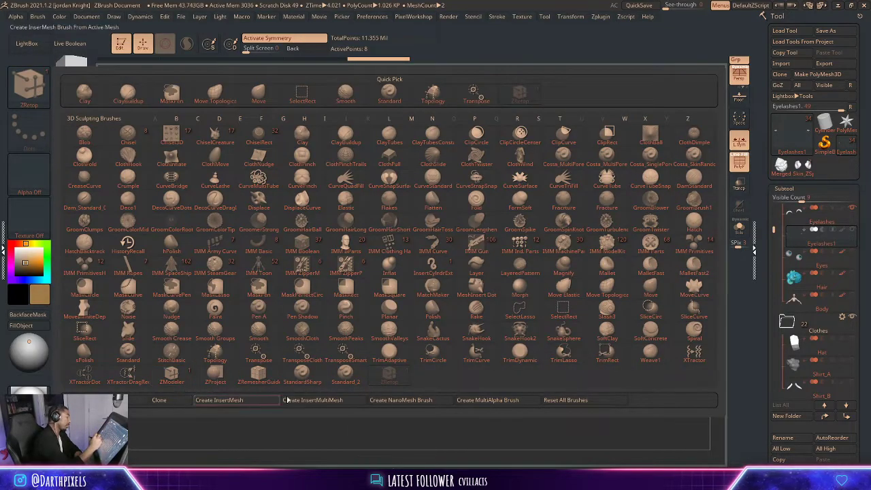
{"action": "left_click_drag", "start_coordinate": [636, 180], "coordinate": [607, 176]}
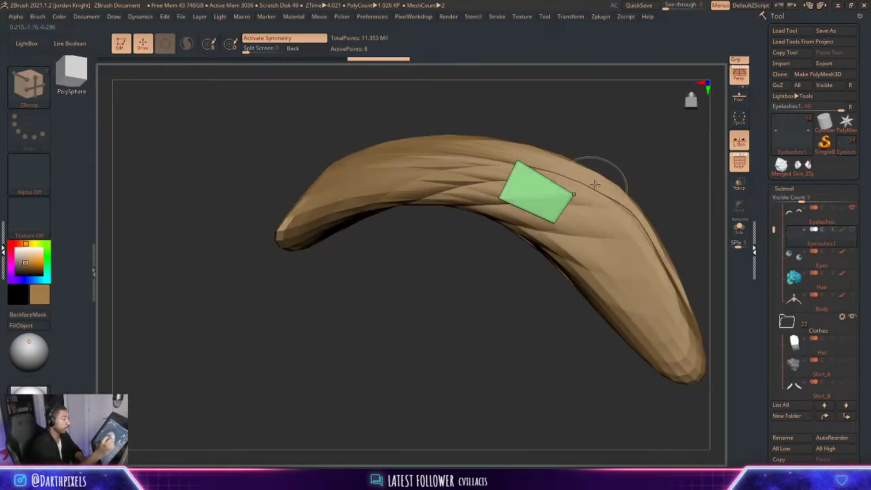
- Move the patch's four corner points outward by brush radius so the quad spans more of the eyelash's width
{"action": "key", "text": "space"}
{"action": "key", "text": "space"}
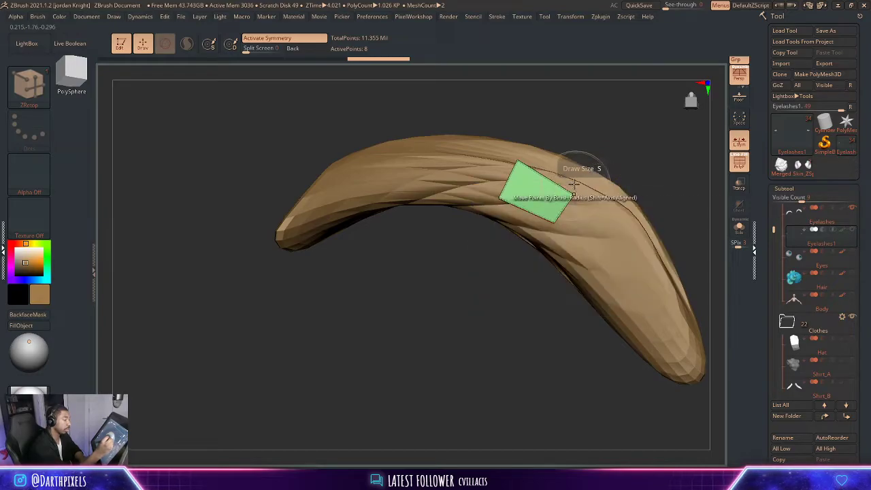
{"action": "key", "text": "space"}
{"action": "left_click", "coordinate": [577, 204]}
{"action": "key", "text": "space"}
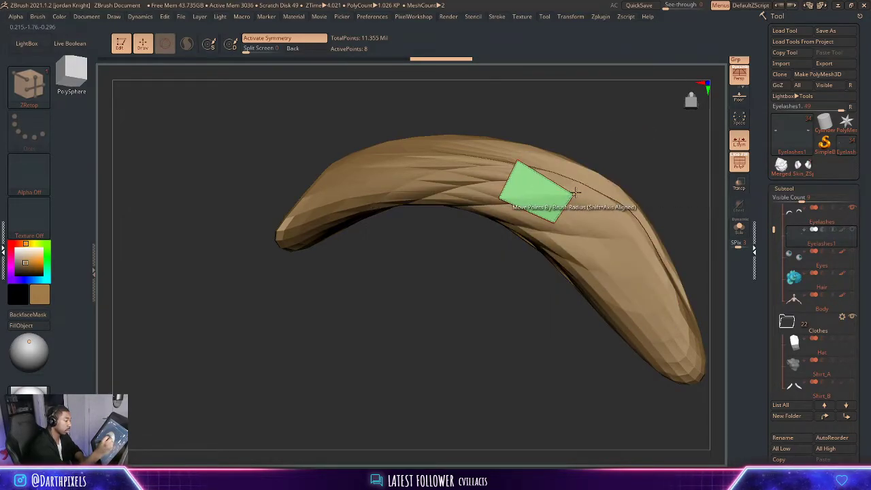
{"action": "key", "text": "space"}
{"action": "left_click_drag", "start_coordinate": [575, 192], "coordinate": [582, 189]}
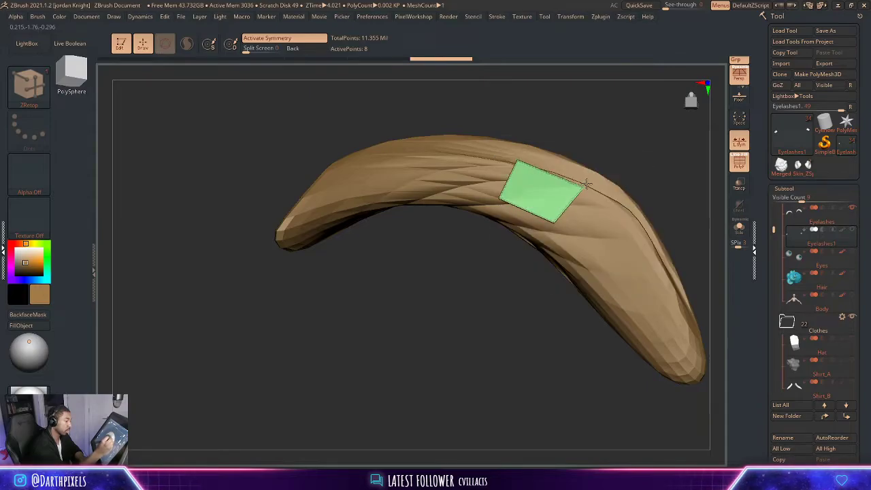
{"action": "left_click_drag", "start_coordinate": [555, 220], "coordinate": [556, 232]}
{"action": "left_click_drag", "start_coordinate": [500, 198], "coordinate": [494, 206]}
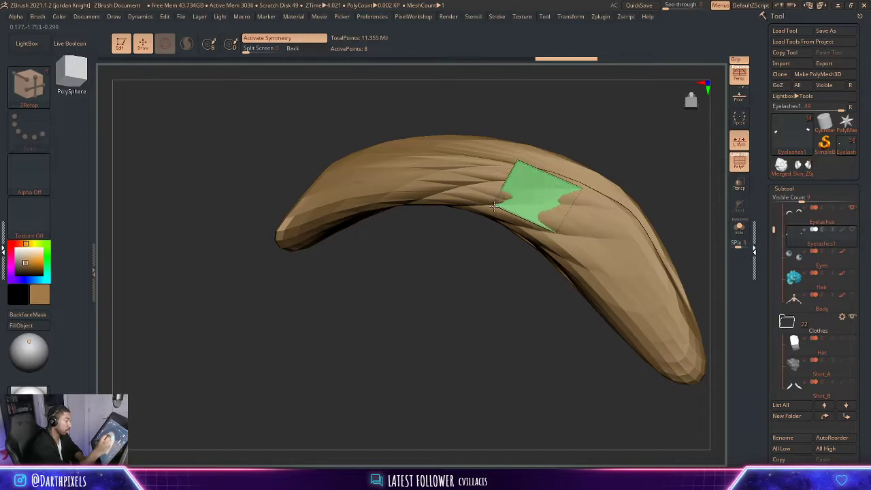
{"action": "left_click_drag", "start_coordinate": [517, 160], "coordinate": [513, 161]}
{"action": "left_click", "coordinate": [511, 161]}
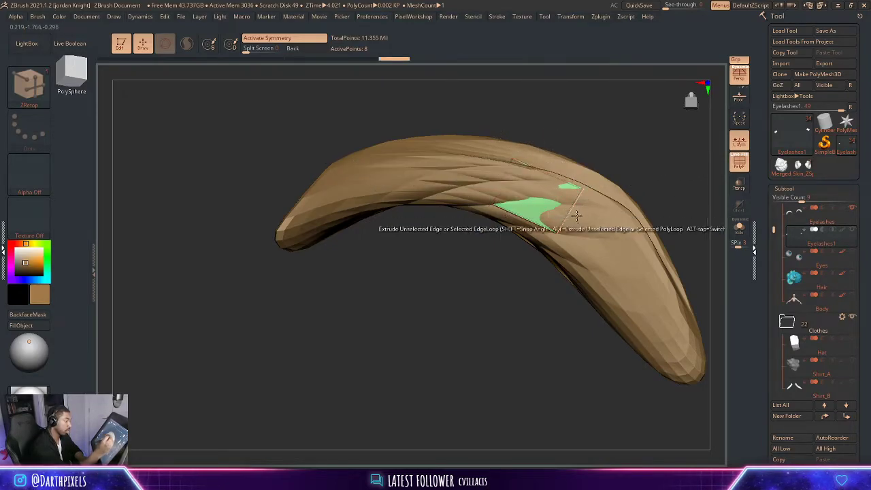
- Extrude a second quad from the patch's outer edge and, with transparency on, fit the shared points to the eyelash
{"action": "left_click", "coordinate": [607, 234]}
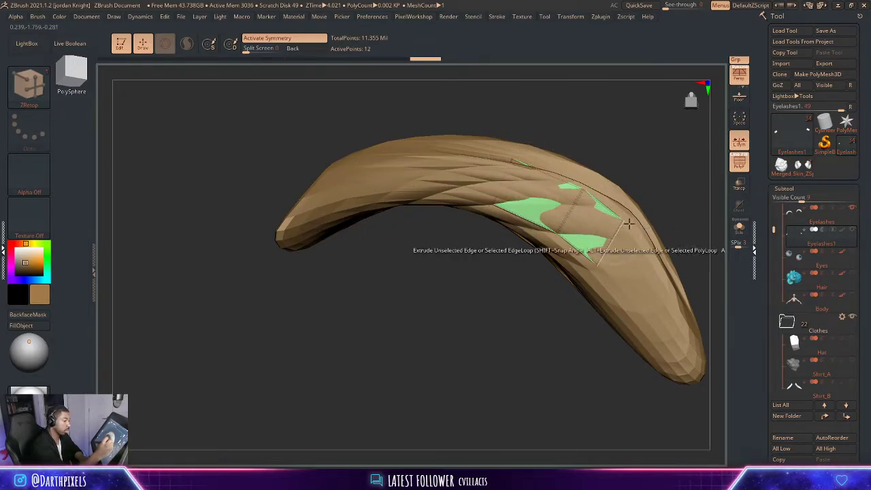
{"action": "left_click", "coordinate": [740, 184]}
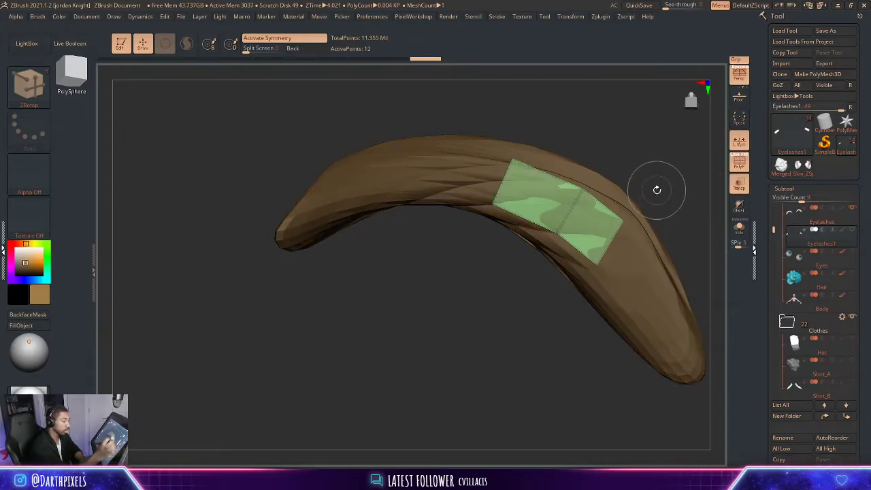
{"action": "left_click_drag", "start_coordinate": [656, 189], "coordinate": [578, 228]}
{"action": "left_click_drag", "start_coordinate": [525, 197], "coordinate": [526, 195]}
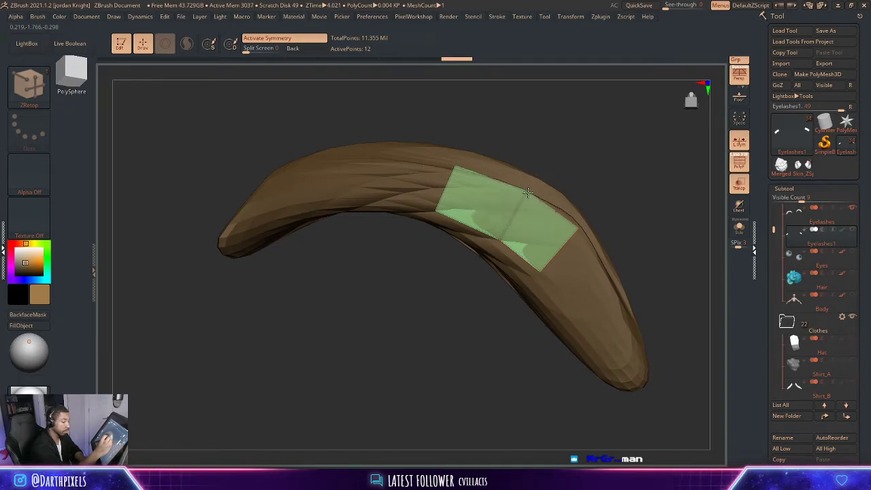
{"action": "left_click_drag", "start_coordinate": [499, 240], "coordinate": [495, 237]}
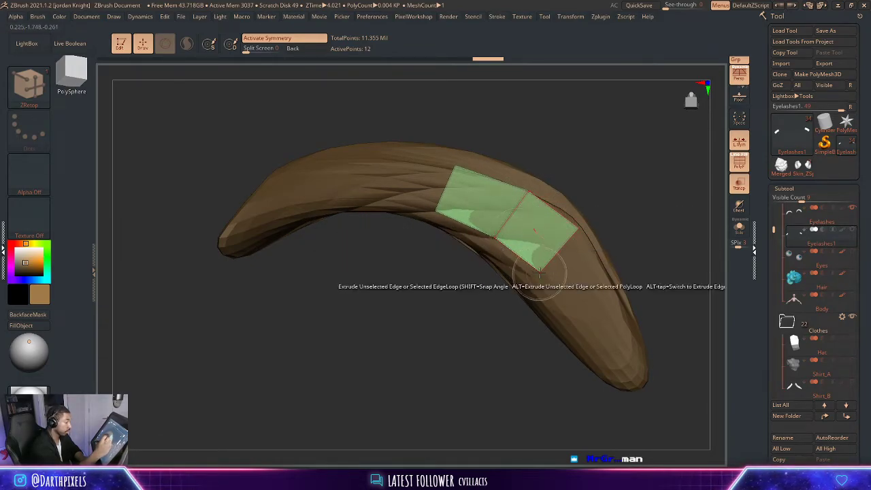
- Extrude three more quads along the eyelash toward its outer tip, adjusting their points to follow the curve
{"action": "left_click_drag", "start_coordinate": [539, 272], "coordinate": [580, 288]}
{"action": "left_click_drag", "start_coordinate": [635, 221], "coordinate": [595, 203], "text": "alt"}
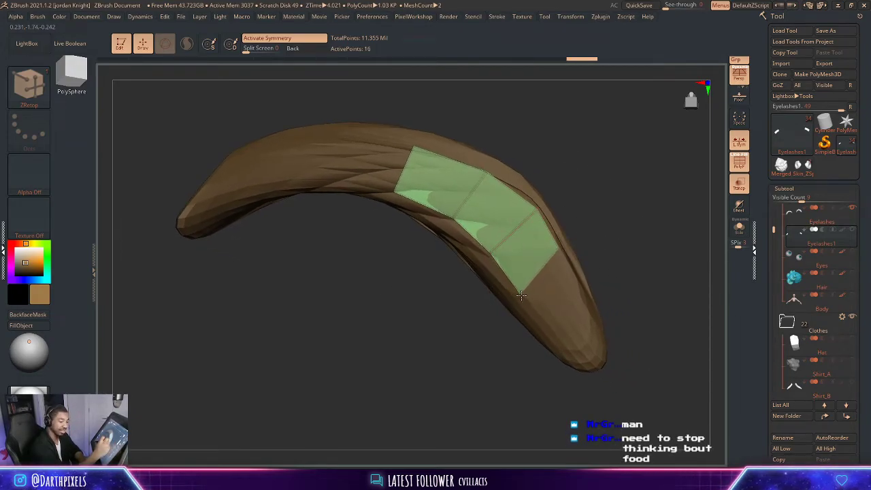
{"action": "left_click_drag", "start_coordinate": [568, 268], "coordinate": [585, 314]}
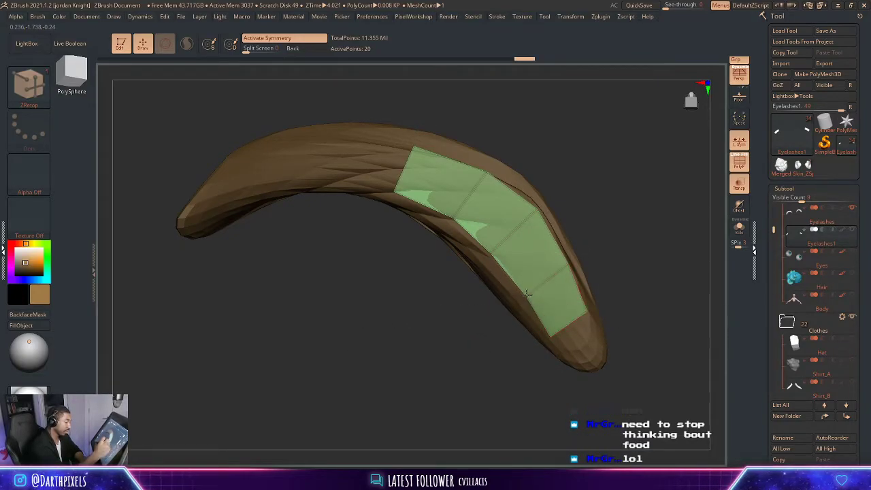
{"action": "left_click_drag", "start_coordinate": [587, 205], "coordinate": [654, 251], "text": "alt"}
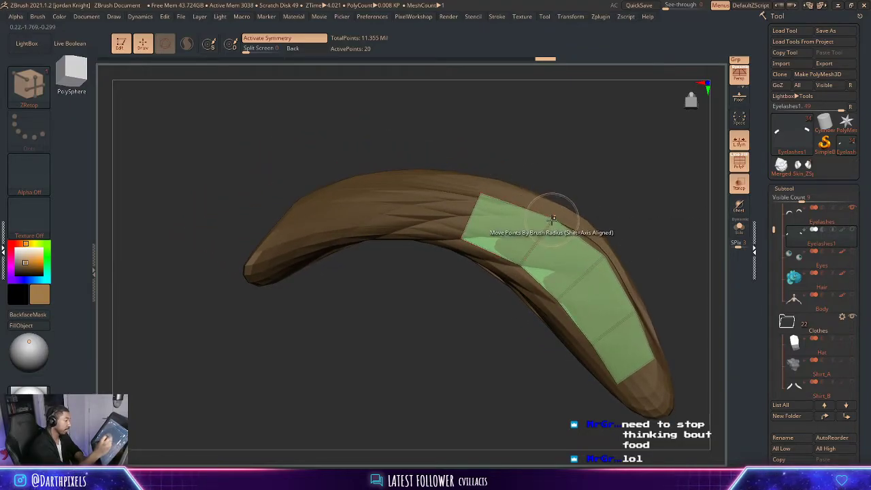
{"action": "right_click_drag", "start_coordinate": [480, 193], "coordinate": [578, 227]}
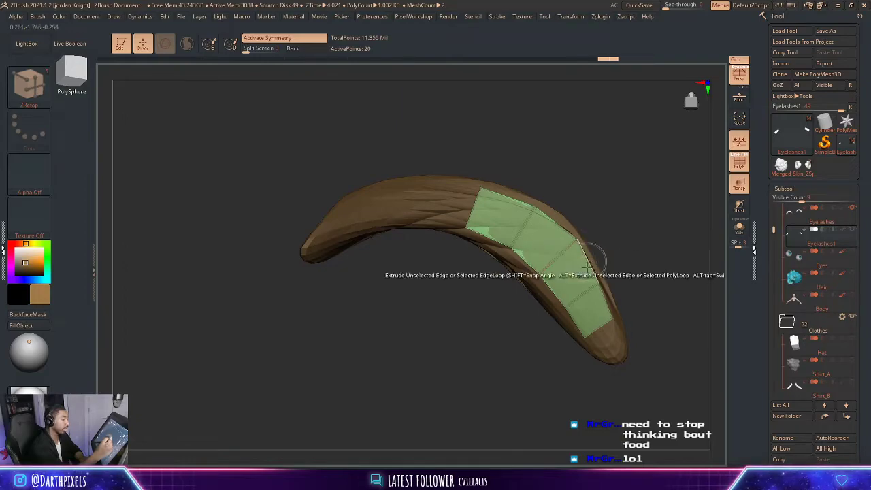
{"action": "right_click_drag", "start_coordinate": [641, 292], "coordinate": [604, 276]}
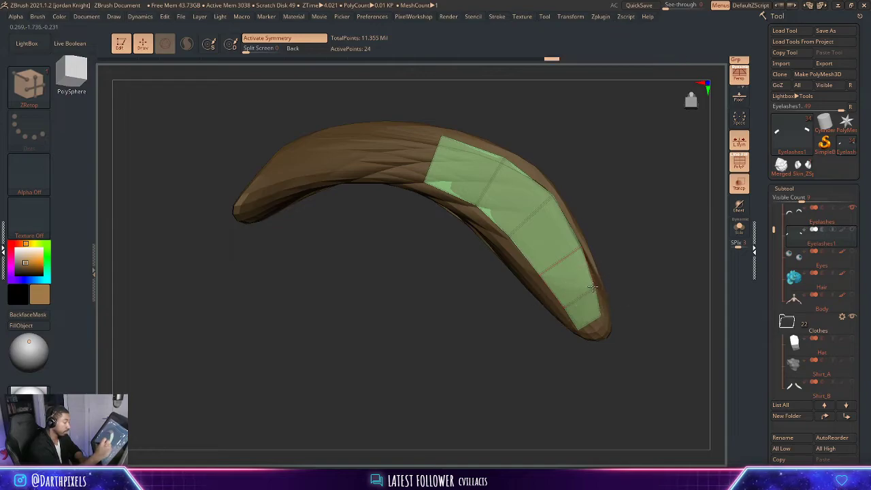
- Extrude three quads from the patch's inner edge along the eyelash toward its inner corner
{"action": "right_click_drag", "start_coordinate": [564, 304], "coordinate": [462, 252]}
{"action": "left_click_drag", "start_coordinate": [454, 251], "coordinate": [446, 230]}
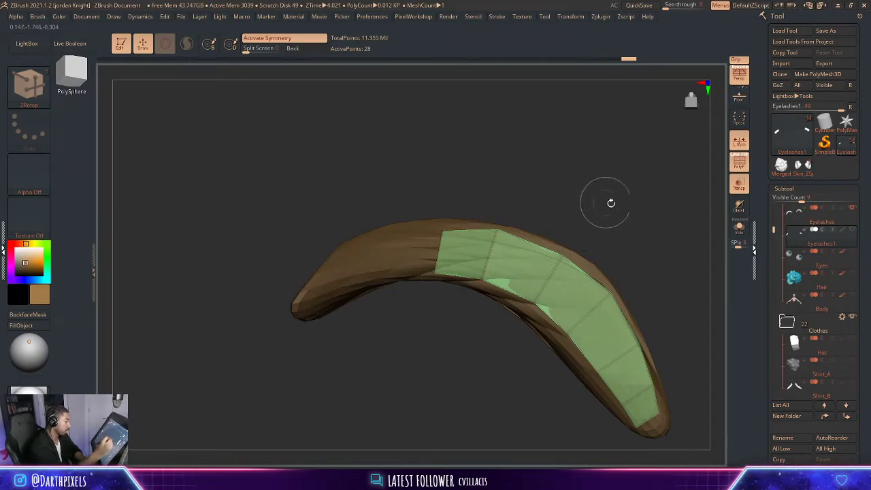
{"action": "left_click_drag", "start_coordinate": [610, 202], "coordinate": [647, 204], "text": "alt"}
{"action": "left_click_drag", "start_coordinate": [475, 244], "coordinate": [415, 245]}
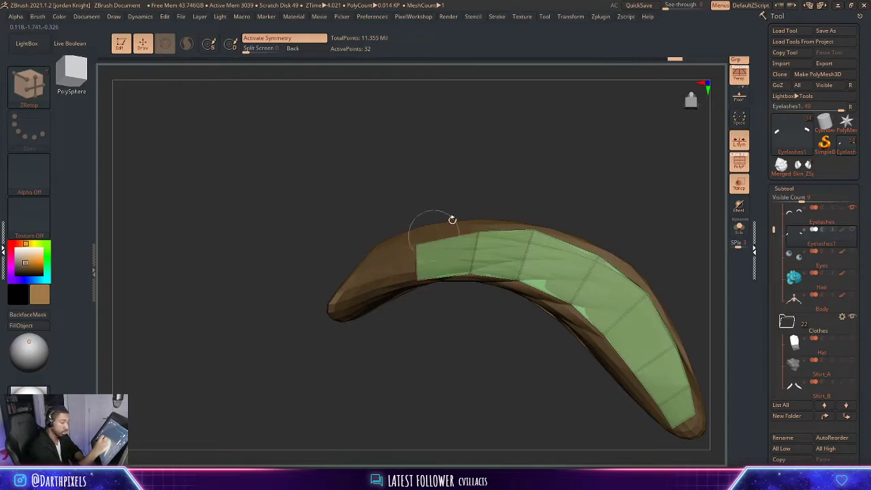
{"action": "left_click_drag", "start_coordinate": [540, 174], "coordinate": [586, 168], "text": "alt"}
{"action": "left_click_drag", "start_coordinate": [461, 261], "coordinate": [422, 275]}
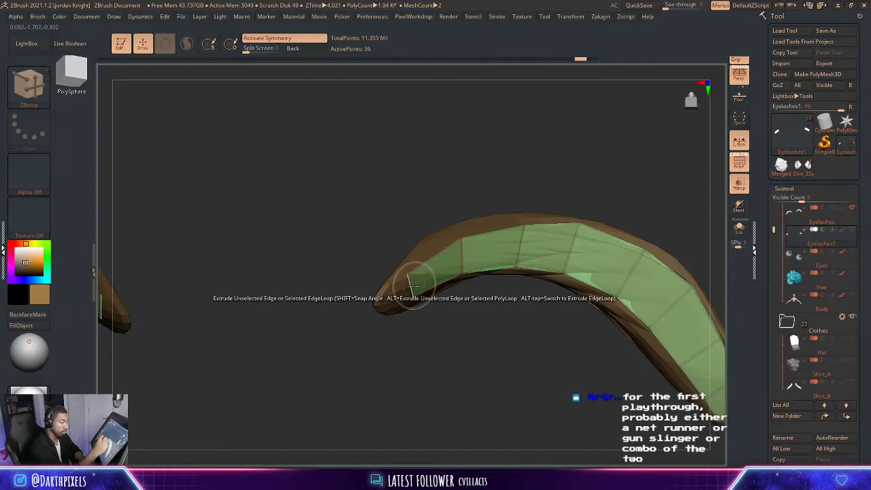
- Pull the strip's innermost edge back with the single-edge Move action, and extrude one last quad to the inner tip
{"action": "key", "text": "space"}
{"action": "left_click", "coordinate": [424, 269]}
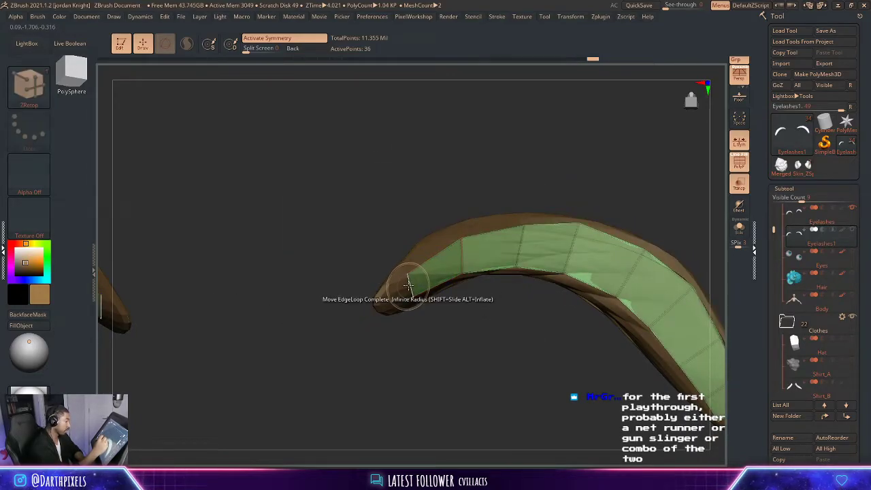
{"action": "key", "text": "space"}
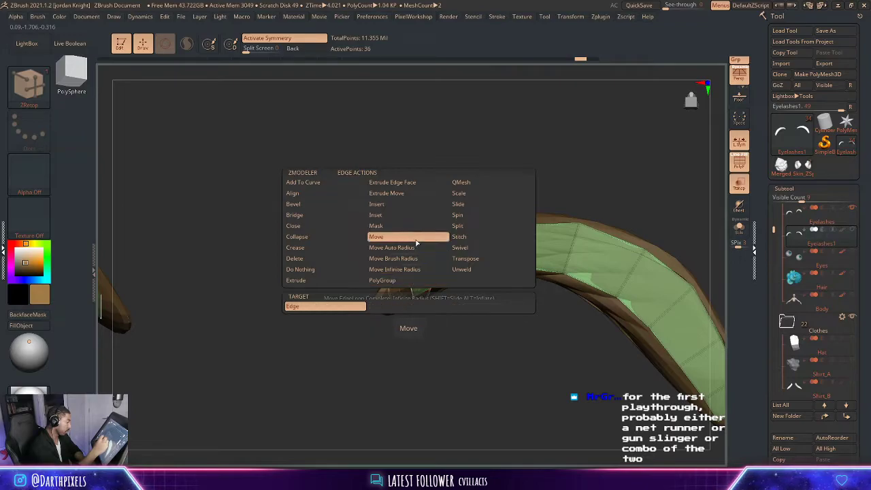
{"action": "left_click", "coordinate": [417, 239]}
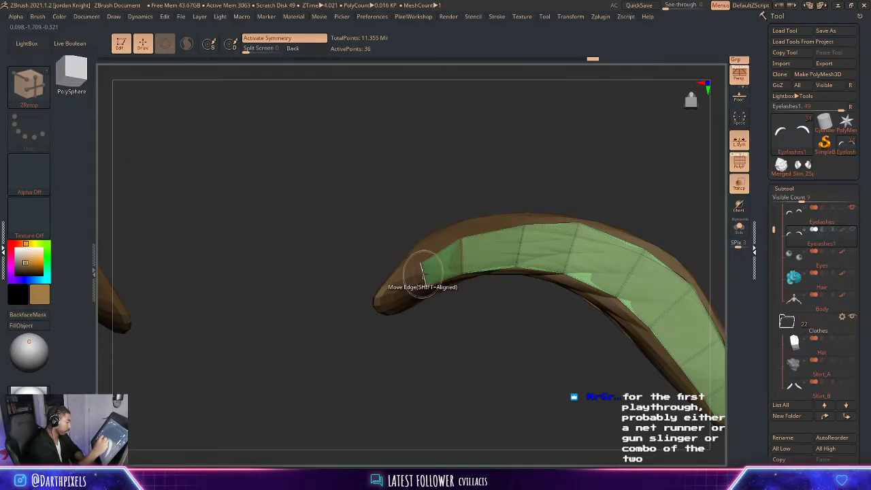
{"action": "key", "text": "space"}
{"action": "left_click", "coordinate": [346, 279]}
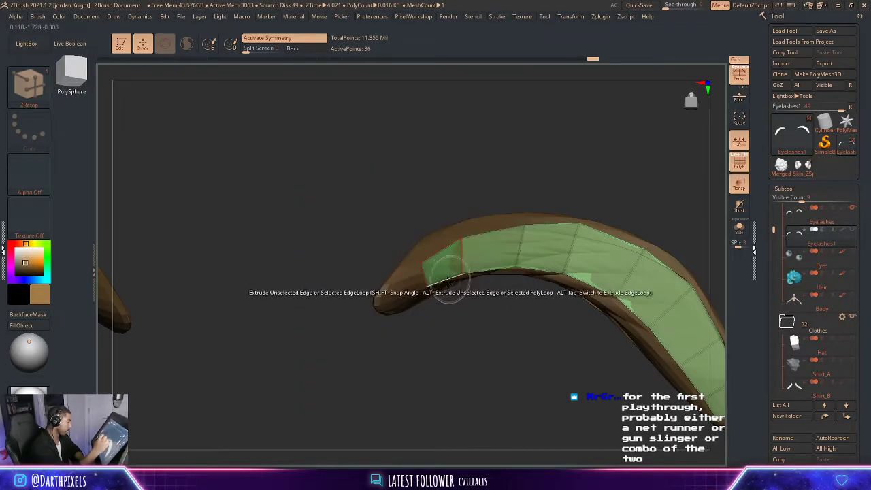
{"action": "left_click_drag", "start_coordinate": [423, 273], "coordinate": [395, 296]}
{"action": "left_click_drag", "start_coordinate": [614, 194], "coordinate": [572, 224], "text": "alt"}
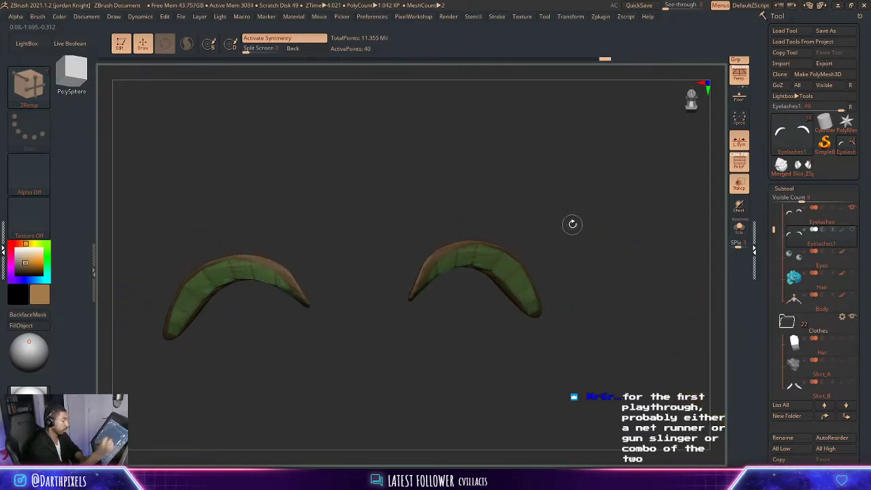
- Smooth the new eyelash strip with a slight amount of Polish By Features
{"action": "left_click", "coordinate": [786, 189]}
{"action": "left_click", "coordinate": [789, 199]}
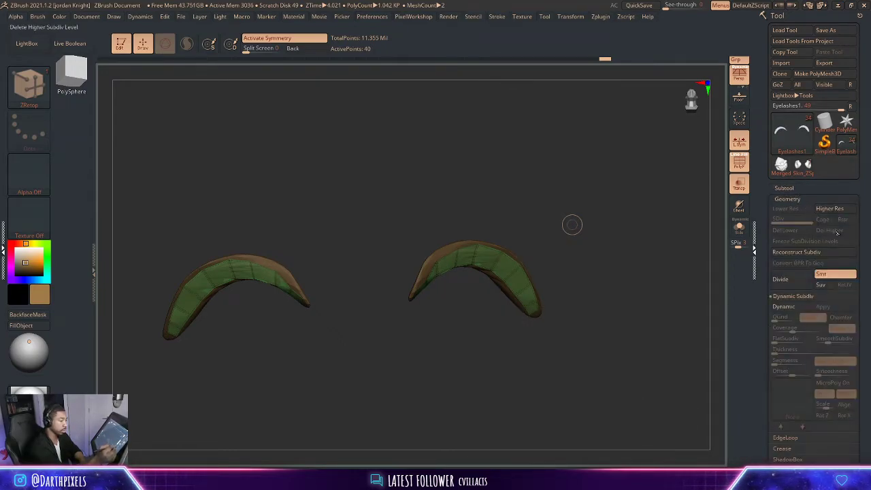
{"action": "left_click", "coordinate": [803, 198]}
{"action": "left_click_drag", "start_coordinate": [575, 227], "coordinate": [582, 202]}
{"action": "key", "text": "space"}
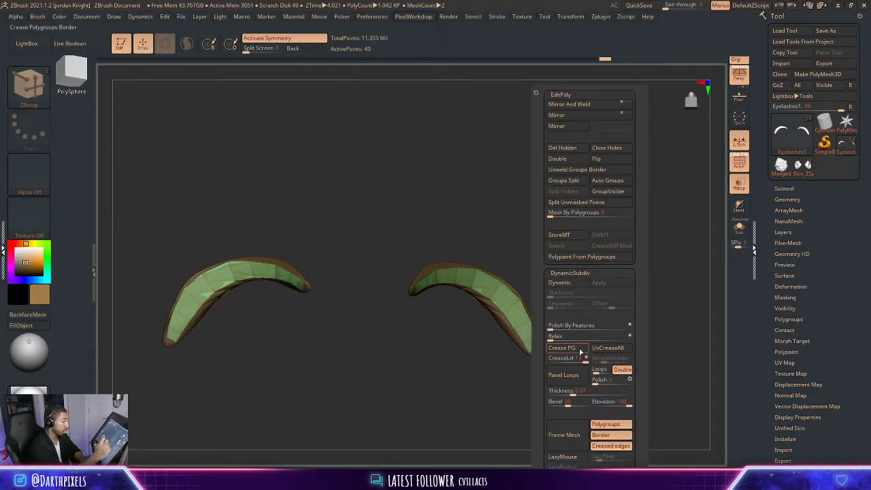
{"action": "left_click", "coordinate": [793, 286]}
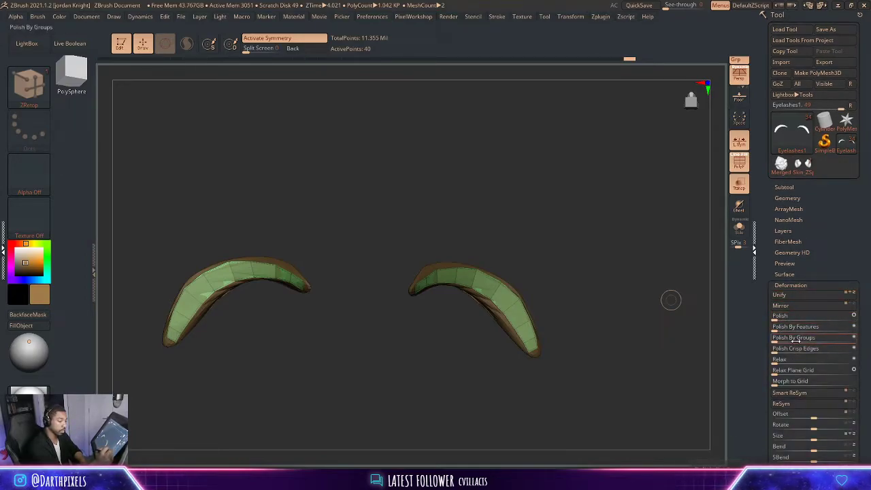
{"action": "left_click_drag", "start_coordinate": [775, 329], "coordinate": [780, 328]}
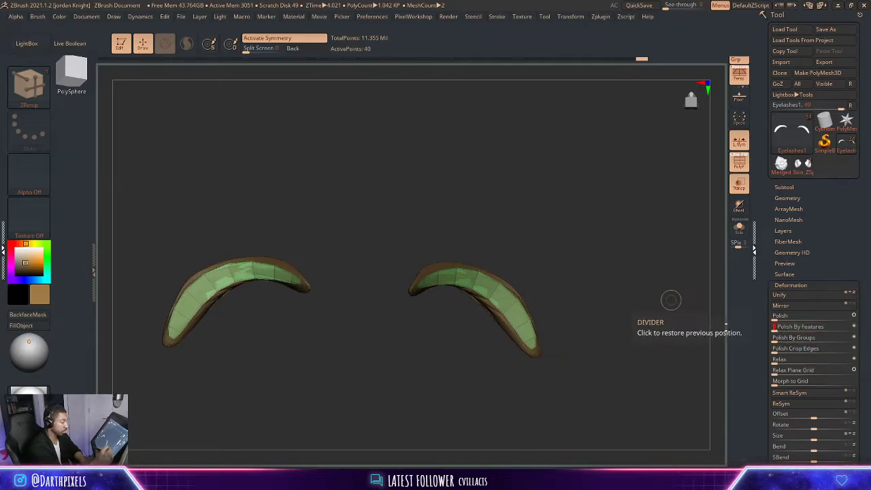
{"action": "key", "text": "ctrl+z"}
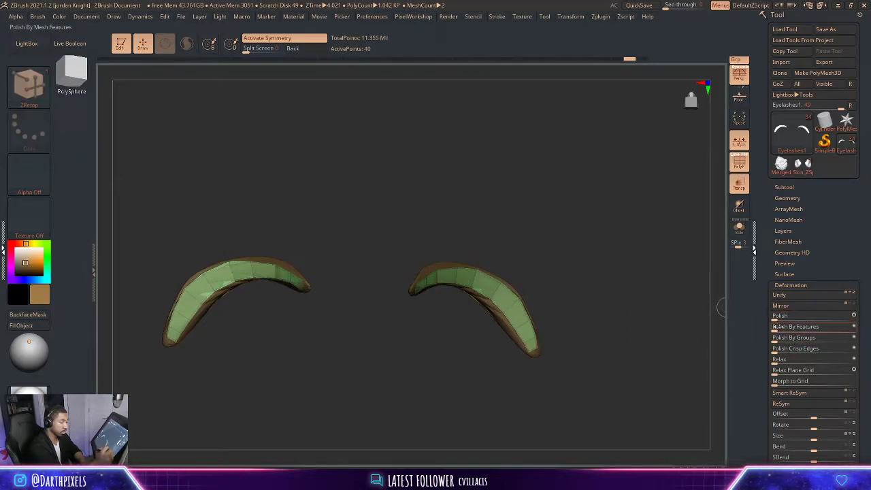
{"action": "left_click", "coordinate": [777, 327]}
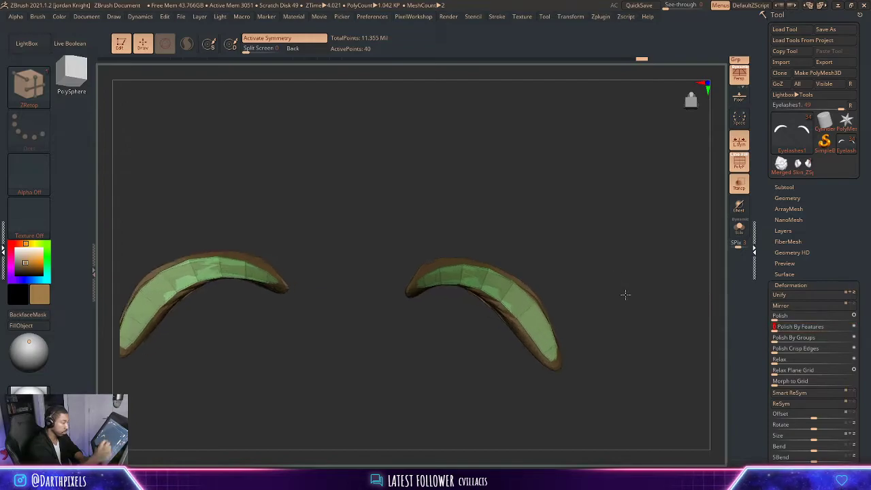
- Adjust the points at the strip's inner and outer ends to fit the tips of the old eyelash
{"action": "left_click_drag", "start_coordinate": [625, 294], "coordinate": [655, 241], "text": "alt"}
{"action": "right_click", "coordinate": [640, 223]}
{"action": "mouse_move", "coordinate": [603, 212]}
{"action": "left_mouse_down", "text": "alt"}
{"action": "mouse_move", "coordinate": [643, 209]}
{"action": "mouse_move", "coordinate": [607, 207]}
{"action": "left_mouse_up", "text": "alt"}
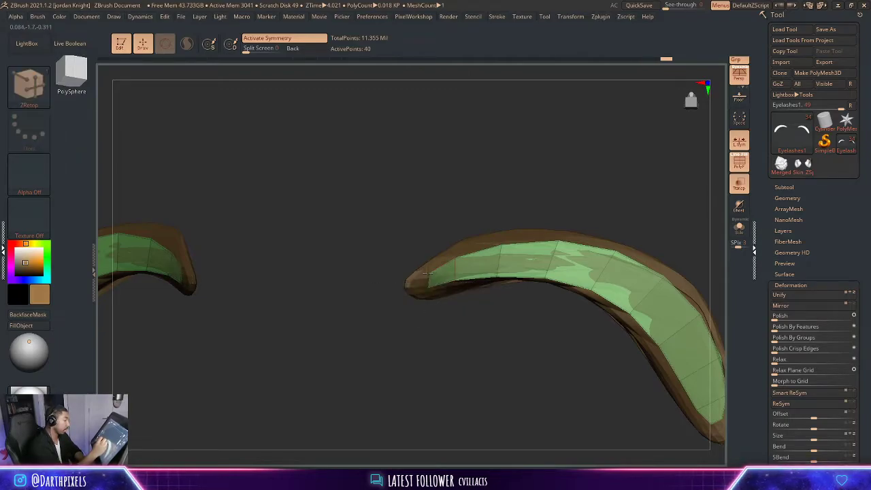
{"action": "right_click_drag", "start_coordinate": [485, 186], "coordinate": [456, 258], "text": "ctrl"}
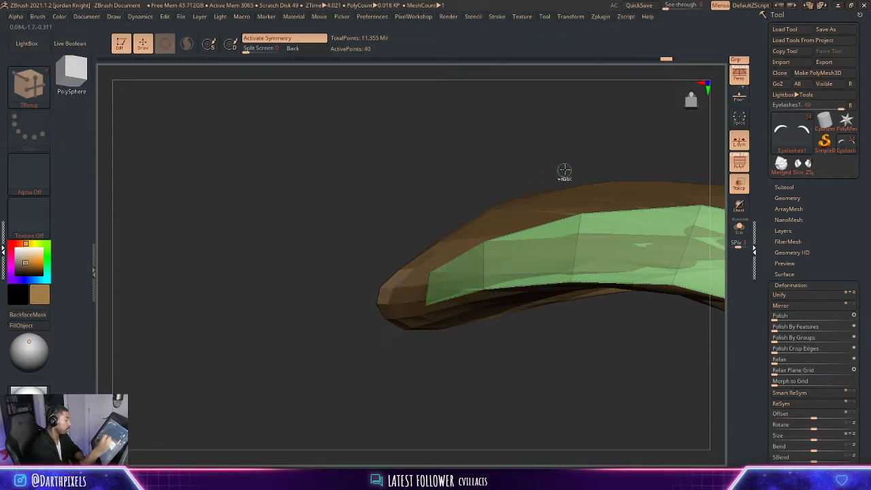
{"action": "mouse_move", "coordinate": [589, 147]}
{"action": "left_mouse_down"}
{"action": "mouse_move", "coordinate": [485, 146]}
{"action": "mouse_move", "coordinate": [620, 307]}
{"action": "mouse_move", "coordinate": [571, 249]}
{"action": "left_mouse_up"}
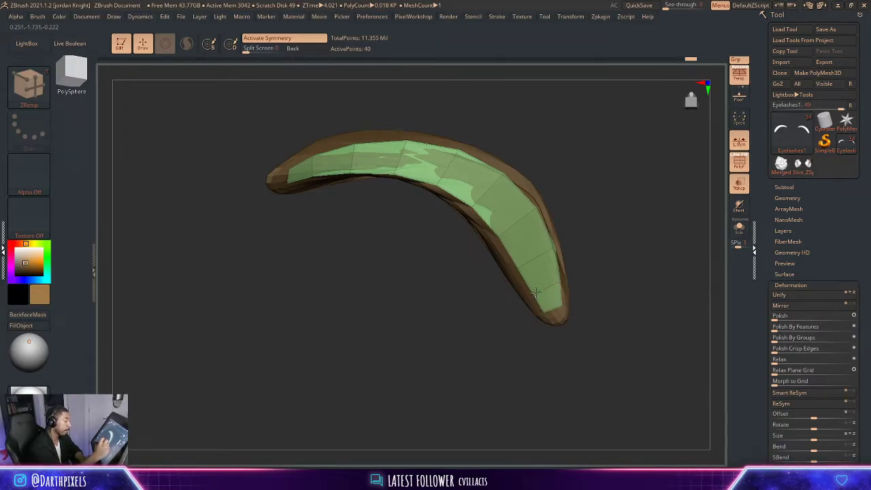
{"action": "mouse_move", "coordinate": [586, 294]}
{"action": "left_mouse_down", "text": "alt"}
{"action": "mouse_move", "coordinate": [576, 231]}
{"action": "mouse_move", "coordinate": [618, 293]}
{"action": "mouse_move", "coordinate": [613, 270]}
{"action": "mouse_move", "coordinate": [629, 255]}
{"action": "left_mouse_up", "text": "alt"}
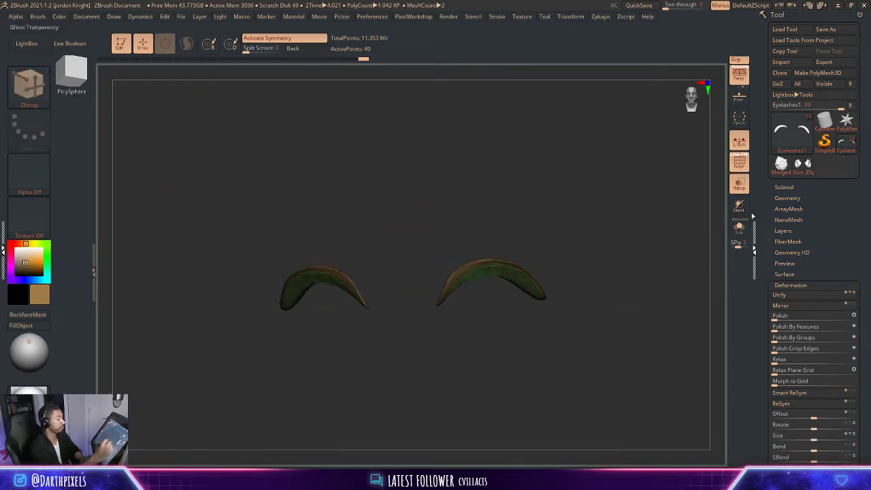
- Hide the old Eyelashes subtool and show the rest of the character around the new eyelash strip
{"action": "left_click", "coordinate": [738, 228]}
{"action": "left_click", "coordinate": [788, 186]}
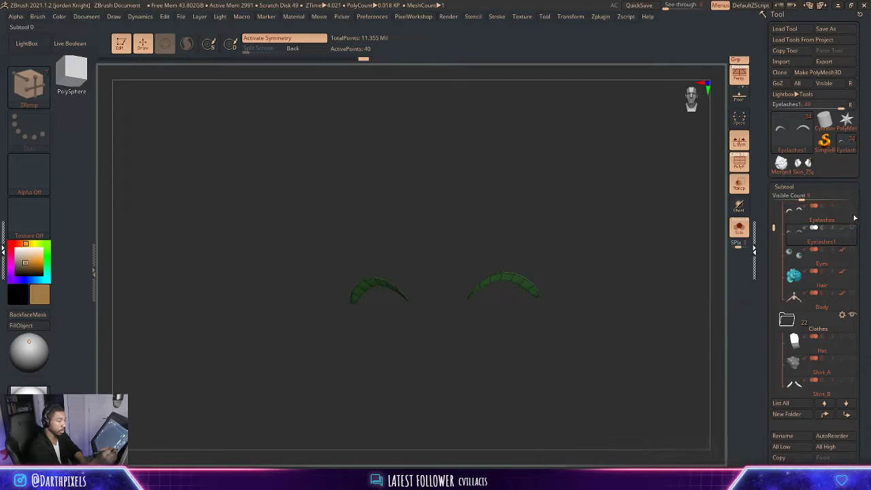
{"action": "scroll", "coordinate": [855, 256], "scroll_direction": "up", "scroll_amount": 3}
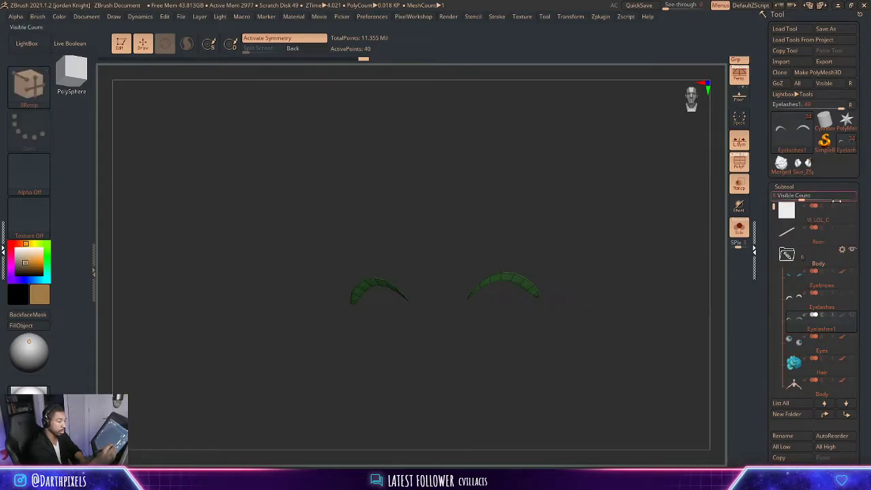
{"action": "mouse_move", "coordinate": [856, 254]}
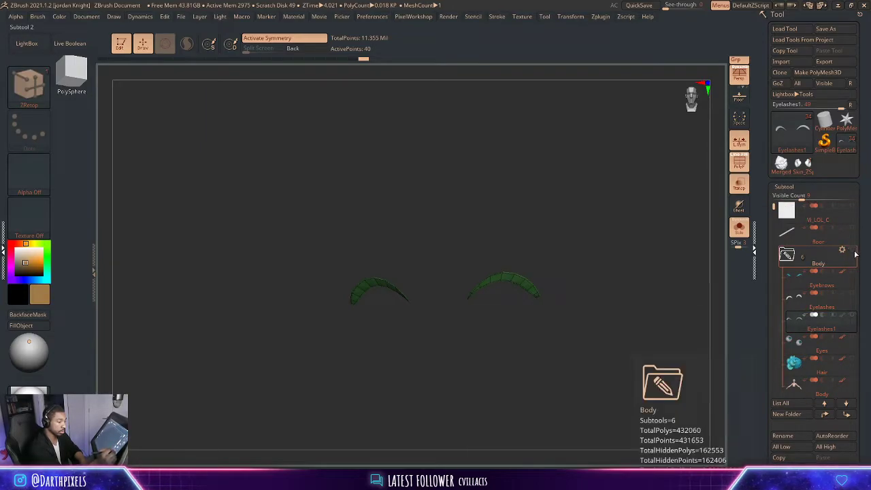
{"action": "left_click", "coordinate": [854, 296]}
{"action": "left_click", "coordinate": [738, 228]}
{"action": "left_click_drag", "start_coordinate": [639, 234], "coordinate": [629, 330]}
{"action": "mouse_move", "coordinate": [649, 231]}
{"action": "left_mouse_down", "text": "alt"}
{"action": "mouse_move", "coordinate": [628, 236]}
{"action": "mouse_move", "coordinate": [679, 295]}
{"action": "mouse_move", "coordinate": [614, 240]}
{"action": "left_mouse_up", "text": "alt"}
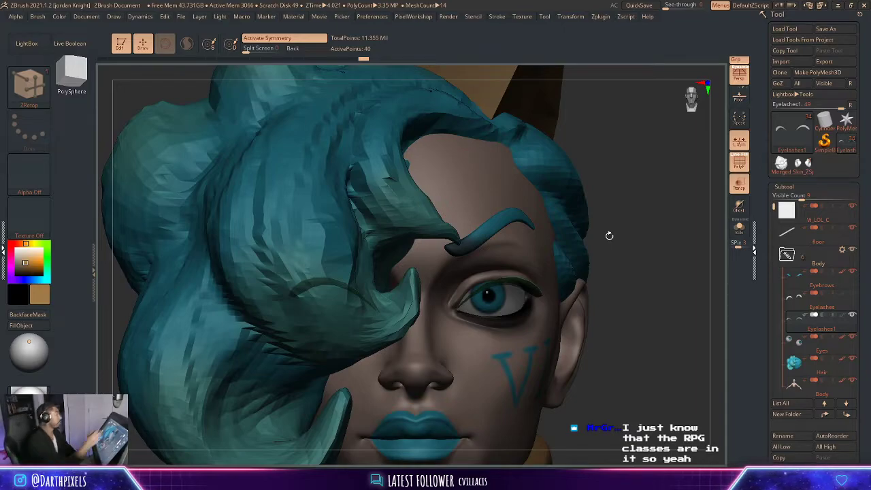
- Select the Move brush and nudge the inner part of the eyelash strip upward over the eyelid
{"action": "left_click", "coordinate": [28, 85]}
{"action": "left_click", "coordinate": [259, 93]}
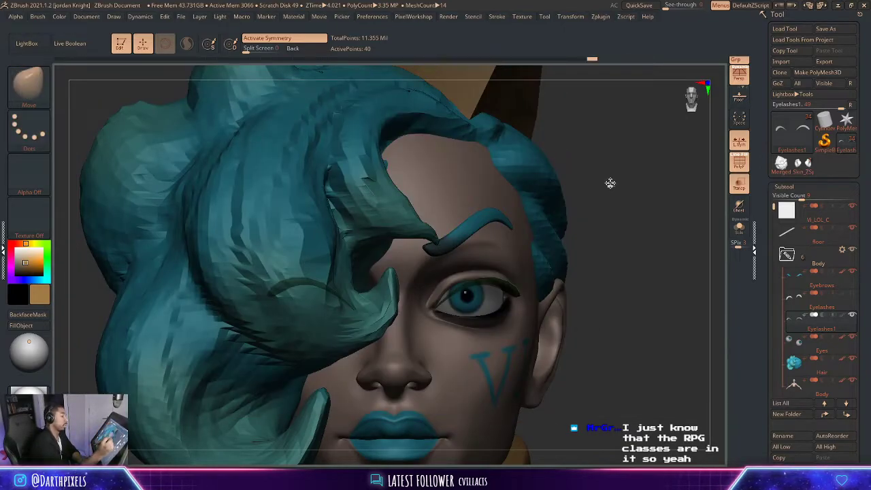
{"action": "key", "text": "space"}
{"action": "key", "text": "space"}
{"action": "mouse_move", "coordinate": [445, 286]}
{"action": "left_mouse_down"}
{"action": "mouse_move", "coordinate": [457, 286]}
{"action": "mouse_move", "coordinate": [454, 275]}
{"action": "left_mouse_up"}
{"action": "mouse_move", "coordinate": [610, 216]}
{"action": "left_mouse_down", "text": "alt"}
{"action": "mouse_move", "coordinate": [577, 217]}
{"action": "mouse_move", "coordinate": [612, 204]}
{"action": "left_mouse_up", "text": "alt"}
- Turn off the polyframe, shrink the Move brush to draw size 5, and tug the strip near the outer eye corner
{"action": "key", "text": "shift+f"}
{"action": "key", "text": "space"}
{"action": "left_click_drag", "start_coordinate": [640, 252], "coordinate": [633, 252]}
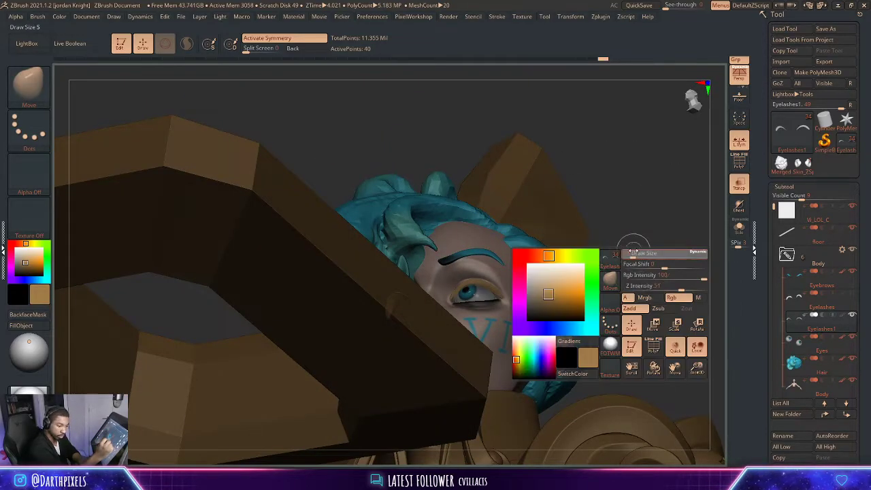
{"action": "left_click_drag", "start_coordinate": [641, 208], "coordinate": [636, 152], "text": "alt"}
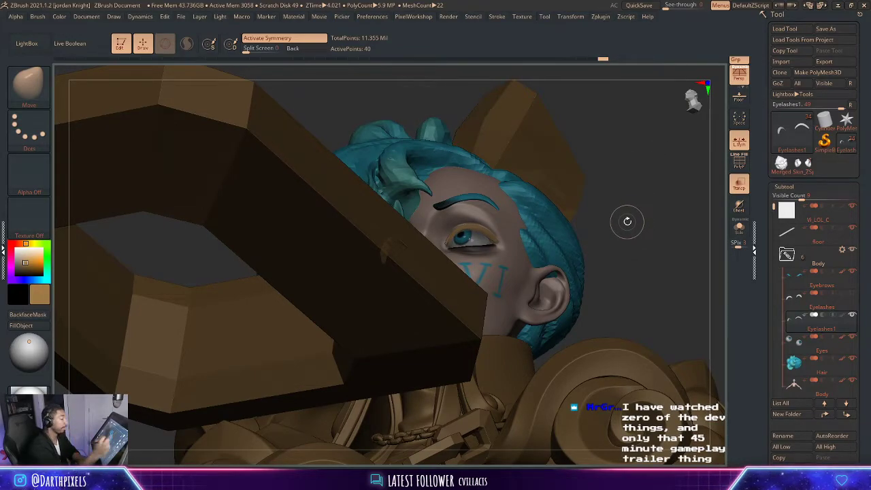
{"action": "left_click_drag", "start_coordinate": [632, 241], "coordinate": [634, 243], "text": "alt"}
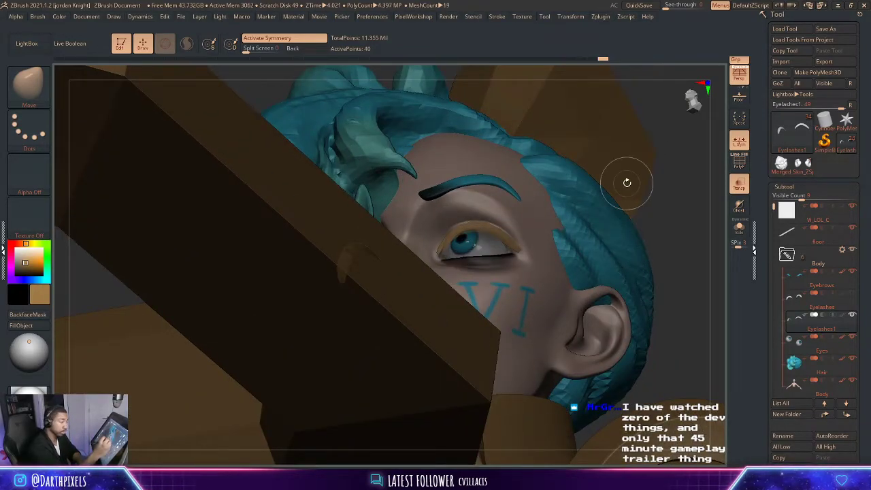
{"action": "key", "text": "space"}
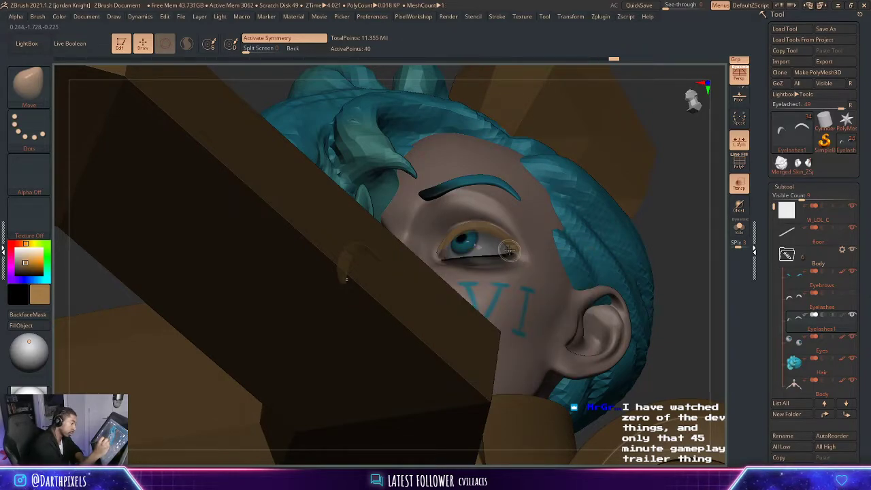
- Enlarge the Move brush and shape the strip's outer end around the eye's outer corner from several angles
{"action": "left_click_drag", "start_coordinate": [670, 214], "coordinate": [658, 248], "text": "shift"}
{"action": "key", "text": "space"}
{"action": "left_click_drag", "start_coordinate": [508, 250], "coordinate": [547, 239]}
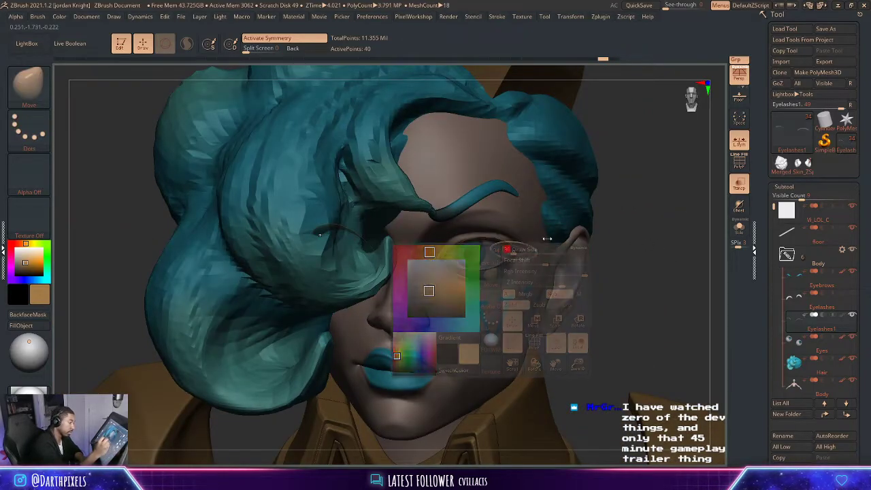
{"action": "left_click_drag", "start_coordinate": [640, 226], "coordinate": [586, 164]}
{"action": "left_click_drag", "start_coordinate": [634, 177], "coordinate": [575, 231]}
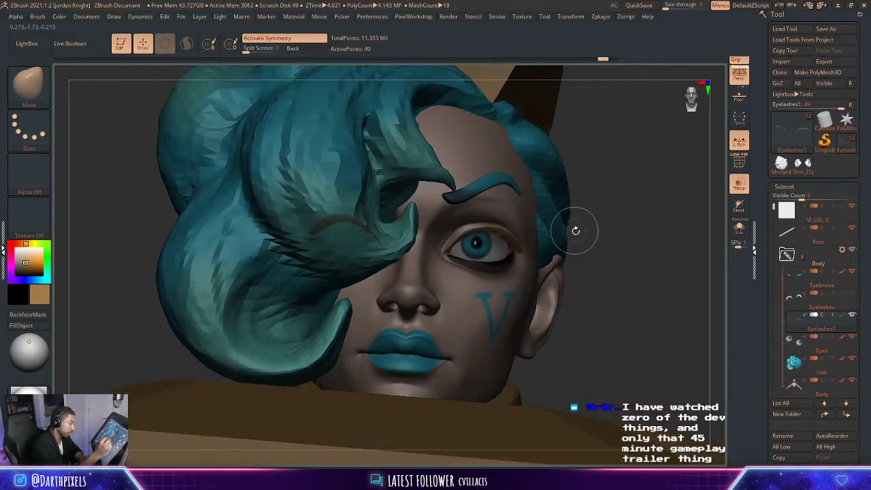
{"action": "left_click_drag", "start_coordinate": [629, 221], "coordinate": [586, 255]}
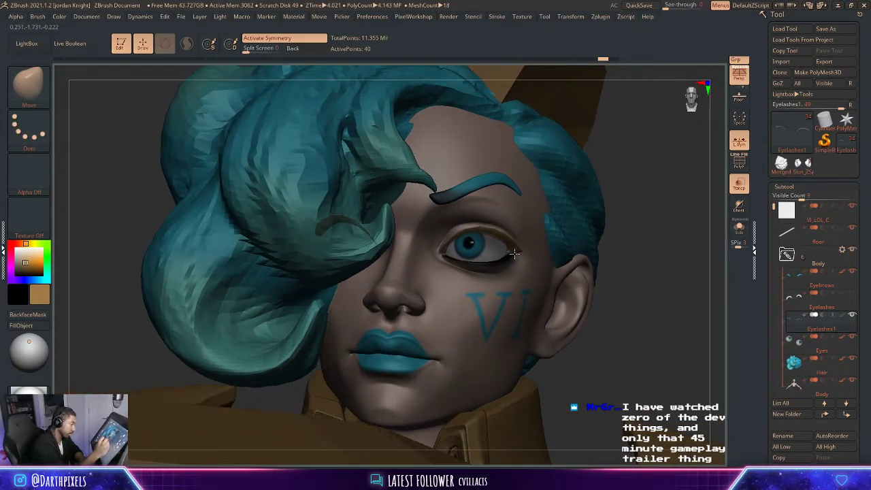
{"action": "left_click_drag", "start_coordinate": [670, 197], "coordinate": [517, 246]}
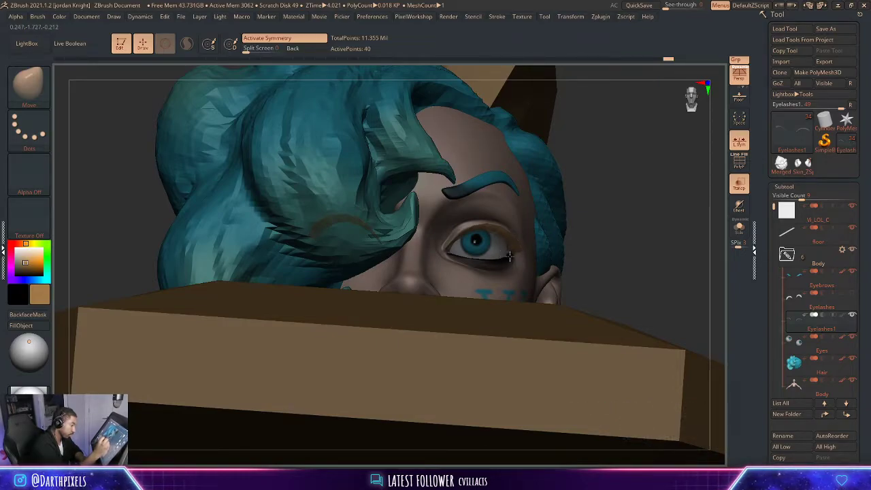
{"action": "left_click_drag", "start_coordinate": [585, 234], "coordinate": [510, 252]}
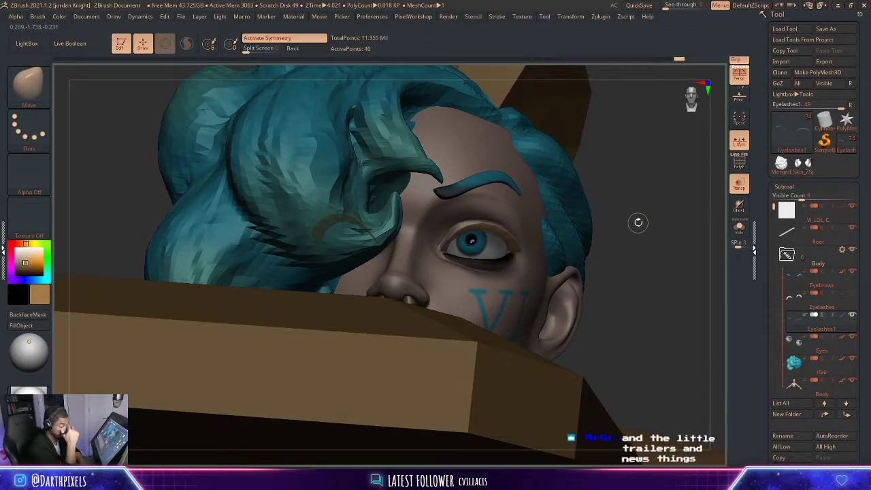
{"action": "left_click_drag", "start_coordinate": [598, 183], "coordinate": [722, 270]}
- Isolate the eyelash strip with its polyframe on and thicken it with ZModeler, extruding the polygon target Polygroup Island
{"action": "left_click", "coordinate": [738, 228]}
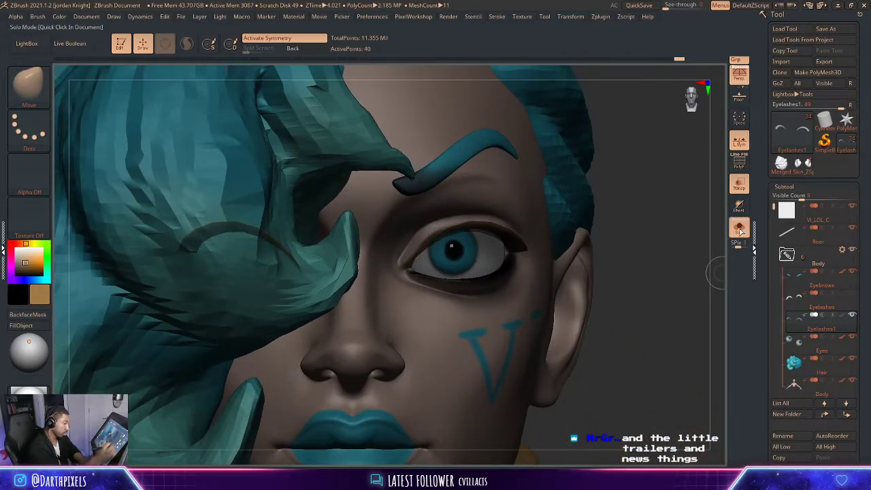
{"action": "key", "text": "shift+f"}
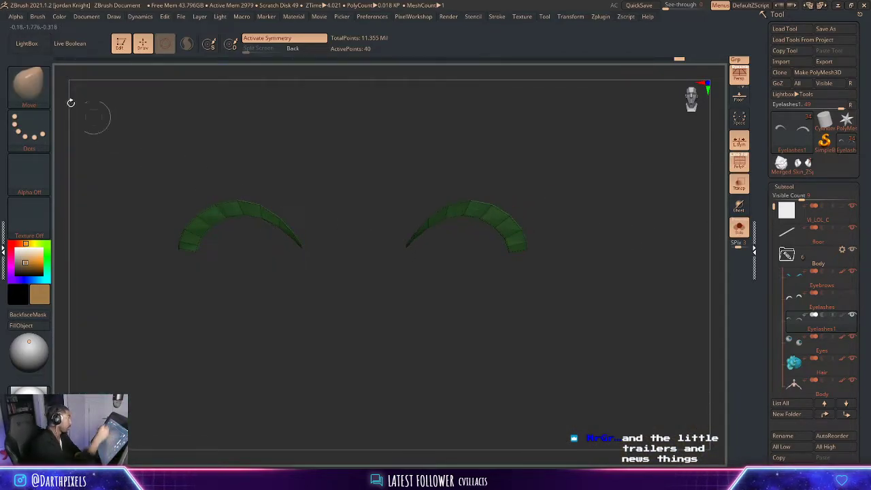
{"action": "left_click", "coordinate": [29, 85]}
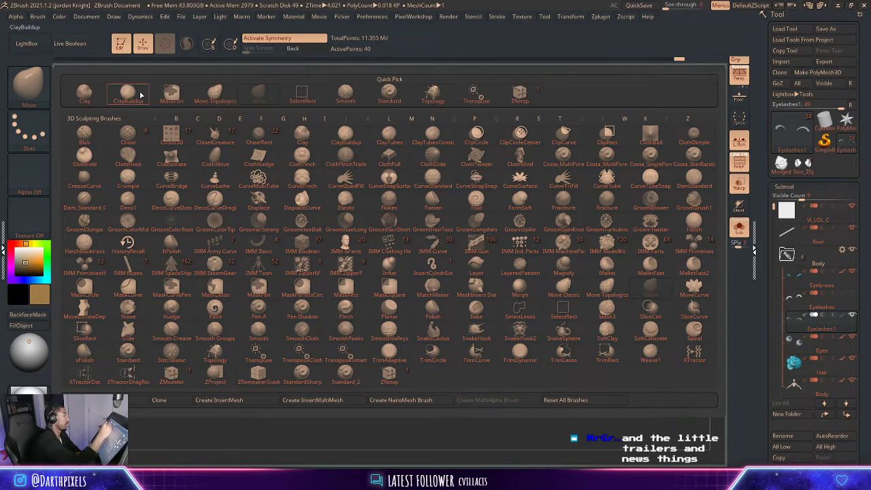
{"action": "left_click", "coordinate": [170, 380]}
{"action": "left_click_drag", "start_coordinate": [561, 195], "coordinate": [587, 226], "text": "alt"}
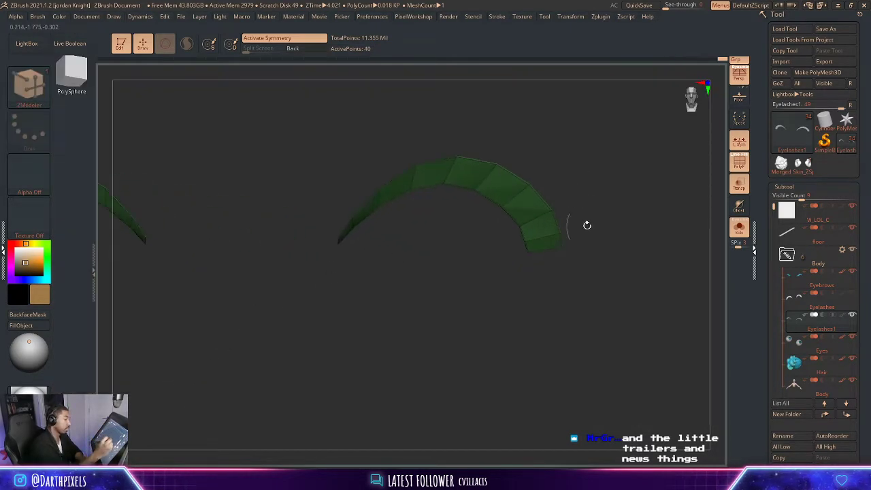
{"action": "key", "text": "space"}
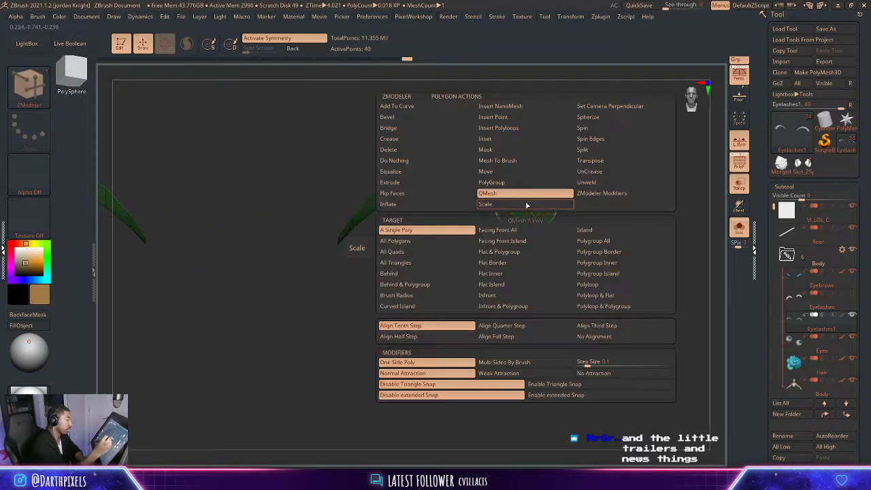
{"action": "left_click", "coordinate": [430, 182]}
{"action": "left_click", "coordinate": [612, 272]}
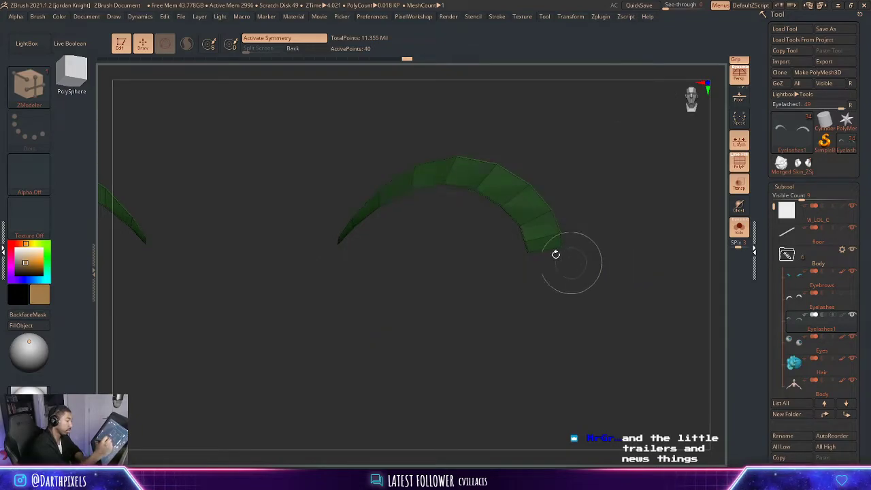
{"action": "left_click_drag", "start_coordinate": [554, 252], "coordinate": [525, 195]}
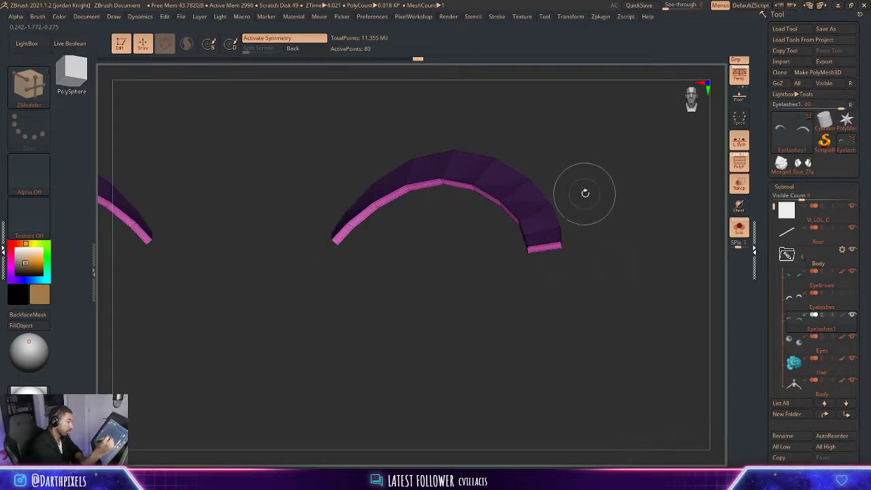
{"action": "key", "text": "space"}
{"action": "left_click", "coordinate": [604, 160]}
{"action": "key", "text": "f"}
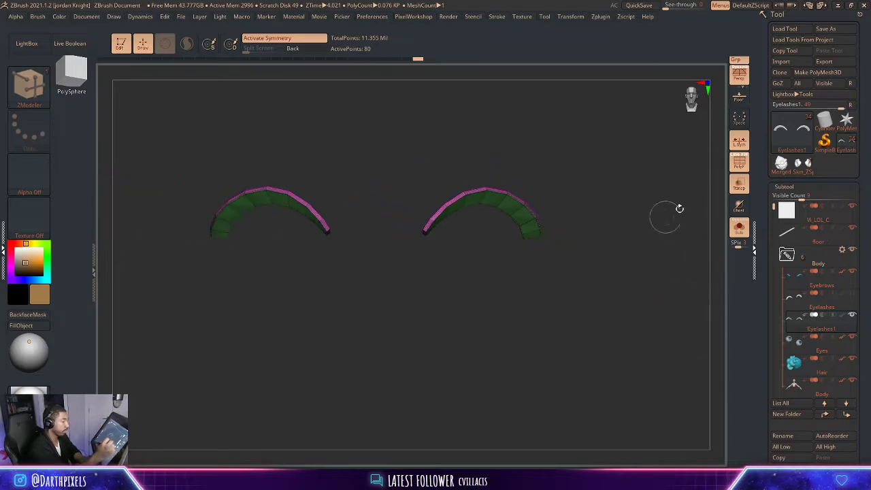
- Bring back the rest of the character, turn off the polyframe, and check the thickened eyelashes on the face
{"action": "left_click", "coordinate": [739, 227]}
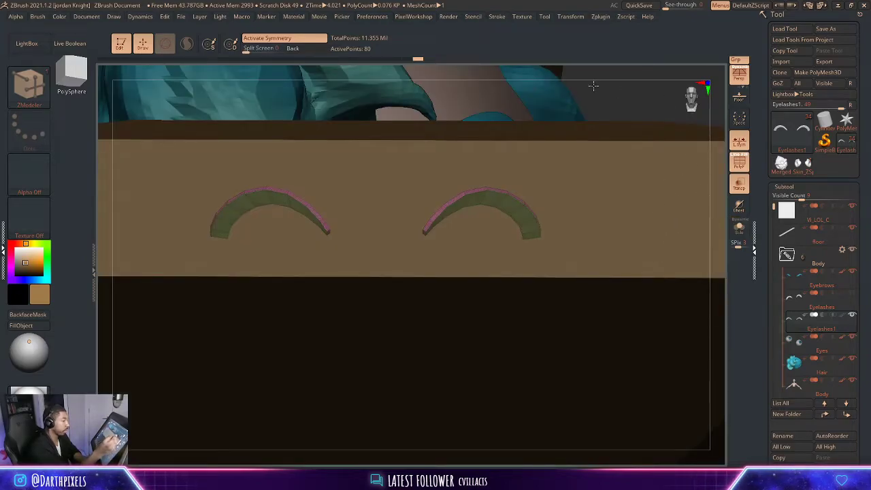
{"action": "mouse_move", "coordinate": [593, 86]}
{"action": "left_mouse_down", "text": "alt"}
{"action": "mouse_move", "coordinate": [606, 125]}
{"action": "mouse_move", "coordinate": [596, 156]}
{"action": "mouse_move", "coordinate": [579, 184]}
{"action": "mouse_move", "coordinate": [555, 187]}
{"action": "left_mouse_up", "text": "alt"}
{"action": "key", "text": "shift+f"}
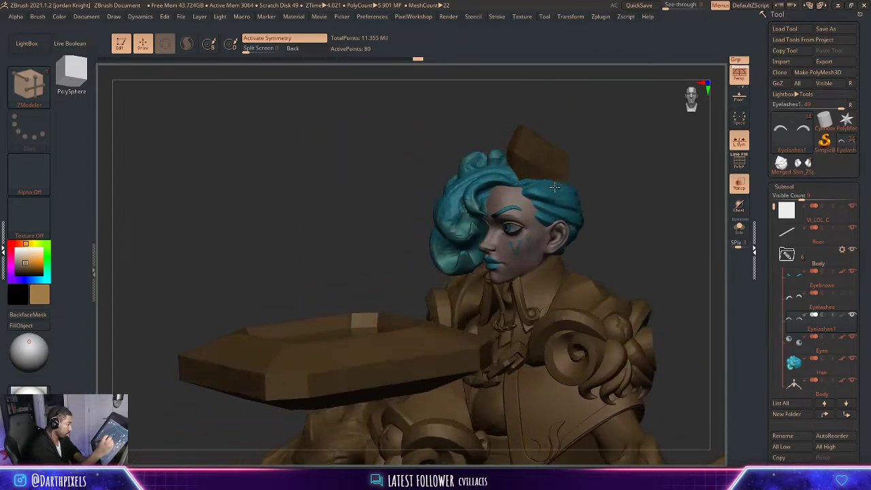
{"action": "left_click_drag", "start_coordinate": [612, 188], "coordinate": [658, 274]}
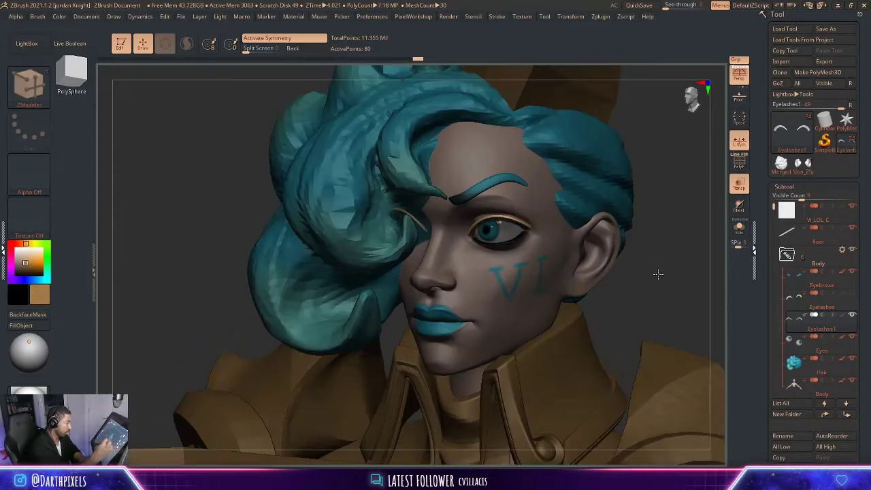
- Undo the eyelash extrusion, isolate the flat strip, and extrude it again with ZModeler to give it thickness
{"action": "key", "text": "ctrl+z"}
{"action": "key", "text": "ctrl+z"}
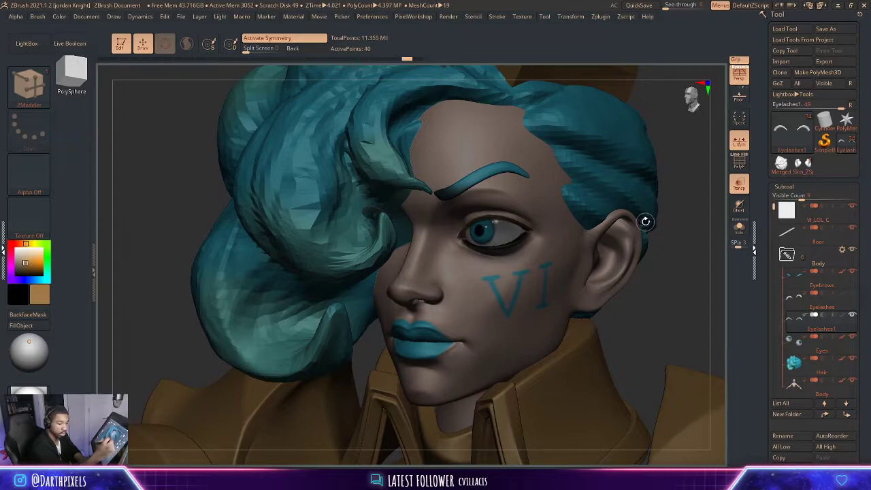
{"action": "left_click", "coordinate": [740, 230]}
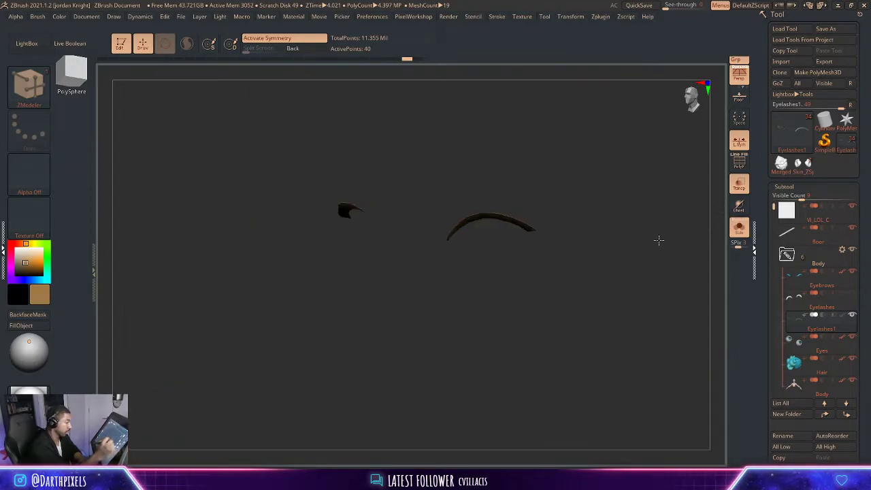
{"action": "left_click_drag", "start_coordinate": [657, 241], "coordinate": [520, 209]}
{"action": "left_click_drag", "start_coordinate": [609, 209], "coordinate": [571, 175], "text": "alt"}
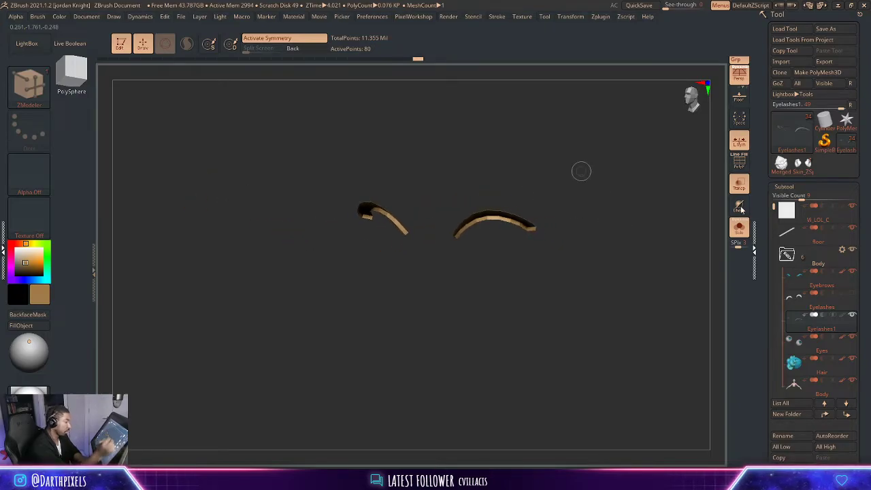
- Flip the normals of the thickened eyelash mesh and bring back the rest of the character
{"action": "key", "text": "space"}
{"action": "left_click", "coordinate": [717, 161]}
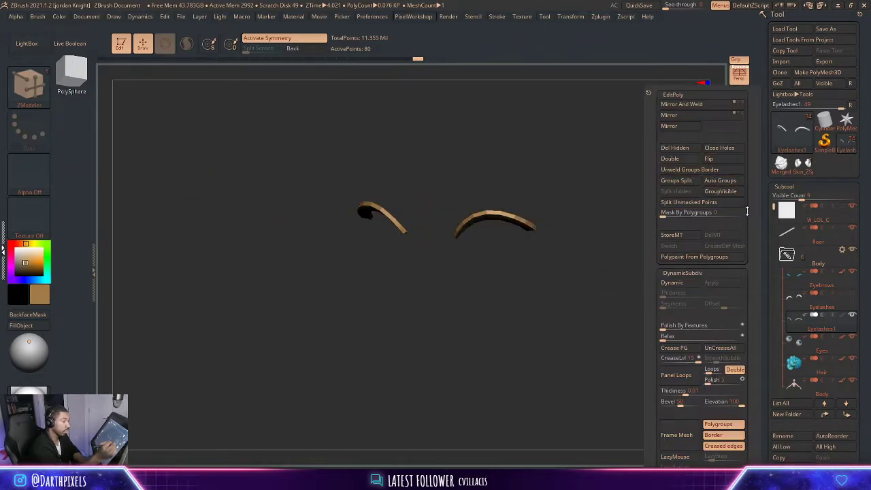
{"action": "left_click", "coordinate": [740, 229]}
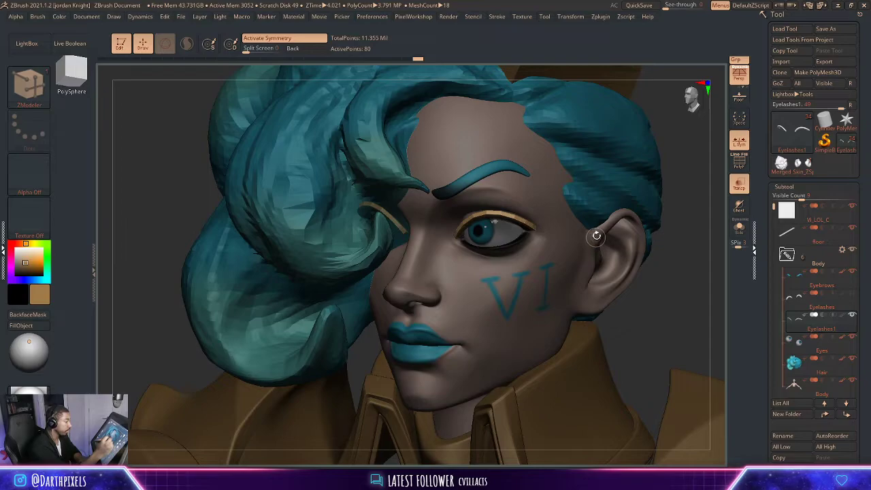
{"action": "left_click_drag", "start_coordinate": [665, 258], "coordinate": [638, 249]}
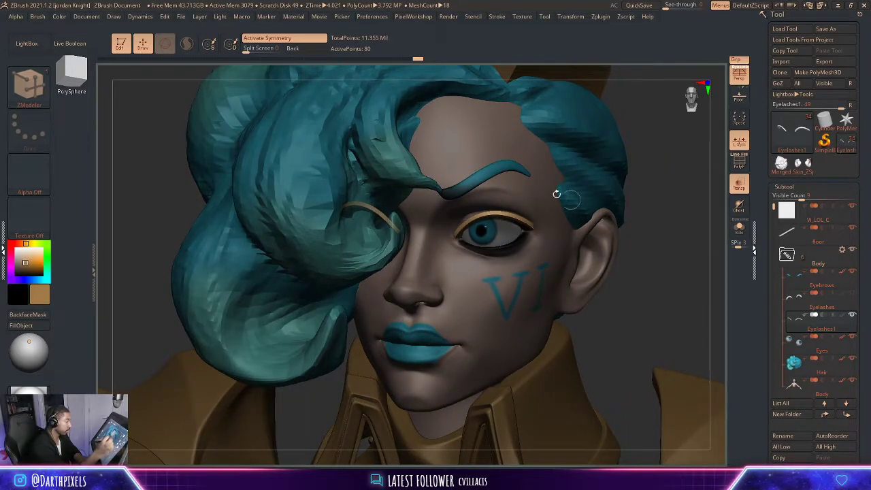
- Switch to the Move brush, turn off transparency, and sample black from the face as the eyelashes' colour
{"action": "left_click", "coordinate": [29, 85]}
{"action": "left_click", "coordinate": [259, 94]}
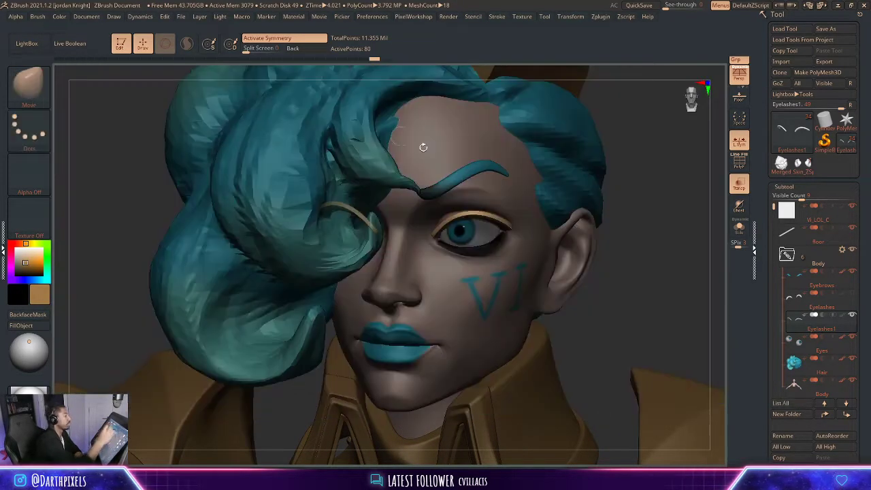
{"action": "key", "text": "space"}
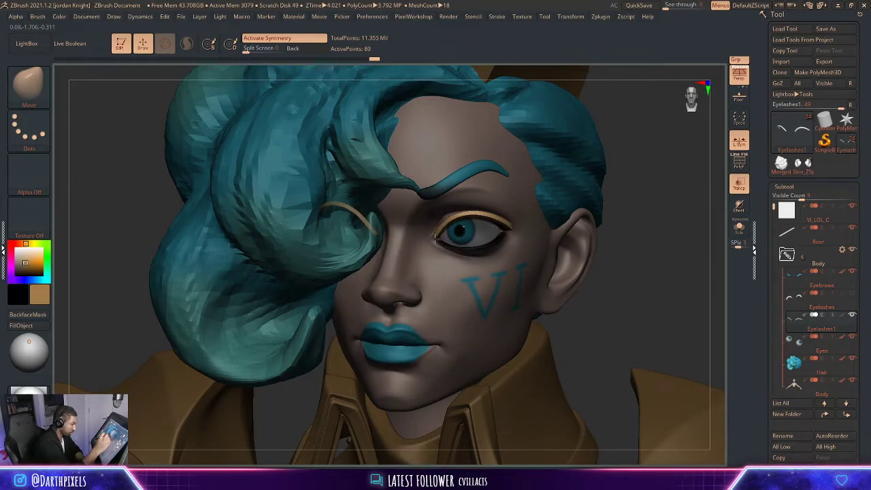
{"action": "left_click_drag", "start_coordinate": [652, 222], "coordinate": [650, 267], "text": "alt"}
{"action": "left_click", "coordinate": [740, 191]}
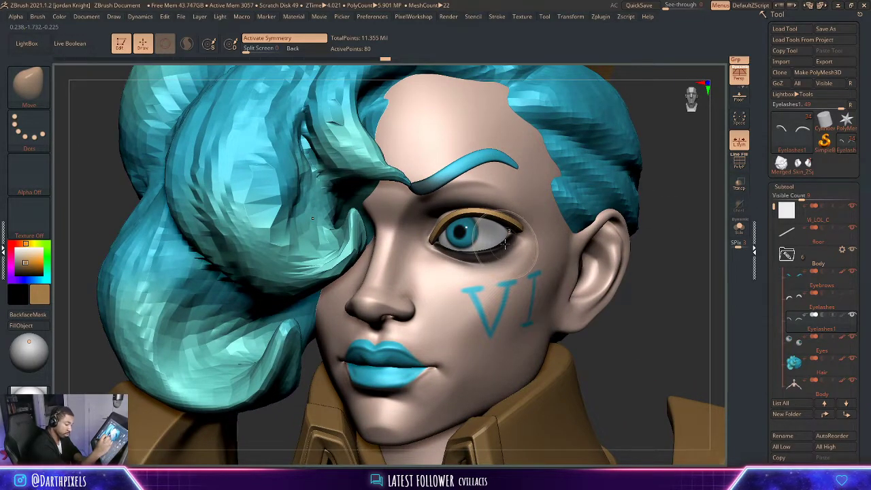
{"action": "key", "text": "c"}
{"action": "left_click_drag", "start_coordinate": [644, 225], "coordinate": [602, 200]}
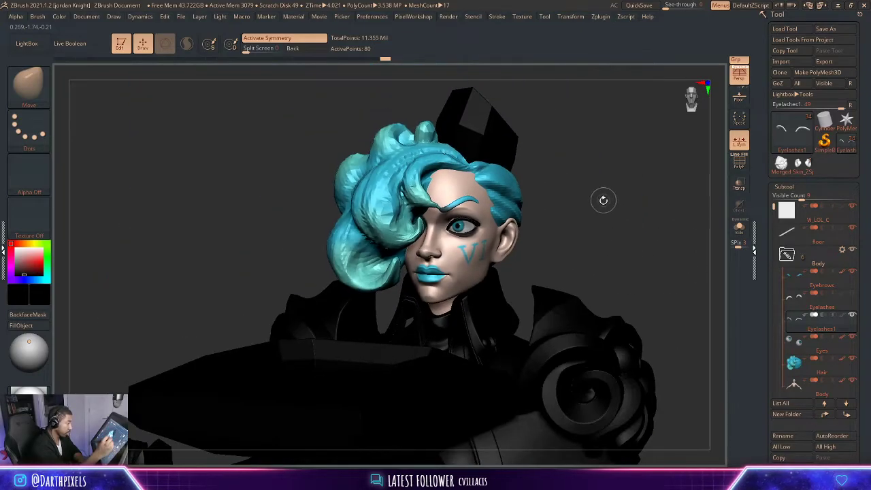
- In the eyelashes' dynamic subdivision settings, set the crease level to 2 and adjust the smooth subdivision level
{"action": "key", "text": "space"}
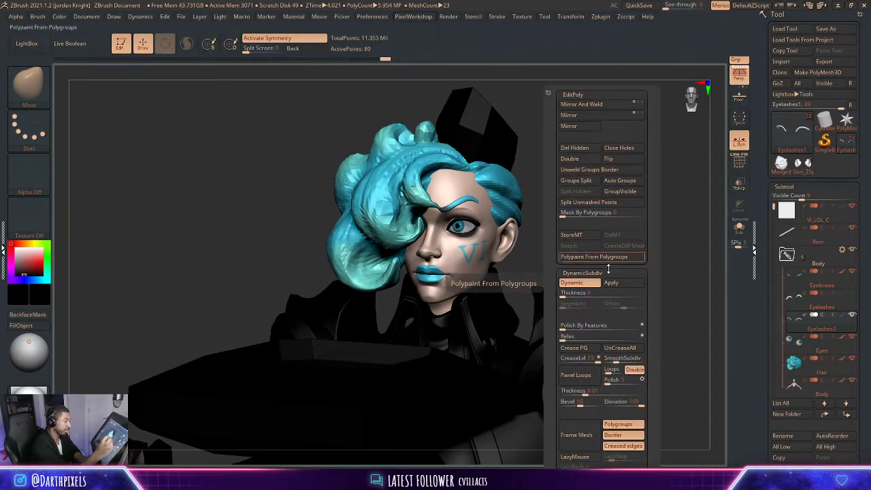
{"action": "left_click_drag", "start_coordinate": [557, 273], "coordinate": [557, 137]}
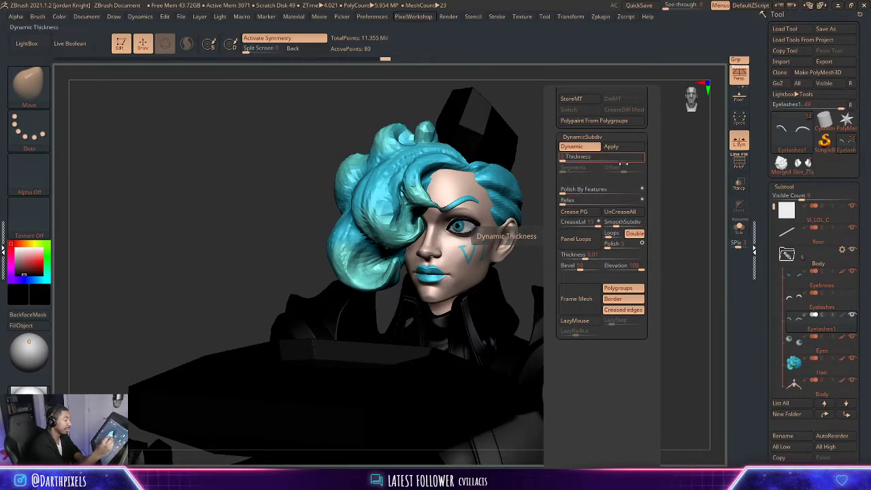
{"action": "left_click", "coordinate": [566, 219]}
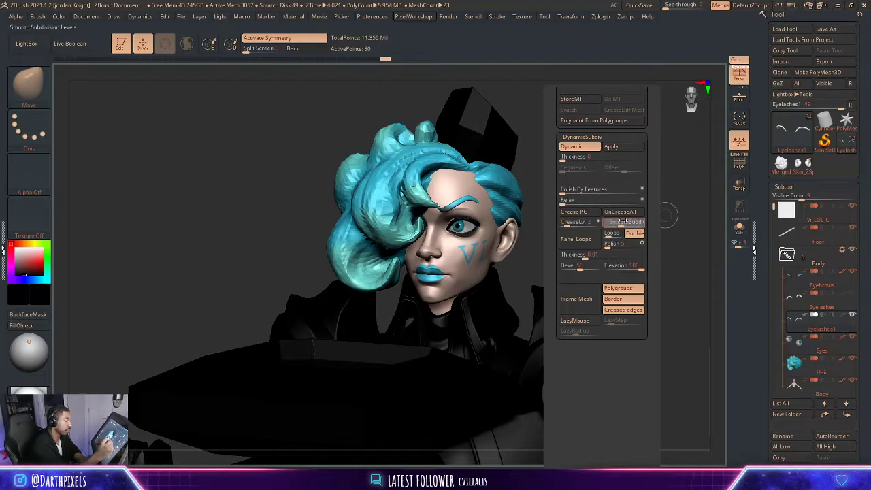
{"action": "left_click_drag", "start_coordinate": [622, 220], "coordinate": [626, 220]}
{"action": "left_click_drag", "start_coordinate": [563, 222], "coordinate": [562, 223]}
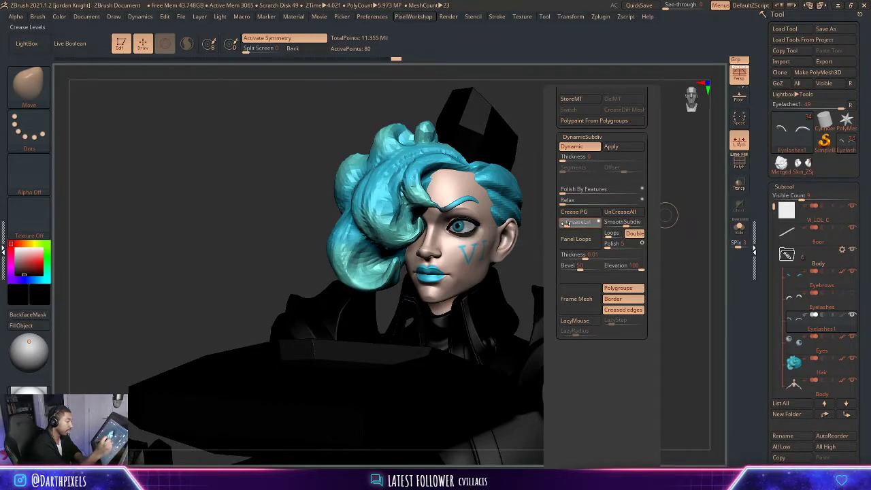
{"action": "left_click_drag", "start_coordinate": [625, 222], "coordinate": [585, 218]}
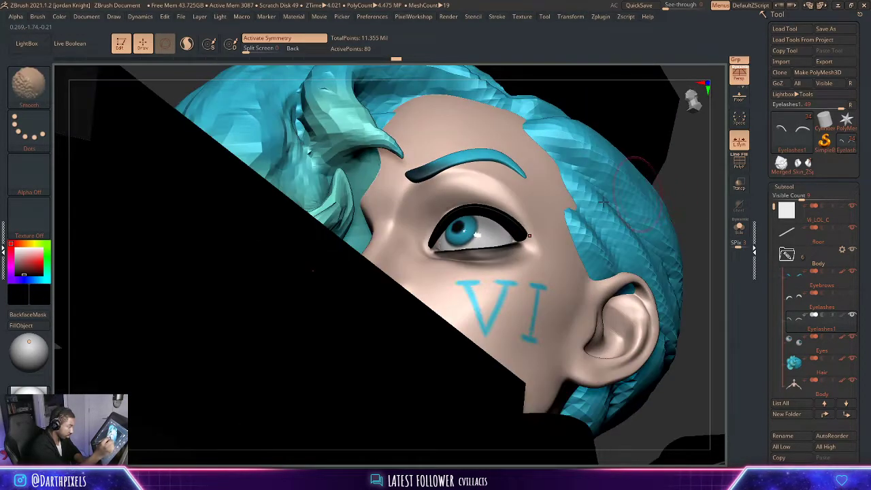
- Pull the eyelash's outer end into a pointed wing at the eye corner with a small Move brush
{"action": "key", "text": "space"}
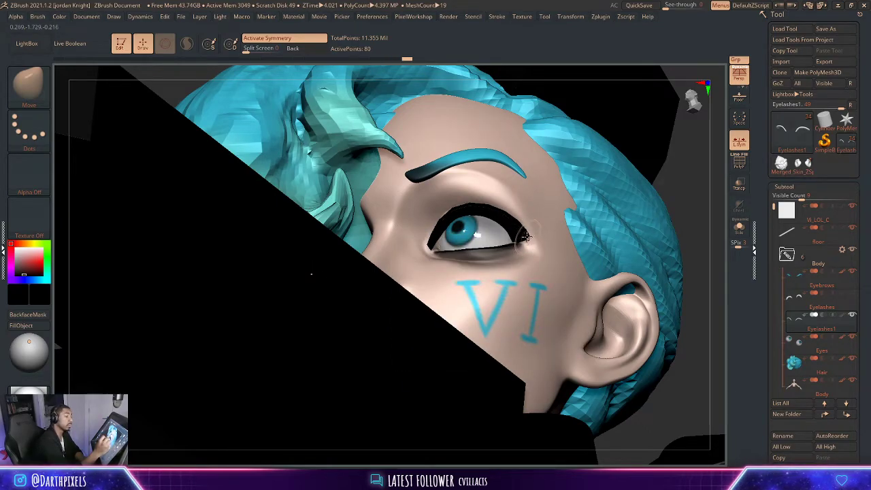
{"action": "key", "text": "space"}
{"action": "left_click_drag", "start_coordinate": [540, 236], "coordinate": [546, 236]}
{"action": "key", "text": "space"}
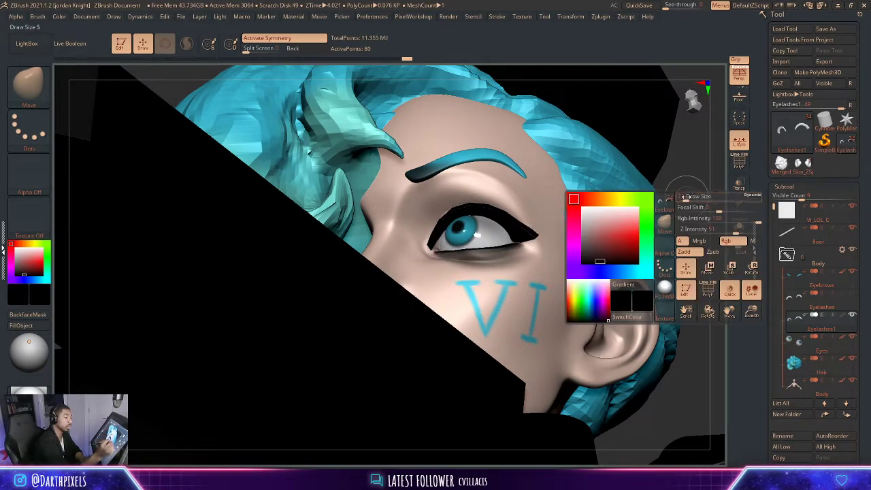
{"action": "left_click_drag", "start_coordinate": [688, 193], "coordinate": [601, 202]}
{"action": "left_click_drag", "start_coordinate": [684, 202], "coordinate": [544, 199]}
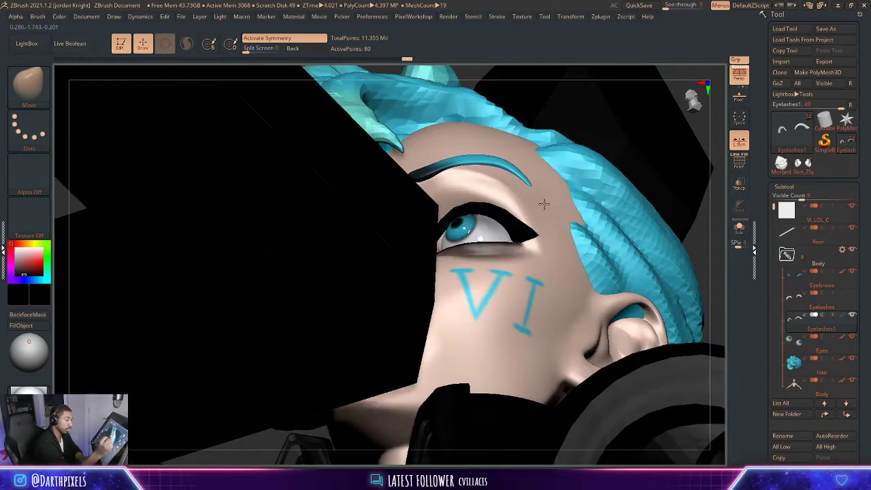
- Fill out the upper edge of the eyelash wing with the Move brush and check its shape from below
{"action": "key", "text": "space"}
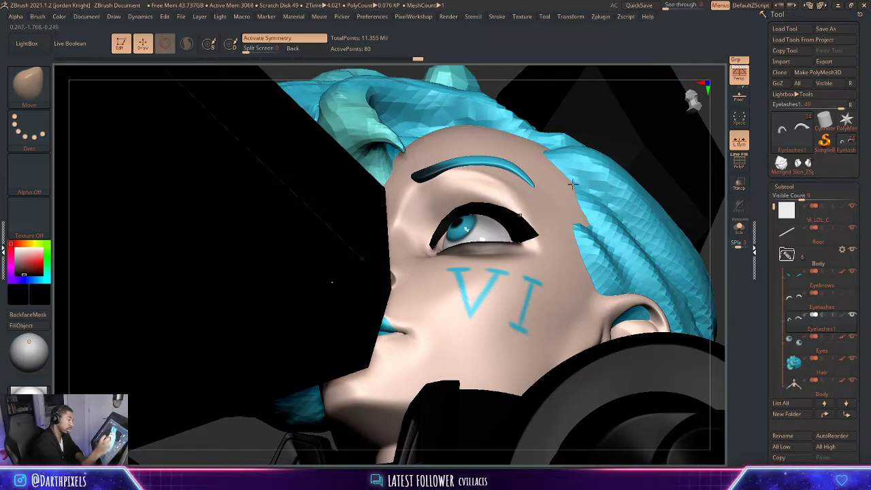
{"action": "left_click_drag", "start_coordinate": [694, 204], "coordinate": [647, 188]}
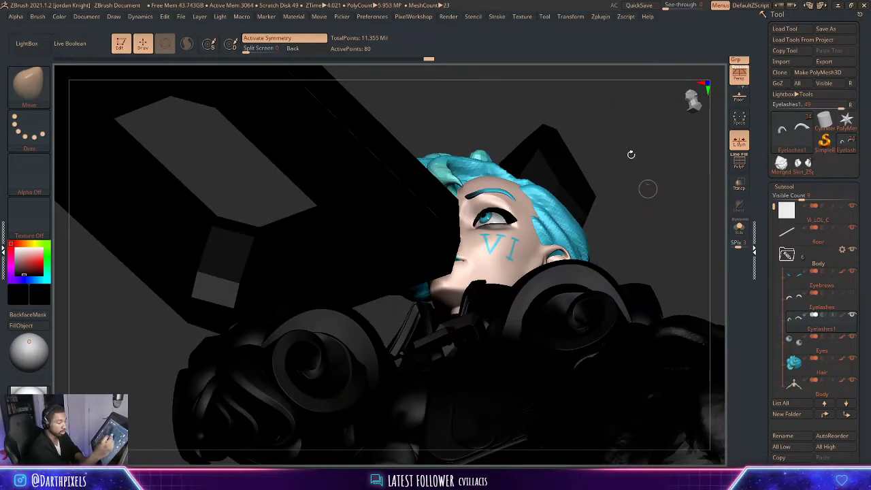
{"action": "left_click_drag", "start_coordinate": [631, 155], "coordinate": [501, 202]}
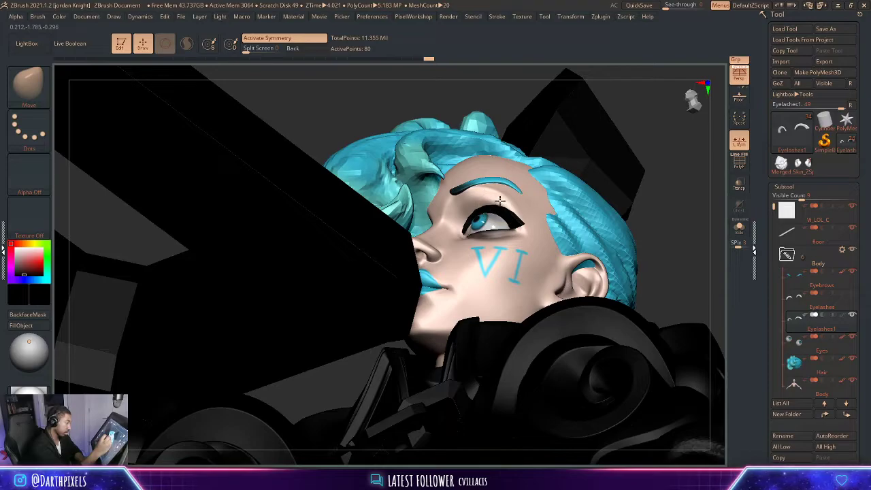
{"action": "right_click", "coordinate": [651, 155]}
{"action": "left_click_drag", "start_coordinate": [650, 156], "coordinate": [536, 193]}
- Isolate the eyelashes, refine the outer tip with the Move brush, and bring back the rest of the character
{"action": "left_click", "coordinate": [739, 226]}
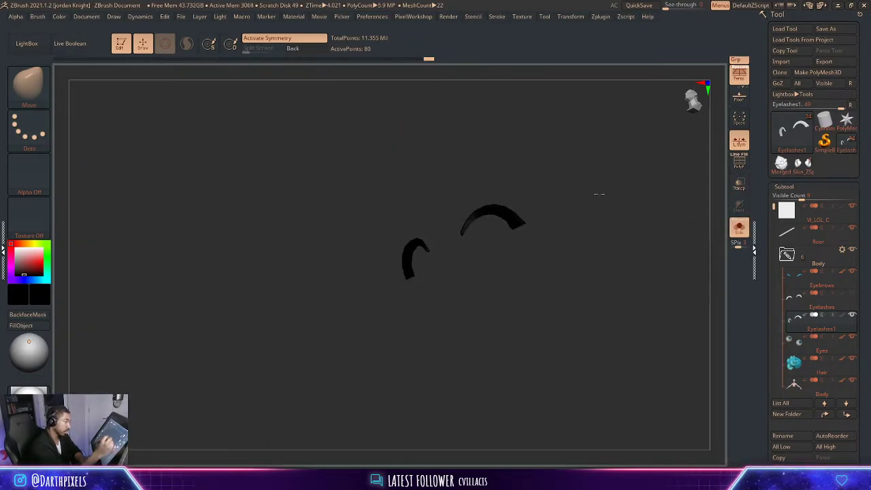
{"action": "left_click_drag", "start_coordinate": [598, 194], "coordinate": [592, 193], "text": "alt"}
{"action": "right_click", "coordinate": [535, 239]}
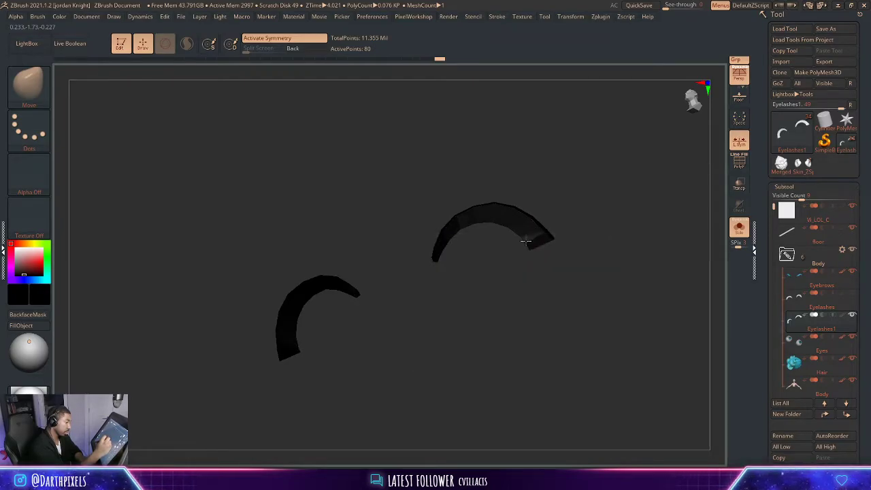
{"action": "right_click_drag", "start_coordinate": [552, 182], "coordinate": [561, 164]}
{"action": "left_click_drag", "start_coordinate": [604, 166], "coordinate": [558, 224]}
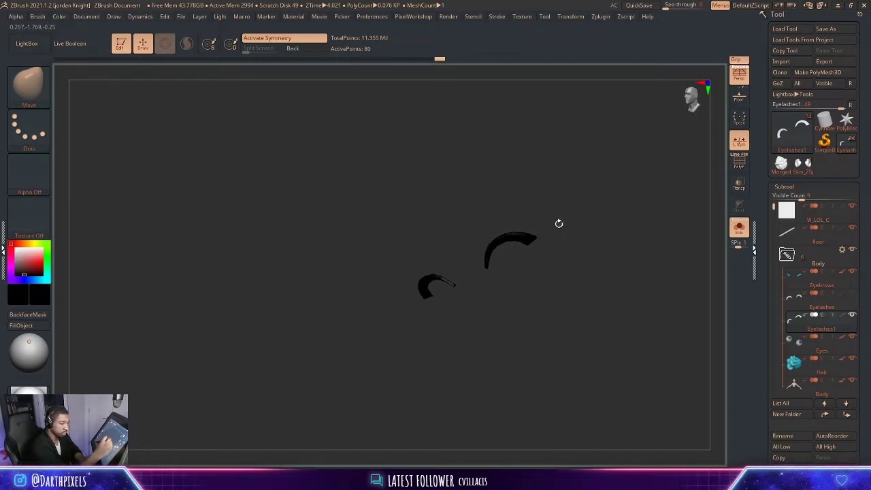
{"action": "left_click", "coordinate": [739, 227]}
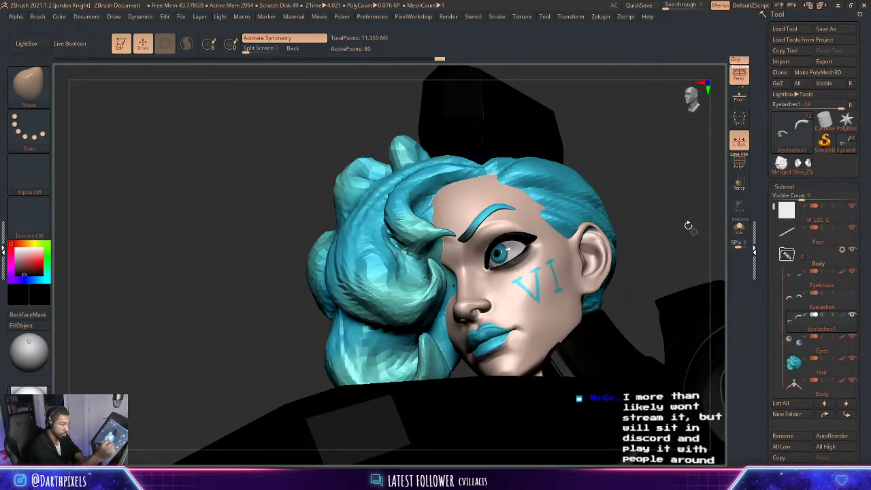
- Show the full character from the front and hide the subtools Merged_Skin_ZSphere3 and chain
{"action": "left_click_drag", "start_coordinate": [670, 224], "coordinate": [596, 185]}
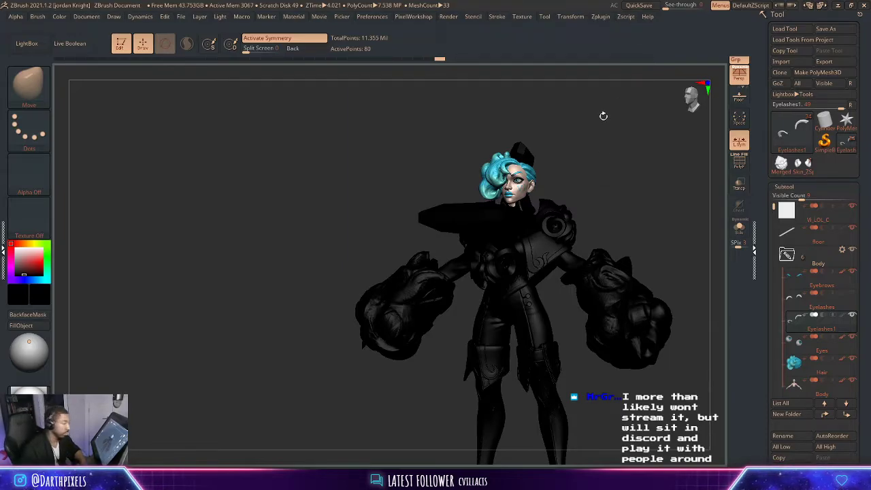
{"action": "left_click_drag", "start_coordinate": [603, 115], "coordinate": [578, 215]}
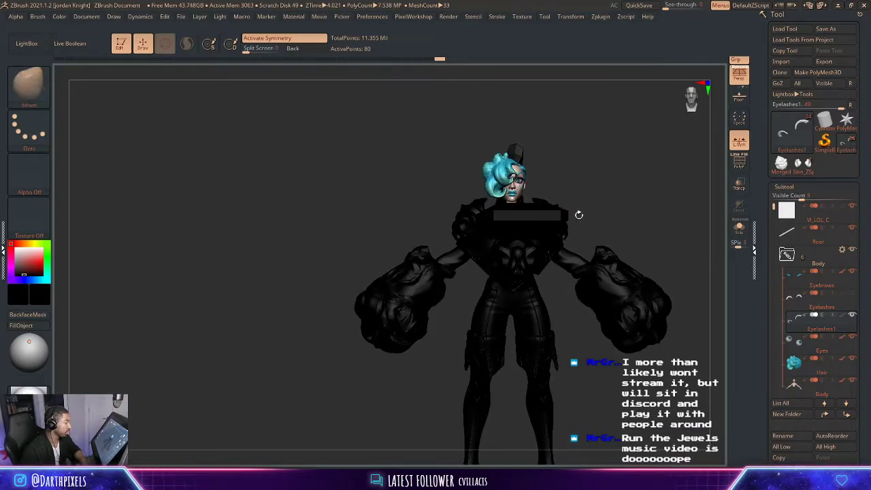
{"action": "left_click_drag", "start_coordinate": [773, 207], "coordinate": [793, 346]}
{"action": "scroll", "coordinate": [792, 354], "scroll_direction": "down", "scroll_amount": 1}
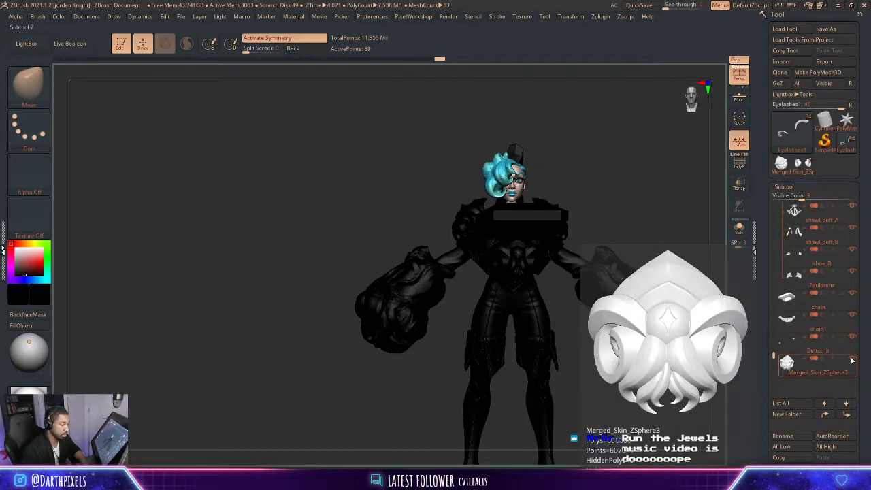
{"action": "mouse_move", "coordinate": [851, 336]}
{"action": "mouse_move", "coordinate": [850, 297]}
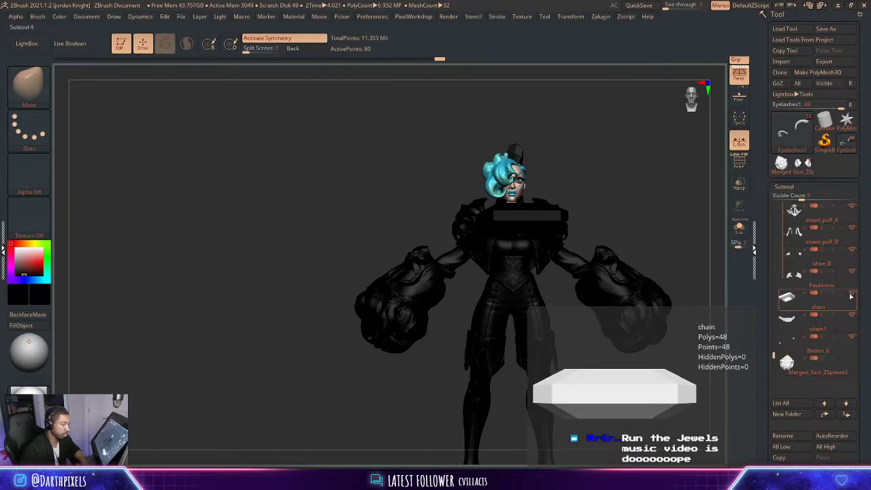
- Move the Button_b subtool up the list into the folder, directly below Pauldrons
{"action": "left_click", "coordinate": [816, 351]}
{"action": "left_click", "coordinate": [826, 414]}
{"action": "left_click", "coordinate": [827, 413]}
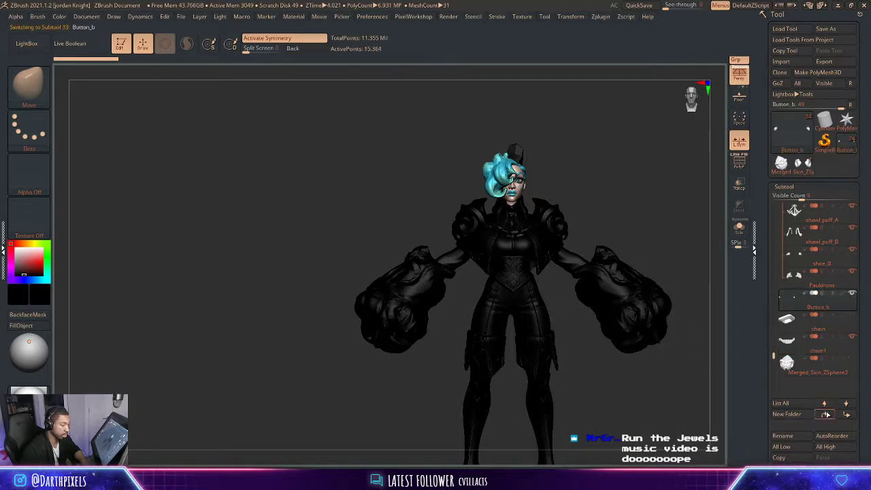
{"action": "mouse_move", "coordinate": [801, 324]}
{"action": "mouse_move", "coordinate": [804, 347]}
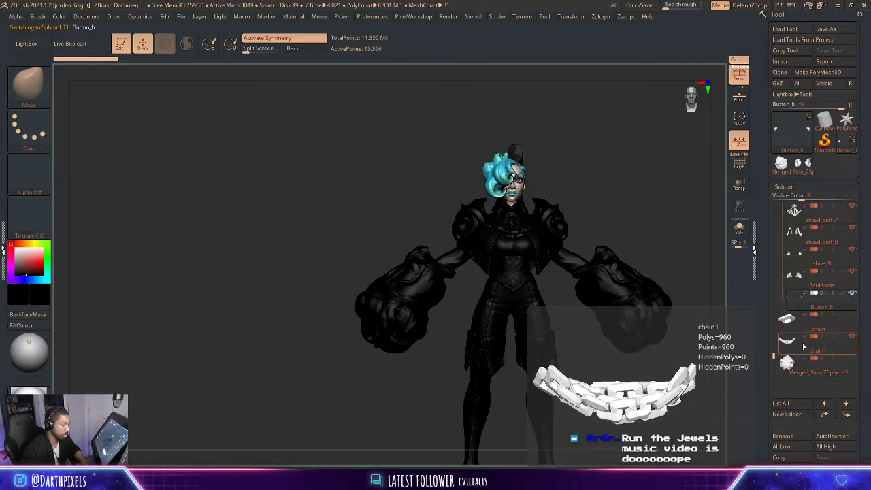
- Select the Chain subtool on the character's chest and move it out of the folder to the list's end
{"action": "left_click_drag", "start_coordinate": [571, 184], "coordinate": [604, 268]}
{"action": "left_click", "coordinate": [488, 332], "text": "alt"}
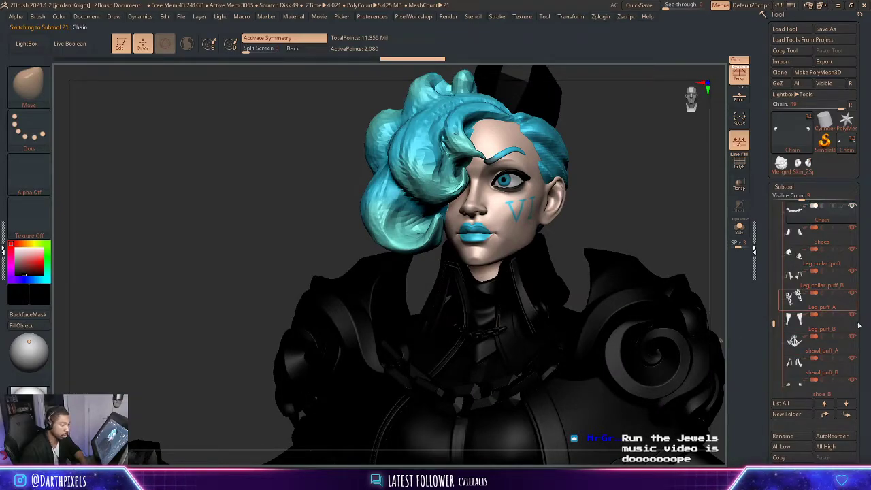
{"action": "left_click", "coordinate": [845, 415], "text": "shift"}
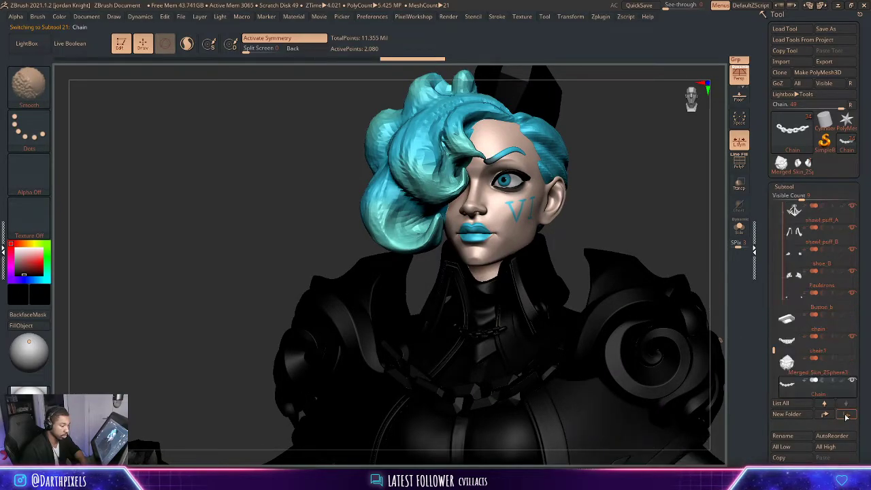
- Select the Gaunlets subtool on the model and move it to the end of the subtool list
{"action": "left_click_drag", "start_coordinate": [611, 223], "coordinate": [599, 75], "text": "alt"}
{"action": "left_click", "coordinate": [597, 234], "text": "alt"}
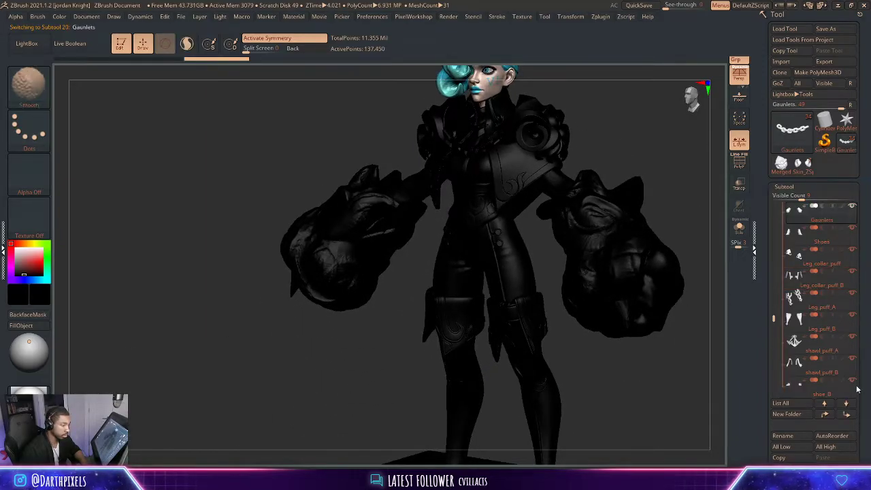
{"action": "left_click", "coordinate": [845, 414]}
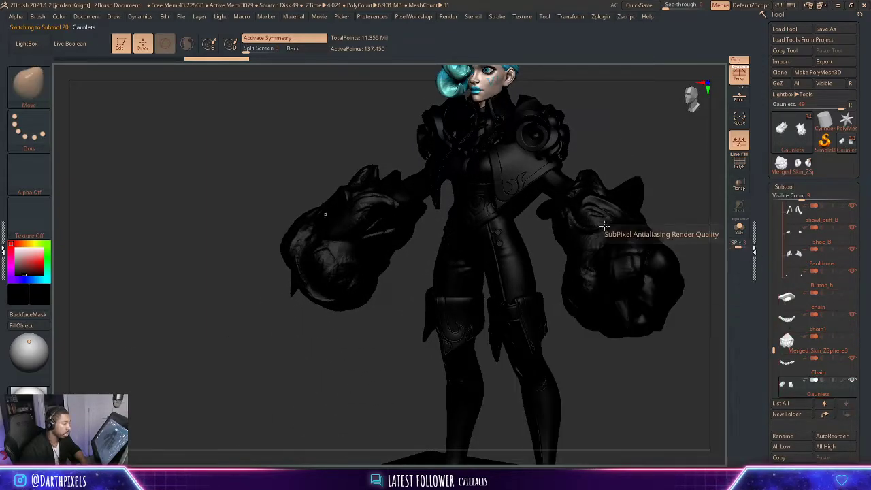
- Set the active colour to white and apply the Flat Color material, showing the whole figure as a flat silhouette
{"action": "left_click_drag", "start_coordinate": [640, 176], "coordinate": [549, 170]}
{"action": "left_click_drag", "start_coordinate": [34, 257], "coordinate": [12, 246]}
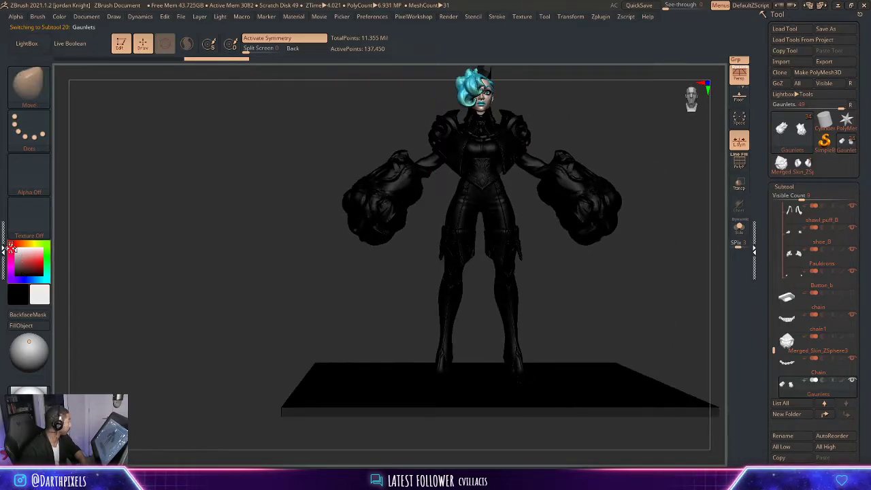
{"action": "left_click", "coordinate": [26, 363]}
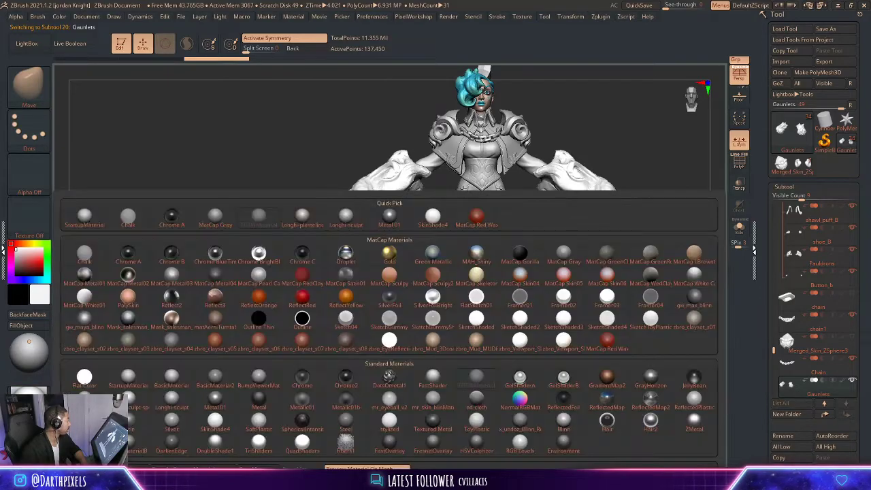
{"action": "left_click", "coordinate": [322, 207]}
{"action": "left_click_drag", "start_coordinate": [216, 265], "coordinate": [511, 167]}
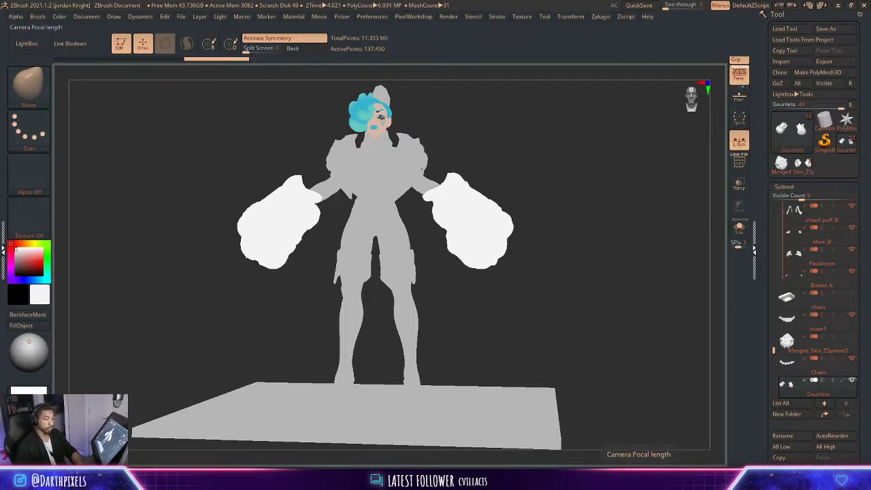
{"action": "left_click_drag", "start_coordinate": [638, 471], "coordinate": [649, 470]}
{"action": "left_click_drag", "start_coordinate": [535, 269], "coordinate": [542, 219]}
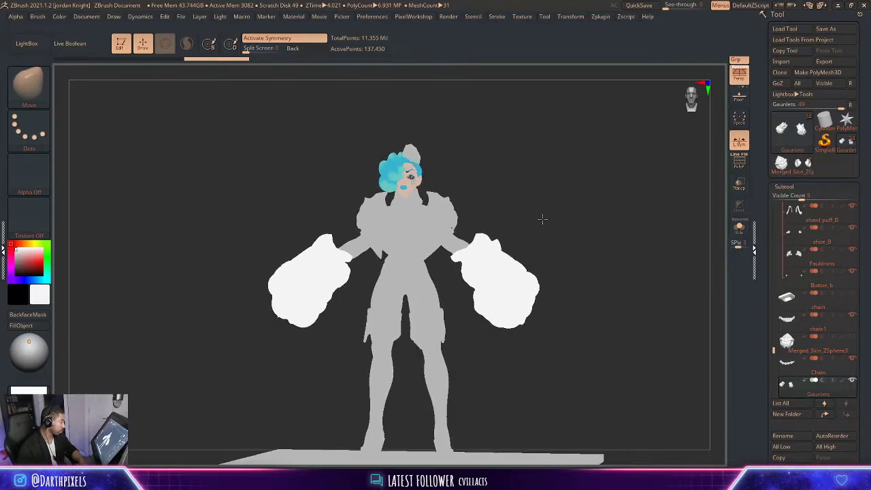
- Turn off the painted colours on all subtools and check the silhouette from the front
{"action": "left_click", "coordinate": [842, 380], "text": "ctrl+shift"}
{"action": "left_click", "coordinate": [842, 381], "text": "ctrl+shift"}
{"action": "mouse_move", "coordinate": [612, 235]}
{"action": "left_mouse_down"}
{"action": "mouse_move", "coordinate": [599, 222]}
{"action": "mouse_move", "coordinate": [626, 225]}
{"action": "mouse_move", "coordinate": [592, 241]}
{"action": "mouse_move", "coordinate": [575, 225]}
{"action": "mouse_move", "coordinate": [693, 230]}
{"action": "mouse_move", "coordinate": [685, 231]}
{"action": "left_mouse_up"}
{"action": "mouse_move", "coordinate": [809, 213]}
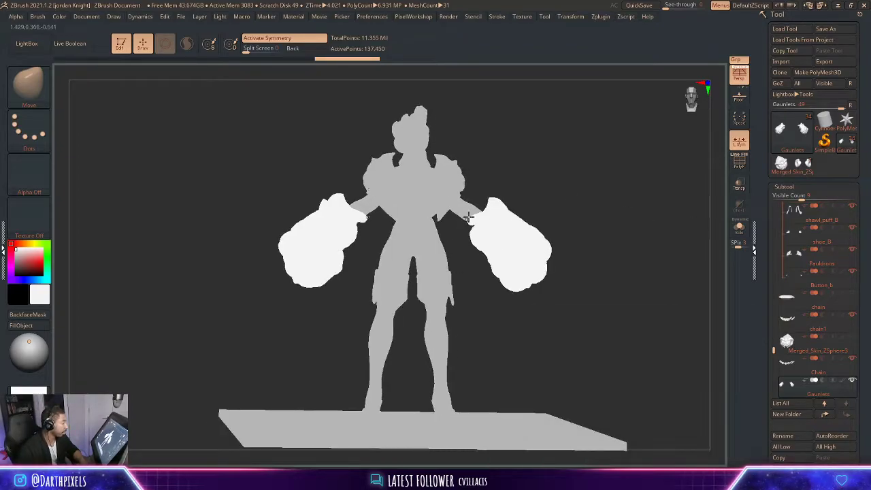
{"action": "mouse_move", "coordinate": [568, 160]}
{"action": "left_mouse_down"}
{"action": "mouse_move", "coordinate": [527, 161]}
{"action": "mouse_move", "coordinate": [557, 163]}
{"action": "left_mouse_up"}
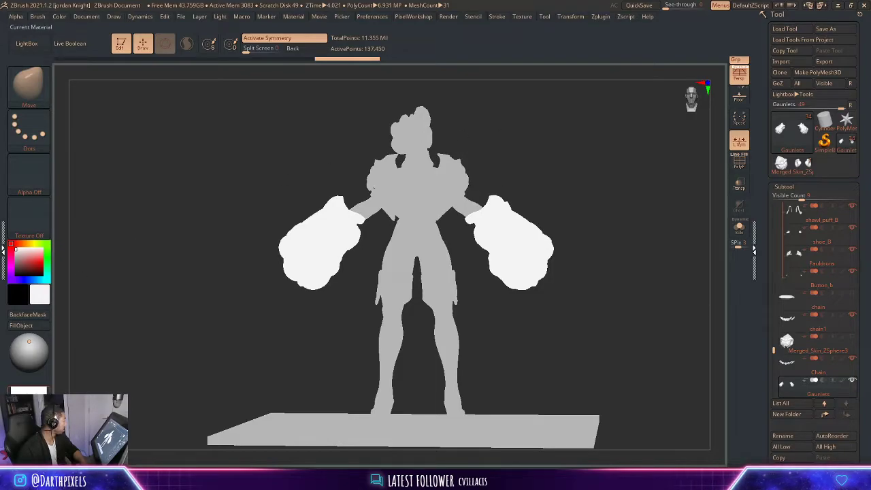
- Replace the flat material with a shaded grey one and frame the character's upper body
{"action": "left_click", "coordinate": [29, 350]}
{"action": "left_click", "coordinate": [71, 387]}
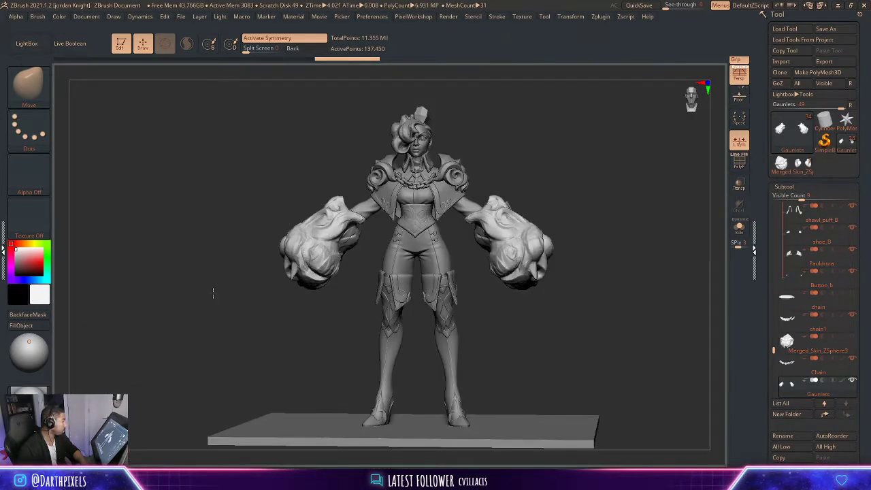
{"action": "left_click_drag", "start_coordinate": [213, 292], "coordinate": [228, 337], "text": "alt"}
{"action": "left_click_drag", "start_coordinate": [242, 192], "coordinate": [254, 262], "text": "alt"}
{"action": "left_click_drag", "start_coordinate": [253, 262], "coordinate": [402, 199]}
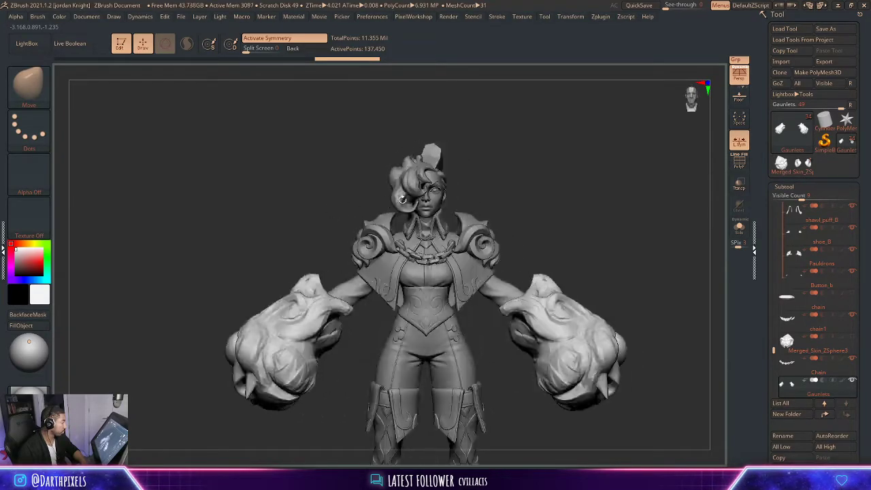
- Select the Hat subtool on the head, move it to the end of the subtool list and duplicate it
{"action": "left_click_drag", "start_coordinate": [534, 193], "coordinate": [545, 113], "text": "shift"}
{"action": "left_click_drag", "start_coordinate": [448, 78], "coordinate": [461, 171], "text": "alt"}
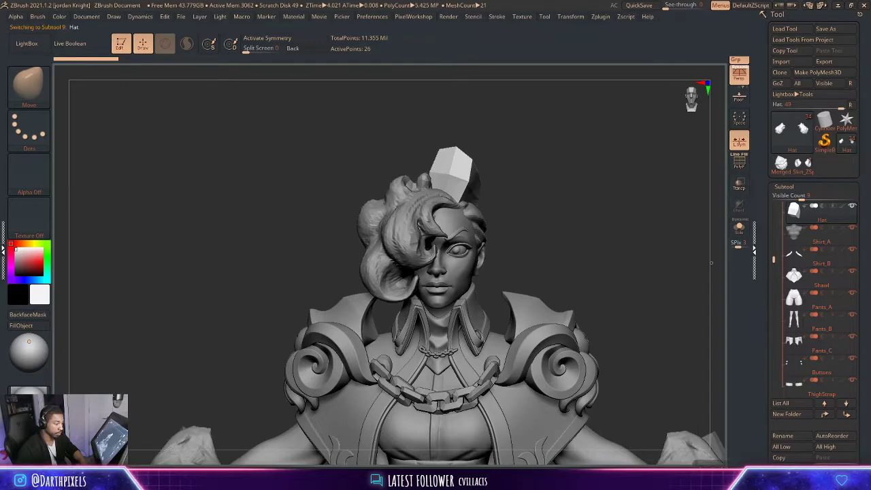
{"action": "left_click", "coordinate": [845, 415], "text": "shift"}
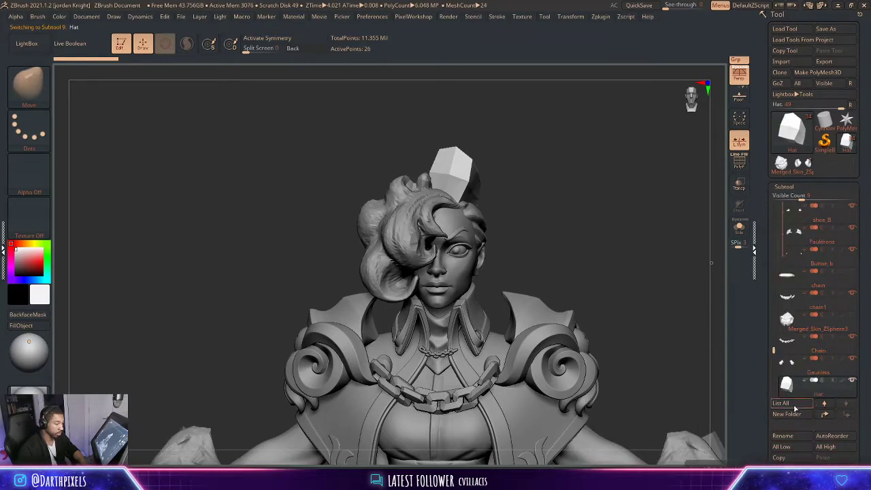
{"action": "key", "text": "ctrl+shift+d"}
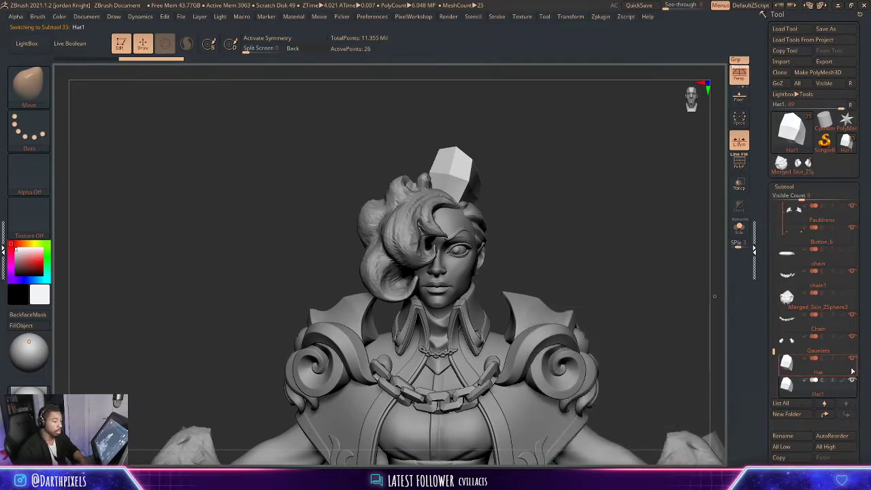
- Hide the original Hat, turn on the polyframe display and examine the duplicate's polygons around the head
{"action": "left_click_drag", "start_coordinate": [500, 170], "coordinate": [553, 181], "text": "alt"}
{"action": "left_click_drag", "start_coordinate": [525, 142], "coordinate": [587, 238], "text": "alt"}
{"action": "key", "text": "shift+f"}
{"action": "left_click_drag", "start_coordinate": [565, 201], "coordinate": [283, 328]}
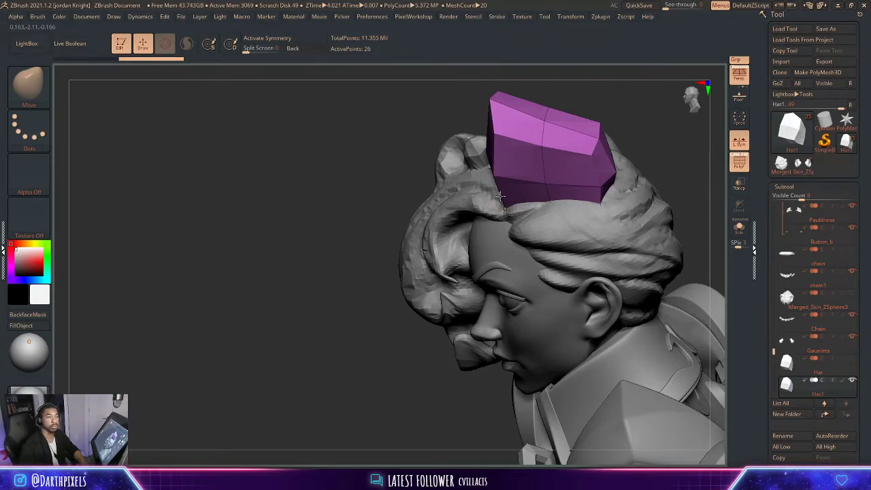
{"action": "left_click_drag", "start_coordinate": [347, 195], "coordinate": [395, 230]}
{"action": "key", "text": "f"}
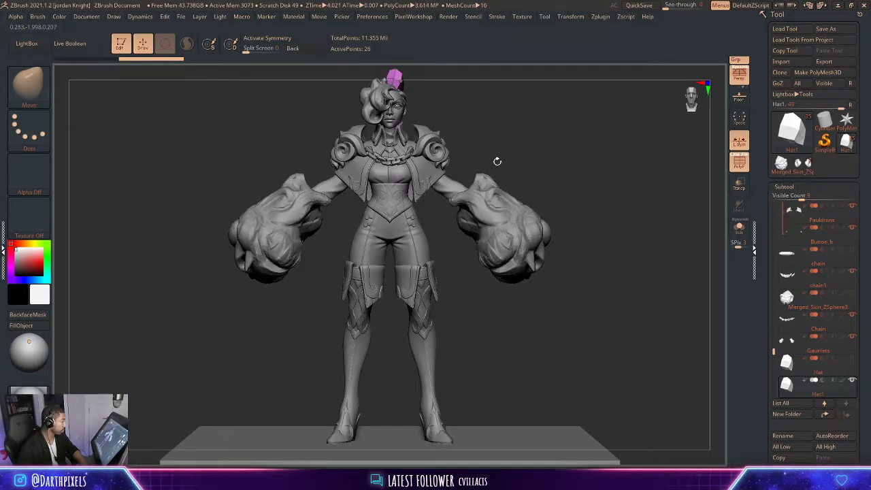
{"action": "left_click_drag", "start_coordinate": [497, 162], "coordinate": [544, 238]}
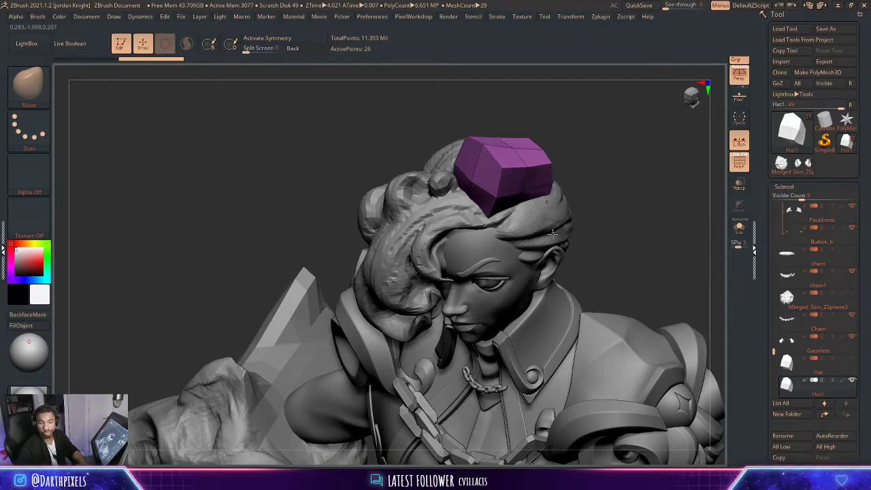
{"action": "left_click_drag", "start_coordinate": [602, 184], "coordinate": [467, 175]}
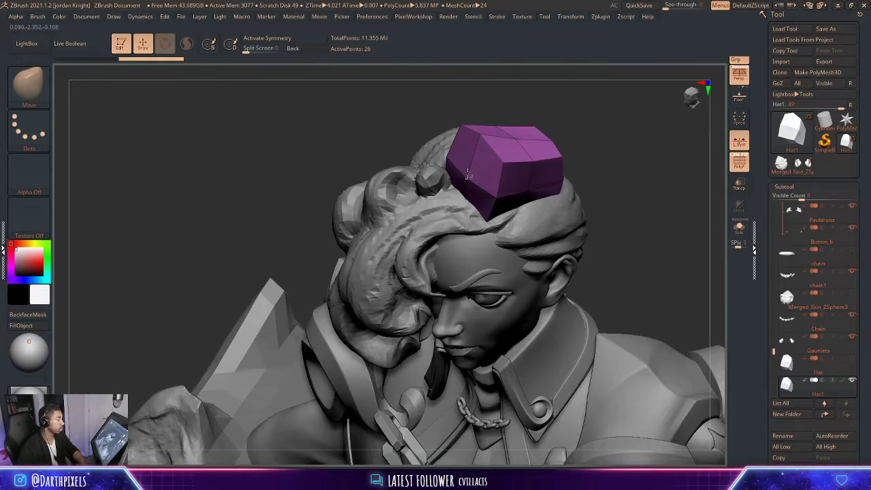
- Switch to the ZModeler brush and set its polygon action to Delete for single polygons
{"action": "left_click", "coordinate": [28, 83]}
{"action": "left_click", "coordinate": [530, 97]}
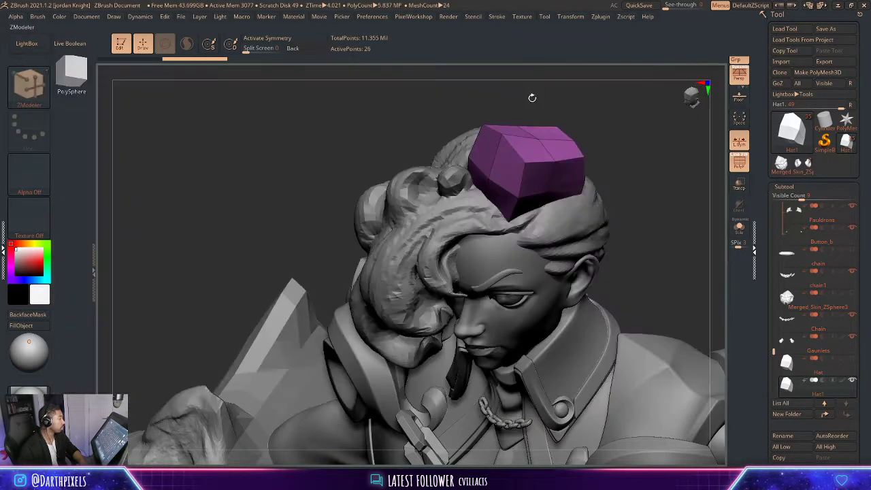
{"action": "left_click_drag", "start_coordinate": [627, 165], "coordinate": [695, 241]}
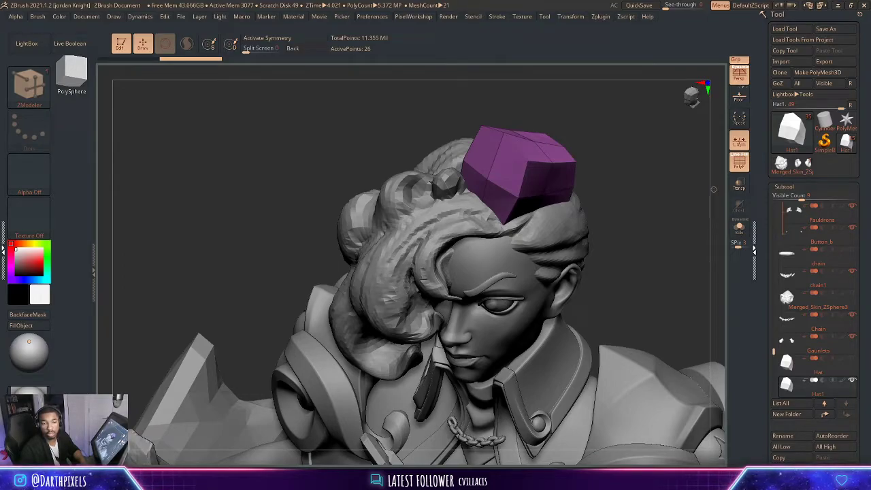
{"action": "left_click_drag", "start_coordinate": [602, 171], "coordinate": [558, 163]}
{"action": "key", "text": "space"}
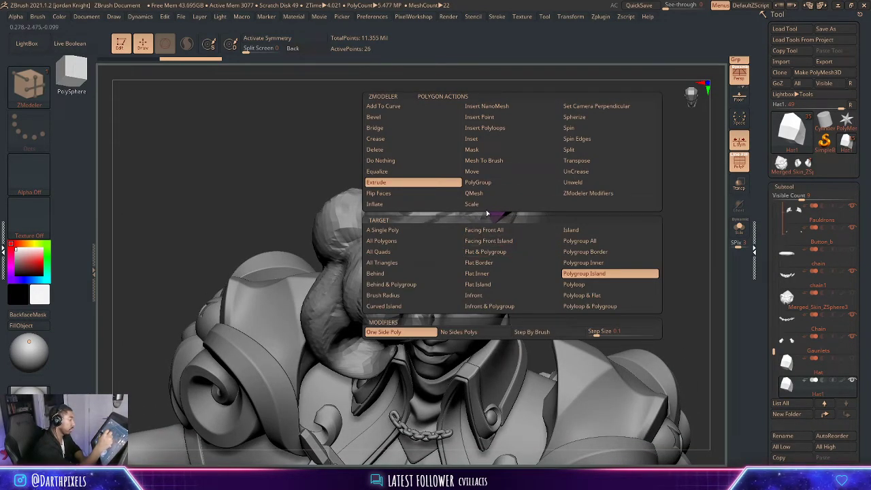
{"action": "left_click", "coordinate": [446, 149]}
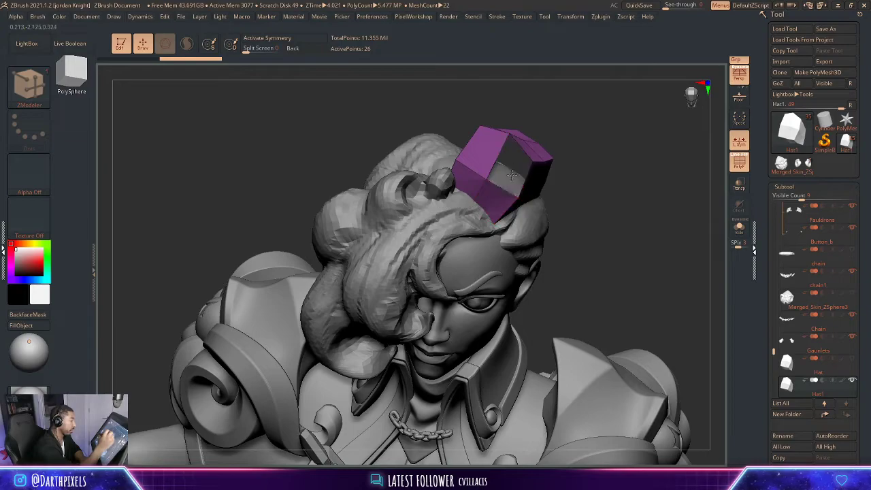
- Delete the front polygons of the duplicated hat one by one
{"action": "left_click", "coordinate": [500, 136]}
{"action": "left_click_drag", "start_coordinate": [493, 151], "coordinate": [469, 185]}
{"action": "left_click_drag", "start_coordinate": [585, 111], "coordinate": [589, 138]}
{"action": "key", "text": "ctrl+shift+z"}
{"action": "key", "text": "ctrl+shift+z"}
{"action": "left_click", "coordinate": [525, 159]}
{"action": "left_click", "coordinate": [547, 136]}
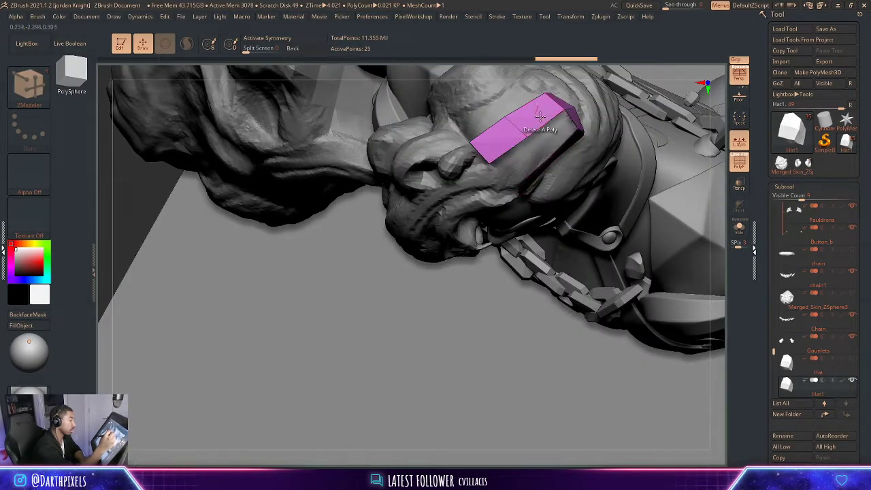
- Delete the remaining top polygons of the duplicated hat, opening it between its two side panels
{"action": "left_click", "coordinate": [538, 117]}
{"action": "left_click_drag", "start_coordinate": [718, 154], "coordinate": [680, 272]}
{"action": "left_click", "coordinate": [533, 166]}
{"action": "left_click_drag", "start_coordinate": [629, 202], "coordinate": [626, 170], "text": "alt"}
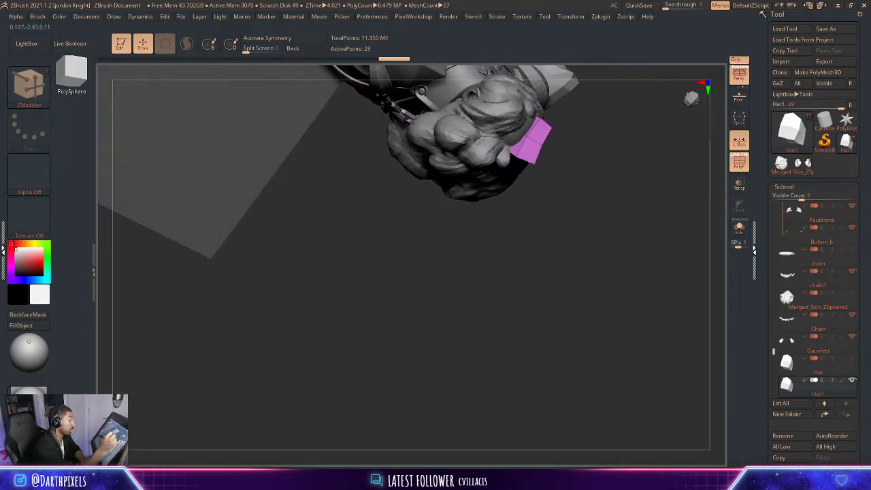
{"action": "mouse_move", "coordinate": [632, 258]}
{"action": "left_mouse_down"}
{"action": "mouse_move", "coordinate": [635, 138]}
{"action": "mouse_move", "coordinate": [614, 138]}
{"action": "mouse_move", "coordinate": [585, 163]}
{"action": "left_mouse_up"}
{"action": "key", "text": "space"}
{"action": "left_click_drag", "start_coordinate": [657, 131], "coordinate": [621, 128]}
{"action": "key", "text": "1"}
{"action": "left_click", "coordinate": [603, 159]}
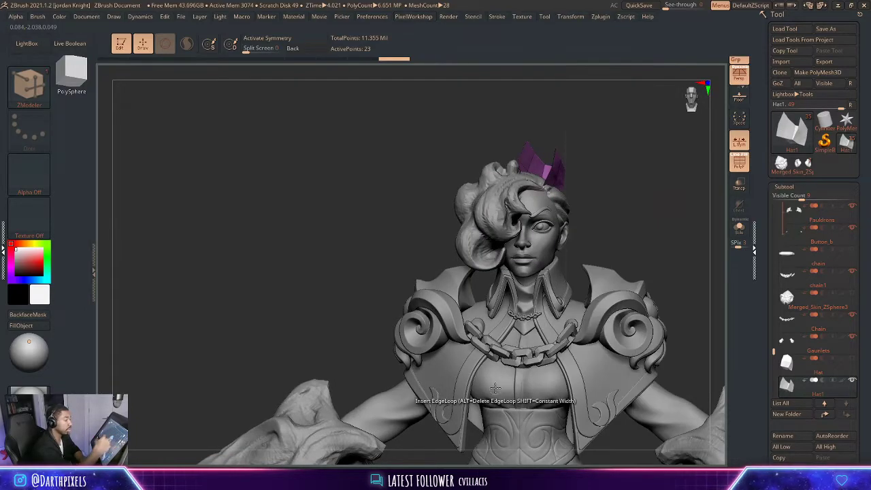
{"action": "right_click", "coordinate": [583, 133]}
{"action": "left_click_drag", "start_coordinate": [578, 171], "coordinate": [548, 198]}
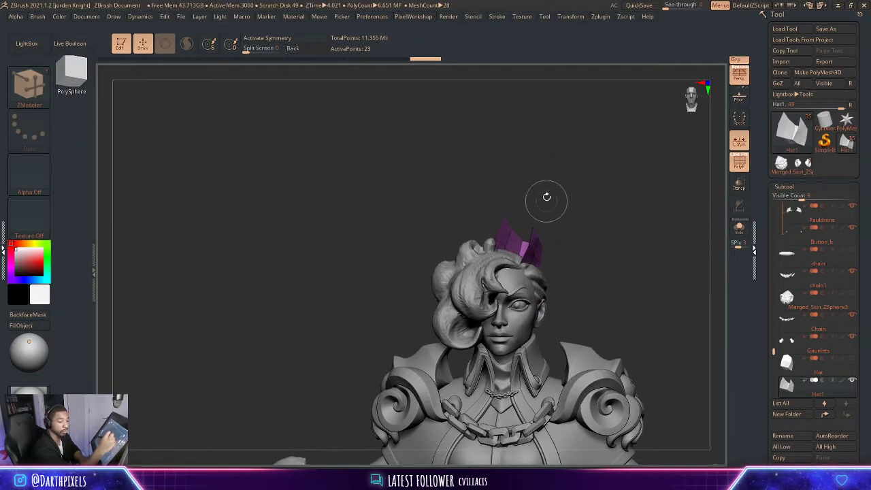
- Switch to the Move brush and reshape the duplicated hat's side panels around the hair
{"action": "key", "text": "b"}
{"action": "key", "text": "m"}
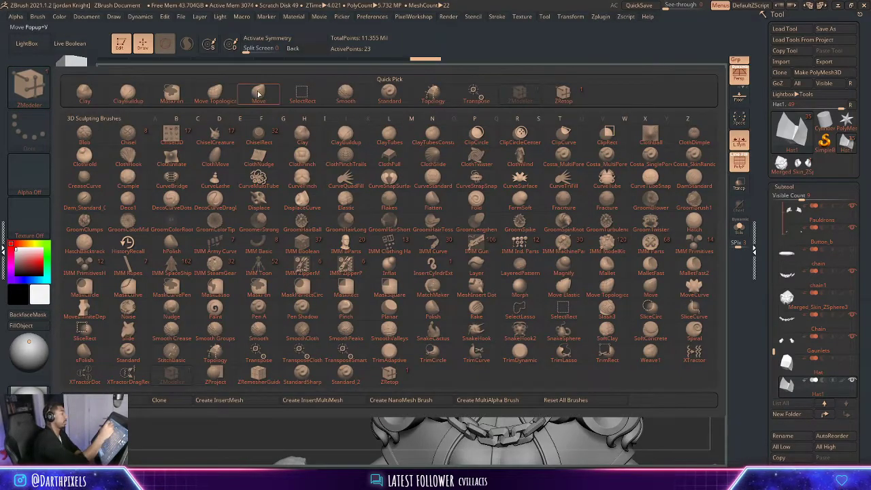
{"action": "key", "text": "v"}
{"action": "mouse_move", "coordinate": [560, 184]}
{"action": "left_mouse_down"}
{"action": "mouse_move", "coordinate": [534, 208]}
{"action": "mouse_move", "coordinate": [559, 188]}
{"action": "mouse_move", "coordinate": [571, 190]}
{"action": "mouse_move", "coordinate": [542, 195]}
{"action": "mouse_move", "coordinate": [568, 221]}
{"action": "mouse_move", "coordinate": [573, 212]}
{"action": "left_mouse_up"}
{"action": "right_click", "coordinate": [513, 202]}
{"action": "right_click", "coordinate": [578, 208]}
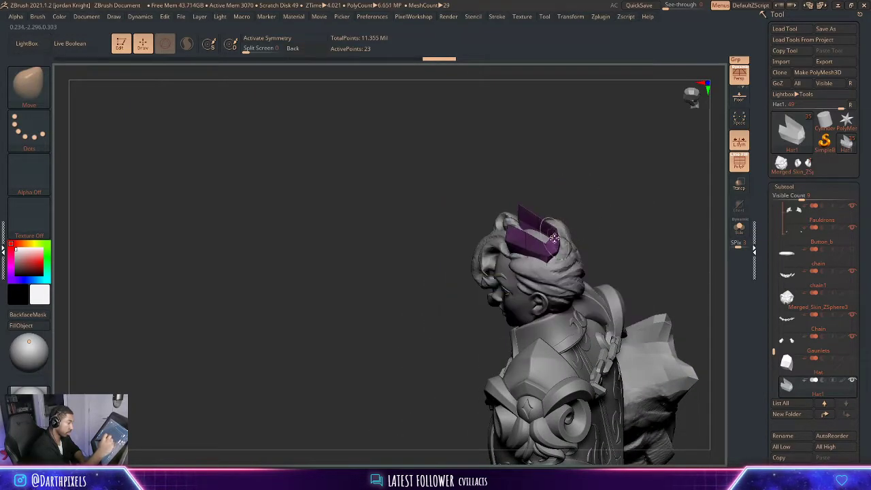
- Try pulling the back part of the duplicated hat's panels and undo the latest adjustments
{"action": "right_click", "coordinate": [548, 236]}
{"action": "key", "text": "ctrl+z"}
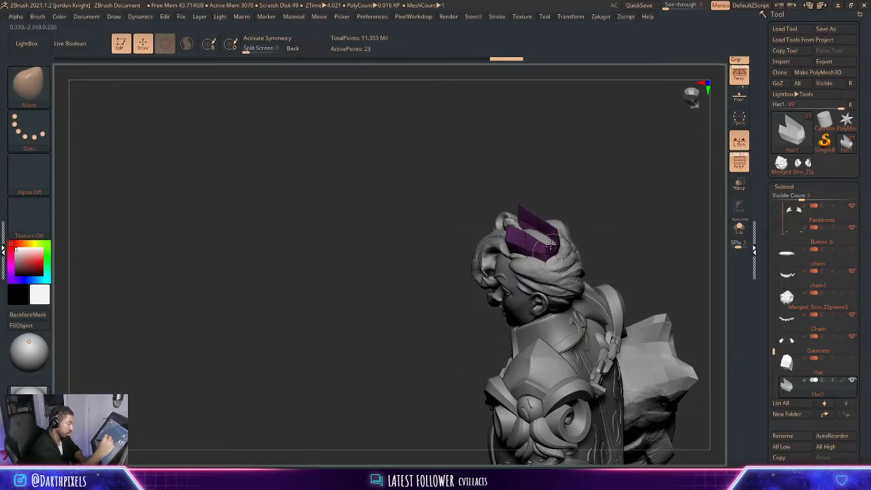
{"action": "mouse_move", "coordinate": [542, 240]}
{"action": "left_mouse_down"}
{"action": "mouse_move", "coordinate": [558, 223]}
{"action": "mouse_move", "coordinate": [568, 235]}
{"action": "left_mouse_up"}
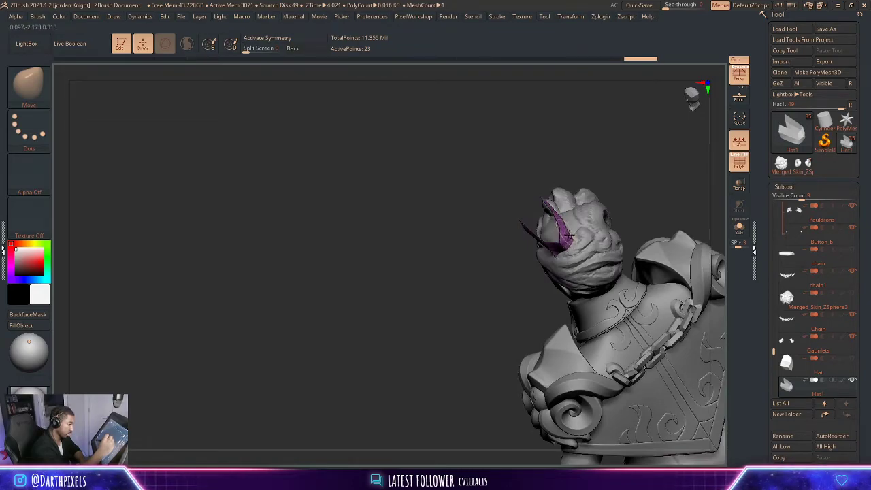
{"action": "key", "text": "ctrl+z"}
{"action": "key", "text": "ctrl+z"}
{"action": "key", "text": "ctrl+z"}
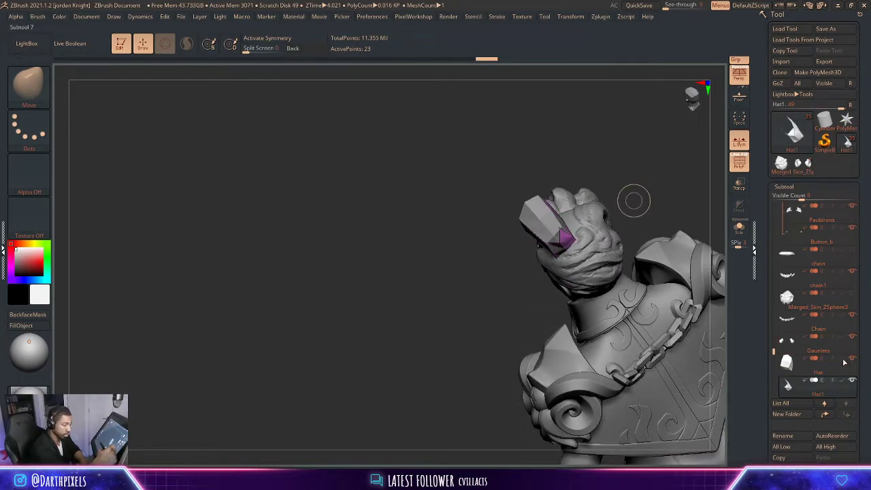
- Show and select the original Hat, and pull its polygons with the Move brush into a narrower block
{"action": "left_click_drag", "start_coordinate": [656, 153], "coordinate": [544, 241]}
{"action": "left_click", "coordinate": [546, 224], "text": "alt"}
{"action": "key", "text": "space"}
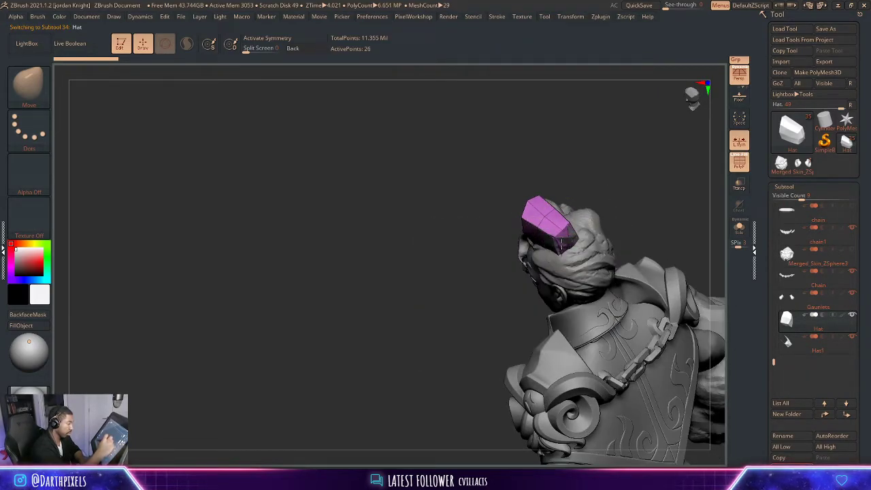
{"action": "left_click_drag", "start_coordinate": [621, 184], "coordinate": [571, 228]}
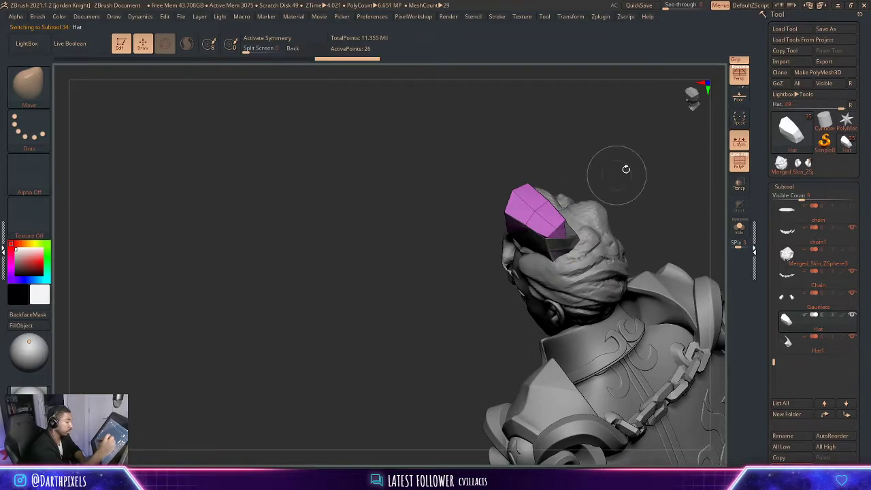
{"action": "left_click_drag", "start_coordinate": [626, 169], "coordinate": [554, 231]}
- Adjust the brush size and push the original Hat's sides inward so it sits between the duplicate's panels
{"action": "key", "text": "space"}
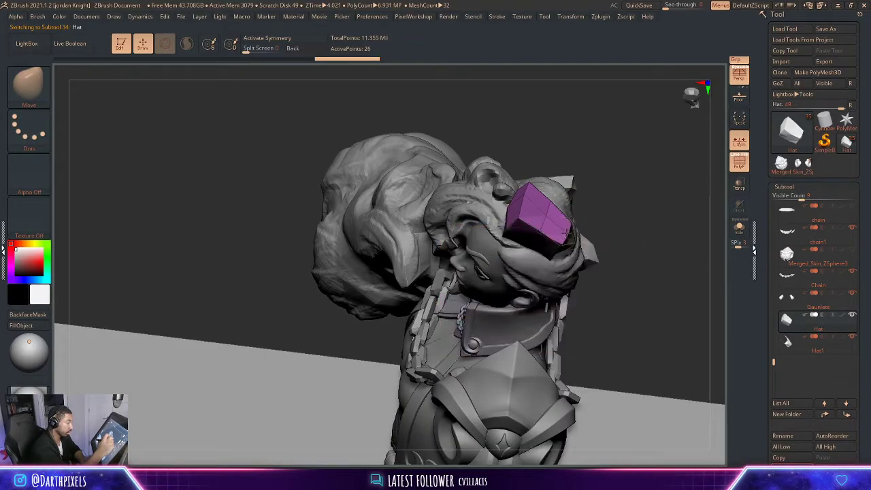
{"action": "key", "text": "space"}
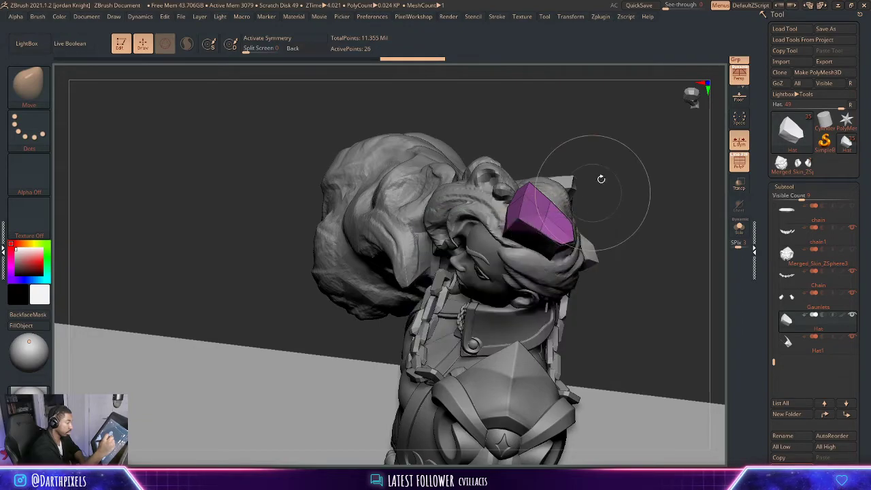
{"action": "mouse_move", "coordinate": [601, 179]}
{"action": "left_mouse_down"}
{"action": "mouse_move", "coordinate": [527, 198]}
{"action": "mouse_move", "coordinate": [565, 194]}
{"action": "mouse_move", "coordinate": [584, 211]}
{"action": "mouse_move", "coordinate": [589, 231]}
{"action": "mouse_move", "coordinate": [606, 204]}
{"action": "mouse_move", "coordinate": [575, 150]}
{"action": "mouse_move", "coordinate": [590, 253]}
{"action": "left_mouse_up"}
{"action": "key", "text": "space"}
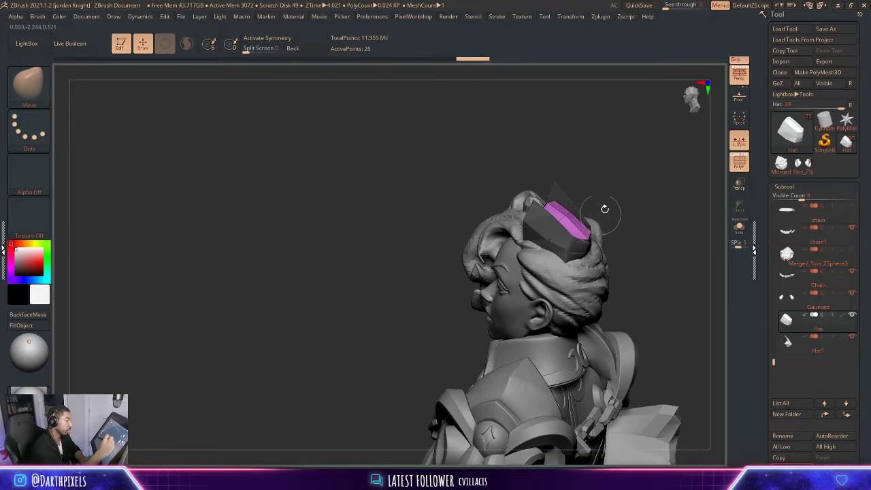
{"action": "left_click_drag", "start_coordinate": [604, 209], "coordinate": [583, 231]}
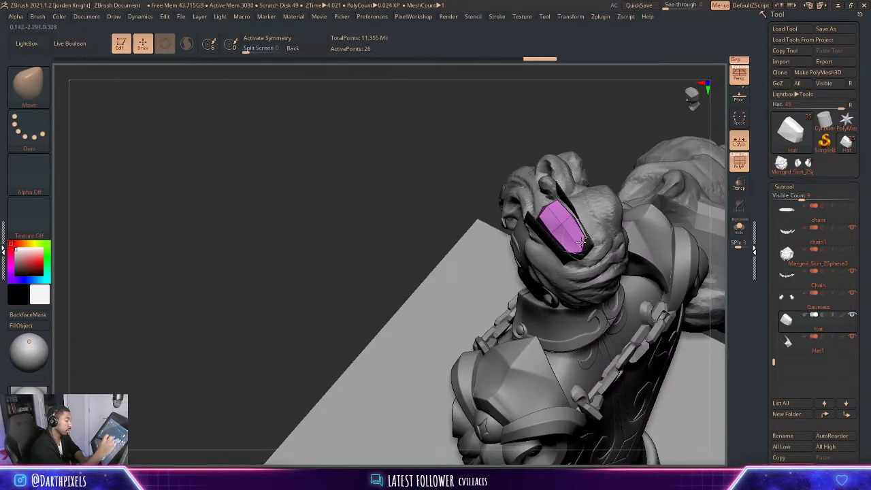
{"action": "right_click", "coordinate": [581, 248]}
{"action": "left_click_drag", "start_coordinate": [560, 224], "coordinate": [566, 220]}
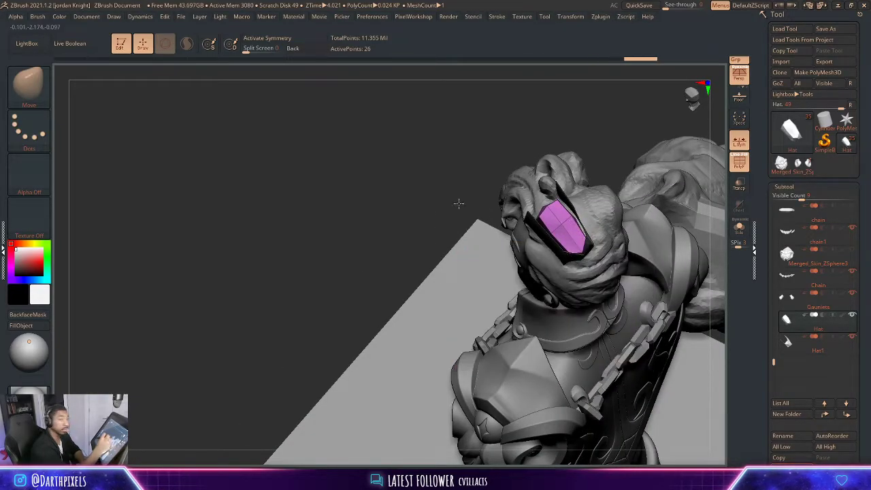
- Select the duplicated hat, adjust the Move brush size and reshape its side panels around the inner crown
{"action": "mouse_move", "coordinate": [458, 202]}
{"action": "left_mouse_down"}
{"action": "mouse_move", "coordinate": [433, 189]}
{"action": "mouse_move", "coordinate": [476, 140]}
{"action": "mouse_move", "coordinate": [671, 154]}
{"action": "mouse_move", "coordinate": [577, 192]}
{"action": "mouse_move", "coordinate": [622, 189]}
{"action": "mouse_move", "coordinate": [621, 204]}
{"action": "mouse_move", "coordinate": [580, 193]}
{"action": "left_mouse_up"}
{"action": "key", "text": "space"}
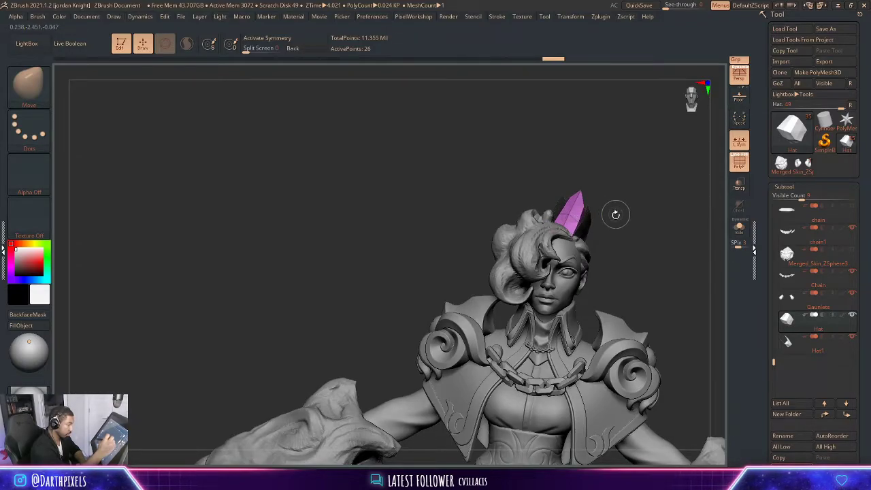
{"action": "left_click_drag", "start_coordinate": [615, 215], "coordinate": [629, 253]}
{"action": "left_click", "coordinate": [595, 208], "text": "alt"}
{"action": "key", "text": "w"}
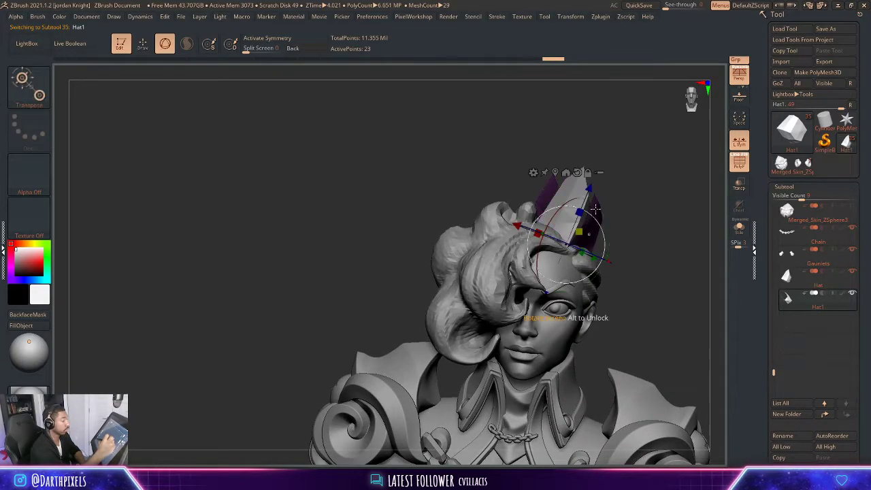
{"action": "key", "text": "space"}
{"action": "key", "text": "q"}
{"action": "key", "text": "space"}
{"action": "left_click_drag", "start_coordinate": [622, 195], "coordinate": [596, 202]}
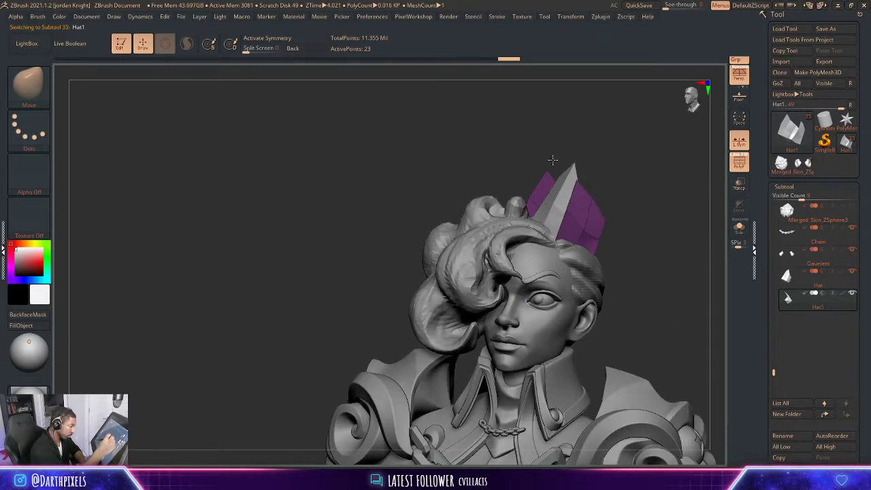
{"action": "left_click_drag", "start_coordinate": [611, 182], "coordinate": [590, 228]}
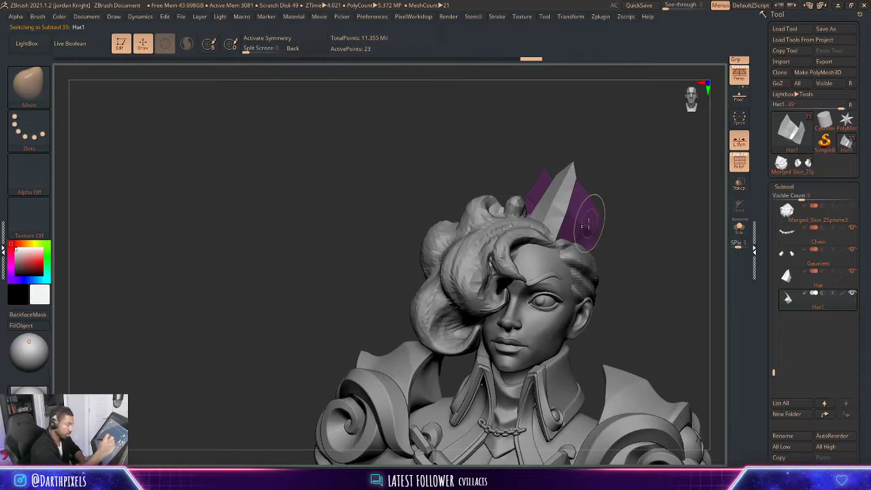
{"action": "key", "text": "space"}
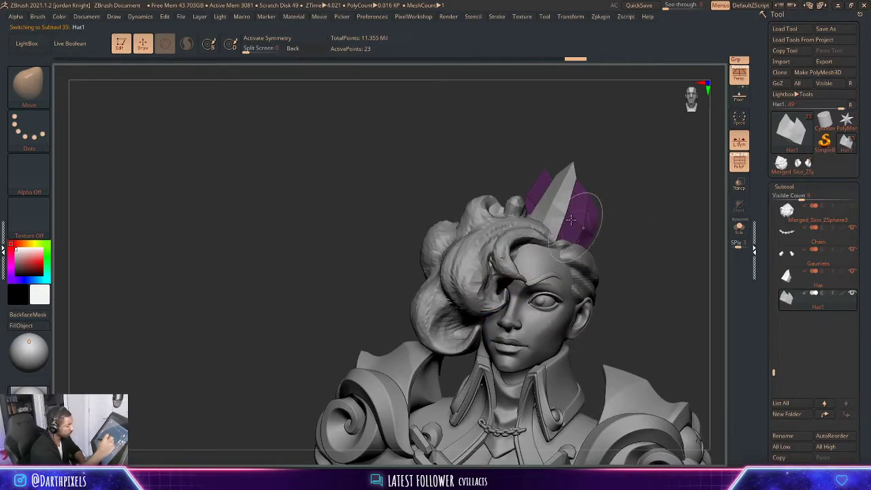
{"action": "left_click_drag", "start_coordinate": [601, 138], "coordinate": [612, 188]}
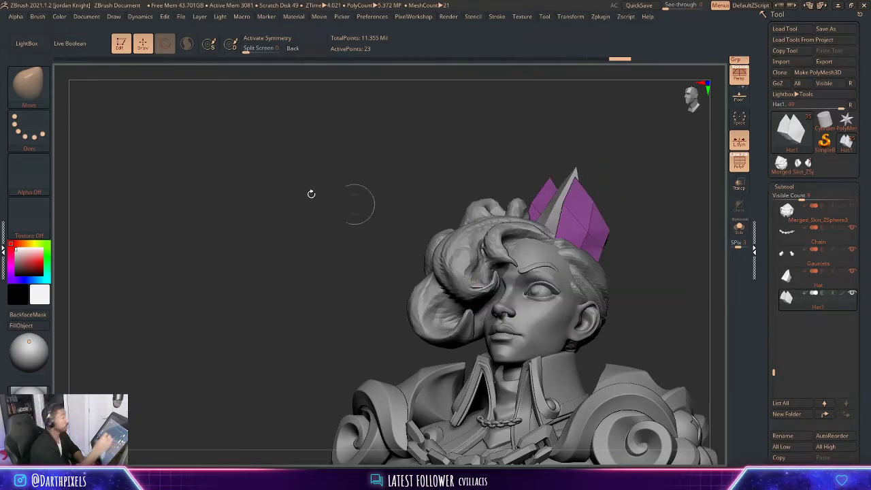
- Switch to ZModeler, set its edge action to Extrude on EdgeLoop, and try extruding the side panel's front edge
{"action": "key", "text": "b"}
{"action": "left_click", "coordinate": [530, 96]}
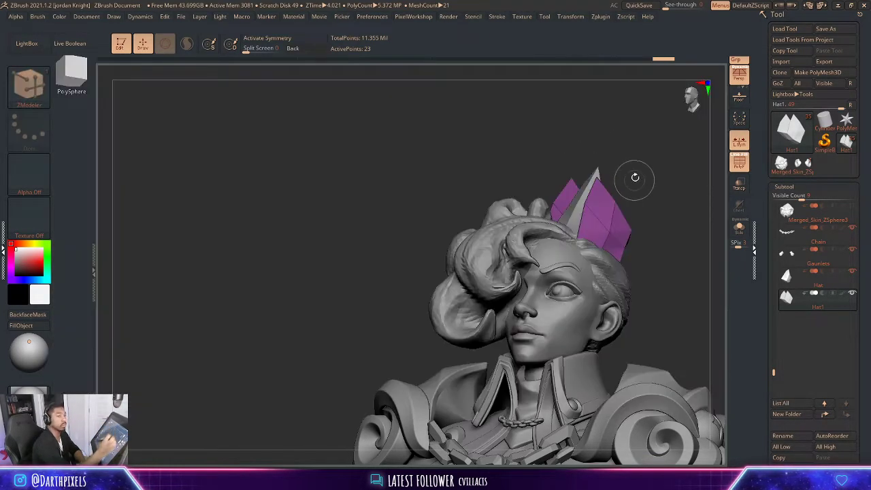
{"action": "right_click_drag", "start_coordinate": [614, 178], "coordinate": [615, 192], "text": "ctrl"}
{"action": "key", "text": "space"}
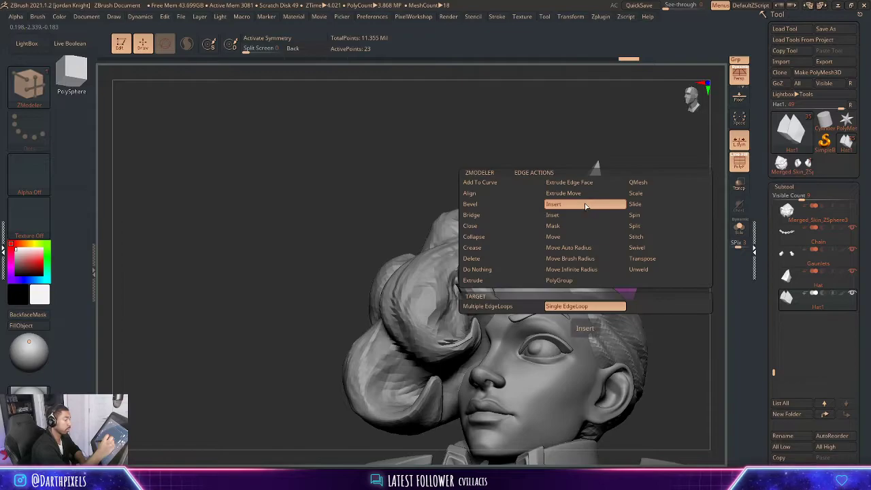
{"action": "left_click", "coordinate": [524, 280]}
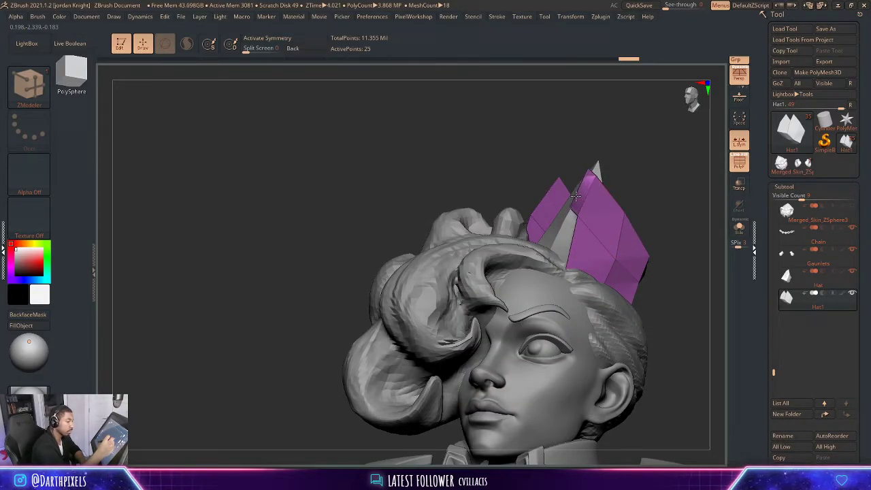
{"action": "left_click_drag", "start_coordinate": [575, 196], "coordinate": [572, 181]}
{"action": "key", "text": "ctrl+z"}
- Isolate the duplicated hat, delete the polygons spanning between its two side panels, and bring the other subtools back
{"action": "left_click", "coordinate": [739, 228]}
{"action": "left_click_drag", "start_coordinate": [687, 205], "coordinate": [642, 180]}
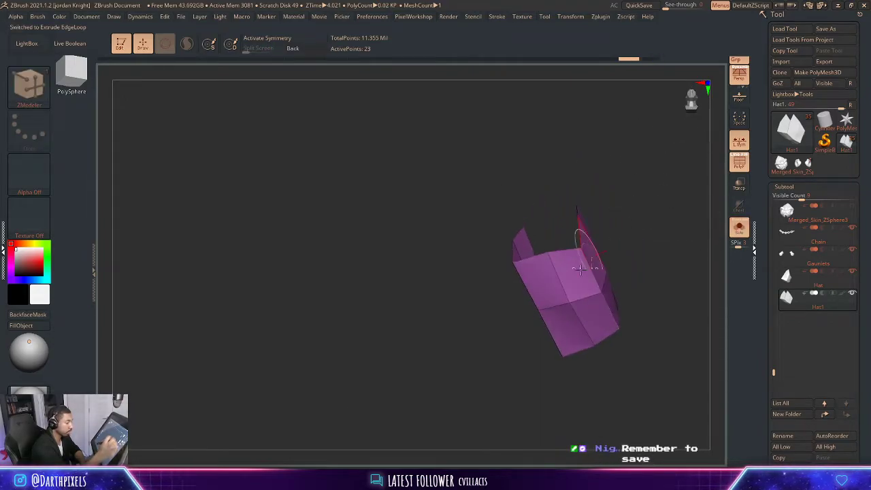
{"action": "left_click", "coordinate": [578, 276]}
{"action": "left_click", "coordinate": [547, 283]}
{"action": "left_click", "coordinate": [564, 325]}
{"action": "left_click", "coordinate": [593, 317]}
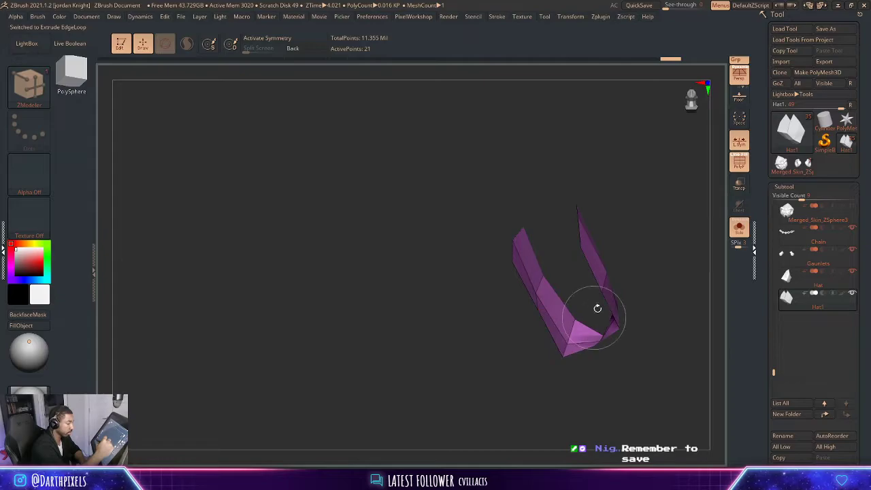
{"action": "key", "text": "ctrl+z"}
{"action": "left_click", "coordinate": [738, 228]}
- Extrude the side panel's front edge loop inward and adjust its edge with the Slide action targeting EdgeLoop Partial
{"action": "left_click_drag", "start_coordinate": [626, 200], "coordinate": [618, 249]}
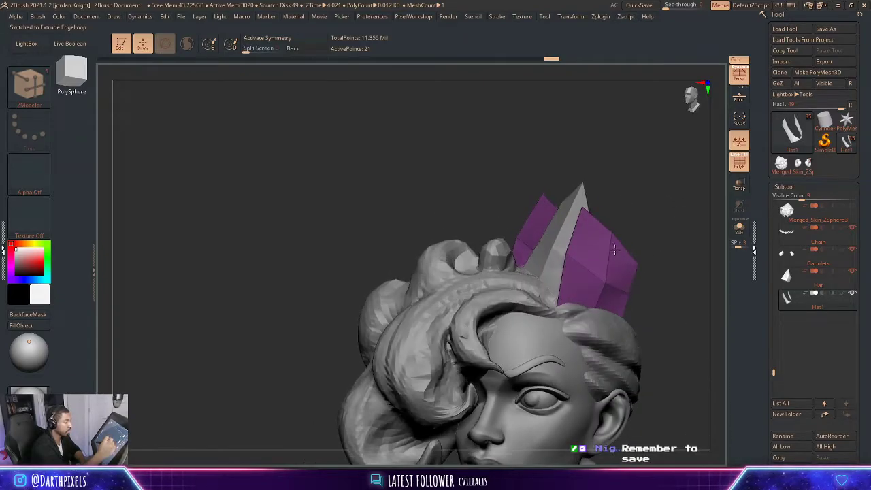
{"action": "left_click_drag", "start_coordinate": [570, 228], "coordinate": [563, 227]}
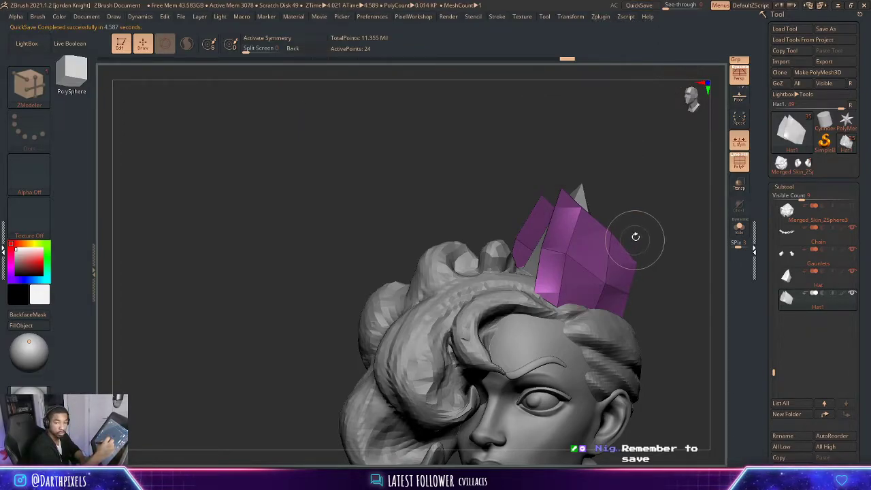
{"action": "key", "text": "space"}
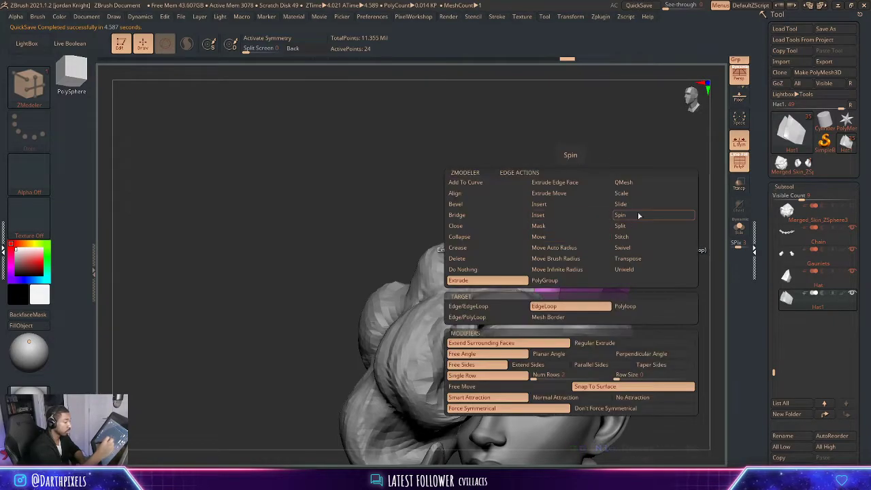
{"action": "left_click", "coordinate": [629, 203]}
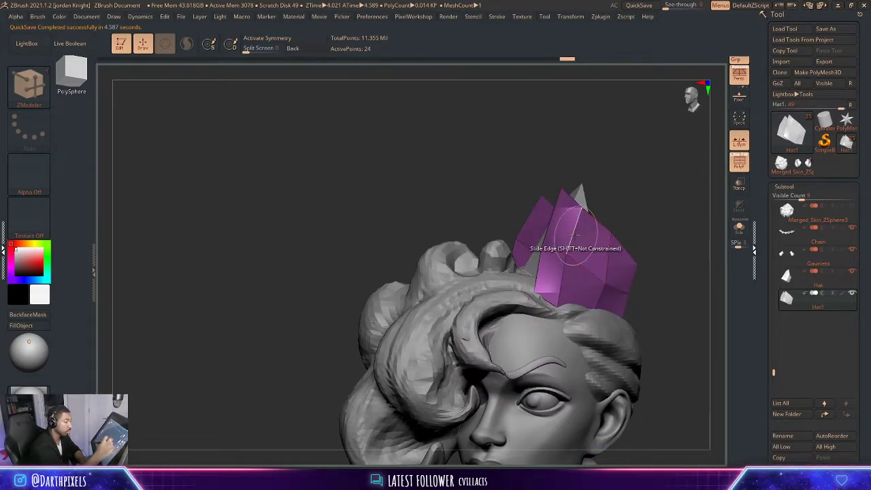
{"action": "key", "text": "space"}
{"action": "left_click", "coordinate": [620, 306]}
{"action": "left_click_drag", "start_coordinate": [590, 225], "coordinate": [612, 251]}
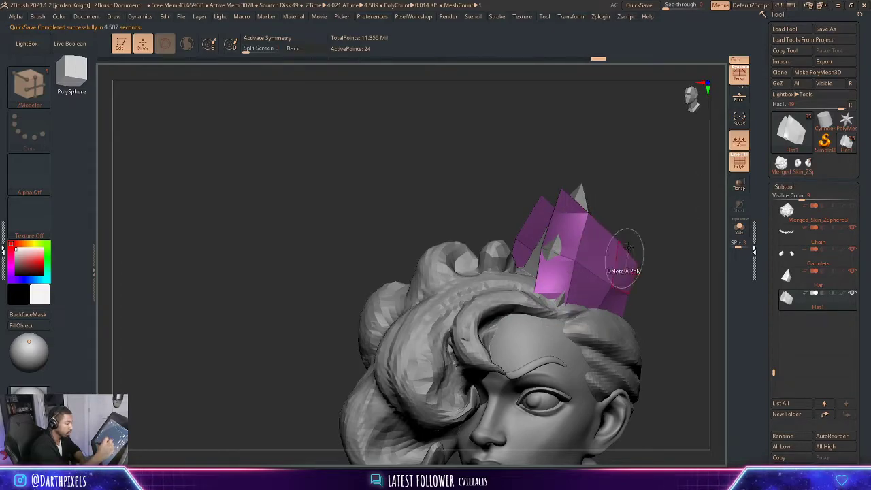
{"action": "mouse_move", "coordinate": [646, 225]}
{"action": "left_mouse_down"}
{"action": "mouse_move", "coordinate": [665, 232]}
{"action": "mouse_move", "coordinate": [657, 227]}
{"action": "left_mouse_up"}
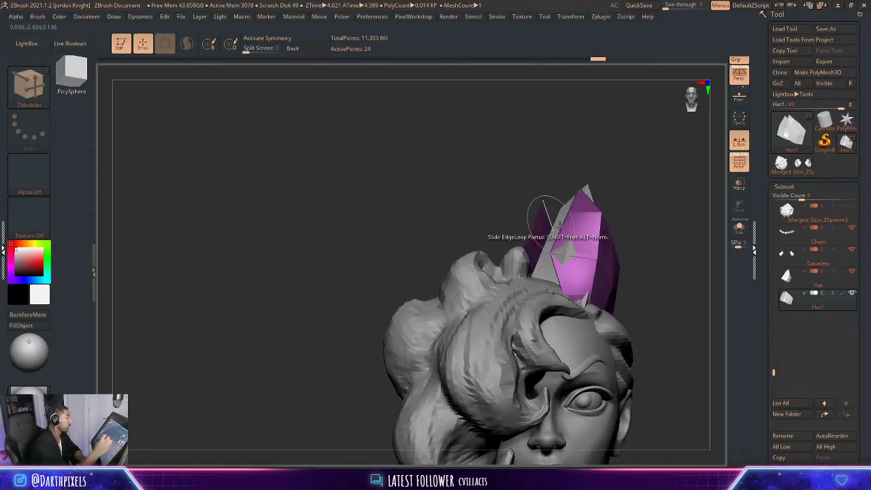
- Switch to the Move brush and reshape the newly extruded front faces of the side panel against the inner crown
{"action": "left_click", "coordinate": [41, 92]}
{"action": "left_click", "coordinate": [286, 92]}
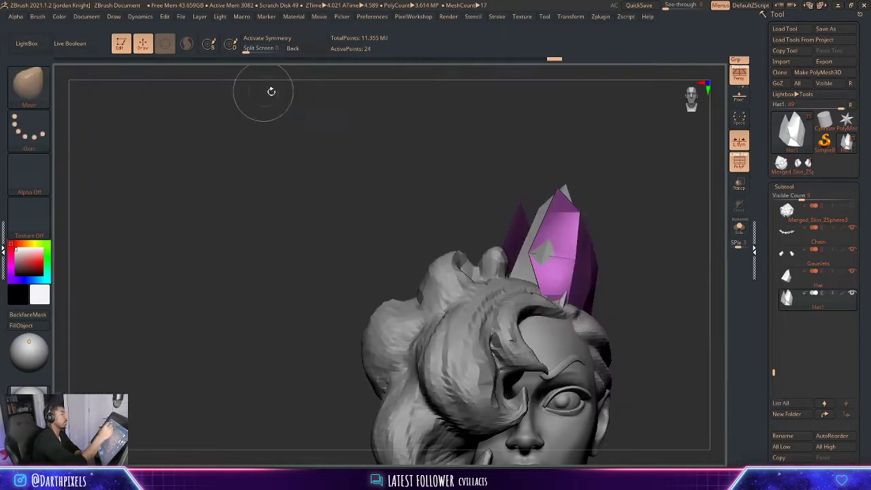
{"action": "left_click_drag", "start_coordinate": [653, 199], "coordinate": [599, 272]}
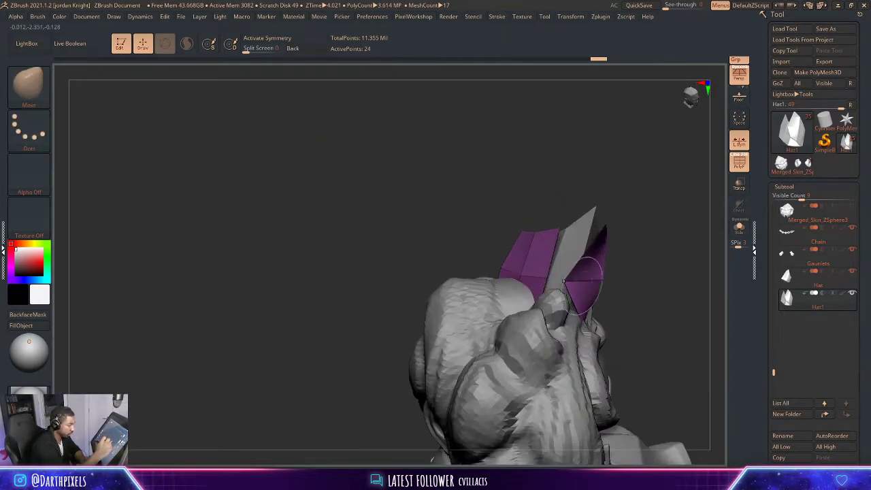
{"action": "left_click_drag", "start_coordinate": [637, 260], "coordinate": [640, 228]}
{"action": "mouse_move", "coordinate": [640, 228]}
{"action": "left_mouse_down", "text": "alt"}
{"action": "mouse_move", "coordinate": [638, 196]}
{"action": "mouse_move", "coordinate": [637, 265]}
{"action": "left_mouse_up", "text": "alt"}
{"action": "mouse_move", "coordinate": [577, 217]}
{"action": "left_mouse_down"}
{"action": "mouse_move", "coordinate": [606, 237]}
{"action": "mouse_move", "coordinate": [639, 224]}
{"action": "mouse_move", "coordinate": [636, 208]}
{"action": "mouse_move", "coordinate": [655, 231]}
{"action": "mouse_move", "coordinate": [642, 239]}
{"action": "left_mouse_up"}
{"action": "right_click", "coordinate": [612, 225]}
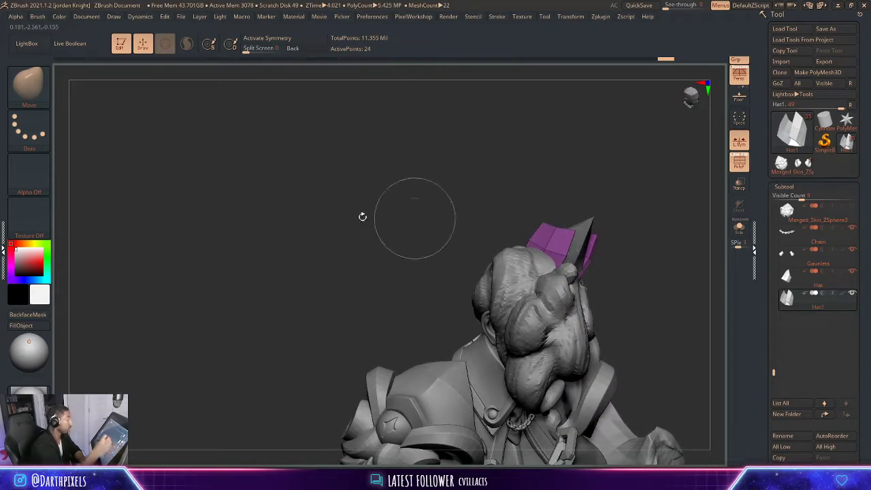
- Return to ZModeler and extrude the opposite side panel's front edge loop with the Extrude action on EdgeLoop
{"action": "left_click", "coordinate": [28, 83]}
{"action": "left_click", "coordinate": [519, 93]}
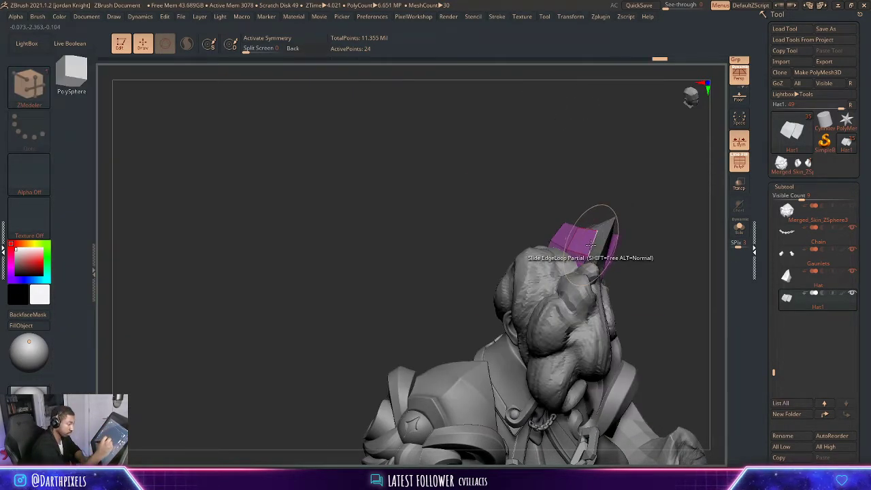
{"action": "key", "text": "space"}
{"action": "left_click", "coordinate": [513, 281]}
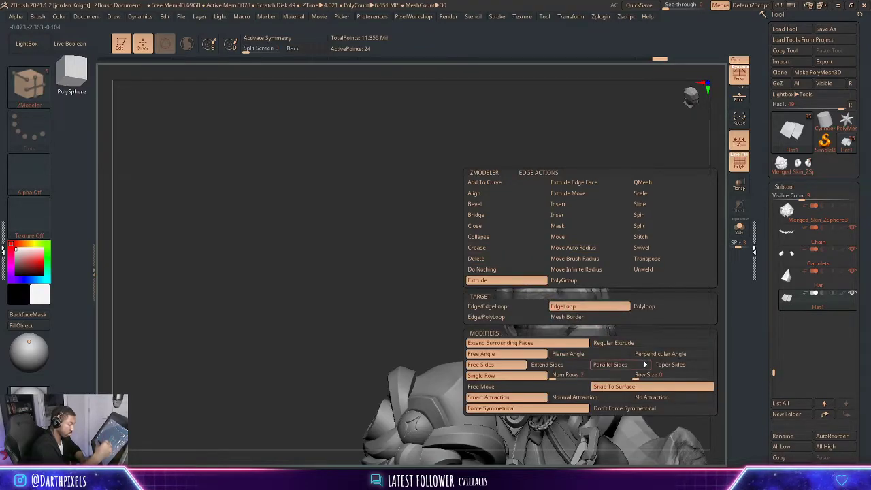
{"action": "left_click", "coordinate": [565, 388]}
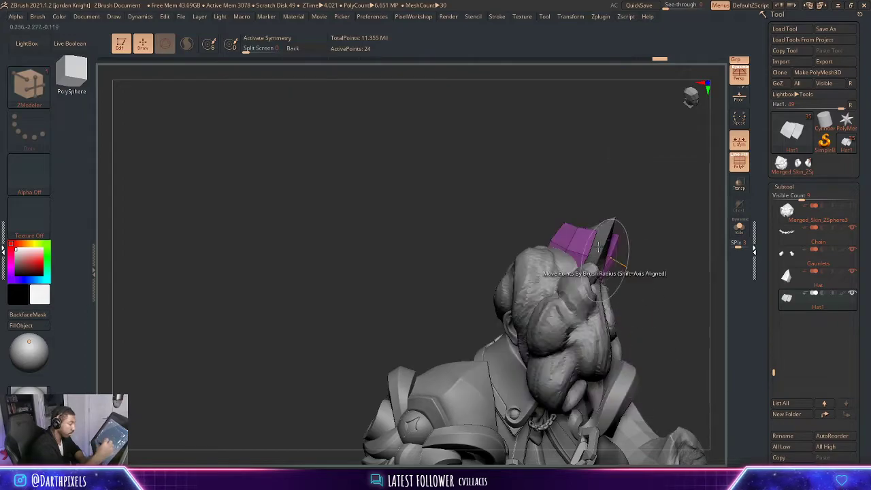
{"action": "left_click", "coordinate": [596, 247]}
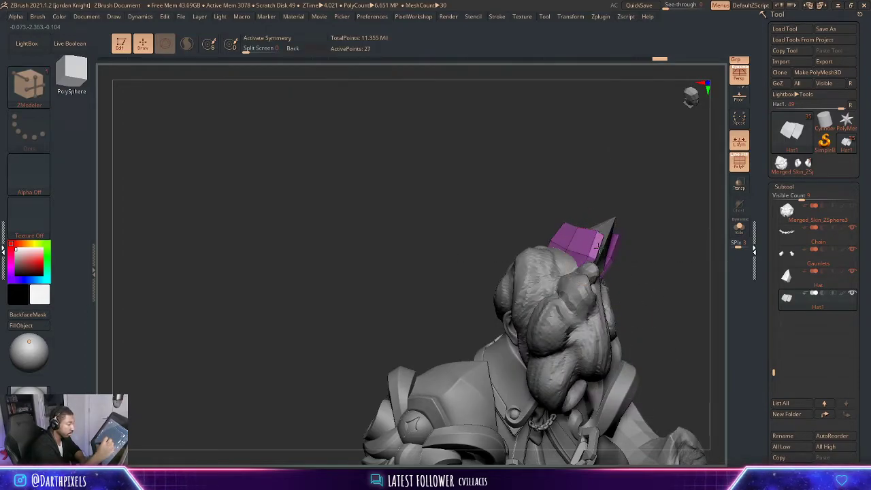
{"action": "left_click_drag", "start_coordinate": [661, 247], "coordinate": [653, 178]}
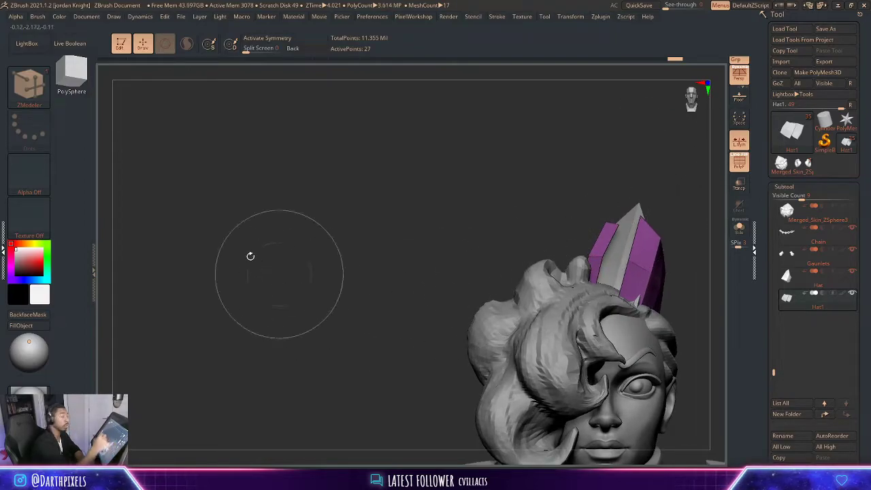
- Switch to the Move Topological brush, adjust its size, and pull the upper corner of the newly extruded panel downward
{"action": "key", "text": "b"}
{"action": "left_click", "coordinate": [215, 94]}
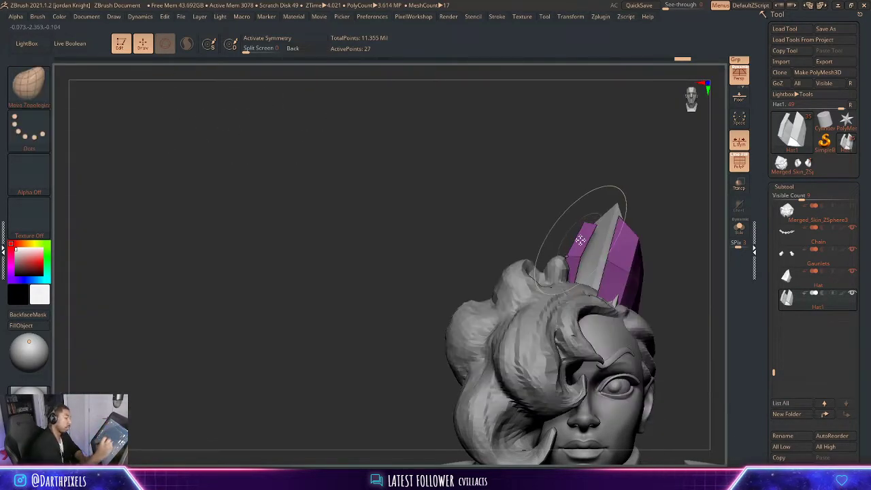
{"action": "left_click_drag", "start_coordinate": [599, 239], "coordinate": [604, 264]}
{"action": "key", "text": "ctrl+z"}
{"action": "key", "text": "space"}
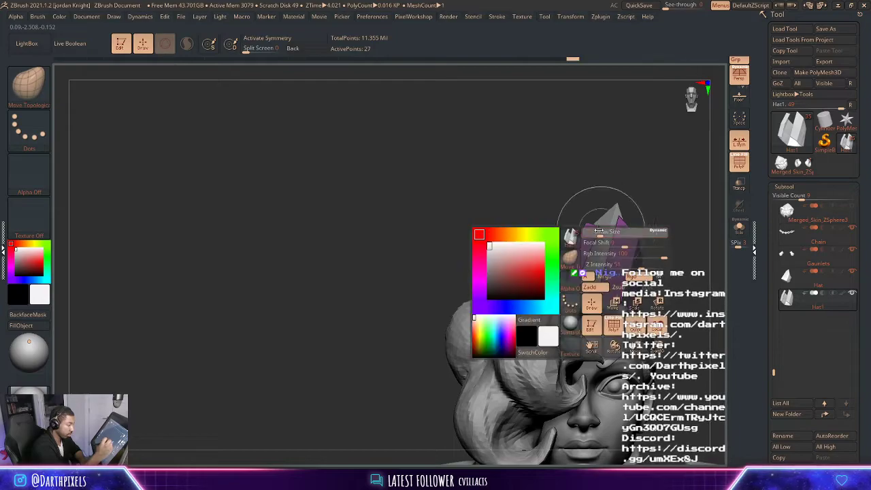
{"action": "key", "text": "space"}
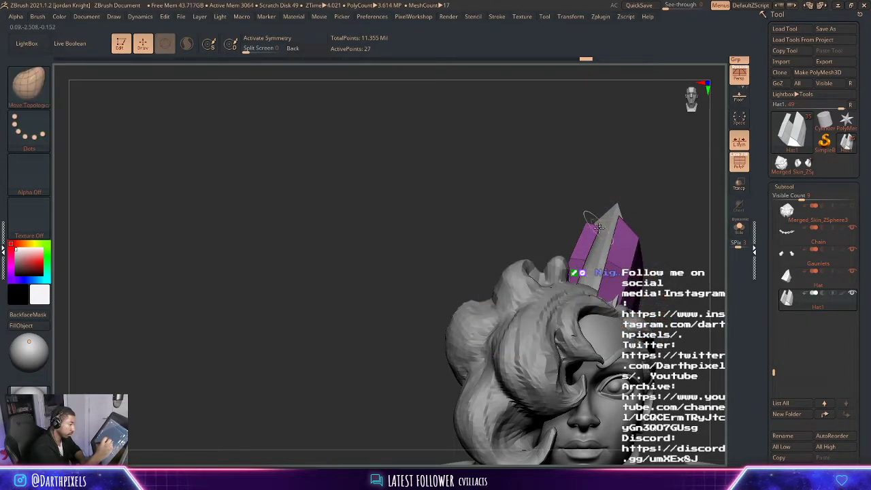
{"action": "key", "text": "space"}
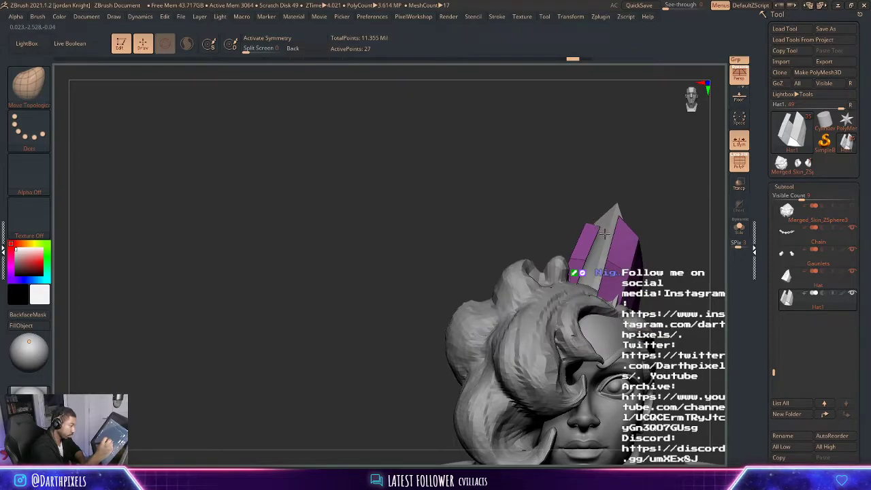
{"action": "left_click_drag", "start_coordinate": [646, 184], "coordinate": [694, 187]}
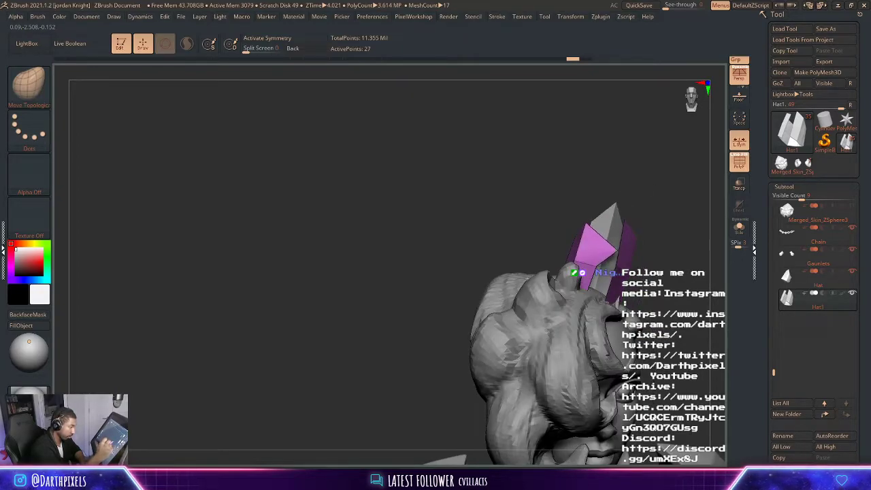
{"action": "left_click_drag", "start_coordinate": [661, 268], "coordinate": [624, 274]}
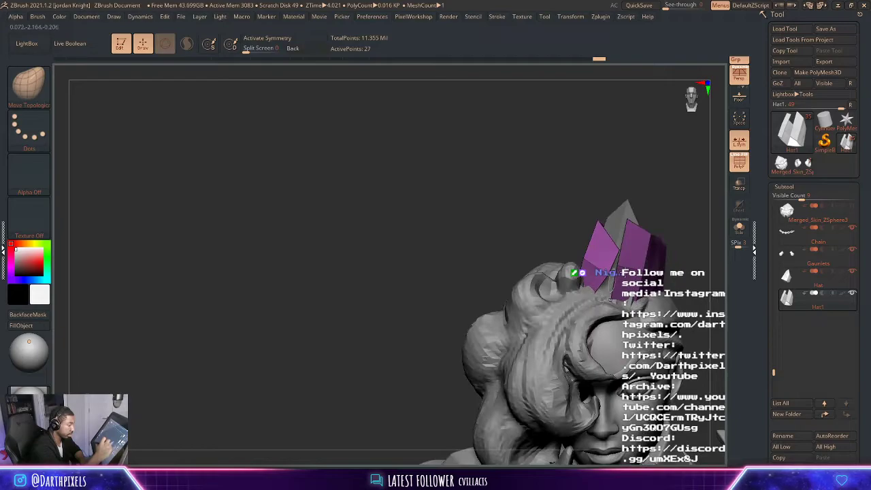
- Isolate the outer hat shell, refine its panel corners from several angles with the Move Topological brush, and show the full model again
{"action": "left_click", "coordinate": [739, 228]}
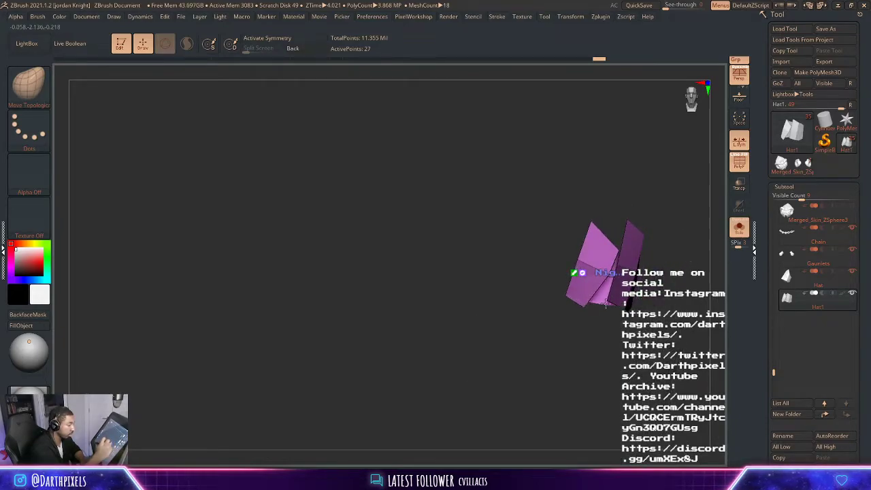
{"action": "right_click_drag", "start_coordinate": [683, 321], "coordinate": [614, 279]}
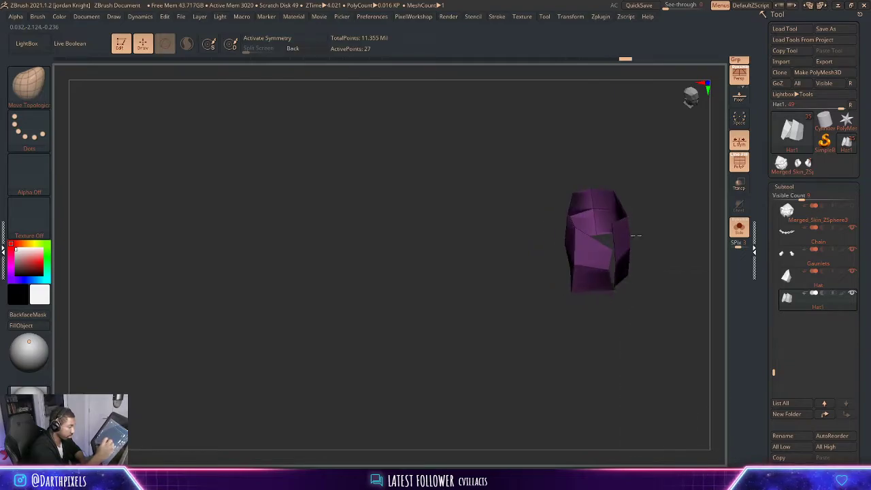
{"action": "right_click_drag", "start_coordinate": [636, 235], "coordinate": [617, 289]}
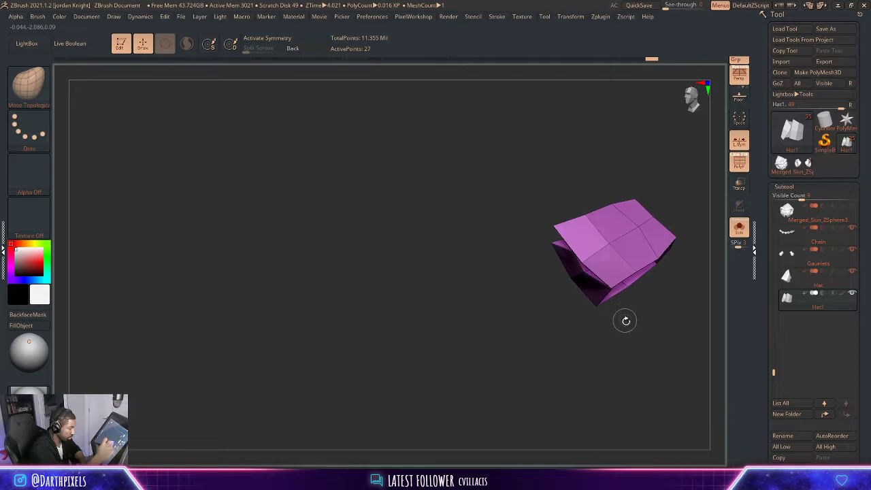
{"action": "right_click_drag", "start_coordinate": [626, 320], "coordinate": [610, 286]}
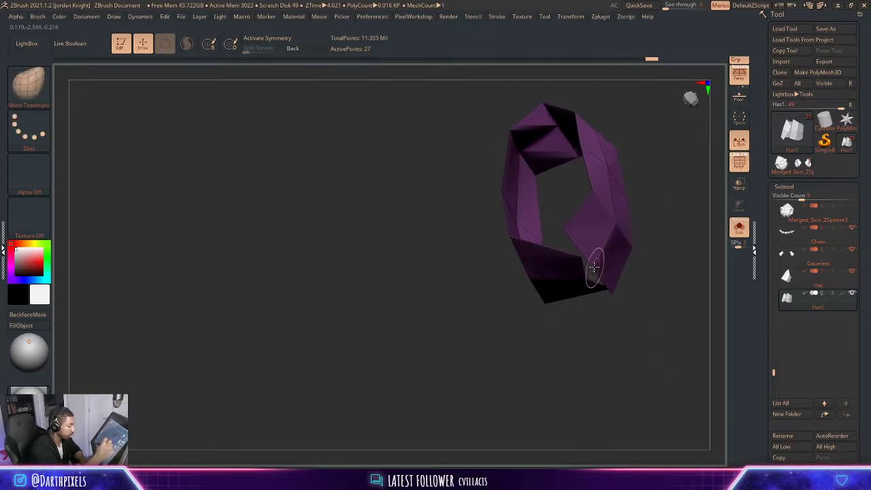
{"action": "mouse_move", "coordinate": [603, 292]}
{"action": "right_mouse_down"}
{"action": "mouse_move", "coordinate": [639, 265]}
{"action": "mouse_move", "coordinate": [636, 190]}
{"action": "mouse_move", "coordinate": [610, 291]}
{"action": "right_mouse_up"}
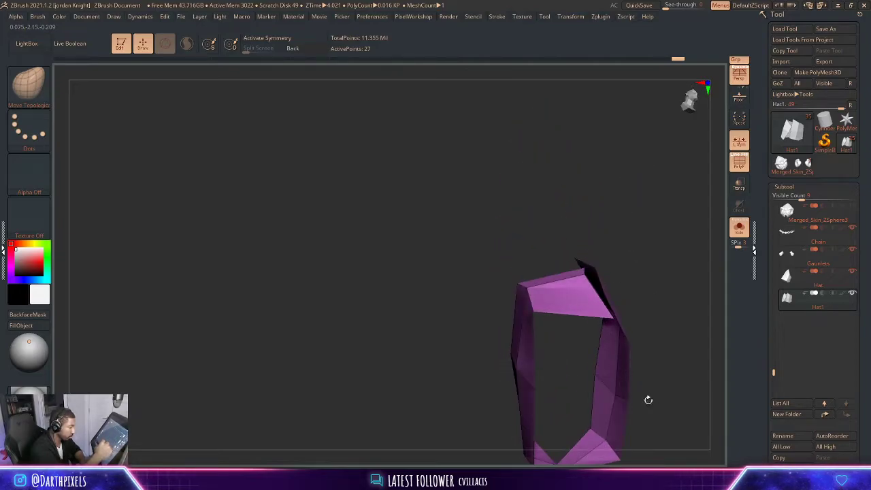
{"action": "right_click_drag", "start_coordinate": [628, 338], "coordinate": [597, 267]}
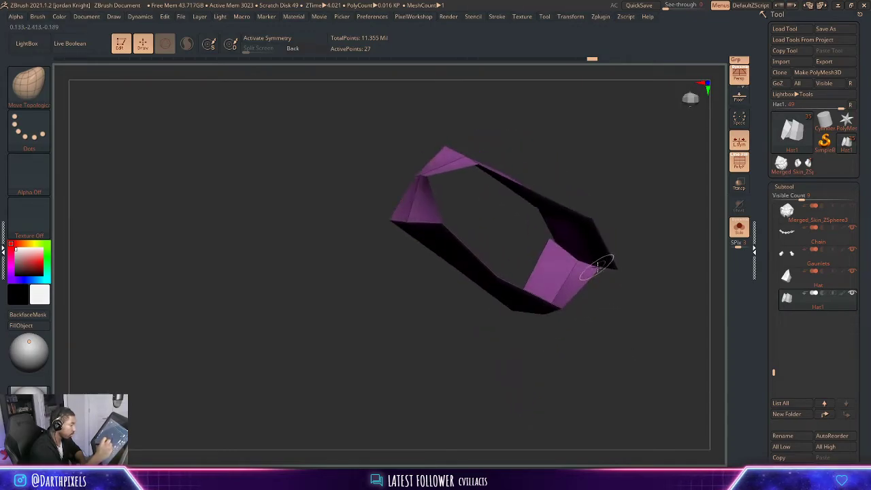
{"action": "right_click_drag", "start_coordinate": [624, 208], "coordinate": [661, 219]}
{"action": "left_click", "coordinate": [739, 227]}
- Adjust the outer shell's front panels with the Move Topological brush so they fit around the inner crown and the hair
{"action": "right_click", "coordinate": [618, 200]}
{"action": "right_click_drag", "start_coordinate": [636, 193], "coordinate": [641, 247]}
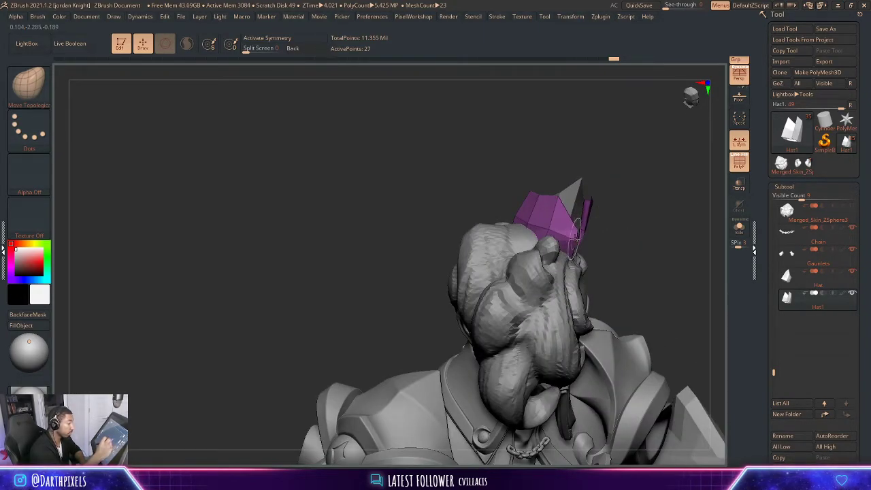
{"action": "right_click_drag", "start_coordinate": [557, 259], "coordinate": [625, 200]}
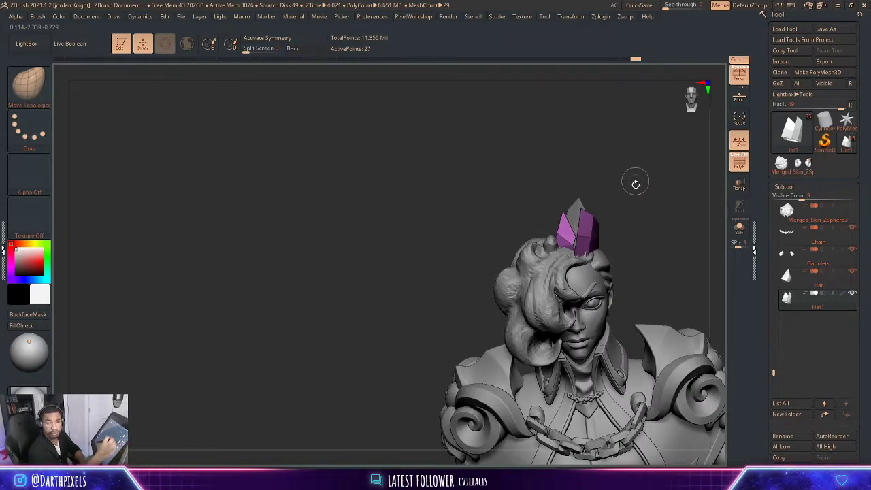
{"action": "right_click_drag", "start_coordinate": [628, 190], "coordinate": [597, 234], "text": "ctrl"}
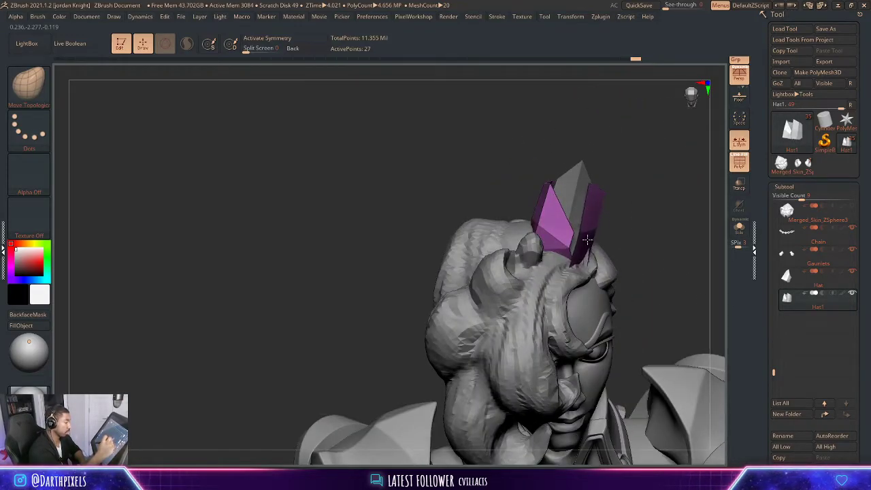
{"action": "mouse_move", "coordinate": [617, 200]}
{"action": "right_mouse_down"}
{"action": "mouse_move", "coordinate": [628, 189]}
{"action": "mouse_move", "coordinate": [618, 169]}
{"action": "mouse_move", "coordinate": [600, 156]}
{"action": "mouse_move", "coordinate": [591, 174]}
{"action": "right_mouse_up"}
{"action": "right_click", "coordinate": [582, 196]}
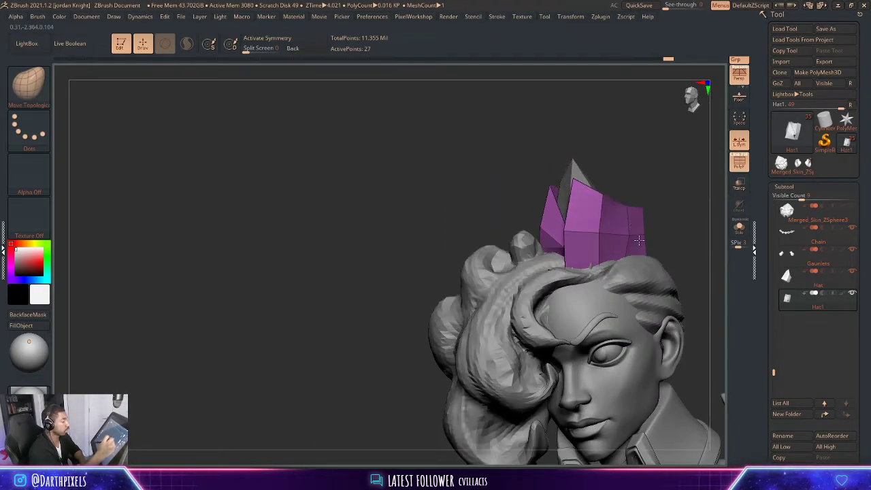
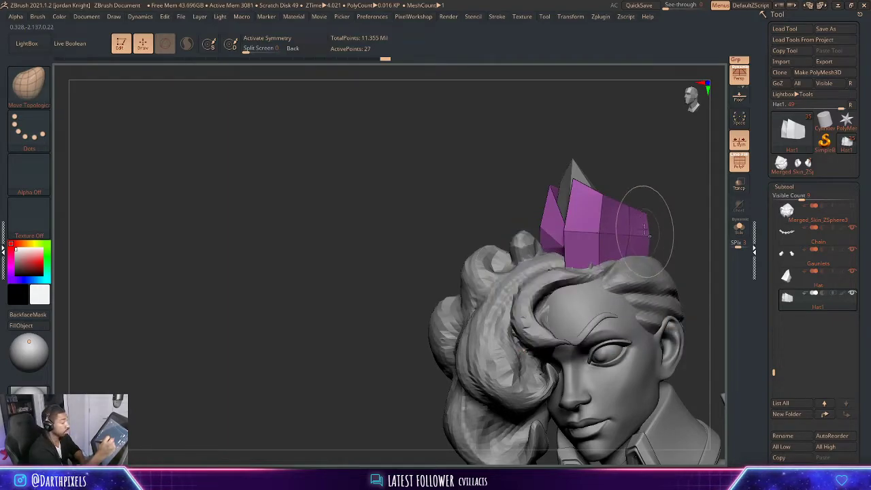
- Even out the upper rear corner of the shell's side panel and refine the panels from the side, front and above
{"action": "right_click", "coordinate": [649, 236]}
{"action": "right_click_drag", "start_coordinate": [646, 182], "coordinate": [604, 177]}
{"action": "right_click", "coordinate": [657, 224]}
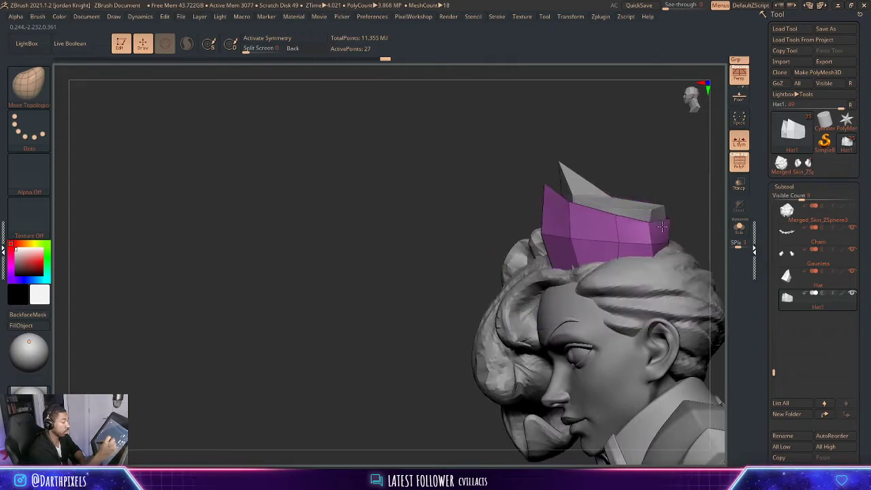
{"action": "mouse_move", "coordinate": [670, 206]}
{"action": "right_mouse_down"}
{"action": "mouse_move", "coordinate": [700, 183]}
{"action": "mouse_move", "coordinate": [589, 199]}
{"action": "mouse_move", "coordinate": [597, 215]}
{"action": "mouse_move", "coordinate": [579, 212]}
{"action": "mouse_move", "coordinate": [630, 179]}
{"action": "right_mouse_up"}
{"action": "right_click", "coordinate": [578, 210]}
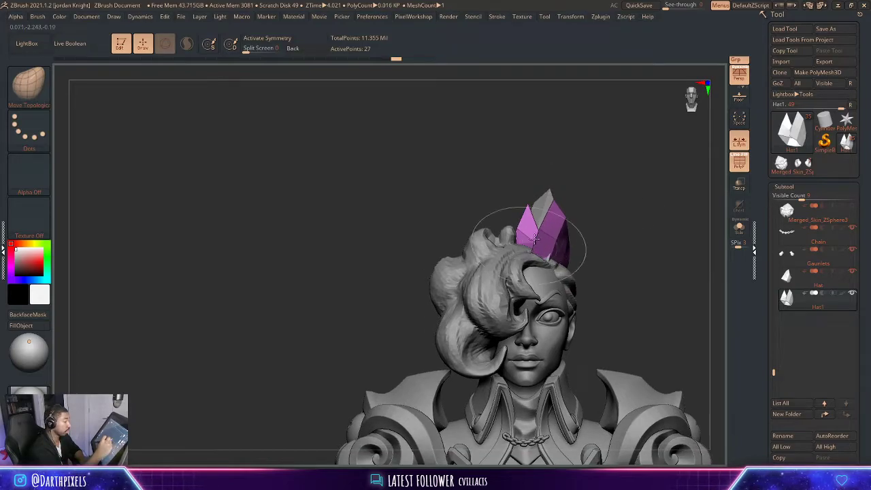
{"action": "right_click", "coordinate": [535, 237]}
{"action": "right_click_drag", "start_coordinate": [534, 236], "coordinate": [590, 294]}
{"action": "right_click", "coordinate": [591, 295]}
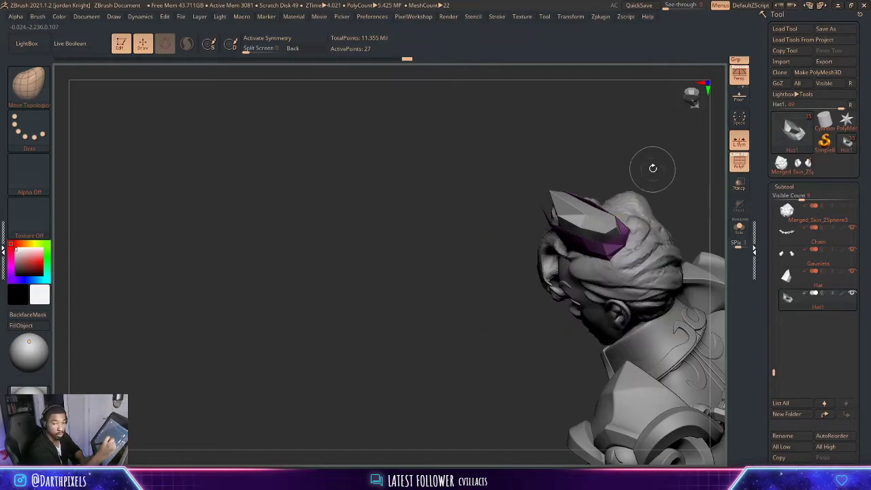
- Select the inner crown subtool Hat, adjust the brush's Draw Size, and pull the crown's rear corners into shape inside the shell
{"action": "right_click_drag", "start_coordinate": [653, 168], "coordinate": [617, 211]}
{"action": "left_click", "coordinate": [617, 212], "text": "alt"}
{"action": "right_click", "coordinate": [612, 210]}
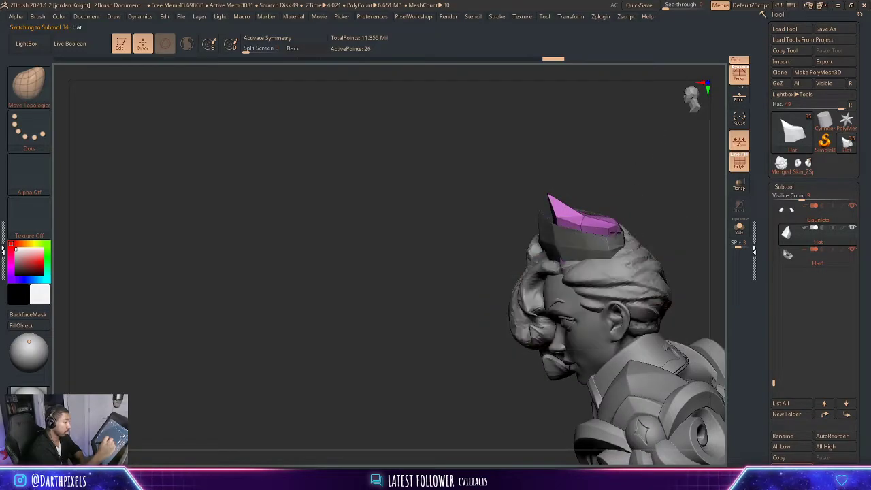
{"action": "mouse_move", "coordinate": [615, 241]}
{"action": "right_mouse_down"}
{"action": "mouse_move", "coordinate": [615, 221]}
{"action": "mouse_move", "coordinate": [656, 163]}
{"action": "mouse_move", "coordinate": [631, 187]}
{"action": "mouse_move", "coordinate": [618, 179]}
{"action": "mouse_move", "coordinate": [577, 215]}
{"action": "right_mouse_up"}
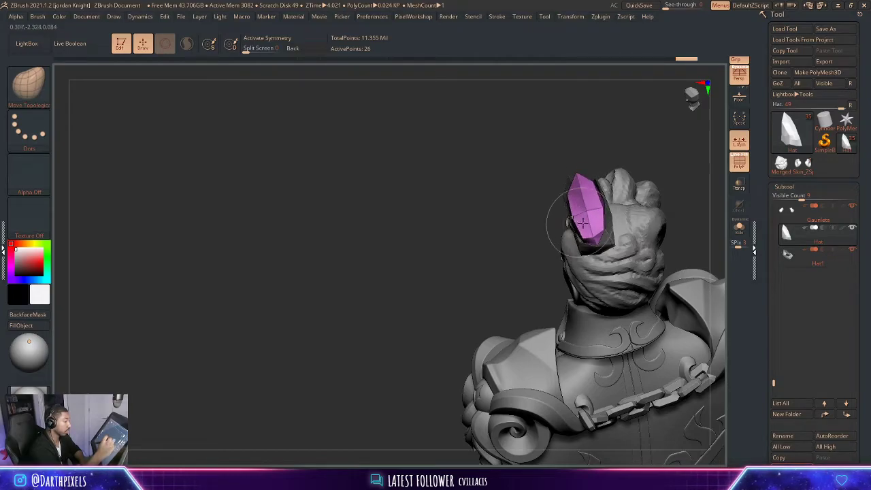
{"action": "left_click_drag", "start_coordinate": [618, 217], "coordinate": [621, 213]}
{"action": "mouse_move", "coordinate": [670, 166]}
{"action": "right_mouse_down"}
{"action": "mouse_move", "coordinate": [677, 171]}
{"action": "mouse_move", "coordinate": [654, 186]}
{"action": "right_mouse_up"}
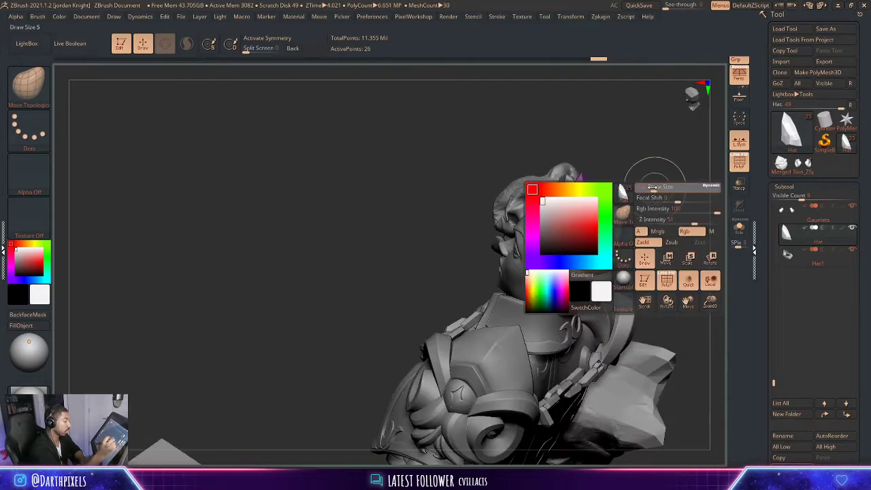
{"action": "left_click_drag", "start_coordinate": [598, 241], "coordinate": [602, 239]}
{"action": "key", "text": "space"}
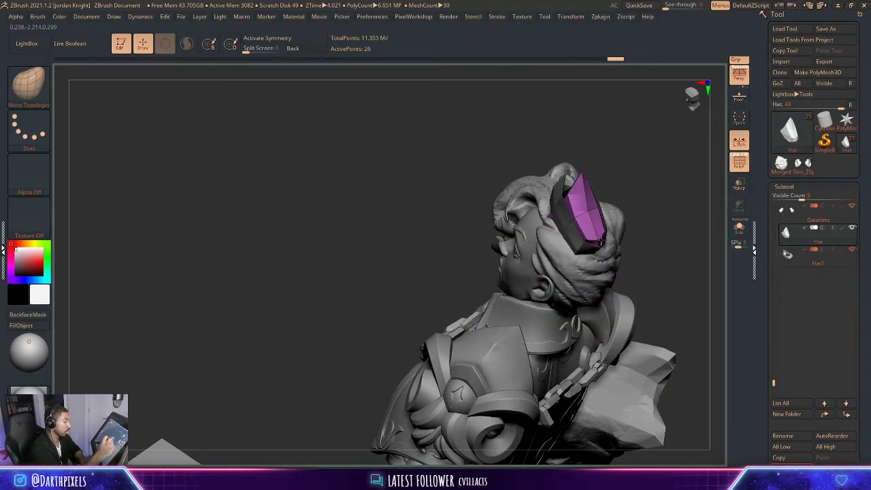
- Reshape the inner crown's rear edge where it meets the shell, and undo the last stroke
{"action": "right_click_drag", "start_coordinate": [609, 227], "coordinate": [586, 266]}
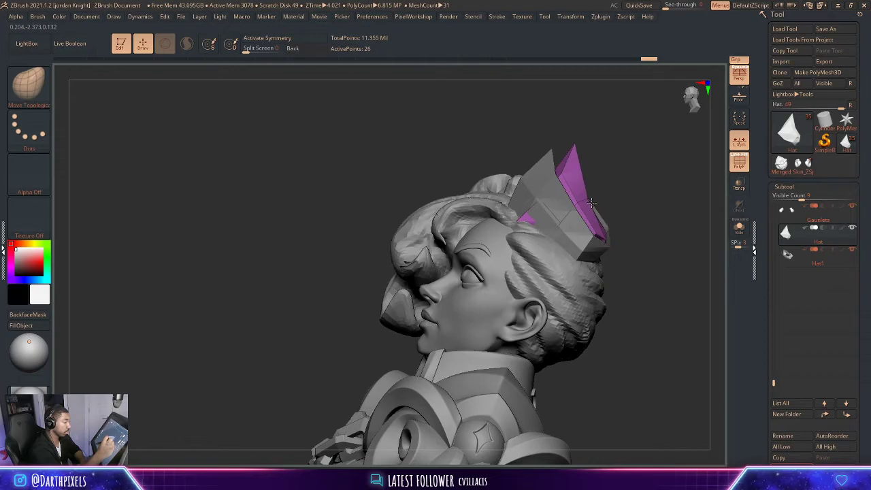
{"action": "mouse_move", "coordinate": [634, 207]}
{"action": "right_mouse_down"}
{"action": "mouse_move", "coordinate": [569, 251]}
{"action": "mouse_move", "coordinate": [602, 237]}
{"action": "right_mouse_up"}
{"action": "right_click", "coordinate": [604, 231]}
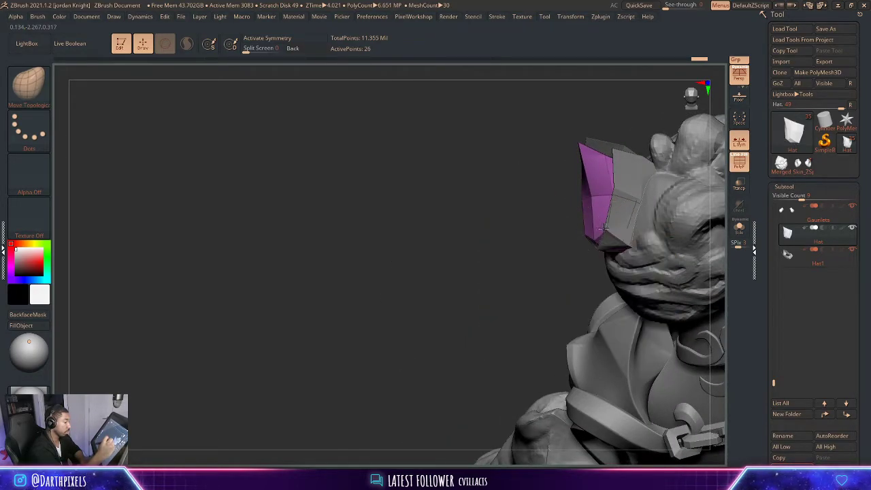
{"action": "key", "text": "ctrl+z"}
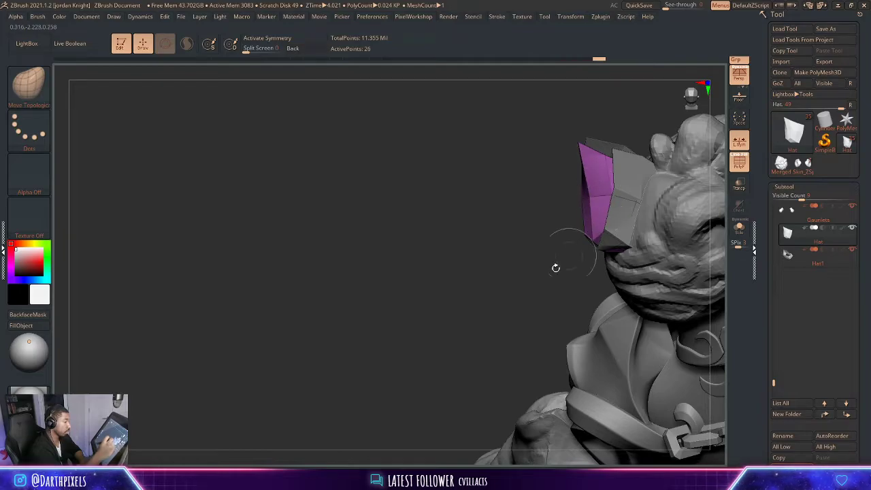
{"action": "mouse_move", "coordinate": [533, 297]}
{"action": "right_mouse_down", "text": "alt"}
{"action": "mouse_move", "coordinate": [501, 252]}
{"action": "mouse_move", "coordinate": [364, 422]}
{"action": "mouse_move", "coordinate": [660, 182]}
{"action": "mouse_move", "coordinate": [676, 264]}
{"action": "right_mouse_up", "text": "alt"}
- Refine the inner crown's front tip and upper side edge with the Move Topological brush, checking the front and side views
{"action": "key", "text": "space"}
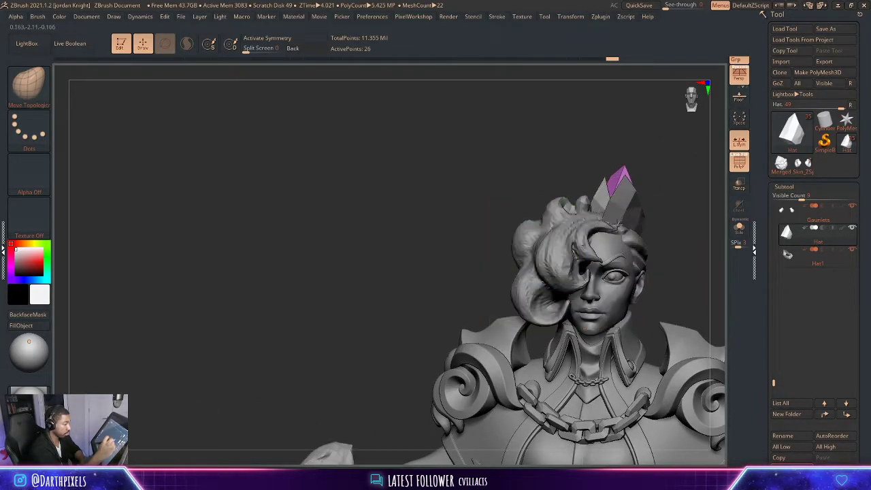
{"action": "left_click_drag", "start_coordinate": [664, 197], "coordinate": [615, 223]}
{"action": "key", "text": "space"}
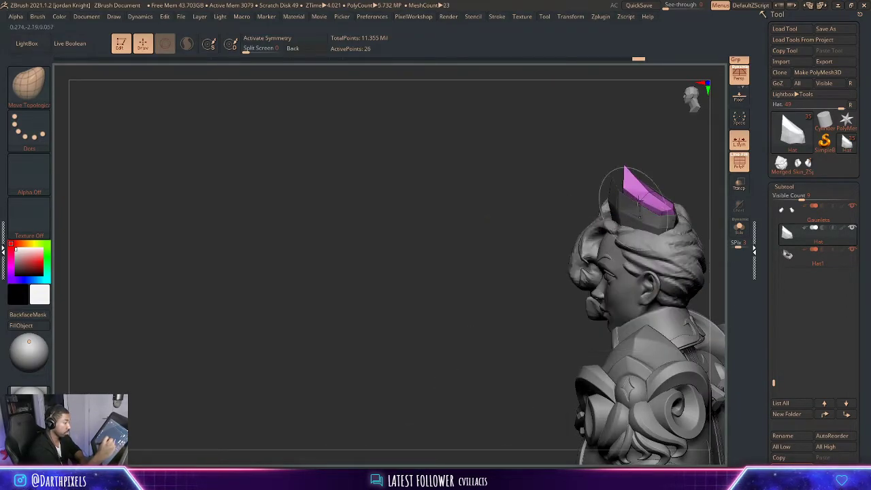
{"action": "left_click_drag", "start_coordinate": [669, 167], "coordinate": [635, 165]}
{"action": "key", "text": "space"}
- Select the outer shell subtool Hat1 and adjust its front side panels around the inner crown
{"action": "left_click", "coordinate": [602, 198], "text": "alt"}
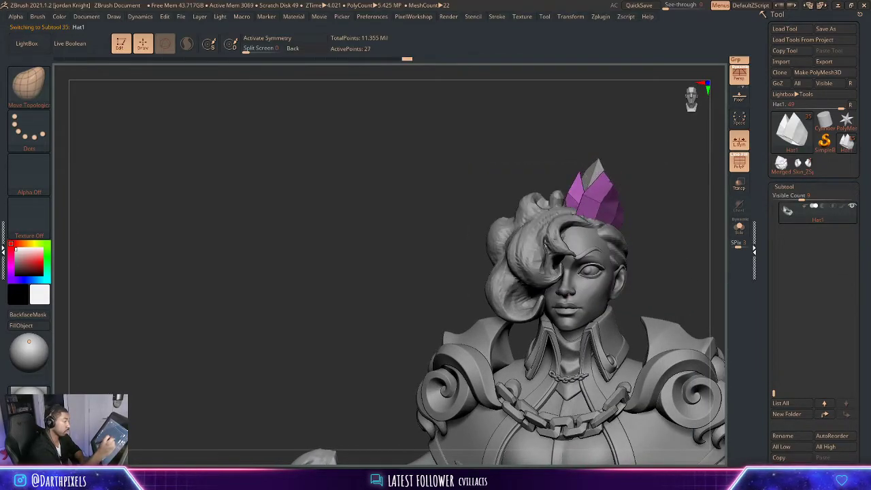
{"action": "right_click_drag", "start_coordinate": [626, 192], "coordinate": [586, 201]}
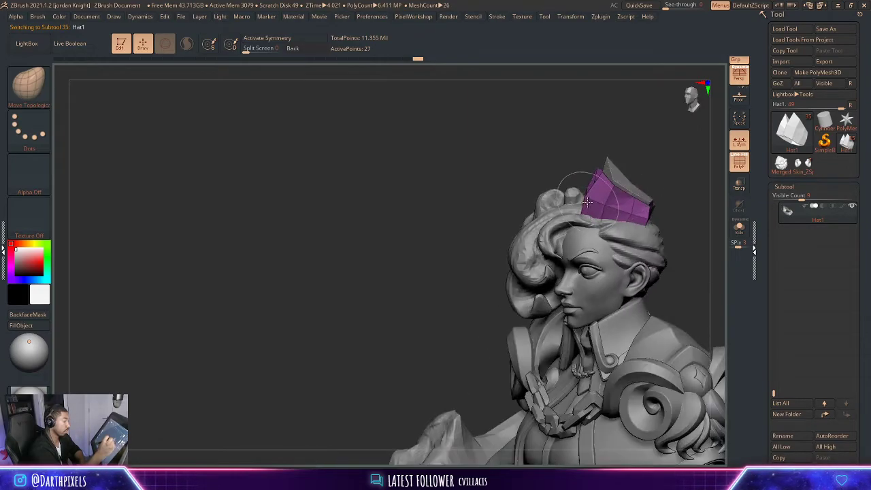
{"action": "right_click_drag", "start_coordinate": [679, 161], "coordinate": [648, 185]}
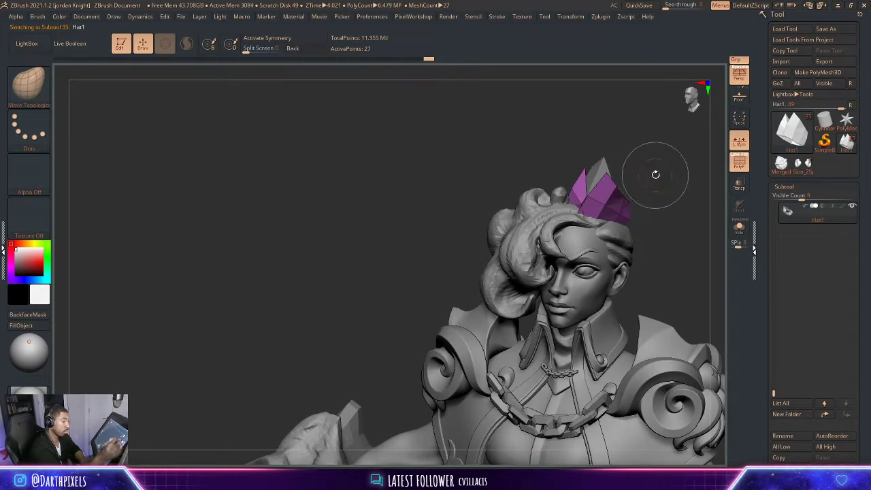
- Try the Polish By Features deformation on the outer shell and undo it
{"action": "left_click", "coordinate": [783, 187]}
{"action": "left_click", "coordinate": [789, 197]}
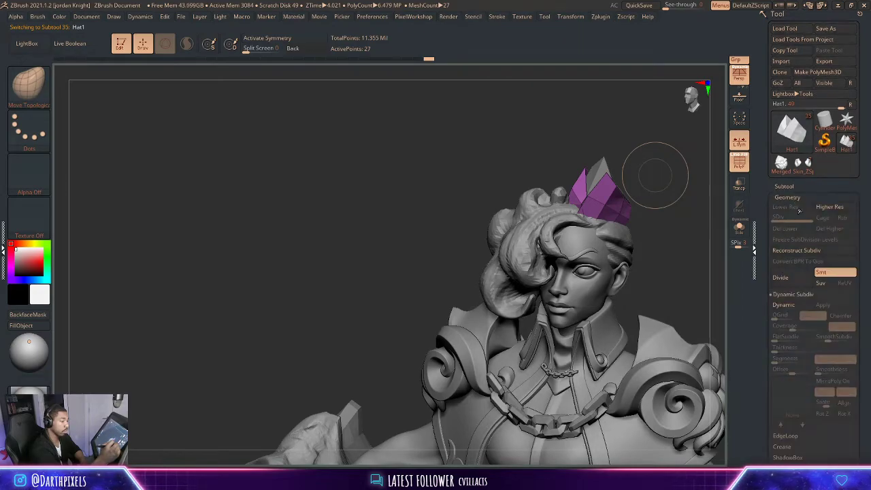
{"action": "left_click", "coordinate": [788, 197]}
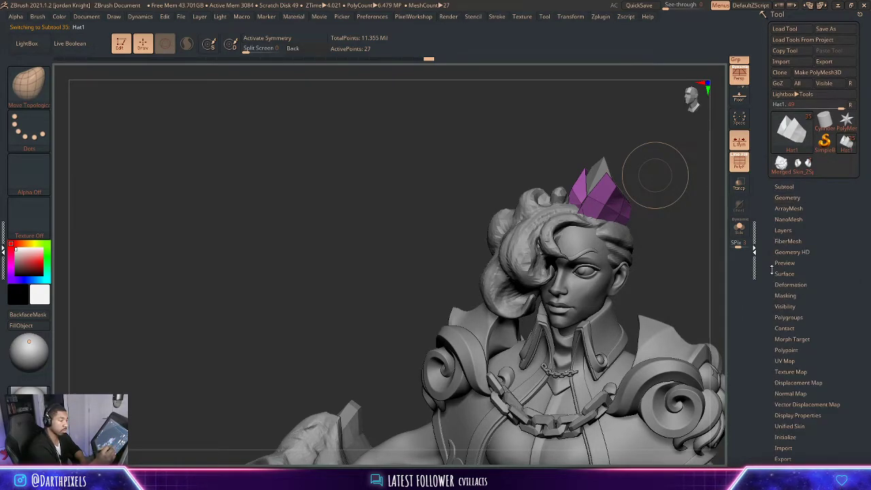
{"action": "left_click", "coordinate": [789, 283]}
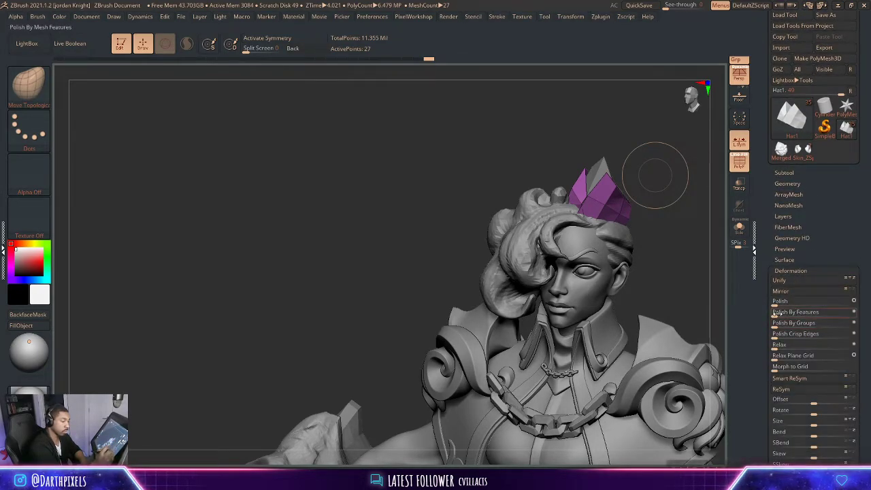
{"action": "left_click_drag", "start_coordinate": [774, 313], "coordinate": [779, 312]}
{"action": "key", "text": "ctrl+z"}
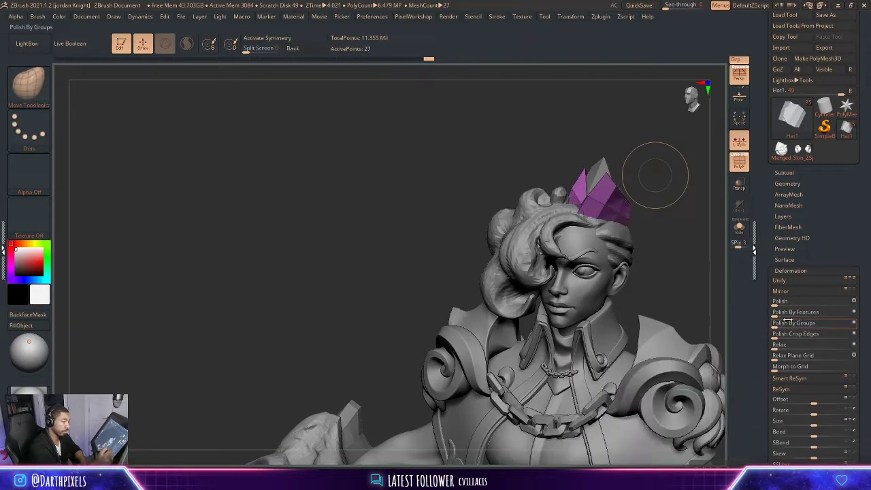
- Apply Crease PG to the outer shell, try Polish By Features on it again, and undo the polish
{"action": "left_click_drag", "start_coordinate": [680, 249], "coordinate": [689, 247]}
{"action": "key", "text": "space"}
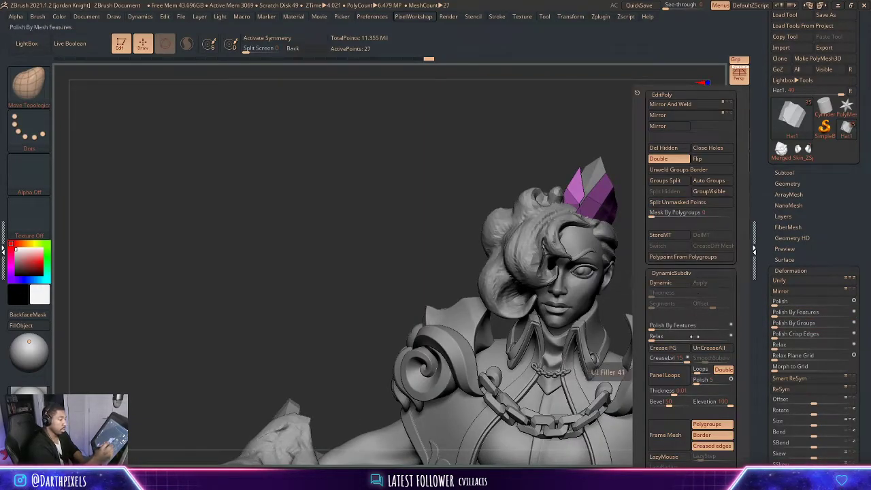
{"action": "left_click", "coordinate": [665, 348]}
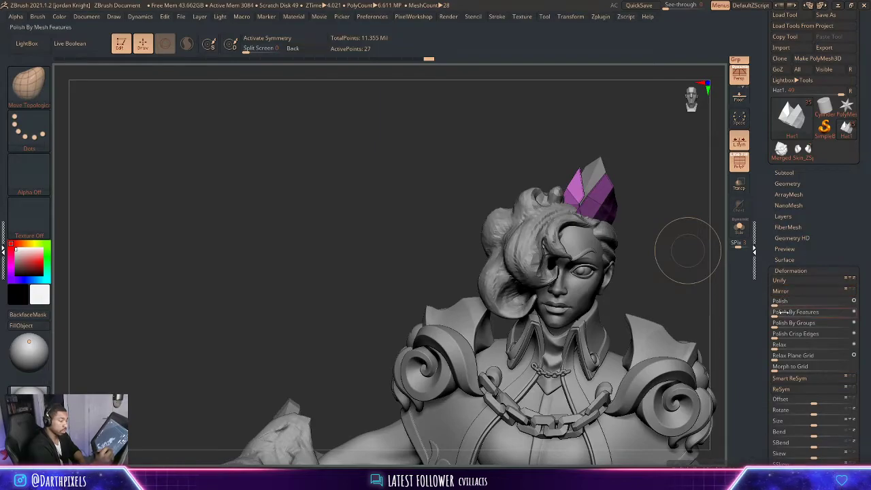
{"action": "left_click_drag", "start_coordinate": [780, 311], "coordinate": [783, 312]}
{"action": "key", "text": "ctrl+z"}
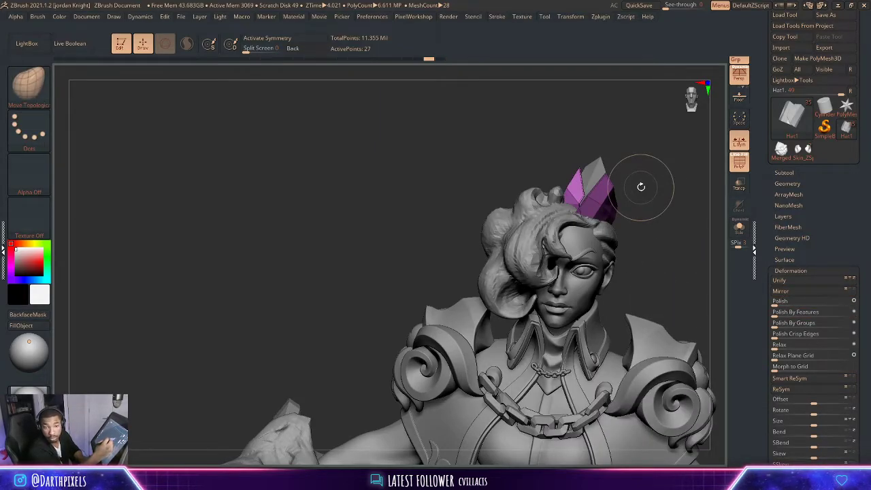
- Bevel a partial edge loop on the outer shell's side corner with the ZModeler Bevel edge action targeting EdgeLoop Partial
{"action": "mouse_move", "coordinate": [646, 197]}
{"action": "left_mouse_down"}
{"action": "mouse_move", "coordinate": [659, 188]}
{"action": "mouse_move", "coordinate": [659, 229]}
{"action": "left_mouse_up"}
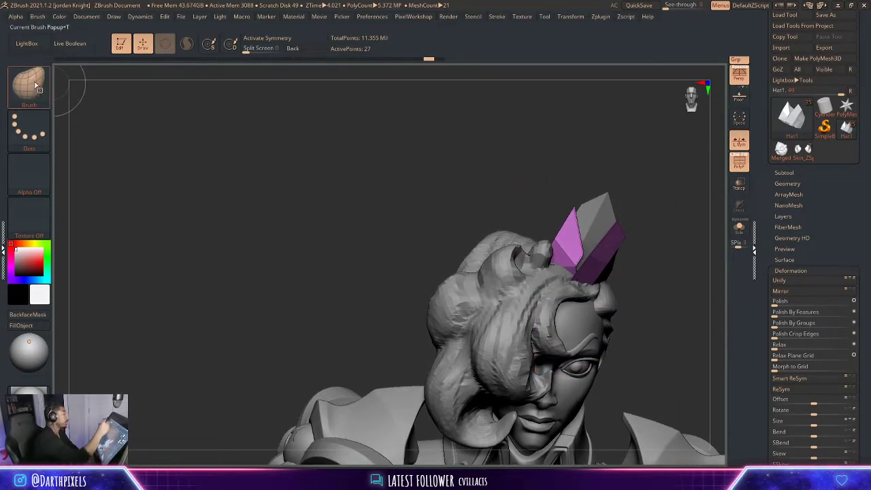
{"action": "key", "text": "b"}
{"action": "key", "text": "z"}
{"action": "key", "text": "m"}
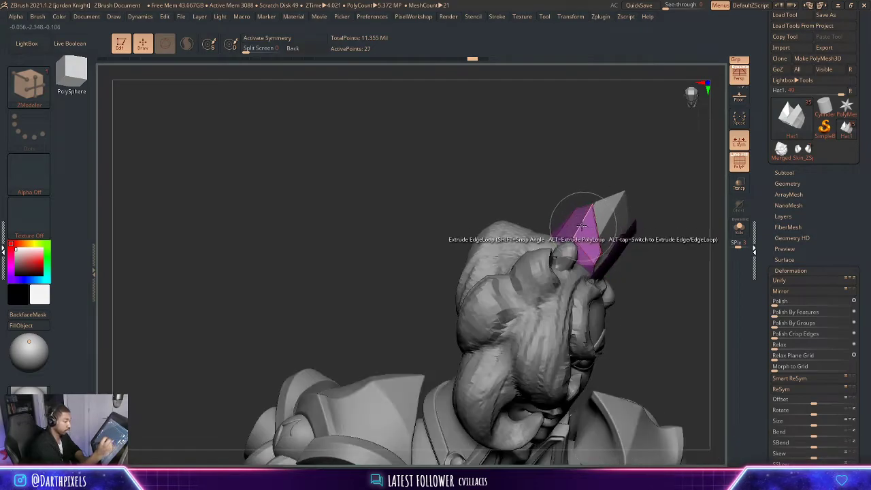
{"action": "key", "text": "space"}
{"action": "left_click", "coordinate": [494, 206]}
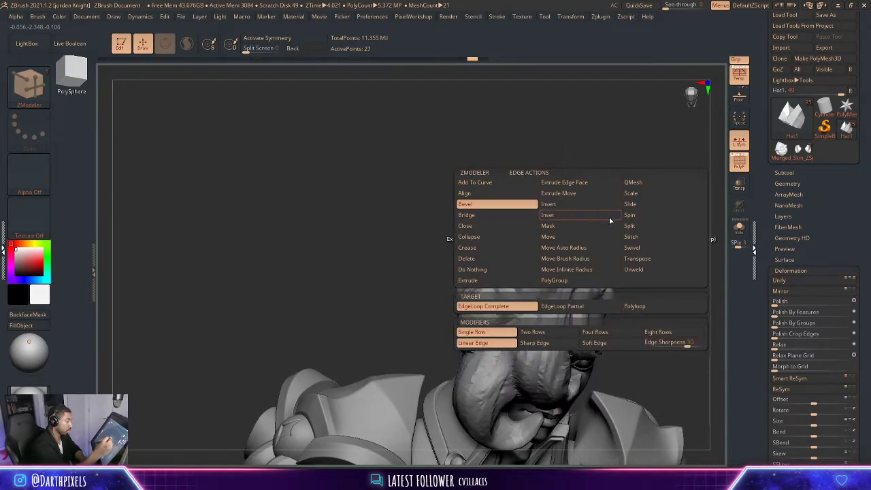
{"action": "left_click", "coordinate": [581, 304]}
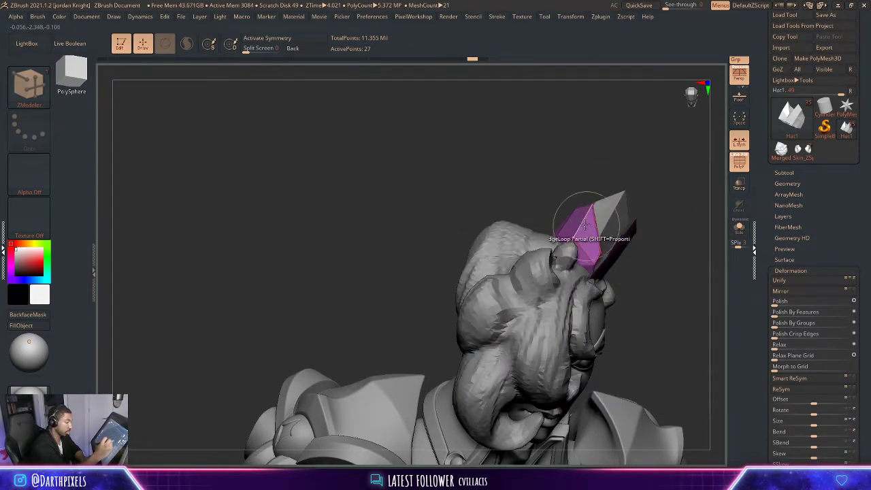
{"action": "left_click_drag", "start_coordinate": [667, 197], "coordinate": [646, 181]}
{"action": "right_click_drag", "start_coordinate": [646, 181], "coordinate": [632, 227]}
- Adjust the outer shell's upper side edges with the Move brush, checking the front and side views
{"action": "key", "text": "b"}
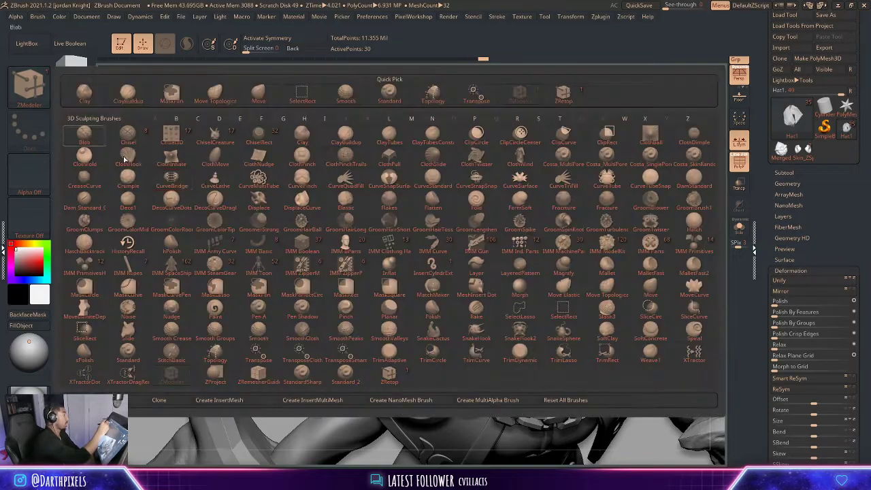
{"action": "key", "text": "m"}
{"action": "key", "text": "v"}
{"action": "mouse_move", "coordinate": [638, 170]}
{"action": "right_mouse_down"}
{"action": "mouse_move", "coordinate": [575, 243]}
{"action": "mouse_move", "coordinate": [641, 145]}
{"action": "mouse_move", "coordinate": [630, 192]}
{"action": "mouse_move", "coordinate": [610, 188]}
{"action": "mouse_move", "coordinate": [600, 219]}
{"action": "right_mouse_up"}
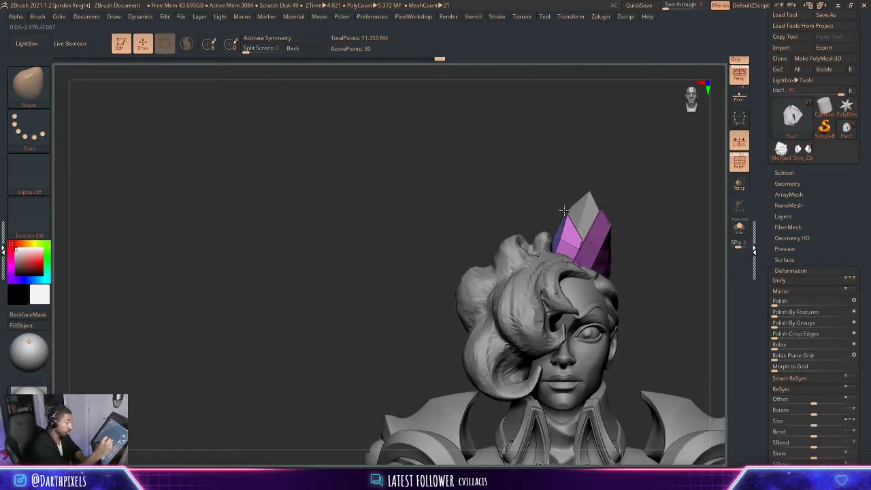
{"action": "right_click_drag", "start_coordinate": [557, 185], "coordinate": [564, 214]}
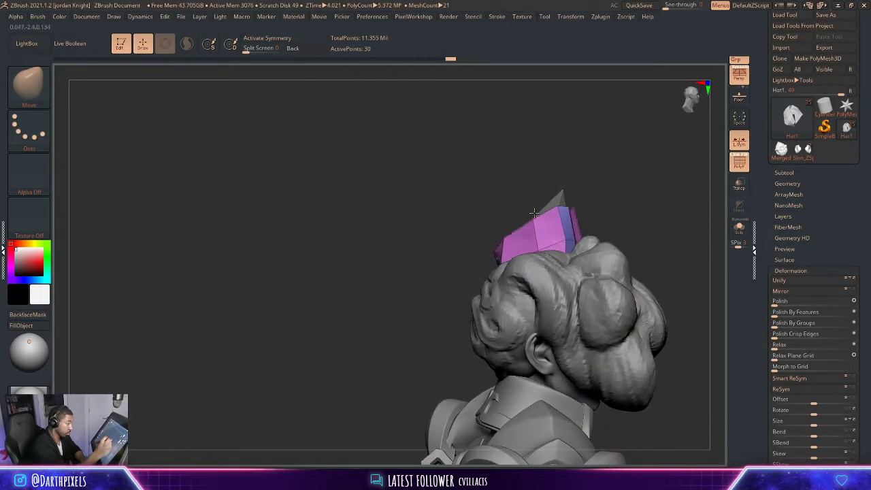
{"action": "key", "text": "shift"}
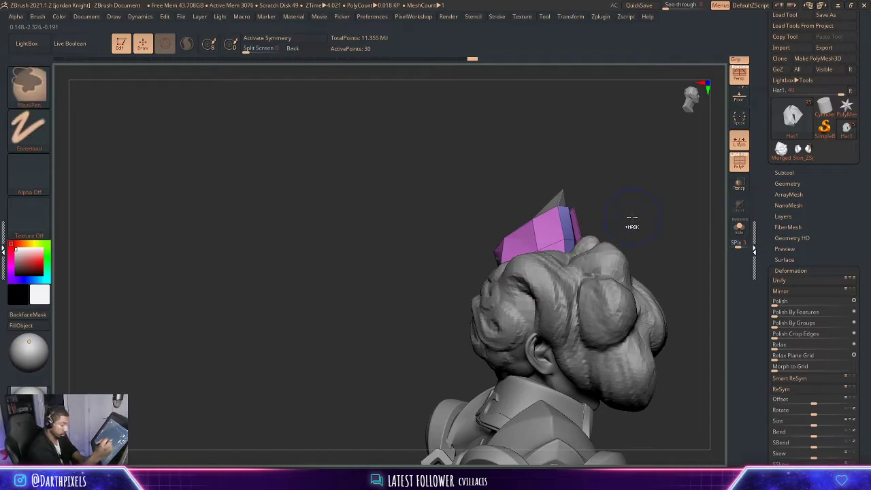
- Assign the whole outer shell to a single polygroup
{"action": "key", "text": "ctrl"}
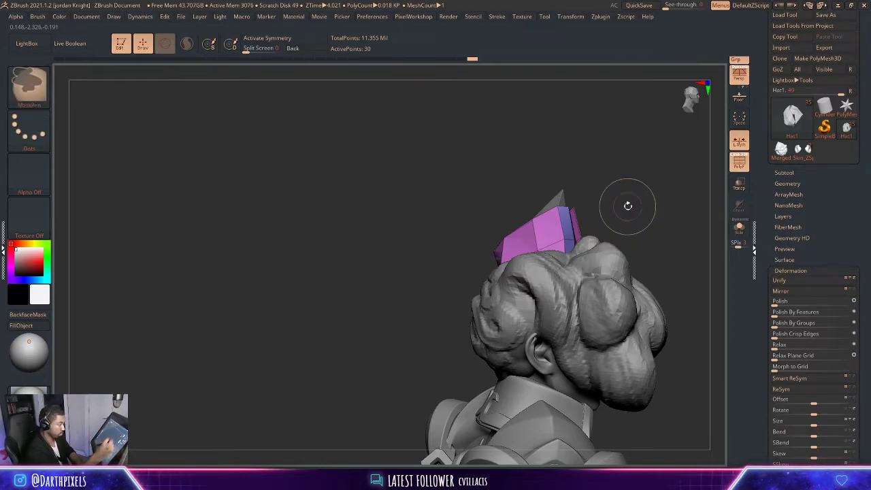
{"action": "key", "text": "ctrl+w"}
{"action": "left_click_drag", "start_coordinate": [632, 202], "coordinate": [578, 208]}
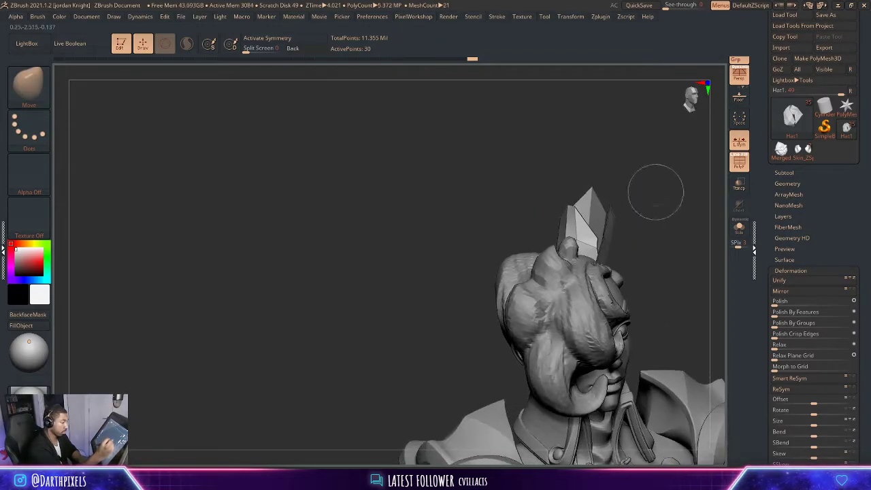
{"action": "mouse_move", "coordinate": [655, 192]}
{"action": "left_mouse_down"}
{"action": "mouse_move", "coordinate": [626, 196]}
{"action": "mouse_move", "coordinate": [645, 207]}
{"action": "mouse_move", "coordinate": [608, 161]}
{"action": "left_mouse_up"}
{"action": "key", "text": "ctrl+w"}
- Resize the brush and nudge the outer shell's front panels around the inner crown with the Move Topological brush
{"action": "key", "text": "space"}
{"action": "key", "text": "space"}
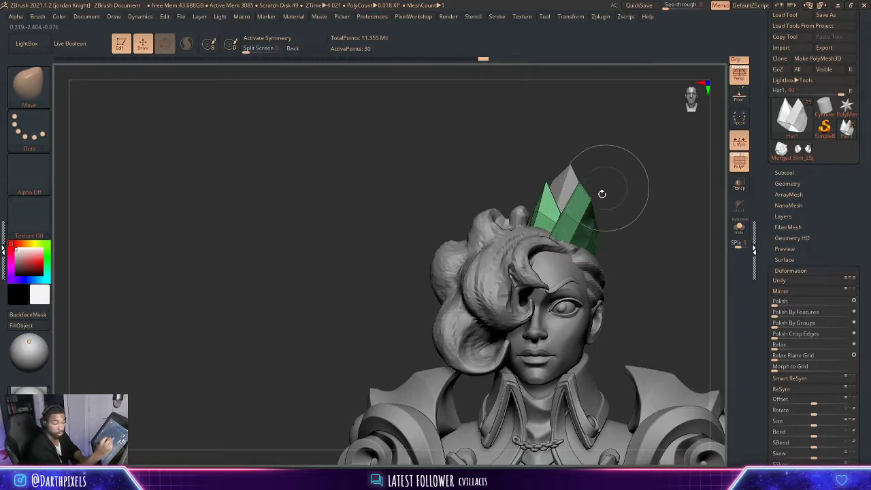
{"action": "key", "text": "space"}
{"action": "left_click", "coordinate": [567, 217]}
{"action": "key", "text": "space"}
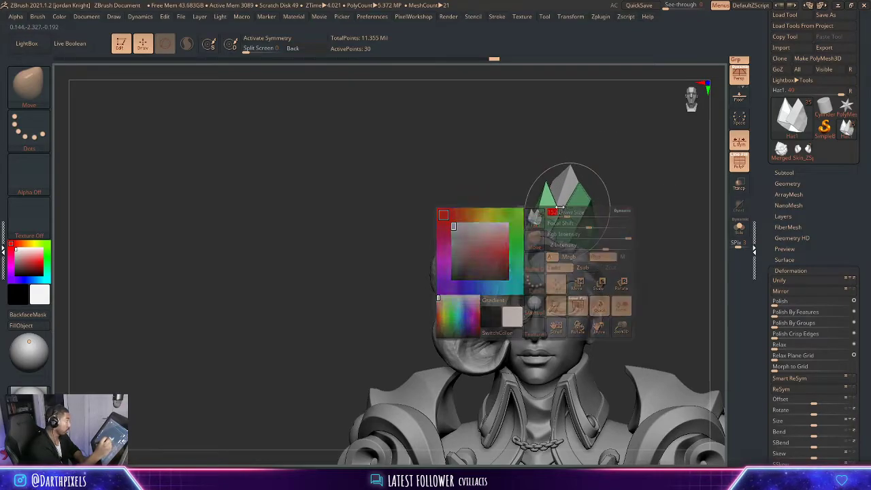
{"action": "key", "text": "b"}
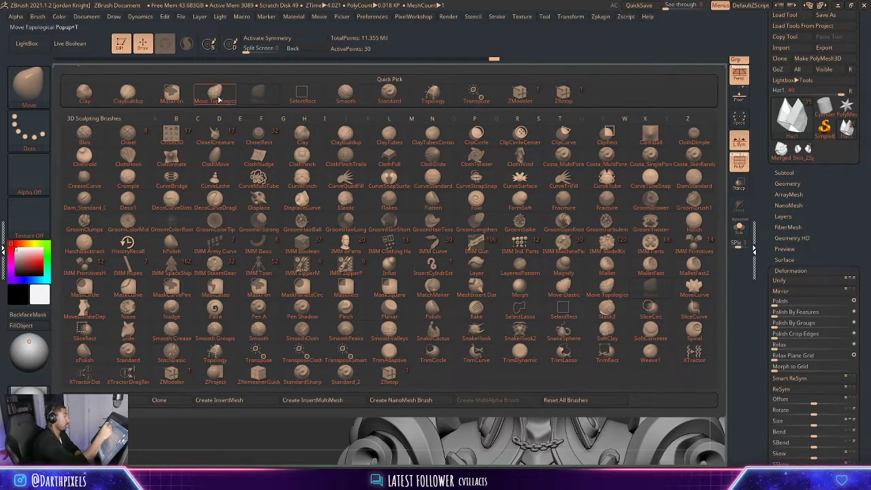
{"action": "left_click", "coordinate": [215, 94]}
{"action": "left_click_drag", "start_coordinate": [604, 176], "coordinate": [622, 185]}
{"action": "key", "text": "space"}
{"action": "left_click", "coordinate": [576, 224]}
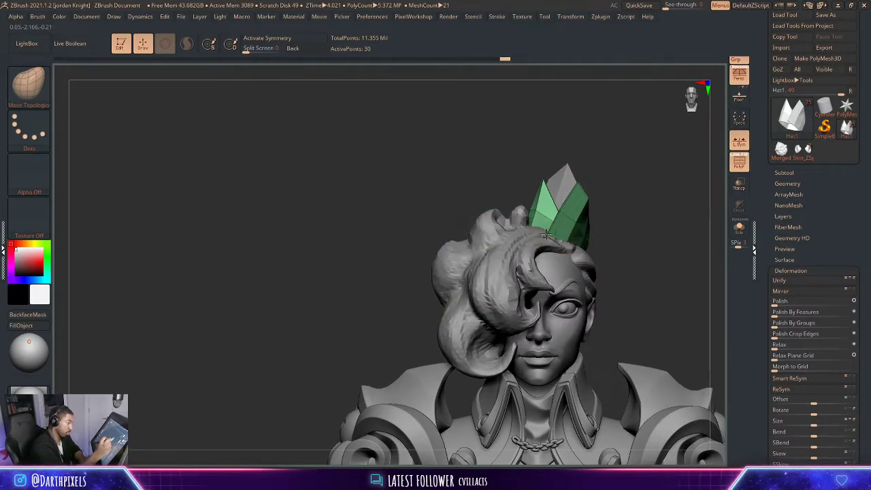
- Refine the outer shell's back corner and side panels with the Move Topological brush
{"action": "mouse_move", "coordinate": [620, 188]}
{"action": "right_mouse_down"}
{"action": "mouse_move", "coordinate": [635, 224]}
{"action": "mouse_move", "coordinate": [608, 197]}
{"action": "right_mouse_up"}
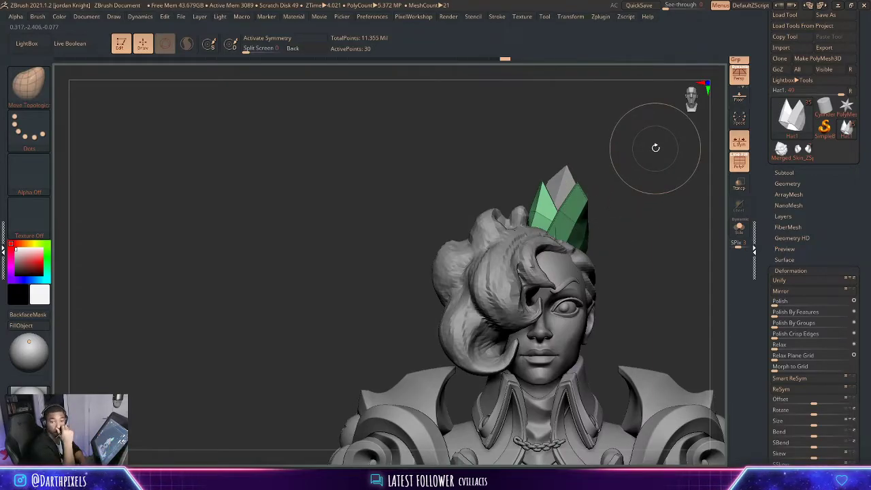
{"action": "mouse_move", "coordinate": [615, 228]}
{"action": "right_mouse_down"}
{"action": "mouse_move", "coordinate": [643, 200]}
{"action": "mouse_move", "coordinate": [606, 228]}
{"action": "right_mouse_up"}
{"action": "key", "text": "space"}
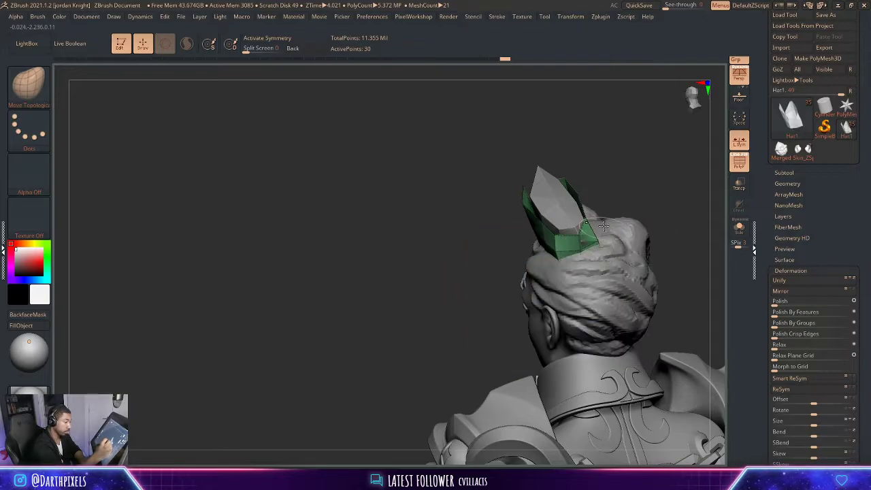
{"action": "mouse_move", "coordinate": [632, 190]}
{"action": "right_mouse_down"}
{"action": "mouse_move", "coordinate": [596, 231]}
{"action": "mouse_move", "coordinate": [565, 239]}
{"action": "right_mouse_up"}
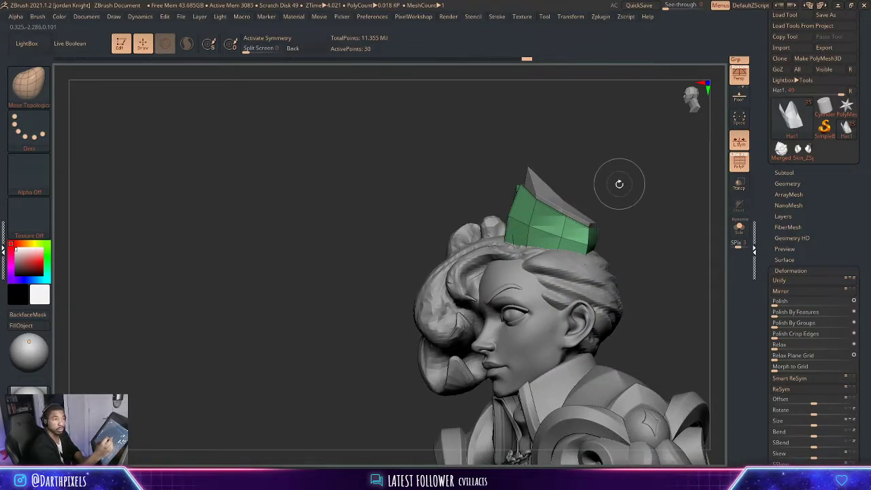
{"action": "mouse_move", "coordinate": [623, 209]}
{"action": "right_mouse_down"}
{"action": "mouse_move", "coordinate": [649, 210]}
{"action": "mouse_move", "coordinate": [637, 212]}
{"action": "right_mouse_up"}
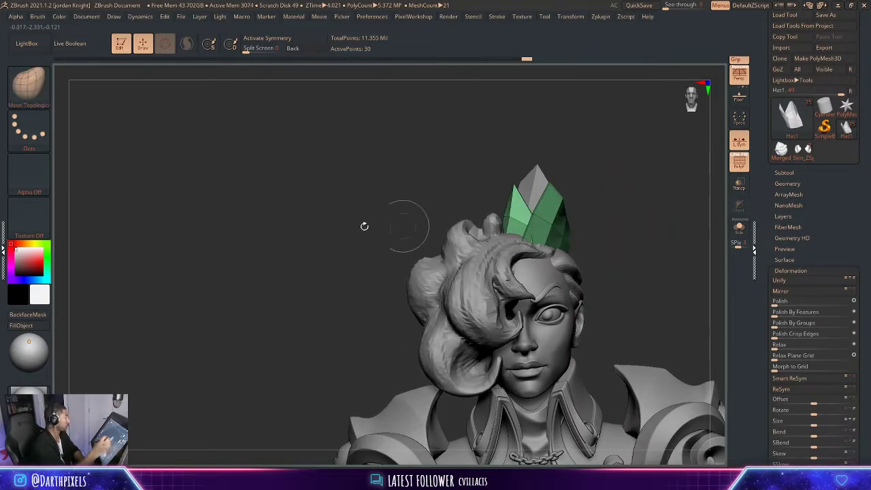
- Thicken the outer shell with the ZModeler Extrude polygon action targeting Polygroup Island
{"action": "key", "text": "b"}
{"action": "key", "text": "z"}
{"action": "key", "text": "m"}
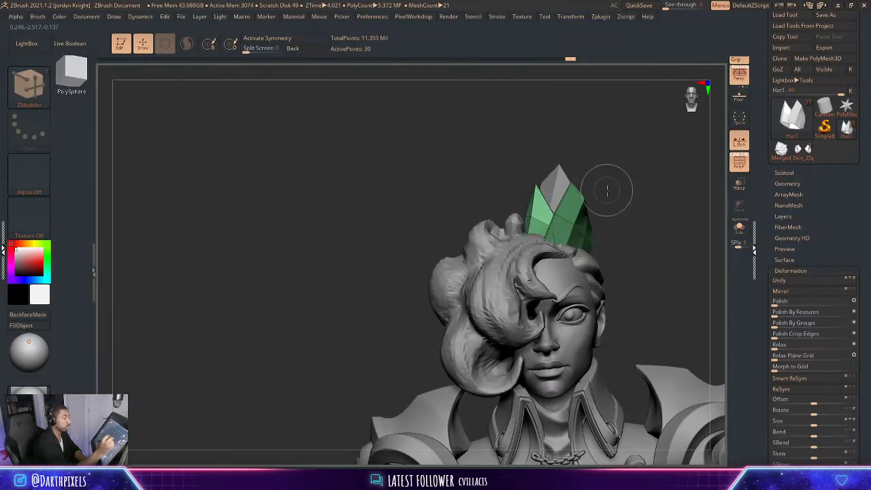
{"action": "right_click_drag", "start_coordinate": [606, 190], "coordinate": [592, 188]}
{"action": "key", "text": "space"}
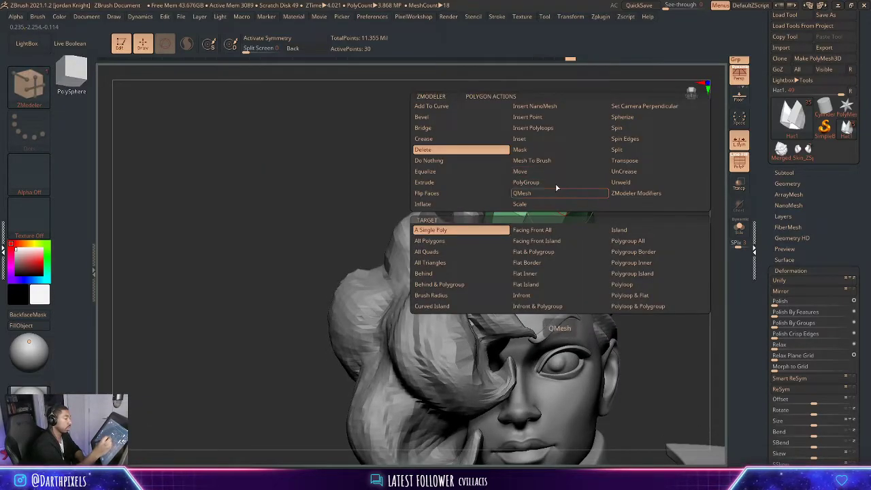
{"action": "left_click", "coordinate": [435, 182]}
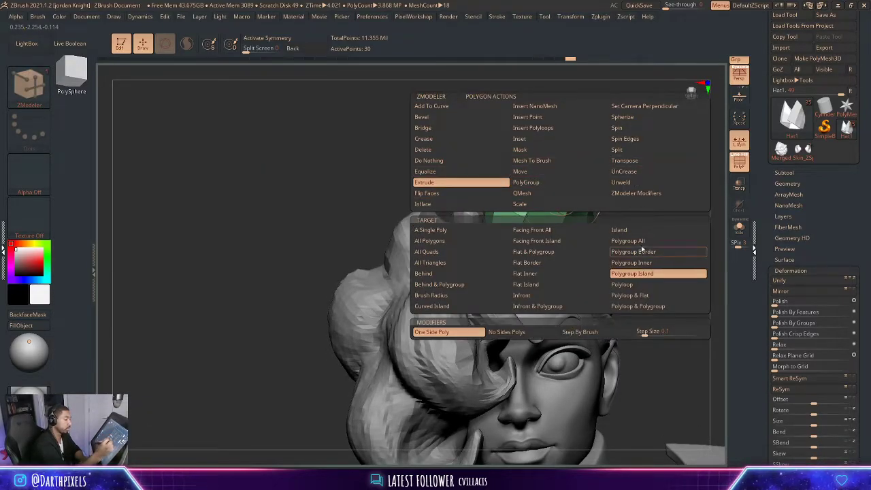
{"action": "left_click_drag", "start_coordinate": [617, 170], "coordinate": [627, 198]}
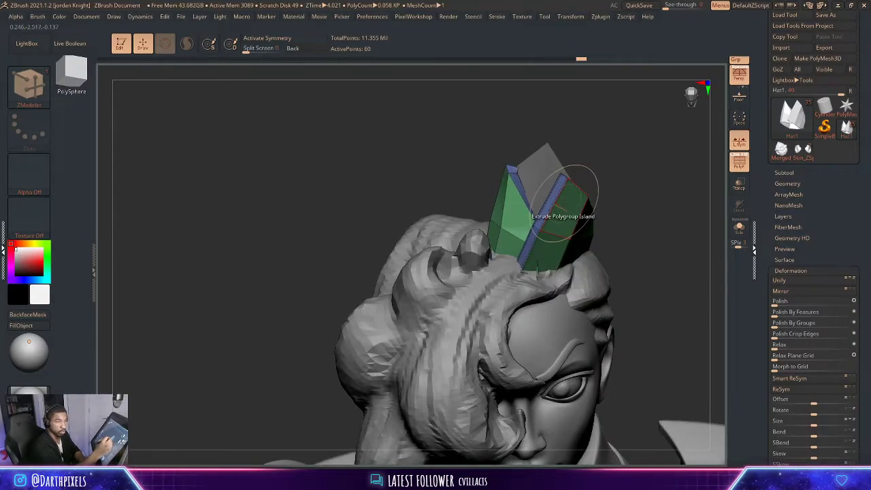
- Preview dynamic subdivision on the thickened shell, switch it off, and inspect the crown from the front without polyframe
{"action": "key", "text": "1"}
{"action": "left_click", "coordinate": [591, 161]}
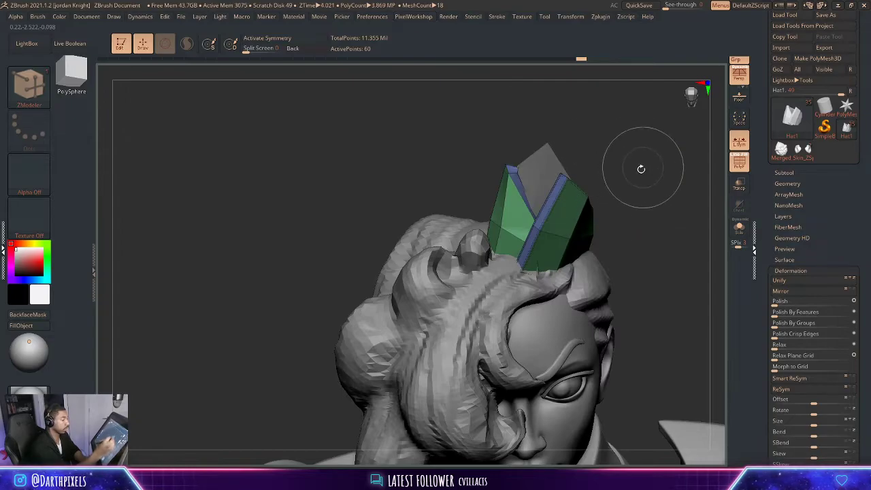
{"action": "key", "text": "d"}
{"action": "left_click_drag", "start_coordinate": [601, 188], "coordinate": [604, 200], "text": "alt"}
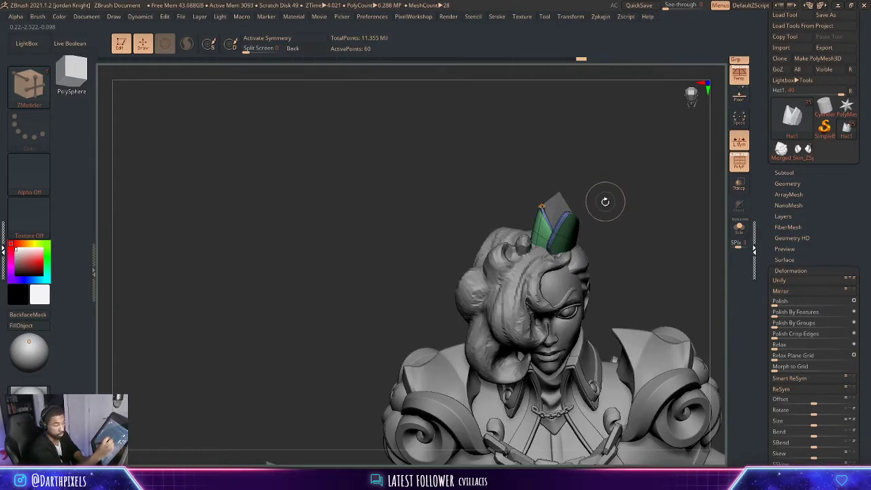
{"action": "key", "text": "shift+d"}
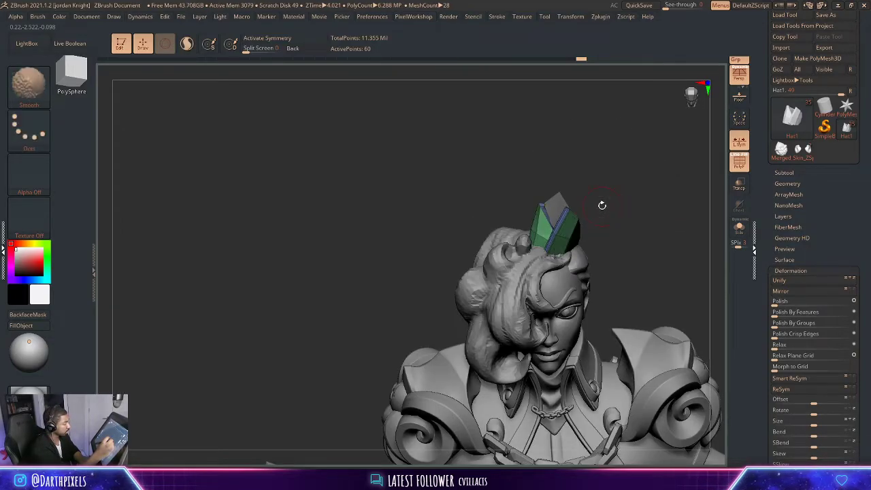
{"action": "key", "text": "g"}
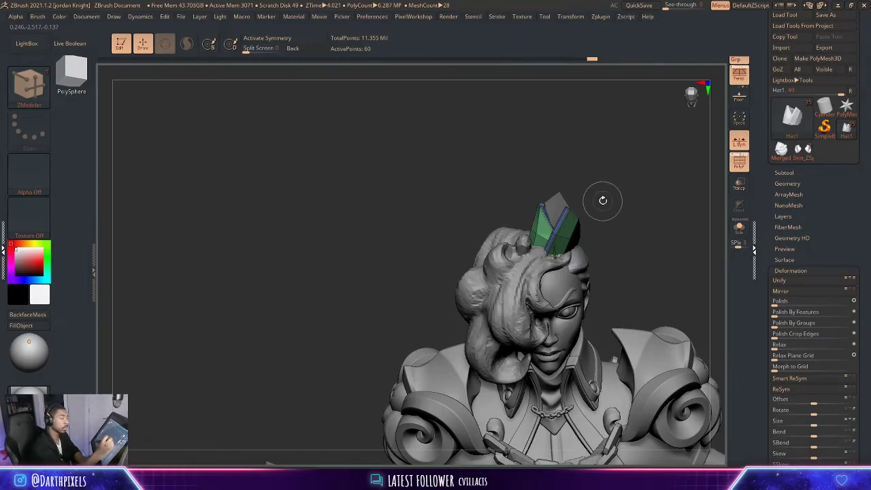
{"action": "key", "text": "f"}
{"action": "key", "text": "d"}
{"action": "left_click_drag", "start_coordinate": [630, 247], "coordinate": [543, 180], "text": "alt"}
{"action": "left_click_drag", "start_coordinate": [591, 205], "coordinate": [583, 285]}
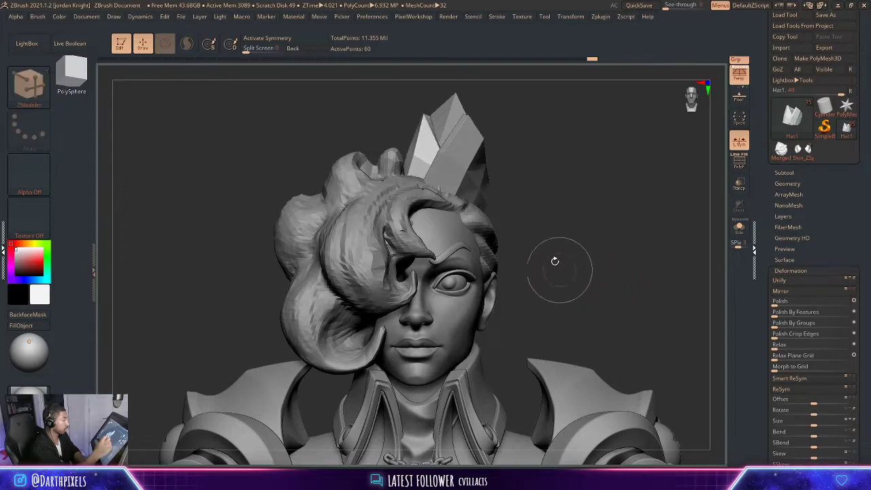
- Isolate the outer shell with Solo and select the Move Topological brush
{"action": "left_click", "coordinate": [739, 228]}
{"action": "left_click_drag", "start_coordinate": [631, 219], "coordinate": [552, 164]}
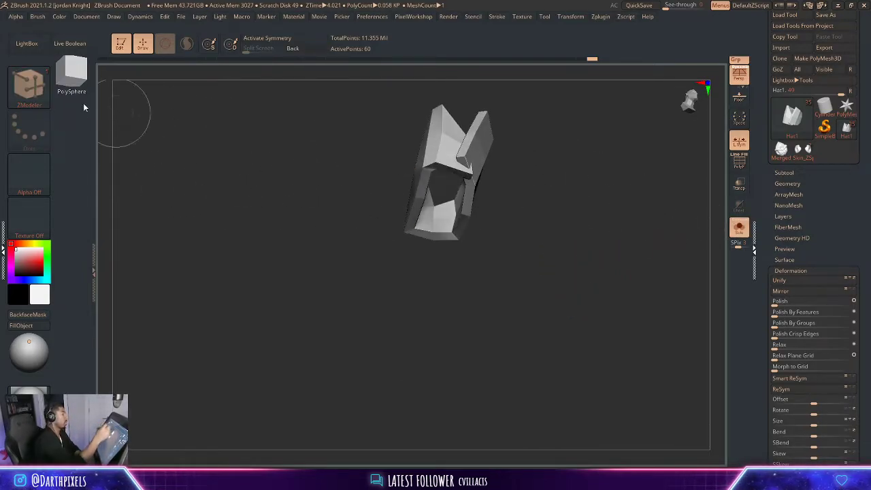
{"action": "left_click", "coordinate": [34, 88]}
{"action": "left_click", "coordinate": [352, 109]}
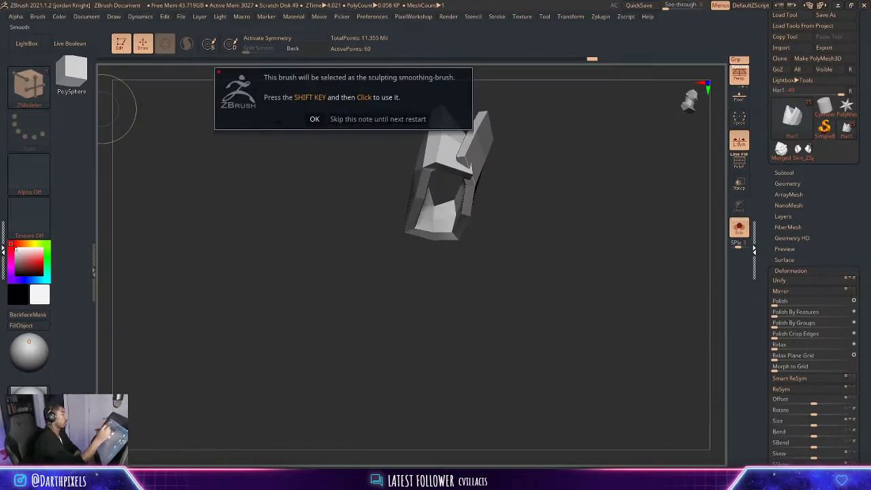
{"action": "left_click", "coordinate": [314, 119]}
{"action": "left_click", "coordinate": [29, 87]}
{"action": "left_click", "coordinate": [210, 94]}
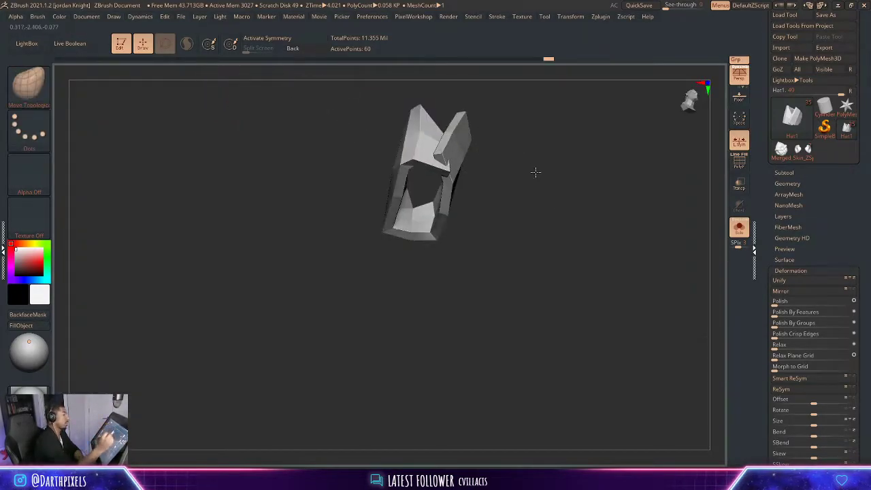
- Show the polyframe on the isolated shell and switch to the ZModeler brush for editing its rim polygons
{"action": "mouse_move", "coordinate": [536, 172]}
{"action": "left_mouse_down"}
{"action": "mouse_move", "coordinate": [508, 143]}
{"action": "mouse_move", "coordinate": [530, 213]}
{"action": "mouse_move", "coordinate": [517, 189]}
{"action": "mouse_move", "coordinate": [549, 159]}
{"action": "mouse_move", "coordinate": [538, 208]}
{"action": "mouse_move", "coordinate": [526, 214]}
{"action": "mouse_move", "coordinate": [620, 175]}
{"action": "mouse_move", "coordinate": [614, 272]}
{"action": "left_mouse_up"}
{"action": "key", "text": "shift+f"}
{"action": "key", "text": "b"}
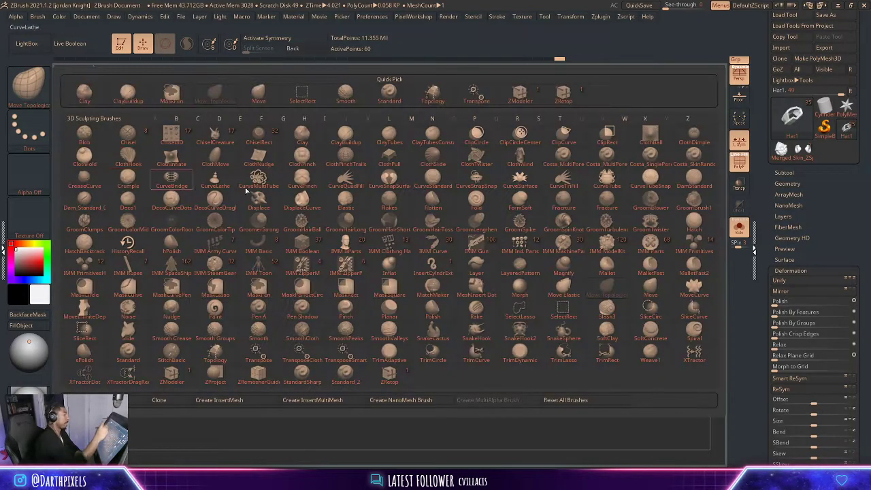
{"action": "left_click", "coordinate": [559, 96]}
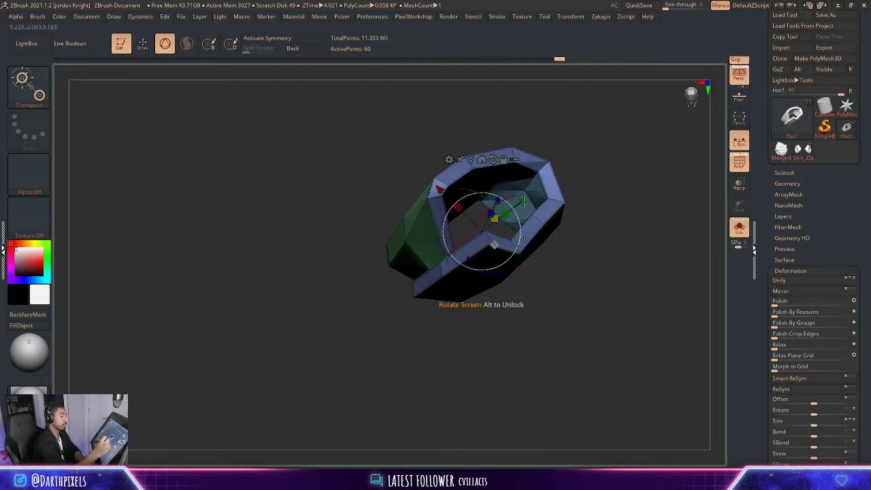
{"action": "left_click_drag", "start_coordinate": [500, 218], "coordinate": [498, 241]}
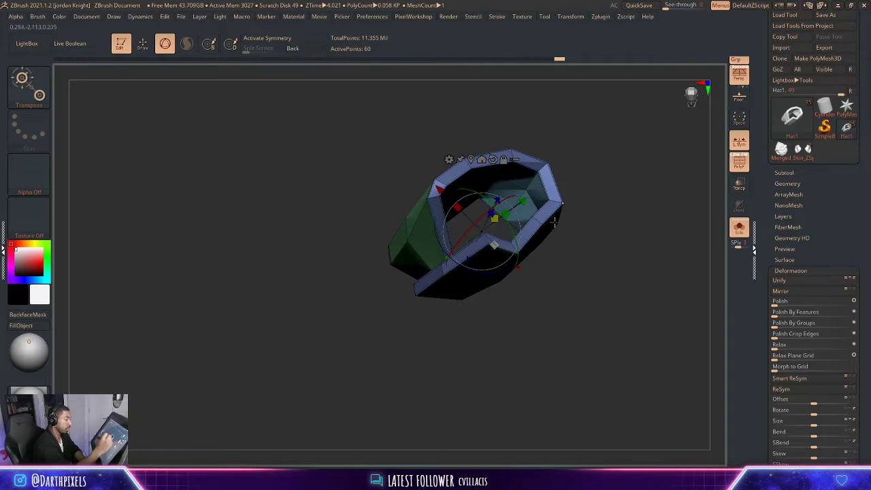
{"action": "key", "text": "q"}
{"action": "key", "text": "b"}
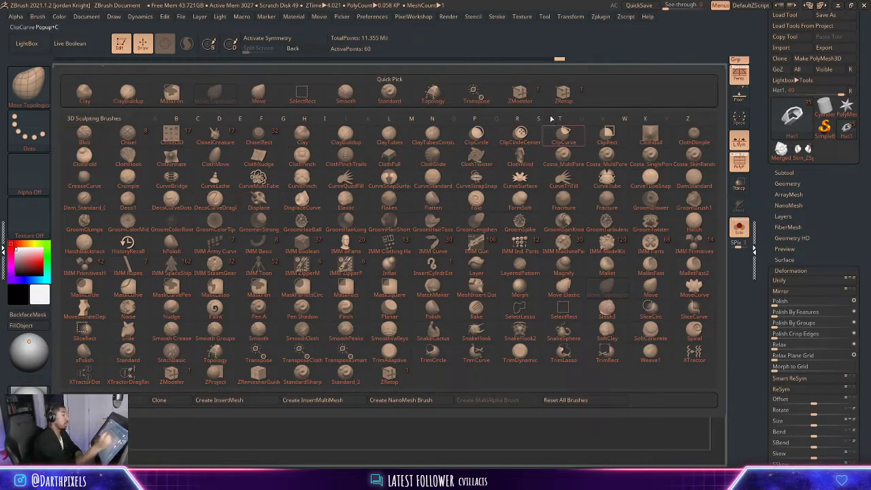
{"action": "left_click", "coordinate": [526, 102]}
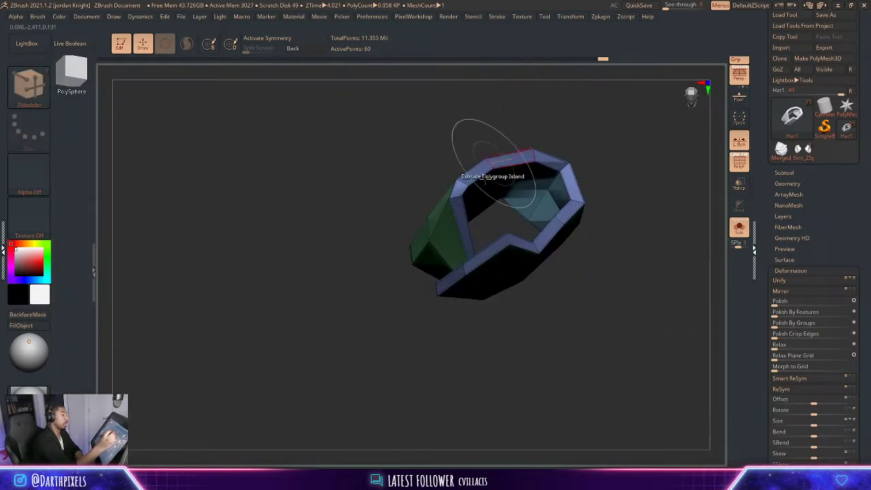
- Crease an edge on the hat's blue rim with ZModeler's Crease action on the Edge target, and preview the hat with dynamic subdivision
{"action": "key", "text": "space"}
{"action": "left_click", "coordinate": [421, 249]}
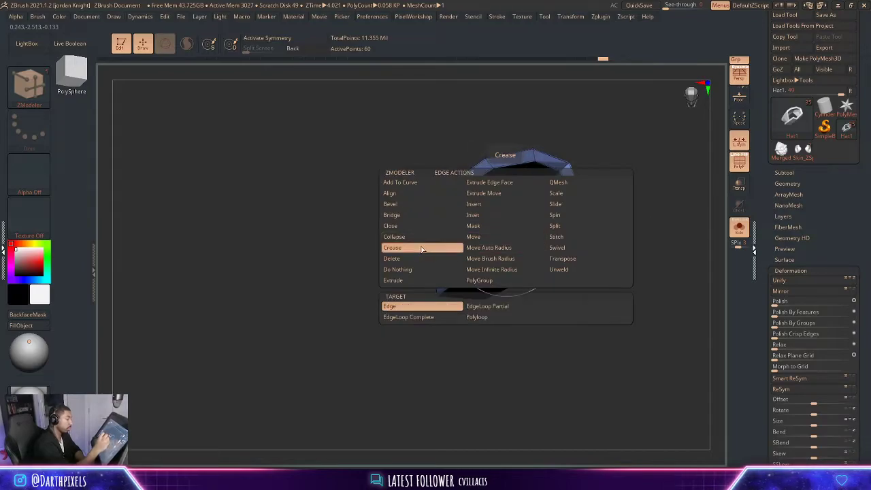
{"action": "left_click", "coordinate": [467, 306]}
{"action": "key", "text": "d"}
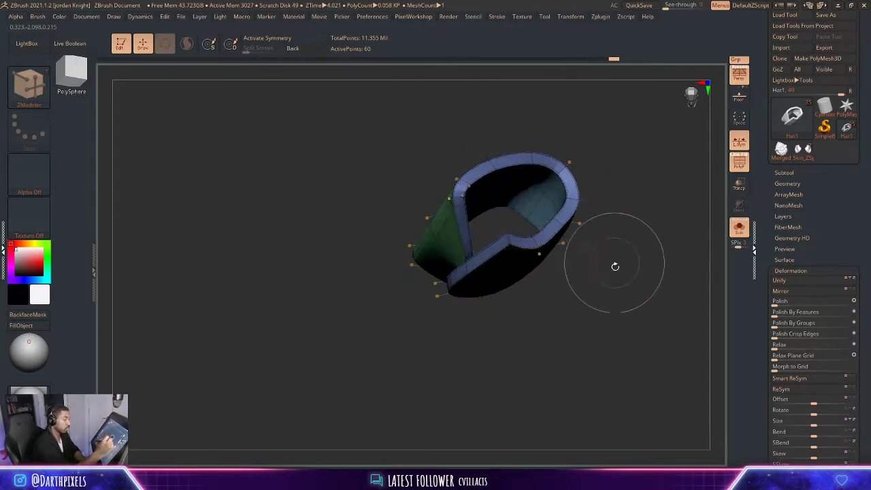
{"action": "left_click_drag", "start_coordinate": [614, 266], "coordinate": [608, 218], "text": "alt"}
{"action": "left_click", "coordinate": [738, 227]}
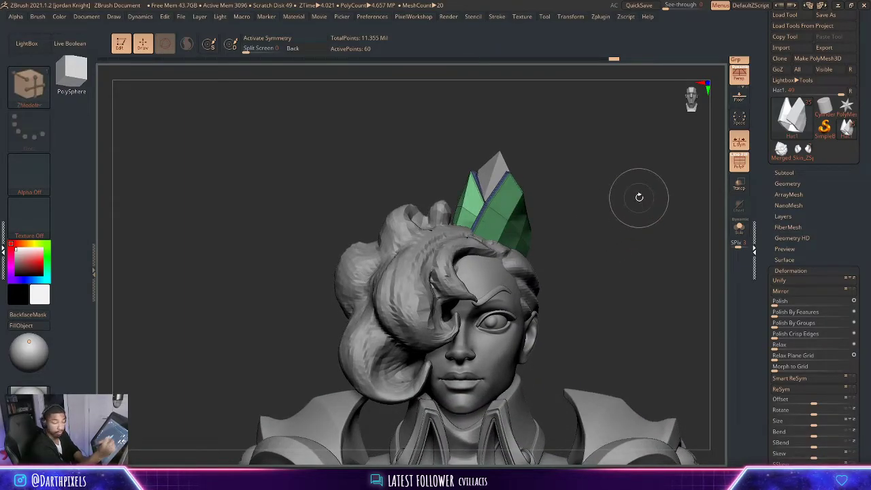
- Examine the hat piece in isolation and on the full bust from several angles, with the polyframe display turned off
{"action": "left_click", "coordinate": [736, 230]}
{"action": "key", "text": "f"}
{"action": "left_click_drag", "start_coordinate": [624, 295], "coordinate": [573, 227]}
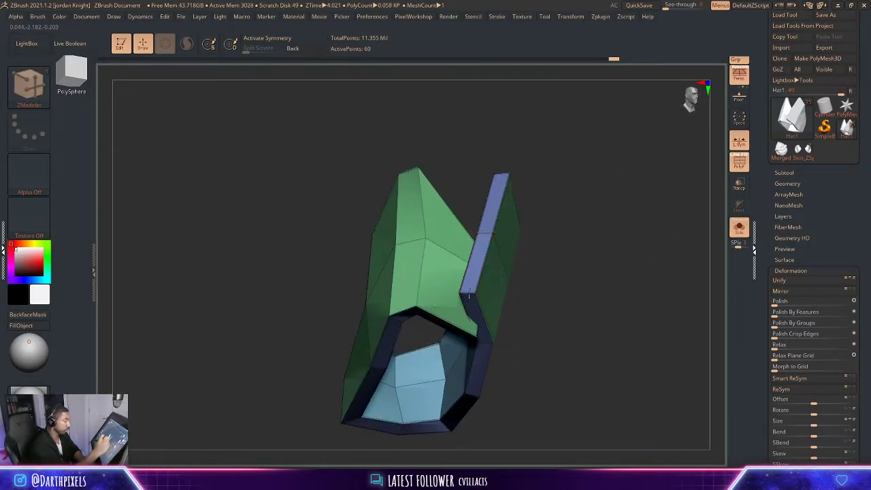
{"action": "left_click_drag", "start_coordinate": [535, 267], "coordinate": [566, 264]}
{"action": "left_click", "coordinate": [737, 229]}
{"action": "left_click_drag", "start_coordinate": [624, 252], "coordinate": [615, 197], "text": "alt"}
{"action": "left_click_drag", "start_coordinate": [602, 187], "coordinate": [562, 204]}
{"action": "mouse_move", "coordinate": [597, 230]}
{"action": "left_mouse_down", "text": "alt"}
{"action": "mouse_move", "coordinate": [564, 189]}
{"action": "mouse_move", "coordinate": [576, 193]}
{"action": "mouse_move", "coordinate": [562, 197]}
{"action": "mouse_move", "coordinate": [576, 185]}
{"action": "mouse_move", "coordinate": [360, 225]}
{"action": "left_mouse_up", "text": "alt"}
{"action": "key", "text": "shift+f"}
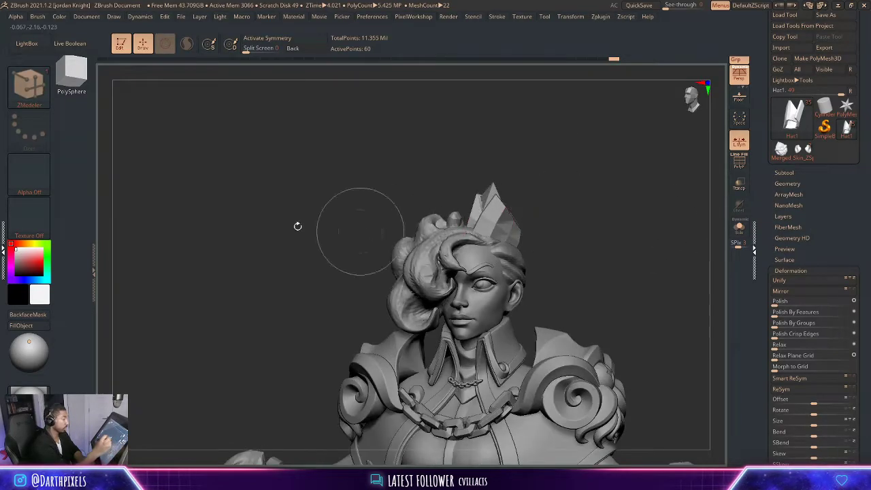
- Select the Move brush and reshape the hat's side and back edges to fit around the head
{"action": "key", "text": "b"}
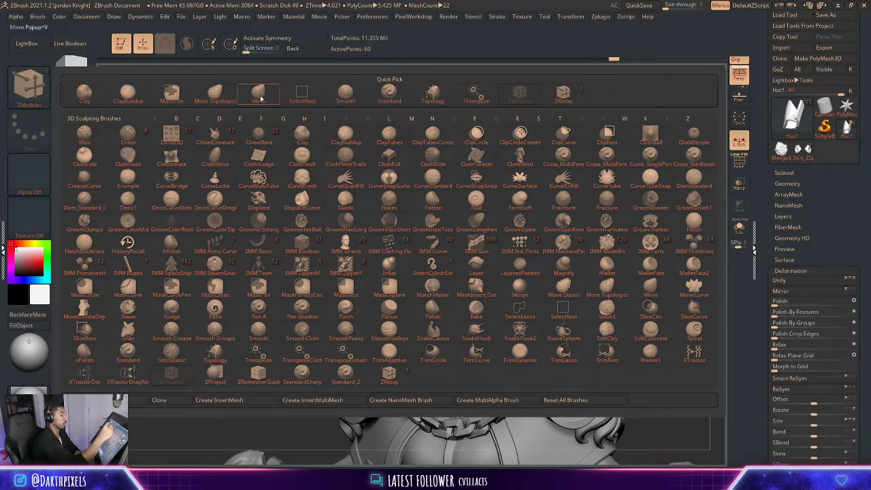
{"action": "left_click", "coordinate": [259, 96]}
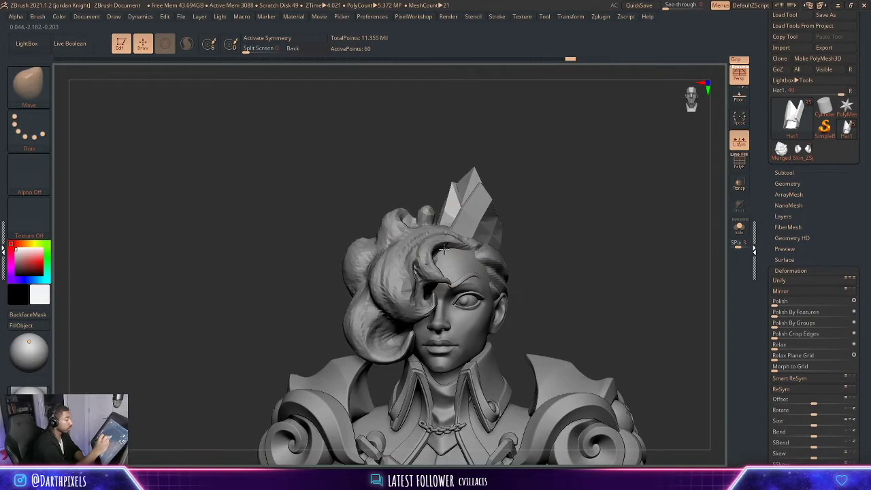
{"action": "mouse_move", "coordinate": [546, 222]}
{"action": "left_mouse_down"}
{"action": "mouse_move", "coordinate": [510, 194]}
{"action": "mouse_move", "coordinate": [499, 230]}
{"action": "left_mouse_up"}
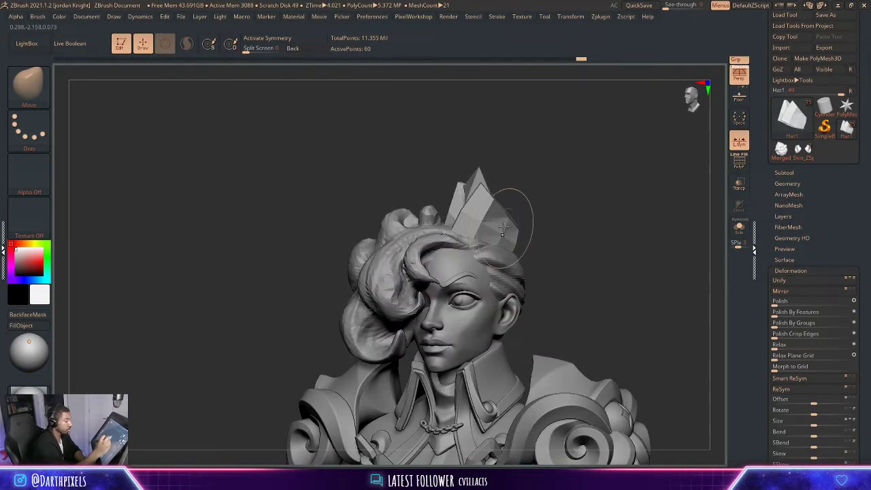
{"action": "left_click_drag", "start_coordinate": [552, 218], "coordinate": [548, 235]}
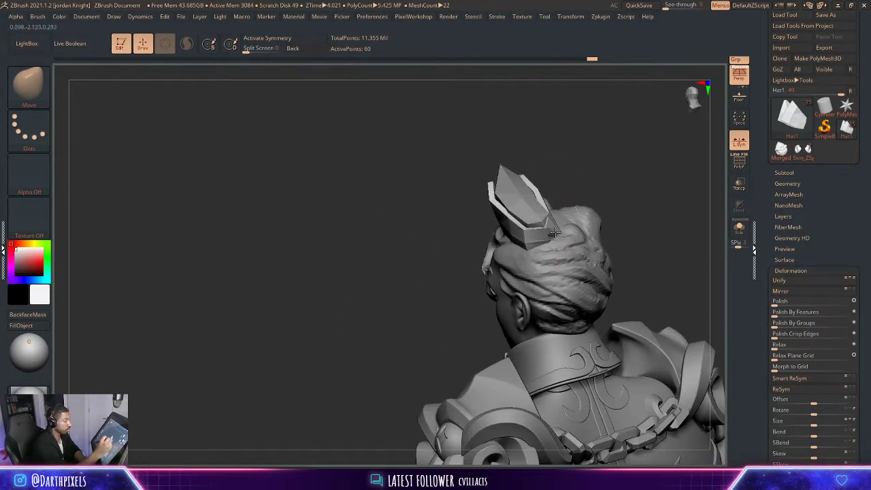
{"action": "left_click_drag", "start_coordinate": [605, 174], "coordinate": [551, 219]}
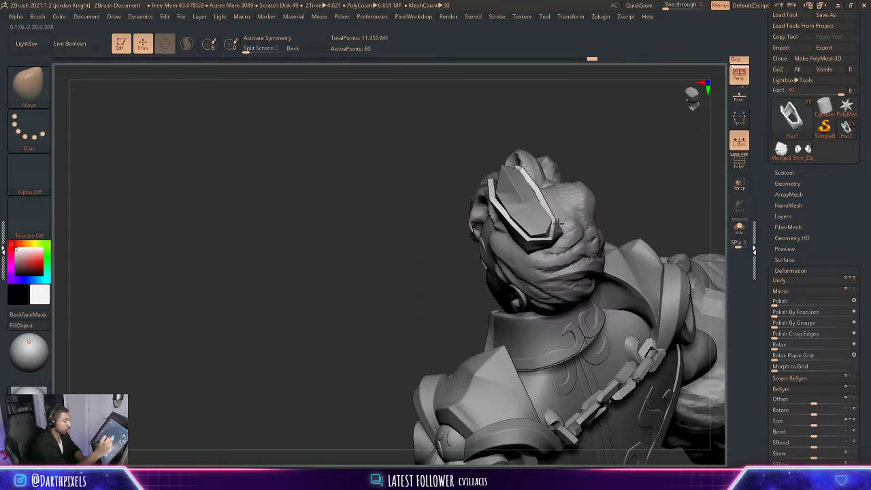
{"action": "mouse_move", "coordinate": [632, 160]}
{"action": "left_mouse_down"}
{"action": "mouse_move", "coordinate": [549, 209]}
{"action": "mouse_move", "coordinate": [569, 227]}
{"action": "mouse_move", "coordinate": [578, 221]}
{"action": "left_mouse_up"}
{"action": "mouse_move", "coordinate": [647, 195]}
{"action": "left_mouse_down"}
{"action": "mouse_move", "coordinate": [585, 171]}
{"action": "mouse_move", "coordinate": [618, 188]}
{"action": "mouse_move", "coordinate": [602, 204]}
{"action": "mouse_move", "coordinate": [628, 213]}
{"action": "left_mouse_up"}
- Adjust the brush draw size and refine the silhouette of the hat's pointed front panels with the Move brush
{"action": "right_click", "coordinate": [544, 179]}
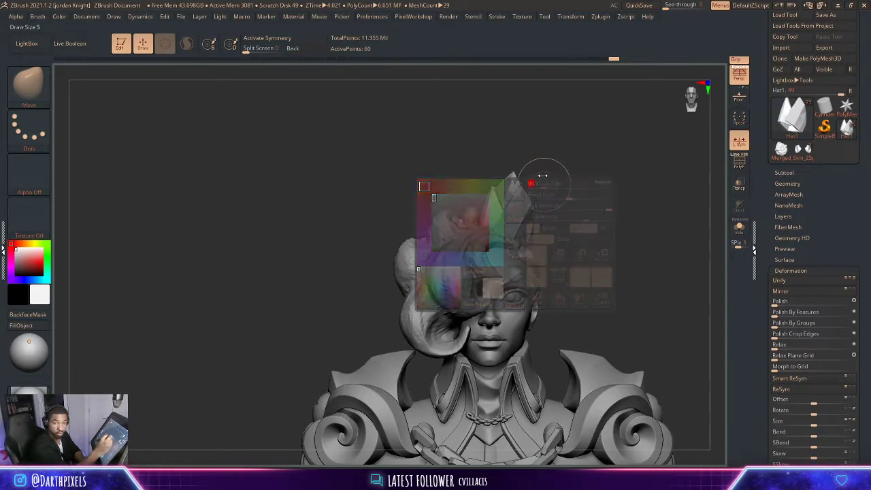
{"action": "right_click_drag", "start_coordinate": [542, 174], "coordinate": [536, 193], "text": "ctrl"}
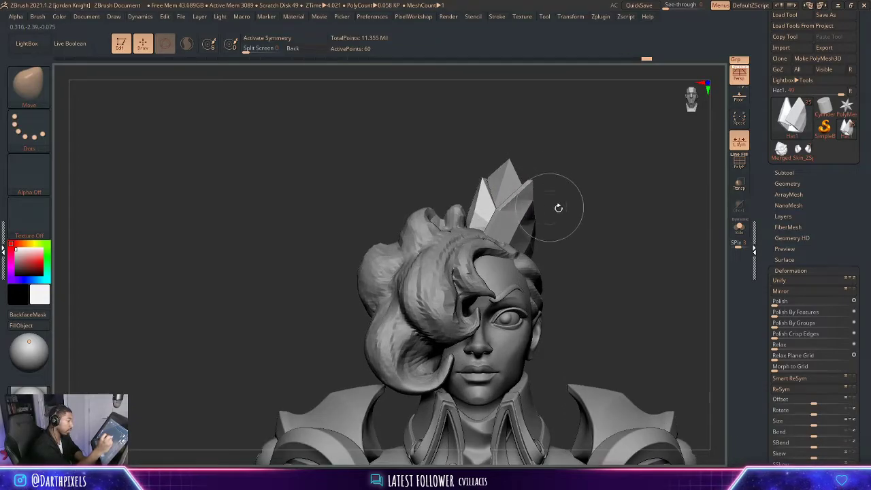
{"action": "mouse_move", "coordinate": [557, 207]}
{"action": "left_mouse_down"}
{"action": "mouse_move", "coordinate": [567, 179]}
{"action": "mouse_move", "coordinate": [541, 199]}
{"action": "left_mouse_up"}
{"action": "left_click_drag", "start_coordinate": [463, 208], "coordinate": [523, 193]}
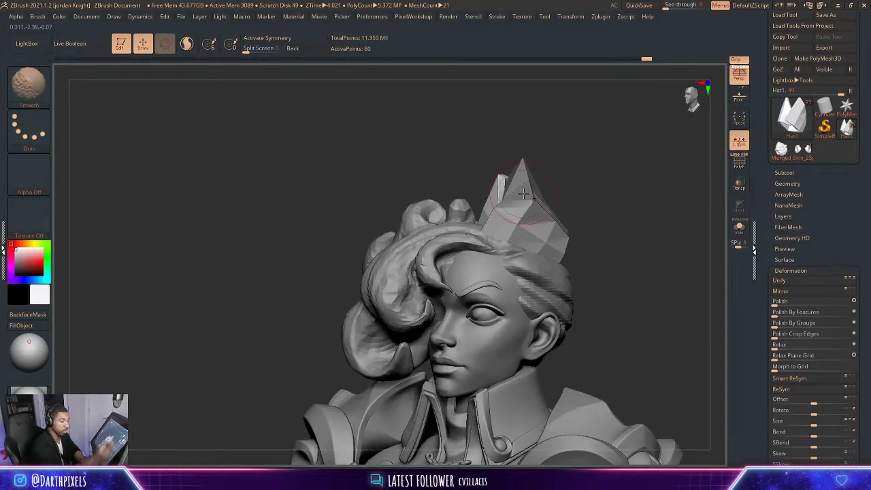
- Try the Polish By Features and Polish By Groups deformations on the hat
{"action": "left_click", "coordinate": [778, 313]}
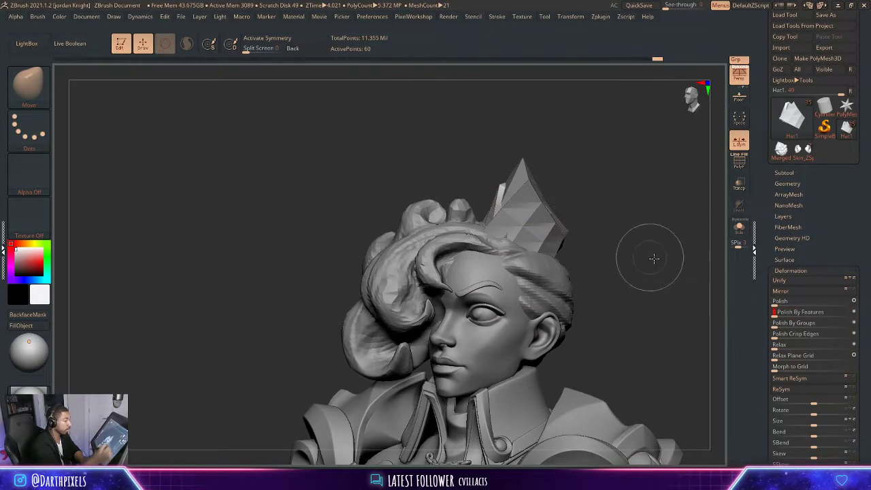
{"action": "left_click_drag", "start_coordinate": [652, 258], "coordinate": [663, 262], "text": "shift"}
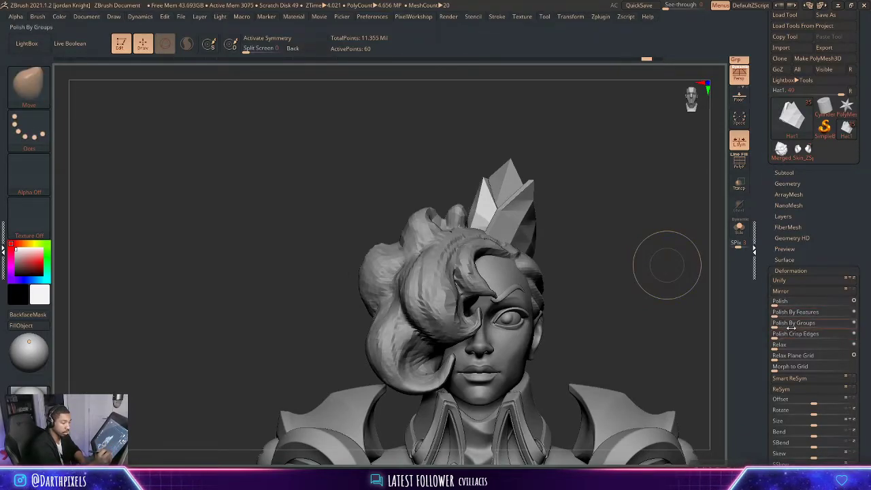
{"action": "left_click", "coordinate": [778, 325]}
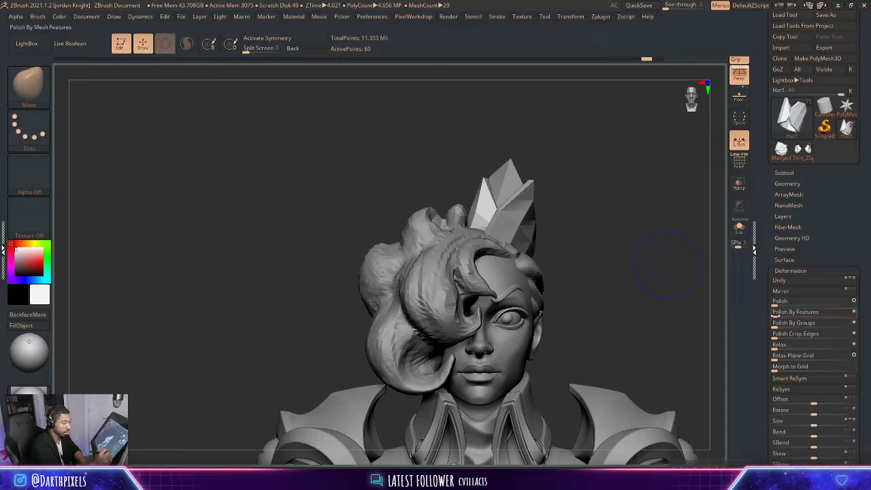
{"action": "left_click", "coordinate": [776, 313]}
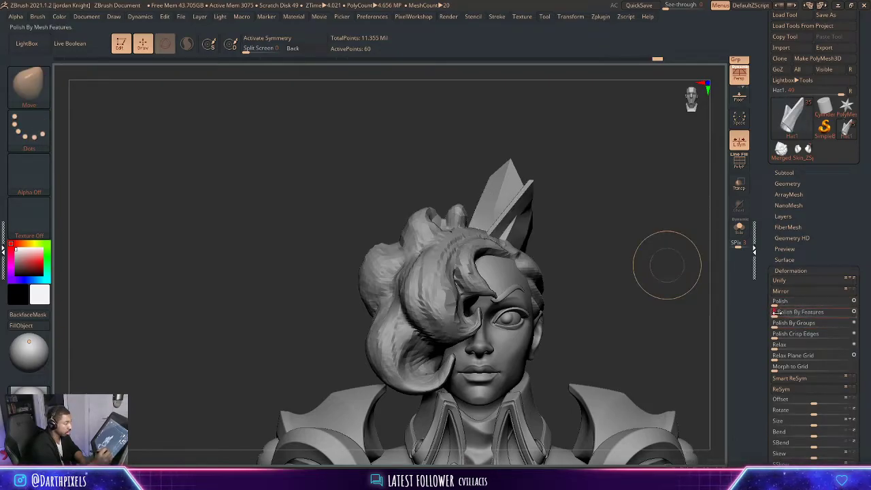
{"action": "key", "text": "ctrl+z"}
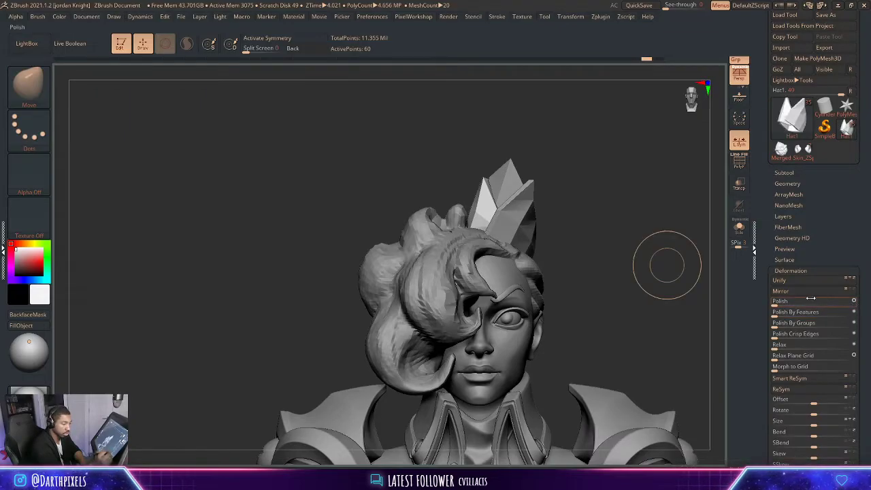
- Preview the hat with dynamic subdivision, returning to the unsmoothed mesh with its polygroups displayed
{"action": "key", "text": "d"}
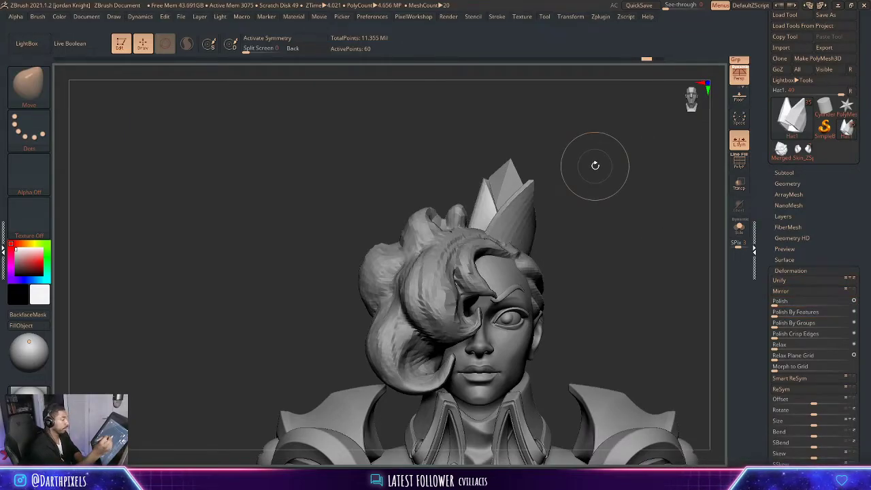
{"action": "key", "text": "space"}
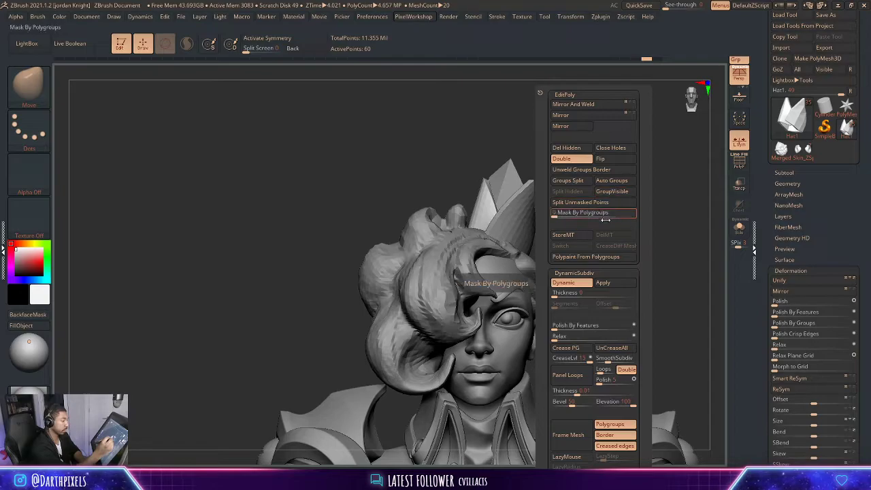
{"action": "key", "text": "shift+d"}
{"action": "key", "text": "shift+f"}
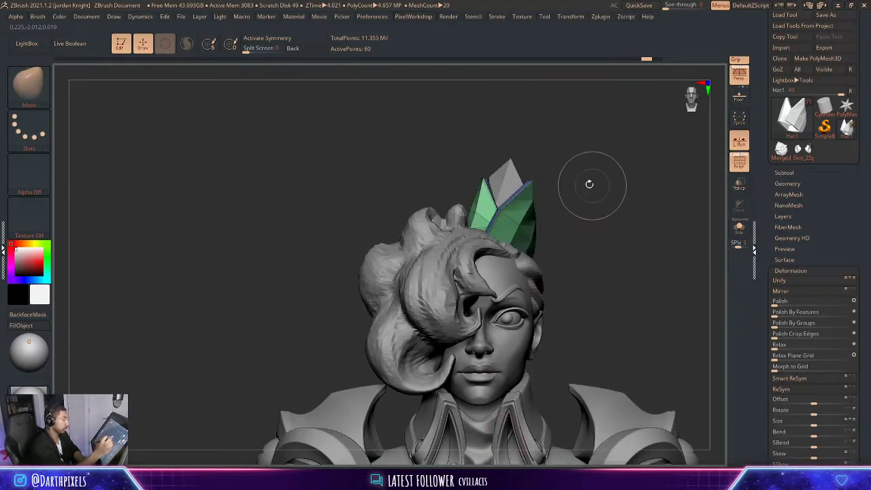
- Switch to the ZModeler brush and set its polygon action to Inset with the Polygroup Island target
{"action": "left_click_drag", "start_coordinate": [589, 184], "coordinate": [616, 209], "text": "alt"}
{"action": "key", "text": "b"}
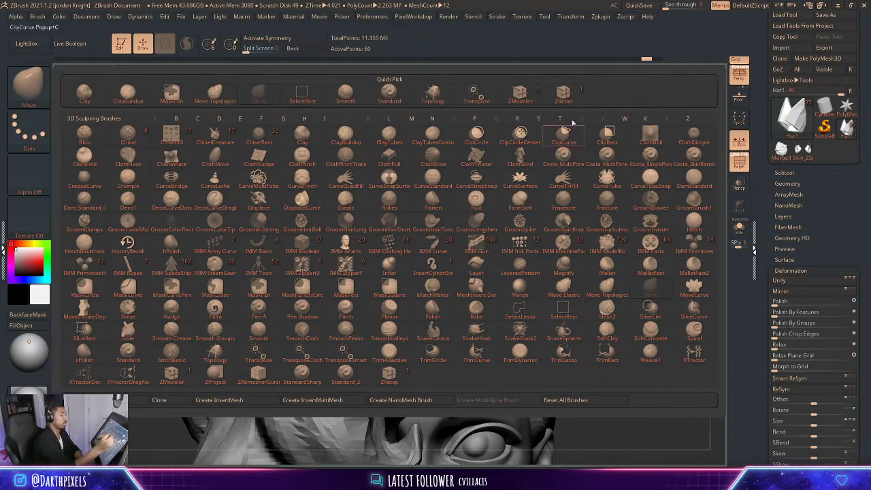
{"action": "left_click", "coordinate": [524, 99]}
{"action": "key", "text": "space"}
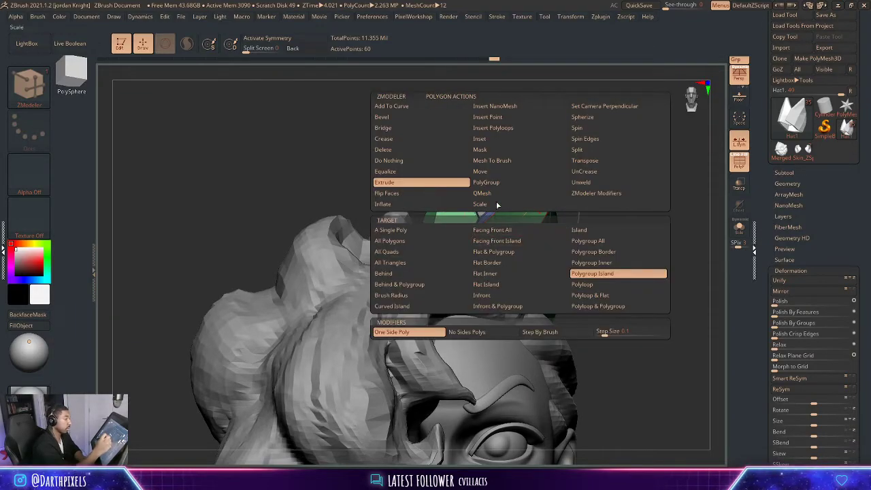
{"action": "mouse_move", "coordinate": [502, 138]}
{"action": "left_click", "coordinate": [625, 277]}
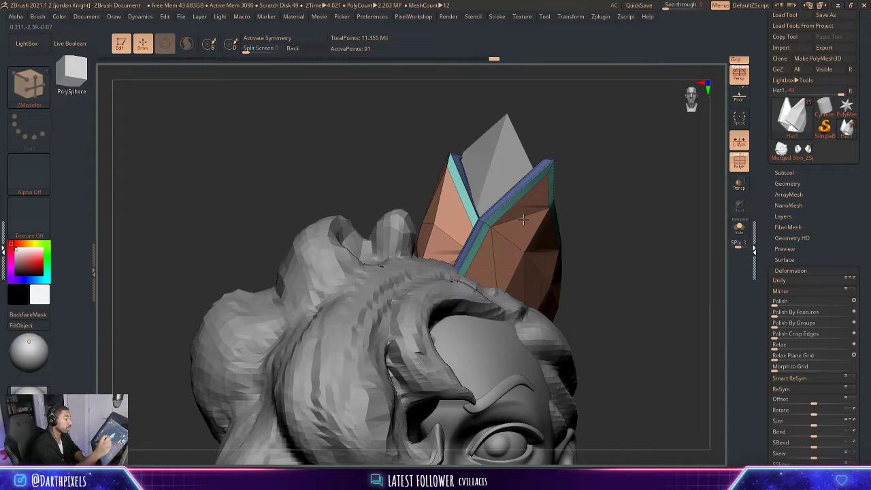
{"action": "key", "text": "ctrl+z"}
- Set the Inset size modifier to Default Size Limit and try an inset on the hat's green outer polygroup
{"action": "left_click_drag", "start_coordinate": [603, 191], "coordinate": [591, 195]}
{"action": "mouse_move", "coordinate": [519, 216]}
{"action": "left_mouse_down"}
{"action": "mouse_move", "coordinate": [517, 226]}
{"action": "mouse_move", "coordinate": [521, 216]}
{"action": "left_mouse_up"}
{"action": "key", "text": "space"}
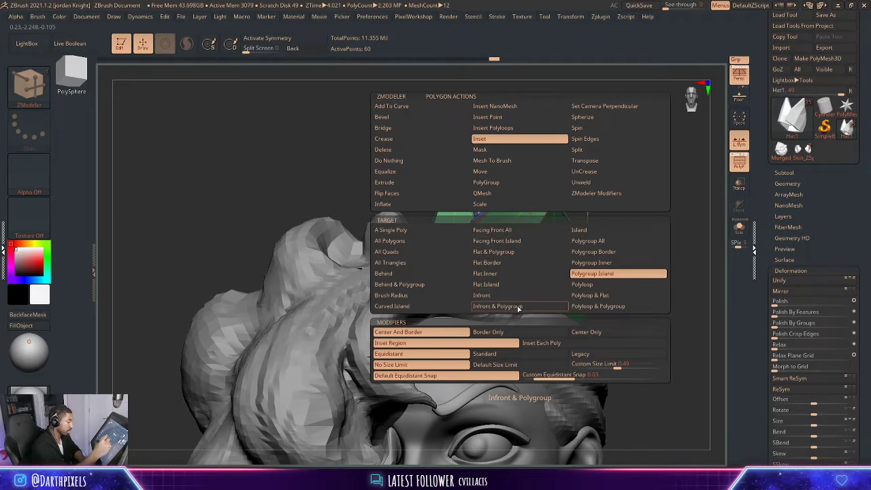
{"action": "left_click", "coordinate": [518, 366]}
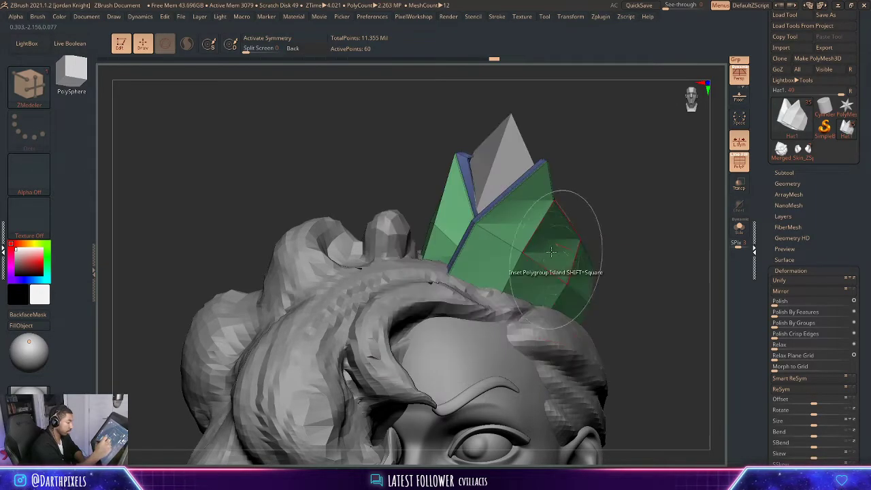
{"action": "mouse_move", "coordinate": [527, 207]}
{"action": "left_mouse_down"}
{"action": "mouse_move", "coordinate": [522, 226]}
{"action": "mouse_move", "coordinate": [530, 222]}
{"action": "left_mouse_up"}
- Try the Border Only, Center Only, Inset Each Poly and Standard modifiers for insetting the hat's green outer polygroup
{"action": "key", "text": "space"}
{"action": "left_click", "coordinate": [507, 336]}
{"action": "key", "text": "space"}
{"action": "left_click", "coordinate": [591, 333]}
{"action": "key", "text": "space"}
{"action": "left_click", "coordinate": [450, 330]}
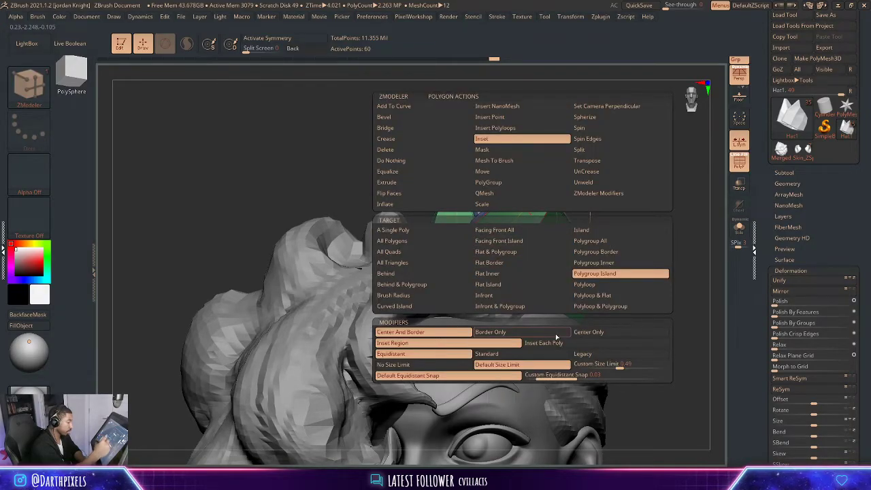
{"action": "left_click", "coordinate": [559, 344]}
{"action": "left_click", "coordinate": [513, 343]}
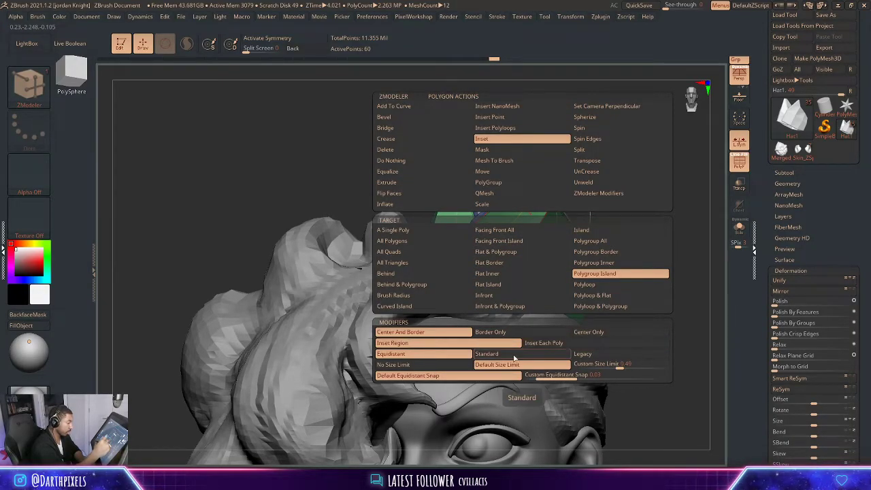
{"action": "left_click_drag", "start_coordinate": [533, 225], "coordinate": [520, 224]}
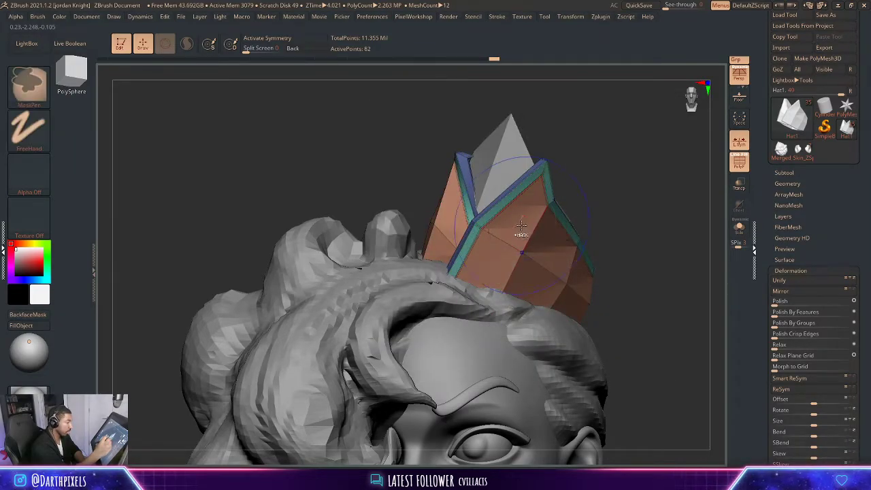
{"action": "key", "text": "ctrl+z"}
- Set the Inset modifier to Legacy and inset the hat's green outer polygroup to form a thin border band
{"action": "key", "text": "space"}
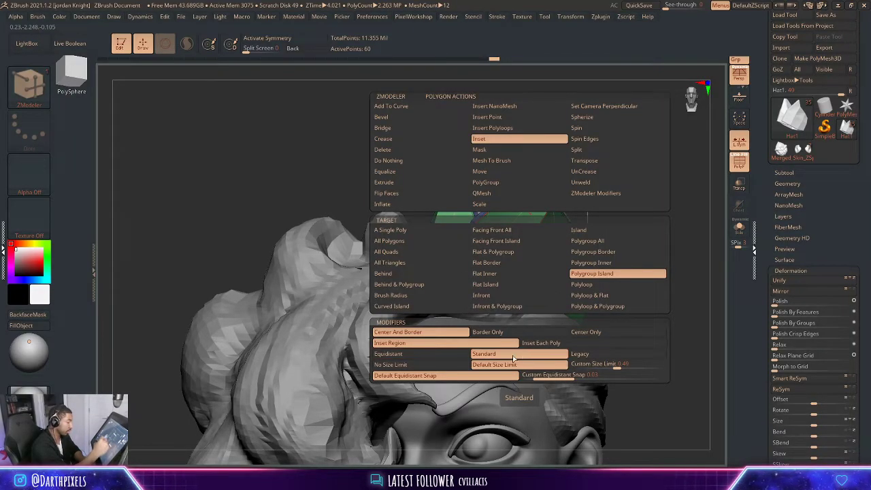
{"action": "left_click", "coordinate": [585, 354]}
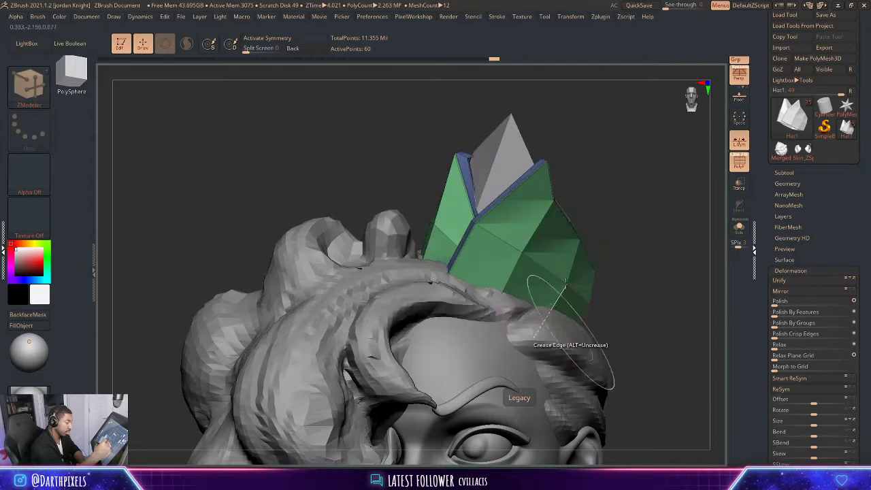
{"action": "left_click", "coordinate": [522, 223]}
{"action": "left_click_drag", "start_coordinate": [625, 242], "coordinate": [599, 191], "text": "alt"}
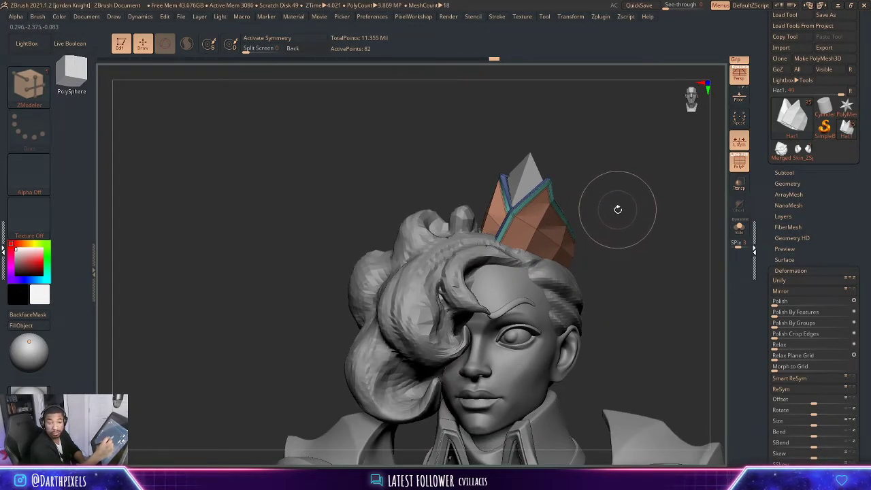
{"action": "mouse_move", "coordinate": [608, 180]}
{"action": "left_mouse_down"}
{"action": "mouse_move", "coordinate": [622, 197]}
{"action": "mouse_move", "coordinate": [630, 185]}
{"action": "mouse_move", "coordinate": [620, 207]}
{"action": "left_mouse_up"}
{"action": "key", "text": "shift+f"}
{"action": "key", "text": "shift+f"}
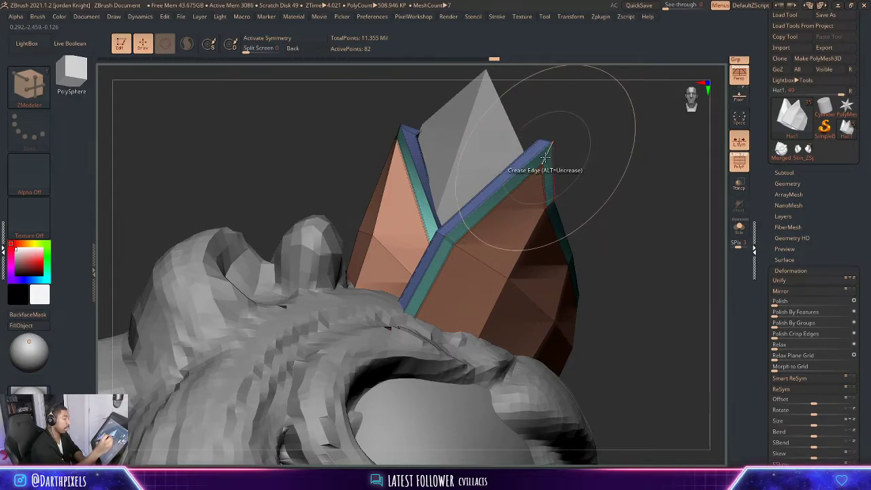
- Insert a single edge loop along the hat's teal border band using the ZModeler Insert edge action
{"action": "key", "text": "space"}
{"action": "left_click", "coordinate": [541, 177]}
{"action": "left_click", "coordinate": [545, 165]}
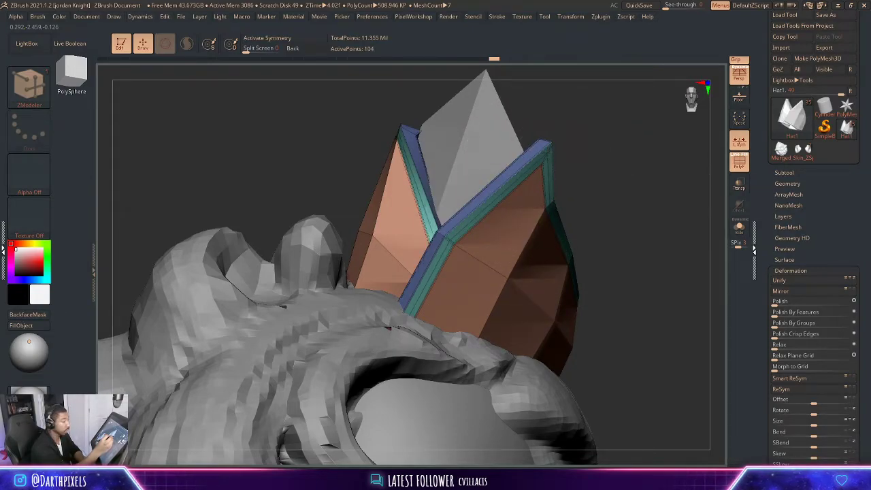
- Set the ZModeler edge action to Move Infinite Radius and adjust the edge loop along the hat's teal border band
{"action": "key", "text": "space"}
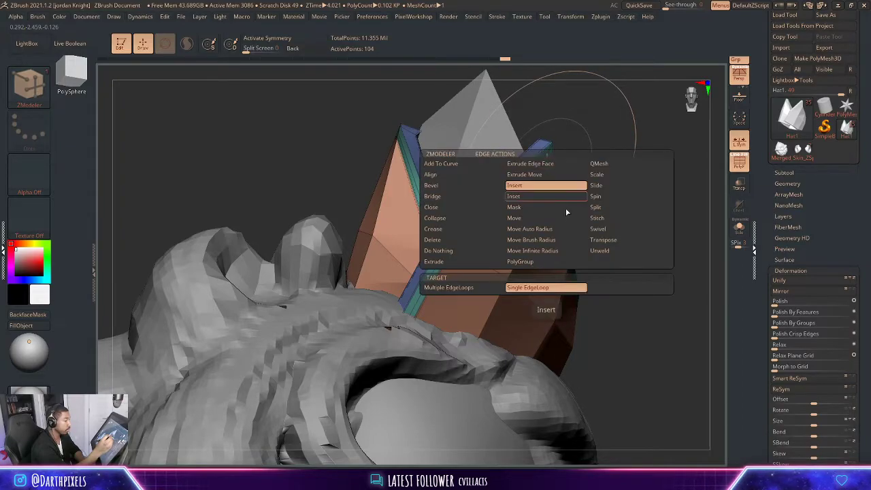
{"action": "left_click", "coordinate": [553, 249]}
{"action": "left_click_drag", "start_coordinate": [548, 182], "coordinate": [556, 189]}
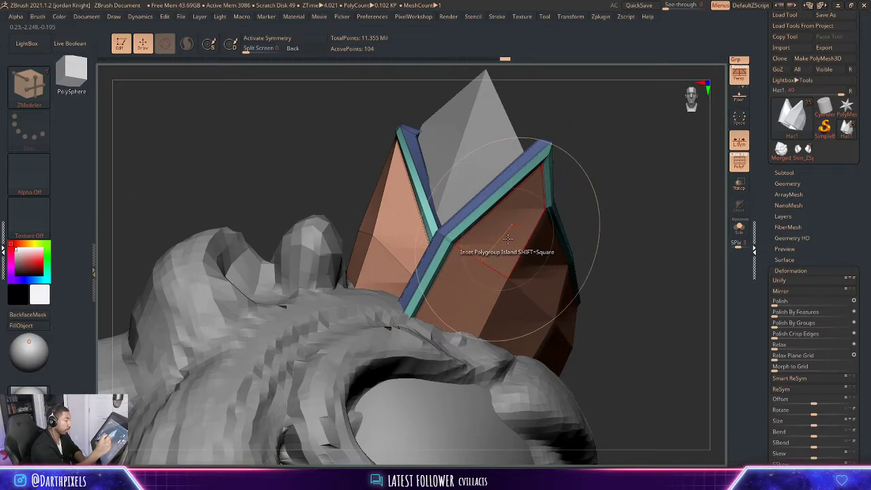
- Try extruding the hat's outer polygroup inside the border with Extrude on Polygroup Island, and preview it with dynamic subdivision
{"action": "key", "text": "space"}
{"action": "left_click", "coordinate": [388, 182]}
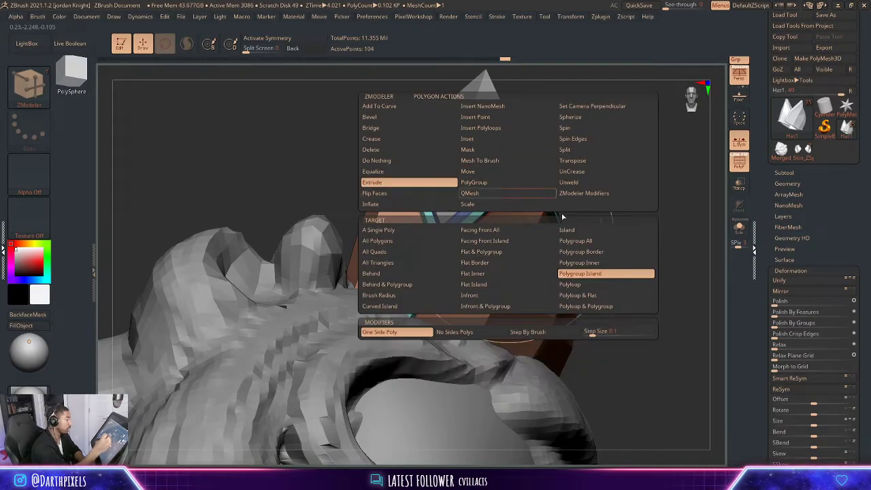
{"action": "left_click_drag", "start_coordinate": [602, 172], "coordinate": [578, 193]}
{"action": "left_click_drag", "start_coordinate": [510, 226], "coordinate": [513, 230]}
{"action": "key", "text": "shift"}
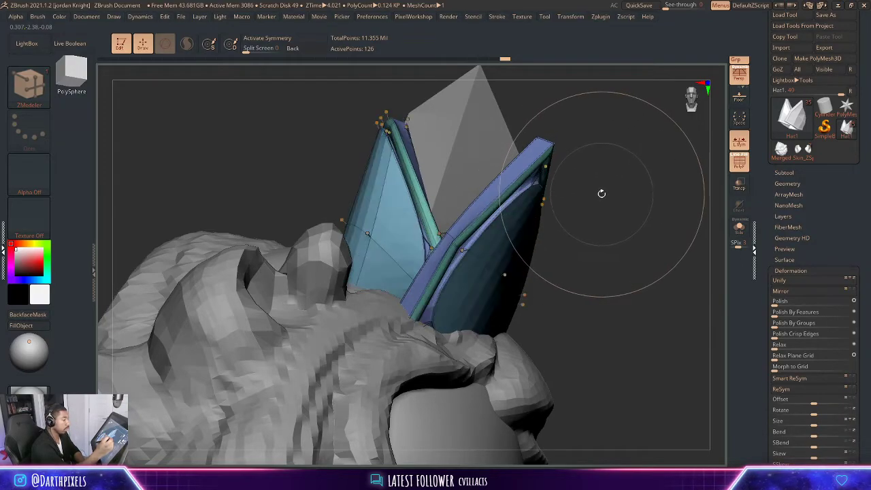
{"action": "key", "text": "shift+f"}
{"action": "left_click_drag", "start_coordinate": [596, 197], "coordinate": [593, 188]}
{"action": "key", "text": "d"}
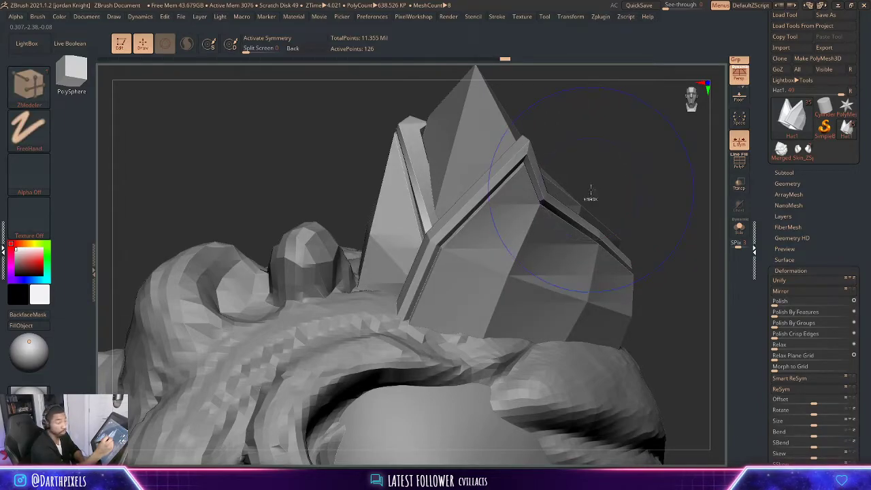
- Undo the outer polygroup extrusion and compare the hat with dynamic subdivision on and off
{"action": "key", "text": "shift+f"}
{"action": "left_click_drag", "start_coordinate": [618, 156], "coordinate": [585, 168]}
{"action": "key", "text": "d"}
{"action": "key", "text": "shift+f"}
{"action": "key", "text": "shift+d"}
{"action": "key", "text": "shift+f"}
{"action": "key", "text": "space"}
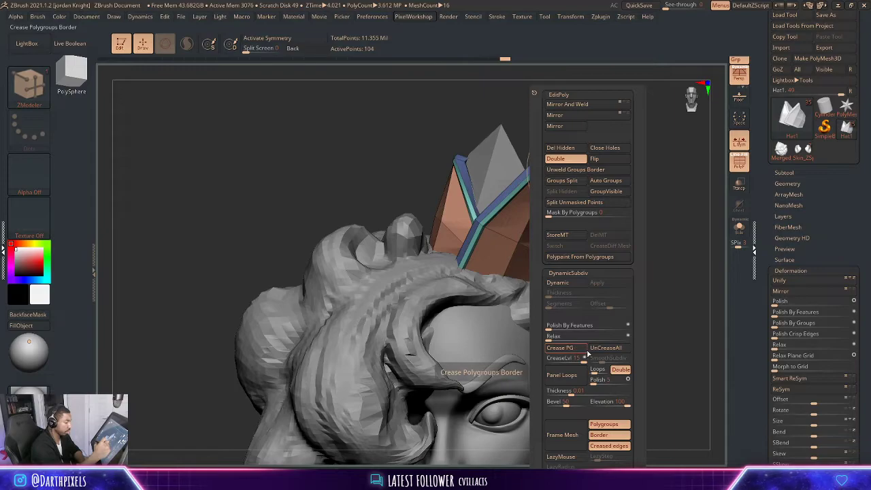
{"action": "key", "text": "shift+f"}
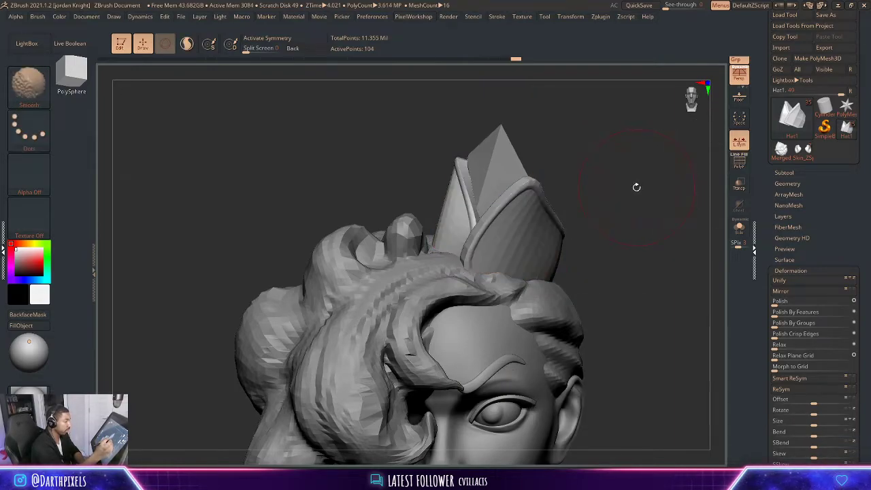
{"action": "mouse_move", "coordinate": [632, 197]}
{"action": "left_mouse_down", "text": "shift"}
{"action": "mouse_move", "coordinate": [646, 197]}
{"action": "mouse_move", "coordinate": [628, 227]}
{"action": "mouse_move", "coordinate": [635, 234]}
{"action": "mouse_move", "coordinate": [602, 219]}
{"action": "left_mouse_up", "text": "shift"}
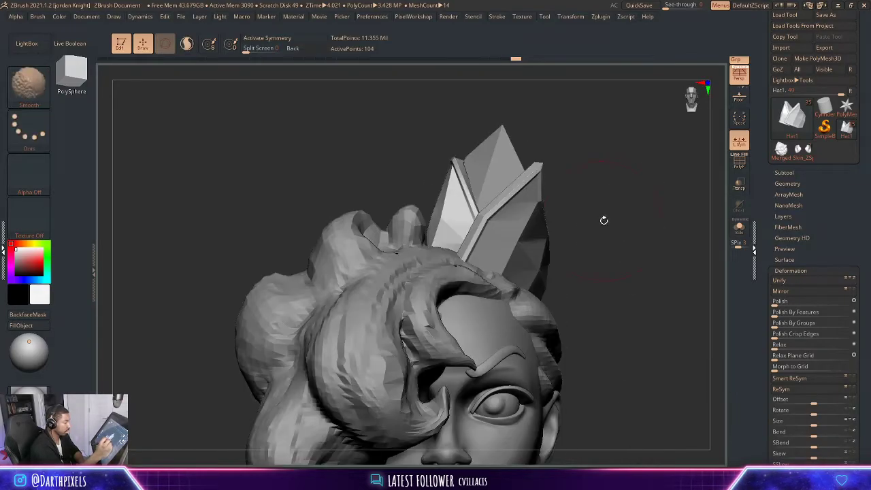
- Extrude the hat's outer polygroup again and set the ZModeler edge action to Crease with the EdgeLoop Complete target
{"action": "left_click_drag", "start_coordinate": [518, 224], "coordinate": [523, 228]}
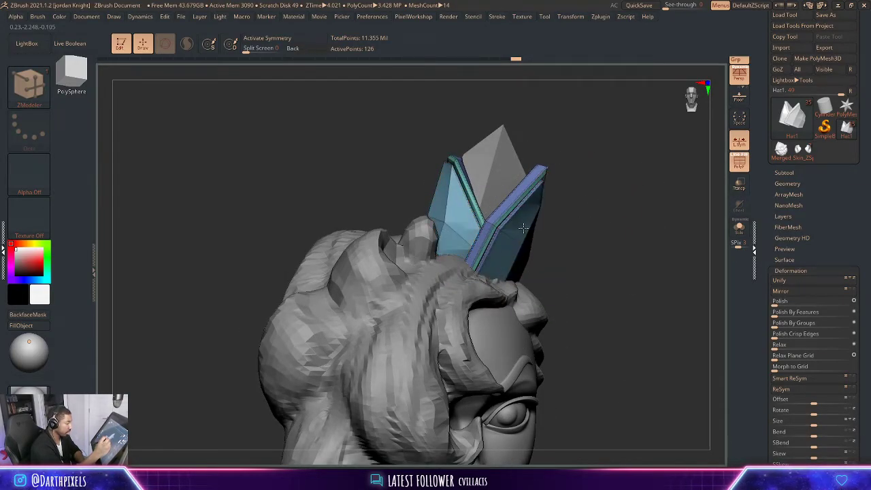
{"action": "mouse_move", "coordinate": [616, 196]}
{"action": "left_mouse_down"}
{"action": "mouse_move", "coordinate": [635, 188]}
{"action": "mouse_move", "coordinate": [619, 180]}
{"action": "mouse_move", "coordinate": [682, 304]}
{"action": "mouse_move", "coordinate": [633, 196]}
{"action": "left_mouse_up"}
{"action": "key", "text": "shift+d"}
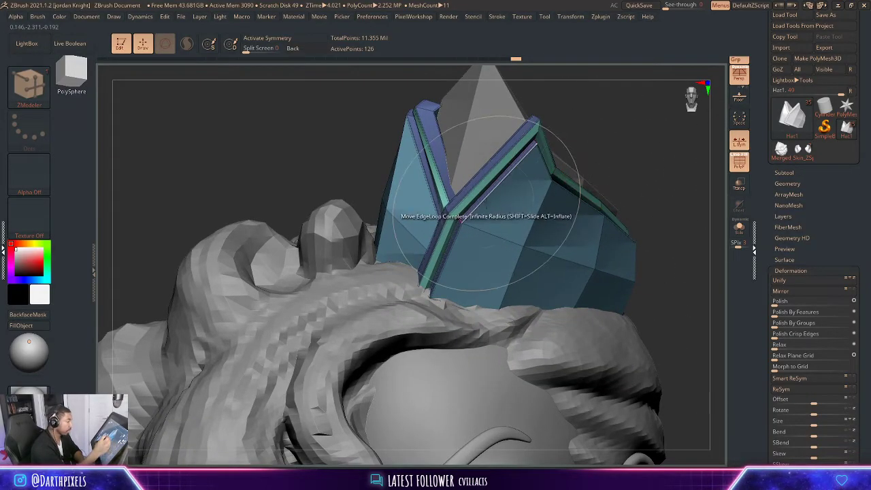
{"action": "key", "text": "space"}
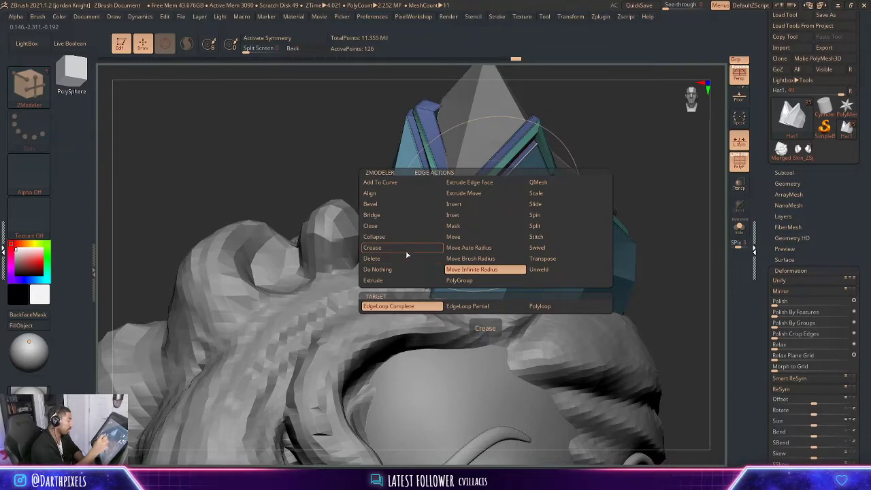
{"action": "left_click", "coordinate": [404, 249]}
{"action": "left_click", "coordinate": [429, 311]}
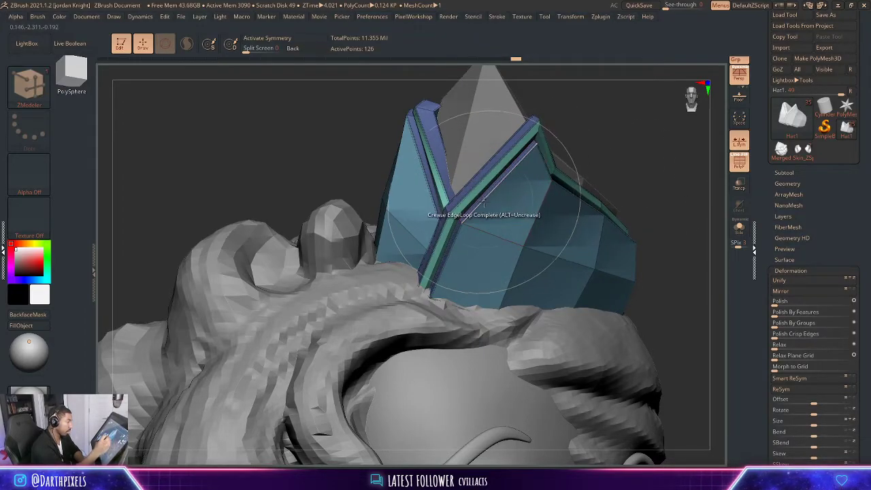
- Examine the extruded hat in Solo mode and with dynamic subdivision, and restore the full bust
{"action": "left_click", "coordinate": [739, 228]}
{"action": "mouse_move", "coordinate": [632, 161]}
{"action": "left_mouse_down", "text": "alt"}
{"action": "mouse_move", "coordinate": [672, 146]}
{"action": "mouse_move", "coordinate": [653, 132]}
{"action": "mouse_move", "coordinate": [587, 150]}
{"action": "mouse_move", "coordinate": [627, 188]}
{"action": "mouse_move", "coordinate": [540, 176]}
{"action": "mouse_move", "coordinate": [591, 187]}
{"action": "mouse_move", "coordinate": [573, 215]}
{"action": "mouse_move", "coordinate": [617, 315]}
{"action": "mouse_move", "coordinate": [614, 306]}
{"action": "left_mouse_up", "text": "alt"}
{"action": "key", "text": "d"}
{"action": "key", "text": "shift+f"}
{"action": "key", "text": "shift+d"}
{"action": "left_click", "coordinate": [738, 228]}
{"action": "key", "text": "d"}
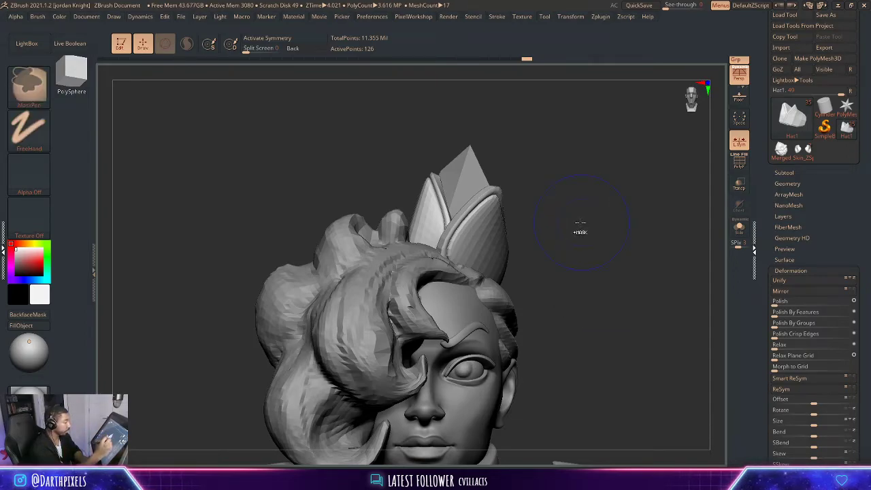
- Undo the repeated extrusion and preview the hat with polyframe and dynamic subdivision on
{"action": "key", "text": "ctrl+d"}
{"action": "key", "text": "shift+d"}
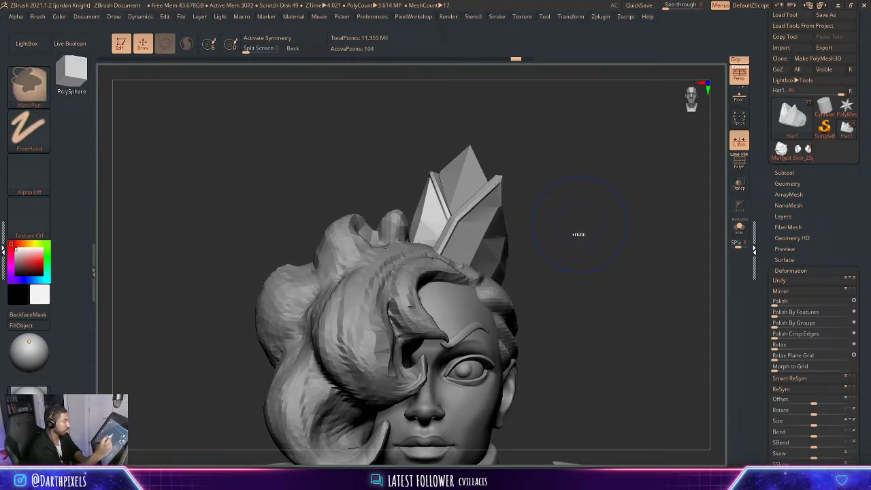
{"action": "key", "text": "shift+f"}
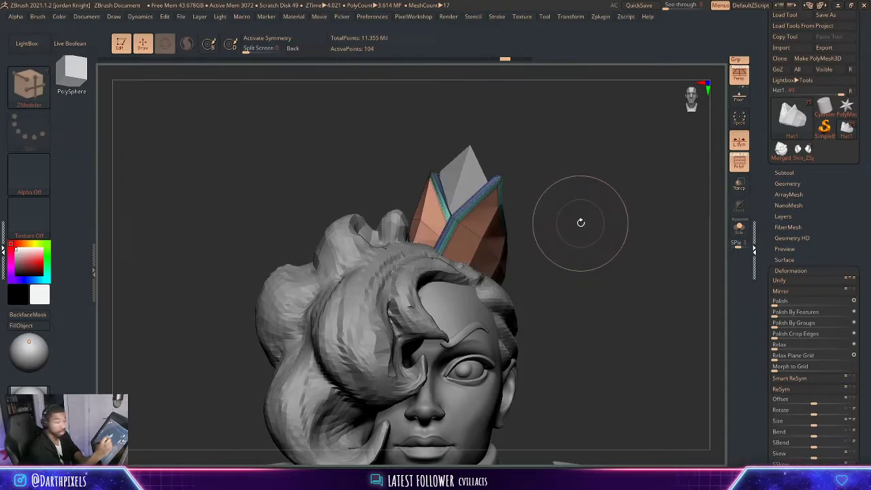
{"action": "key", "text": "d"}
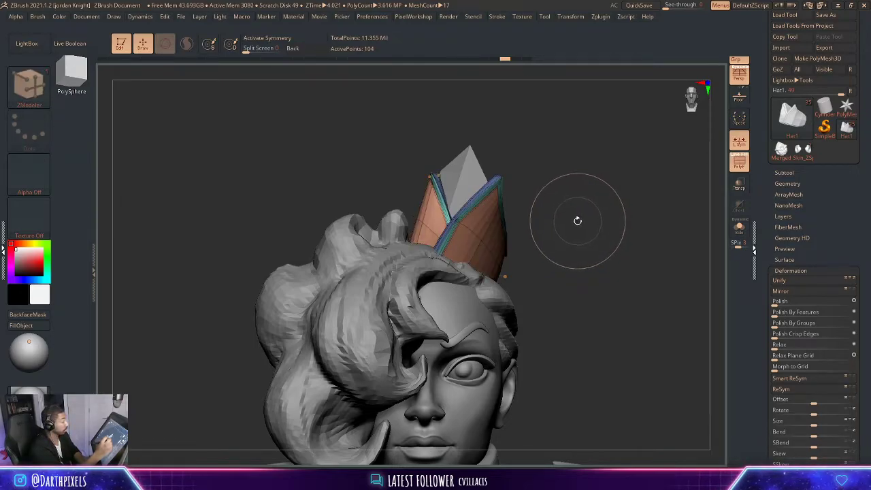
- Turn off Double display for the hat and crease its polygroup borders with Crease PG, previewing the smoothed shape
{"action": "key", "text": "space"}
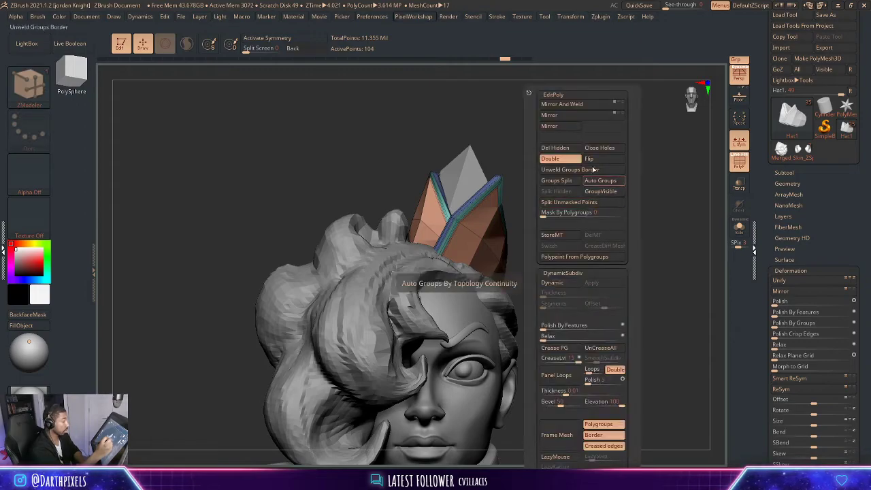
{"action": "left_click", "coordinate": [588, 160]}
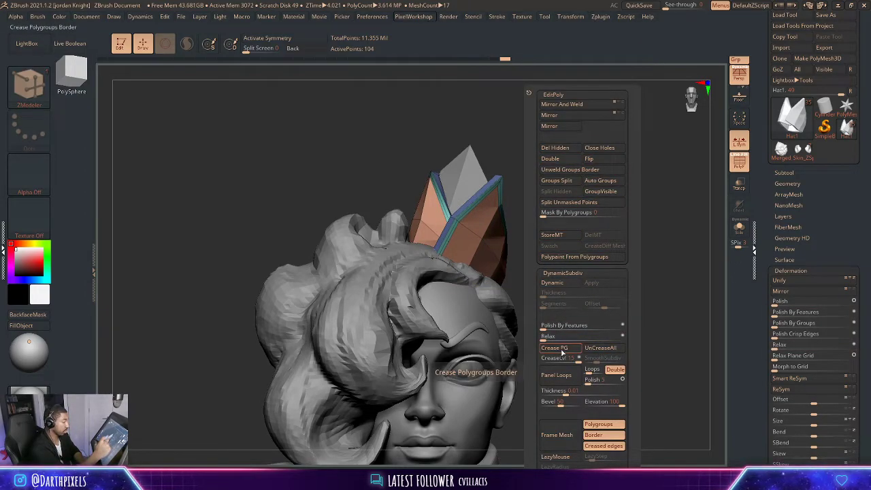
{"action": "left_click", "coordinate": [562, 350]}
{"action": "left_click", "coordinate": [558, 282]}
{"action": "key", "text": "shift+f"}
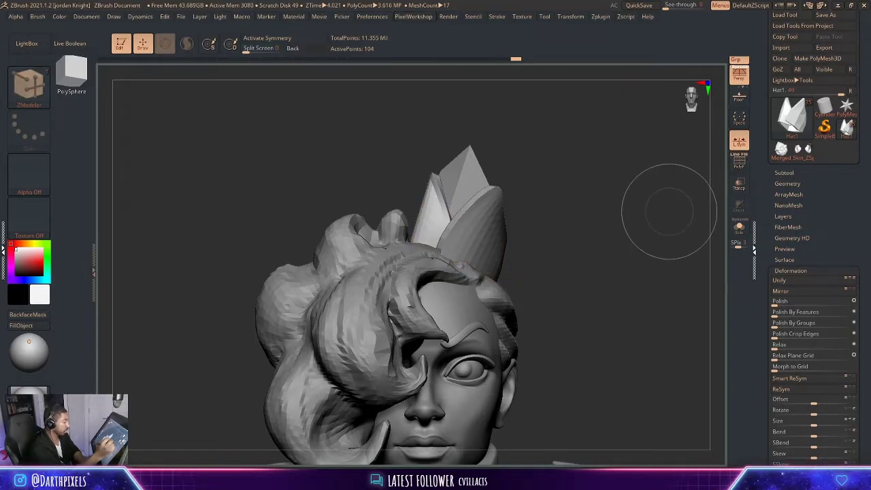
{"action": "left_click_drag", "start_coordinate": [668, 211], "coordinate": [564, 185], "text": "alt"}
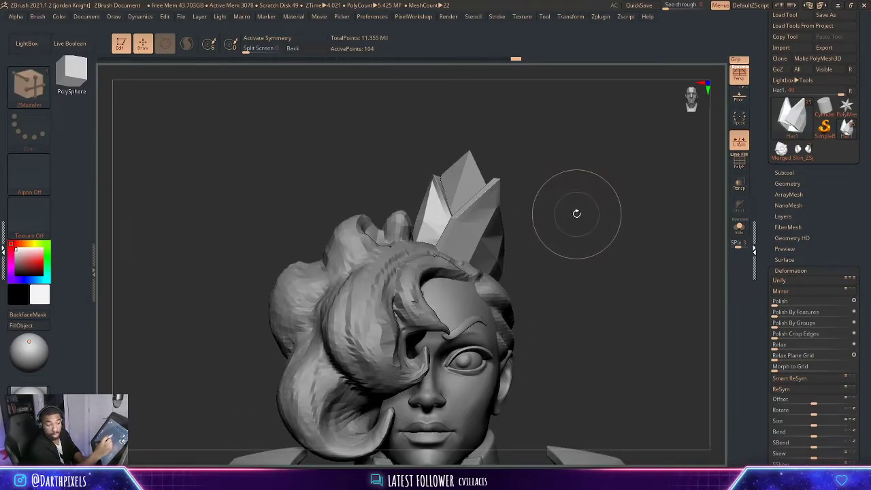
- Try reshaping the hat's upper rear corner with the Move brush
{"action": "key", "text": "b"}
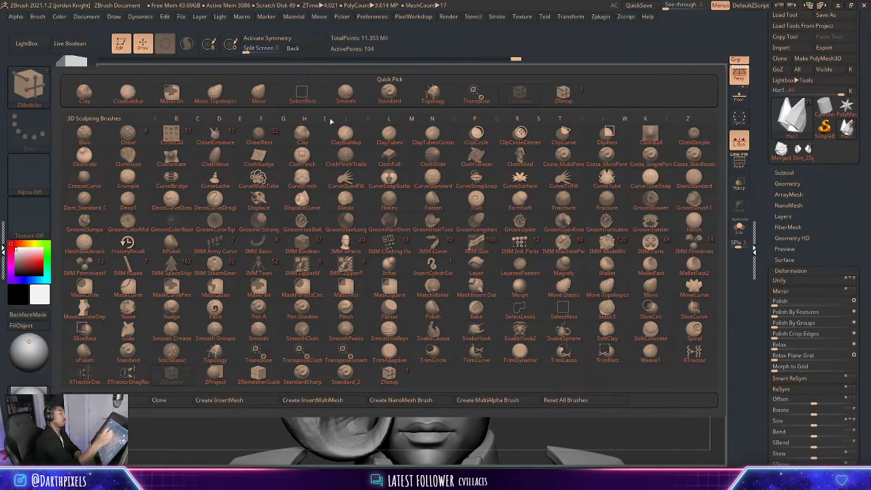
{"action": "left_click", "coordinate": [258, 94]}
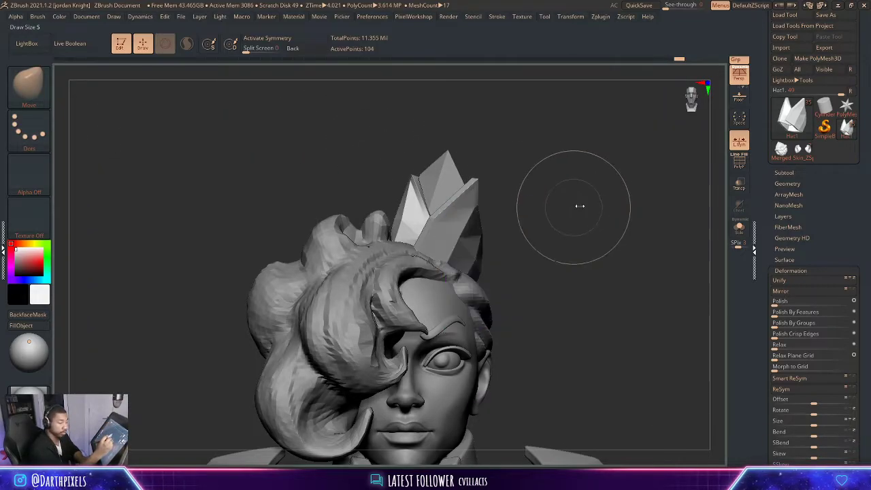
{"action": "left_click_drag", "start_coordinate": [580, 206], "coordinate": [476, 212]}
{"action": "key", "text": "space"}
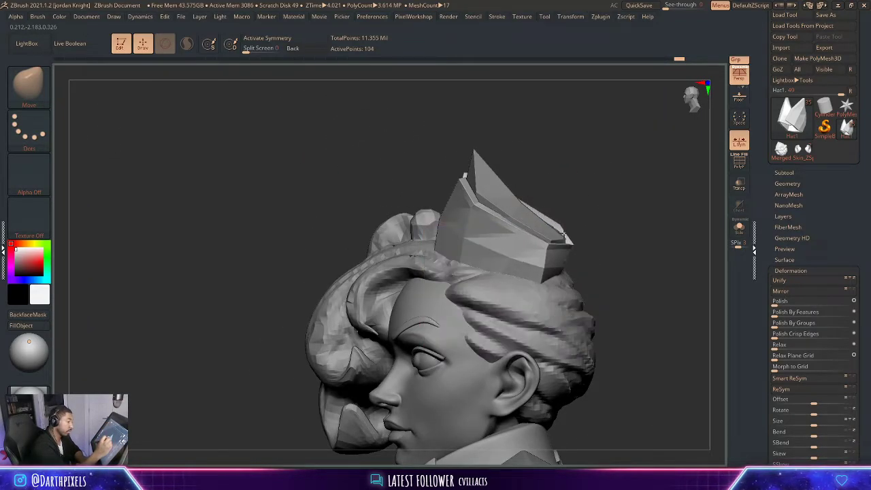
{"action": "key", "text": "space"}
{"action": "mouse_move", "coordinate": [588, 238]}
{"action": "left_mouse_down"}
{"action": "mouse_move", "coordinate": [596, 239]}
{"action": "mouse_move", "coordinate": [564, 266]}
{"action": "left_mouse_up"}
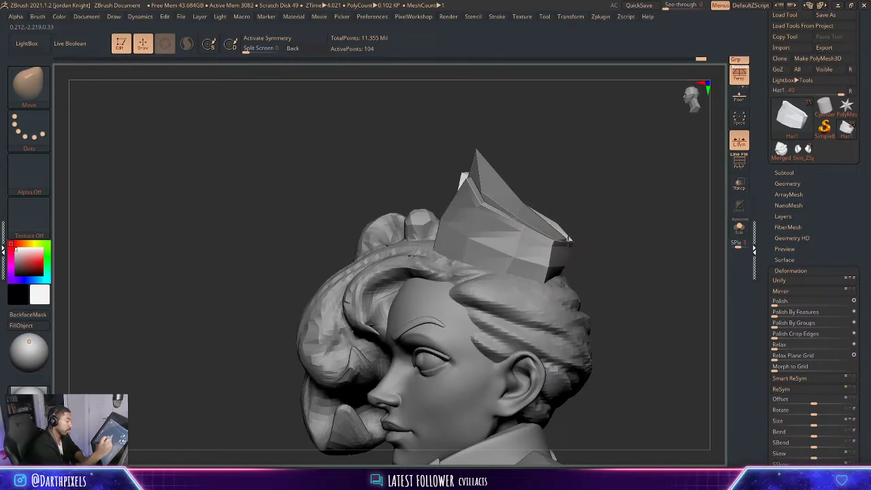
{"action": "left_click_drag", "start_coordinate": [568, 239], "coordinate": [600, 222]}
{"action": "key", "text": "shift+d"}
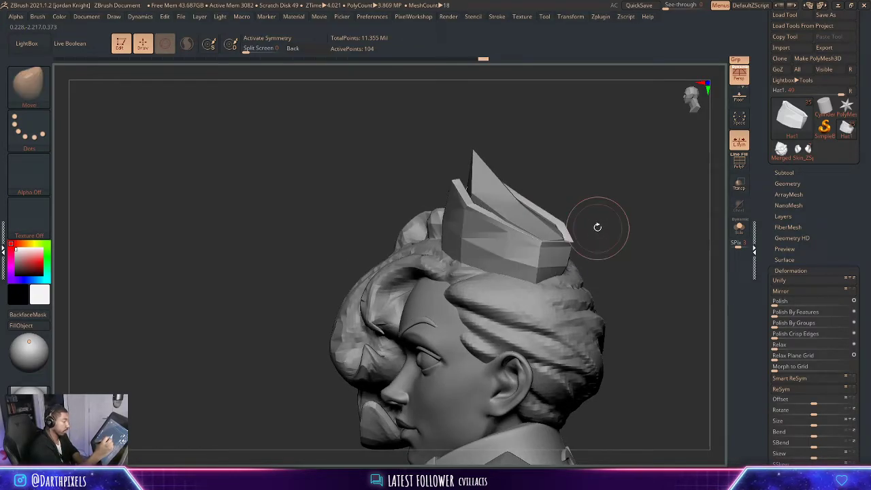
{"action": "key", "text": "space"}
- Switch to ZModeler and use the Insert edge action to delete the extra edge loop along the hat's teal border band
{"action": "key", "text": "space"}
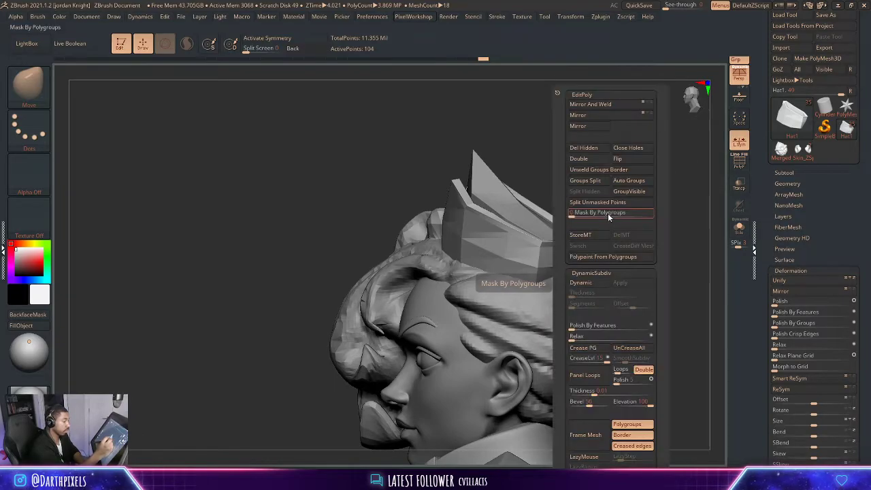
{"action": "left_click", "coordinate": [39, 88]}
{"action": "left_click", "coordinate": [533, 96]}
{"action": "left_click_drag", "start_coordinate": [622, 197], "coordinate": [593, 237], "text": "alt"}
{"action": "key", "text": "shift+f"}
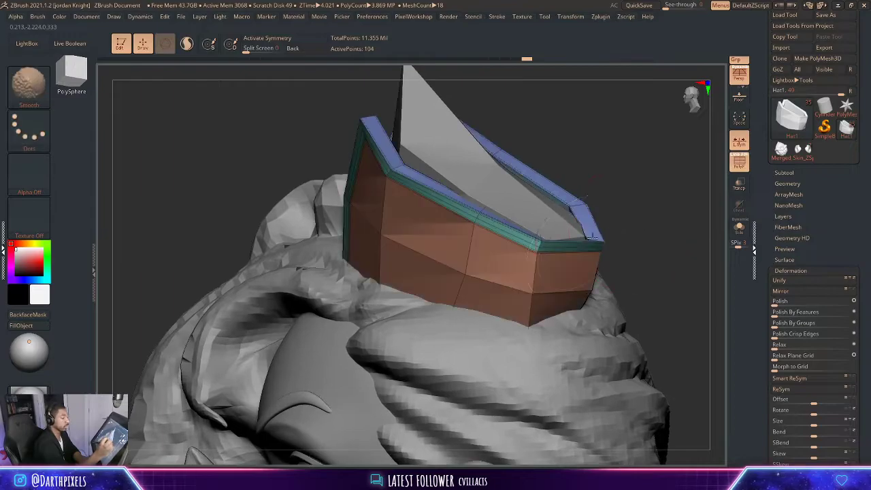
{"action": "key", "text": "space"}
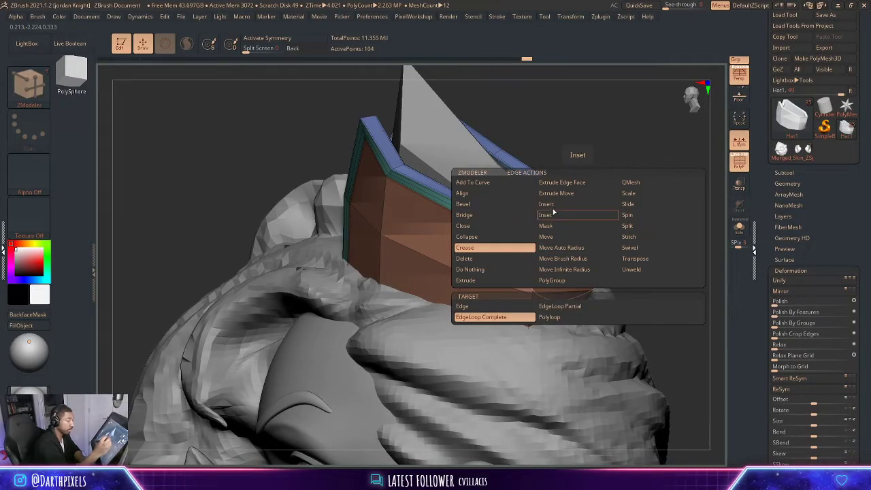
{"action": "left_click", "coordinate": [553, 213]}
{"action": "left_click_drag", "start_coordinate": [608, 204], "coordinate": [544, 173]}
- Switch to the Move brush and undo the hat's edits back to the plain green outer polygroup before the border inset
{"action": "key", "text": "b"}
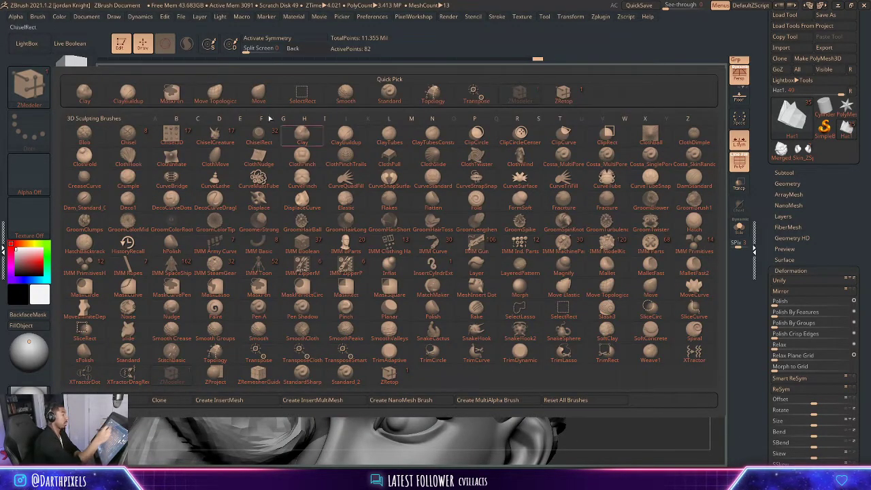
{"action": "left_click", "coordinate": [259, 94]}
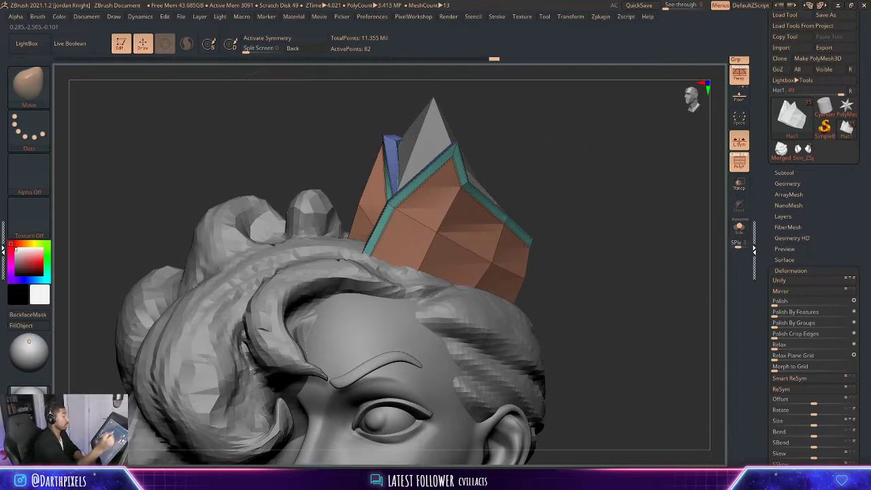
{"action": "mouse_move", "coordinate": [466, 113]}
{"action": "left_mouse_down"}
{"action": "mouse_move", "coordinate": [510, 138]}
{"action": "mouse_move", "coordinate": [488, 128]}
{"action": "mouse_move", "coordinate": [436, 130]}
{"action": "left_mouse_up"}
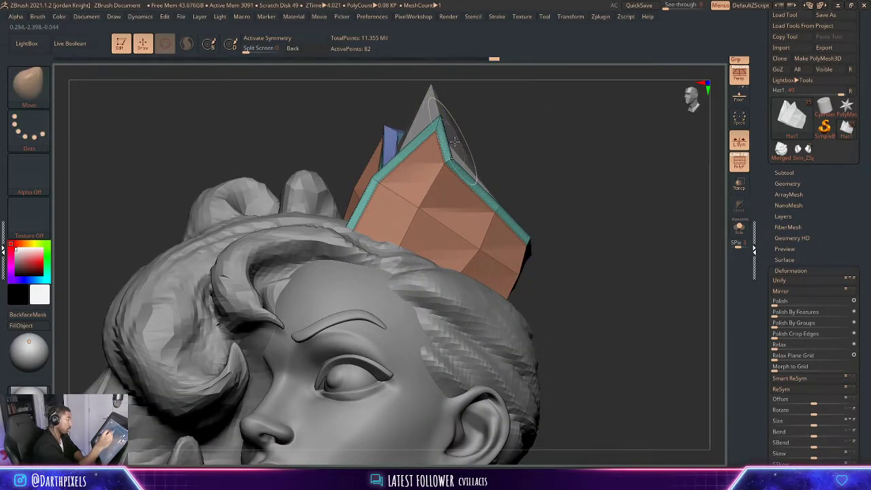
{"action": "key", "text": "ctrl"}
{"action": "key", "text": "ctrl+z"}
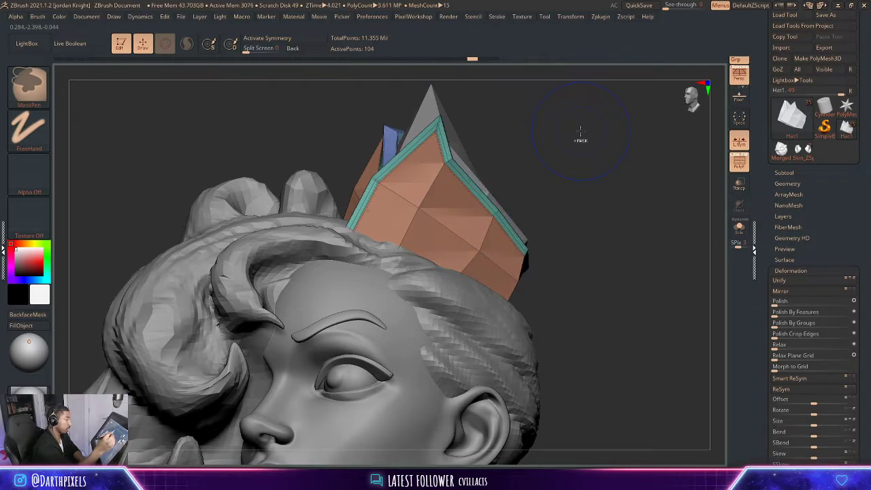
{"action": "key", "text": "ctrl+z"}
- Reshape the green hat's upper rear corner with the Move brush and switch back to the ZModeler brush
{"action": "mouse_move", "coordinate": [565, 161]}
{"action": "left_mouse_down"}
{"action": "mouse_move", "coordinate": [536, 175]}
{"action": "mouse_move", "coordinate": [593, 166]}
{"action": "left_mouse_up"}
{"action": "left_click_drag", "start_coordinate": [620, 214], "coordinate": [566, 242]}
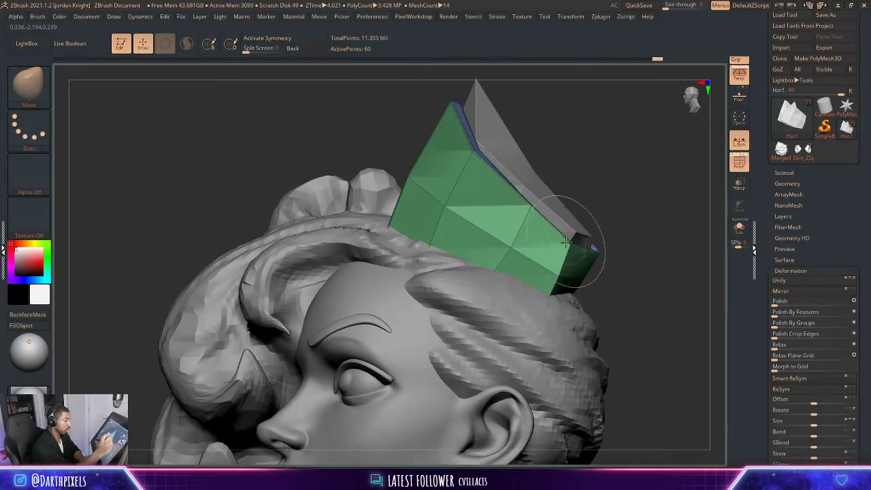
{"action": "key", "text": "b"}
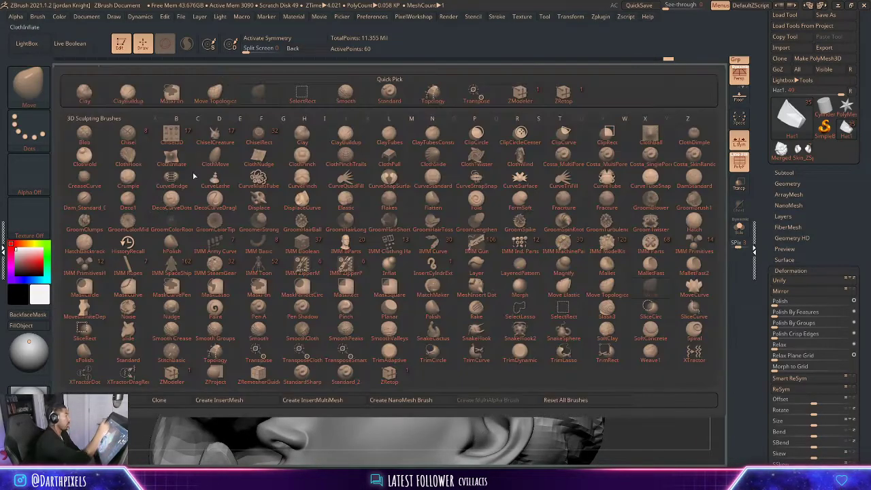
{"action": "left_click", "coordinate": [560, 93]}
{"action": "left_click_drag", "start_coordinate": [628, 131], "coordinate": [451, 198]}
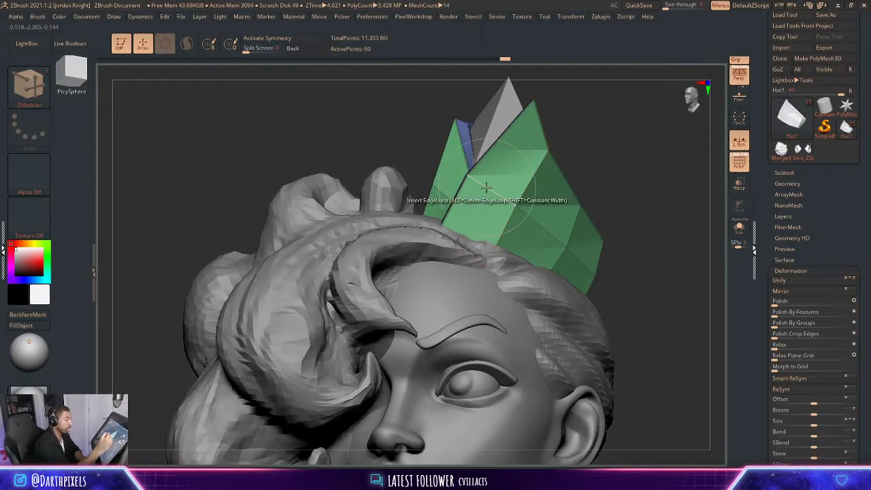
- Preview the green outer hat piece with dynamic subdivision on and off from several angles, keeping ZModeler as the active brush
{"action": "key", "text": "d"}
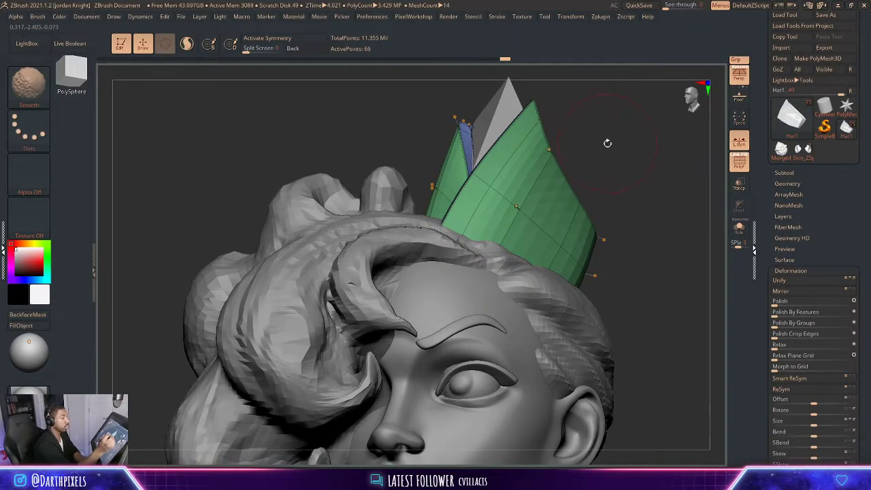
{"action": "key", "text": "shift+d"}
{"action": "mouse_move", "coordinate": [643, 161]}
{"action": "left_mouse_down"}
{"action": "mouse_move", "coordinate": [567, 156]}
{"action": "mouse_move", "coordinate": [580, 169]}
{"action": "mouse_move", "coordinate": [579, 188]}
{"action": "mouse_move", "coordinate": [567, 132]}
{"action": "mouse_move", "coordinate": [613, 151]}
{"action": "left_mouse_up"}
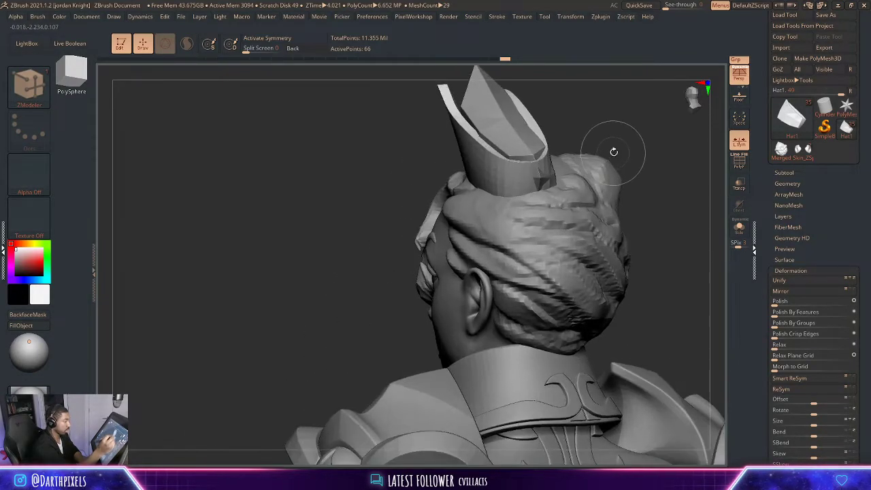
{"action": "key", "text": "space"}
{"action": "mouse_move", "coordinate": [603, 122]}
{"action": "left_mouse_down"}
{"action": "mouse_move", "coordinate": [634, 122]}
{"action": "mouse_move", "coordinate": [600, 141]}
{"action": "left_mouse_up"}
{"action": "key", "text": "shift+f"}
{"action": "key", "text": "b"}
{"action": "key", "text": "z"}
{"action": "key", "text": "m"}
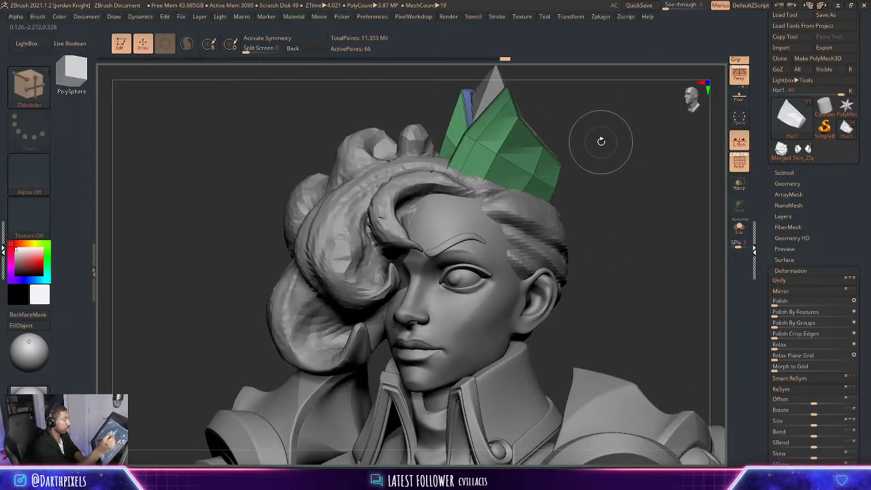
- Turn on dynamic subdivision for the outer hat piece with a crease level of 2 and check its smoothed shape from the front
{"action": "key", "text": "space"}
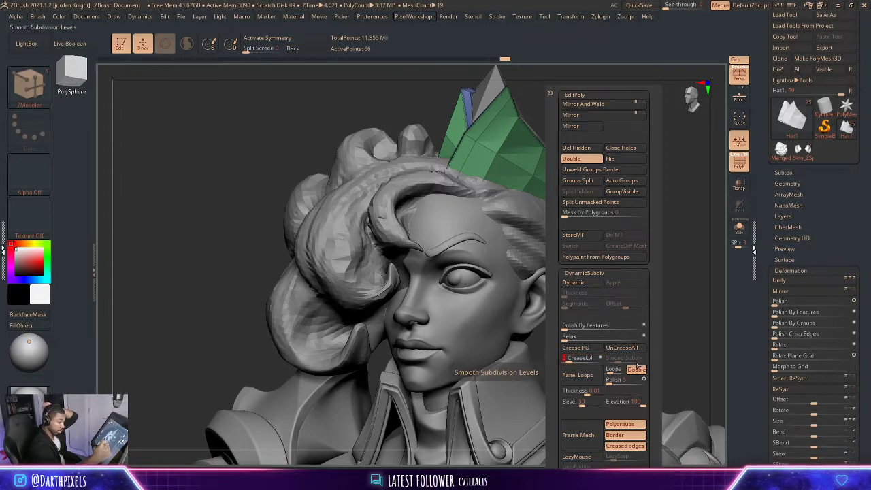
{"action": "key", "text": "d"}
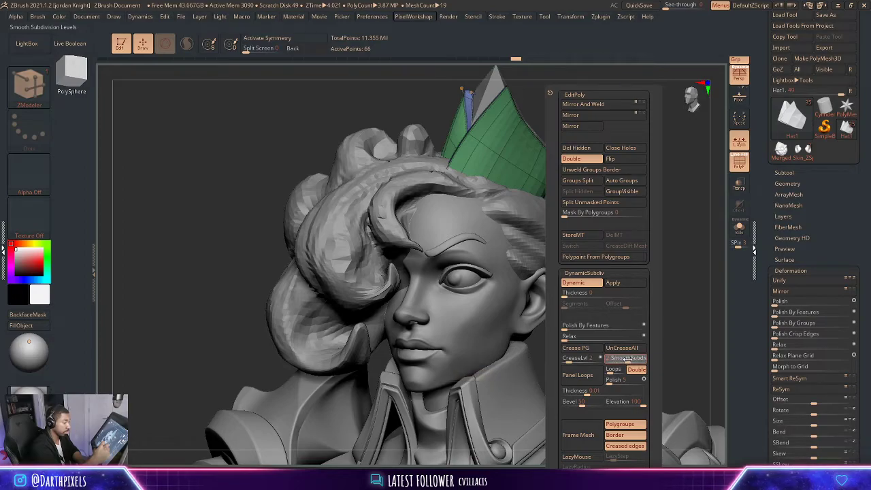
{"action": "key", "text": "shift+f"}
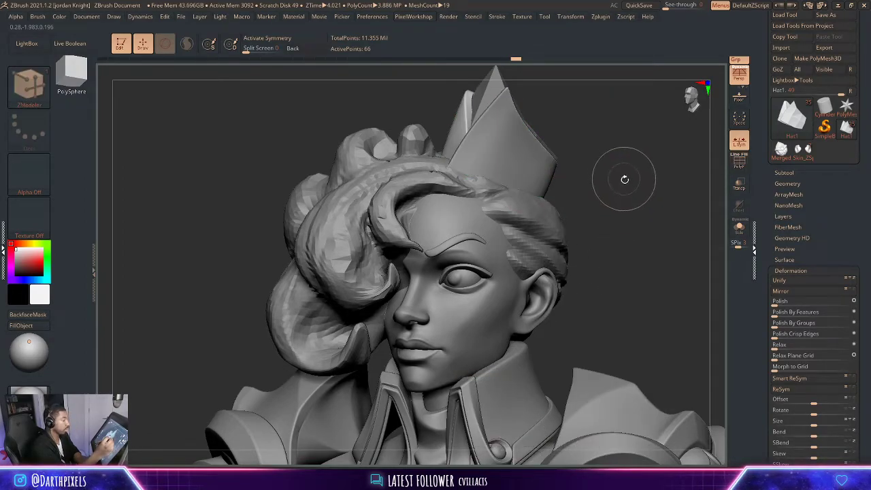
{"action": "left_click_drag", "start_coordinate": [625, 179], "coordinate": [612, 195]}
{"action": "left_click_drag", "start_coordinate": [611, 196], "coordinate": [555, 196]}
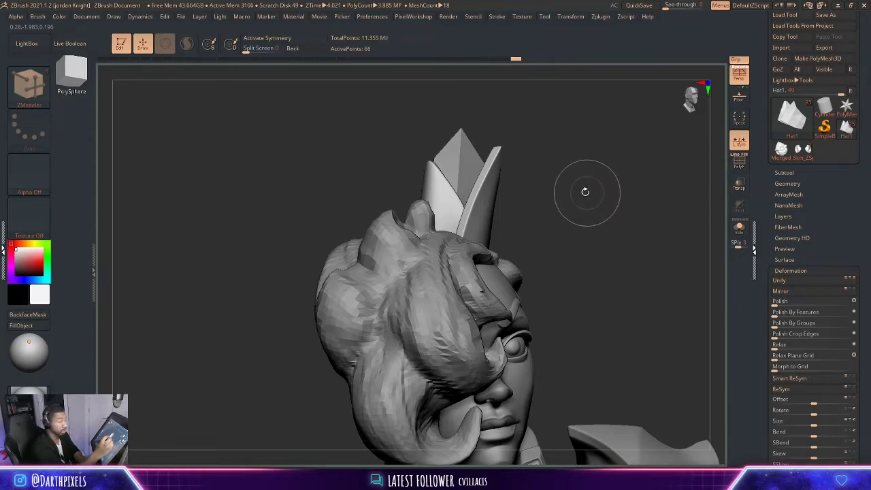
{"action": "left_click_drag", "start_coordinate": [536, 165], "coordinate": [536, 163]}
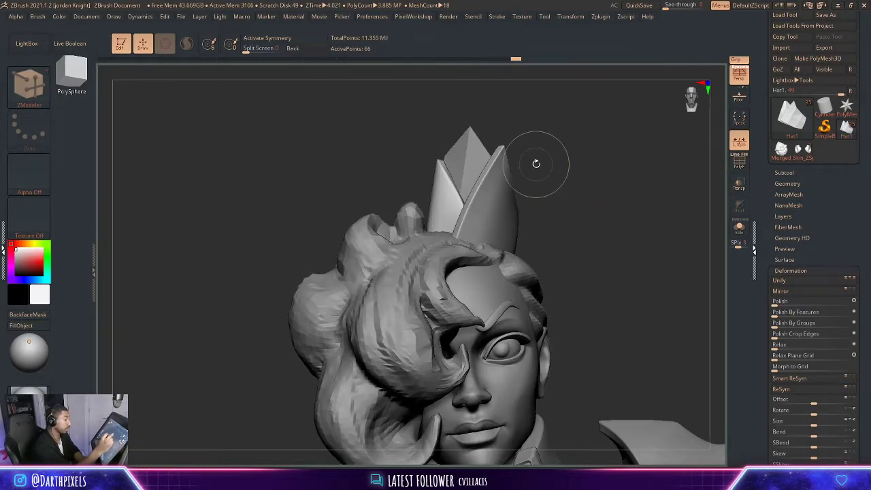
- Change the outer hat piece's crease level so its creased rim edges are softer
{"action": "key", "text": "space"}
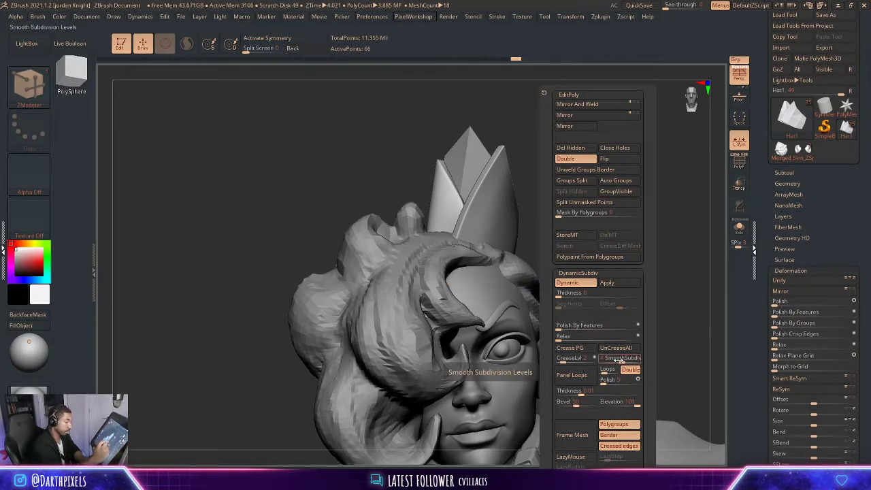
{"action": "left_click", "coordinate": [560, 360]}
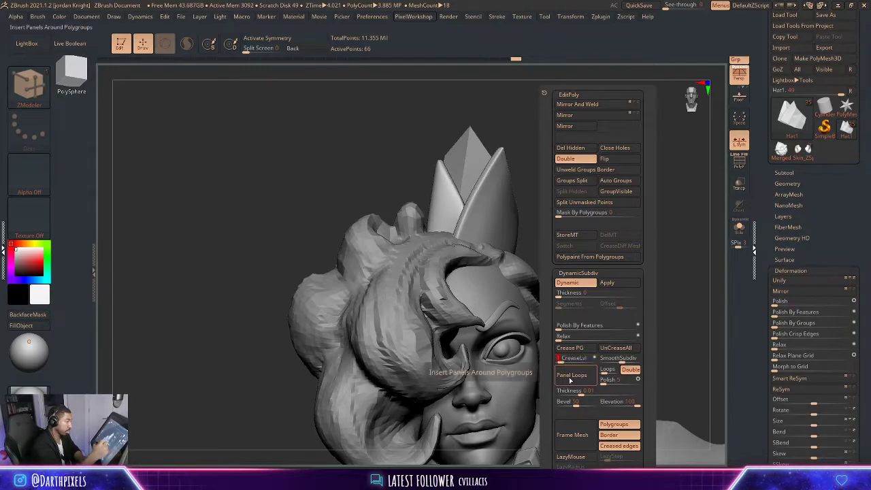
{"action": "mouse_move", "coordinate": [661, 230]}
{"action": "left_mouse_down", "text": "alt"}
{"action": "mouse_move", "coordinate": [620, 210]}
{"action": "mouse_move", "coordinate": [633, 196]}
{"action": "mouse_move", "coordinate": [685, 233]}
{"action": "mouse_move", "coordinate": [593, 215]}
{"action": "mouse_move", "coordinate": [648, 320]}
{"action": "mouse_move", "coordinate": [595, 291]}
{"action": "left_mouse_up", "text": "alt"}
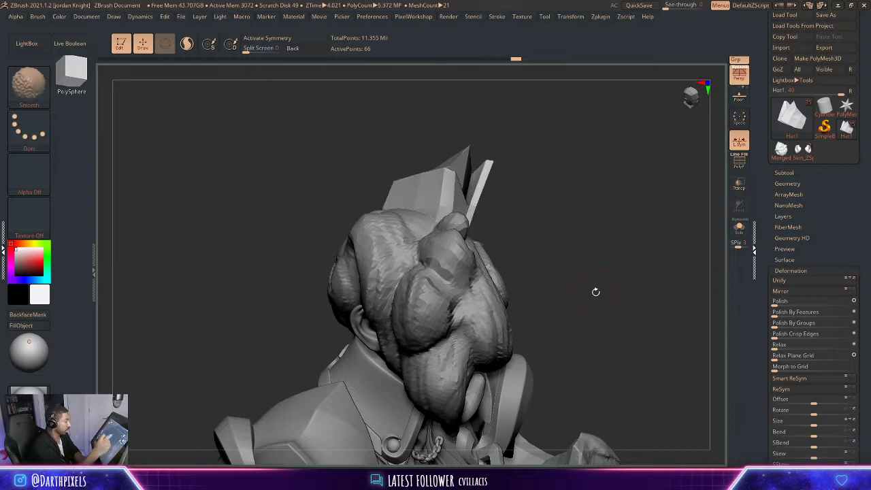
- Set ZModeler's edge action to Slide and slide an edge loop along the side of the green outer hat piece
{"action": "key", "text": "shift+f"}
{"action": "left_click_drag", "start_coordinate": [523, 175], "coordinate": [562, 238]}
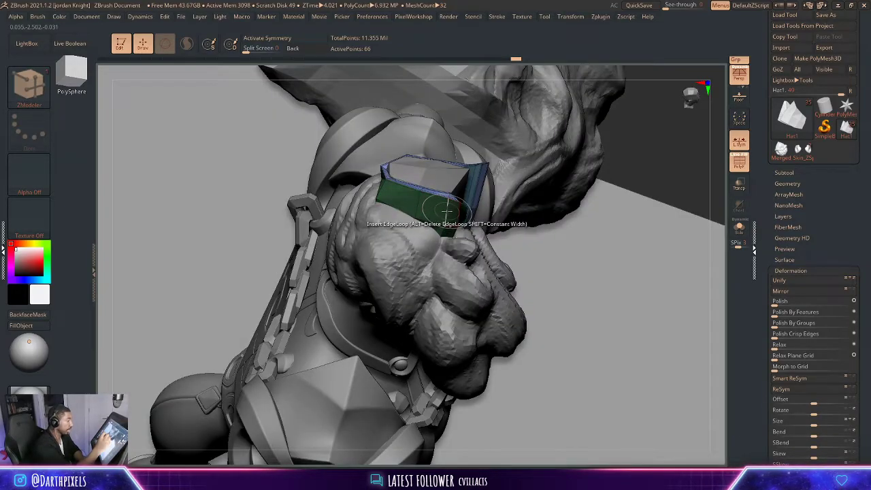
{"action": "key", "text": "space"}
{"action": "left_click", "coordinate": [450, 272]}
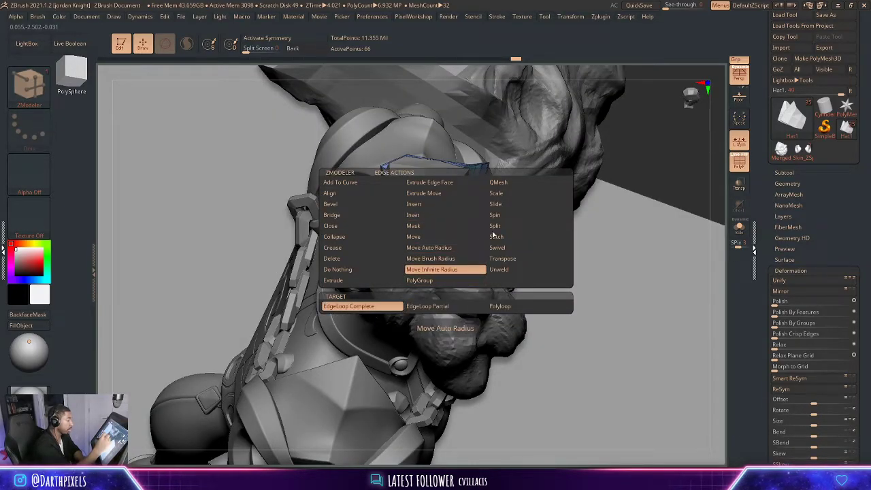
{"action": "left_click", "coordinate": [507, 206]}
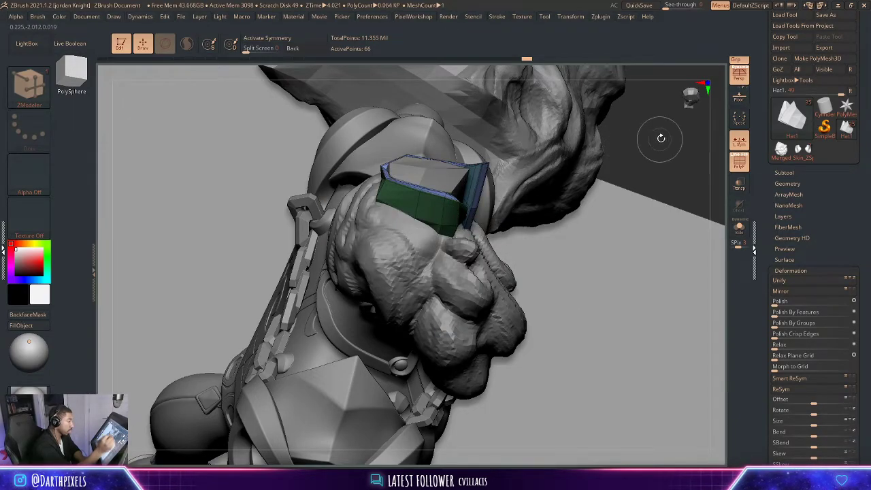
{"action": "left_click_drag", "start_coordinate": [660, 138], "coordinate": [419, 209]}
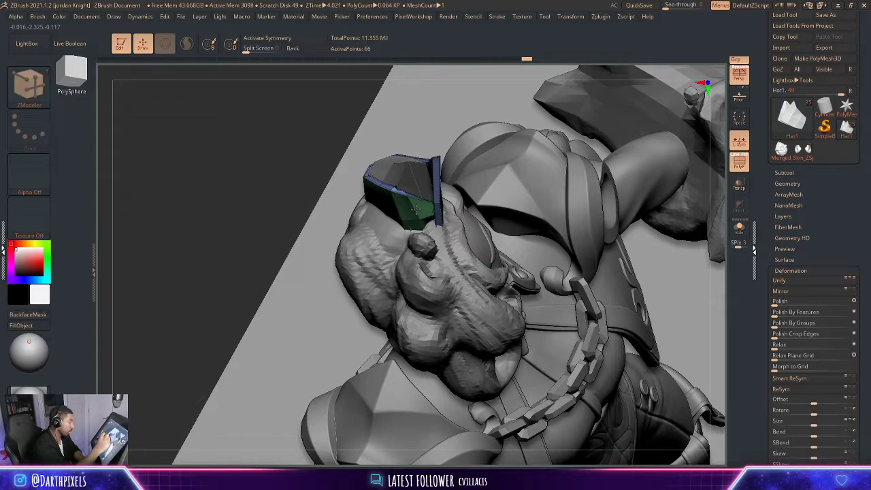
{"action": "left_click_drag", "start_coordinate": [232, 219], "coordinate": [181, 161], "text": "alt"}
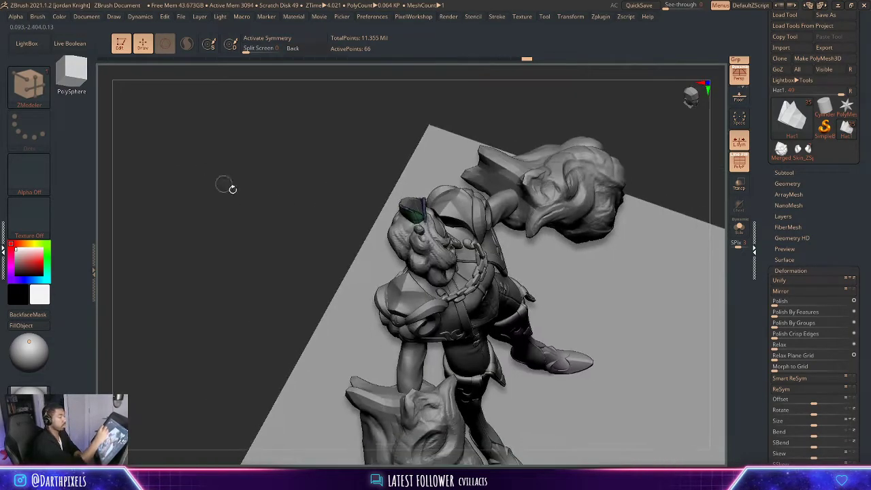
{"action": "left_click_drag", "start_coordinate": [649, 136], "coordinate": [601, 259]}
{"action": "key", "text": "shift+f"}
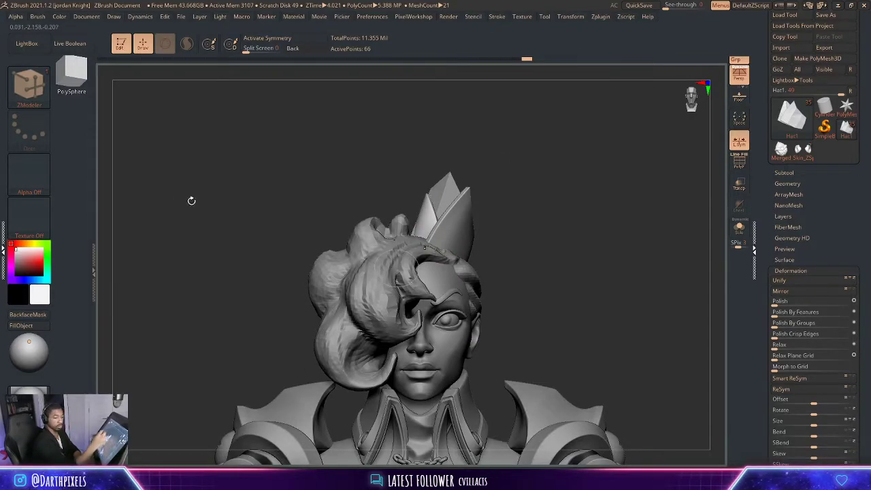
- Switch to the Move brush and adjust its draw size for refining the hat's pointed tips from the front
{"action": "key", "text": "b"}
{"action": "key", "text": "m"}
{"action": "key", "text": "v"}
{"action": "key", "text": "space"}
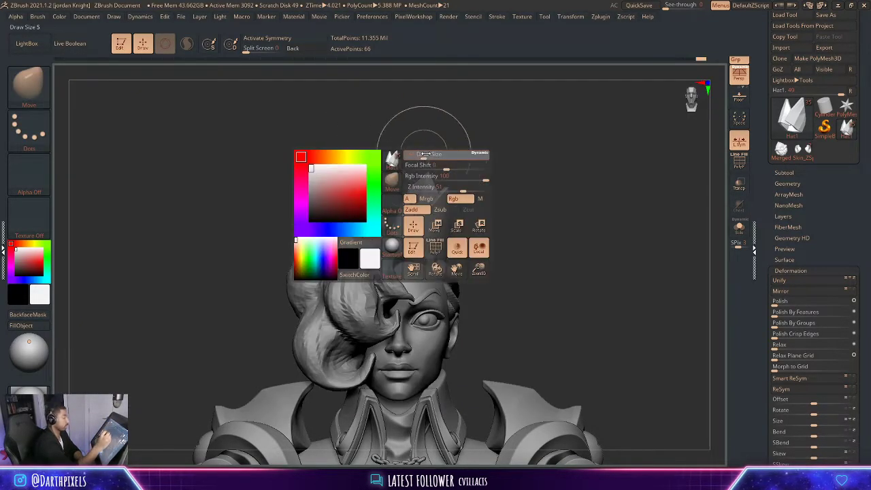
{"action": "key", "text": "space"}
{"action": "left_click_drag", "start_coordinate": [426, 154], "coordinate": [423, 161]}
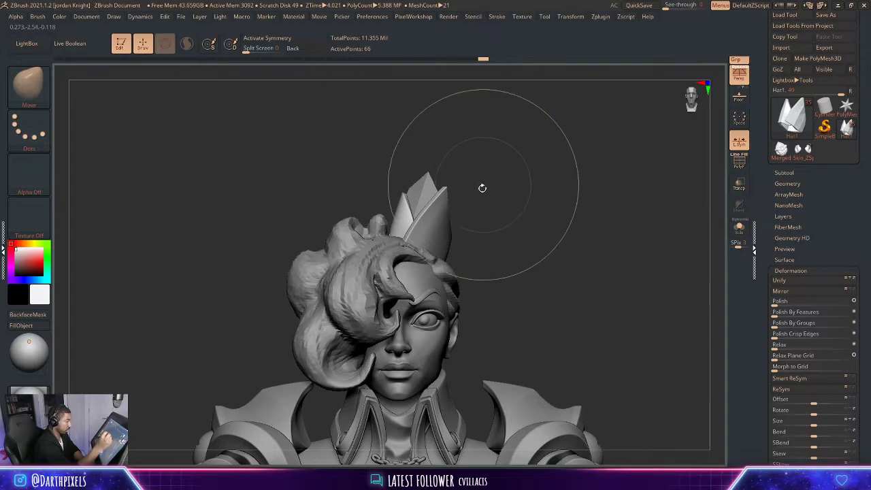
{"action": "left_click_drag", "start_coordinate": [482, 187], "coordinate": [462, 159], "text": "alt"}
{"action": "left_click_drag", "start_coordinate": [480, 210], "coordinate": [484, 102], "text": "alt"}
{"action": "mouse_move", "coordinate": [505, 175]}
{"action": "left_mouse_down", "text": "alt"}
{"action": "mouse_move", "coordinate": [487, 143]}
{"action": "mouse_move", "coordinate": [530, 157]}
{"action": "mouse_move", "coordinate": [428, 156]}
{"action": "left_mouse_up", "text": "alt"}
{"action": "key", "text": "space"}
{"action": "left_click", "coordinate": [472, 114]}
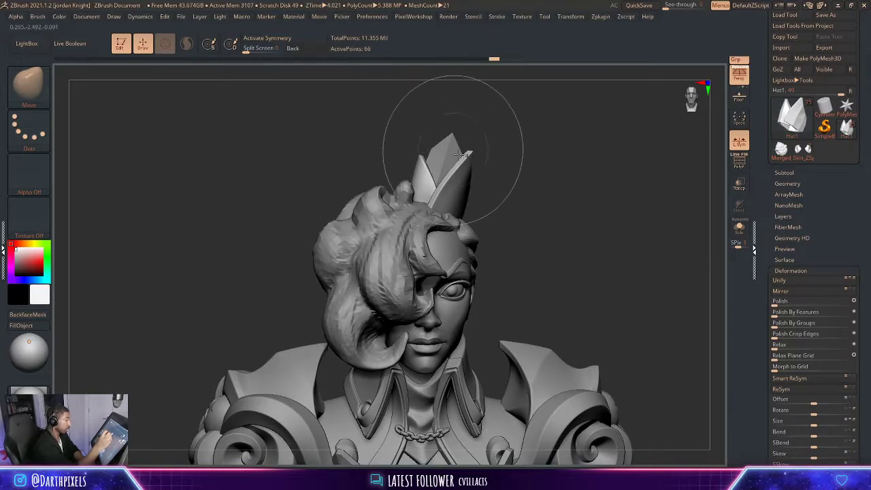
- Reshape the outer hat piece's upper rear rim in profile with the Move brush, resizing the brush as needed
{"action": "left_click_drag", "start_coordinate": [497, 163], "coordinate": [535, 197]}
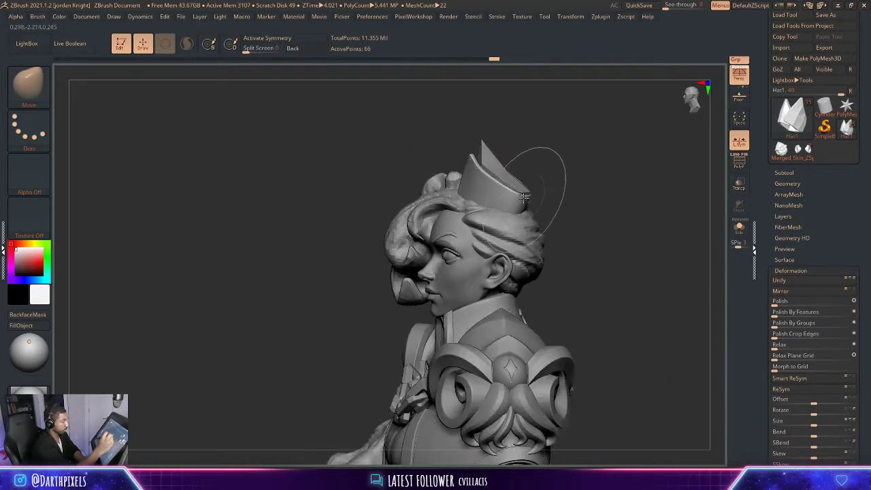
{"action": "key", "text": "space"}
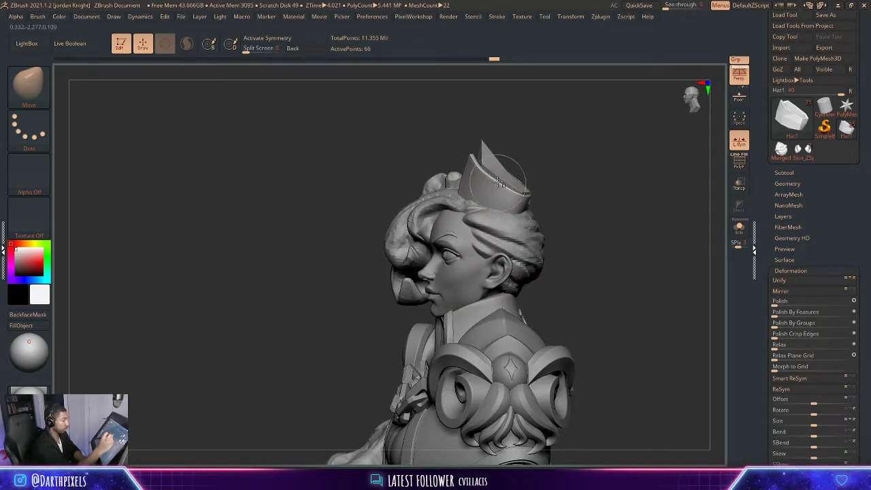
{"action": "key", "text": "space"}
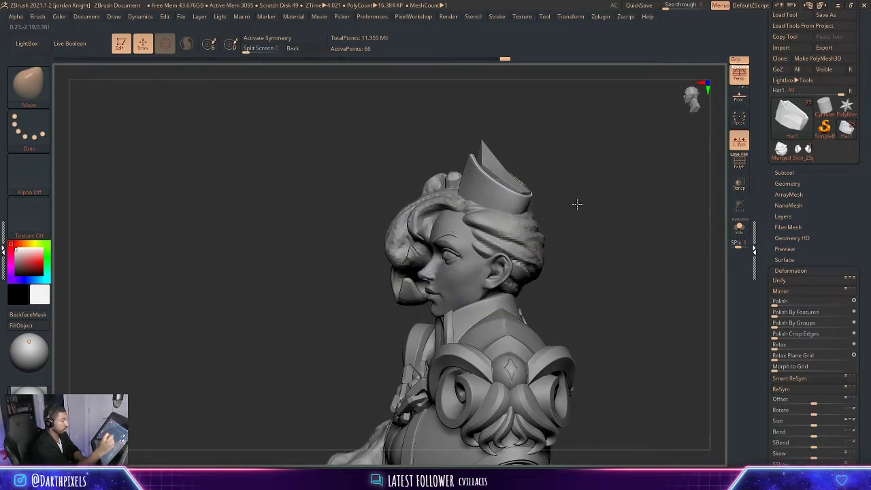
{"action": "mouse_move", "coordinate": [576, 203]}
{"action": "left_mouse_down"}
{"action": "mouse_move", "coordinate": [602, 217]}
{"action": "mouse_move", "coordinate": [560, 177]}
{"action": "mouse_move", "coordinate": [574, 170]}
{"action": "mouse_move", "coordinate": [649, 202]}
{"action": "mouse_move", "coordinate": [647, 235]}
{"action": "left_mouse_up"}
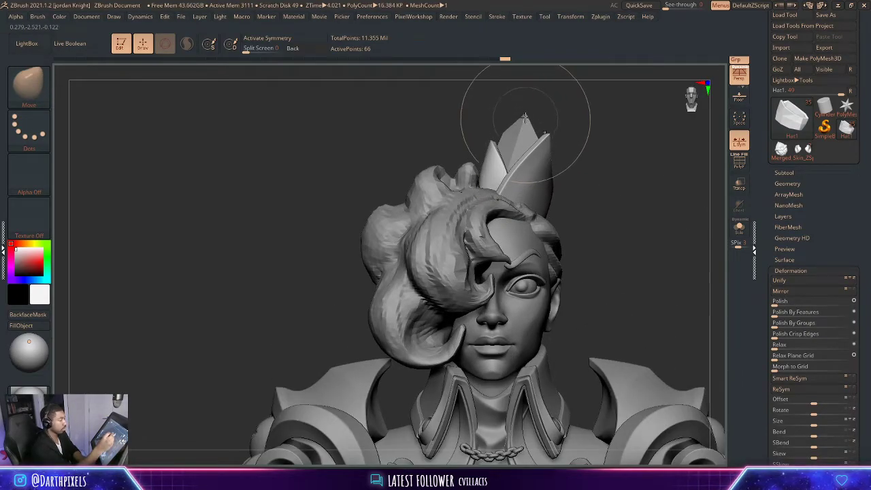
- Select the inner pointed hat piece, preview it with dynamic subdivision, and isolate it in solo mode
{"action": "left_click_drag", "start_coordinate": [567, 112], "coordinate": [547, 205]}
{"action": "key", "text": "shift+f"}
{"action": "left_click", "coordinate": [510, 193], "text": "alt"}
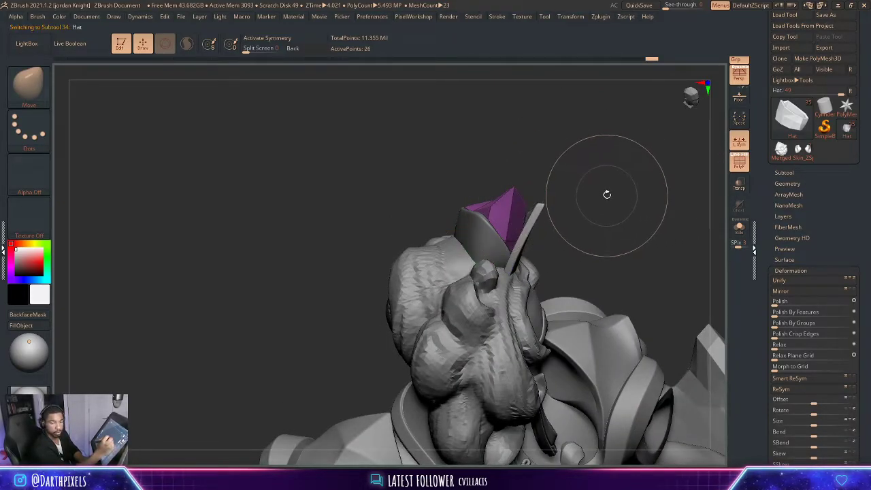
{"action": "key", "text": "d"}
{"action": "mouse_move", "coordinate": [597, 179]}
{"action": "left_mouse_down", "text": "shift"}
{"action": "mouse_move", "coordinate": [598, 202]}
{"action": "mouse_move", "coordinate": [566, 158]}
{"action": "mouse_move", "coordinate": [613, 221]}
{"action": "left_mouse_up", "text": "shift"}
{"action": "key", "text": "shift+f"}
{"action": "left_click", "coordinate": [739, 227]}
{"action": "key", "text": "shift+r"}
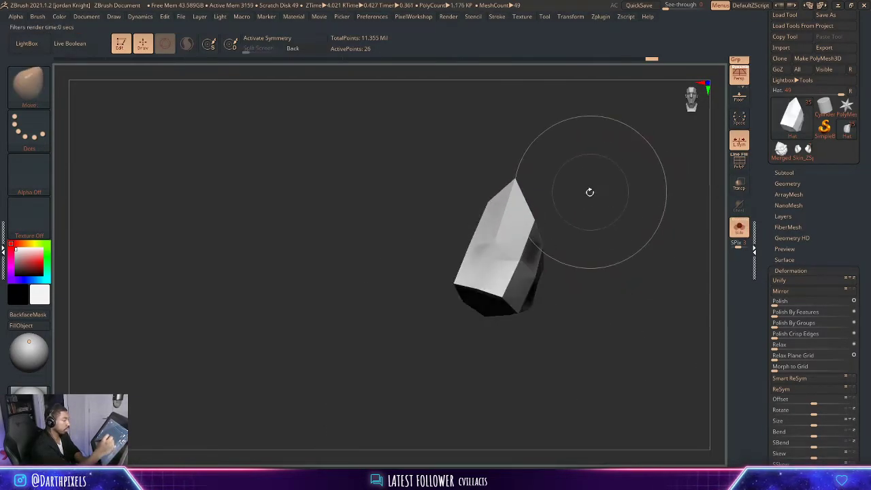
{"action": "left_click_drag", "start_coordinate": [593, 184], "coordinate": [541, 216]}
- Switch to ZModeler and crease the inner hat piece's edges using the Crease action on complete edge loops
{"action": "key", "text": "b"}
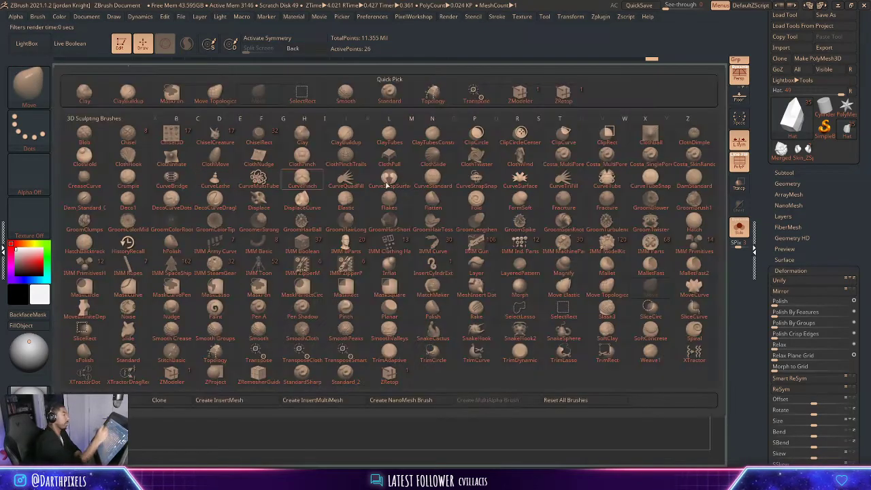
{"action": "key", "text": "z"}
{"action": "key", "text": "m"}
{"action": "key", "text": "space"}
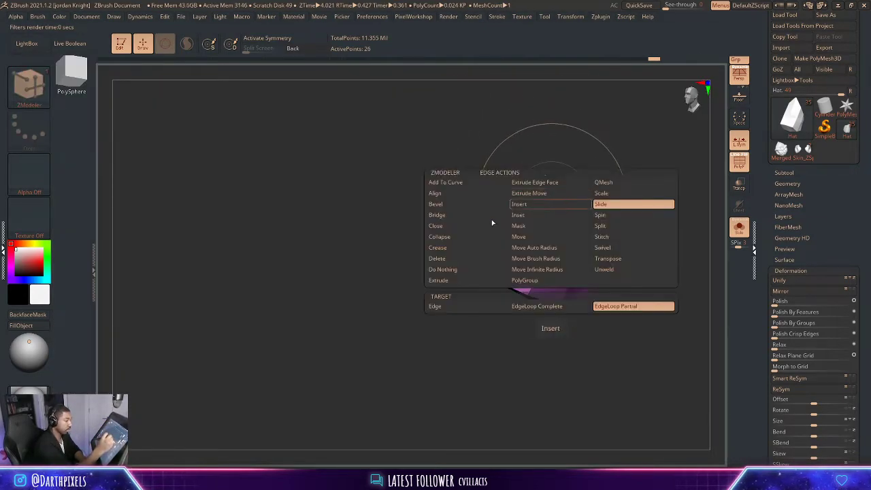
{"action": "left_click", "coordinate": [476, 249]}
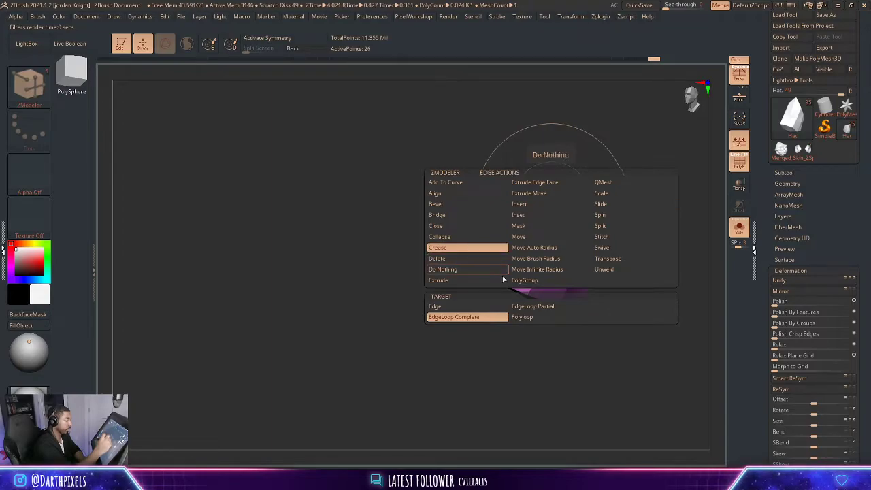
{"action": "left_click_drag", "start_coordinate": [614, 186], "coordinate": [566, 212]}
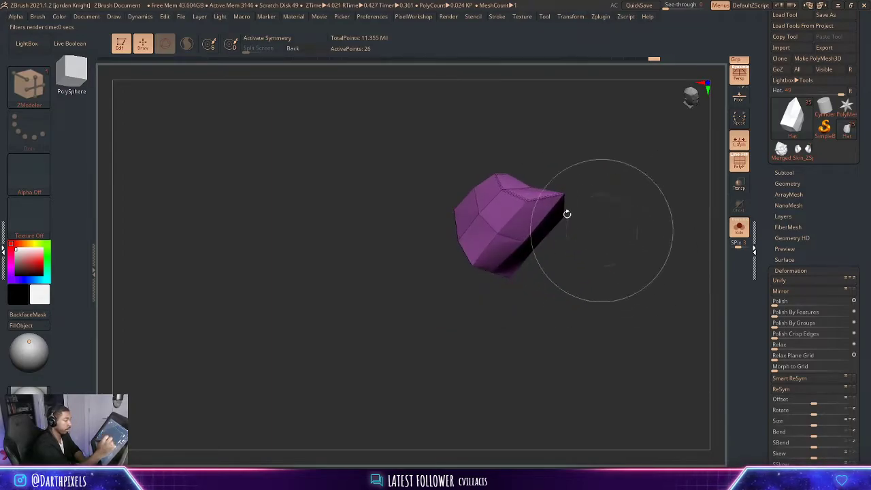
- Preview the creased inner piece smoothed, leave solo mode, and compare it with the rest of the bust
{"action": "key", "text": "d"}
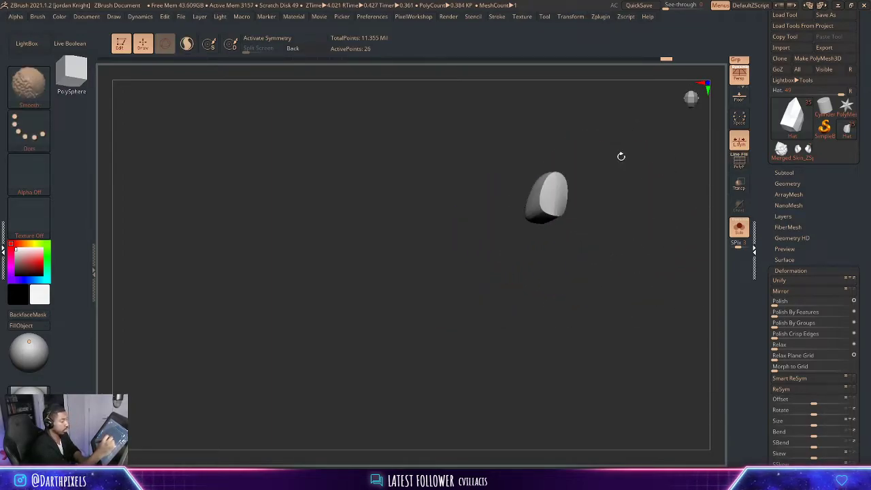
{"action": "left_click", "coordinate": [738, 227]}
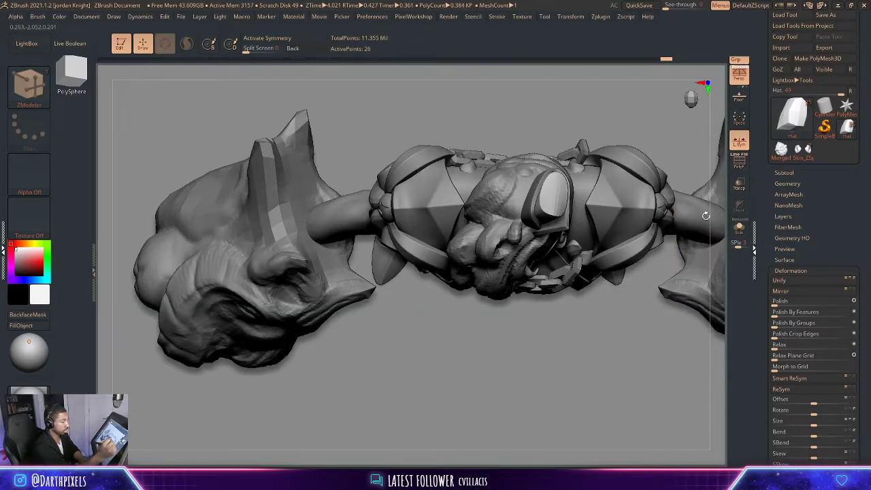
{"action": "key", "text": "f"}
{"action": "mouse_move", "coordinate": [718, 245]}
{"action": "left_mouse_down"}
{"action": "mouse_move", "coordinate": [655, 192]}
{"action": "mouse_move", "coordinate": [652, 244]}
{"action": "left_mouse_up"}
{"action": "key", "text": "shift+d"}
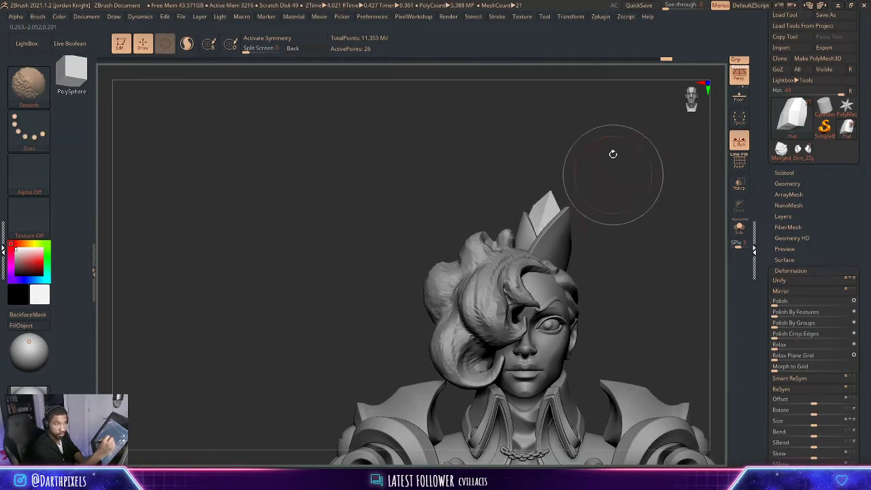
{"action": "mouse_move", "coordinate": [618, 206]}
{"action": "left_mouse_down", "text": "alt"}
{"action": "mouse_move", "coordinate": [643, 203]}
{"action": "mouse_move", "coordinate": [584, 175]}
{"action": "mouse_move", "coordinate": [618, 202]}
{"action": "mouse_move", "coordinate": [587, 224]}
{"action": "mouse_move", "coordinate": [594, 196]}
{"action": "mouse_move", "coordinate": [620, 189]}
{"action": "left_mouse_up", "text": "alt"}
{"action": "key", "text": "shift+f"}
- Turn on dynamic subdivision for the inner hat piece and adjust its crease level
{"action": "key", "text": "space"}
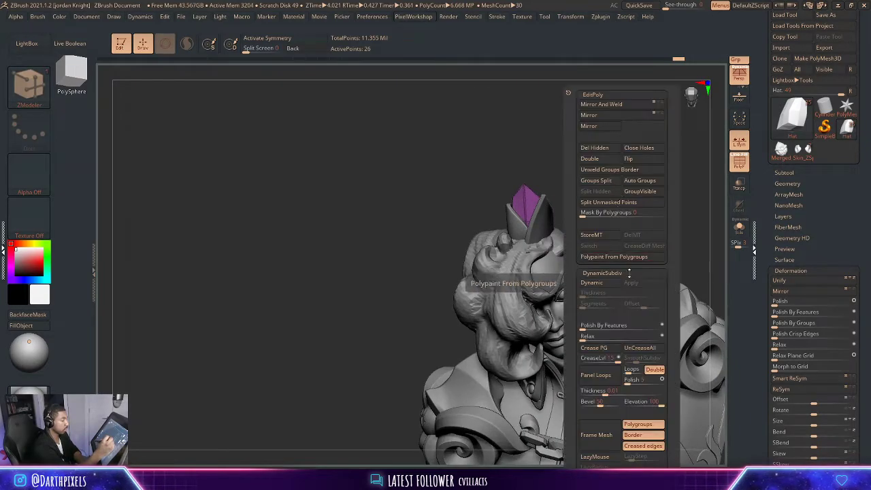
{"action": "left_click", "coordinate": [610, 282]}
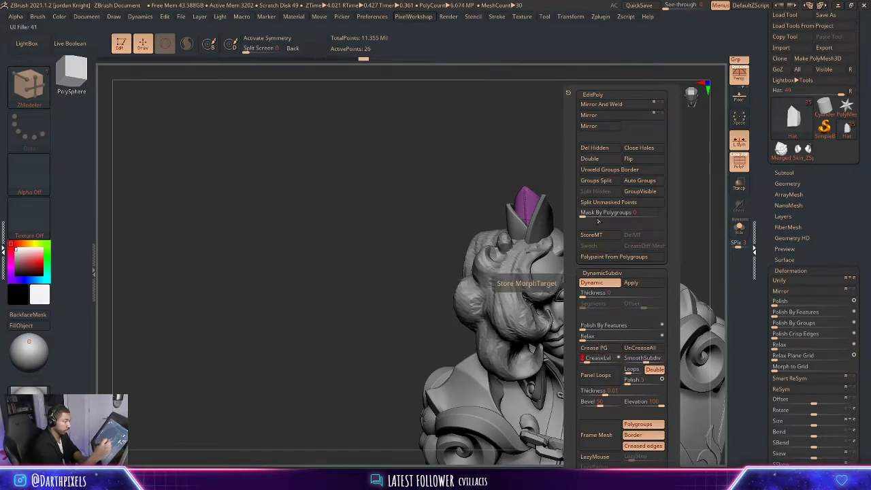
- Inspect the inner hat piece without the polyframe and switch to the outer hat piece
{"action": "key", "text": "shift+f"}
{"action": "mouse_move", "coordinate": [534, 140]}
{"action": "left_mouse_down"}
{"action": "mouse_move", "coordinate": [599, 213]}
{"action": "mouse_move", "coordinate": [583, 184]}
{"action": "mouse_move", "coordinate": [594, 149]}
{"action": "mouse_move", "coordinate": [634, 236]}
{"action": "mouse_move", "coordinate": [583, 162]}
{"action": "mouse_move", "coordinate": [564, 153]}
{"action": "mouse_move", "coordinate": [592, 140]}
{"action": "mouse_move", "coordinate": [567, 140]}
{"action": "mouse_move", "coordinate": [575, 136]}
{"action": "mouse_move", "coordinate": [542, 158]}
{"action": "mouse_move", "coordinate": [591, 152]}
{"action": "mouse_move", "coordinate": [600, 167]}
{"action": "mouse_move", "coordinate": [593, 187]}
{"action": "left_mouse_up"}
{"action": "left_click", "coordinate": [541, 170], "text": "alt"}
{"action": "key", "text": "shift+f"}
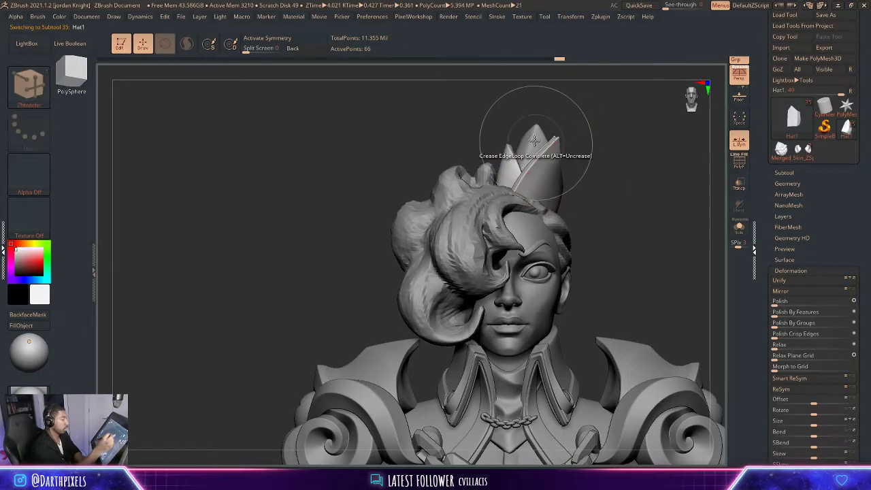
- Select the inner hat piece and merge it down with the outer hat piece into one subtool
{"action": "left_click", "coordinate": [539, 141], "text": "alt"}
{"action": "left_click_drag", "start_coordinate": [585, 140], "coordinate": [563, 145]}
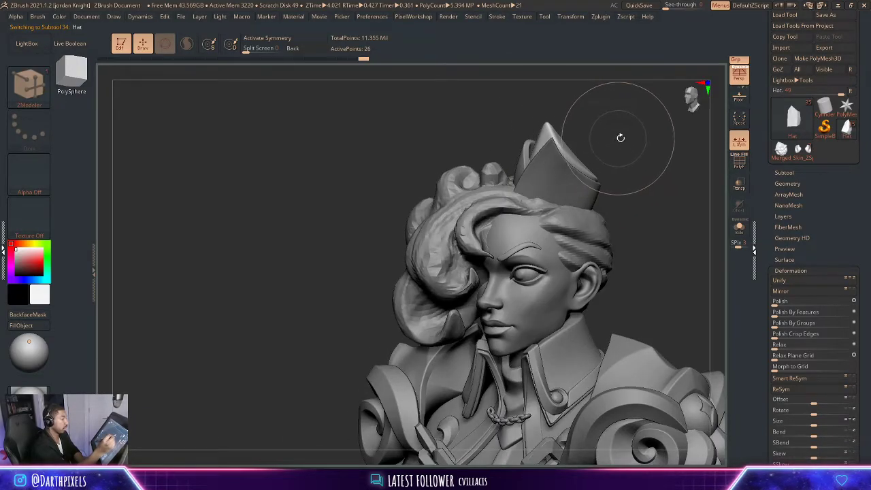
{"action": "left_click_drag", "start_coordinate": [620, 137], "coordinate": [575, 139]}
{"action": "left_click_drag", "start_coordinate": [676, 132], "coordinate": [737, 123]}
{"action": "left_click", "coordinate": [804, 173]}
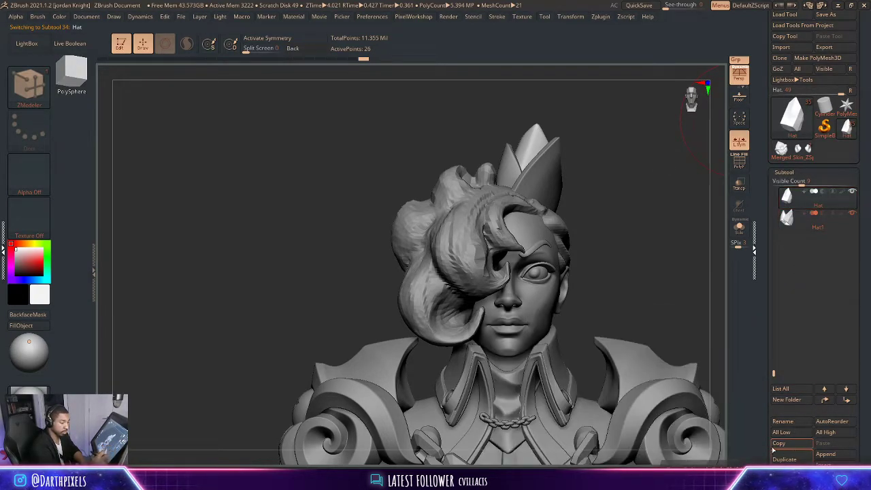
{"action": "left_click_drag", "start_coordinate": [772, 449], "coordinate": [774, 235]}
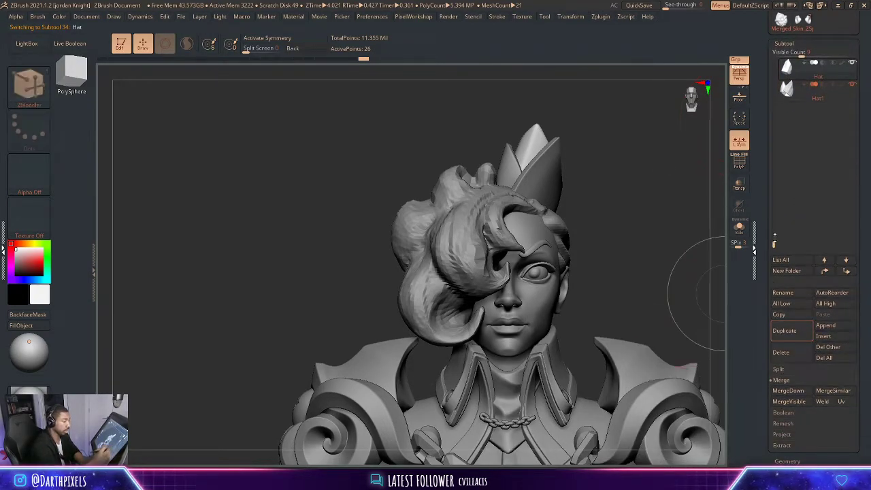
{"action": "left_click", "coordinate": [788, 390]}
{"action": "left_click", "coordinate": [708, 412]}
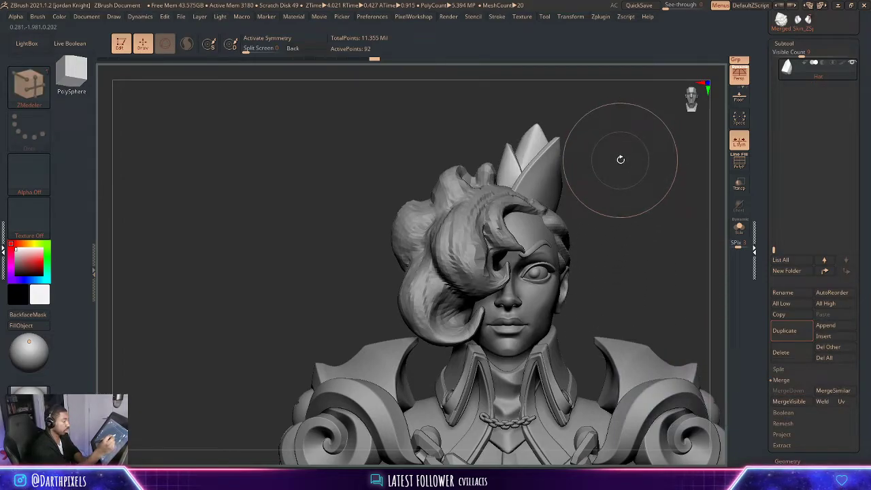
- Set the merged hat's dynamic subdivision crease level to 1 and check its polyframe
{"action": "key", "text": "space"}
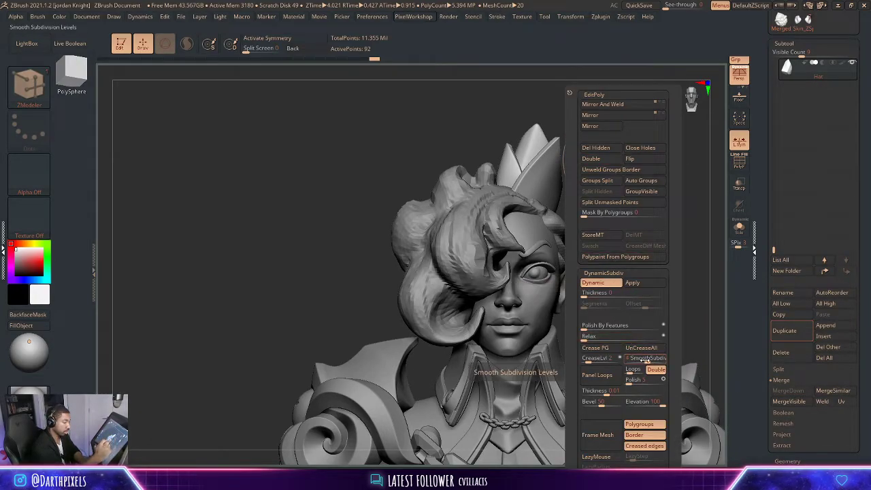
{"action": "left_click", "coordinate": [646, 359]}
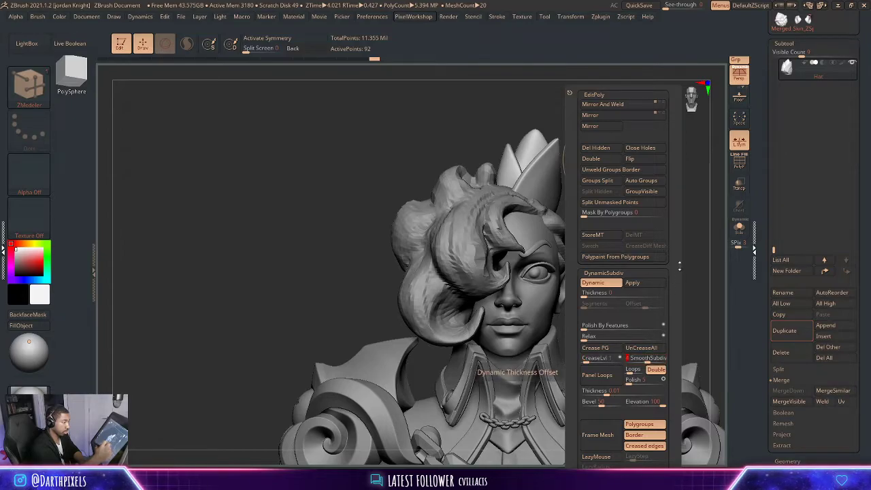
{"action": "mouse_move", "coordinate": [669, 222]}
{"action": "left_mouse_down", "text": "alt"}
{"action": "mouse_move", "coordinate": [595, 200]}
{"action": "mouse_move", "coordinate": [632, 200]}
{"action": "mouse_move", "coordinate": [610, 179]}
{"action": "mouse_move", "coordinate": [704, 189]}
{"action": "mouse_move", "coordinate": [674, 179]}
{"action": "mouse_move", "coordinate": [658, 212]}
{"action": "left_mouse_up", "text": "alt"}
{"action": "key", "text": "shift+f"}
{"action": "key", "text": "shift+f"}
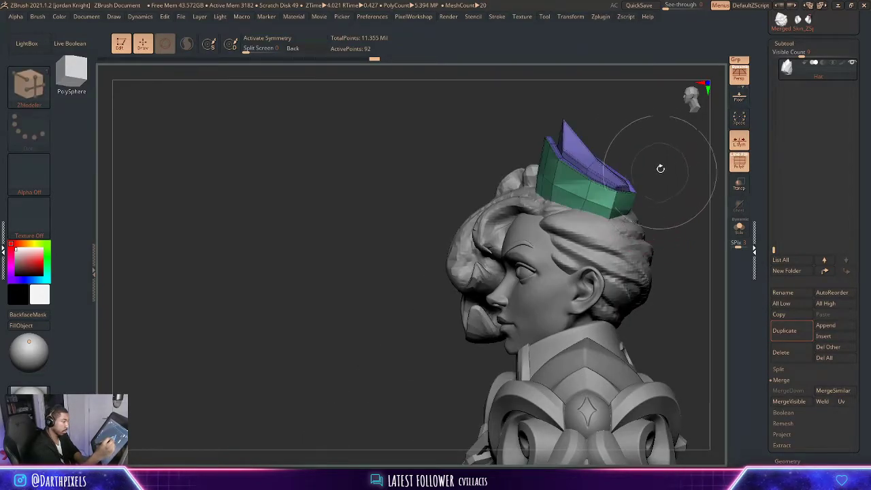
- Choose the Move Topological brush and adjust the merged hat's shape from the side and back
{"action": "left_click_drag", "start_coordinate": [660, 167], "coordinate": [651, 182]}
{"action": "key", "text": "b"}
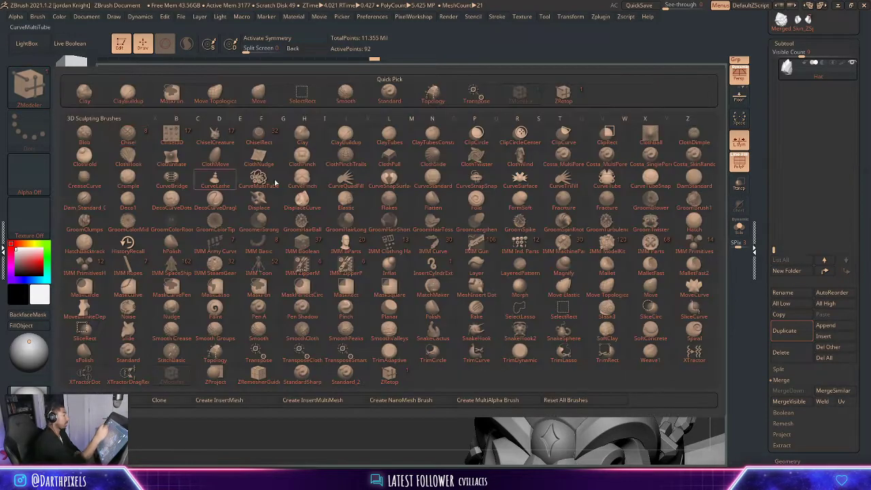
{"action": "left_click", "coordinate": [223, 102]}
{"action": "left_click_drag", "start_coordinate": [646, 142], "coordinate": [664, 138]}
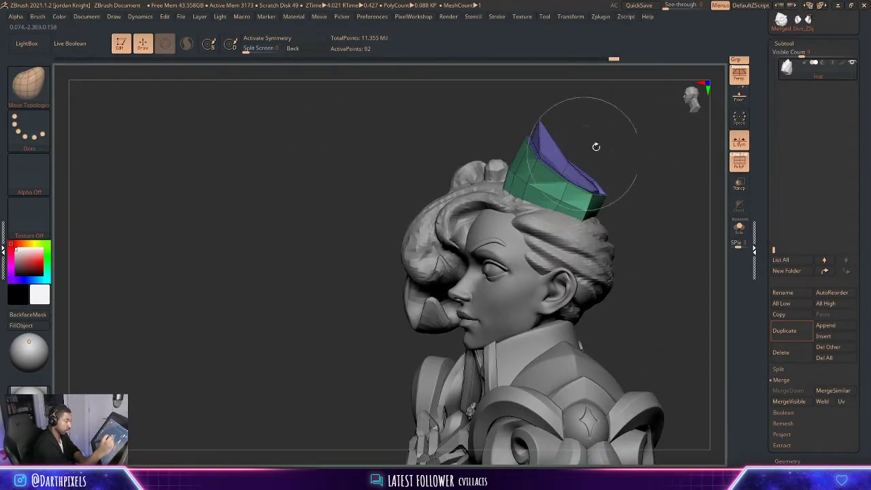
{"action": "left_click_drag", "start_coordinate": [596, 146], "coordinate": [596, 151]}
{"action": "mouse_move", "coordinate": [670, 138]}
{"action": "left_mouse_down"}
{"action": "mouse_move", "coordinate": [686, 143]}
{"action": "mouse_move", "coordinate": [602, 194]}
{"action": "left_mouse_up"}
{"action": "key", "text": "space"}
{"action": "key", "text": "space"}
{"action": "key", "text": "space"}
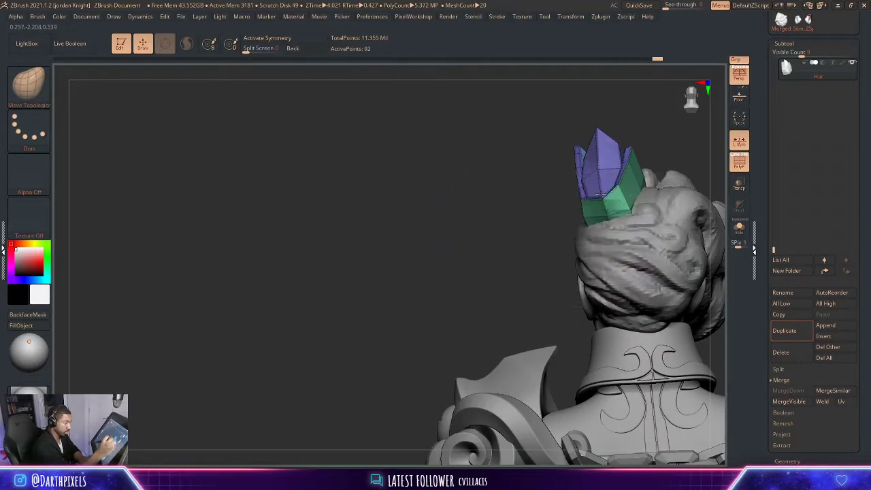
- Refine the hat's rear and side contours with the Move Topological brush, resizing the brush as needed
{"action": "left_click_drag", "start_coordinate": [517, 219], "coordinate": [622, 211]}
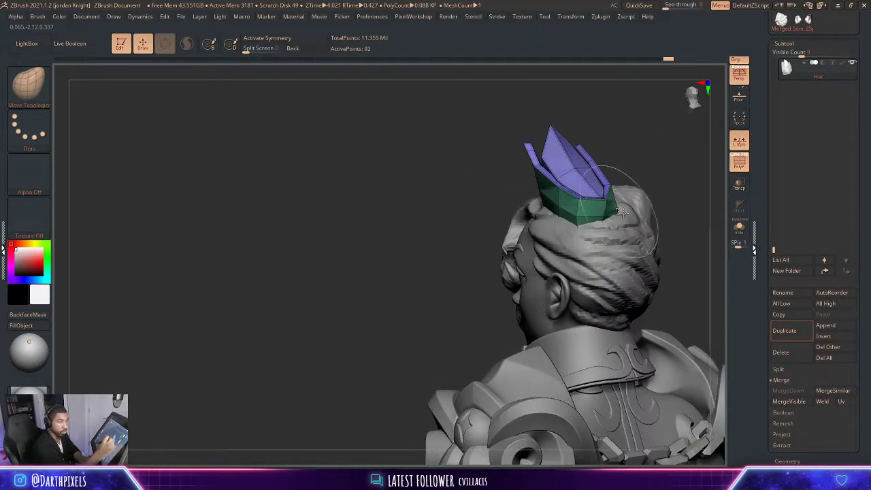
{"action": "left_click_drag", "start_coordinate": [638, 161], "coordinate": [666, 228]}
{"action": "key", "text": "space"}
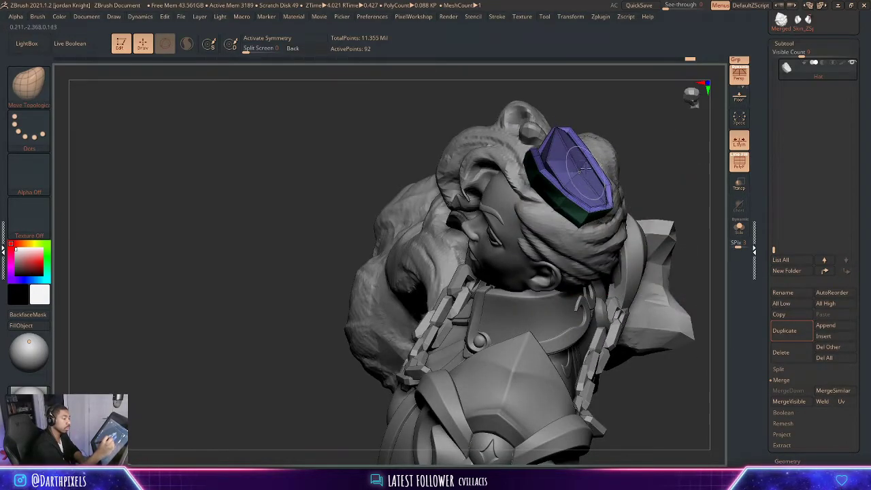
{"action": "left_click_drag", "start_coordinate": [632, 144], "coordinate": [636, 109]}
{"action": "key", "text": "space"}
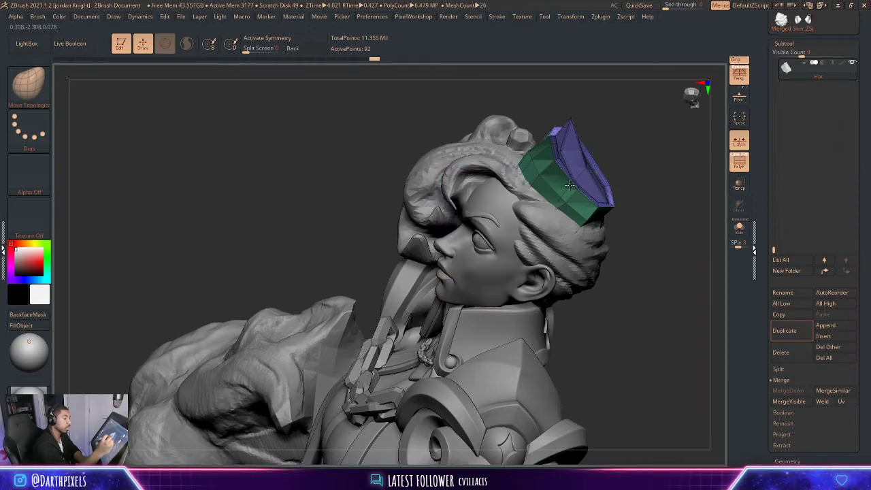
{"action": "left_click_drag", "start_coordinate": [648, 154], "coordinate": [578, 180]}
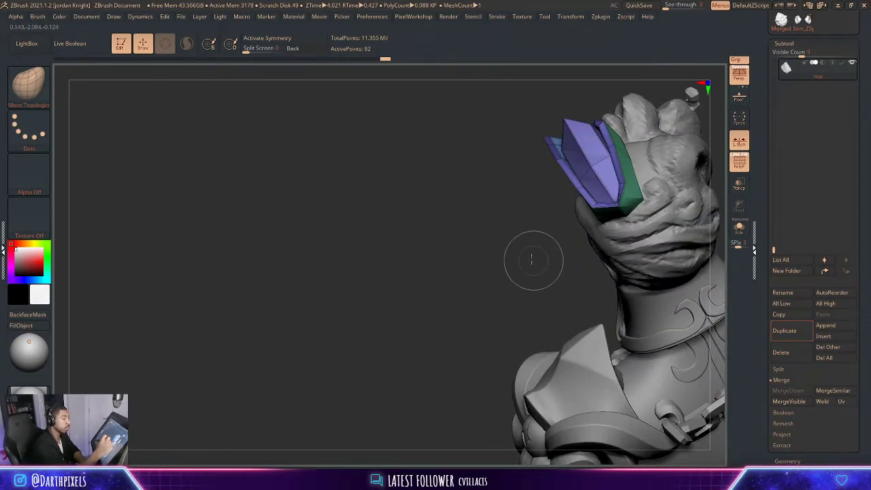
{"action": "mouse_move", "coordinate": [532, 259]}
{"action": "left_mouse_down"}
{"action": "mouse_move", "coordinate": [426, 239]}
{"action": "mouse_move", "coordinate": [608, 136]}
{"action": "mouse_move", "coordinate": [637, 165]}
{"action": "mouse_move", "coordinate": [632, 213]}
{"action": "left_mouse_up"}
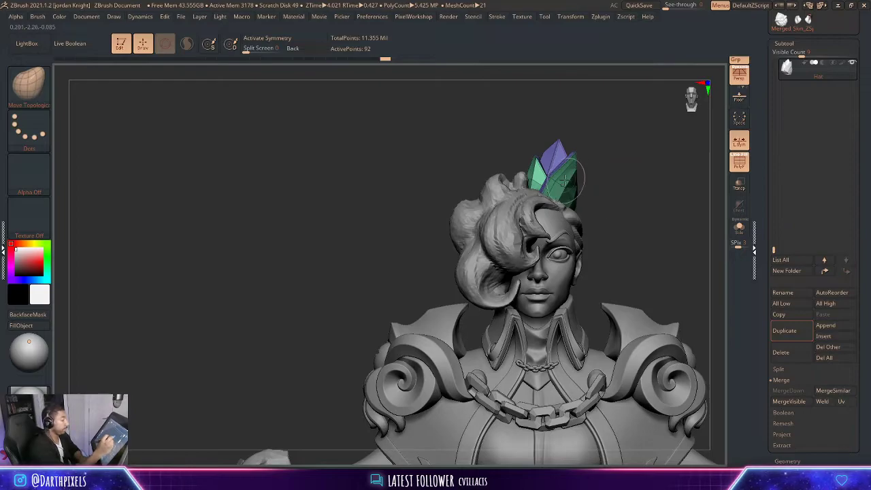
- Adjust the hat's smooth subdivision and crease levels while previewing it smoothed, and hide the polyframe
{"action": "left_click_drag", "start_coordinate": [575, 183], "coordinate": [614, 178], "text": "shift"}
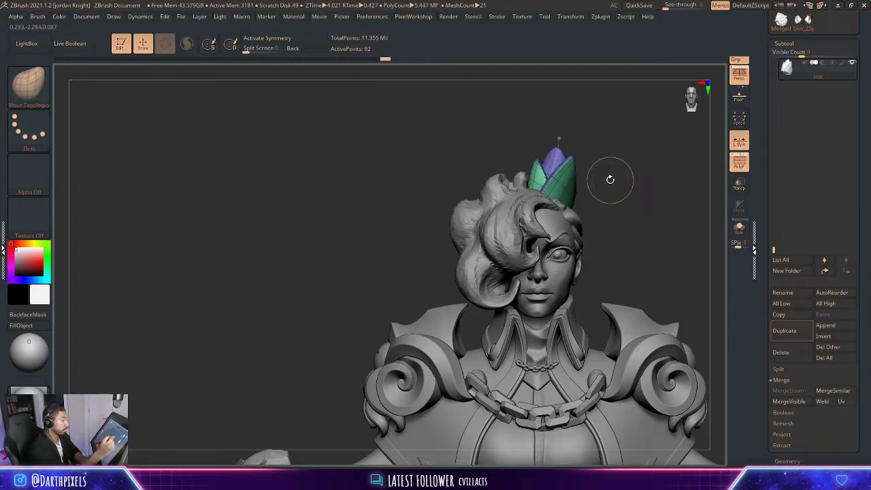
{"action": "key", "text": "space"}
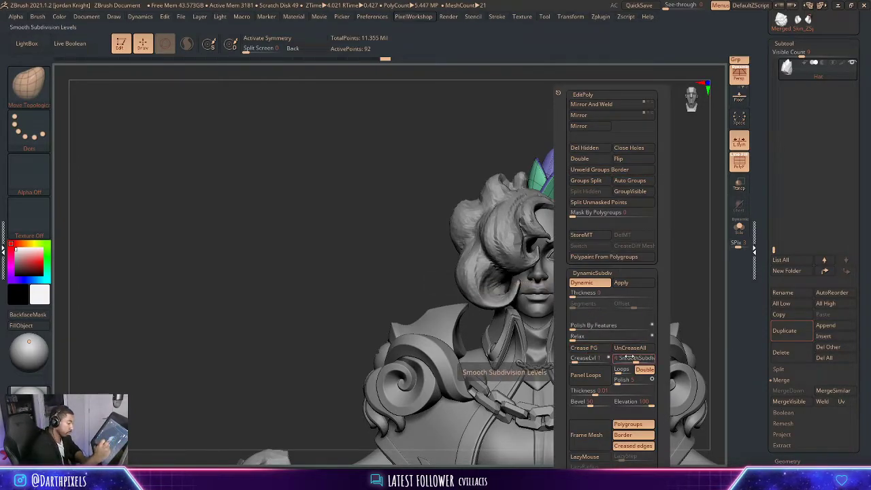
{"action": "left_click_drag", "start_coordinate": [635, 361], "coordinate": [634, 356]}
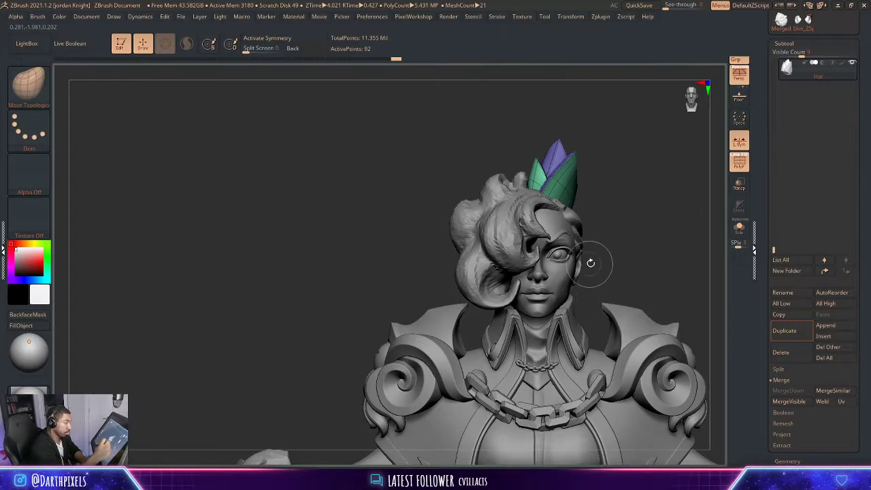
{"action": "key", "text": "space"}
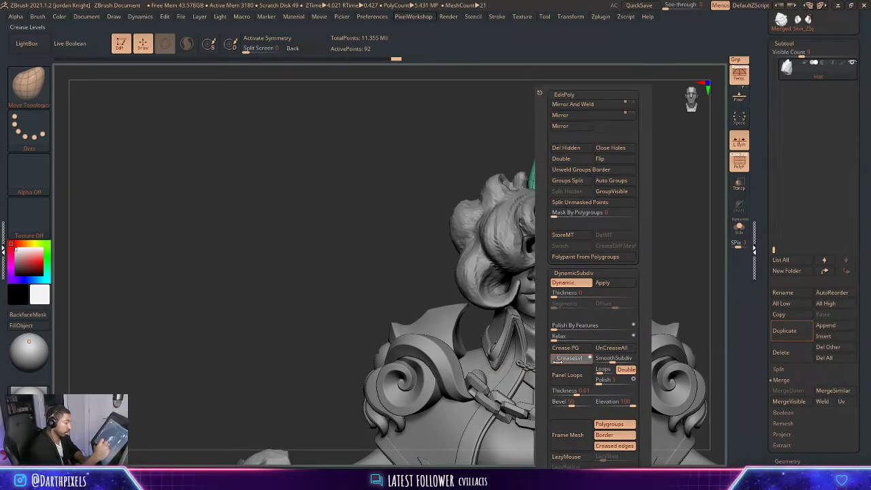
{"action": "left_click_drag", "start_coordinate": [670, 220], "coordinate": [662, 278], "text": "alt"}
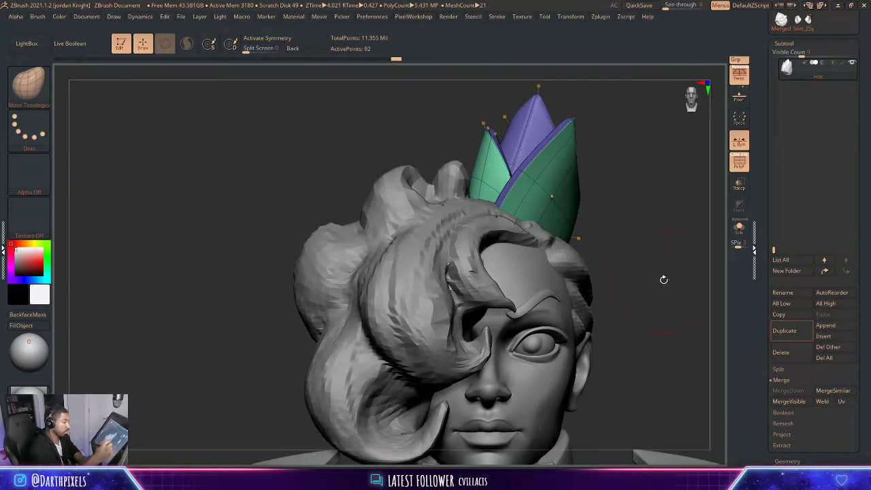
{"action": "key", "text": "shift+f"}
{"action": "left_click_drag", "start_coordinate": [650, 217], "coordinate": [641, 210], "text": "alt"}
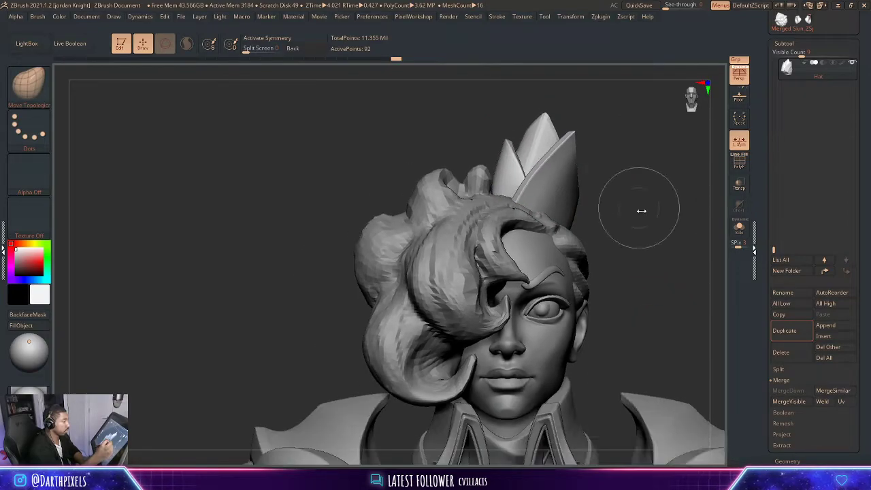
- Readjust the hat's dynamic subdivision settings to soften its tips and judge the silhouette against the full bust
{"action": "key", "text": "space"}
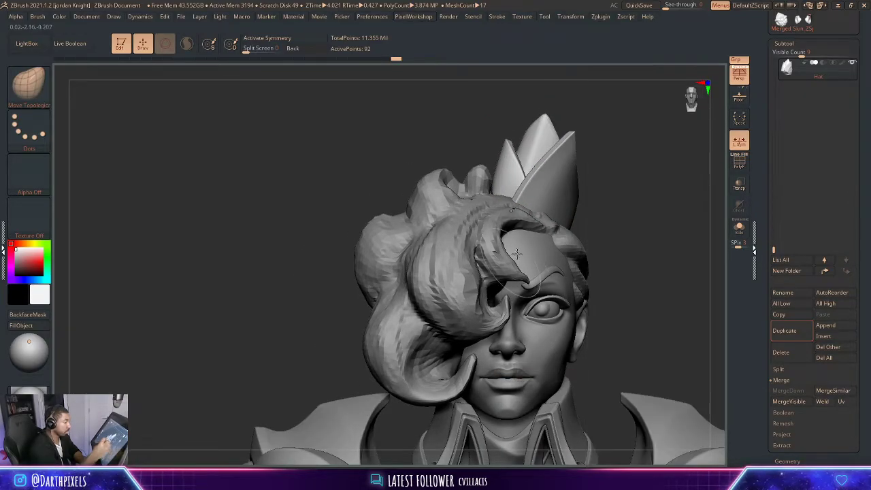
{"action": "left_click_drag", "start_coordinate": [625, 222], "coordinate": [633, 202], "text": "alt"}
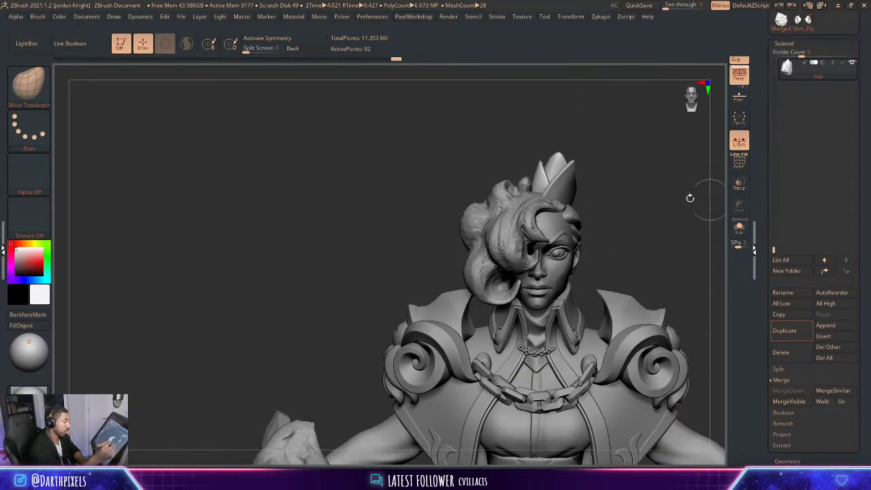
{"action": "right_click", "coordinate": [606, 155]}
{"action": "right_click_drag", "start_coordinate": [606, 155], "coordinate": [604, 224], "text": "alt"}
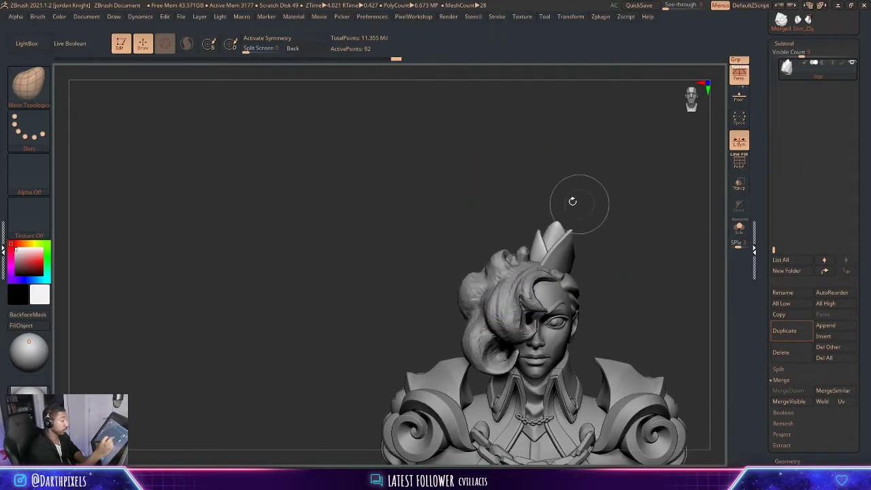
{"action": "right_click", "coordinate": [559, 202]}
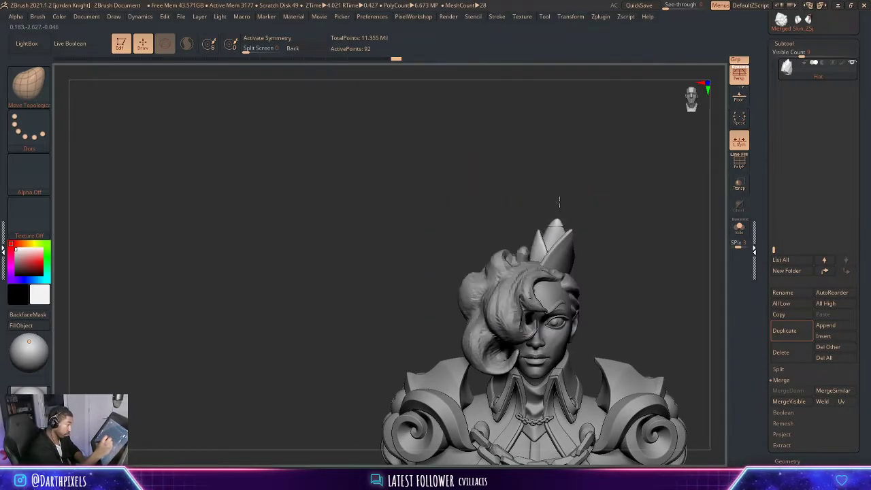
- Turn off the smoothed preview and insert an edge loop in the pointed inner hat section with ZModeler's Insert action
{"action": "key", "text": "shift+d"}
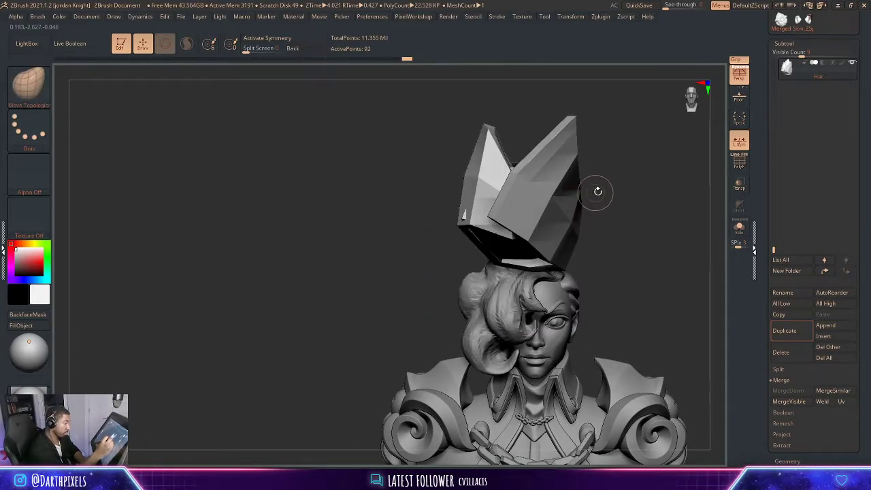
{"action": "mouse_move", "coordinate": [633, 190]}
{"action": "left_mouse_down"}
{"action": "mouse_move", "coordinate": [612, 202]}
{"action": "mouse_move", "coordinate": [624, 197]}
{"action": "left_mouse_up"}
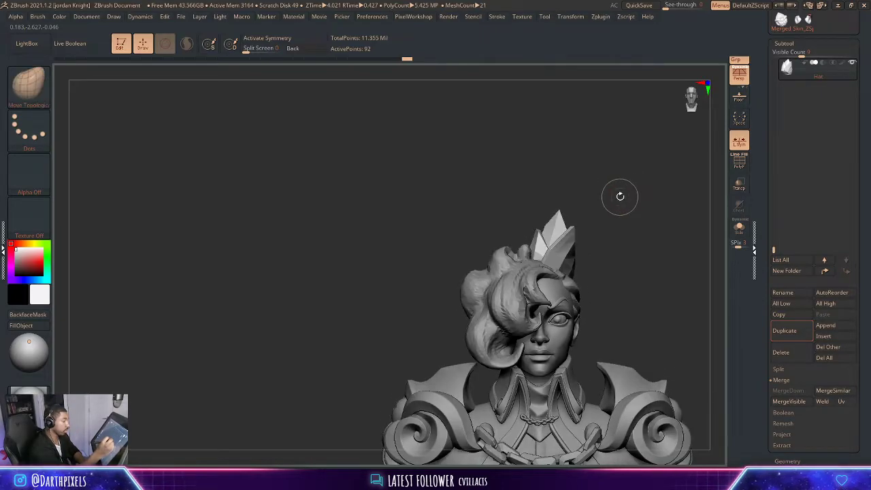
{"action": "key", "text": "shift+f"}
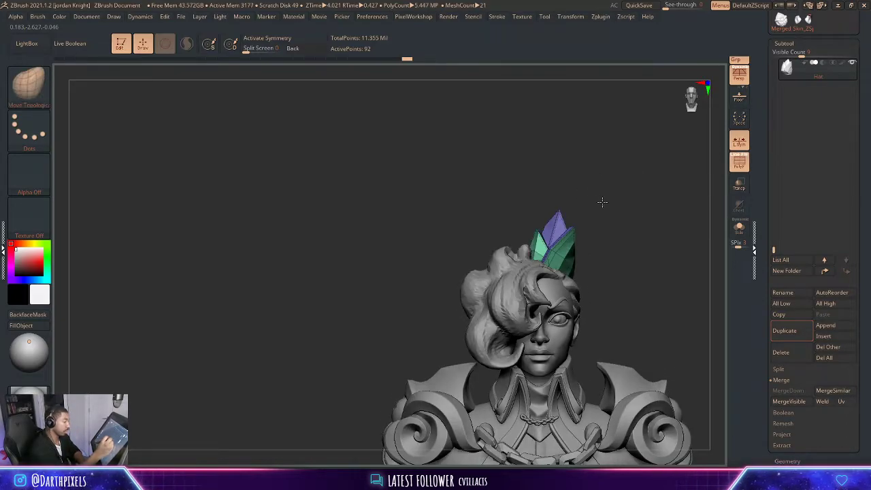
{"action": "left_click_drag", "start_coordinate": [602, 201], "coordinate": [637, 233]}
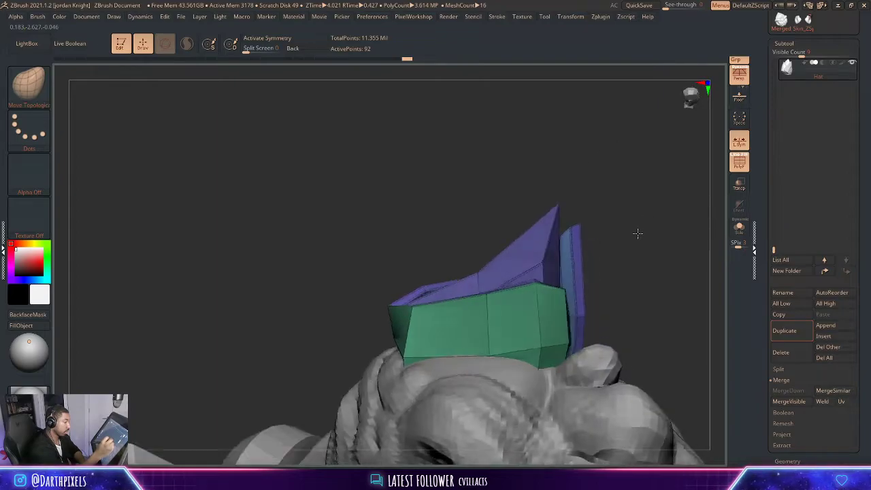
{"action": "key", "text": "b"}
{"action": "left_click", "coordinate": [520, 95]}
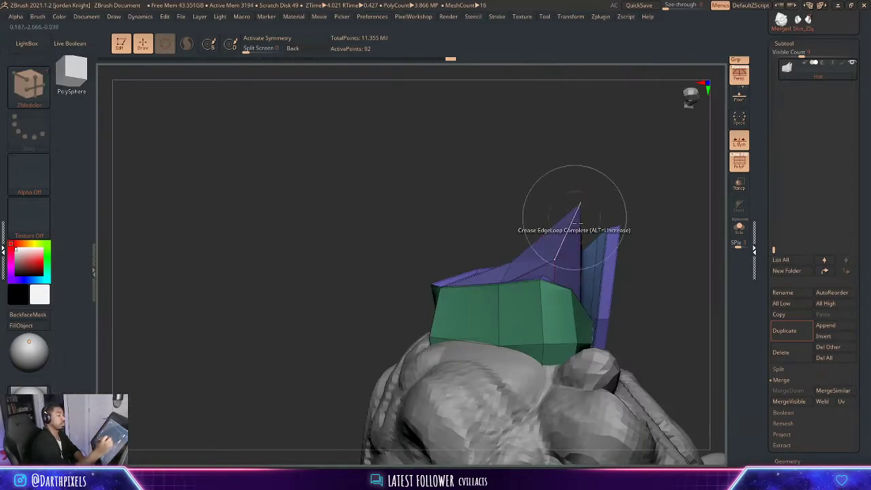
{"action": "key", "text": "space"}
{"action": "left_click", "coordinate": [549, 205]}
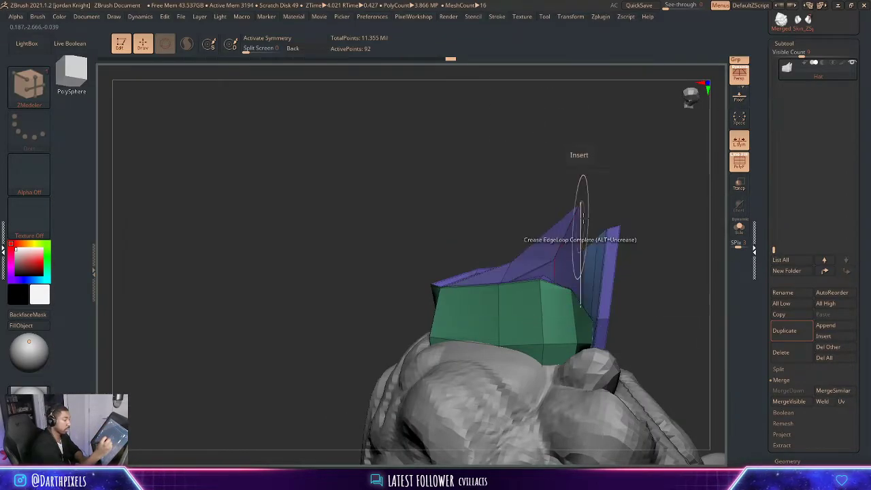
{"action": "left_click", "coordinate": [580, 227]}
- Preview the hat smoothed with the inserted edge loop and return to the unsmoothed polyframe view
{"action": "key", "text": "d"}
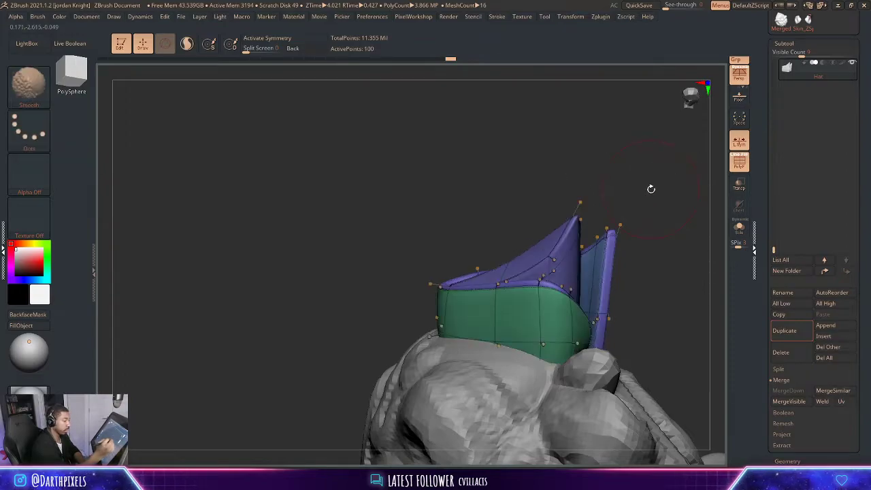
{"action": "key", "text": "shift+f"}
{"action": "left_click_drag", "start_coordinate": [646, 194], "coordinate": [635, 211], "text": "alt"}
{"action": "key", "text": "shift+d"}
{"action": "left_click_drag", "start_coordinate": [618, 174], "coordinate": [593, 191]}
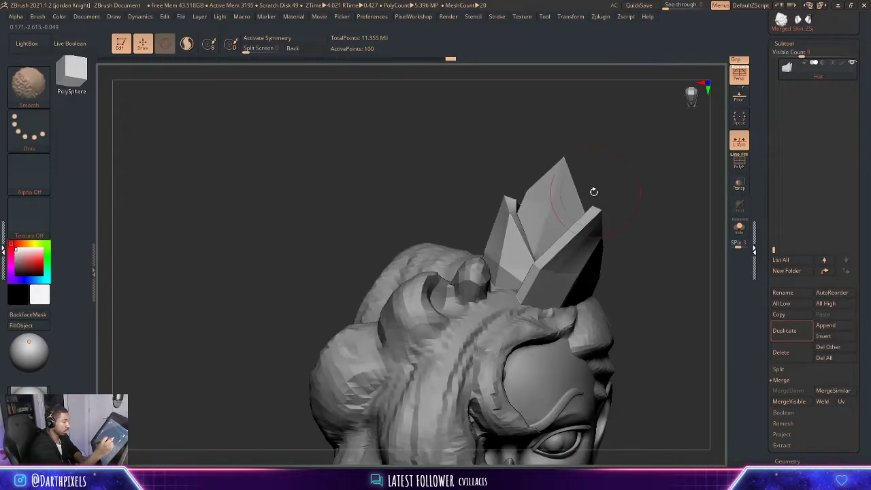
{"action": "key", "text": "shift+f"}
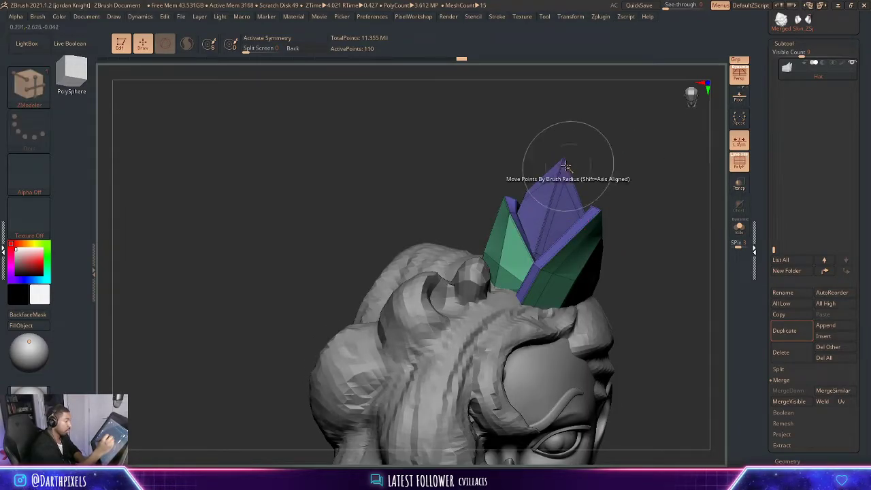
- Preview the hat with dynamic subdivision on and the polyframe hidden, checking its shape from the back
{"action": "key", "text": "d"}
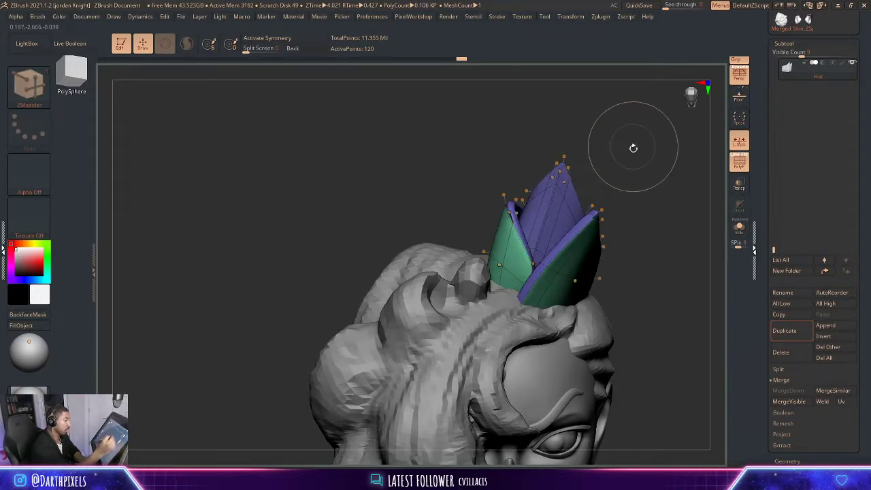
{"action": "key", "text": "shift+f"}
{"action": "mouse_move", "coordinate": [587, 148]}
{"action": "left_mouse_down", "text": "alt"}
{"action": "mouse_move", "coordinate": [618, 174]}
{"action": "mouse_move", "coordinate": [627, 200]}
{"action": "mouse_move", "coordinate": [612, 181]}
{"action": "mouse_move", "coordinate": [627, 194]}
{"action": "mouse_move", "coordinate": [638, 236]}
{"action": "mouse_move", "coordinate": [565, 160]}
{"action": "left_mouse_up", "text": "alt"}
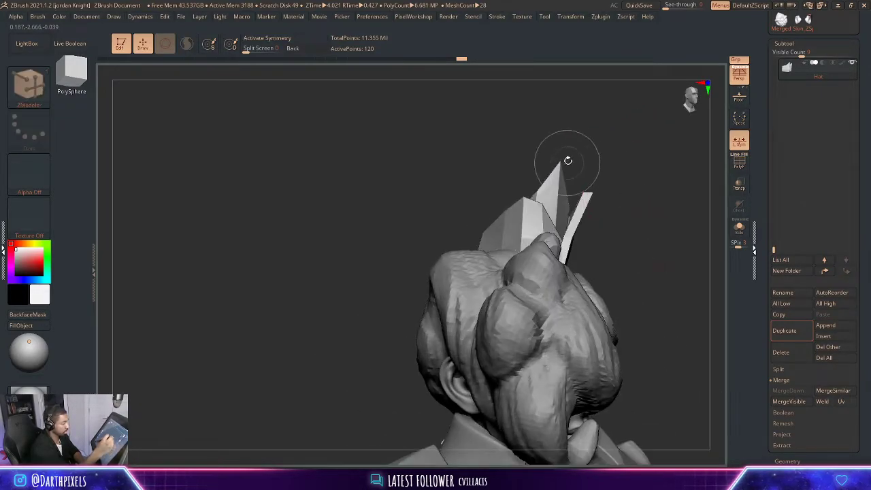
- Switch to the Move brush and adjust the tip of the hat's pointed inner section
{"action": "key", "text": "space"}
{"action": "key", "text": "b"}
{"action": "key", "text": "m"}
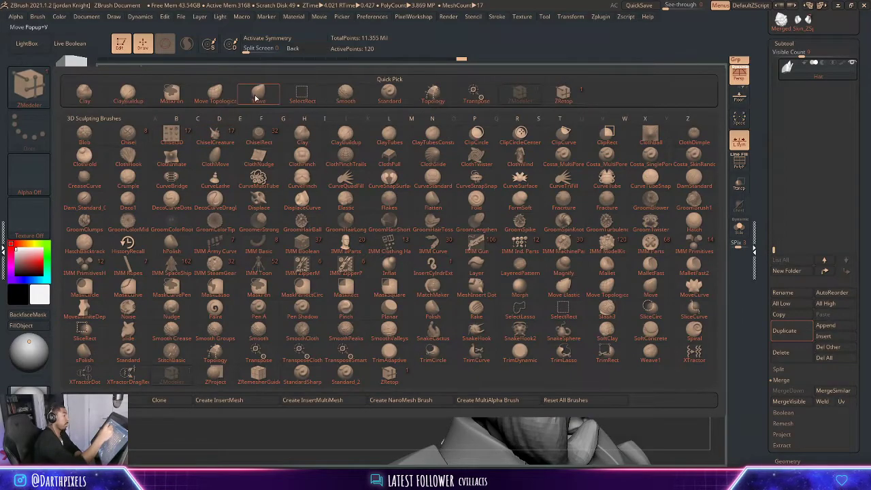
{"action": "key", "text": "v"}
{"action": "left_click_drag", "start_coordinate": [557, 165], "coordinate": [593, 171]}
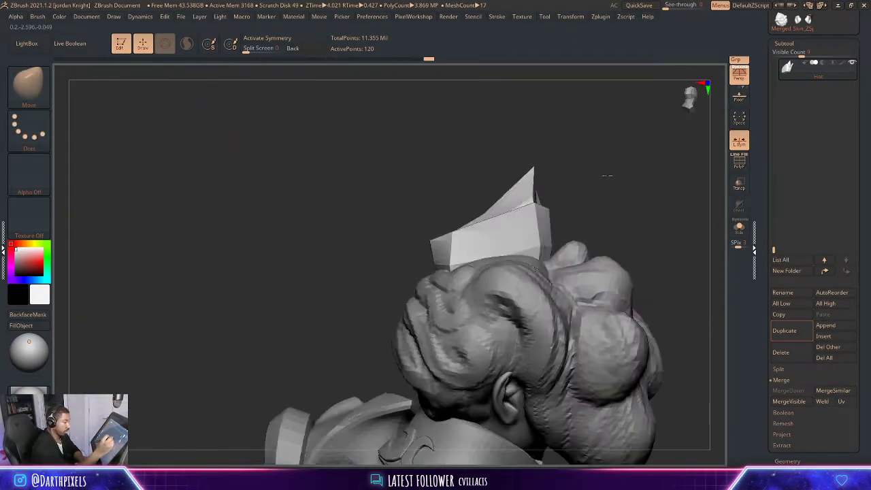
{"action": "key", "text": "space"}
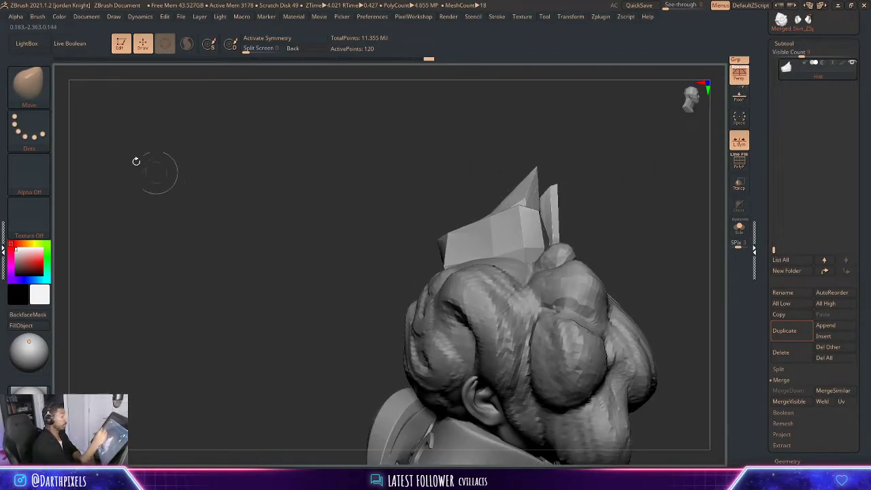
- Return to the ZModeler brush, show the polyframe and set the edge action to Slide
{"action": "left_click", "coordinate": [28, 87]}
{"action": "left_click", "coordinate": [525, 98]}
{"action": "mouse_move", "coordinate": [610, 148]}
{"action": "left_mouse_down", "text": "alt"}
{"action": "mouse_move", "coordinate": [619, 200]}
{"action": "mouse_move", "coordinate": [593, 174]}
{"action": "mouse_move", "coordinate": [582, 179]}
{"action": "left_mouse_up", "text": "alt"}
{"action": "key", "text": "shift+f"}
{"action": "key", "text": "space"}
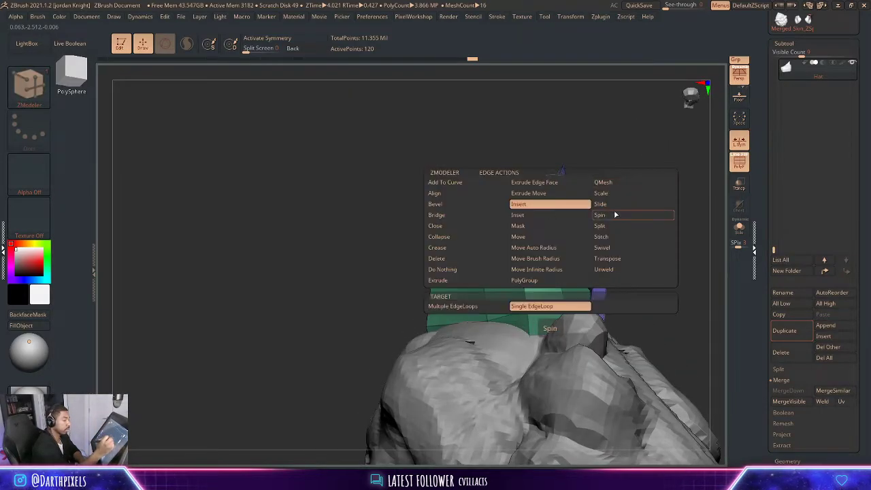
{"action": "left_click", "coordinate": [610, 206]}
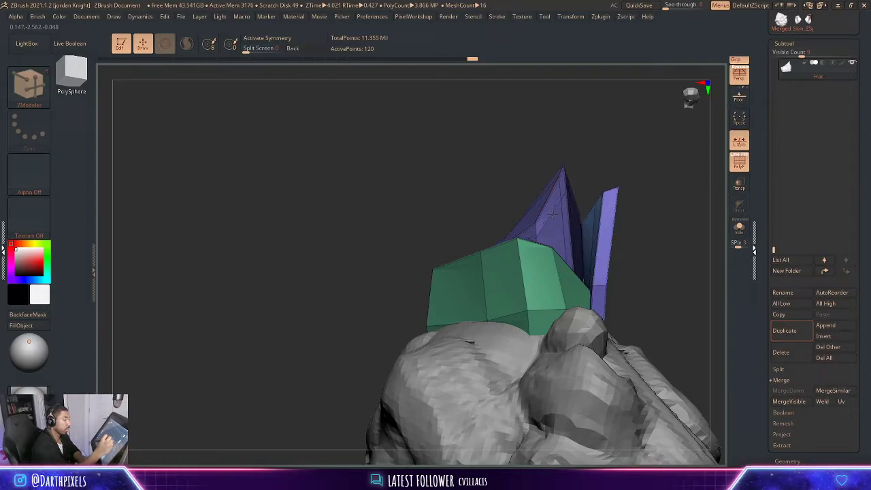
- Preview the smoothed hat without polyframe and judge its shape against the bust from the front
{"action": "left_click_drag", "start_coordinate": [653, 178], "coordinate": [592, 161], "text": "alt"}
{"action": "key", "text": "shift+f"}
{"action": "key", "text": "d"}
{"action": "left_click_drag", "start_coordinate": [627, 185], "coordinate": [611, 138]}
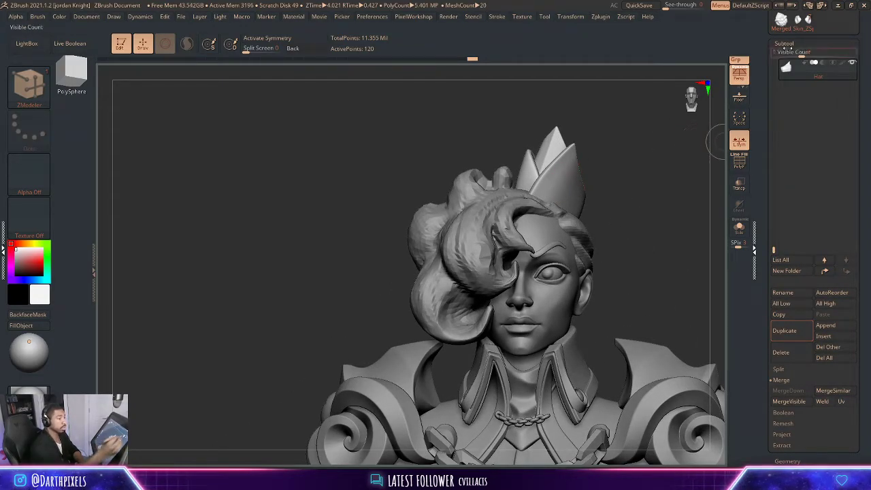
- Apply the hat's dynamic subdivision to the mesh and open its Geometry settings
{"action": "key", "text": "space"}
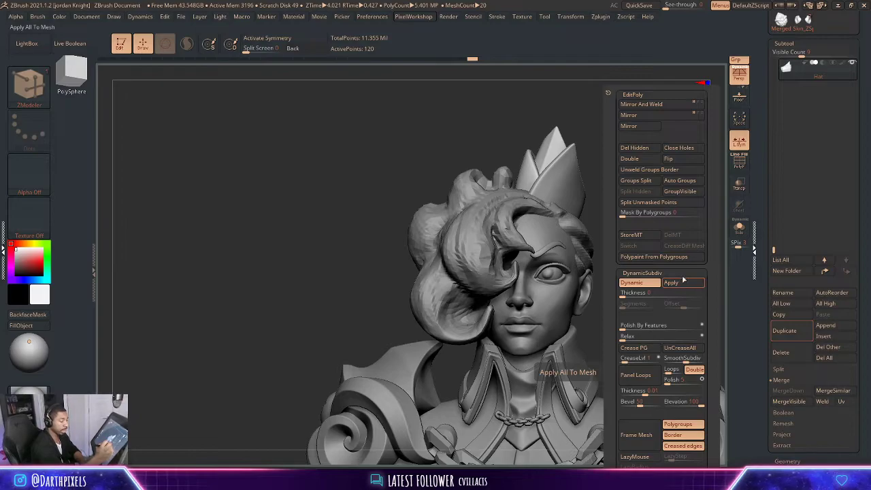
{"action": "left_click", "coordinate": [683, 281]}
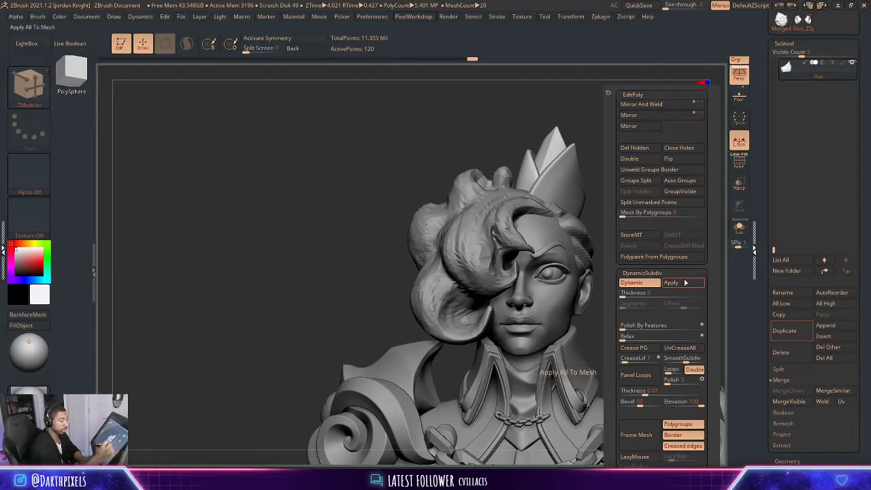
{"action": "left_click", "coordinate": [792, 43]}
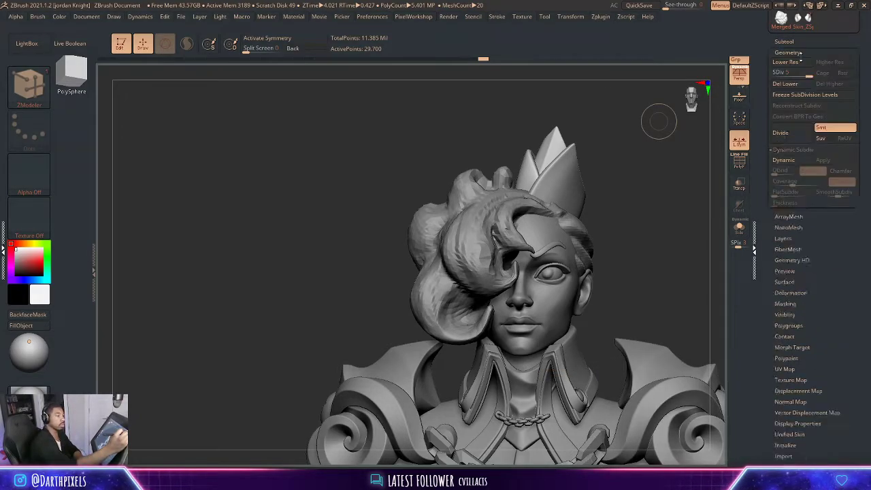
{"action": "left_click", "coordinate": [548, 206], "text": "alt"}
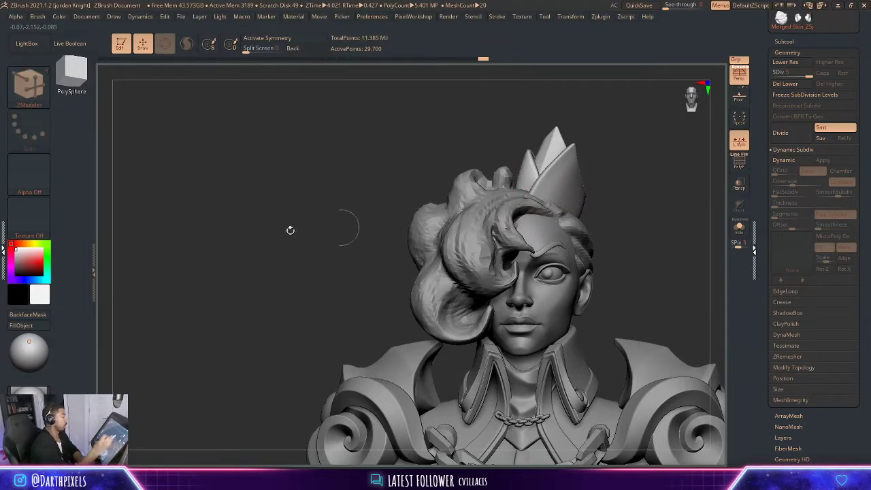
- Choose the DamStandard brush and frame the front of the hat for detailing
{"action": "key", "text": "b"}
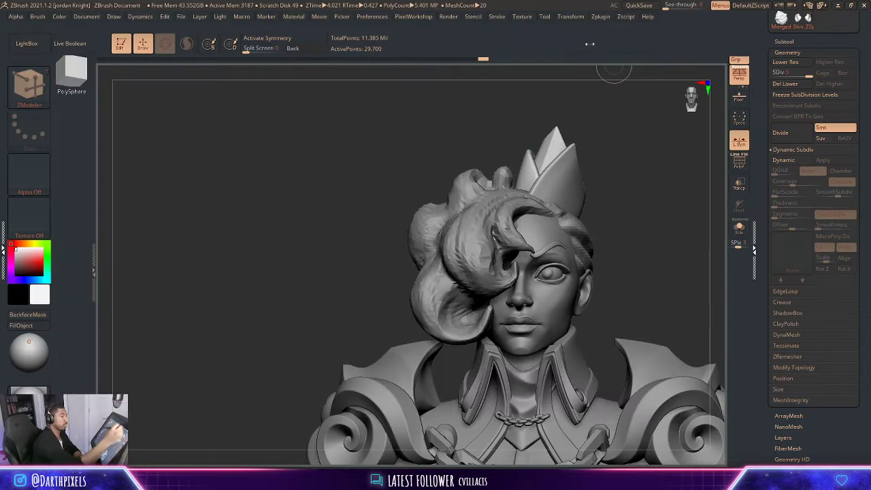
{"action": "key", "text": "b"}
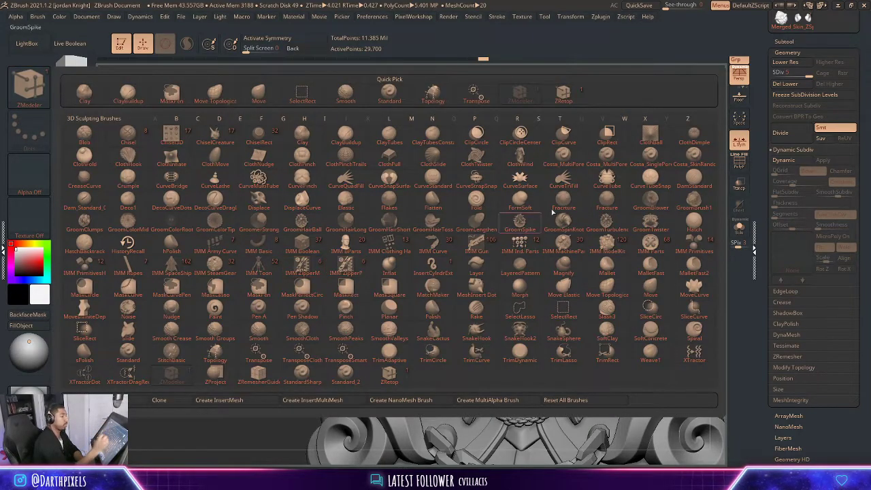
{"action": "left_click", "coordinate": [692, 179]}
{"action": "left_click_drag", "start_coordinate": [597, 159], "coordinate": [575, 228], "text": "alt"}
{"action": "key", "text": "ctrl+shift"}
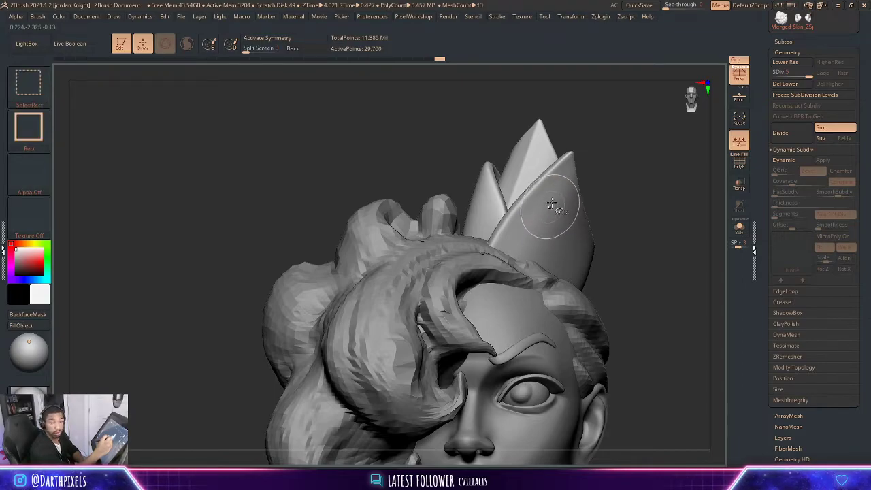
{"action": "left_click", "coordinate": [551, 190], "text": "ctrl+shift"}
{"action": "key", "text": "ctrl+z"}
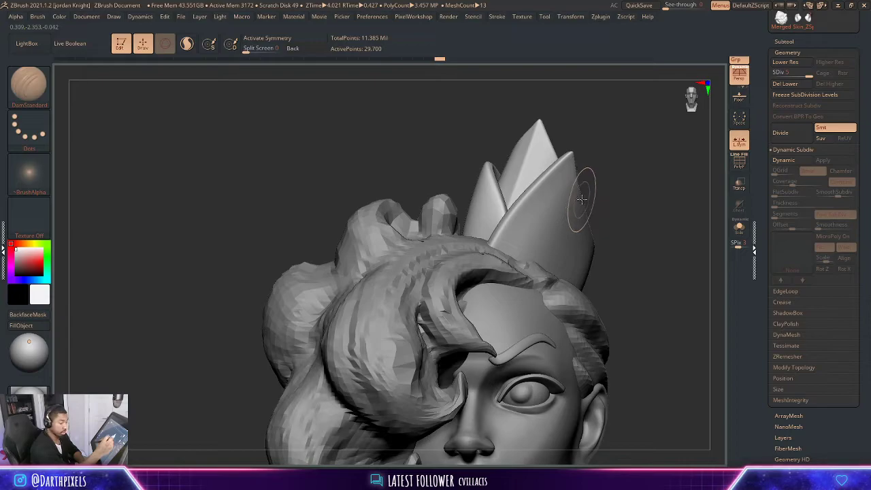
- Isolate the hat and adjust the DamStandard brush for a test stroke along the front flap's rim
{"action": "key", "text": "space"}
{"action": "left_click", "coordinate": [611, 182]}
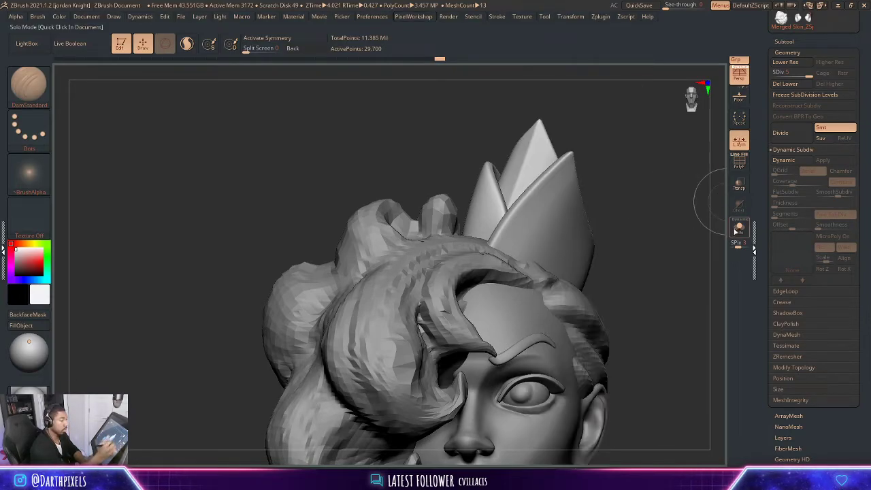
{"action": "left_click", "coordinate": [739, 228]}
{"action": "key", "text": "shift+f"}
{"action": "left_click_drag", "start_coordinate": [602, 166], "coordinate": [602, 208], "text": "alt"}
{"action": "key", "text": "shift+f"}
{"action": "key", "text": "space"}
{"action": "left_click_drag", "start_coordinate": [565, 169], "coordinate": [558, 168]}
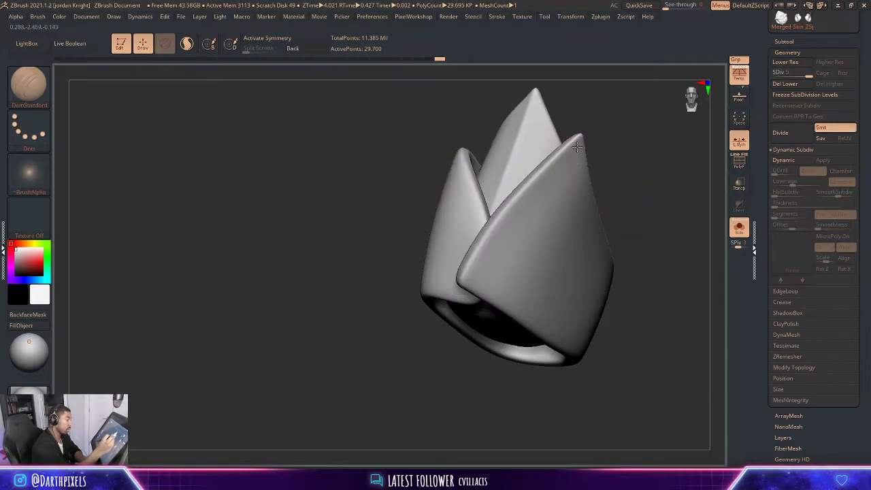
- Open the Lazy Mouse settings for the DamStandard brush's stroke
{"action": "left_click", "coordinate": [600, 16]}
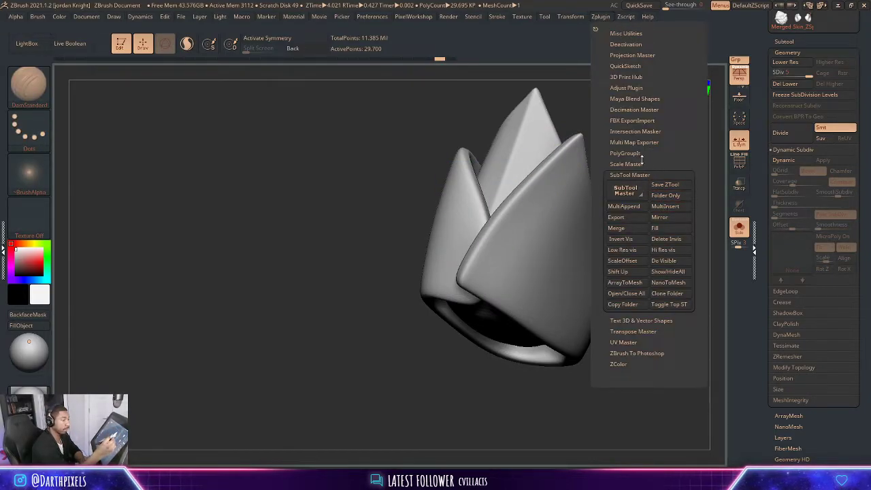
{"action": "left_click", "coordinate": [506, 19]}
{"action": "left_click", "coordinate": [501, 18]}
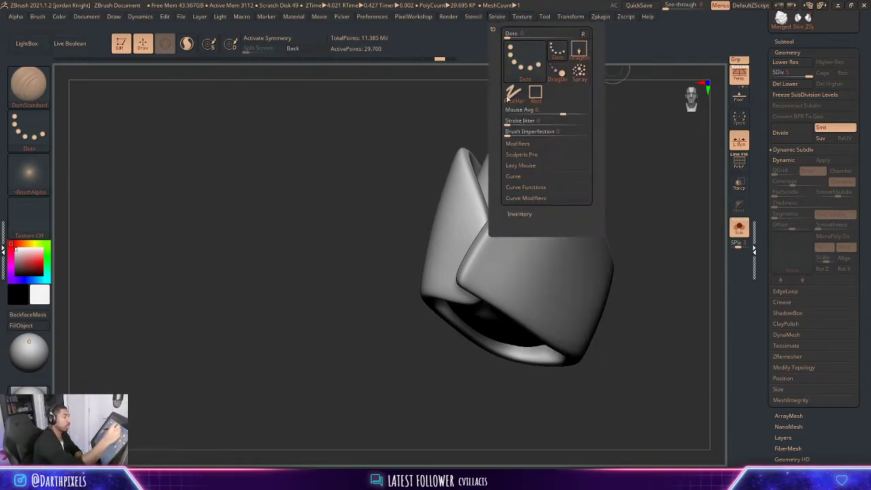
{"action": "left_click", "coordinate": [515, 166]}
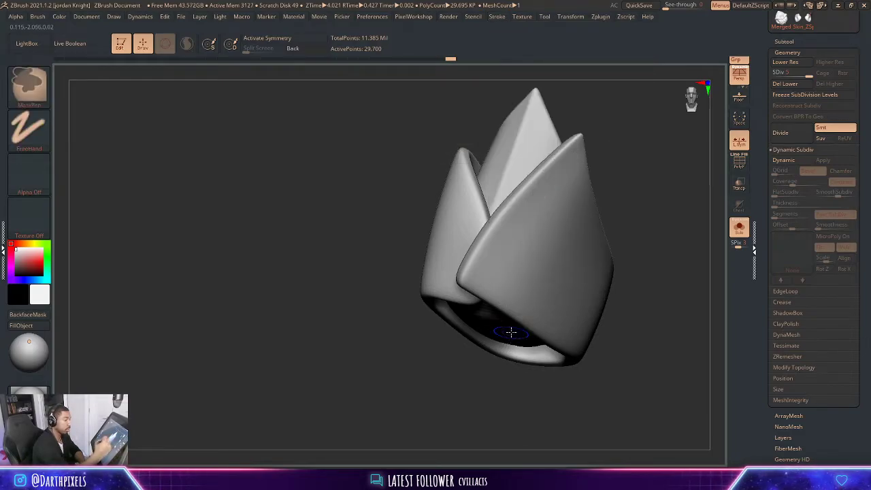
- Adjust the DamStandard brush settings and carve a groove just inside the front flap's slanted rim
{"action": "left_click_drag", "start_coordinate": [548, 182], "coordinate": [573, 155], "text": "shift"}
{"action": "key", "text": "space"}
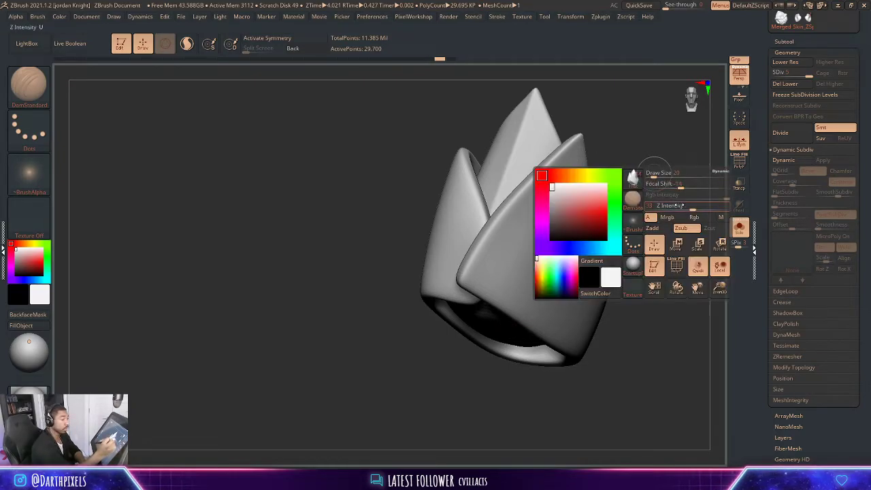
{"action": "key", "text": "space"}
{"action": "left_click_drag", "start_coordinate": [646, 155], "coordinate": [568, 152]}
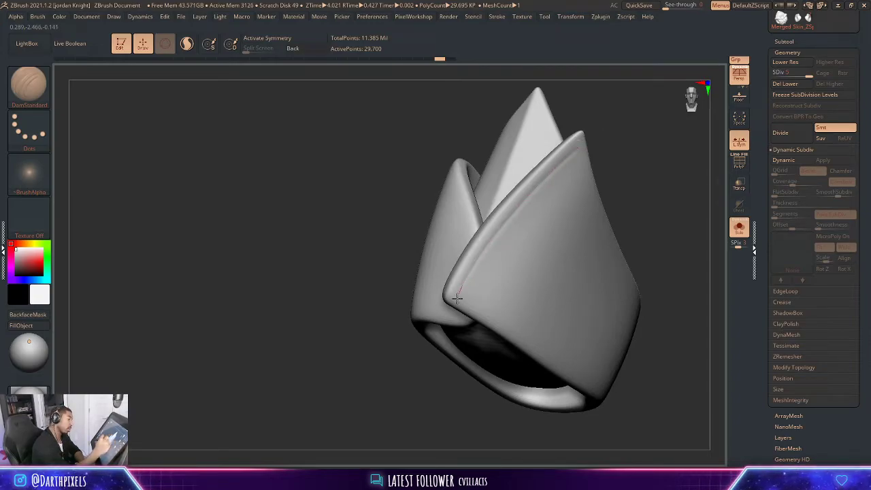
- Show the whole bust again and redo the groove along the hat's front rim, undoing one stroke
{"action": "mouse_move", "coordinate": [634, 170]}
{"action": "left_mouse_down", "text": "alt"}
{"action": "mouse_move", "coordinate": [602, 159]}
{"action": "mouse_move", "coordinate": [632, 158]}
{"action": "left_mouse_up", "text": "alt"}
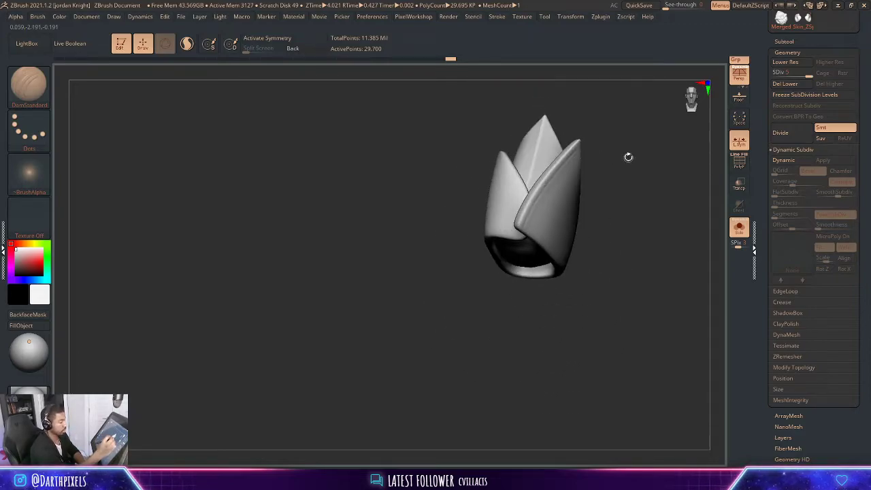
{"action": "left_click", "coordinate": [739, 229]}
{"action": "left_click_drag", "start_coordinate": [653, 205], "coordinate": [705, 297], "text": "alt"}
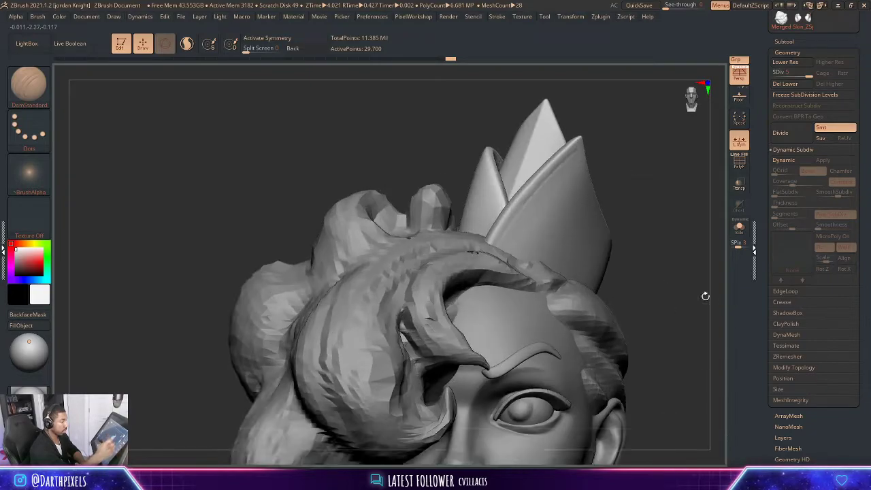
{"action": "key", "text": "space"}
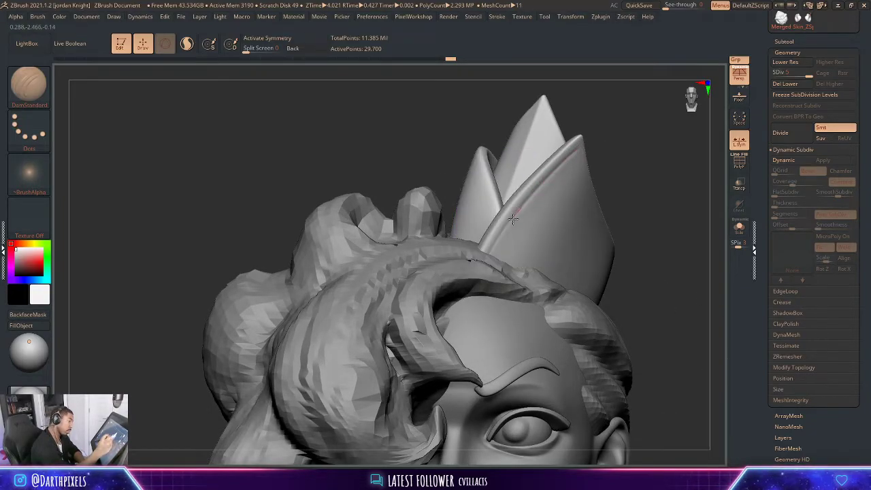
{"action": "left_click_drag", "start_coordinate": [492, 253], "coordinate": [567, 162]}
{"action": "key", "text": "ctrl+z"}
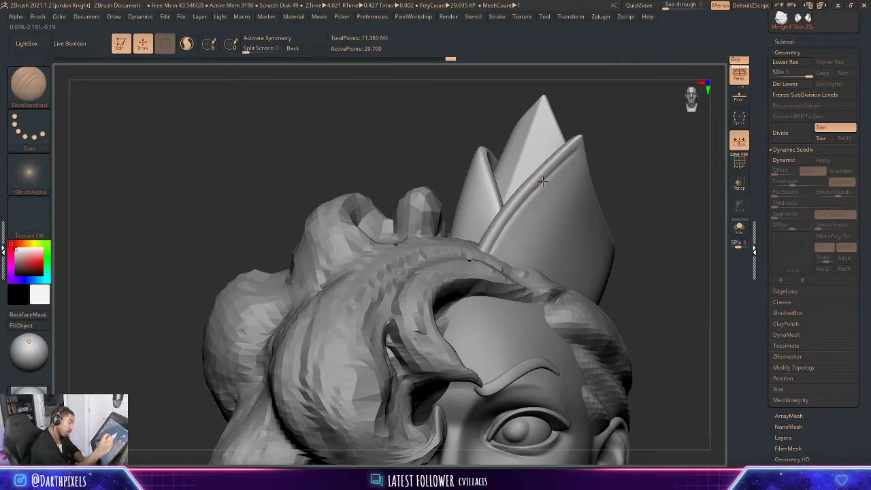
{"action": "mouse_move", "coordinate": [585, 148]}
{"action": "left_mouse_down"}
{"action": "mouse_move", "coordinate": [612, 174]}
{"action": "mouse_move", "coordinate": [624, 204]}
{"action": "mouse_move", "coordinate": [585, 217]}
{"action": "mouse_move", "coordinate": [629, 179]}
{"action": "mouse_move", "coordinate": [647, 138]}
{"action": "mouse_move", "coordinate": [608, 175]}
{"action": "mouse_move", "coordinate": [610, 209]}
{"action": "mouse_move", "coordinate": [583, 174]}
{"action": "mouse_move", "coordinate": [647, 159]}
{"action": "left_mouse_up"}
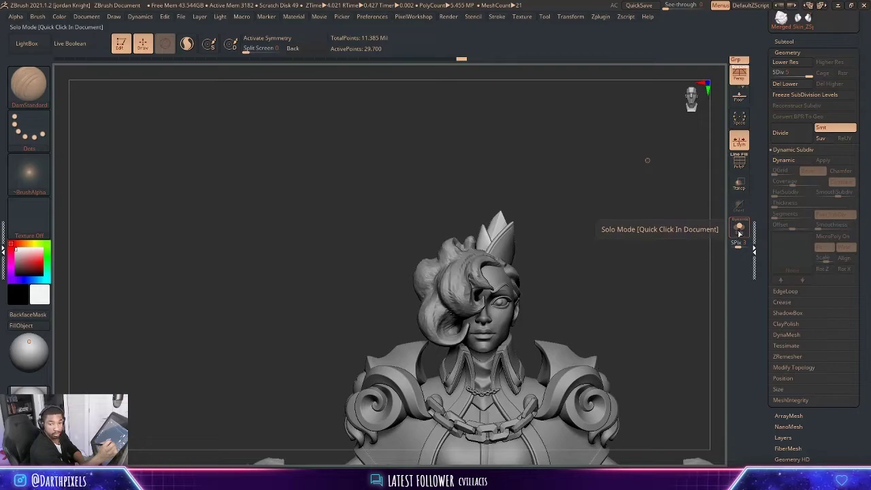
- Isolate the hat and carve a DamStandard groove along the outer flap's long upper edge from its pointed end
{"action": "left_click", "coordinate": [740, 234]}
{"action": "left_click_drag", "start_coordinate": [592, 208], "coordinate": [604, 183]}
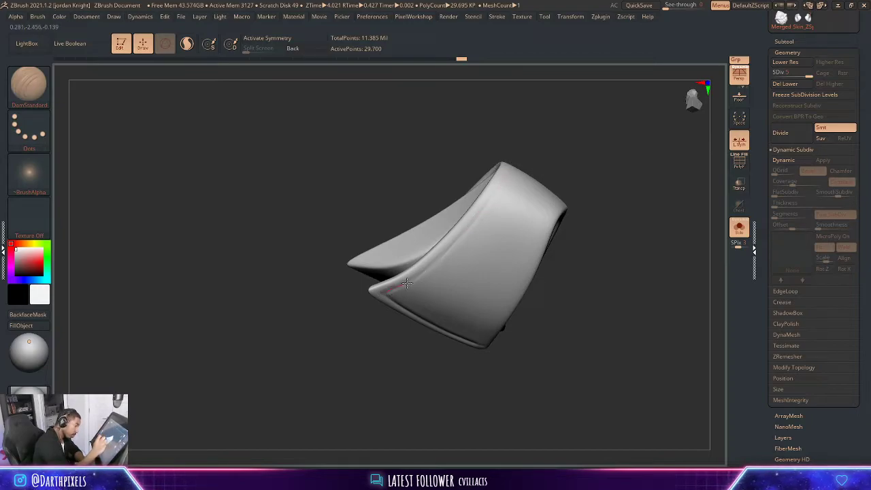
{"action": "left_click_drag", "start_coordinate": [423, 272], "coordinate": [431, 267]}
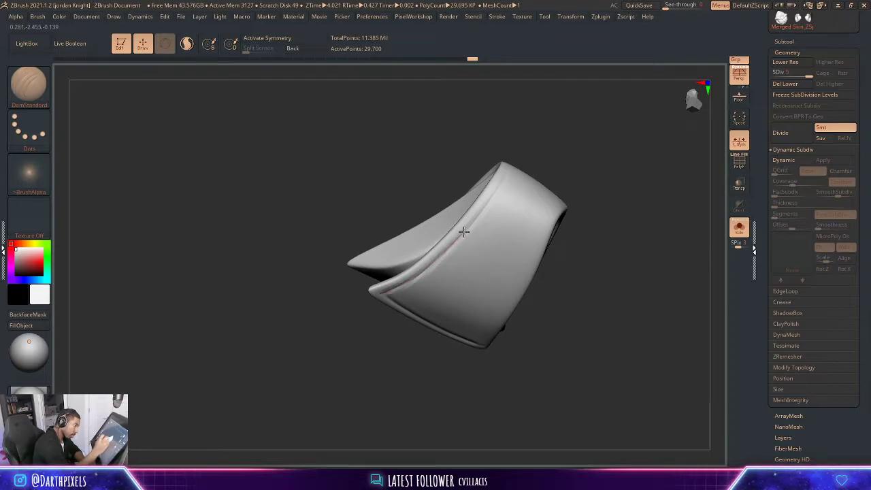
{"action": "left_click_drag", "start_coordinate": [464, 232], "coordinate": [481, 212]}
{"action": "left_click_drag", "start_coordinate": [510, 169], "coordinate": [512, 167]}
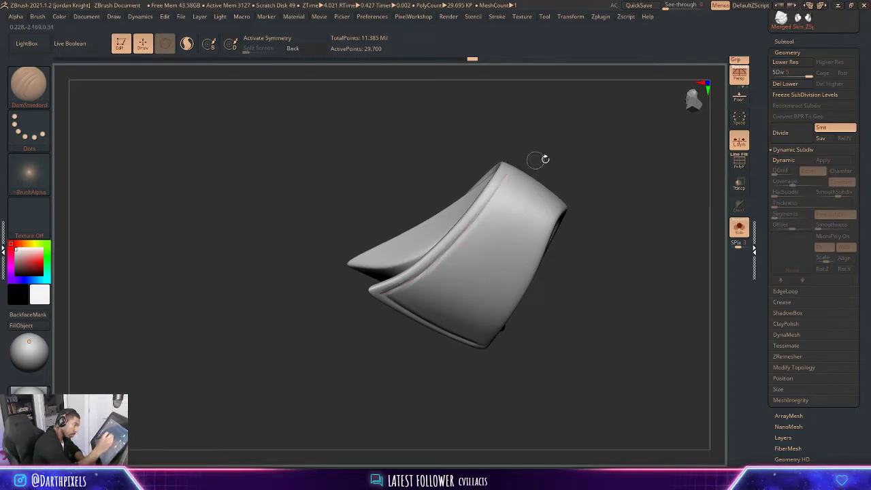
- Continue the carved groove along the hat's rim on the opposite side and inspect the opening
{"action": "mouse_move", "coordinate": [573, 163]}
{"action": "left_mouse_down"}
{"action": "mouse_move", "coordinate": [560, 227]}
{"action": "mouse_move", "coordinate": [536, 279]}
{"action": "mouse_move", "coordinate": [526, 254]}
{"action": "mouse_move", "coordinate": [547, 270]}
{"action": "left_mouse_up"}
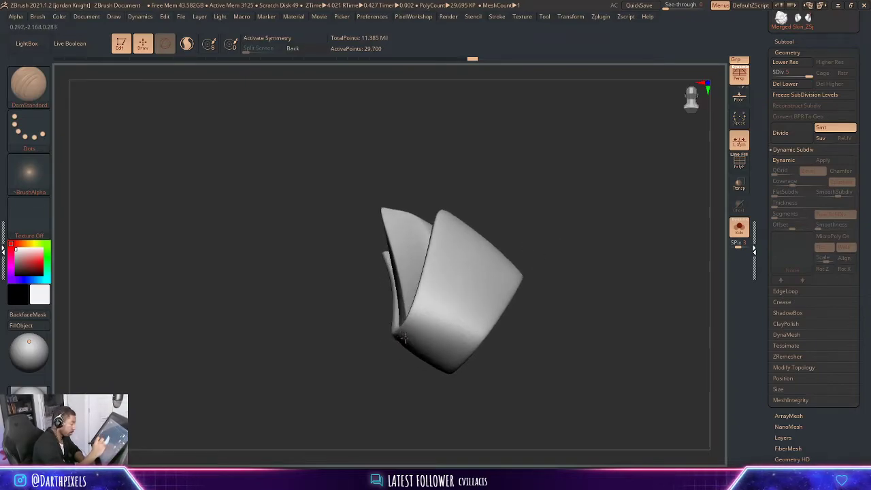
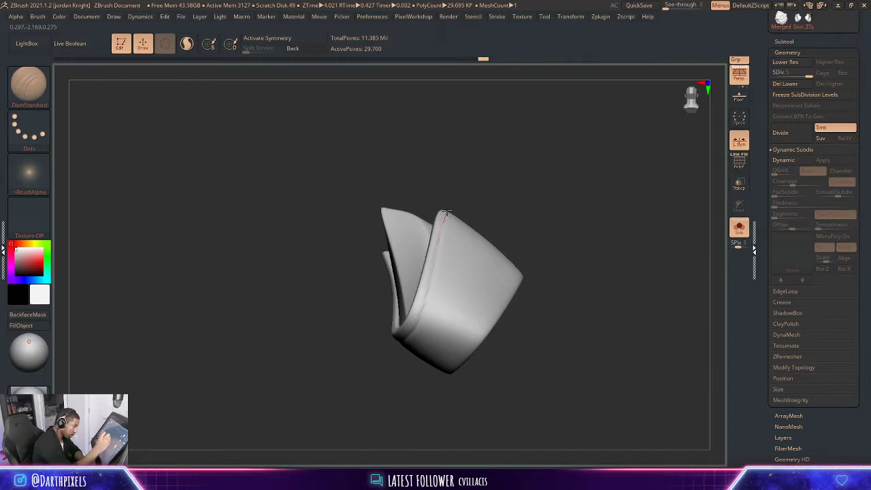
{"action": "left_click_drag", "start_coordinate": [546, 187], "coordinate": [596, 257]}
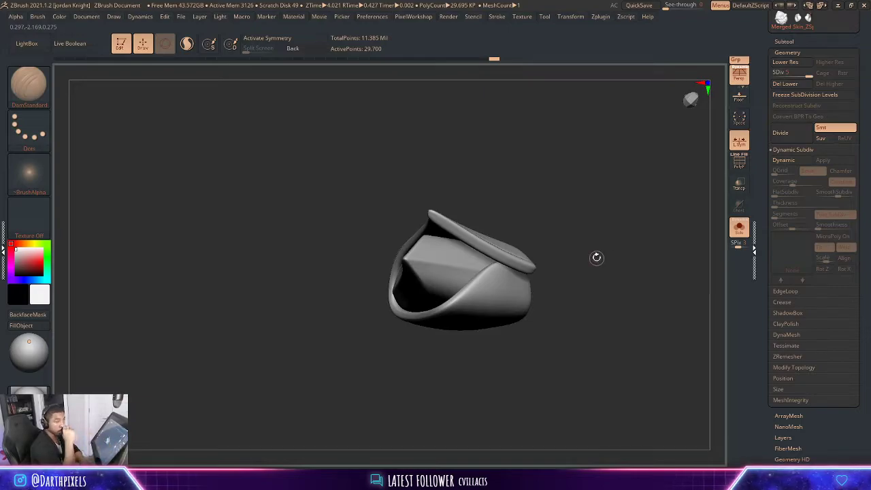
- Try a different standard material on the hat, settle on a reddish-brown Longhi sculpt material, and adjust its light placement
{"action": "key", "text": "m"}
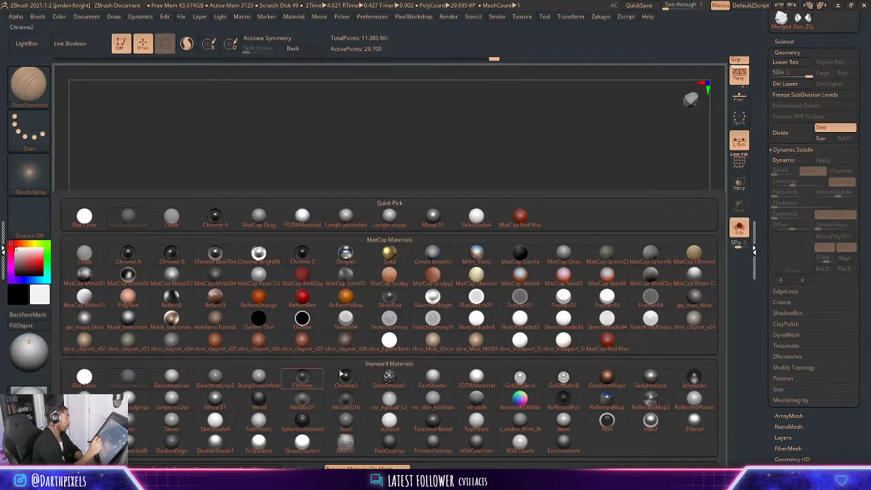
{"action": "left_click", "coordinate": [451, 378]}
{"action": "left_click_drag", "start_coordinate": [537, 304], "coordinate": [571, 225]}
{"action": "key", "text": "m"}
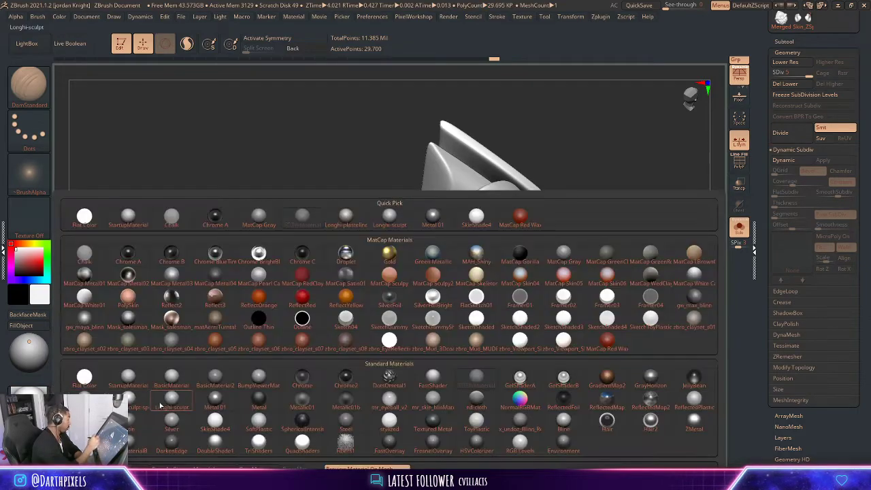
{"action": "left_click", "coordinate": [144, 402]}
{"action": "left_click_drag", "start_coordinate": [578, 242], "coordinate": [586, 217]}
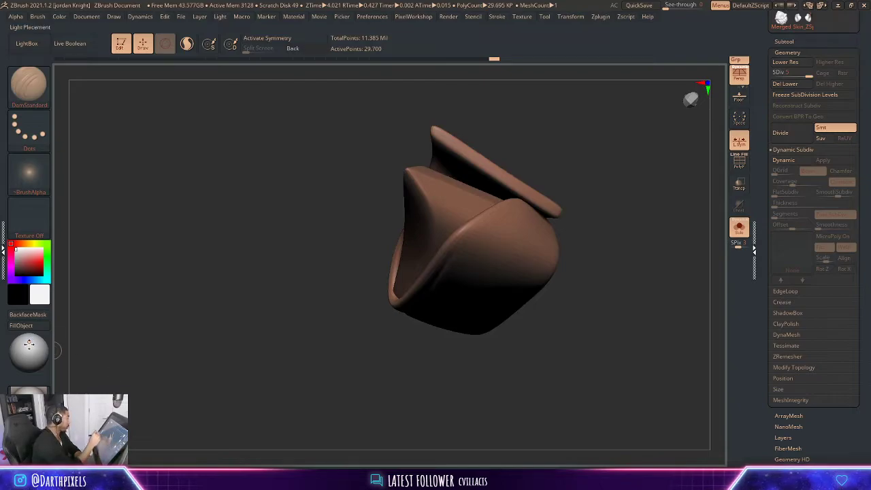
{"action": "left_click_drag", "start_coordinate": [598, 171], "coordinate": [597, 187]}
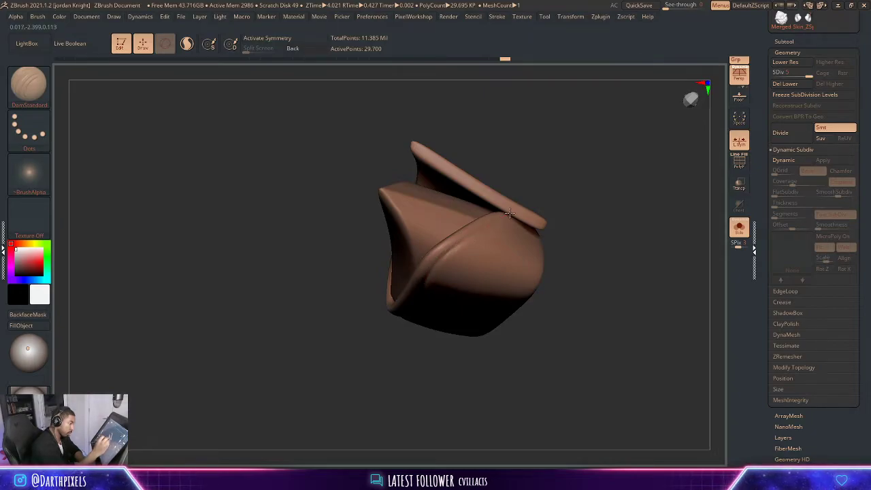
- Switch to the customized Dam_Standard brush, check its intensity and stroke settings, and try a groove along the front flap's slanted rim
{"action": "left_click_drag", "start_coordinate": [585, 188], "coordinate": [553, 195], "text": "alt"}
{"action": "mouse_move", "coordinate": [538, 207]}
{"action": "left_mouse_down"}
{"action": "mouse_move", "coordinate": [550, 225]}
{"action": "mouse_move", "coordinate": [596, 190]}
{"action": "mouse_move", "coordinate": [562, 226]}
{"action": "mouse_move", "coordinate": [554, 195]}
{"action": "mouse_move", "coordinate": [602, 215]}
{"action": "mouse_move", "coordinate": [564, 191]}
{"action": "left_mouse_up"}
{"action": "left_click", "coordinate": [28, 85]}
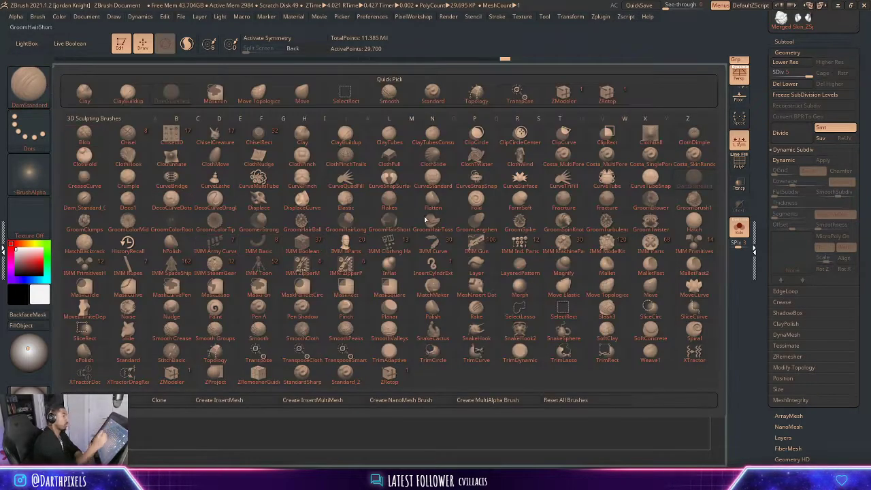
{"action": "left_click", "coordinate": [85, 199]}
{"action": "key", "text": "space"}
{"action": "left_click_drag", "start_coordinate": [574, 235], "coordinate": [504, 230]}
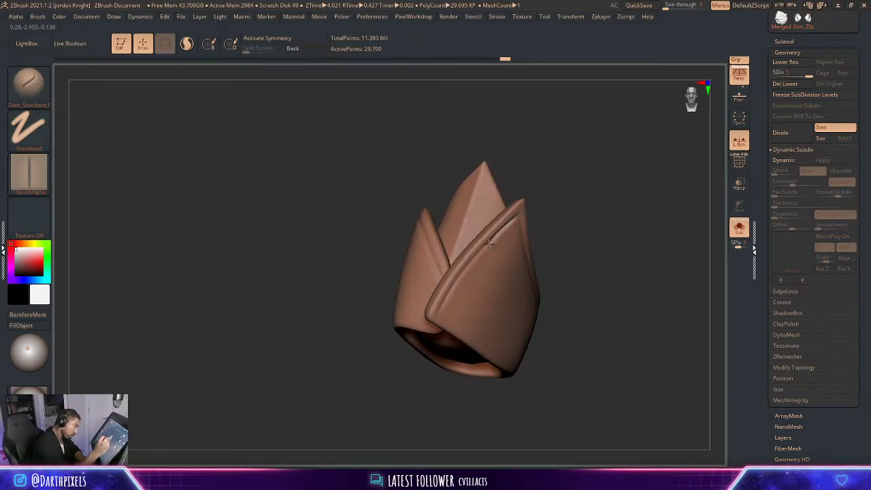
{"action": "key", "text": "space"}
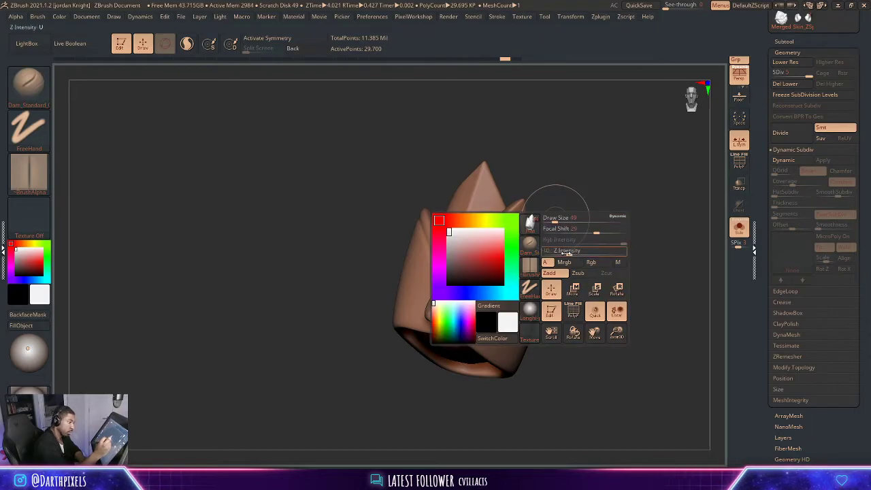
{"action": "key", "text": "space"}
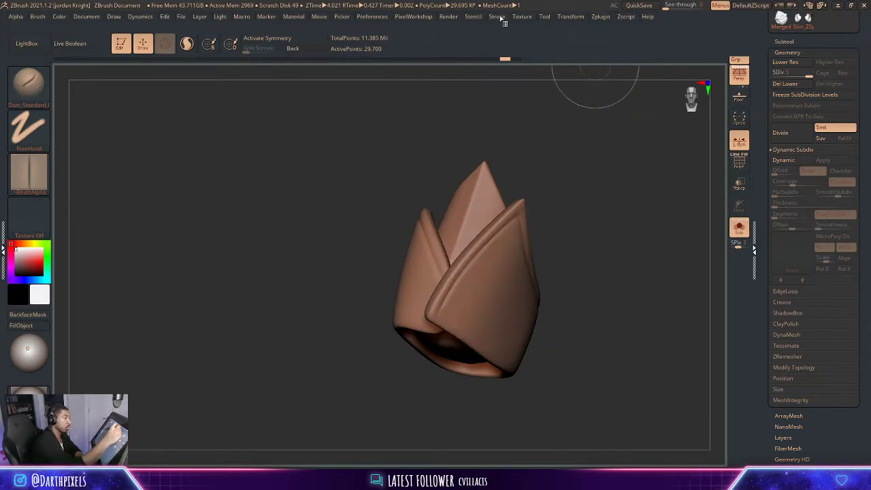
{"action": "left_click", "coordinate": [500, 18]}
{"action": "left_click", "coordinate": [530, 176]}
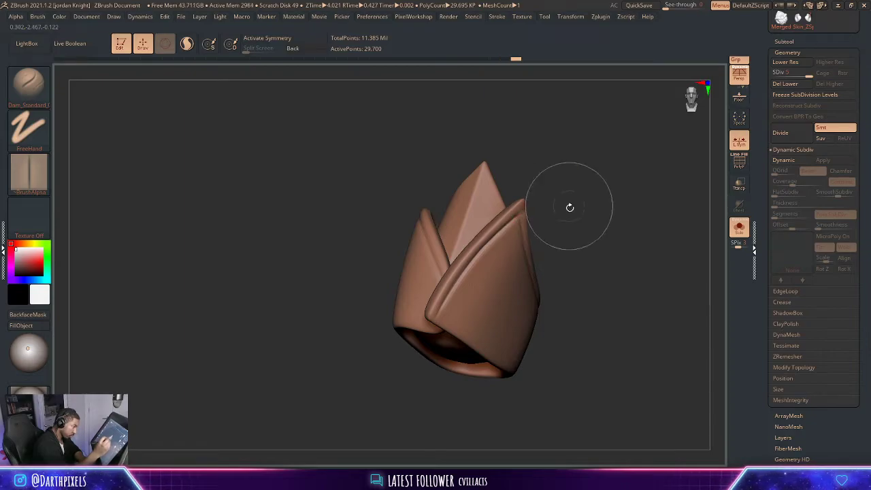
- Turn on backface masking for the brush and carve the groove deeper along the front flap's slanted rim
{"action": "left_click_drag", "start_coordinate": [567, 206], "coordinate": [551, 218]}
{"action": "key", "text": "space"}
{"action": "left_click", "coordinate": [27, 314]}
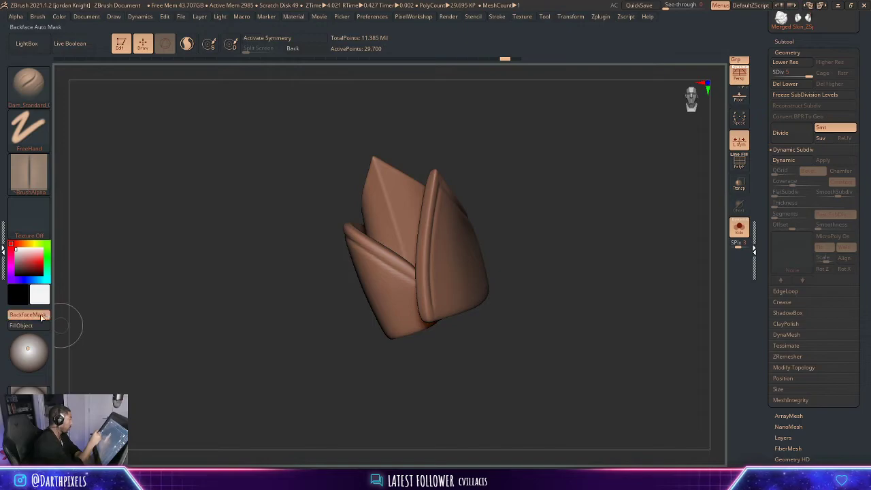
{"action": "left_click_drag", "start_coordinate": [507, 180], "coordinate": [478, 179]}
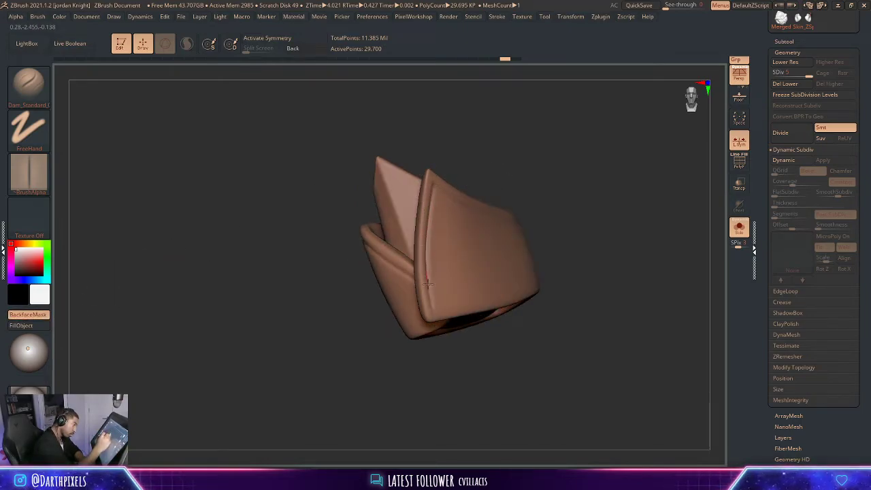
{"action": "left_click_drag", "start_coordinate": [538, 159], "coordinate": [597, 238]}
{"action": "key", "text": "f"}
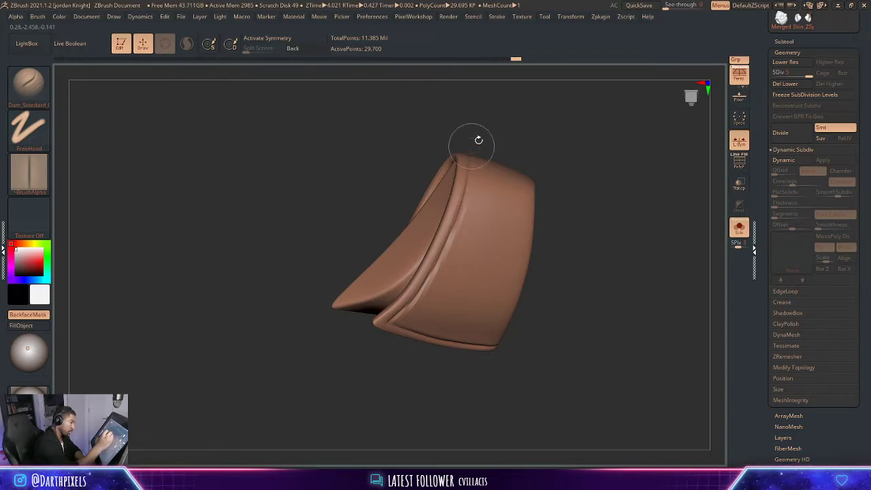
- Continue the groove around the back of the hat and along the opposite flap's rim
{"action": "left_click_drag", "start_coordinate": [476, 140], "coordinate": [459, 363]}
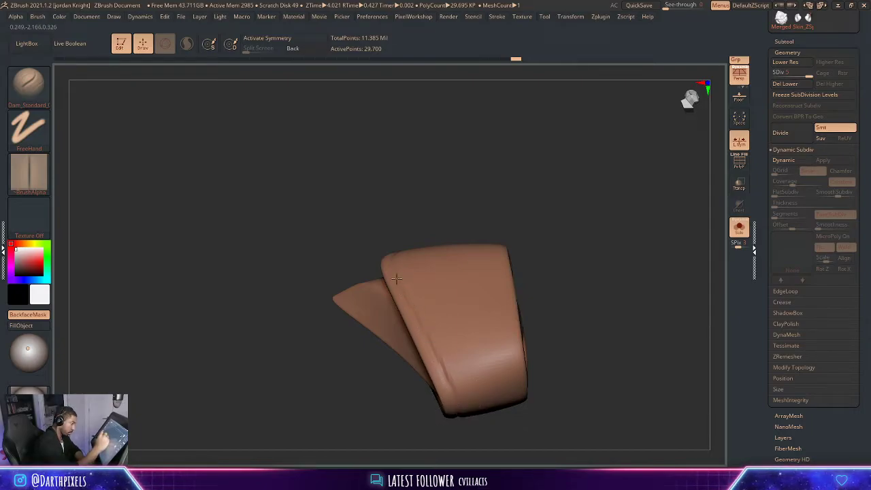
{"action": "left_click_drag", "start_coordinate": [422, 189], "coordinate": [423, 302]}
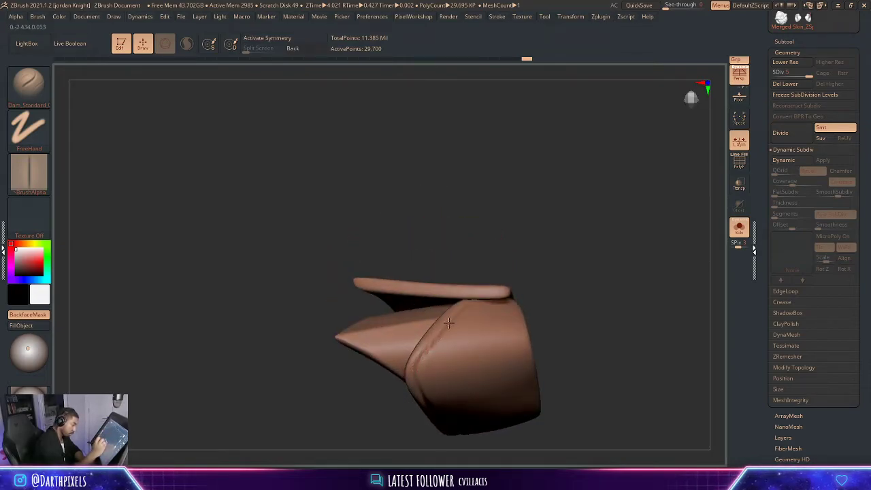
{"action": "left_click_drag", "start_coordinate": [545, 266], "coordinate": [591, 215]}
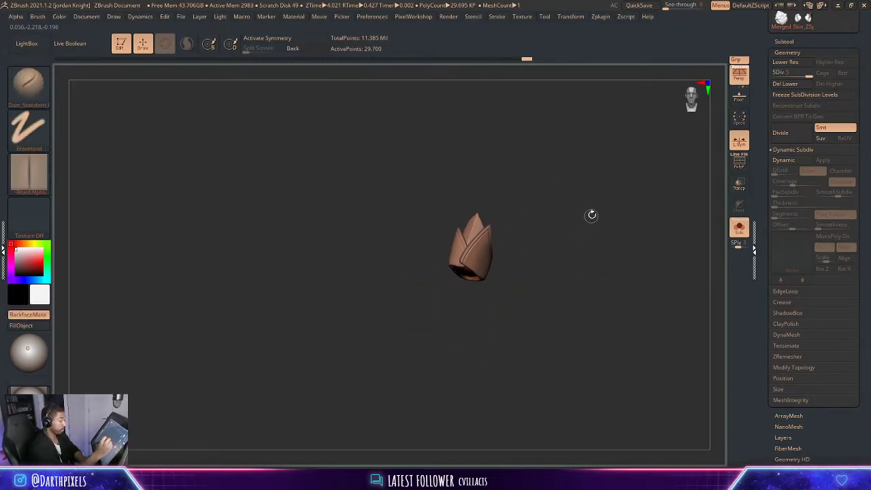
- Subdivide the hat once more to level 6 and smooth the surface beside the side flap's groove
{"action": "key", "text": "ctrl+d"}
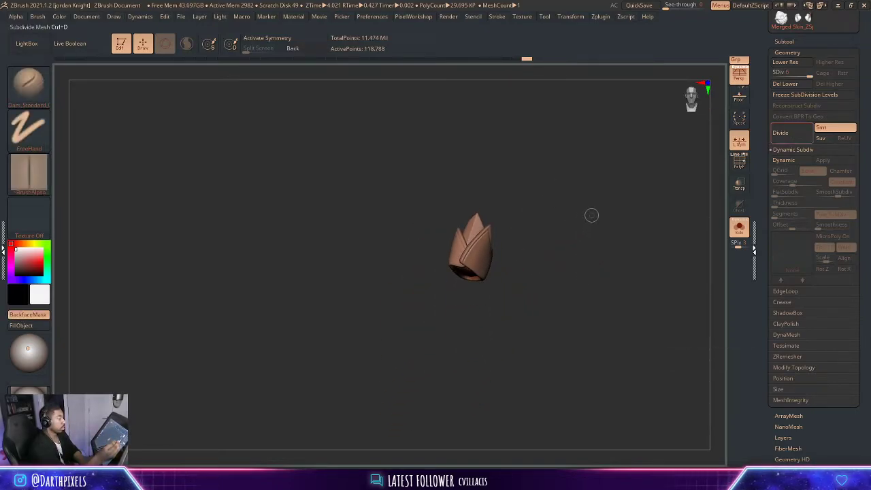
{"action": "key", "text": "f"}
{"action": "mouse_move", "coordinate": [642, 217]}
{"action": "left_mouse_down"}
{"action": "mouse_move", "coordinate": [657, 233]}
{"action": "mouse_move", "coordinate": [647, 245]}
{"action": "left_mouse_up"}
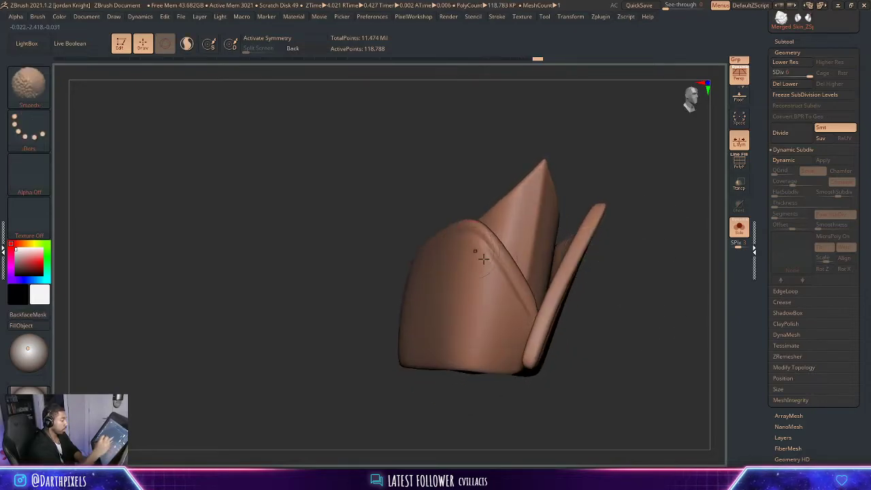
{"action": "left_click_drag", "start_coordinate": [480, 254], "coordinate": [510, 247], "text": "shift"}
{"action": "mouse_move", "coordinate": [632, 206]}
{"action": "left_mouse_down"}
{"action": "mouse_move", "coordinate": [578, 208]}
{"action": "mouse_move", "coordinate": [512, 253]}
{"action": "mouse_move", "coordinate": [441, 271]}
{"action": "left_mouse_up"}
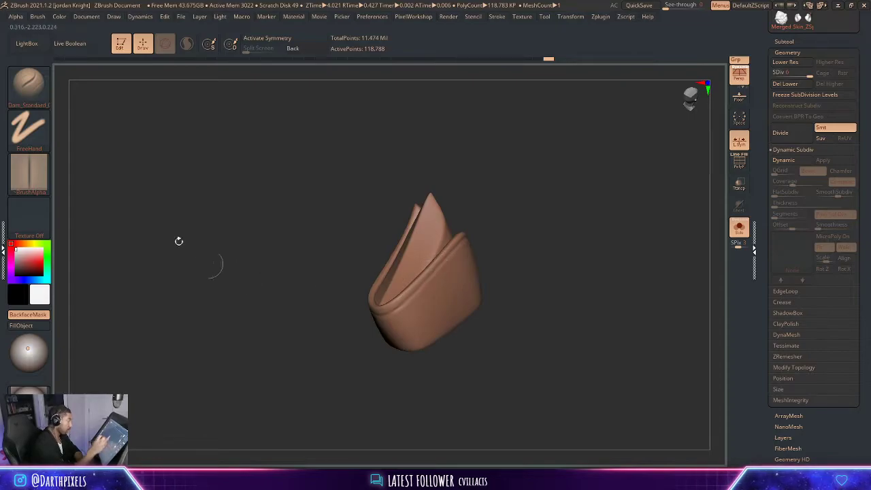
- Switch to the Standard brush and build up the raised rim along the front flap's slanted edge
{"action": "left_click", "coordinate": [29, 83]}
{"action": "left_click", "coordinate": [477, 93]}
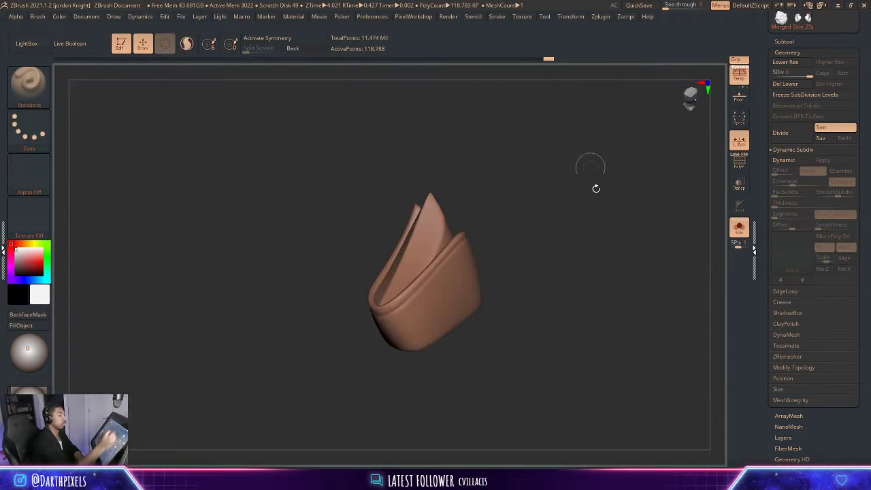
{"action": "left_click_drag", "start_coordinate": [595, 188], "coordinate": [570, 214]}
{"action": "right_click", "coordinate": [523, 236]}
{"action": "right_click_drag", "start_coordinate": [538, 218], "coordinate": [608, 227], "text": "ctrl"}
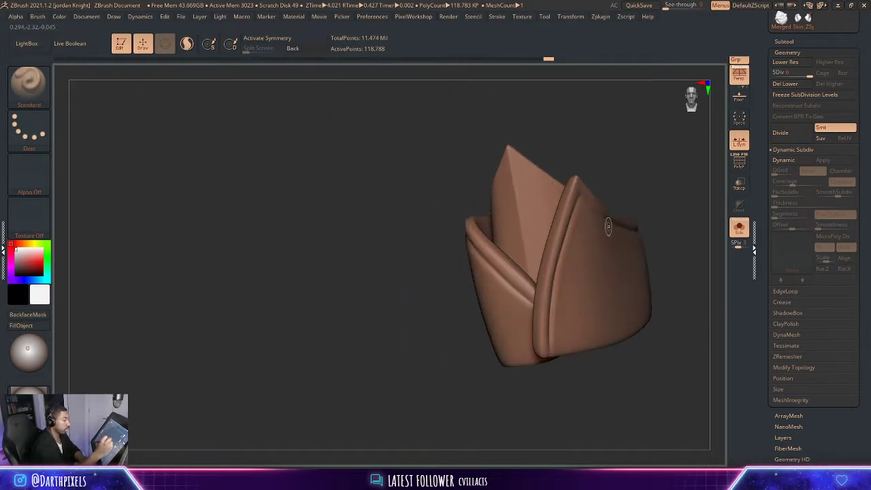
{"action": "right_click", "coordinate": [572, 208]}
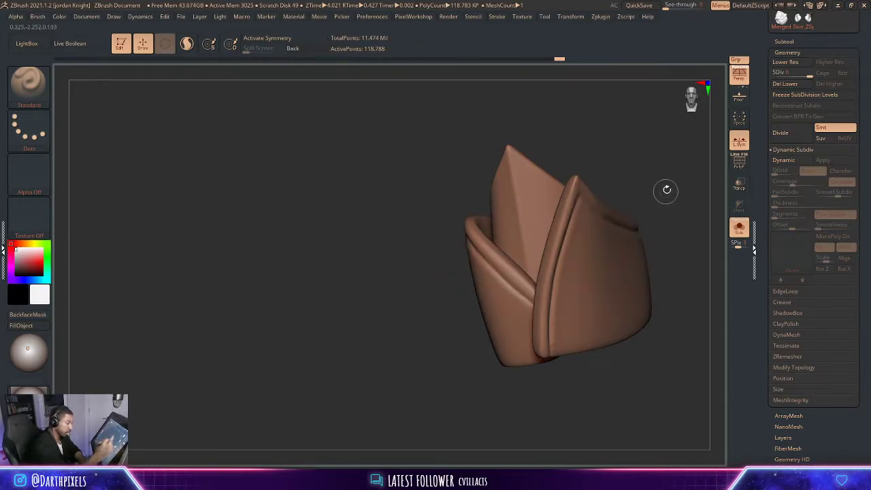
- Build up the rim along the outer flap's long upper edge and around the back with the Standard brush
{"action": "mouse_move", "coordinate": [665, 190]}
{"action": "left_mouse_down"}
{"action": "mouse_move", "coordinate": [690, 179]}
{"action": "mouse_move", "coordinate": [639, 322]}
{"action": "mouse_move", "coordinate": [427, 324]}
{"action": "left_mouse_up"}
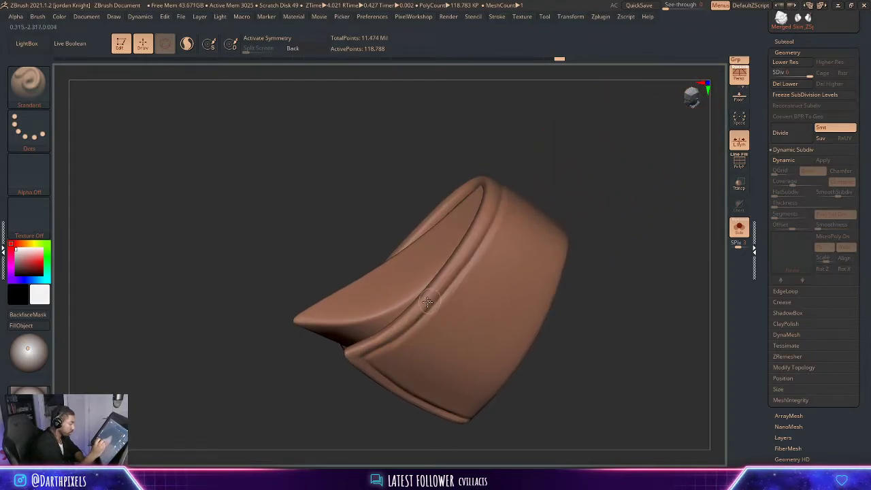
{"action": "key", "text": "space"}
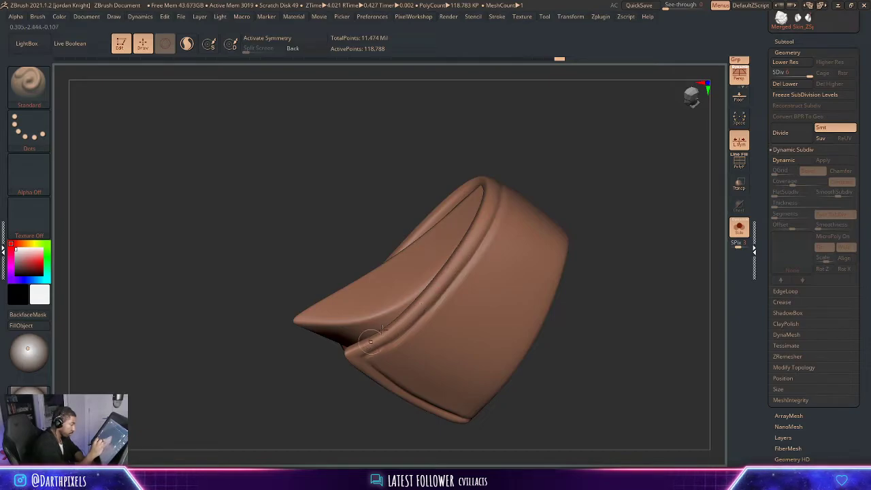
{"action": "right_click_drag", "start_coordinate": [382, 330], "coordinate": [450, 274]}
{"action": "right_click_drag", "start_coordinate": [512, 164], "coordinate": [500, 293]}
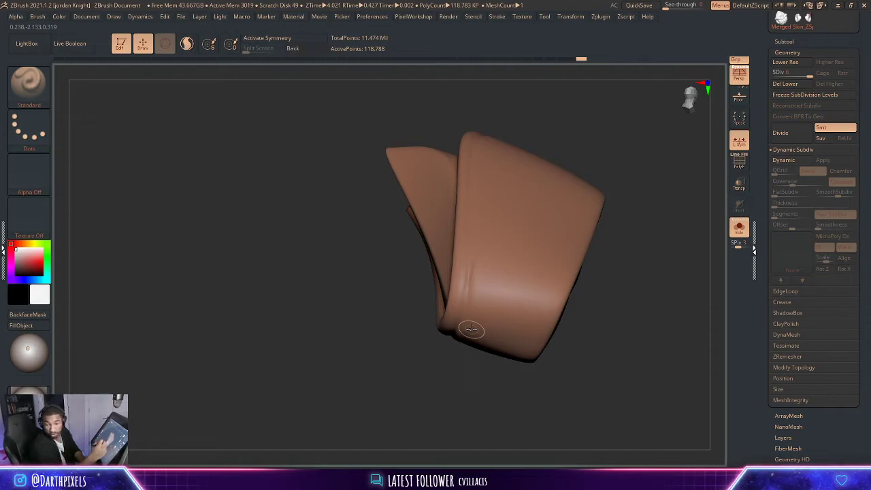
{"action": "mouse_move", "coordinate": [532, 136]}
{"action": "right_mouse_down"}
{"action": "mouse_move", "coordinate": [521, 127]}
{"action": "mouse_move", "coordinate": [525, 160]}
{"action": "right_mouse_up"}
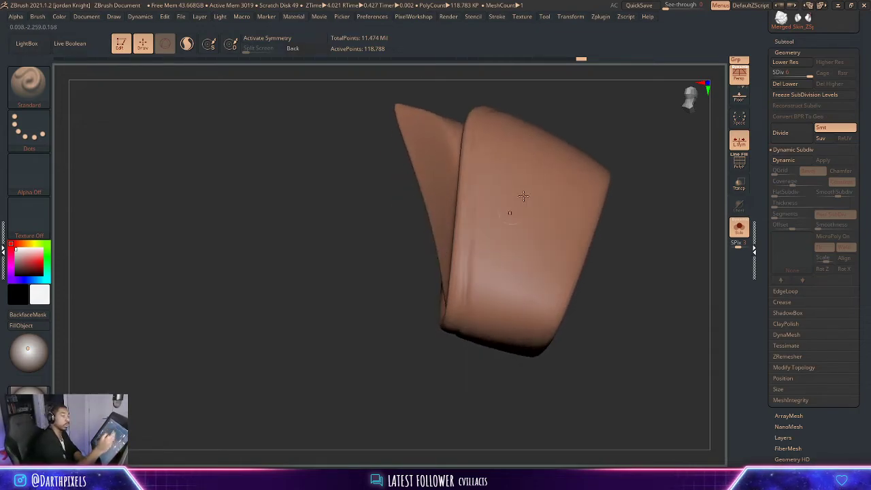
{"action": "right_click_drag", "start_coordinate": [546, 122], "coordinate": [535, 135]}
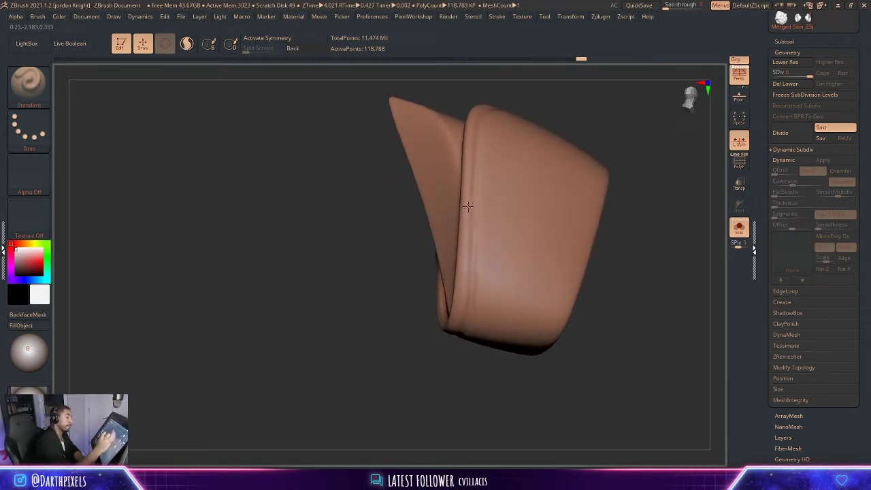
- Even out the raised rim on the opposite flap with the Standard brush and briefly check the hat's wireframe
{"action": "right_click_drag", "start_coordinate": [589, 135], "coordinate": [438, 351]}
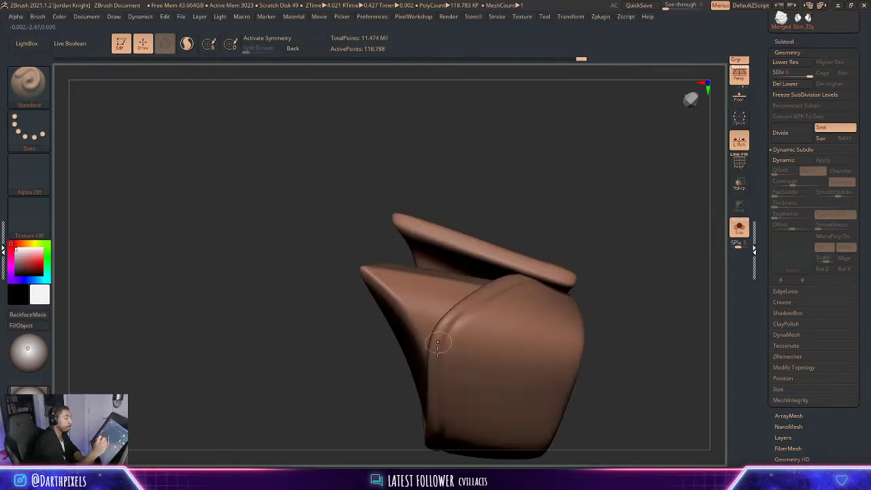
{"action": "right_click_drag", "start_coordinate": [586, 233], "coordinate": [514, 287]}
{"action": "key", "text": "space"}
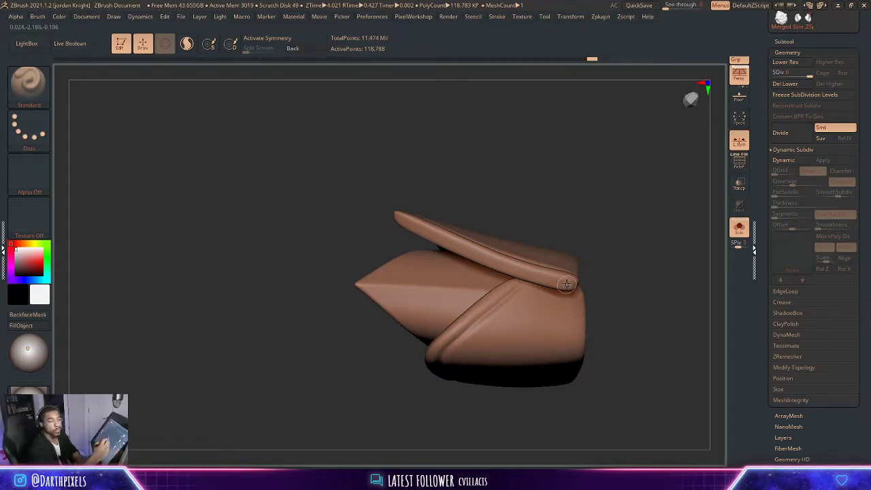
{"action": "left_click_drag", "start_coordinate": [583, 224], "coordinate": [603, 225]}
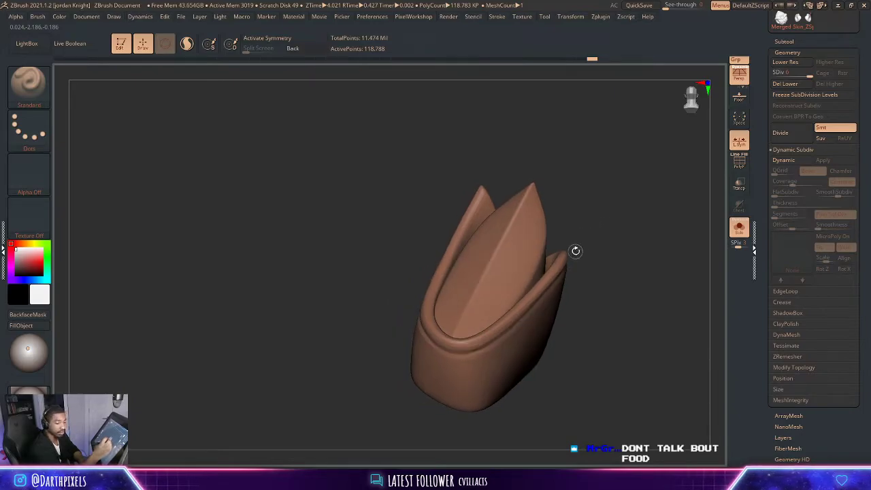
{"action": "left_click_drag", "start_coordinate": [574, 181], "coordinate": [622, 277]}
{"action": "key", "text": "shift+f"}
{"action": "key", "text": "shift+f"}
- Switch back to the DamStandard brush and sharpen the grooves along the side flap, back and outer flap rims
{"action": "left_click", "coordinate": [29, 82]}
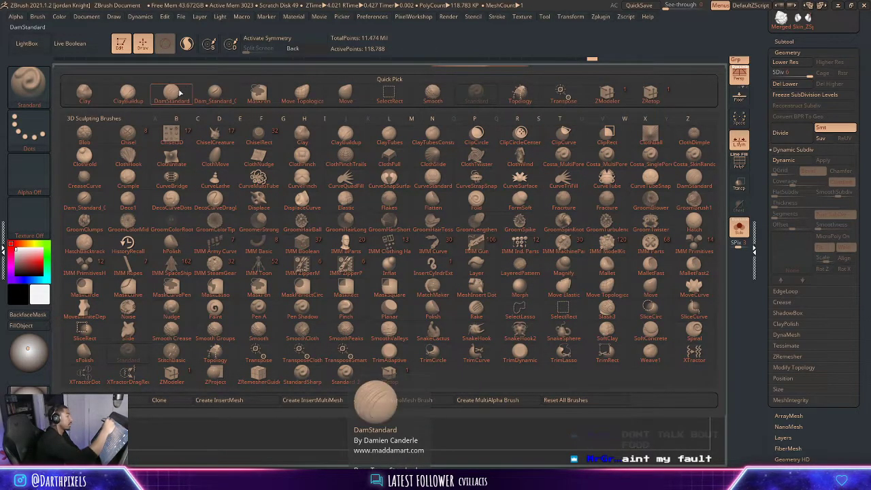
{"action": "left_click", "coordinate": [171, 91]}
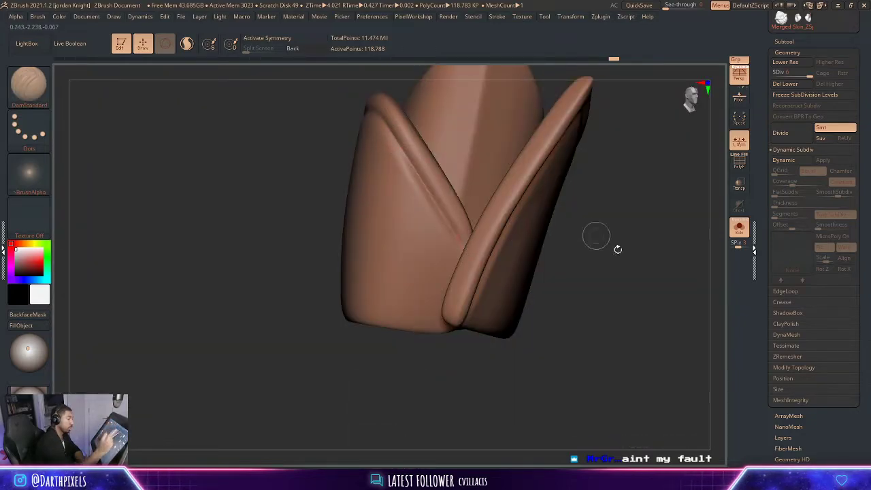
{"action": "mouse_move", "coordinate": [597, 236]}
{"action": "left_mouse_down"}
{"action": "mouse_move", "coordinate": [632, 246]}
{"action": "mouse_move", "coordinate": [533, 241]}
{"action": "mouse_move", "coordinate": [630, 220]}
{"action": "mouse_move", "coordinate": [622, 241]}
{"action": "left_mouse_up"}
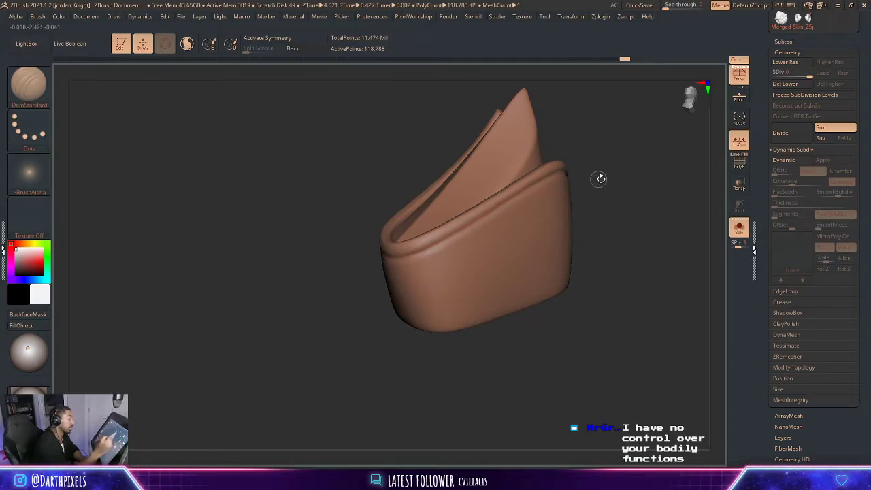
{"action": "left_click_drag", "start_coordinate": [599, 179], "coordinate": [503, 209]}
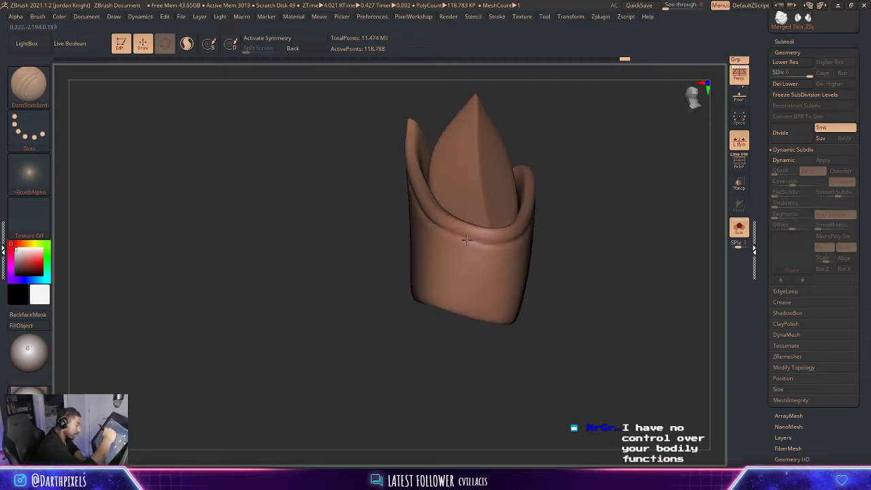
{"action": "mouse_move", "coordinate": [503, 244]}
{"action": "left_mouse_down"}
{"action": "mouse_move", "coordinate": [529, 235]}
{"action": "mouse_move", "coordinate": [478, 236]}
{"action": "mouse_move", "coordinate": [425, 209]}
{"action": "mouse_move", "coordinate": [474, 229]}
{"action": "left_mouse_up"}
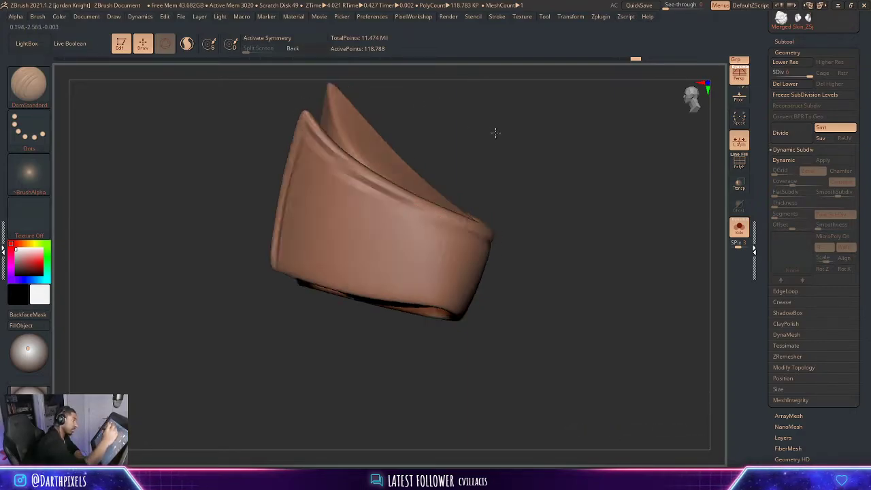
{"action": "mouse_move", "coordinate": [496, 132]}
{"action": "left_mouse_down"}
{"action": "mouse_move", "coordinate": [388, 124]}
{"action": "mouse_move", "coordinate": [367, 157]}
{"action": "left_mouse_up"}
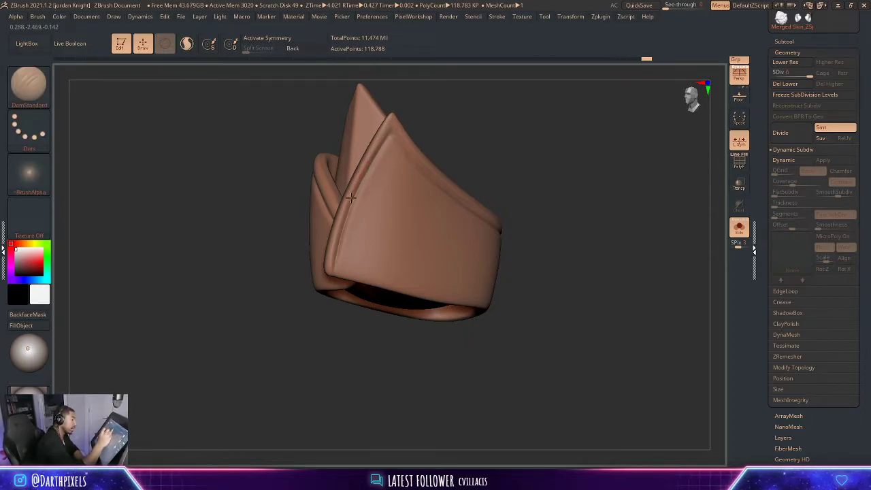
- Refine the groove beneath the rim around the hat's side and back with the DamStandard brush
{"action": "left_click_drag", "start_coordinate": [519, 175], "coordinate": [535, 261]}
{"action": "left_click_drag", "start_coordinate": [298, 238], "coordinate": [315, 253]}
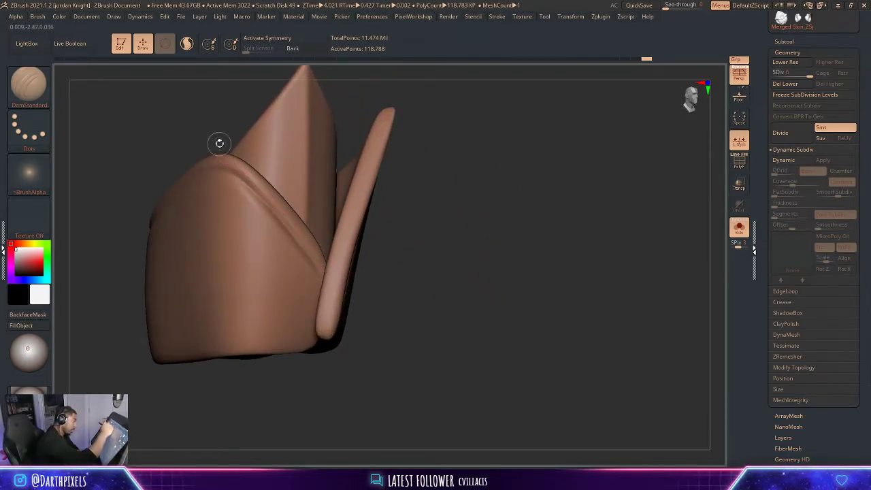
{"action": "mouse_move", "coordinate": [449, 181]}
{"action": "left_mouse_down"}
{"action": "mouse_move", "coordinate": [496, 220]}
{"action": "mouse_move", "coordinate": [695, 219]}
{"action": "mouse_move", "coordinate": [599, 185]}
{"action": "left_mouse_up"}
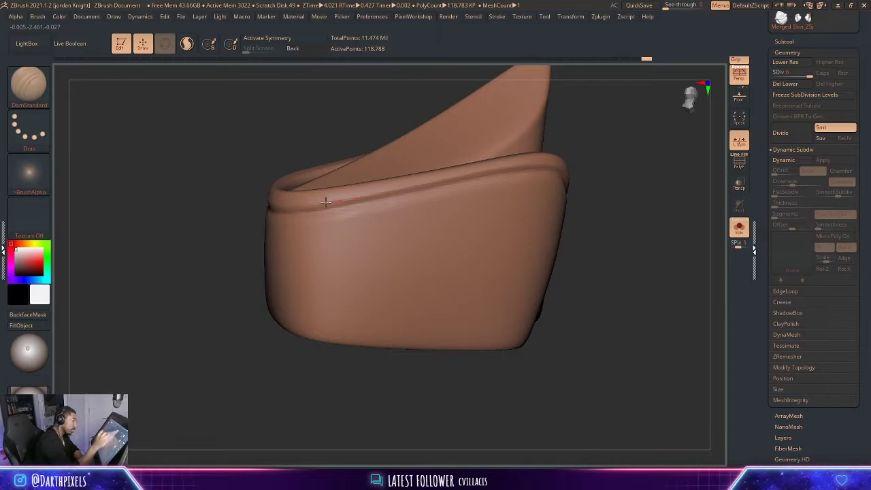
{"action": "left_click_drag", "start_coordinate": [628, 214], "coordinate": [598, 247], "text": "alt"}
{"action": "left_click_drag", "start_coordinate": [599, 247], "coordinate": [601, 169], "text": "alt"}
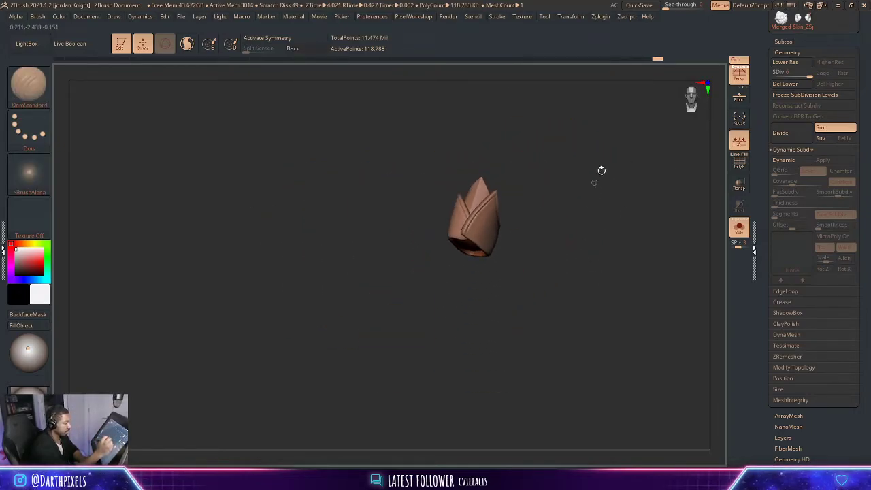
- Show the whole bust again and compare the hat's shape at lower and higher subdivision levels
{"action": "left_click", "coordinate": [740, 230]}
{"action": "mouse_move", "coordinate": [634, 266]}
{"action": "left_mouse_down"}
{"action": "mouse_move", "coordinate": [575, 217]}
{"action": "mouse_move", "coordinate": [589, 202]}
{"action": "mouse_move", "coordinate": [564, 200]}
{"action": "mouse_move", "coordinate": [595, 204]}
{"action": "mouse_move", "coordinate": [682, 300]}
{"action": "mouse_move", "coordinate": [637, 339]}
{"action": "left_mouse_up"}
{"action": "key", "text": "shift+d"}
{"action": "key", "text": "shift+d"}
{"action": "key", "text": "d"}
{"action": "key", "text": "d"}
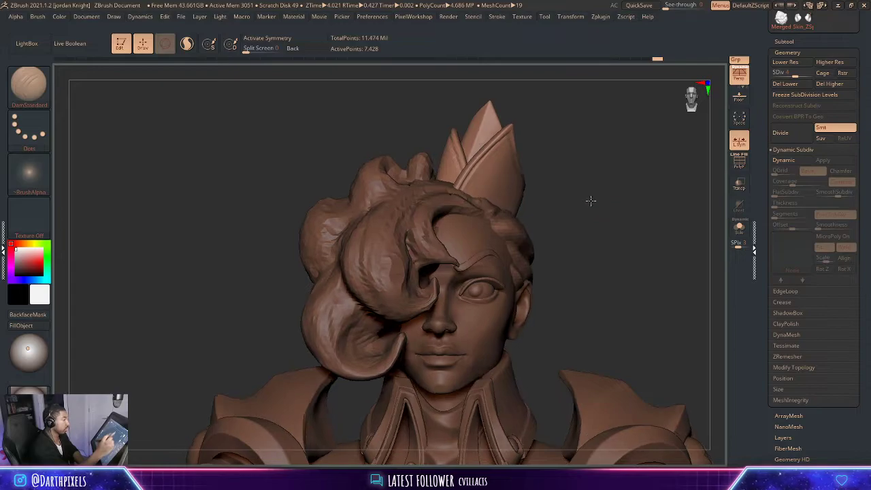
{"action": "mouse_move", "coordinate": [590, 200]}
{"action": "left_mouse_down"}
{"action": "mouse_move", "coordinate": [589, 171]}
{"action": "mouse_move", "coordinate": [565, 200]}
{"action": "left_mouse_up"}
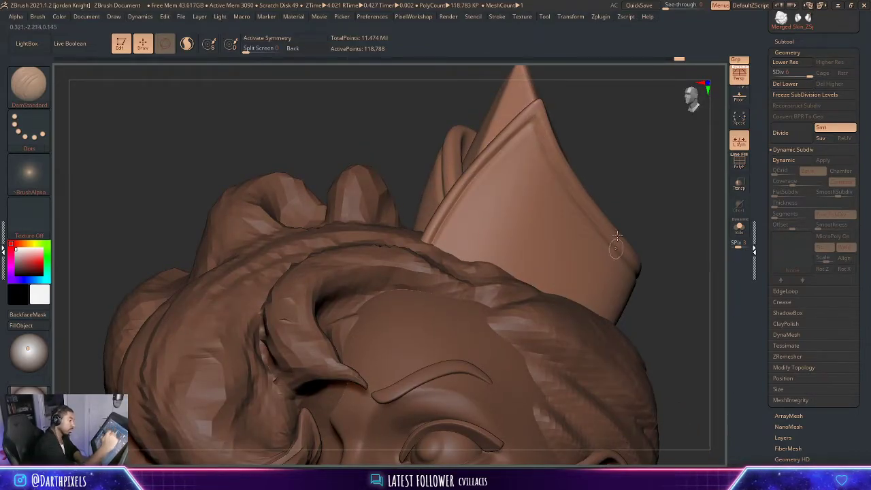
- Divide the hat once more to subdivision level 7 and check it from the front
{"action": "left_click_drag", "start_coordinate": [610, 159], "coordinate": [704, 226]}
{"action": "left_click", "coordinate": [789, 134]}
{"action": "left_click_drag", "start_coordinate": [610, 183], "coordinate": [482, 239]}
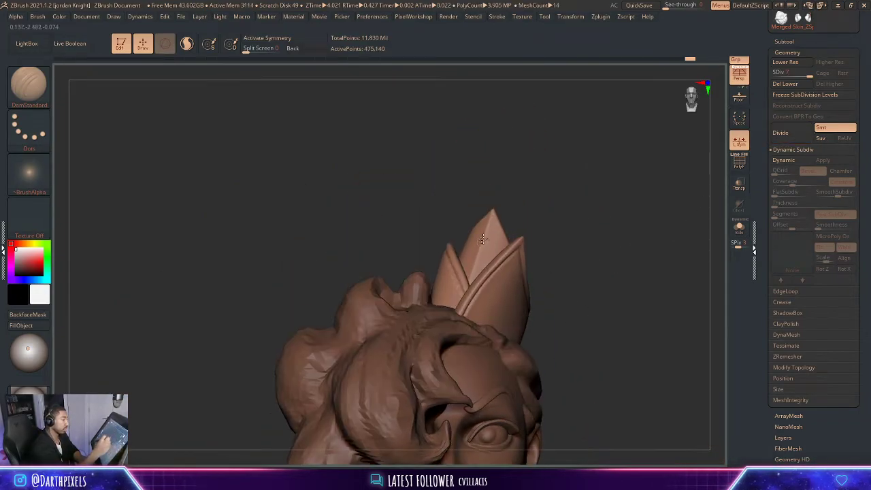
{"action": "mouse_move", "coordinate": [569, 198]}
{"action": "left_mouse_down"}
{"action": "mouse_move", "coordinate": [452, 221]}
{"action": "mouse_move", "coordinate": [512, 213]}
{"action": "left_mouse_up"}
- Isolate the hat's inner spike, adjust the brush's draw size and carve a DamStandard groove along its inner border
{"action": "key", "text": "space"}
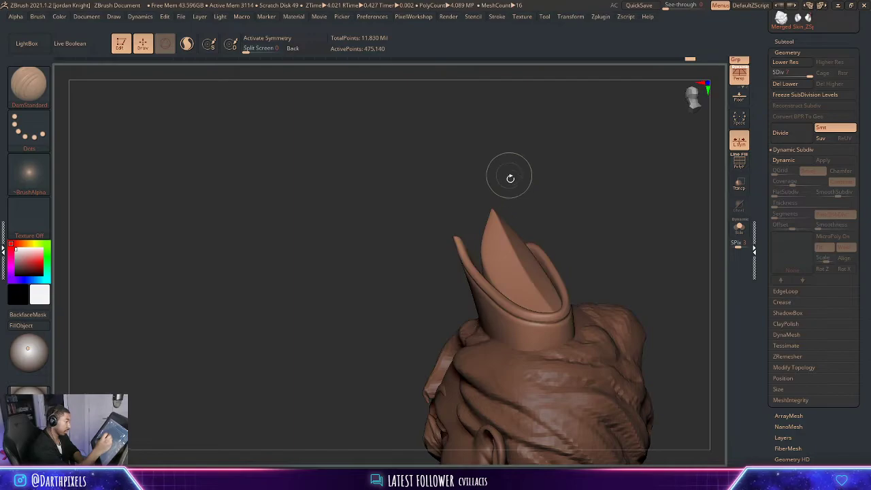
{"action": "left_click_drag", "start_coordinate": [510, 177], "coordinate": [561, 198]}
{"action": "key", "text": "space"}
{"action": "left_click", "coordinate": [503, 237], "text": "ctrl+shift"}
{"action": "key", "text": "space"}
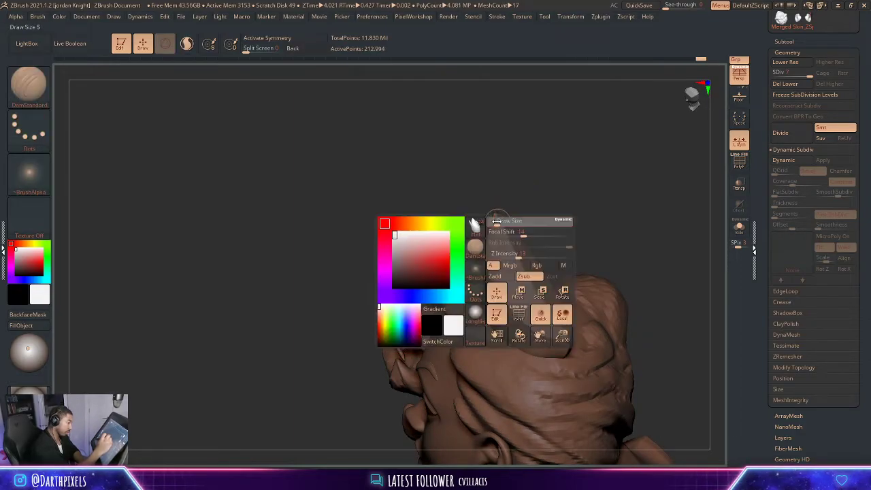
{"action": "left_click_drag", "start_coordinate": [498, 222], "coordinate": [494, 218]}
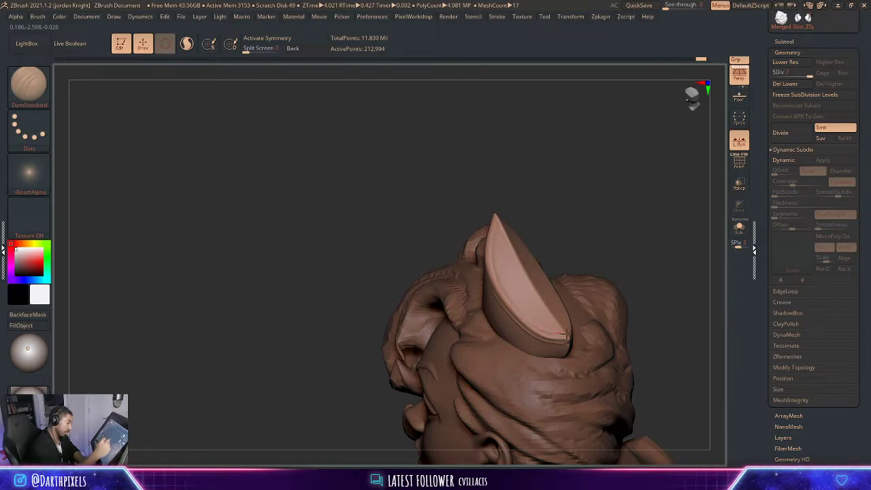
{"action": "left_click_drag", "start_coordinate": [565, 334], "coordinate": [570, 334]}
{"action": "mouse_move", "coordinate": [620, 231]}
{"action": "left_mouse_down"}
{"action": "mouse_move", "coordinate": [601, 255]}
{"action": "mouse_move", "coordinate": [469, 264]}
{"action": "left_mouse_up"}
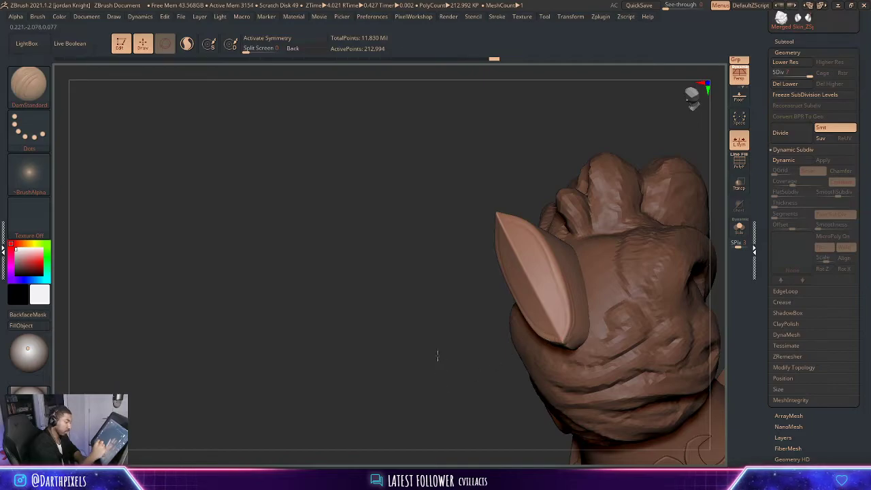
{"action": "mouse_move", "coordinate": [437, 354]}
{"action": "left_mouse_down"}
{"action": "mouse_move", "coordinate": [651, 188]}
{"action": "mouse_move", "coordinate": [617, 215]}
{"action": "mouse_move", "coordinate": [651, 208]}
{"action": "mouse_move", "coordinate": [632, 219]}
{"action": "left_mouse_up"}
- Check the inner spike at lower subdivision levels, return it to level 7 and unhide the rest of the hat
{"action": "key", "text": "ctrl"}
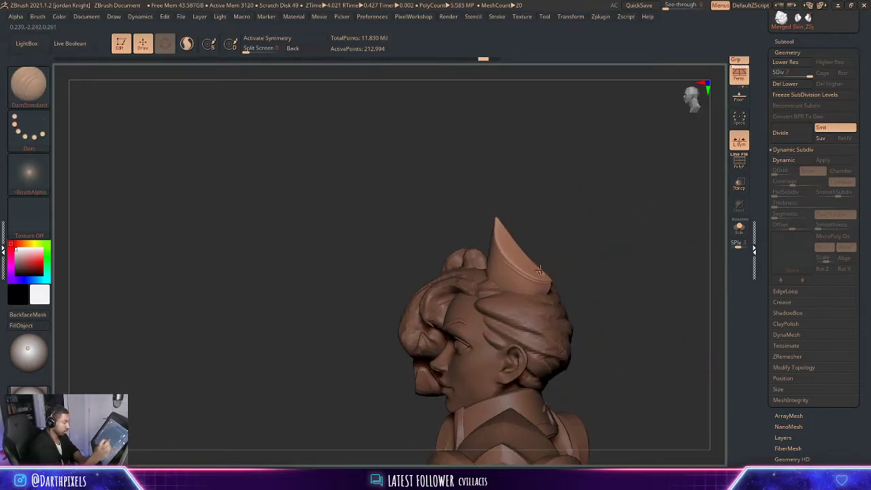
{"action": "left_click", "coordinate": [527, 282], "text": "alt"}
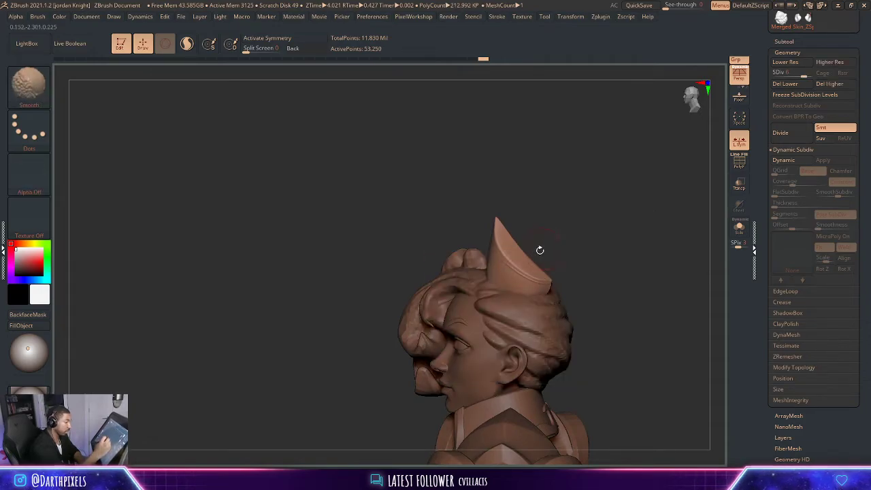
{"action": "key", "text": "shift+d"}
{"action": "left_click_drag", "start_coordinate": [568, 243], "coordinate": [519, 246]}
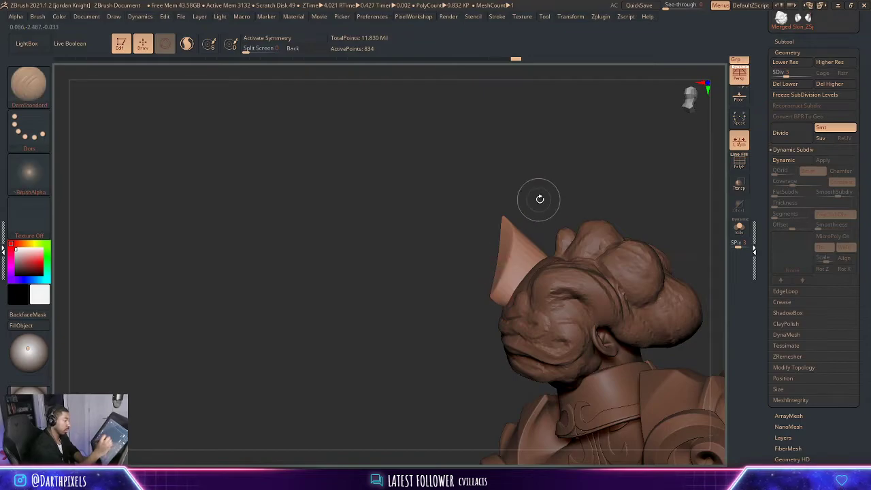
{"action": "key", "text": "d"}
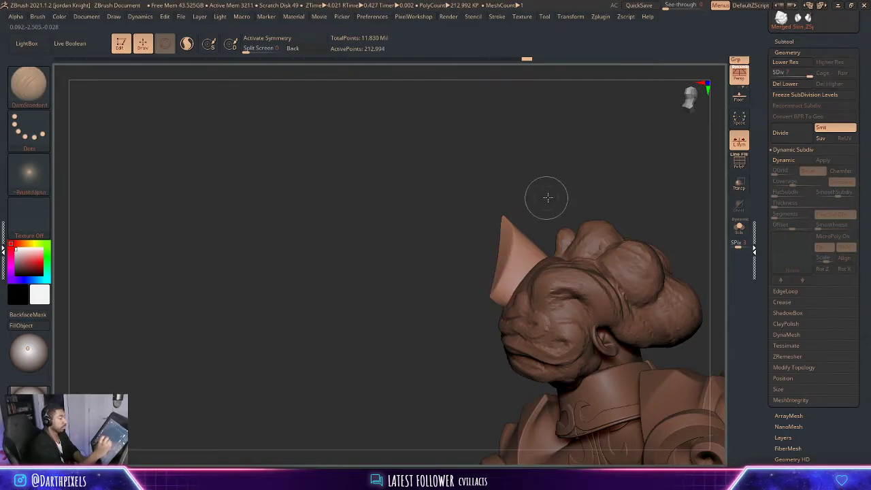
{"action": "mouse_move", "coordinate": [546, 197]}
{"action": "left_mouse_down"}
{"action": "mouse_move", "coordinate": [599, 155]}
{"action": "mouse_move", "coordinate": [641, 189]}
{"action": "mouse_move", "coordinate": [621, 227]}
{"action": "mouse_move", "coordinate": [626, 195]}
{"action": "mouse_move", "coordinate": [618, 247]}
{"action": "mouse_move", "coordinate": [589, 204]}
{"action": "mouse_move", "coordinate": [615, 232]}
{"action": "mouse_move", "coordinate": [653, 200]}
{"action": "left_mouse_up"}
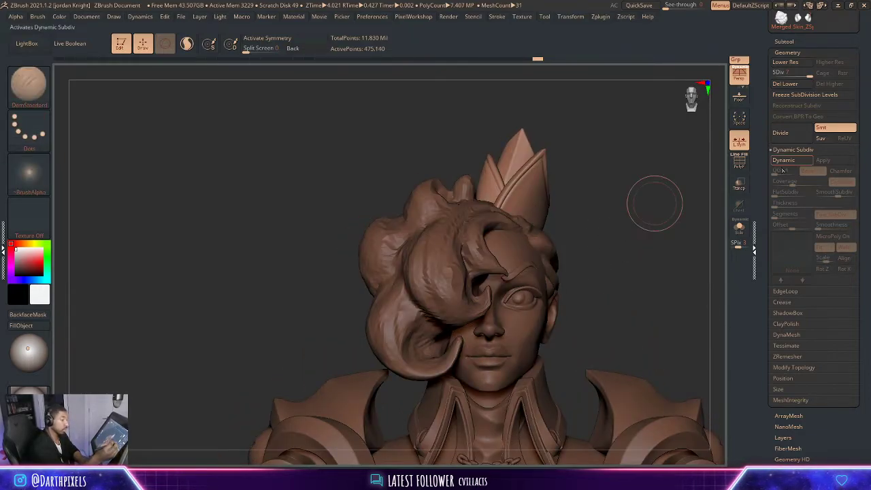
{"action": "left_click", "coordinate": [783, 41]}
{"action": "left_click", "coordinate": [833, 327]}
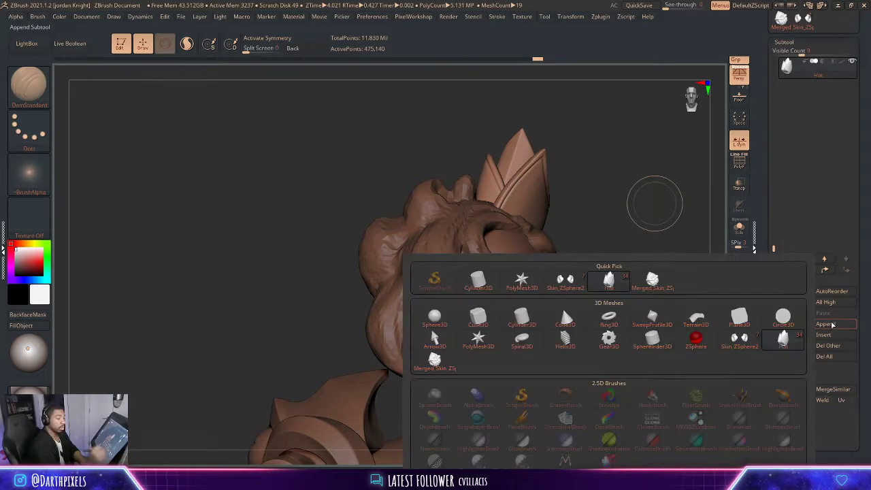
{"action": "left_click", "coordinate": [843, 327]}
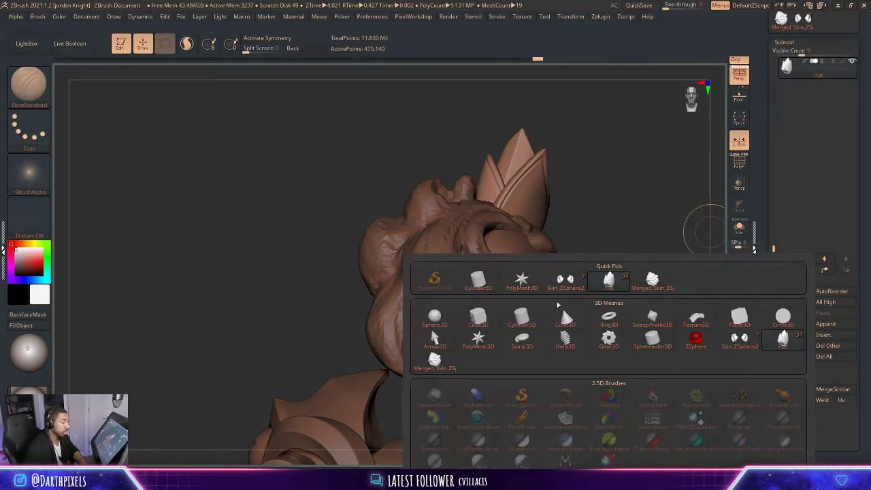
- Switch to the Cylinder3D primitive and initialize it with HDivide 16 and VDivide 4
{"action": "left_click_drag", "start_coordinate": [761, 44], "coordinate": [761, 96]}
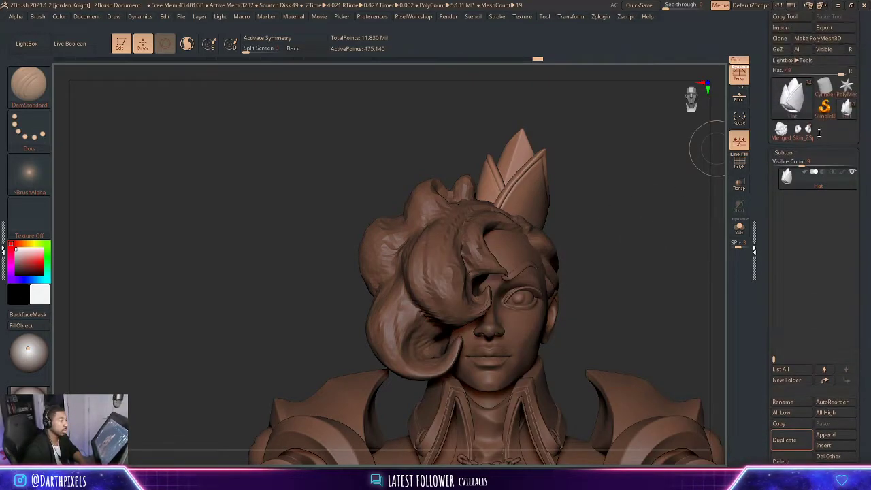
{"action": "left_click", "coordinate": [824, 85]}
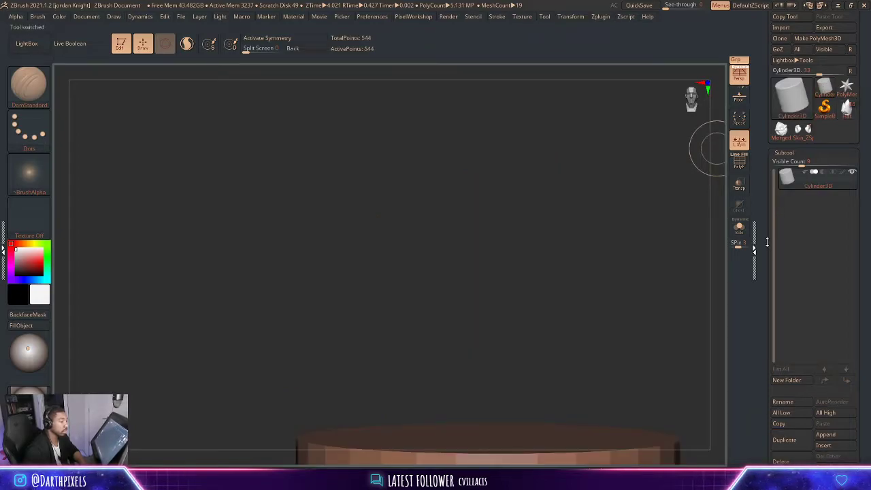
{"action": "left_click", "coordinate": [792, 152]}
{"action": "left_click", "coordinate": [784, 294]}
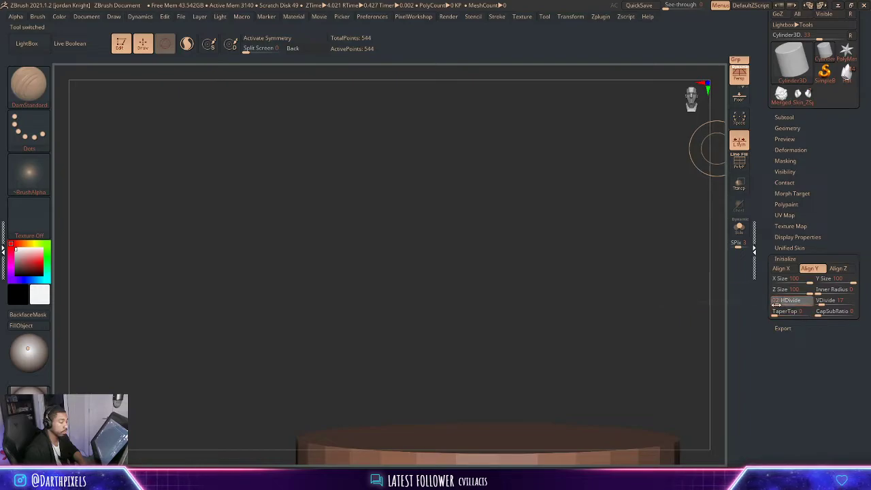
{"action": "left_click_drag", "start_coordinate": [821, 303], "coordinate": [812, 303]}
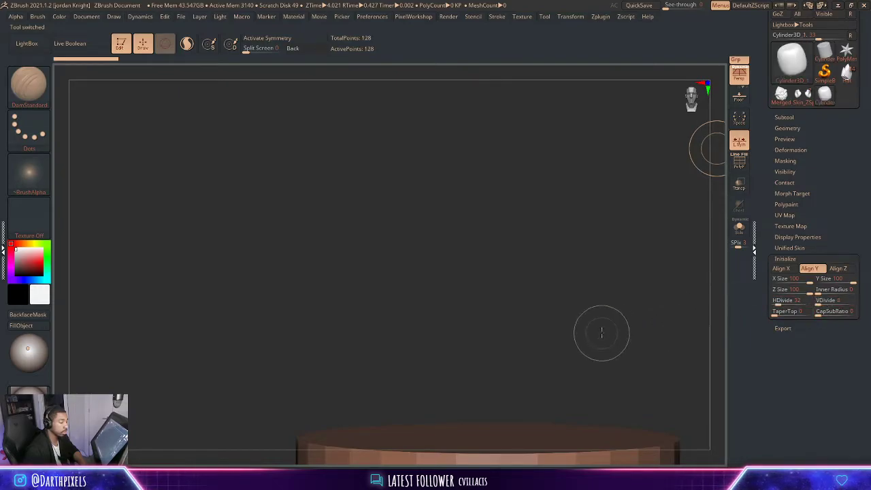
{"action": "left_click_drag", "start_coordinate": [600, 333], "coordinate": [619, 204], "text": "alt"}
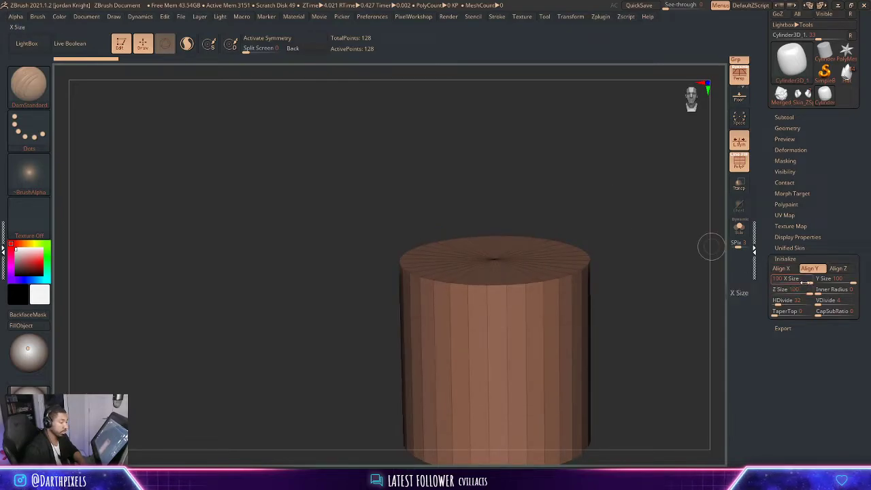
{"action": "left_click_drag", "start_coordinate": [781, 301], "coordinate": [778, 303]}
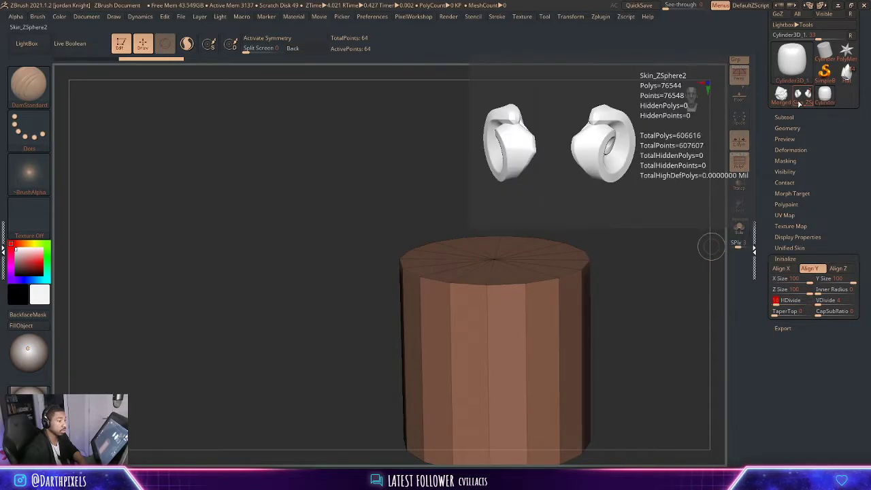
- Return to the Hat tool, append the Cylinder3D mesh as a new subtool and select it
{"action": "left_click", "coordinate": [797, 100]}
{"action": "left_click", "coordinate": [844, 80]}
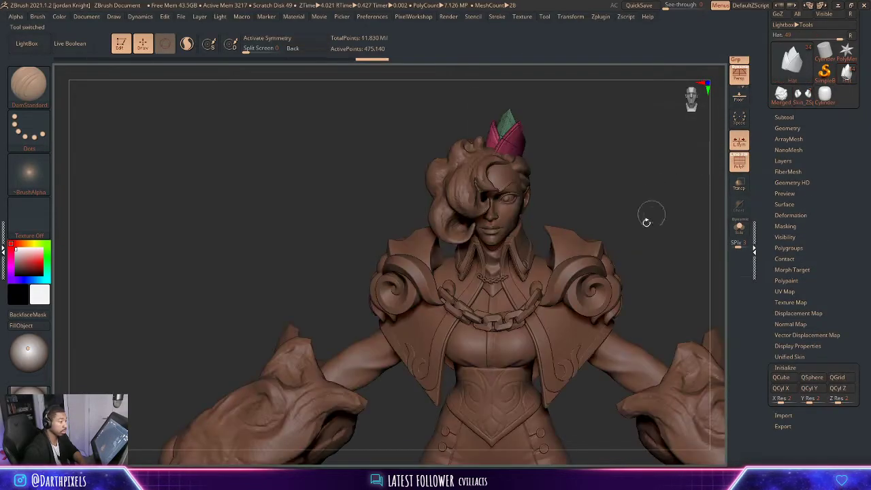
{"action": "left_click", "coordinate": [786, 118]}
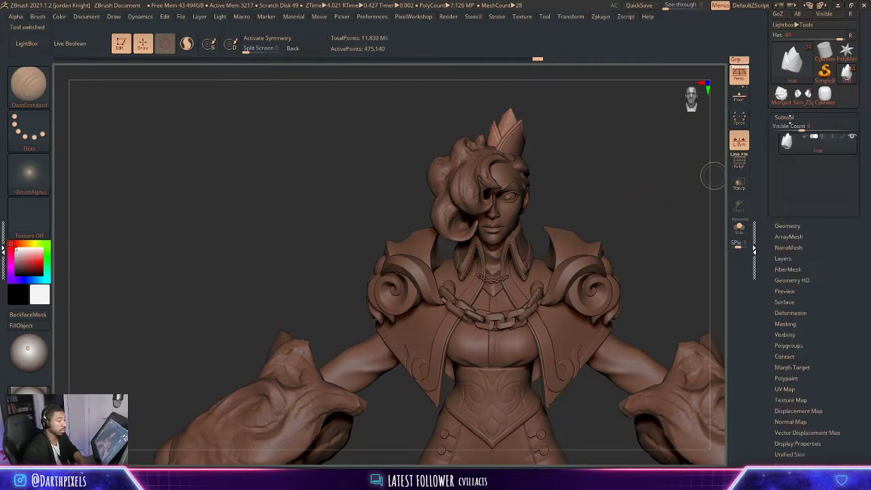
{"action": "left_click", "coordinate": [840, 401]}
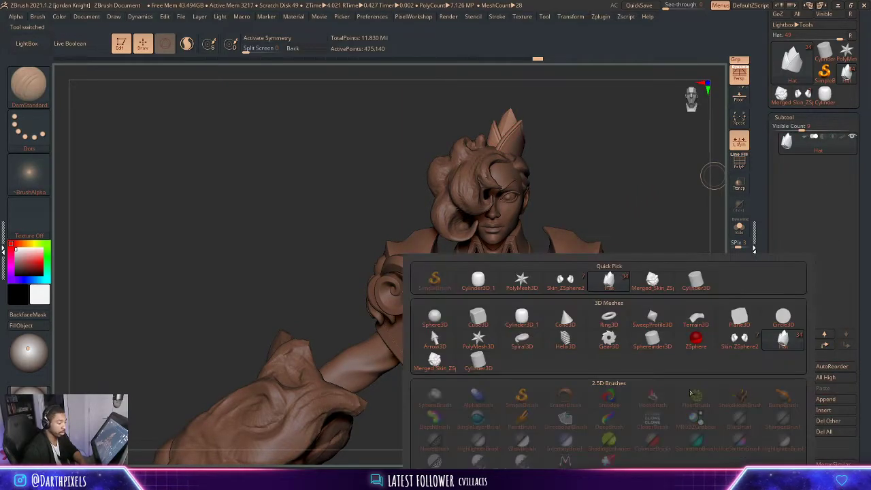
{"action": "left_click", "coordinate": [478, 363]}
{"action": "left_click", "coordinate": [524, 308], "text": "alt"}
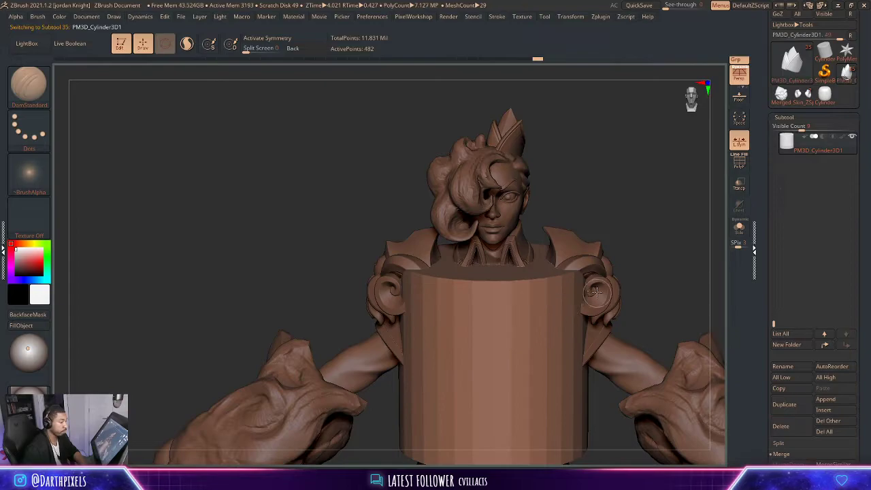
- Append the lower-resolution Cylinder3D_1 mesh and delete the first appended cylinder, PM3D_Cylinder3D1
{"action": "left_click", "coordinate": [825, 398]}
{"action": "left_click", "coordinate": [532, 317]}
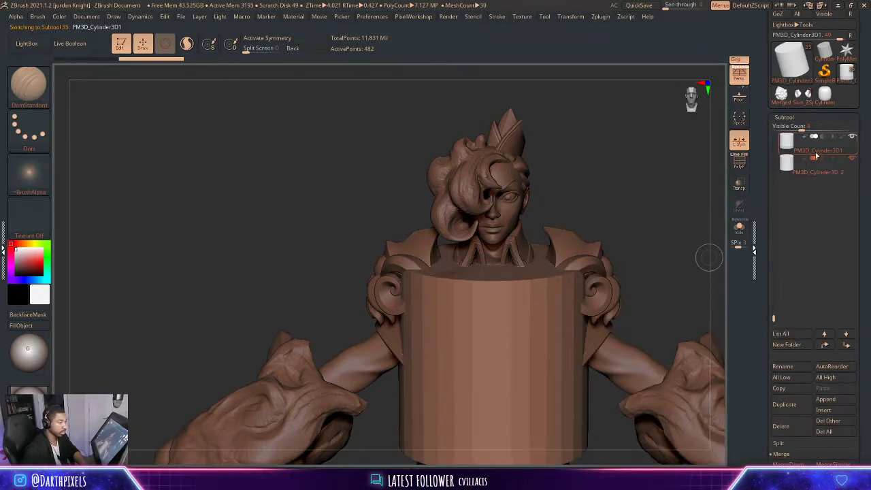
{"action": "left_click", "coordinate": [787, 427]}
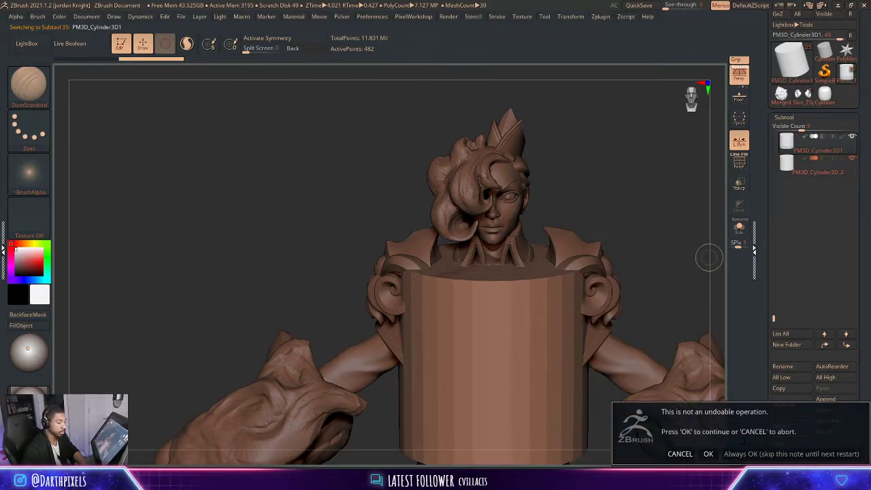
{"action": "left_click", "coordinate": [708, 453]}
- Squash the new cylinder into a short disc beside the head and rotate its flat face to the front
{"action": "key", "text": "w"}
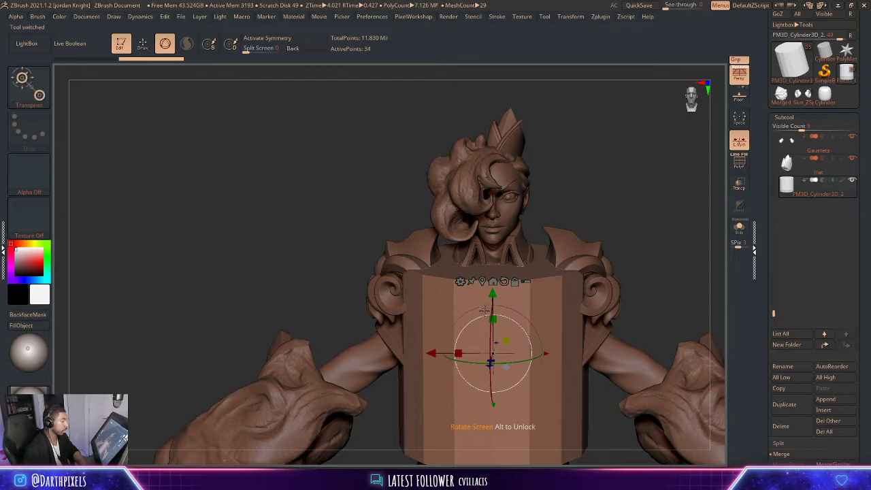
{"action": "left_click_drag", "start_coordinate": [492, 322], "coordinate": [492, 401]}
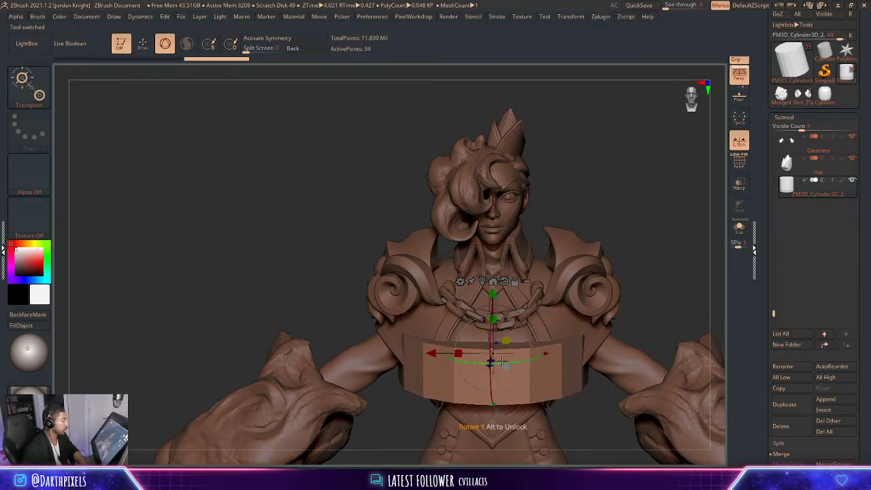
{"action": "left_click_drag", "start_coordinate": [503, 367], "coordinate": [606, 197]}
{"action": "left_click_drag", "start_coordinate": [620, 158], "coordinate": [625, 258]}
{"action": "right_click_drag", "start_coordinate": [673, 170], "coordinate": [683, 246], "text": "ctrl"}
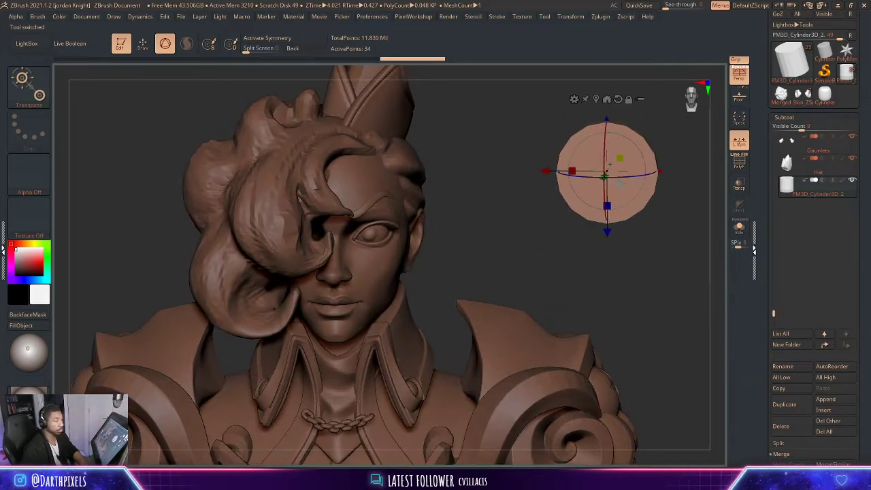
- Turn the disc to face sideways and position it against the outer flap on the hat's side
{"action": "left_click_drag", "start_coordinate": [620, 183], "coordinate": [429, 130]}
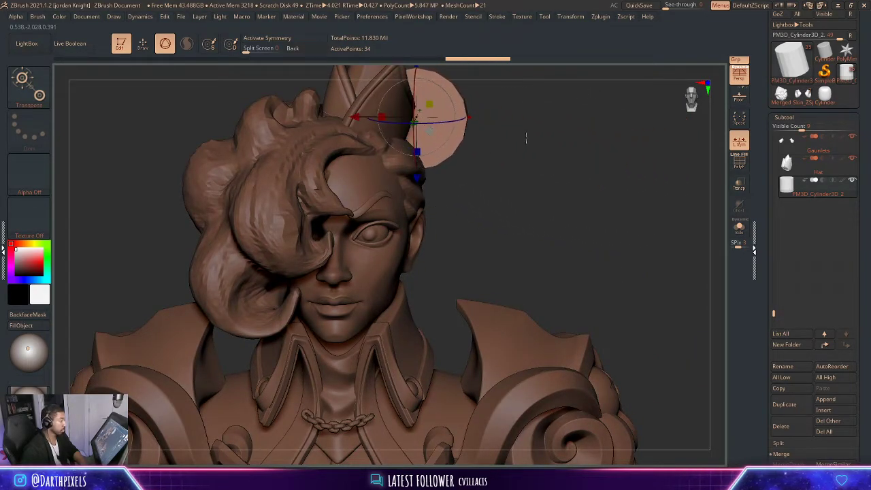
{"action": "right_click_drag", "start_coordinate": [524, 138], "coordinate": [477, 138]}
{"action": "left_click_drag", "start_coordinate": [474, 136], "coordinate": [480, 146]}
{"action": "left_click_drag", "start_coordinate": [423, 118], "coordinate": [487, 148]}
{"action": "left_click_drag", "start_coordinate": [429, 130], "coordinate": [314, 102]}
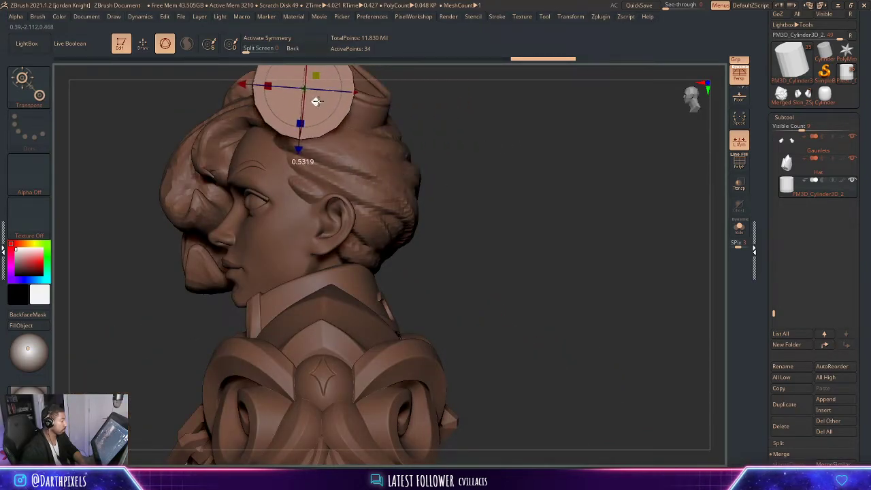
{"action": "left_click_drag", "start_coordinate": [529, 160], "coordinate": [481, 151]}
{"action": "left_click_drag", "start_coordinate": [556, 264], "coordinate": [689, 394], "text": "alt"}
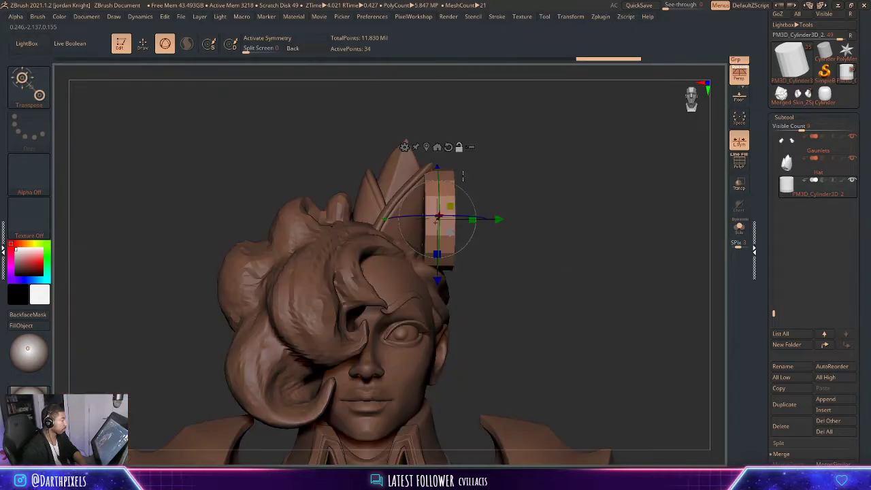
- Scale the disc down and rotate its flat face toward the outer flap's surface
{"action": "mouse_move", "coordinate": [457, 219]}
{"action": "left_mouse_down"}
{"action": "mouse_move", "coordinate": [422, 218]}
{"action": "mouse_move", "coordinate": [464, 221]}
{"action": "left_mouse_up"}
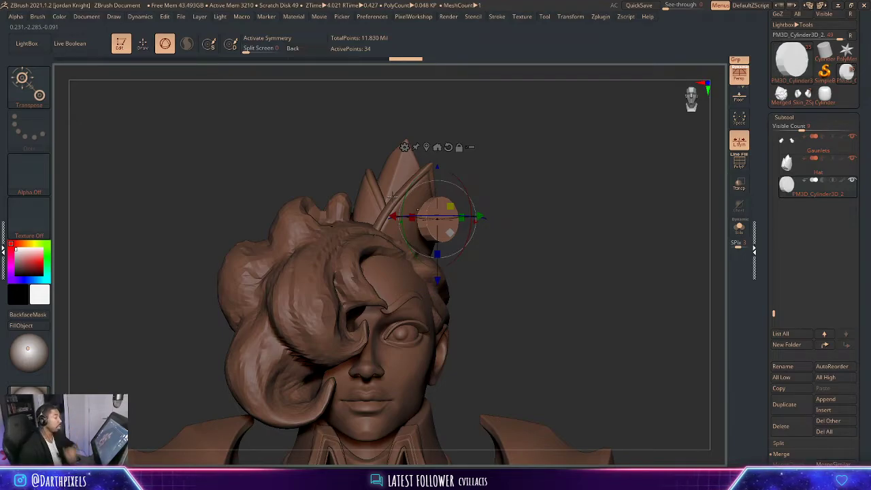
{"action": "left_click_drag", "start_coordinate": [469, 182], "coordinate": [475, 207]}
{"action": "mouse_move", "coordinate": [436, 232]}
{"action": "left_mouse_down"}
{"action": "mouse_move", "coordinate": [445, 235]}
{"action": "mouse_move", "coordinate": [444, 219]}
{"action": "left_mouse_up"}
{"action": "left_click_drag", "start_coordinate": [597, 272], "coordinate": [593, 326], "text": "alt"}
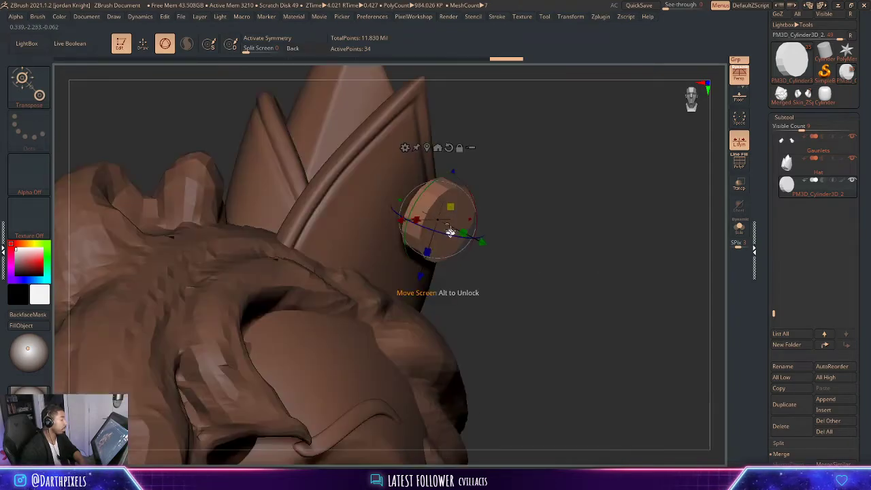
- Move the disc onto the outer flap's face, centred below its pointed tip
{"action": "left_click_drag", "start_coordinate": [449, 233], "coordinate": [411, 222]}
{"action": "left_click_drag", "start_coordinate": [569, 223], "coordinate": [511, 206]}
{"action": "left_click_drag", "start_coordinate": [411, 223], "coordinate": [377, 204]}
{"action": "left_click_drag", "start_coordinate": [632, 190], "coordinate": [687, 163]}
{"action": "left_click_drag", "start_coordinate": [376, 177], "coordinate": [371, 186]}
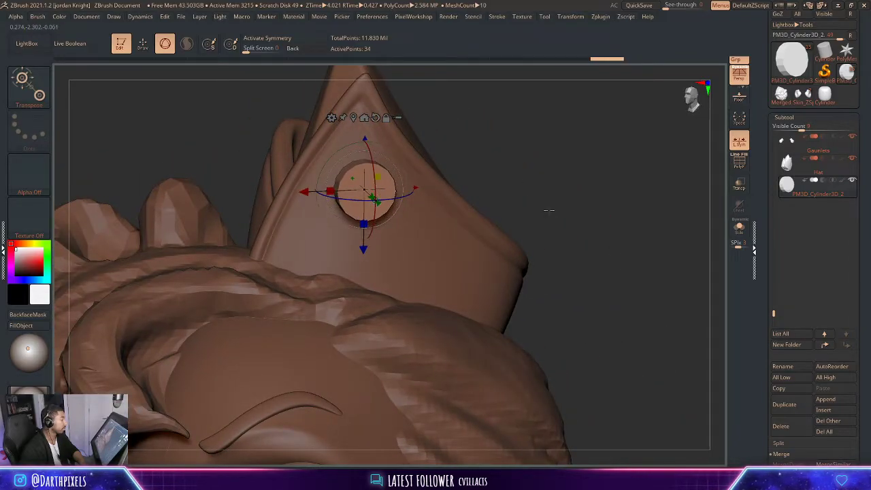
- Shift the disc in depth so it sits against the sloped surface of the flap
{"action": "left_click_drag", "start_coordinate": [548, 210], "coordinate": [457, 190]}
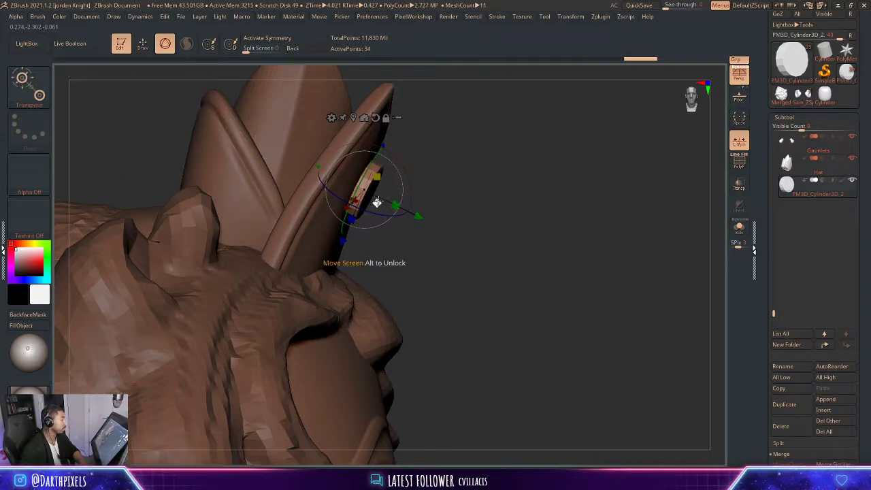
{"action": "left_click_drag", "start_coordinate": [377, 202], "coordinate": [357, 210]}
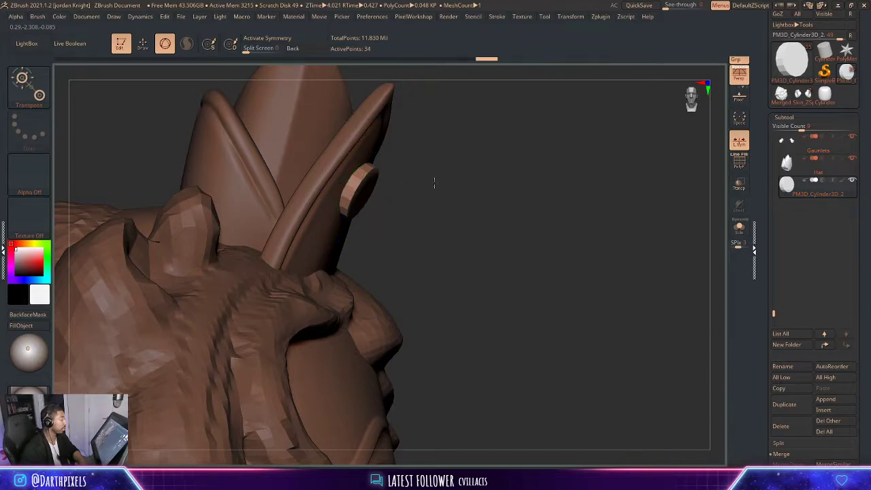
{"action": "left_click_drag", "start_coordinate": [434, 182], "coordinate": [435, 170]}
{"action": "key", "text": "q"}
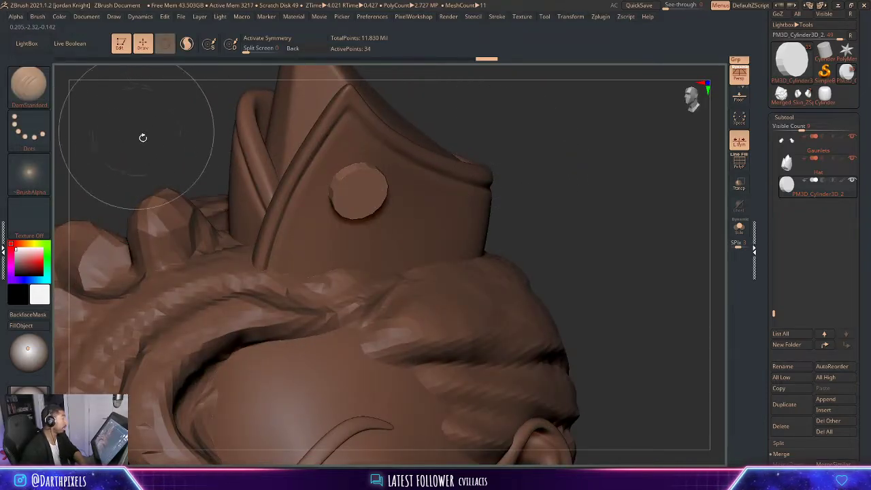
{"action": "key", "text": "w"}
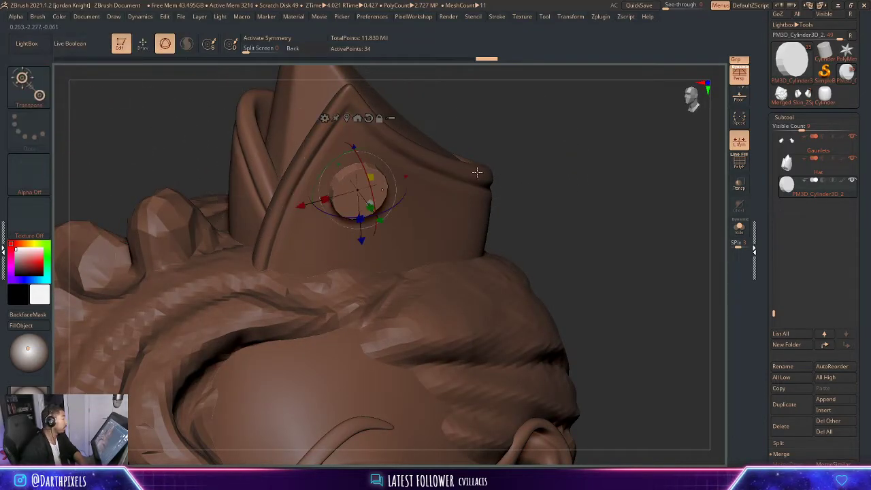
{"action": "left_click_drag", "start_coordinate": [477, 171], "coordinate": [565, 173]}
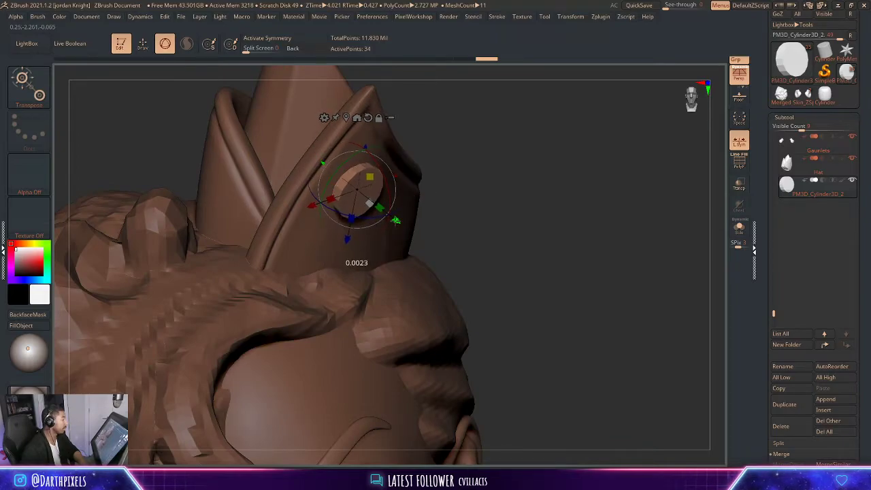
{"action": "key", "text": "q"}
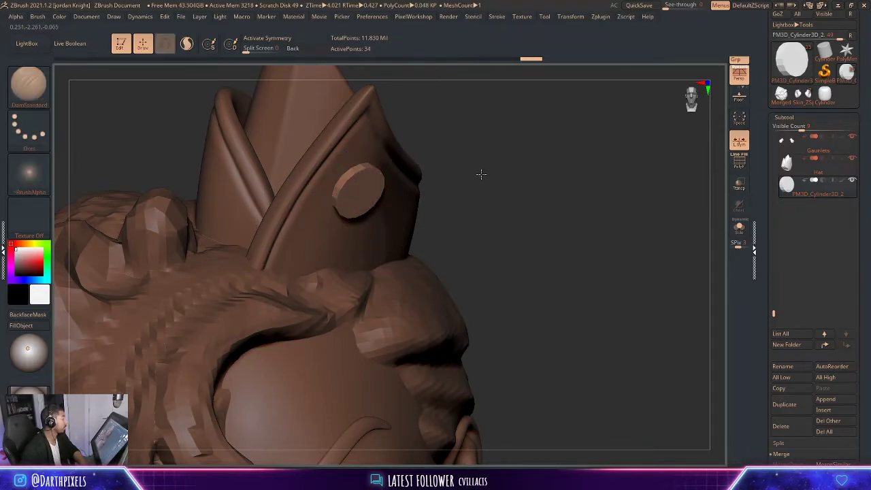
- Rotate the disc slightly to match the flap's slope and curvature
{"action": "mouse_move", "coordinate": [478, 171]}
{"action": "left_mouse_down"}
{"action": "mouse_move", "coordinate": [464, 155]}
{"action": "mouse_move", "coordinate": [501, 145]}
{"action": "mouse_move", "coordinate": [469, 158]}
{"action": "mouse_move", "coordinate": [527, 164]}
{"action": "left_mouse_up"}
{"action": "key", "text": "r"}
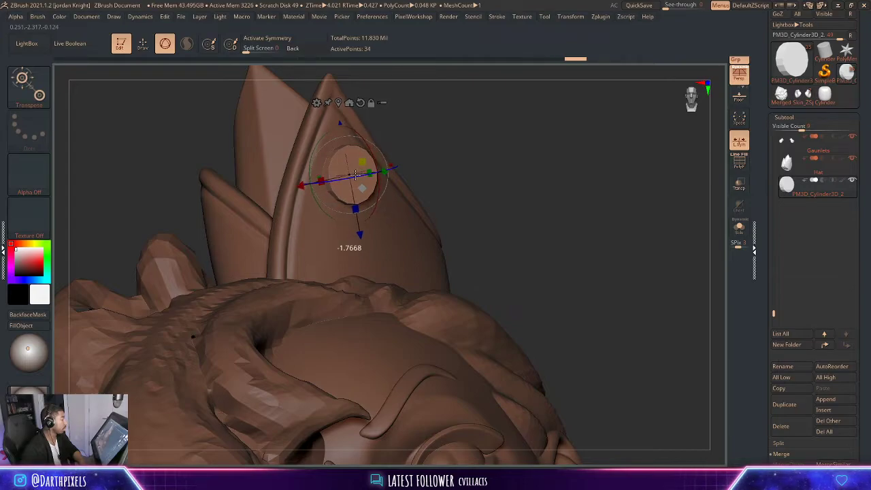
{"action": "key", "text": "q"}
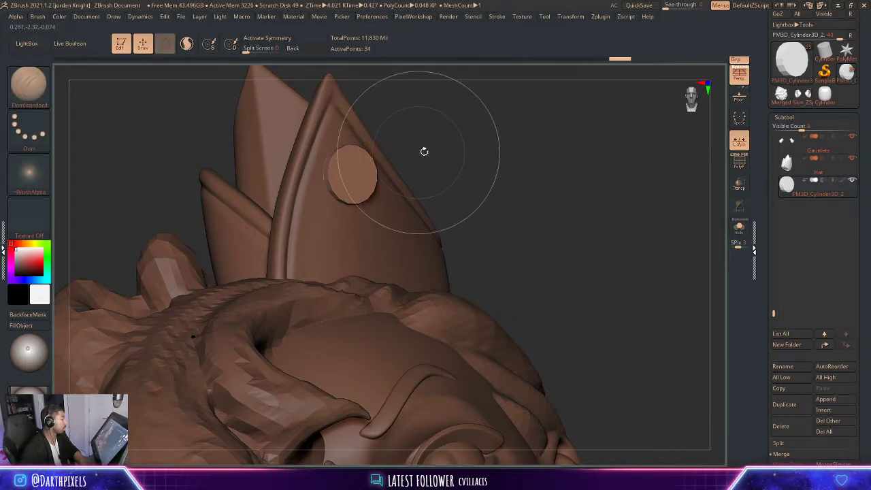
{"action": "left_click_drag", "start_coordinate": [481, 177], "coordinate": [380, 151]}
{"action": "mouse_move", "coordinate": [425, 216]}
{"action": "left_mouse_down", "text": "alt"}
{"action": "mouse_move", "coordinate": [465, 230]}
{"action": "mouse_move", "coordinate": [423, 182]}
{"action": "mouse_move", "coordinate": [363, 175]}
{"action": "left_mouse_up", "text": "alt"}
- Fine-tune the disc's angle and position on the flap and reduce its thickness
{"action": "key", "text": "w"}
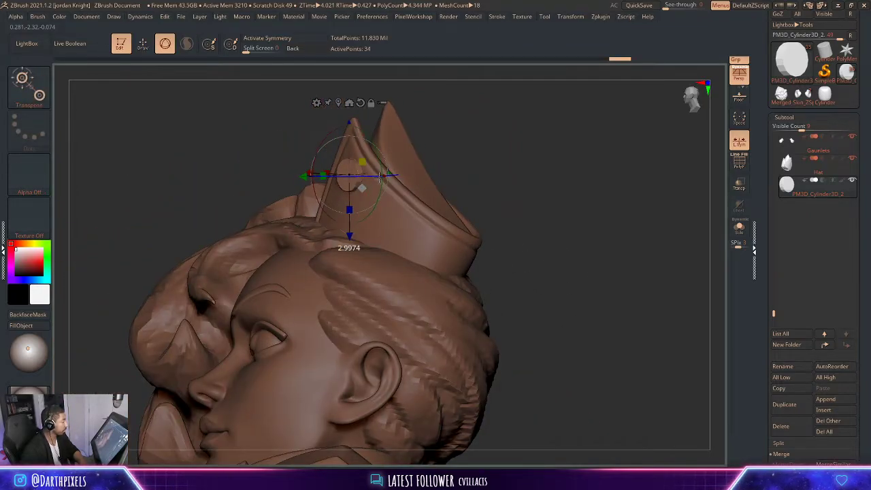
{"action": "left_click_drag", "start_coordinate": [470, 164], "coordinate": [412, 177]}
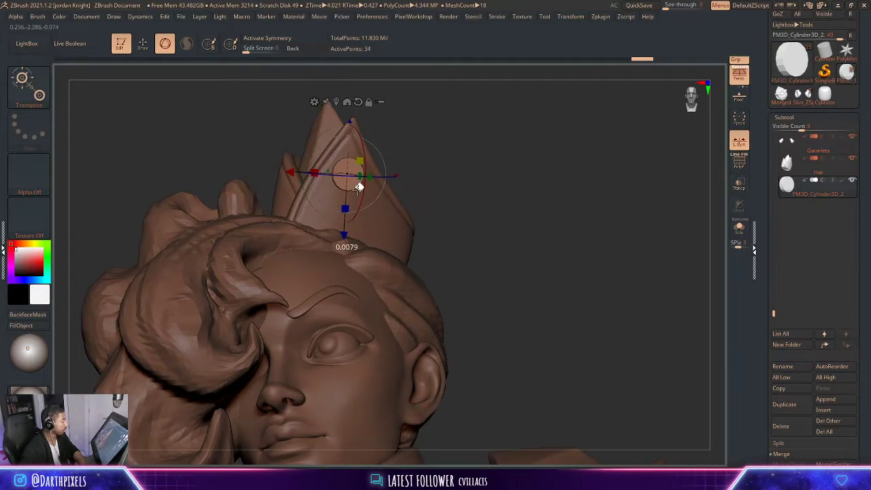
{"action": "left_click_drag", "start_coordinate": [466, 188], "coordinate": [414, 191]}
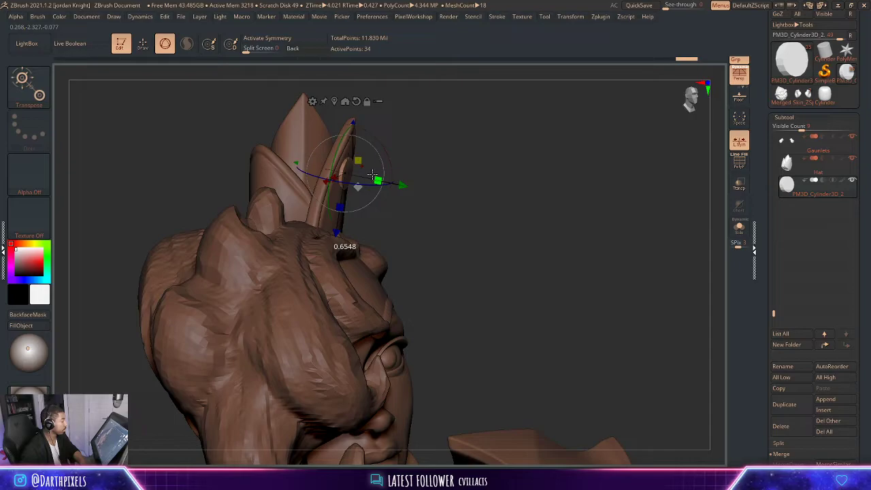
{"action": "left_click_drag", "start_coordinate": [373, 175], "coordinate": [375, 176]}
{"action": "key", "text": "q"}
{"action": "left_click_drag", "start_coordinate": [437, 191], "coordinate": [448, 205], "text": "alt"}
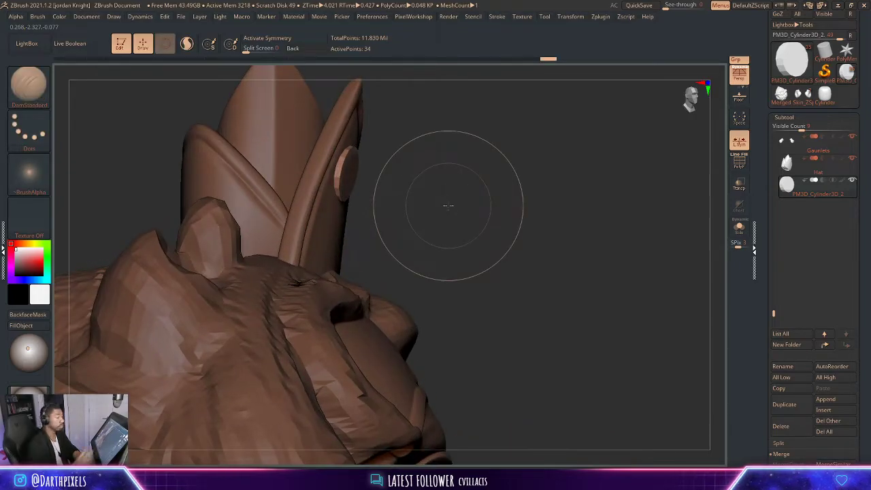
- Bevel the disc's rim using the ZModeler brush's Bevel edge action and check its wireframe
{"action": "left_click", "coordinate": [28, 82]}
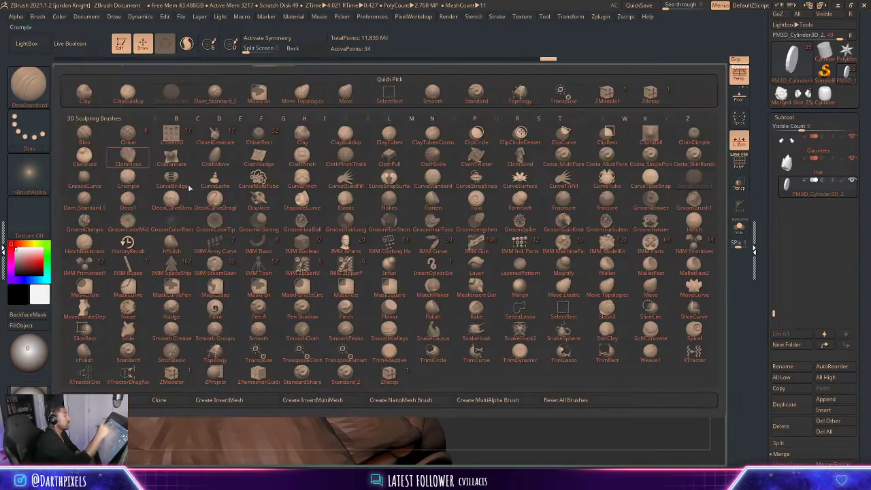
{"action": "left_click", "coordinate": [608, 101]}
{"action": "left_click_drag", "start_coordinate": [514, 208], "coordinate": [548, 276], "text": "alt"}
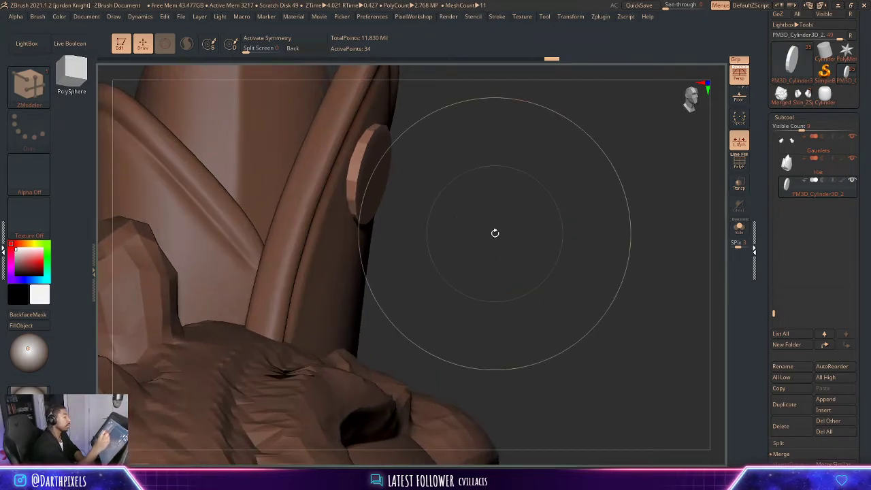
{"action": "key", "text": "space"}
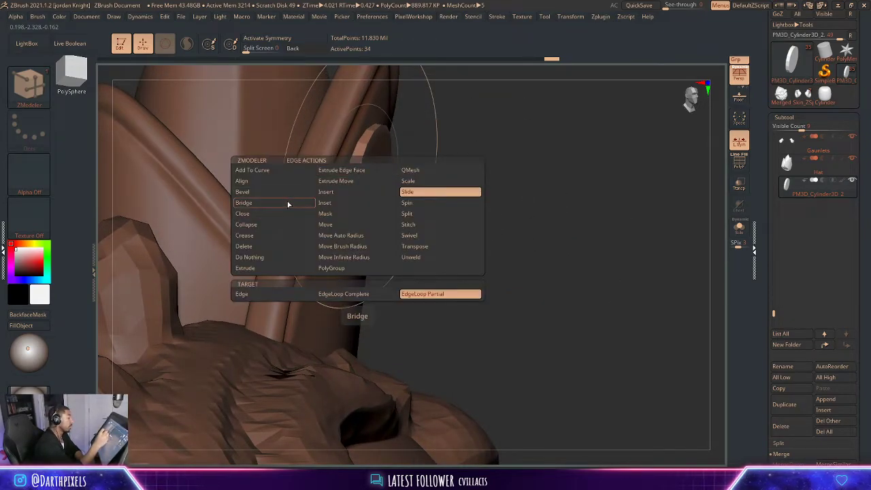
{"action": "left_click", "coordinate": [288, 202]}
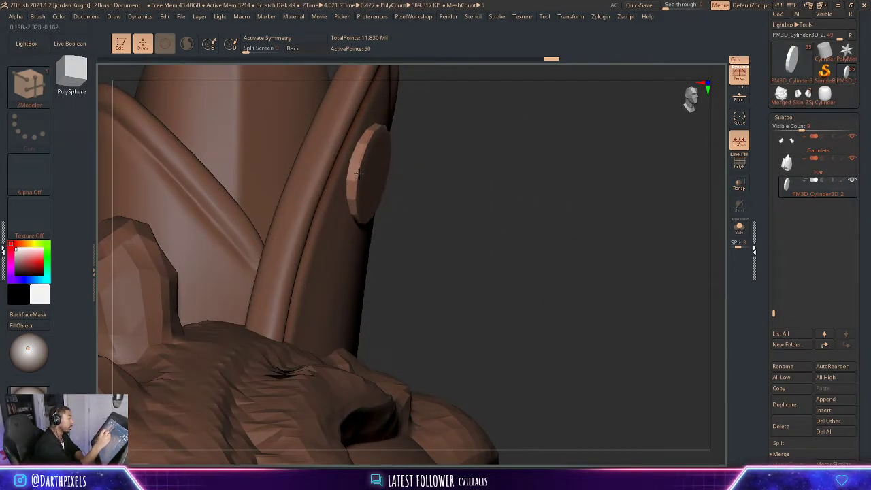
{"action": "left_click_drag", "start_coordinate": [451, 178], "coordinate": [418, 143], "text": "alt"}
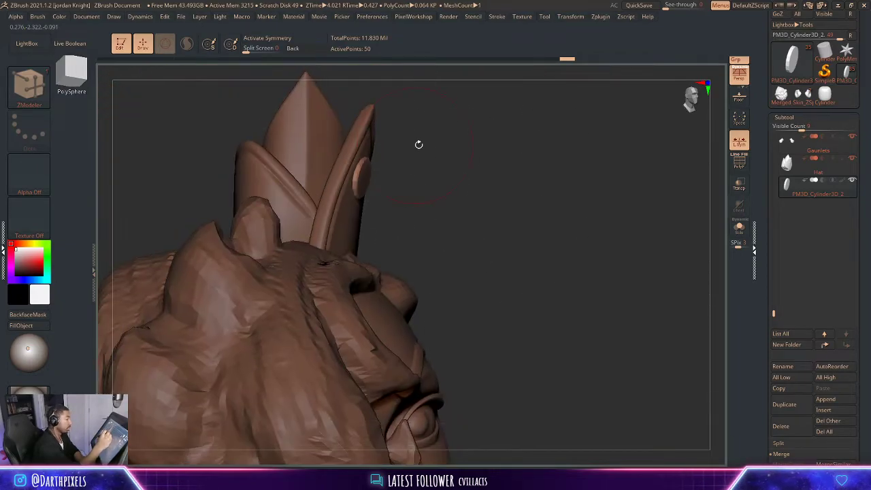
{"action": "key", "text": "shift+f"}
{"action": "left_click_drag", "start_coordinate": [457, 175], "coordinate": [409, 179]}
{"action": "key", "text": "shift+f"}
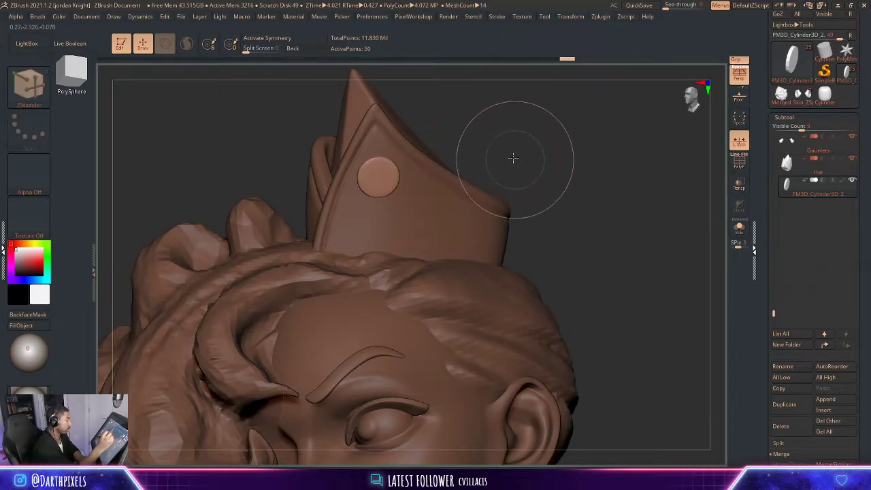
- Set the ZModeler edge action to Crease with EdgeLoop Partial, crease the disc's rim and display the wireframe
{"action": "left_click_drag", "start_coordinate": [513, 157], "coordinate": [503, 324], "text": "alt"}
{"action": "key", "text": "shift+f"}
{"action": "key", "text": "shift+f"}
{"action": "key", "text": "space"}
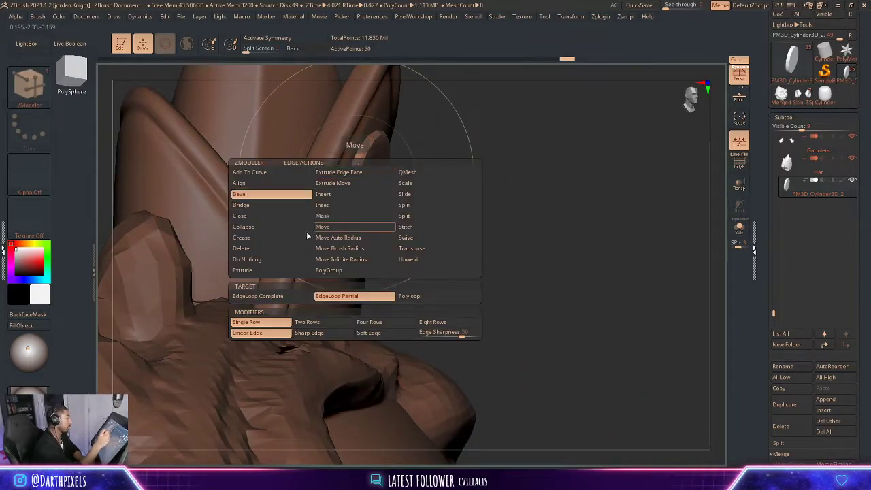
{"action": "left_click", "coordinate": [272, 237]}
{"action": "left_click", "coordinate": [336, 295]}
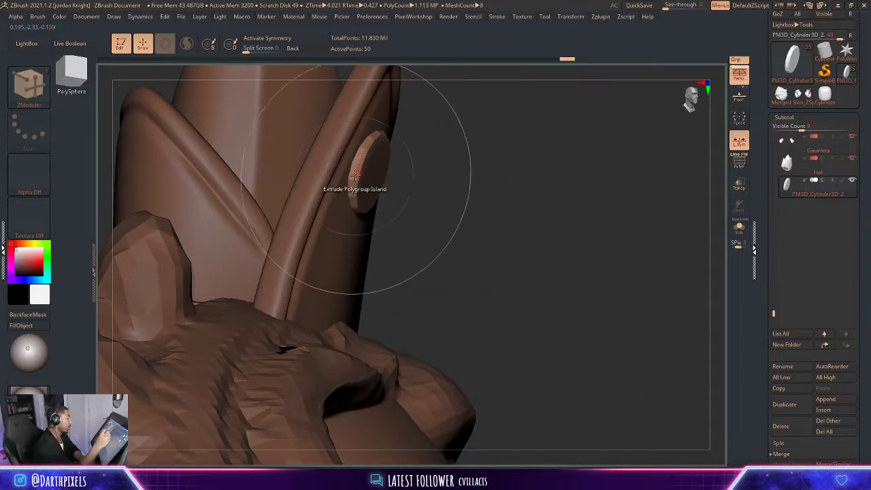
{"action": "key", "text": "shift+f"}
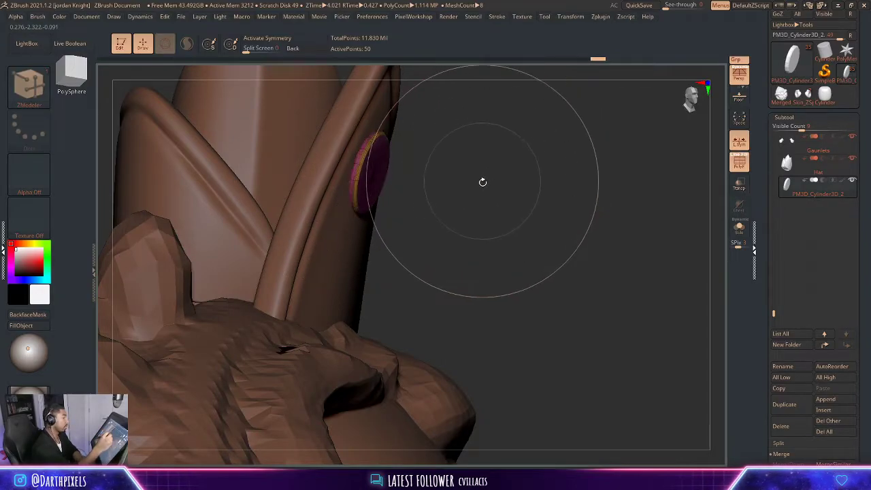
{"action": "left_click_drag", "start_coordinate": [482, 183], "coordinate": [483, 155], "text": "alt"}
- Isolate the disc to inspect its rim topology and smoothing, restore the full model and hide the wireframe
{"action": "left_click", "coordinate": [738, 228]}
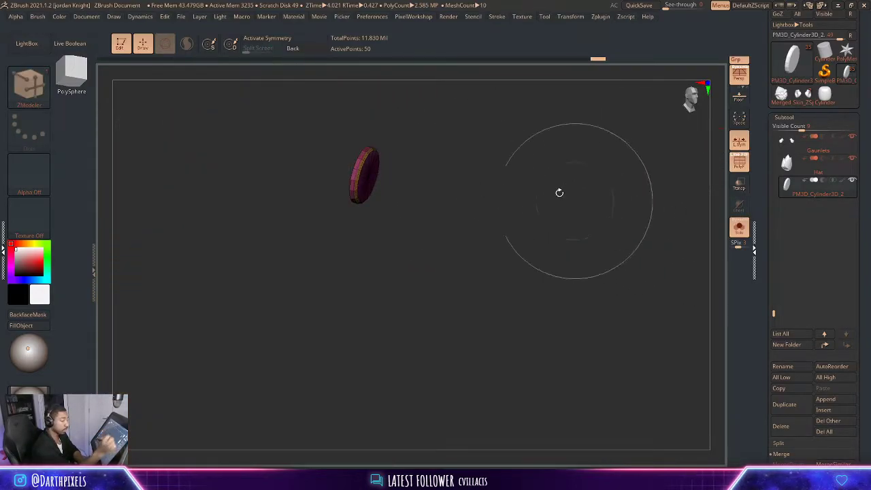
{"action": "left_click_drag", "start_coordinate": [558, 192], "coordinate": [482, 153]}
{"action": "key", "text": "d"}
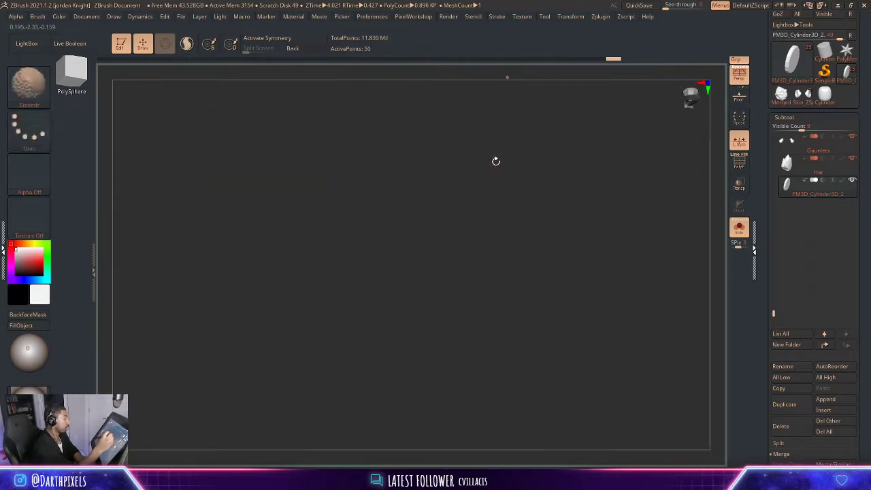
{"action": "left_click", "coordinate": [739, 228]}
{"action": "left_click_drag", "start_coordinate": [629, 216], "coordinate": [572, 249]}
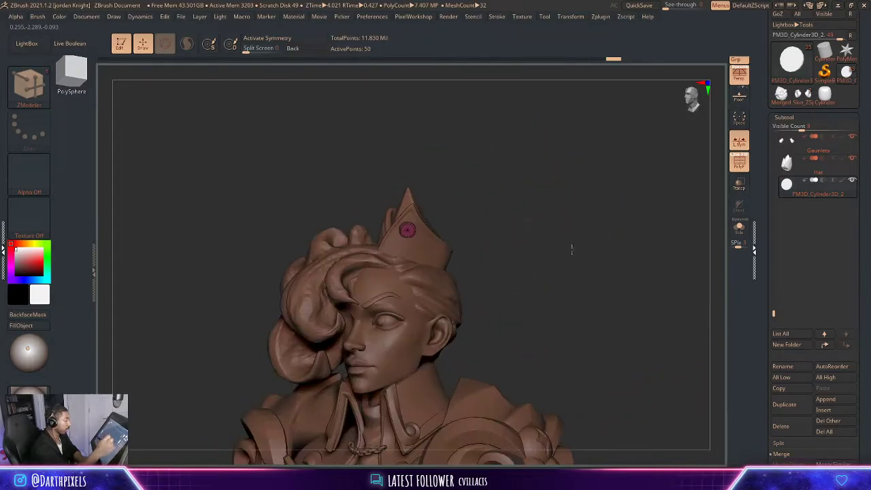
{"action": "key", "text": "shift+f"}
{"action": "left_click_drag", "start_coordinate": [492, 207], "coordinate": [570, 302]}
- Set the disc's crease level to 2 and enable dynamic subdivision to smooth it
{"action": "key", "text": "space"}
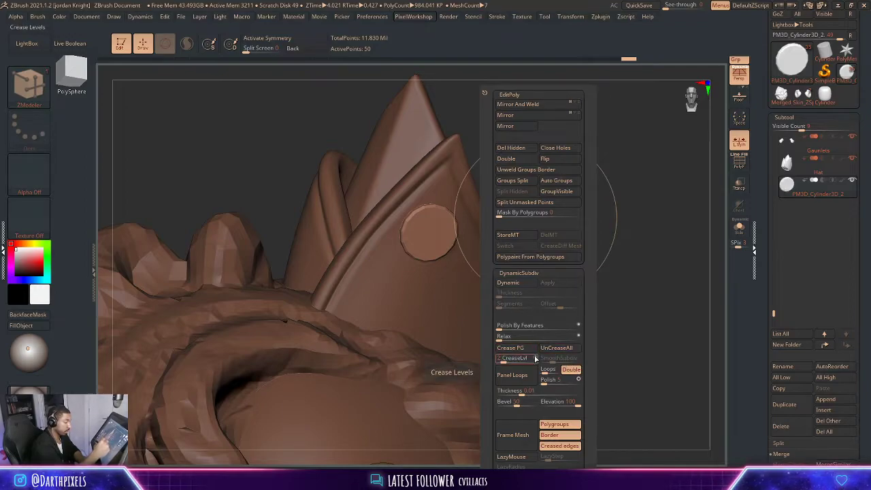
{"action": "left_click_drag", "start_coordinate": [507, 360], "coordinate": [522, 359]}
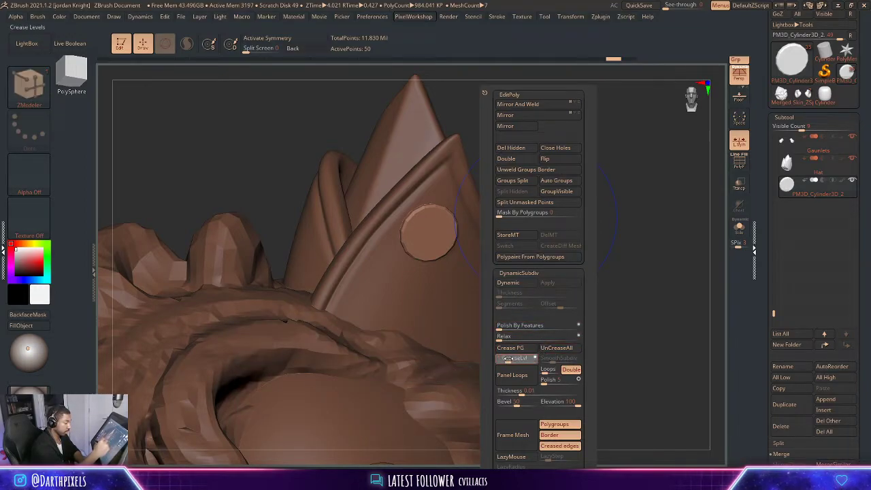
{"action": "key", "text": "d"}
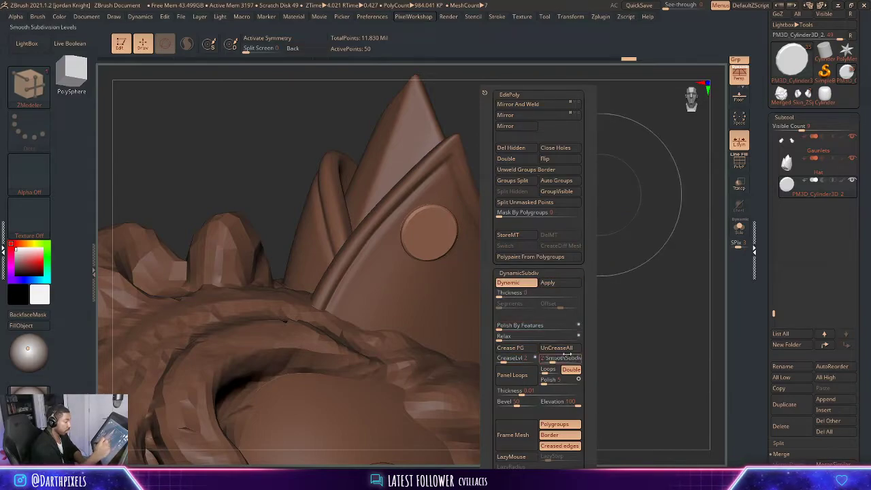
{"action": "left_click_drag", "start_coordinate": [627, 237], "coordinate": [529, 262], "text": "alt"}
{"action": "left_click_drag", "start_coordinate": [500, 205], "coordinate": [550, 176], "text": "alt"}
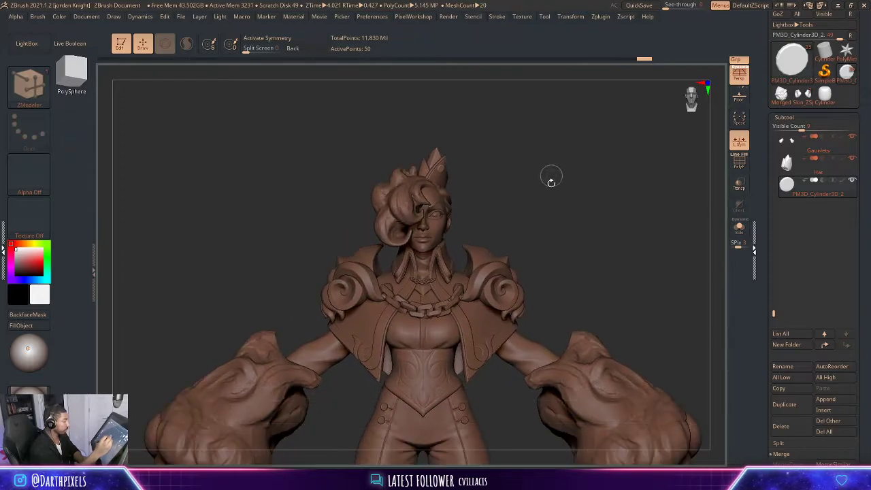
- Nudge the smoothed disc on the flap, review it on the full figure and select the Hat subtool
{"action": "key", "text": "w"}
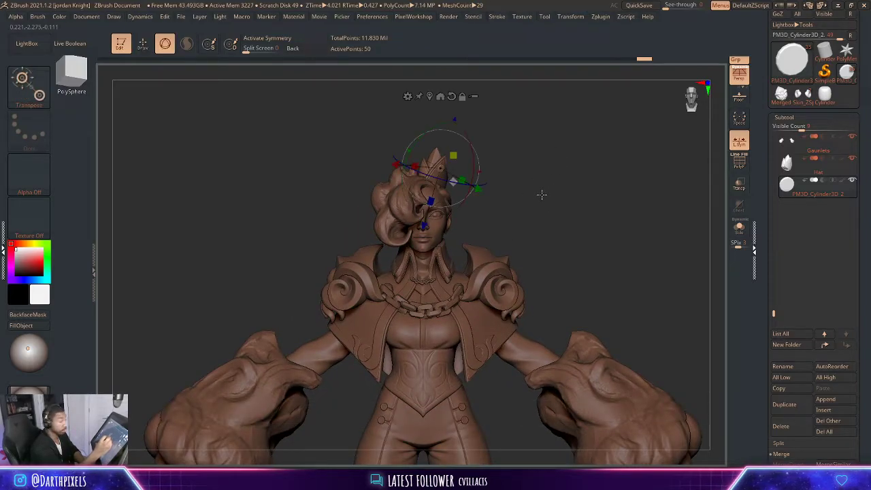
{"action": "left_click_drag", "start_coordinate": [569, 291], "coordinate": [593, 354], "text": "alt"}
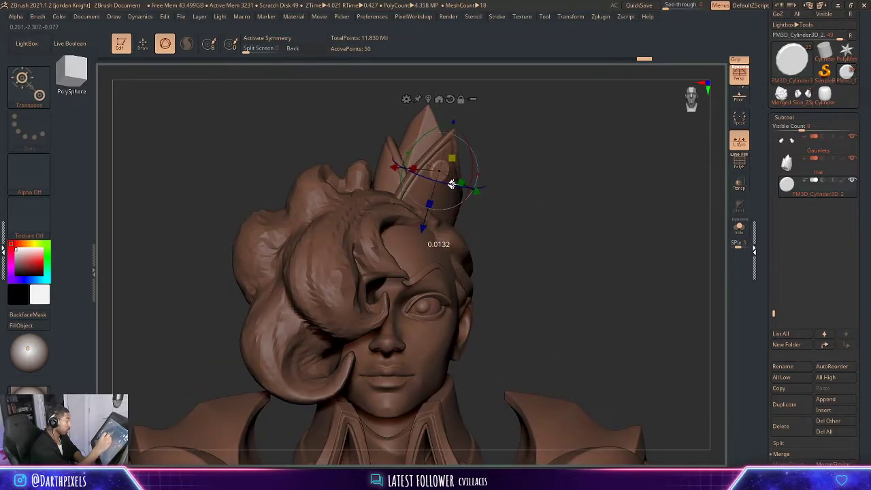
{"action": "key", "text": "q"}
{"action": "mouse_move", "coordinate": [544, 227]}
{"action": "left_mouse_down", "text": "alt"}
{"action": "mouse_move", "coordinate": [469, 186]}
{"action": "mouse_move", "coordinate": [495, 157]}
{"action": "left_mouse_up", "text": "alt"}
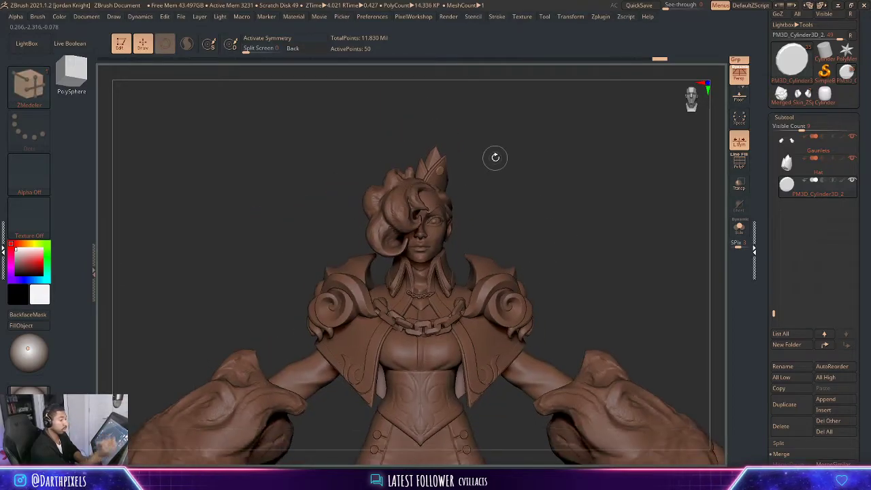
{"action": "left_click", "coordinate": [799, 171]}
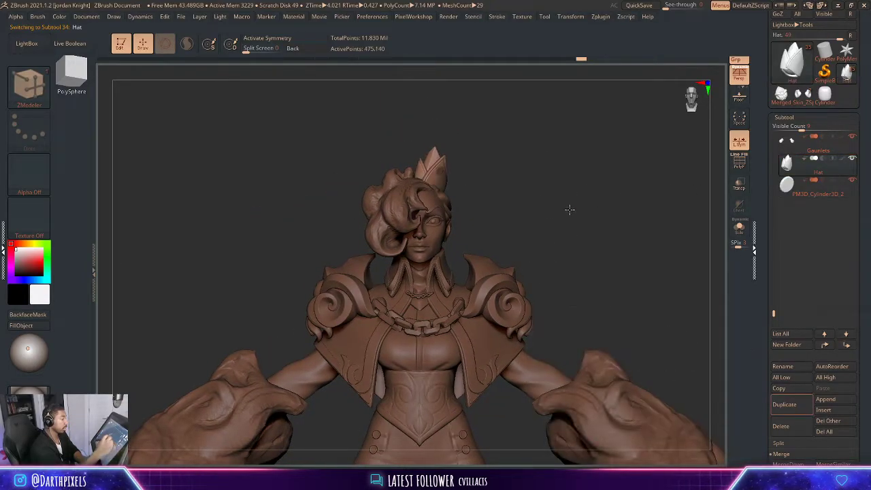
- Sculpt the hat flap's surface around the disc ornament with the Standard brush and smooth the strokes
{"action": "mouse_move", "coordinate": [570, 208]}
{"action": "left_mouse_down", "text": "alt"}
{"action": "mouse_move", "coordinate": [707, 311]}
{"action": "mouse_move", "coordinate": [635, 255]}
{"action": "left_mouse_up", "text": "alt"}
{"action": "key", "text": "b"}
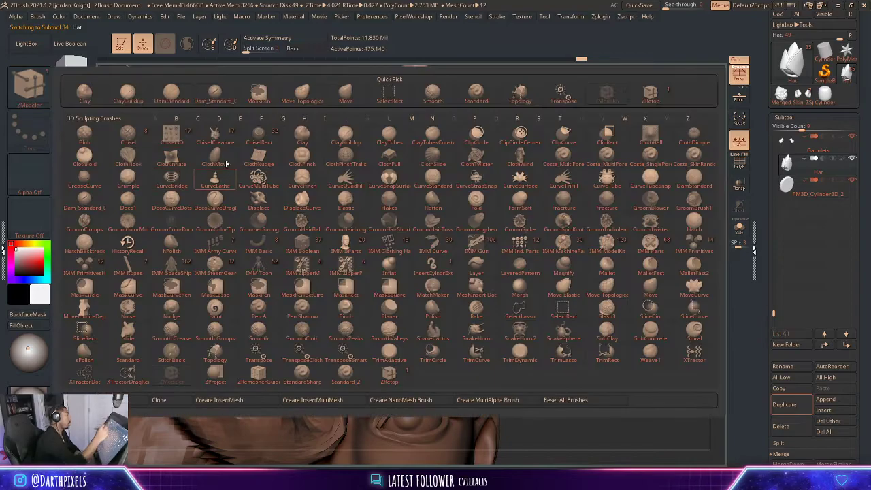
{"action": "left_click", "coordinate": [470, 97]}
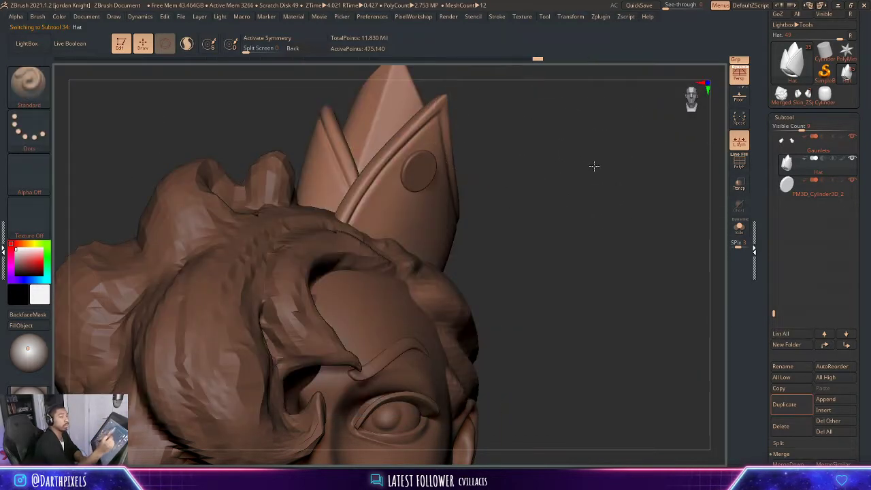
{"action": "mouse_move", "coordinate": [592, 165]}
{"action": "left_mouse_down"}
{"action": "mouse_move", "coordinate": [554, 210]}
{"action": "mouse_move", "coordinate": [550, 183]}
{"action": "mouse_move", "coordinate": [435, 194]}
{"action": "left_mouse_up"}
{"action": "key", "text": "space"}
{"action": "key", "text": "space"}
{"action": "key", "text": "space"}
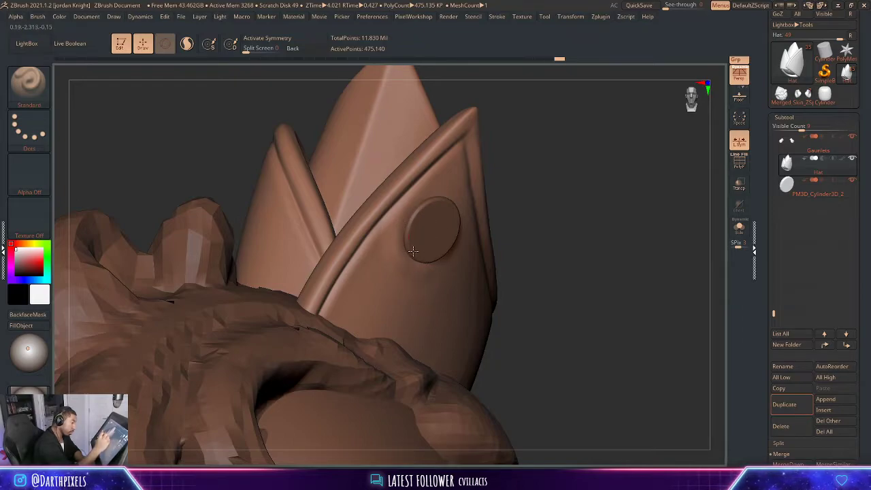
{"action": "key", "text": "shift"}
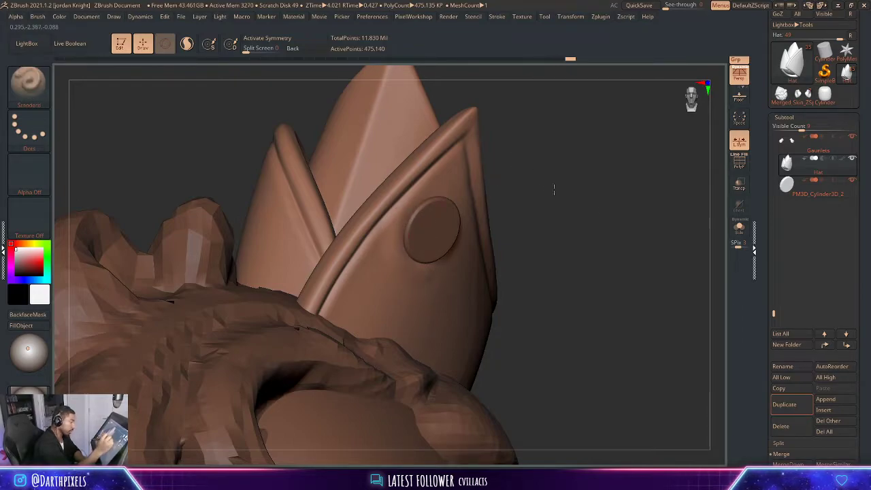
{"action": "mouse_move", "coordinate": [554, 189]}
{"action": "left_mouse_down", "text": "alt"}
{"action": "mouse_move", "coordinate": [509, 180]}
{"action": "mouse_move", "coordinate": [544, 187]}
{"action": "mouse_move", "coordinate": [478, 187]}
{"action": "mouse_move", "coordinate": [559, 268]}
{"action": "mouse_move", "coordinate": [544, 249]}
{"action": "left_mouse_up", "text": "alt"}
{"action": "key", "text": "shift"}
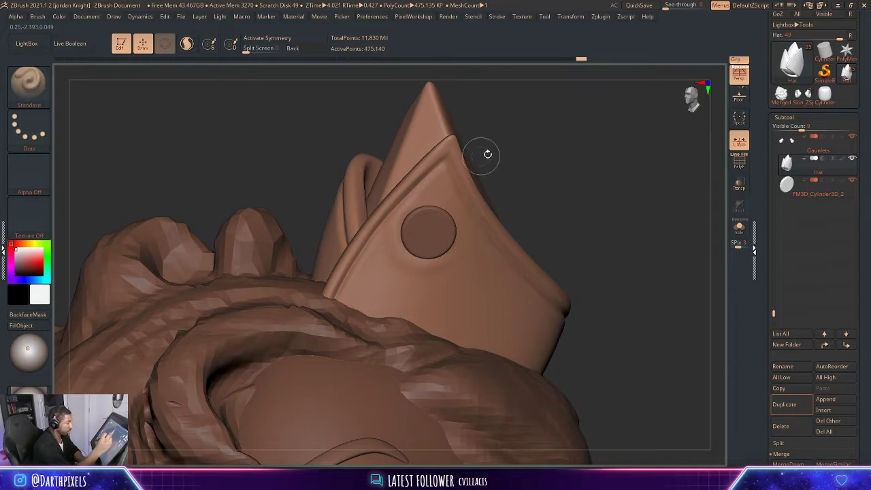
- Review the hat and its disc ornament up close, from the front and on the full figure
{"action": "key", "text": "f"}
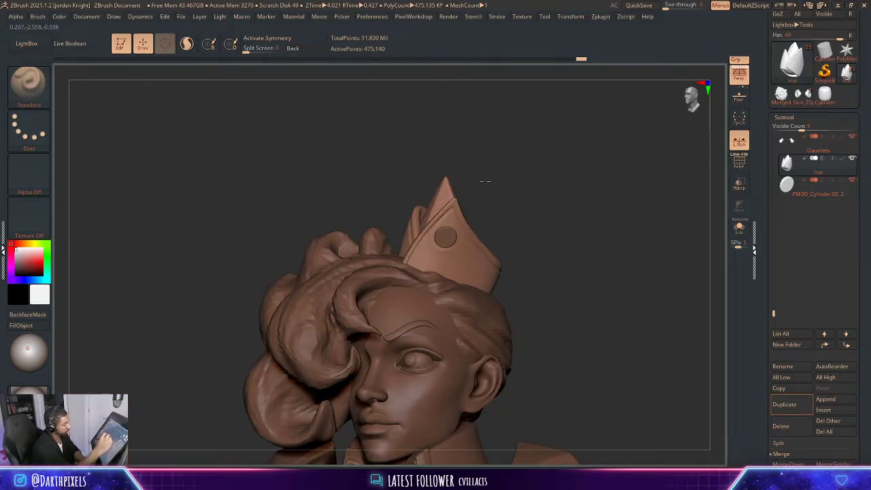
{"action": "left_click_drag", "start_coordinate": [484, 182], "coordinate": [495, 193], "text": "alt"}
{"action": "mouse_move", "coordinate": [495, 193]}
{"action": "left_mouse_down"}
{"action": "mouse_move", "coordinate": [511, 206]}
{"action": "mouse_move", "coordinate": [505, 215]}
{"action": "mouse_move", "coordinate": [497, 163]}
{"action": "mouse_move", "coordinate": [601, 259]}
{"action": "mouse_move", "coordinate": [559, 235]}
{"action": "mouse_move", "coordinate": [548, 264]}
{"action": "mouse_move", "coordinate": [559, 268]}
{"action": "left_mouse_up"}
{"action": "key", "text": "shift"}
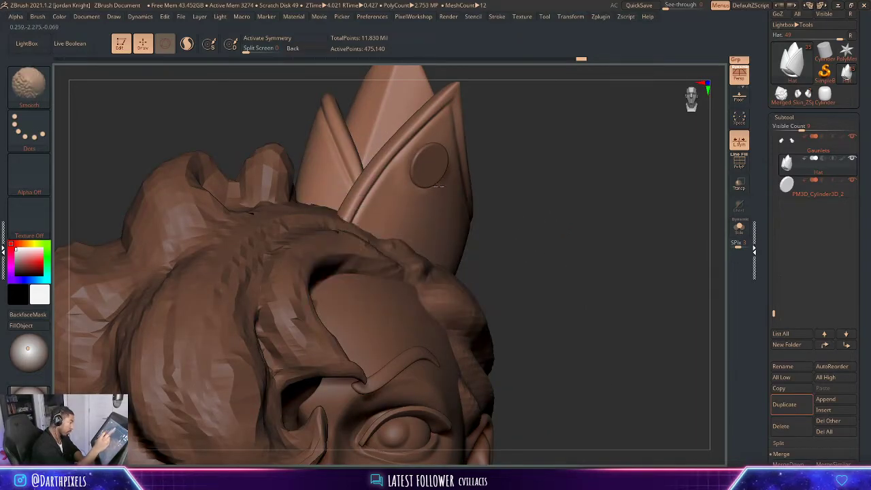
{"action": "left_click_drag", "start_coordinate": [551, 184], "coordinate": [491, 170]}
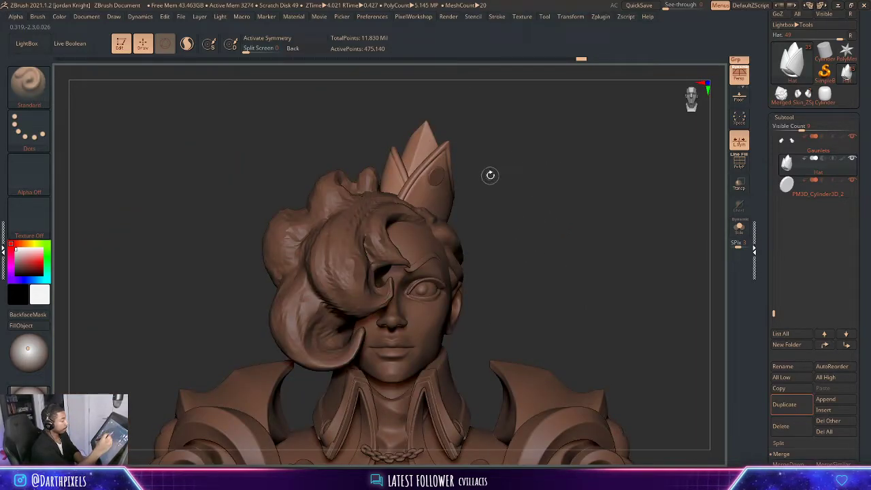
{"action": "left_click_drag", "start_coordinate": [525, 229], "coordinate": [551, 177]}
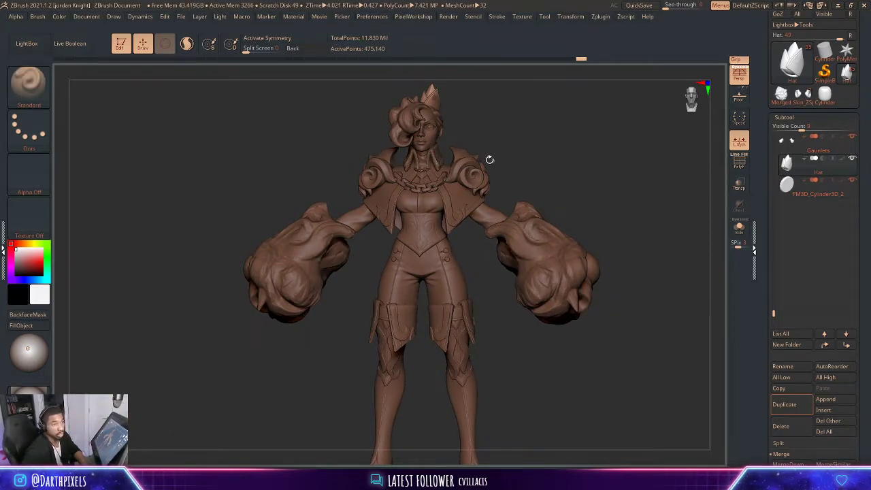
{"action": "left_click_drag", "start_coordinate": [492, 139], "coordinate": [508, 178]}
{"action": "key", "text": "shift+f"}
{"action": "key", "text": "shift+f"}
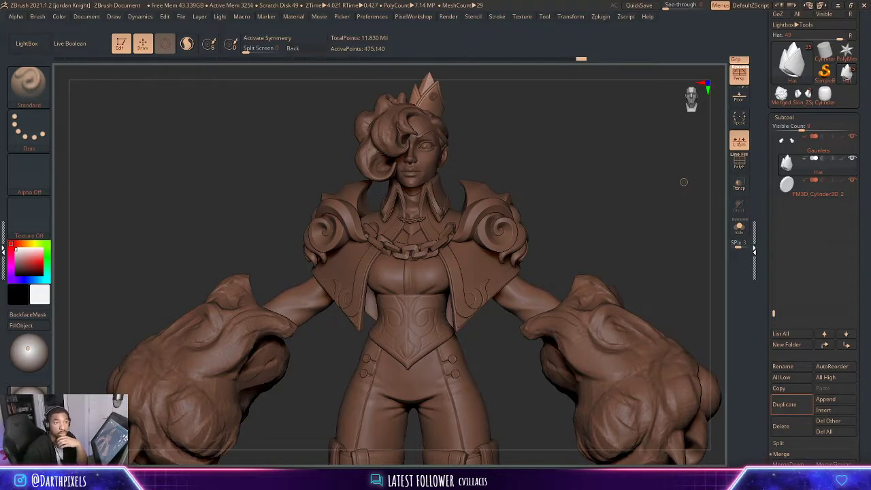
- Bring a blank sticky note over the model and write "Change Chains" in it
{"action": "left_click_drag", "start_coordinate": [870, 73], "coordinate": [715, 70]}
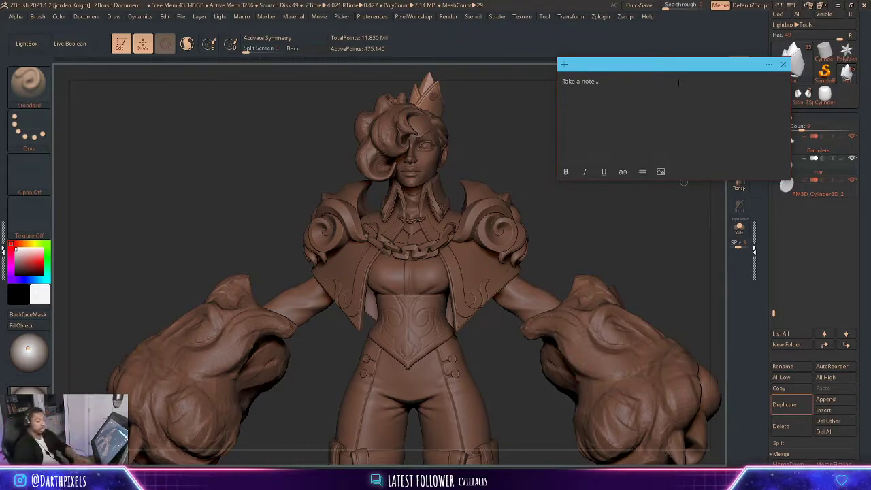
{"action": "type", "text": "Change "}
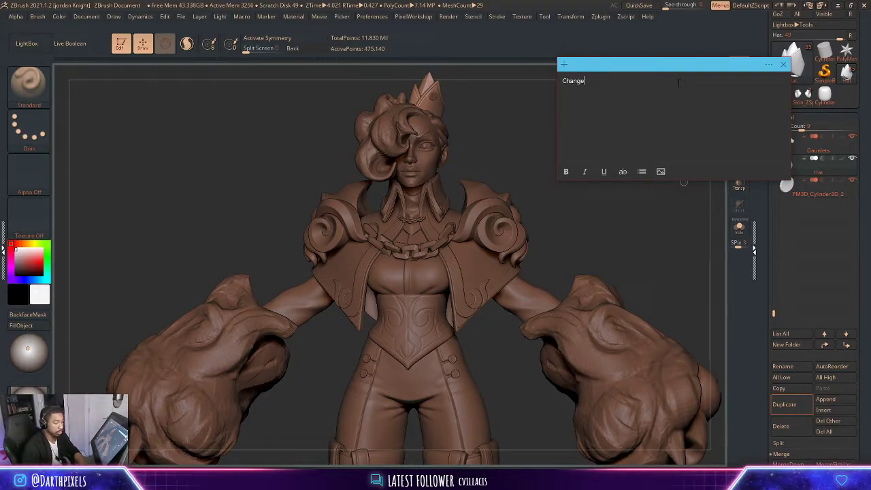
{"action": "type", "text": "Cha"}
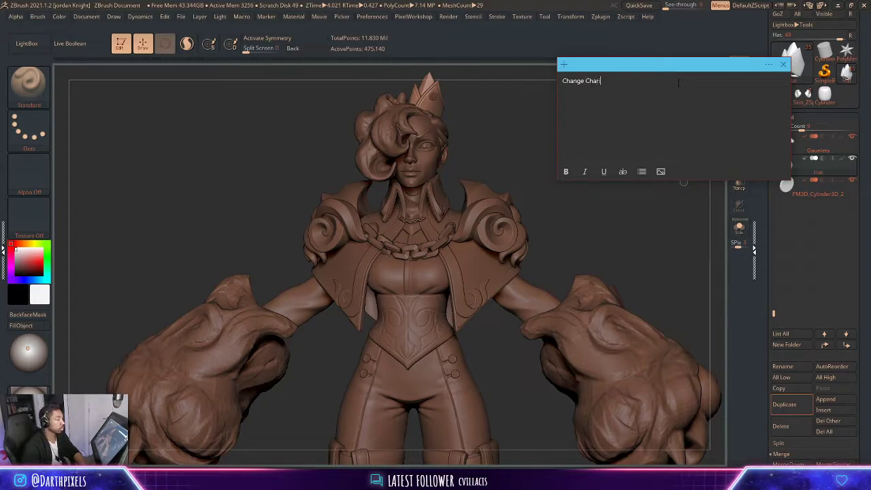
{"action": "type", "text": "ins"}
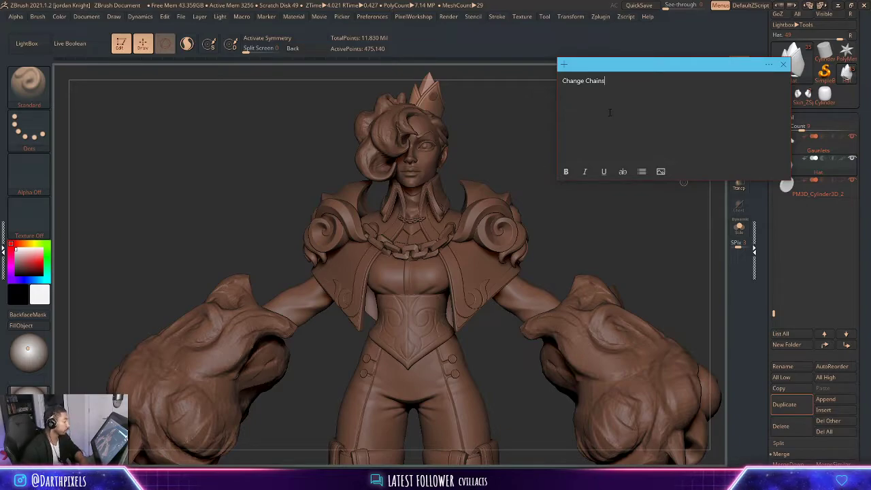
- Return to the model, view the figure from behind and lower the hat to its lowest subdivision level
{"action": "left_click", "coordinate": [491, 164]}
{"action": "mouse_move", "coordinate": [491, 164]}
{"action": "left_mouse_down"}
{"action": "mouse_move", "coordinate": [558, 140]}
{"action": "mouse_move", "coordinate": [548, 142]}
{"action": "mouse_move", "coordinate": [565, 164]}
{"action": "mouse_move", "coordinate": [583, 143]}
{"action": "mouse_move", "coordinate": [576, 138]}
{"action": "left_mouse_up"}
{"action": "key", "text": "shift+d"}
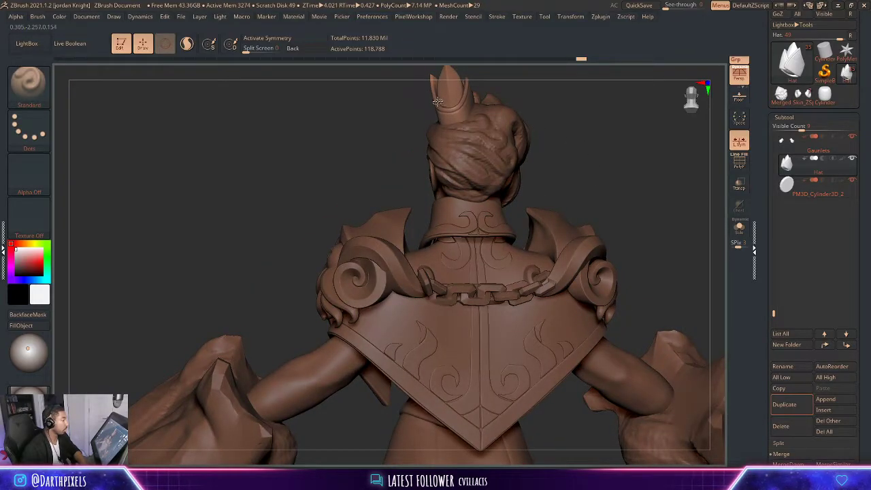
{"action": "key", "text": "shift+d"}
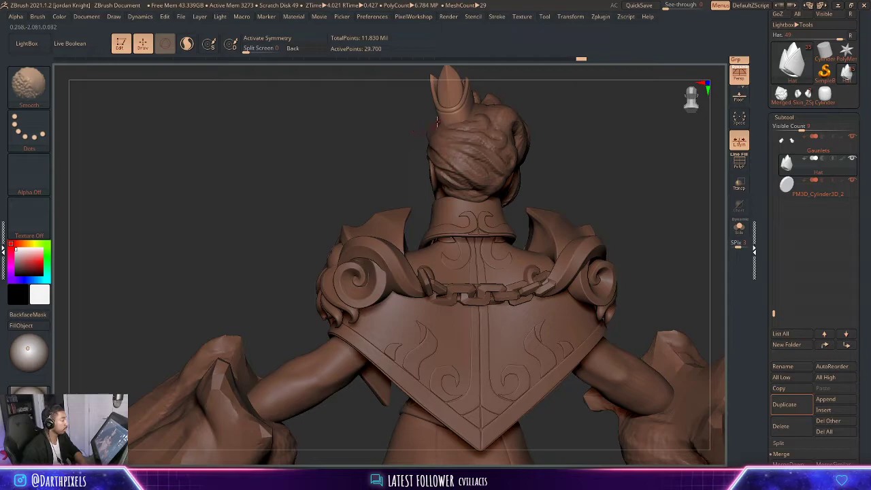
{"action": "key", "text": "shift+d"}
{"action": "key", "text": "shift+d"}
{"action": "key", "text": "shift+d"}
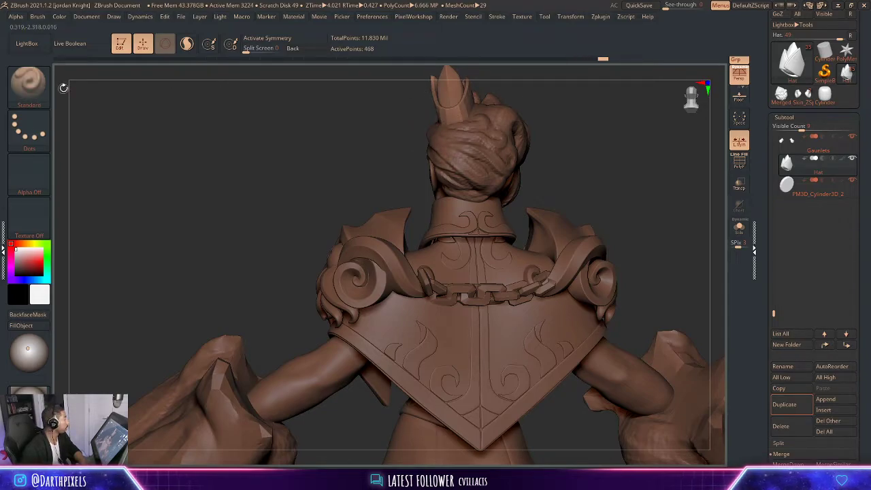
- Switch to the Move brush, adjust its draw size and reshape the low-resolution hat from behind
{"action": "left_click", "coordinate": [29, 86]}
{"action": "left_click", "coordinate": [345, 92]}
{"action": "key", "text": "space"}
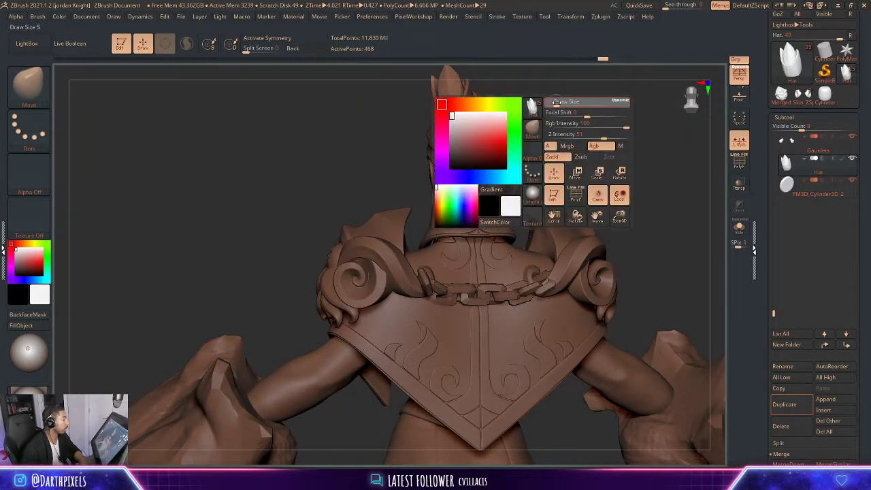
{"action": "key", "text": "space"}
{"action": "key", "text": "space"}
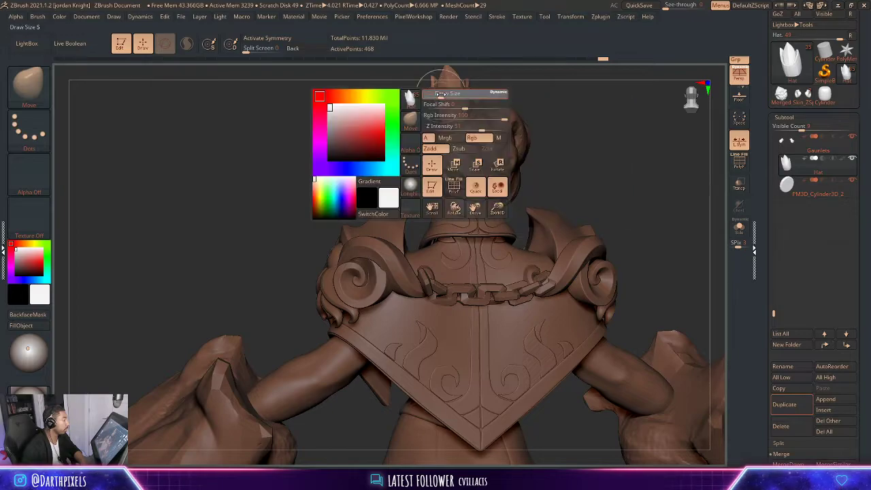
{"action": "mouse_move", "coordinate": [438, 99]}
{"action": "left_mouse_down"}
{"action": "mouse_move", "coordinate": [468, 91]}
{"action": "mouse_move", "coordinate": [594, 103]}
{"action": "mouse_move", "coordinate": [547, 130]}
{"action": "mouse_move", "coordinate": [569, 140]}
{"action": "mouse_move", "coordinate": [605, 133]}
{"action": "left_mouse_up"}
- Select the disc ornament and nudge it slightly along one axis to sit on the flap
{"action": "left_click", "coordinate": [485, 87], "text": "alt"}
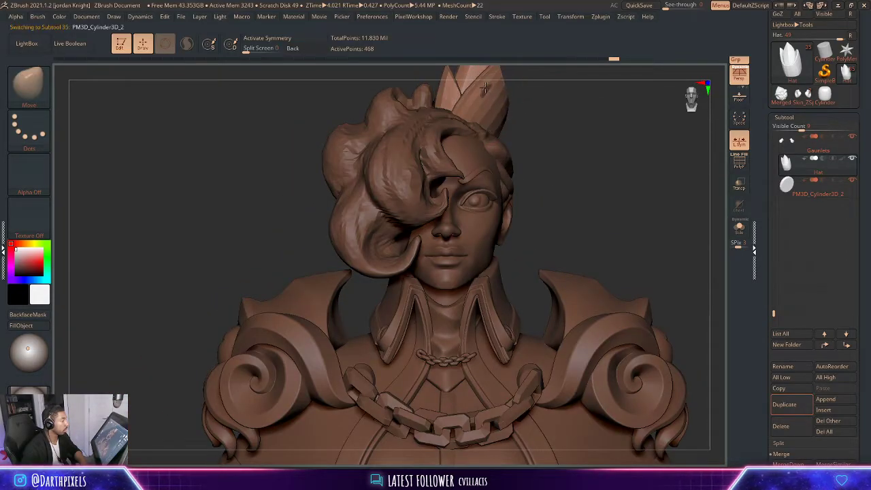
{"action": "key", "text": "r"}
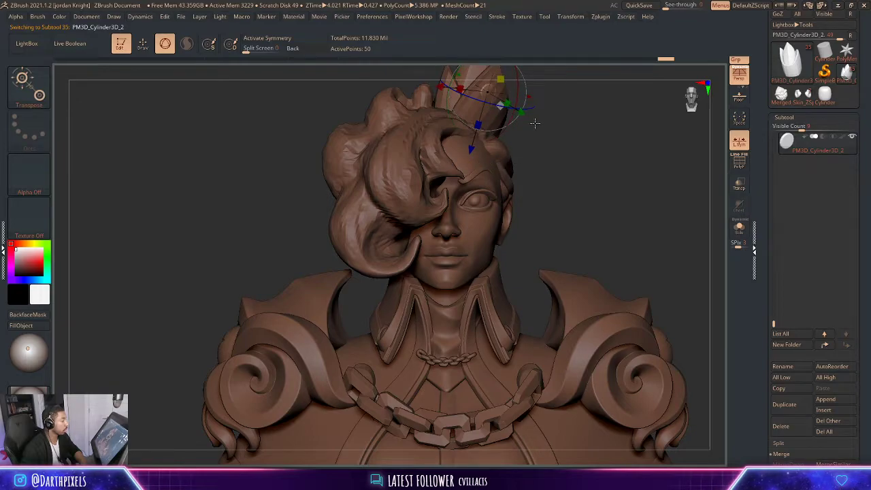
{"action": "left_click_drag", "start_coordinate": [522, 113], "coordinate": [524, 114]}
- Reselect the hat and restore its highest subdivision level
{"action": "left_click", "coordinate": [467, 114], "text": "alt"}
{"action": "key", "text": "d"}
{"action": "key", "text": "d"}
{"action": "key", "text": "d"}
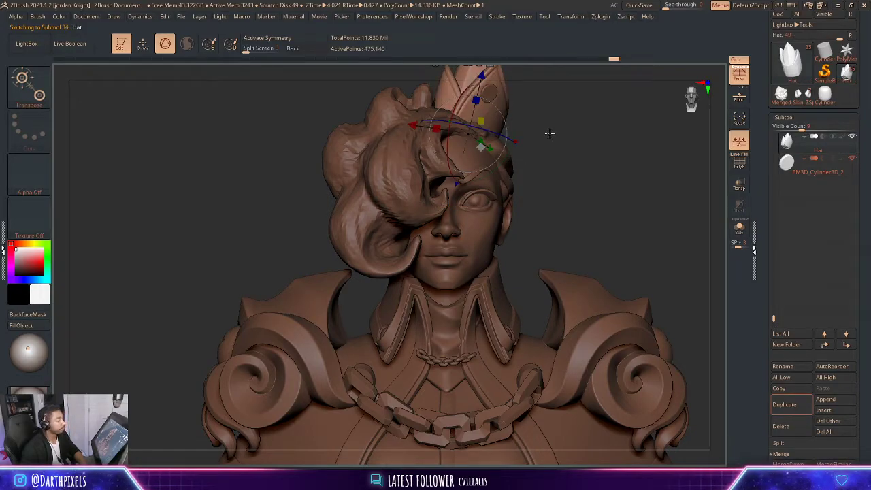
- Inspect the hat's polygroups and silhouette on the full figure with the polyframe temporarily displayed
{"action": "key", "text": "shift+f"}
{"action": "key", "text": "q"}
{"action": "left_click_drag", "start_coordinate": [517, 104], "coordinate": [523, 103], "text": "alt"}
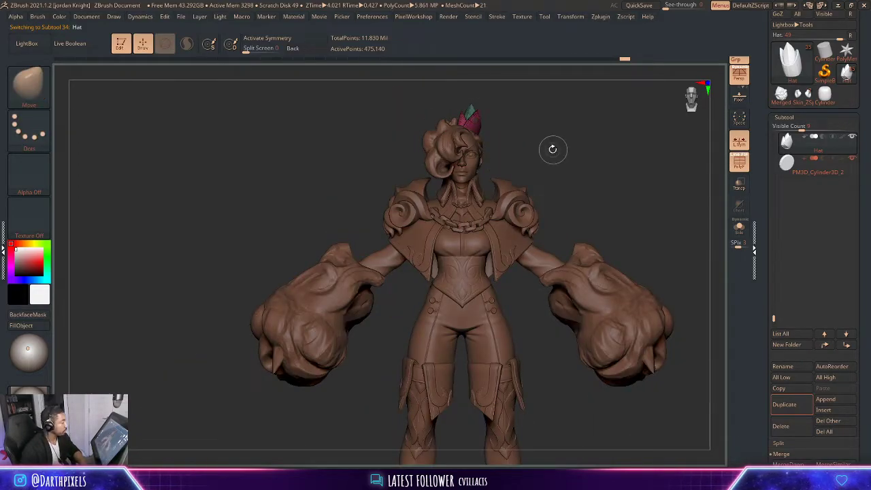
{"action": "scroll", "coordinate": [544, 151], "scroll_direction": "up", "scroll_amount": 4}
{"action": "key", "text": "r"}
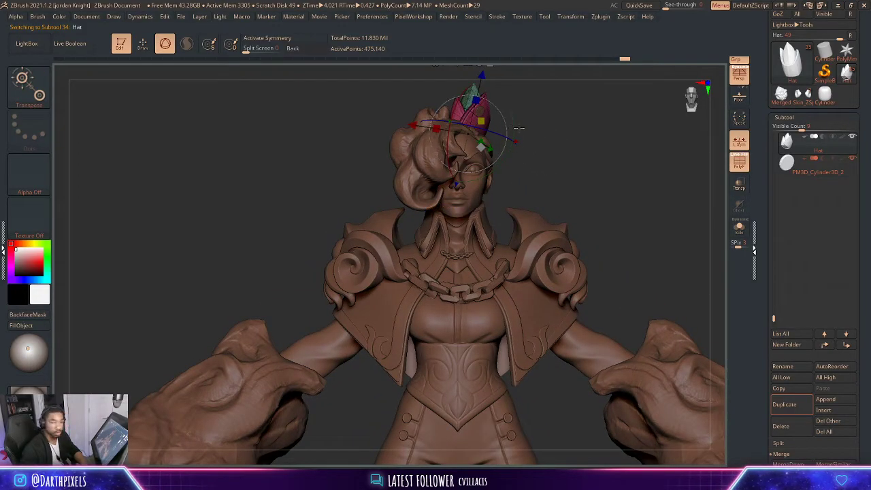
{"action": "scroll", "coordinate": [578, 186], "scroll_direction": "down", "scroll_amount": 3}
{"action": "key", "text": "space"}
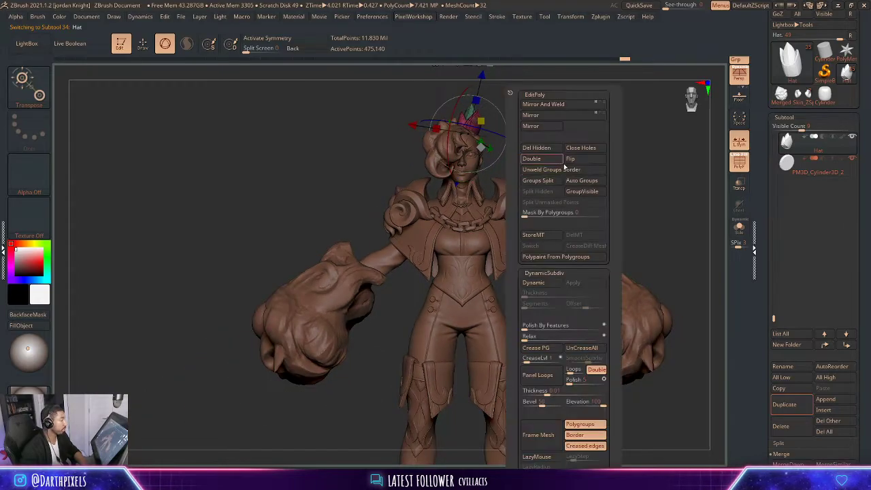
{"action": "key", "text": "shift+f"}
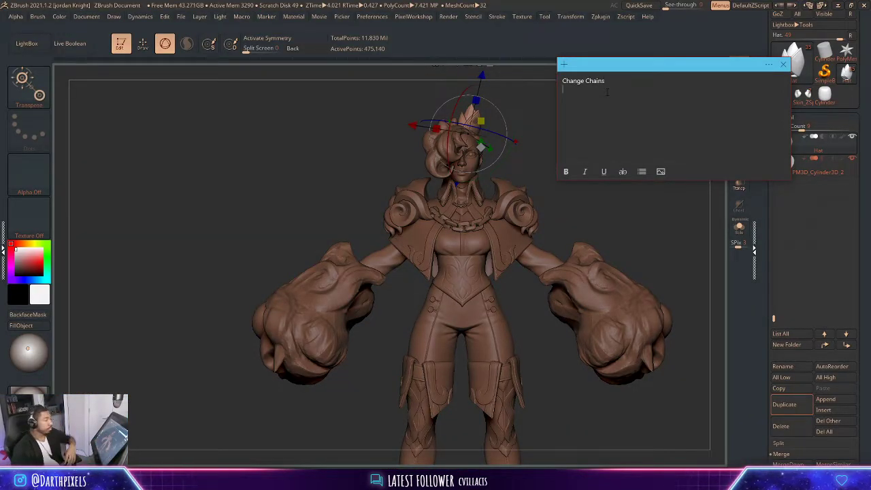
- Bring the "Change Chains" note forward again and move it off the model view
{"action": "left_click", "coordinate": [608, 210]}
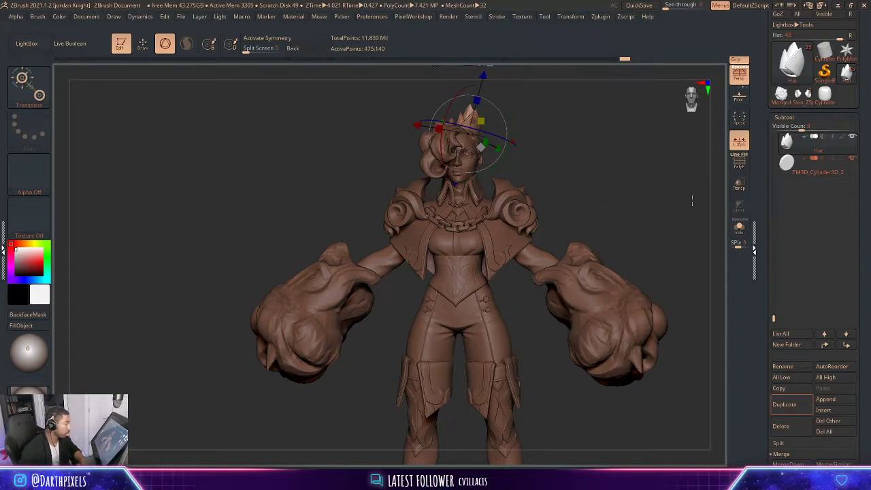
{"action": "mouse_move", "coordinate": [803, 51]}
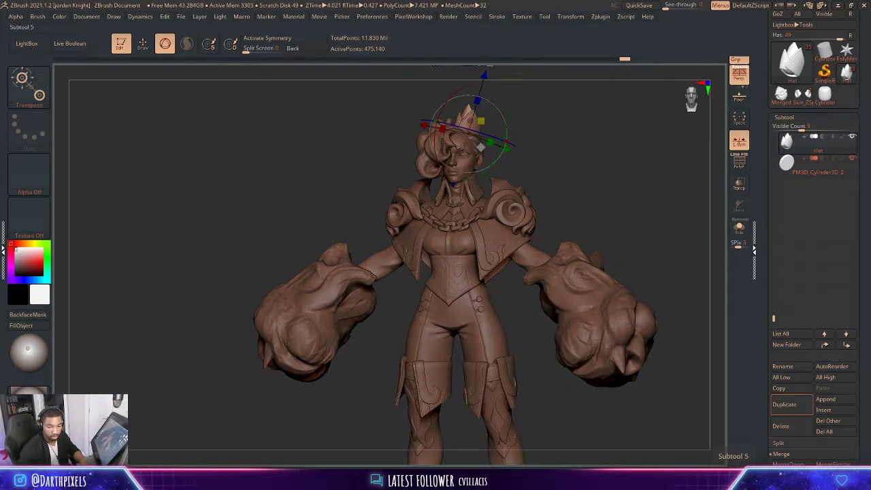
{"action": "key", "text": "alt+Tab"}
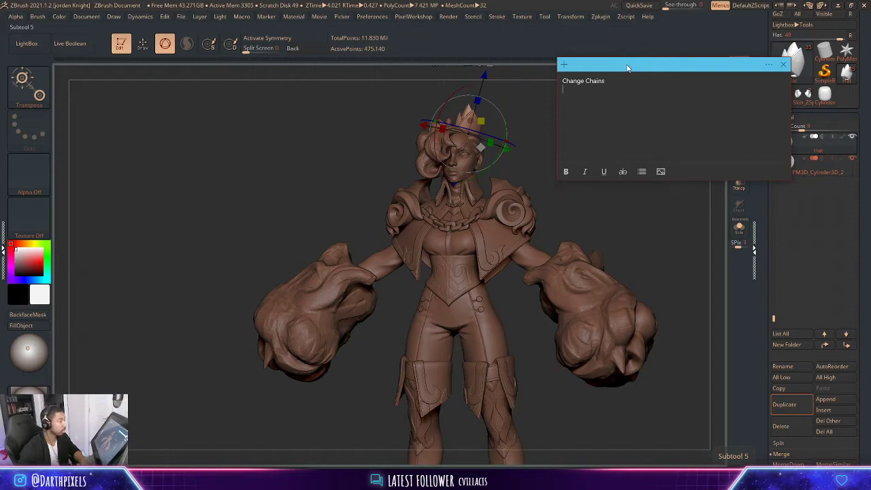
{"action": "left_click_drag", "start_coordinate": [628, 68], "coordinate": [870, 112]}
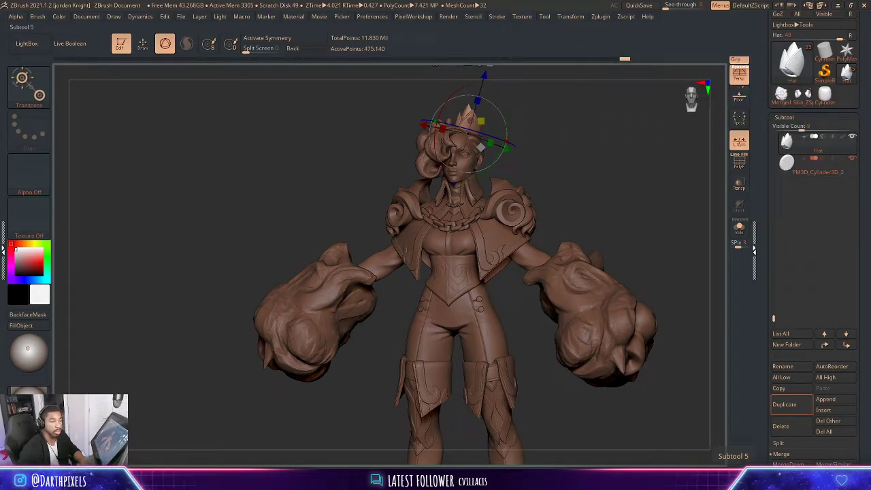
- Return to draw mode, review the full figure down to its base and select the Gauntlets subtool
{"action": "left_click_drag", "start_coordinate": [534, 166], "coordinate": [547, 163]}
{"action": "key", "text": "q"}
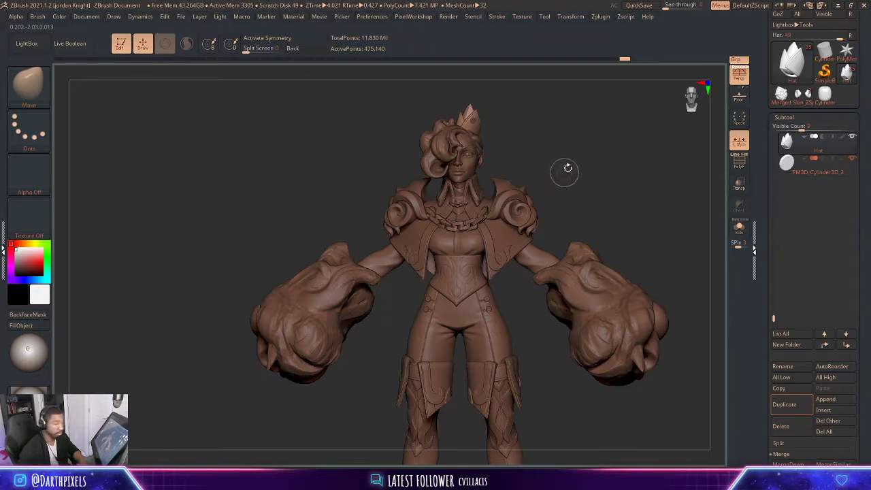
{"action": "mouse_move", "coordinate": [573, 178]}
{"action": "left_mouse_down", "text": "alt"}
{"action": "mouse_move", "coordinate": [517, 127]}
{"action": "mouse_move", "coordinate": [514, 142]}
{"action": "mouse_move", "coordinate": [521, 142]}
{"action": "mouse_move", "coordinate": [508, 143]}
{"action": "mouse_move", "coordinate": [564, 151]}
{"action": "left_mouse_up", "text": "alt"}
{"action": "key", "text": "f"}
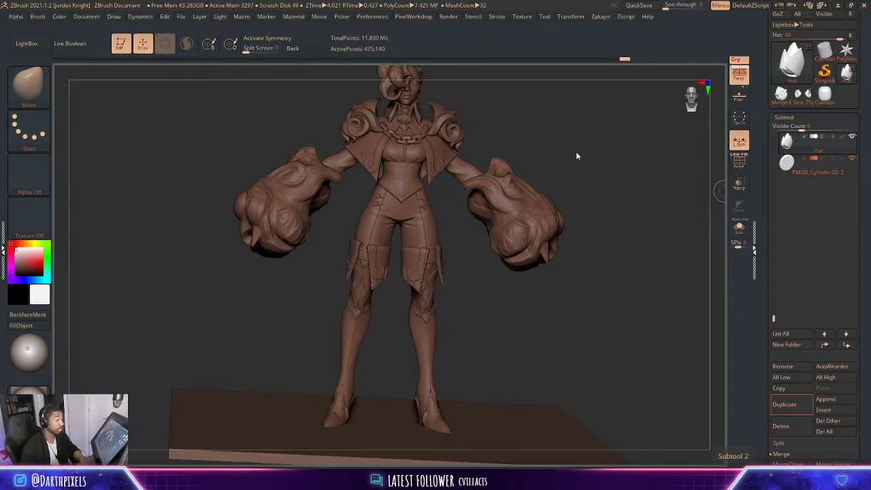
{"action": "mouse_move", "coordinate": [576, 150]}
{"action": "left_mouse_down"}
{"action": "mouse_move", "coordinate": [561, 142]}
{"action": "mouse_move", "coordinate": [532, 151]}
{"action": "left_mouse_up"}
{"action": "left_click", "coordinate": [495, 190], "text": "alt"}
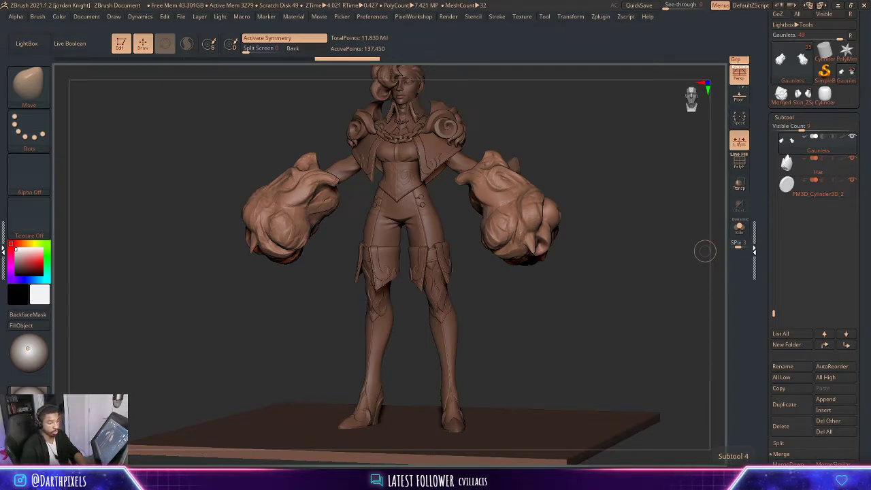
{"action": "left_click_drag", "start_coordinate": [600, 119], "coordinate": [620, 177]}
{"action": "left_click_drag", "start_coordinate": [503, 171], "coordinate": [503, 170]}
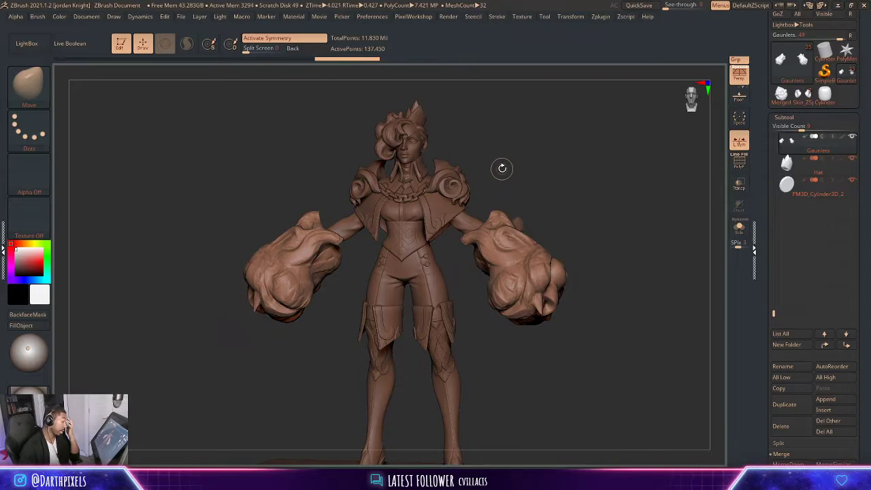
{"action": "mouse_move", "coordinate": [515, 167]}
{"action": "left_mouse_down", "text": "alt"}
{"action": "mouse_move", "coordinate": [518, 157]}
{"action": "mouse_move", "coordinate": [527, 185]}
{"action": "left_mouse_up", "text": "alt"}
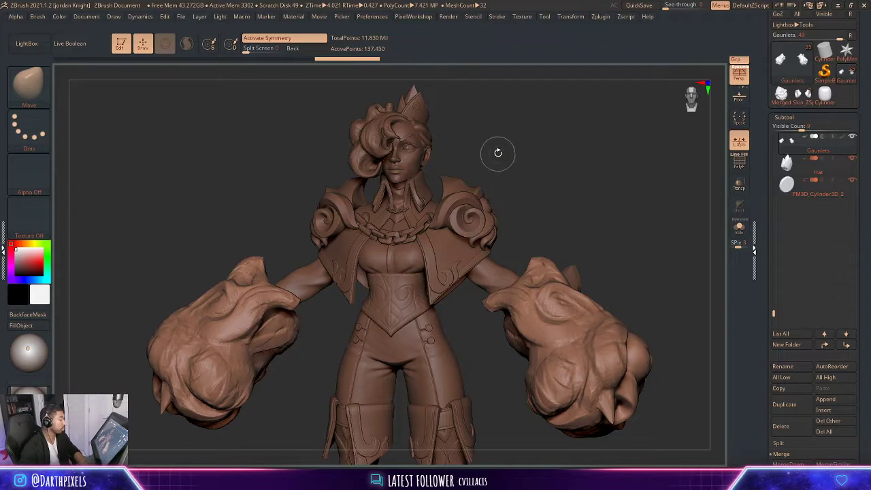
- Turn on polypaint display for all subtools of the character and frame the coloured upper body
{"action": "left_click_drag", "start_coordinate": [499, 148], "coordinate": [583, 140]}
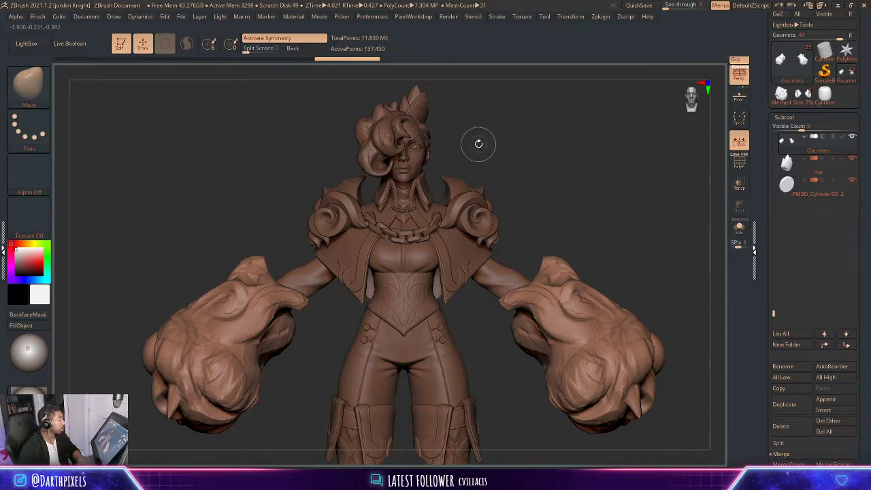
{"action": "left_click_drag", "start_coordinate": [535, 166], "coordinate": [511, 163], "text": "alt"}
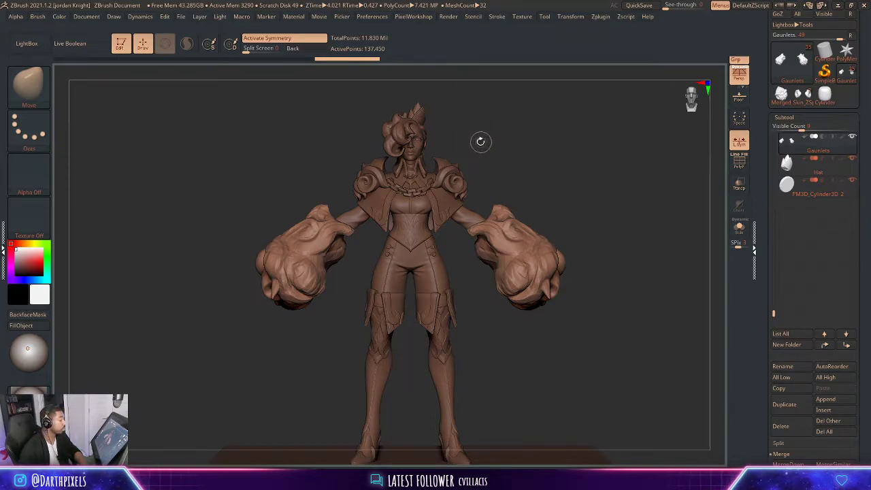
{"action": "mouse_move", "coordinate": [505, 145]}
{"action": "left_mouse_down"}
{"action": "mouse_move", "coordinate": [458, 152]}
{"action": "mouse_move", "coordinate": [517, 156]}
{"action": "mouse_move", "coordinate": [546, 171]}
{"action": "mouse_move", "coordinate": [487, 171]}
{"action": "mouse_move", "coordinate": [524, 150]}
{"action": "mouse_move", "coordinate": [593, 194]}
{"action": "left_mouse_up"}
{"action": "left_click", "coordinate": [842, 138], "text": "ctrl+shift"}
{"action": "left_click_drag", "start_coordinate": [503, 171], "coordinate": [541, 146], "text": "alt"}
{"action": "left_click_drag", "start_coordinate": [507, 147], "coordinate": [478, 145]}
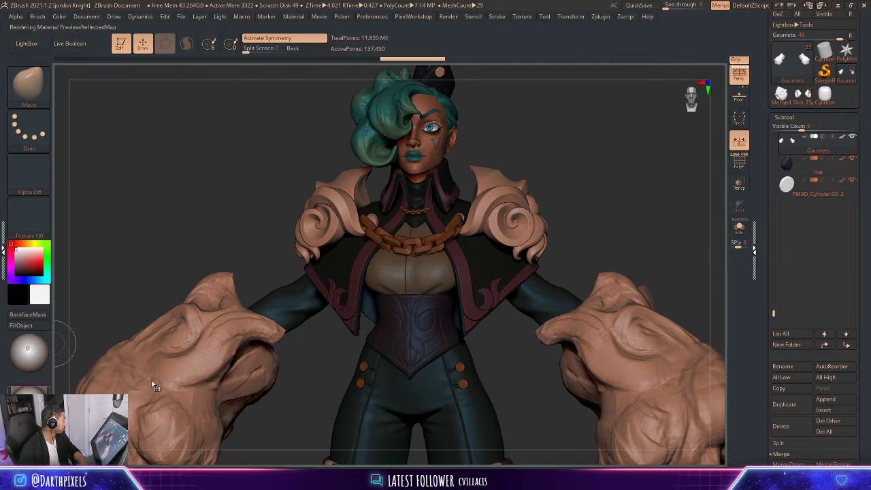
- Switch the model's material to FOTWMaterial and bring the head and shoulders into close view
{"action": "key", "text": "m"}
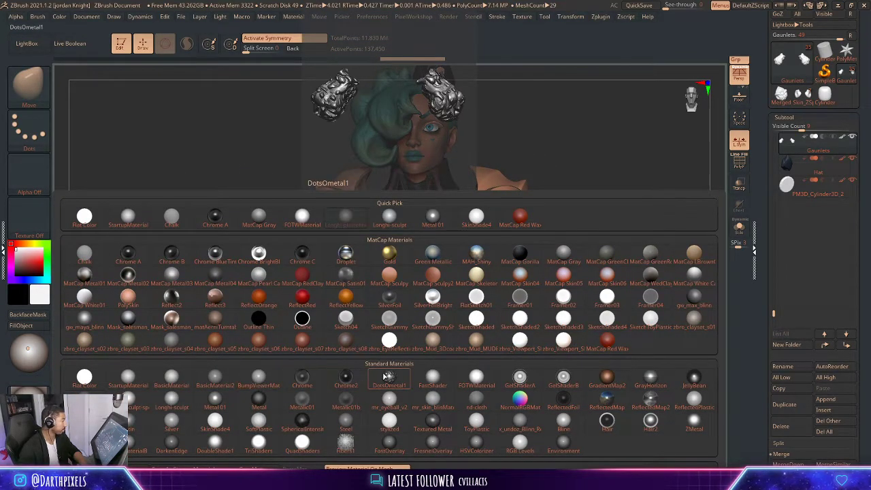
{"action": "left_click", "coordinate": [464, 378]}
{"action": "key", "text": "f"}
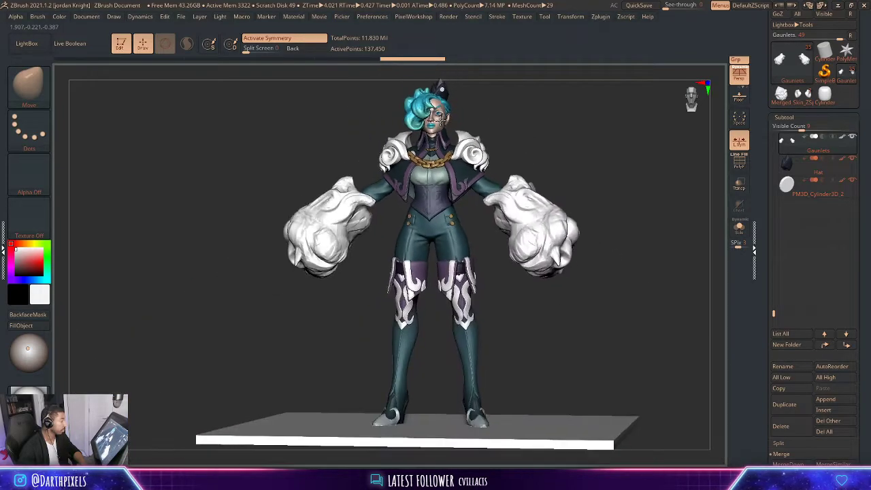
{"action": "left_click_drag", "start_coordinate": [633, 178], "coordinate": [647, 306], "text": "alt"}
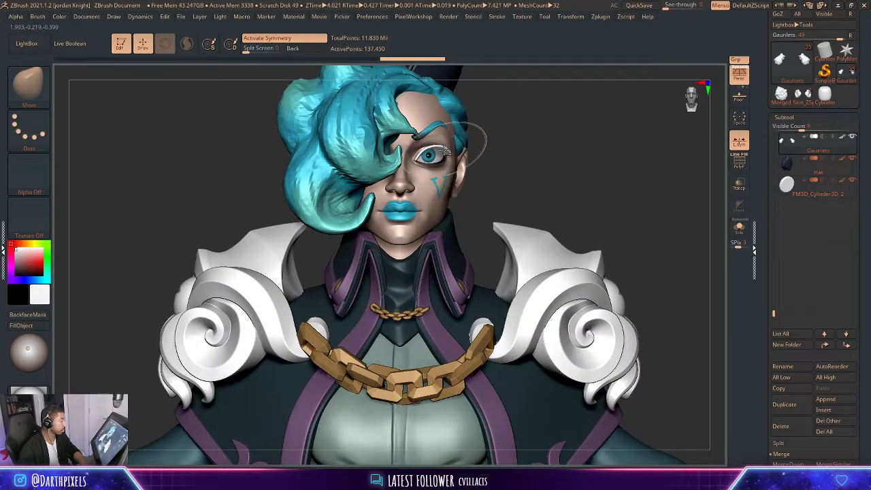
- Select the Eyelashes1 subtool and fill it with black
{"action": "left_click", "coordinate": [445, 151], "text": "alt"}
{"action": "mouse_move", "coordinate": [526, 161]}
{"action": "left_mouse_down", "text": "alt"}
{"action": "mouse_move", "coordinate": [544, 241]}
{"action": "mouse_move", "coordinate": [520, 148]}
{"action": "left_mouse_up", "text": "alt"}
{"action": "left_click_drag", "start_coordinate": [563, 170], "coordinate": [298, 163]}
{"action": "mouse_move", "coordinate": [298, 162]}
{"action": "right_mouse_down"}
{"action": "mouse_move", "coordinate": [346, 150]}
{"action": "mouse_move", "coordinate": [338, 155]}
{"action": "right_mouse_up"}
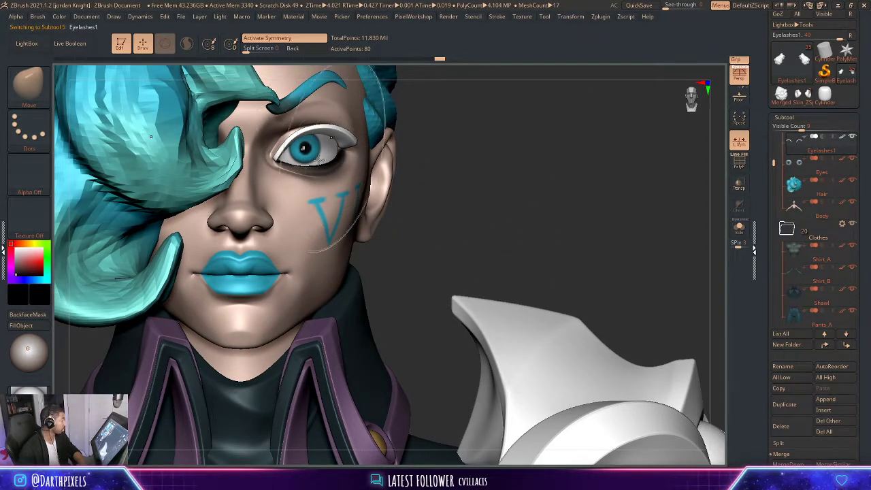
{"action": "left_click", "coordinate": [23, 326]}
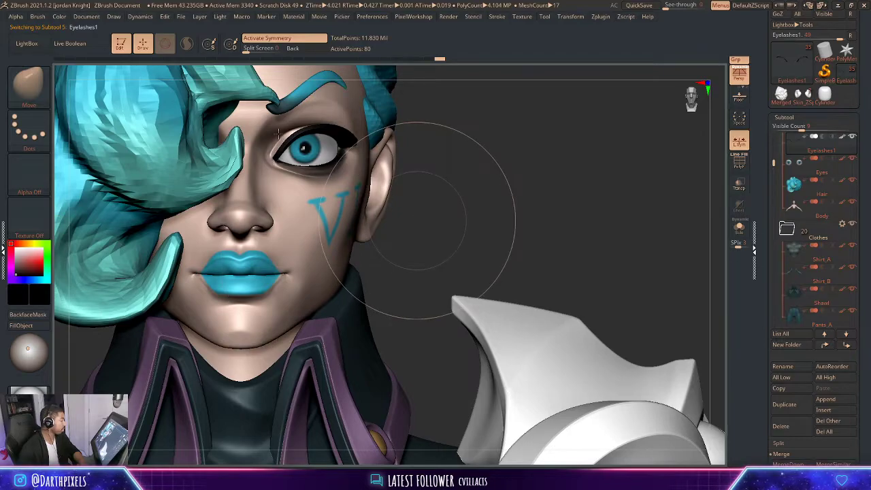
{"action": "key", "text": "f"}
{"action": "left_click", "coordinate": [354, 163], "text": "ctrl+shift"}
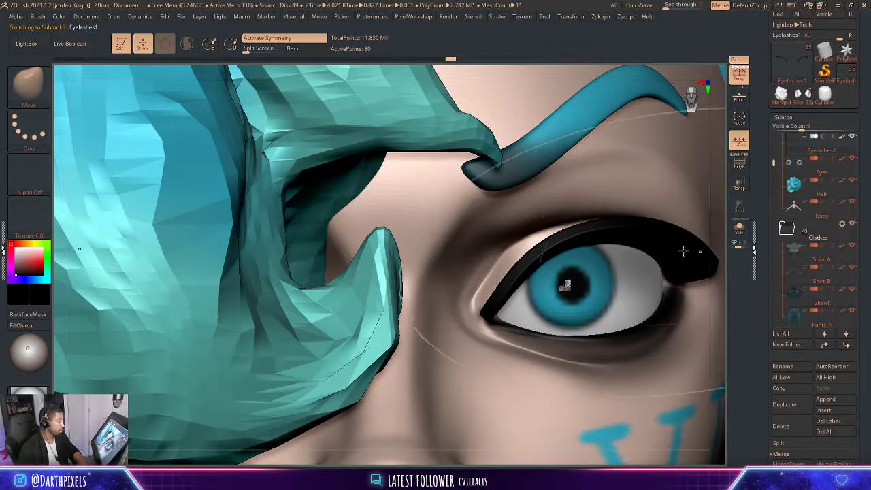
- Adjust the light placement on the material preview and check the shading on the face and full figure
{"action": "left_click_drag", "start_coordinate": [714, 265], "coordinate": [330, 115], "text": "alt"}
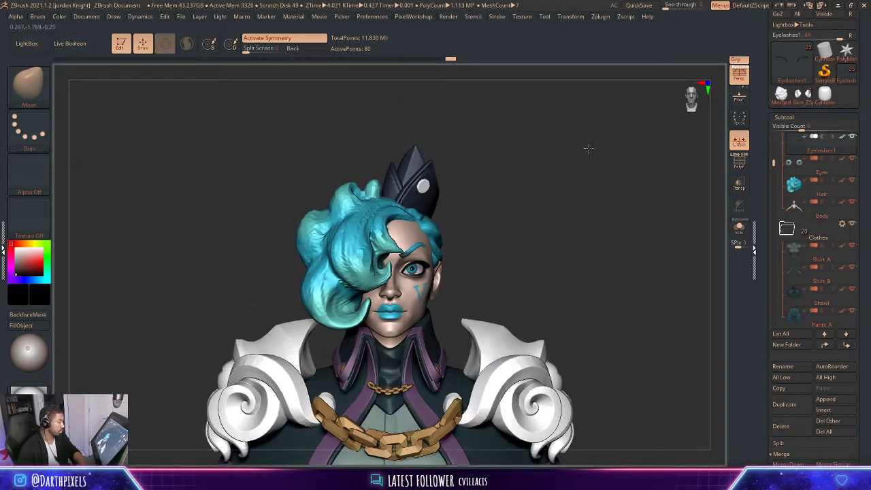
{"action": "left_click_drag", "start_coordinate": [589, 148], "coordinate": [538, 129], "text": "alt"}
{"action": "left_click_drag", "start_coordinate": [27, 347], "coordinate": [38, 340]}
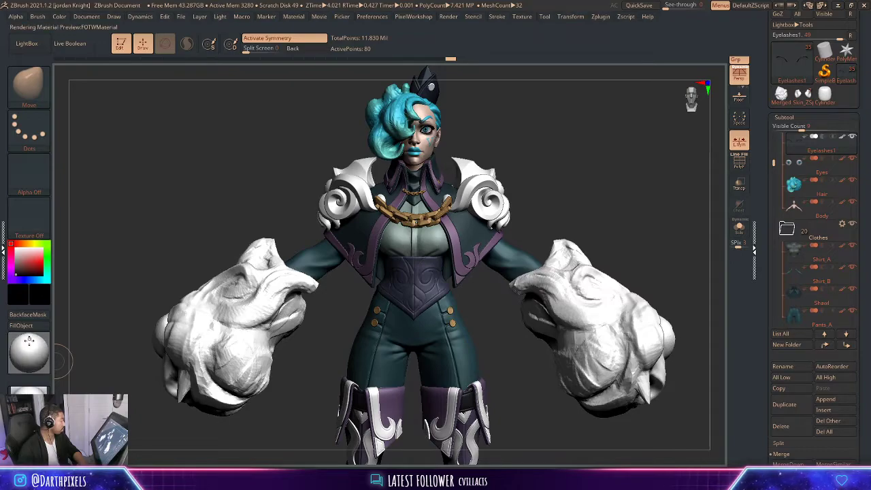
{"action": "left_click_drag", "start_coordinate": [546, 163], "coordinate": [496, 127], "text": "alt"}
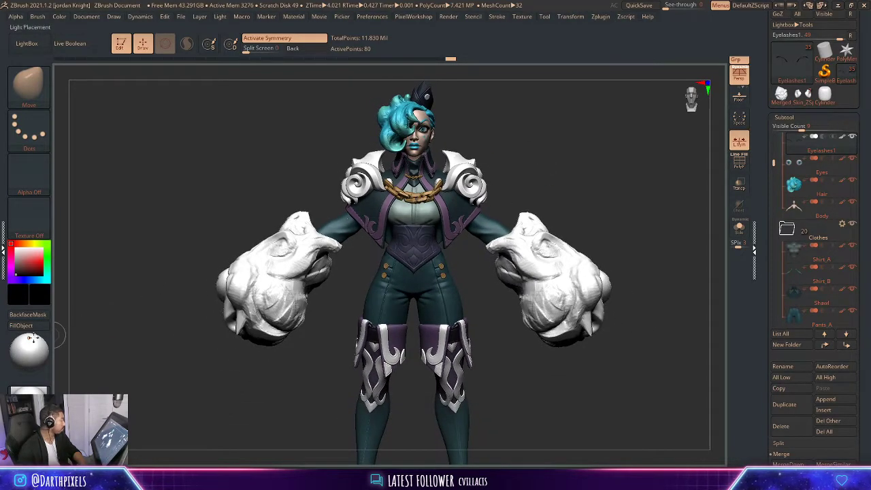
{"action": "left_click_drag", "start_coordinate": [29, 340], "coordinate": [30, 344]}
{"action": "left_click_drag", "start_coordinate": [549, 175], "coordinate": [522, 193]}
{"action": "left_click_drag", "start_coordinate": [508, 153], "coordinate": [594, 200], "text": "alt"}
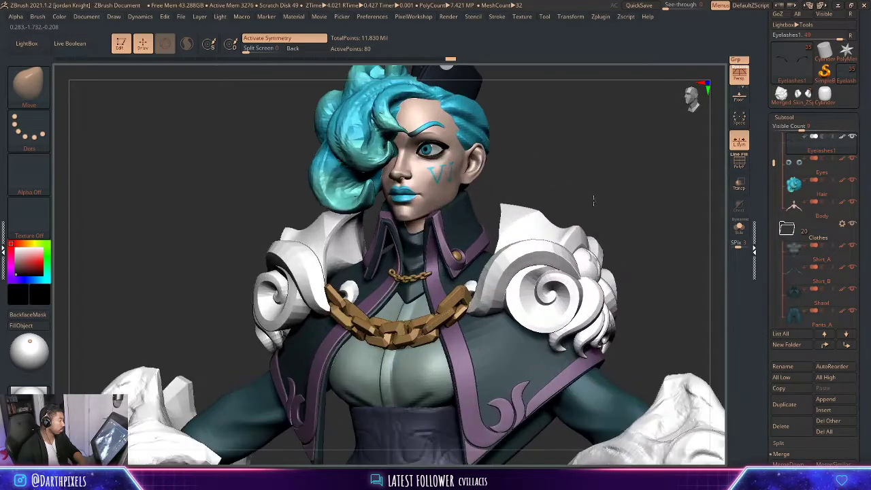
- Toggle the separate Eyelashes subtool on and off and check the eye area and full figure
{"action": "left_click_drag", "start_coordinate": [553, 170], "coordinate": [714, 157], "text": "alt"}
{"action": "left_click_drag", "start_coordinate": [772, 156], "coordinate": [773, 147]}
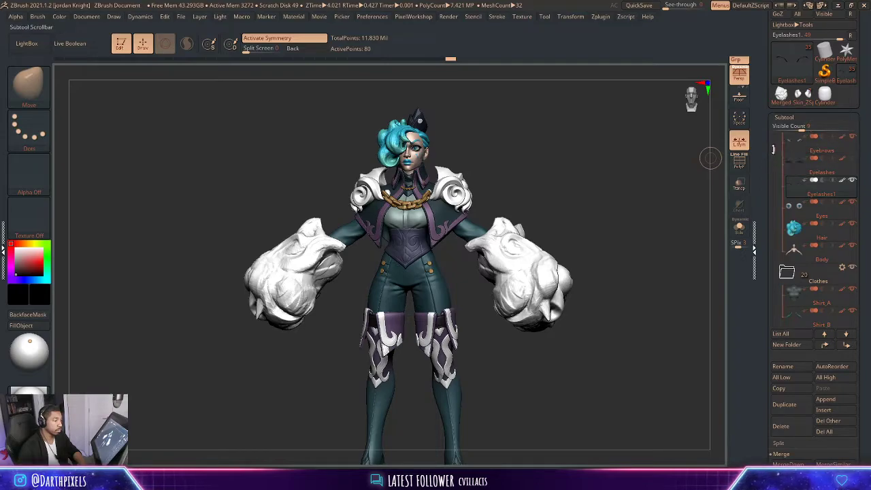
{"action": "left_click", "coordinate": [852, 158]}
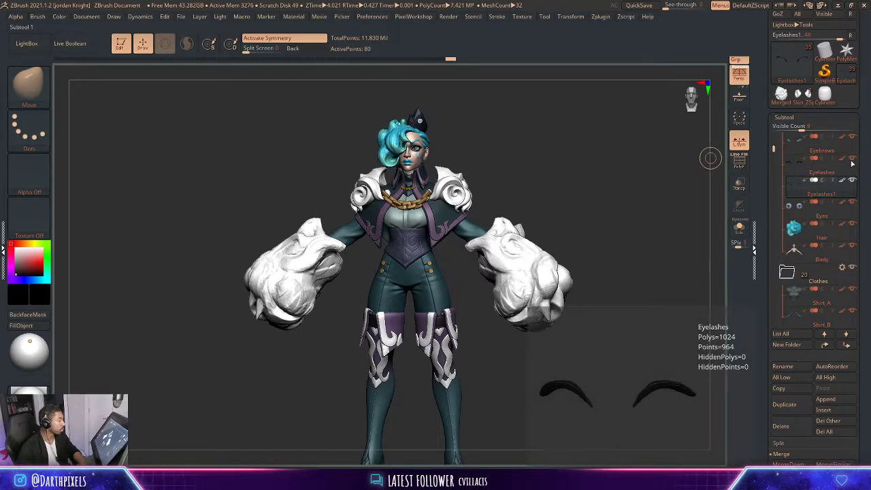
{"action": "left_click", "coordinate": [851, 162]}
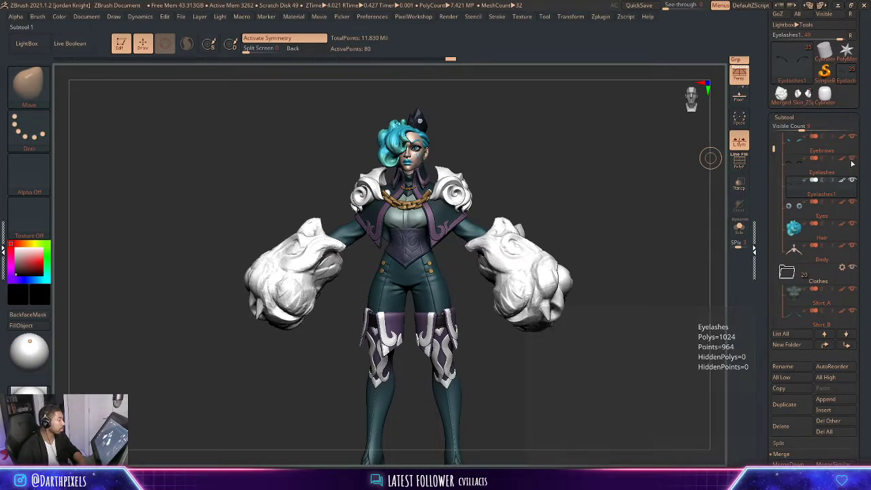
{"action": "left_click_drag", "start_coordinate": [469, 105], "coordinate": [633, 273], "text": "alt"}
{"action": "right_click_drag", "start_coordinate": [633, 273], "coordinate": [490, 144], "text": "ctrl"}
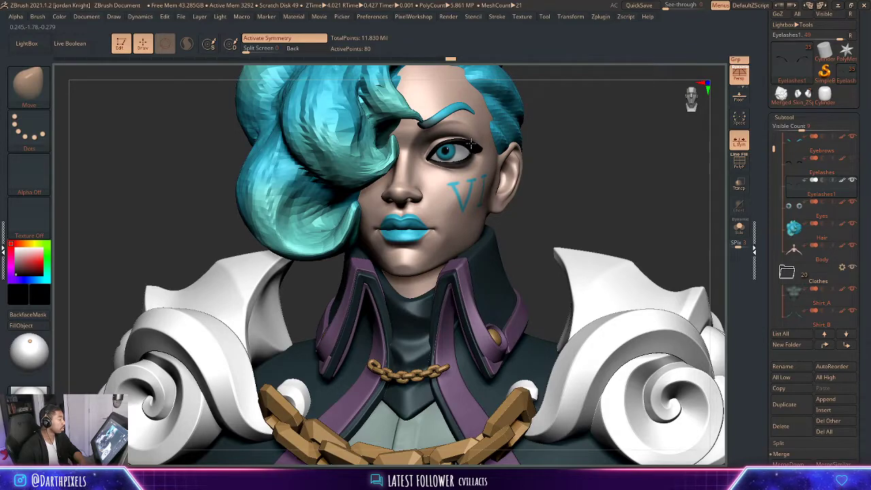
{"action": "left_click_drag", "start_coordinate": [632, 167], "coordinate": [499, 120], "text": "alt"}
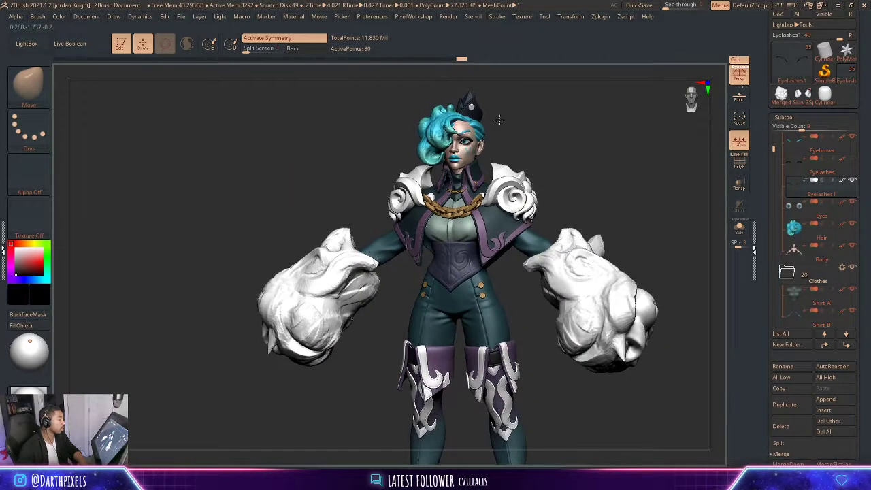
- Sample the gold-brown colour from the chest chain and fill the Pauldrons subtool with it
{"action": "right_click_drag", "start_coordinate": [499, 119], "coordinate": [553, 183], "text": "ctrl"}
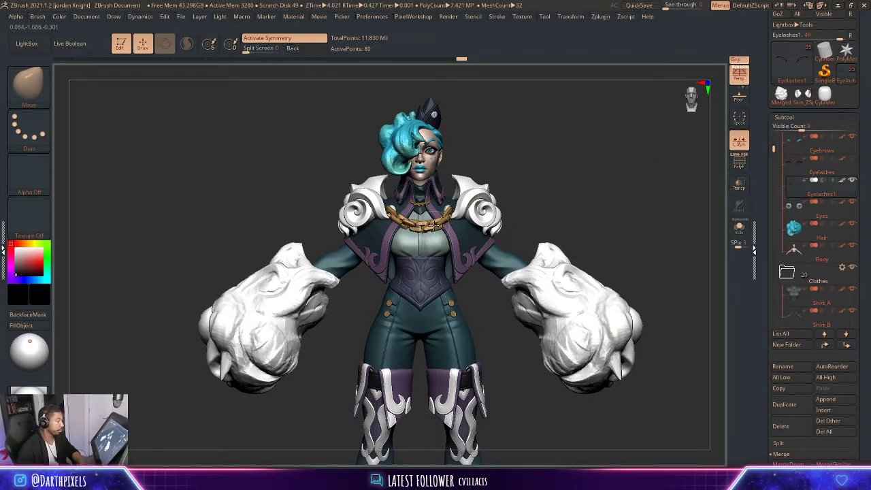
{"action": "key", "text": "c"}
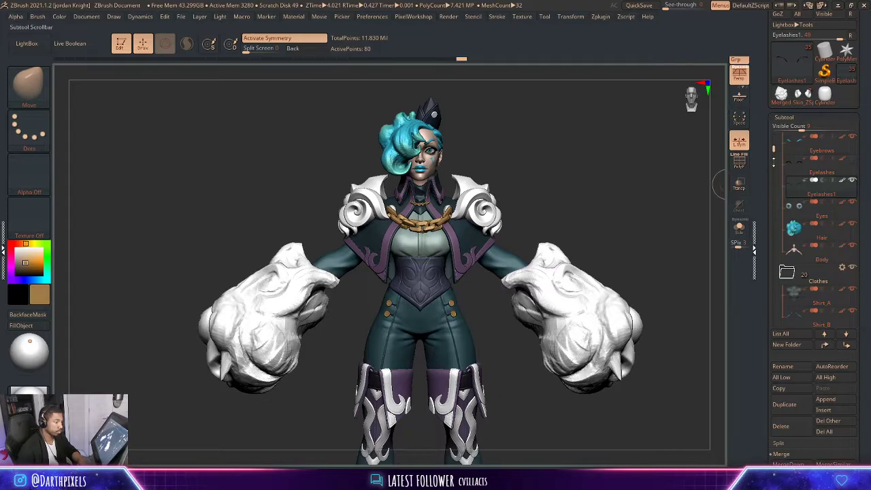
{"action": "left_click_drag", "start_coordinate": [773, 158], "coordinate": [795, 279]}
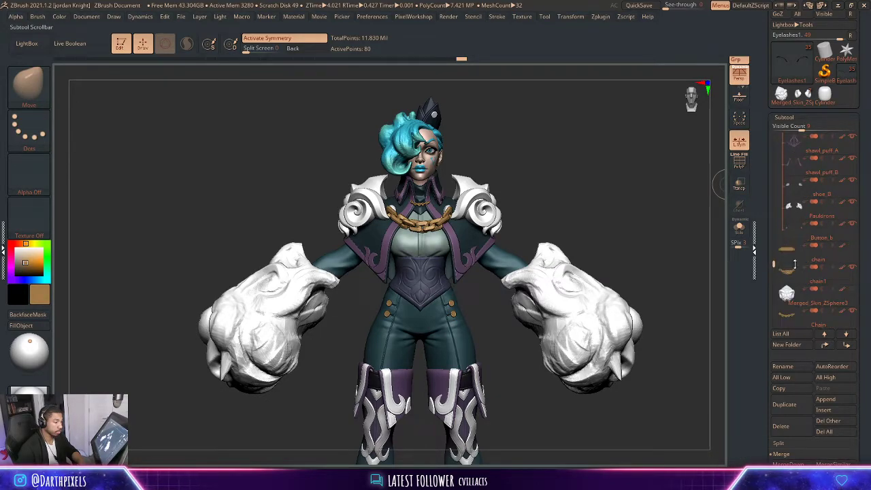
{"action": "left_click", "coordinate": [470, 202], "text": "alt"}
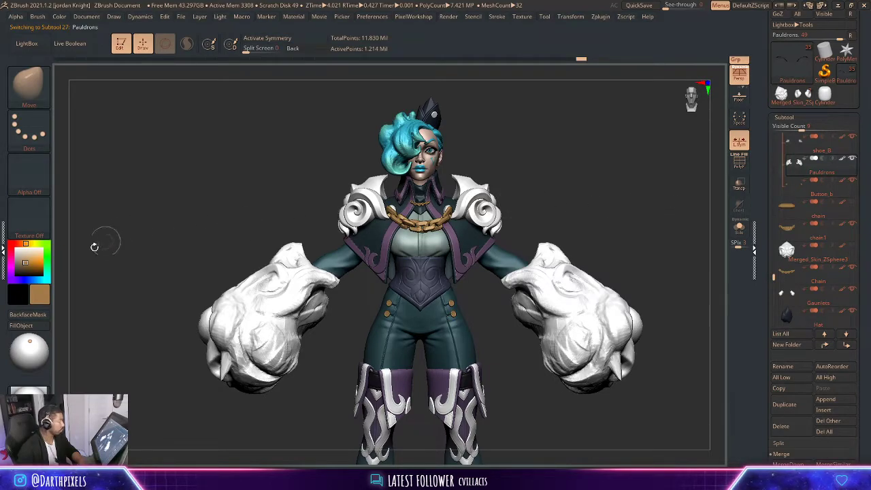
{"action": "left_click", "coordinate": [21, 325]}
{"action": "left_click_drag", "start_coordinate": [542, 192], "coordinate": [532, 175]}
{"action": "mouse_move", "coordinate": [789, 162]}
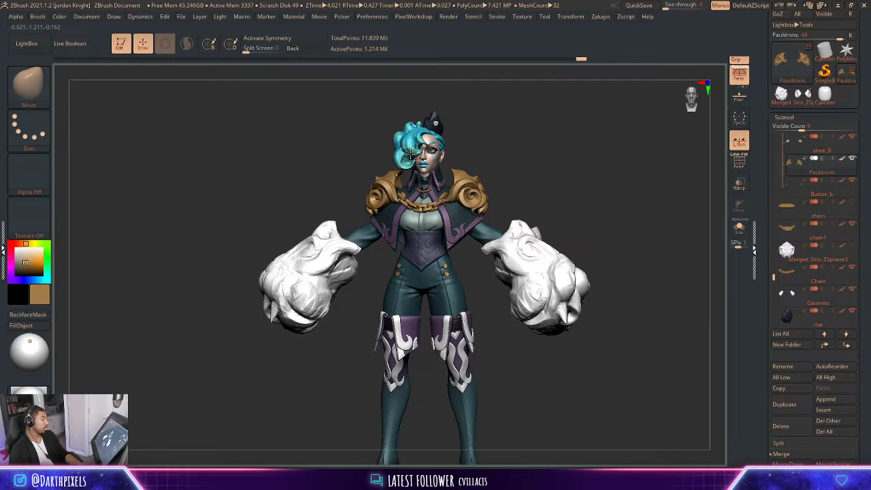
- Fill the disc ornament on the hat with the same gold-brown colour and review the full figure from several angles
{"action": "left_click_drag", "start_coordinate": [532, 184], "coordinate": [476, 140], "text": "alt"}
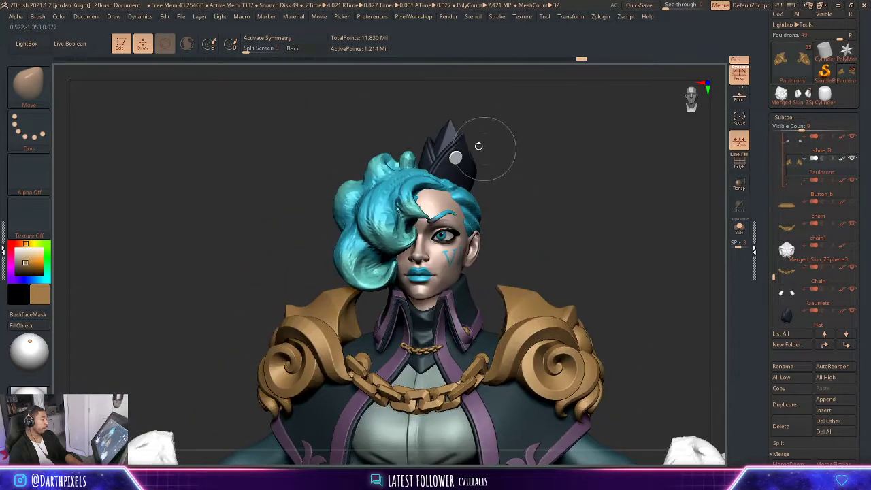
{"action": "left_click", "coordinate": [460, 153], "text": "alt"}
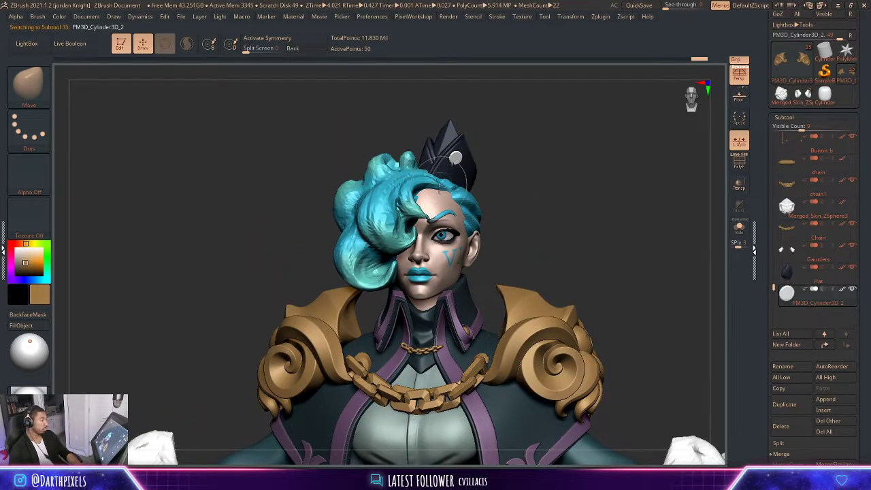
{"action": "left_click_drag", "start_coordinate": [568, 169], "coordinate": [524, 161], "text": "alt"}
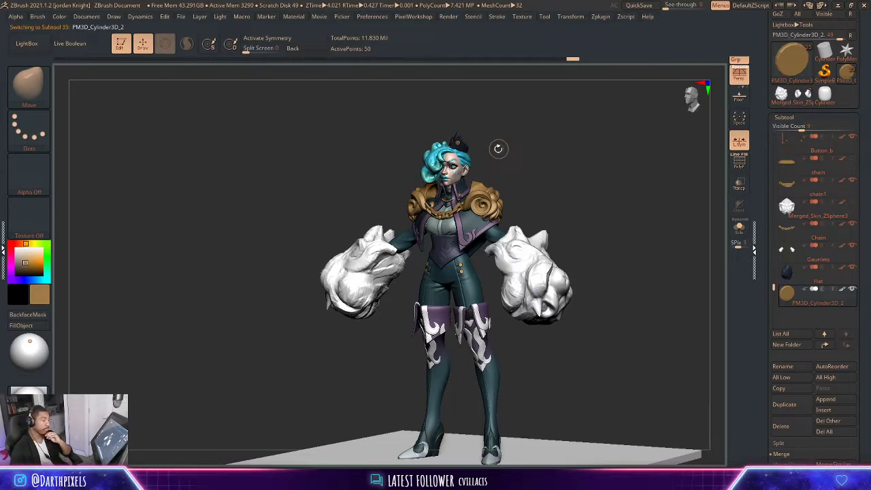
{"action": "left_click_drag", "start_coordinate": [609, 202], "coordinate": [500, 201]}
{"action": "left_click_drag", "start_coordinate": [581, 195], "coordinate": [595, 113]}
{"action": "left_click_drag", "start_coordinate": [541, 133], "coordinate": [575, 175]}
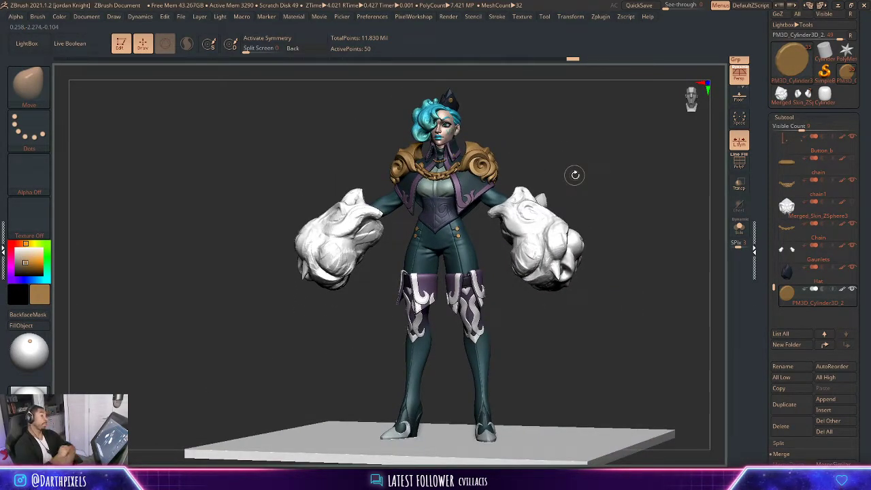